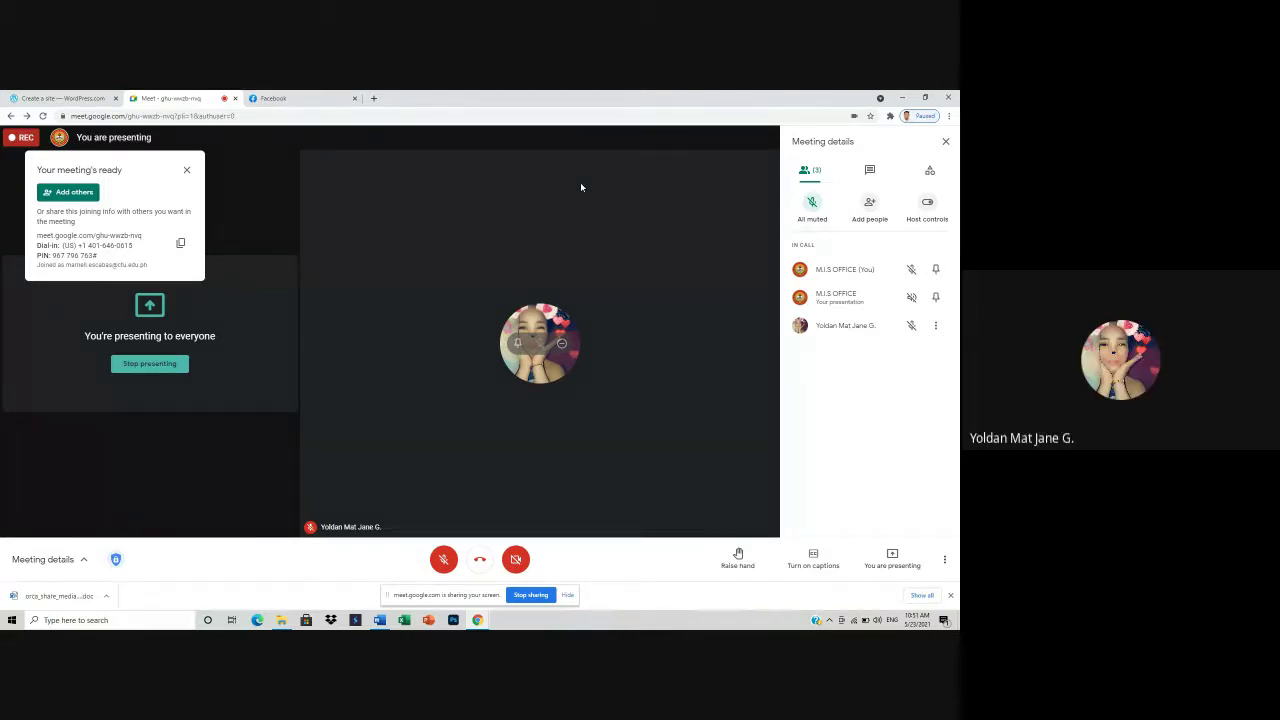
# - Unmute the microphone in Google Meet and switch to the WordPress.com sign-up tab
pyautogui.click(446, 560)
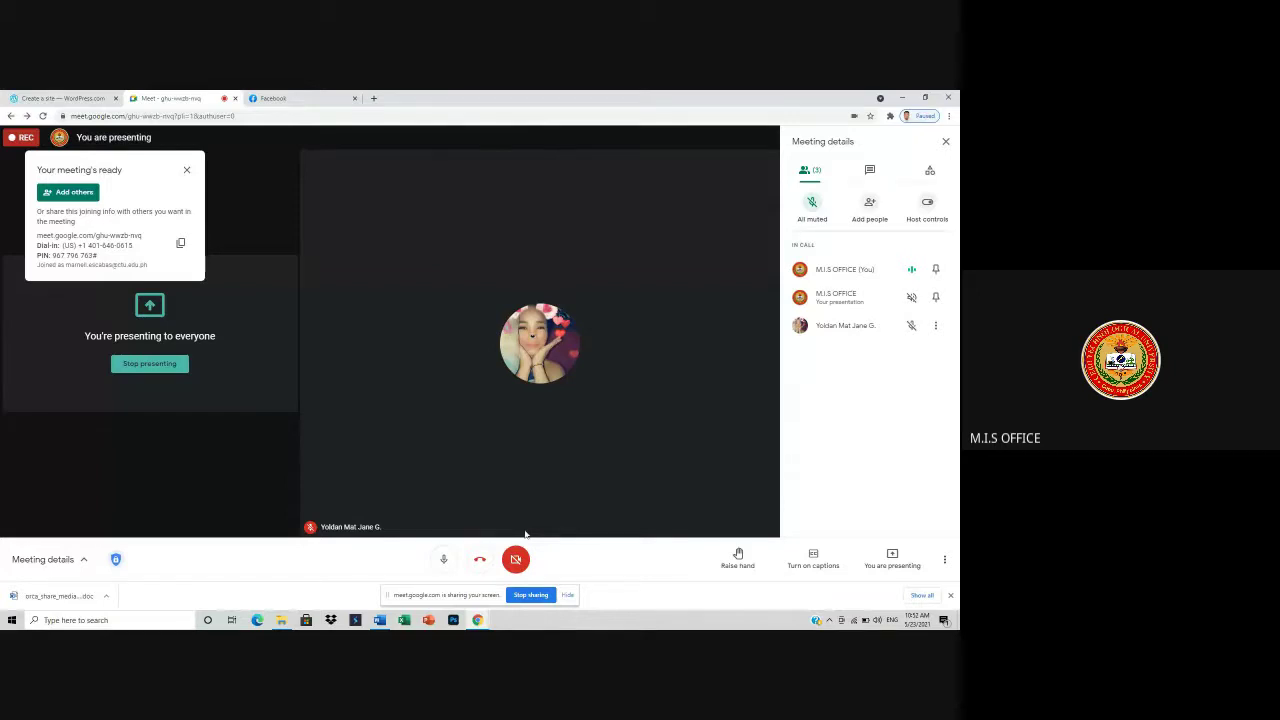
pyautogui.click(66, 98)
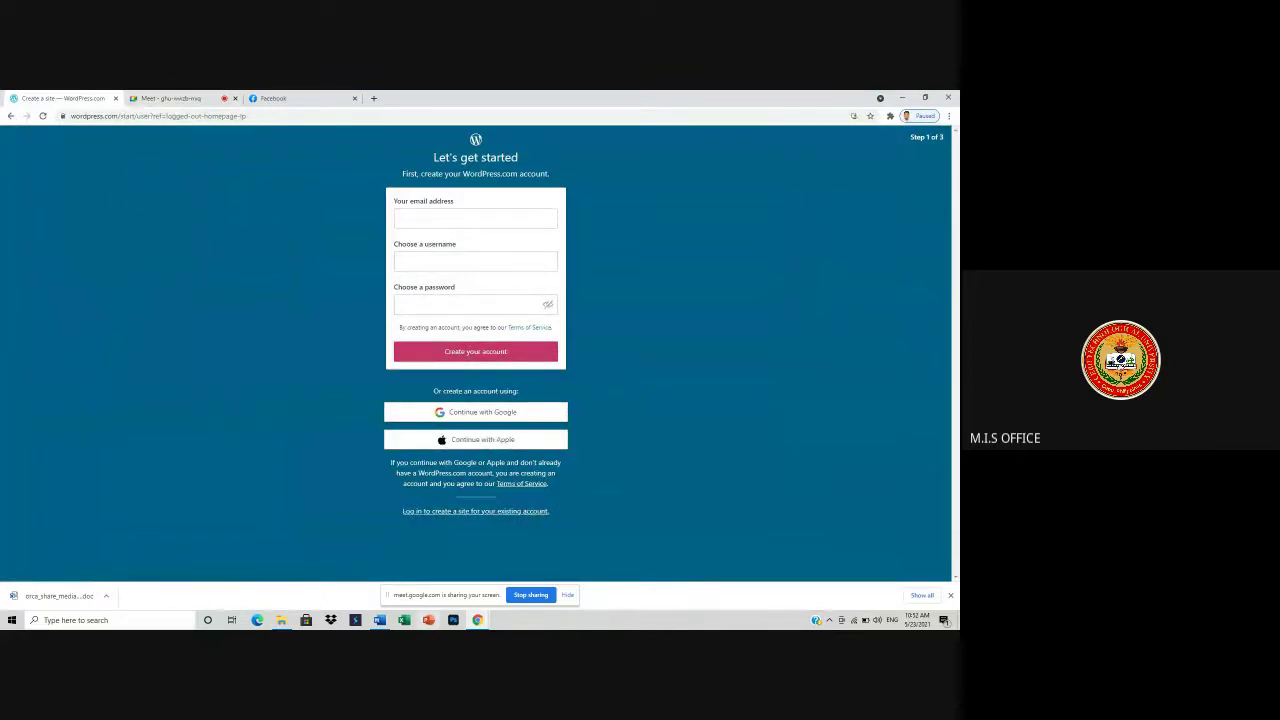
# - Sign up to WordPress.com with Google, using another account and choosing Create account
pyautogui.click(210, 100)
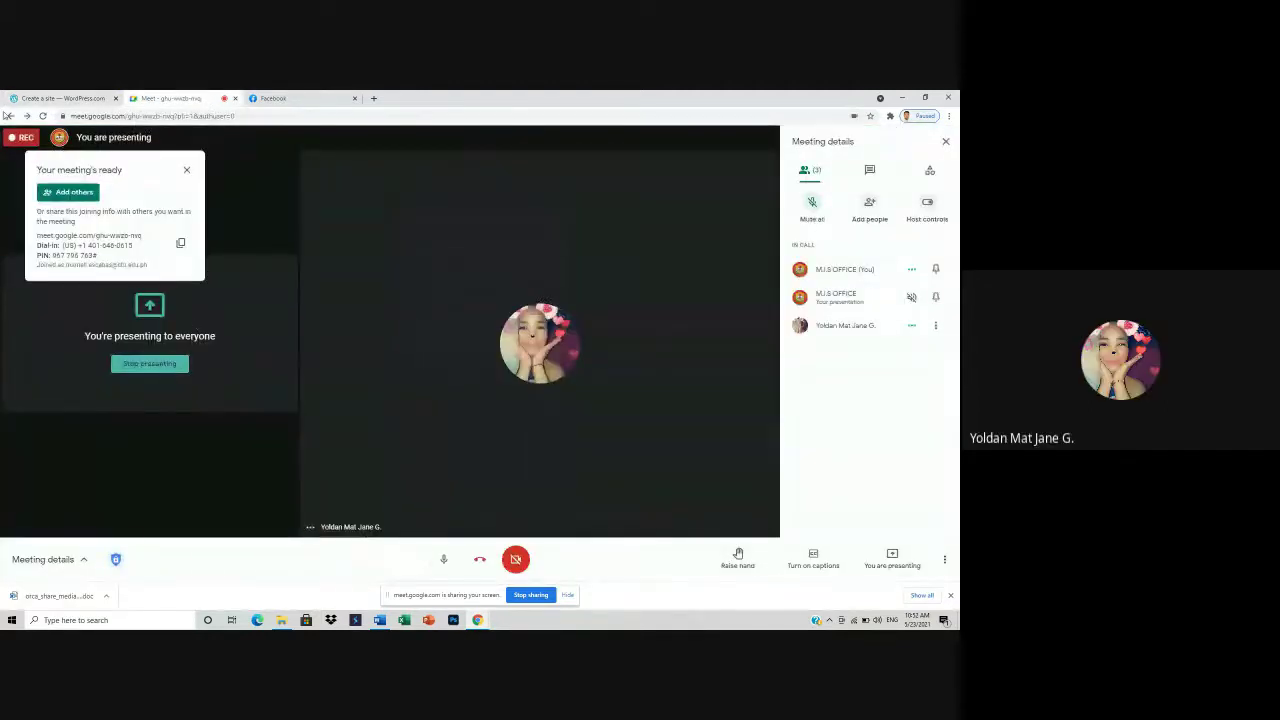
pyautogui.click(50, 99)
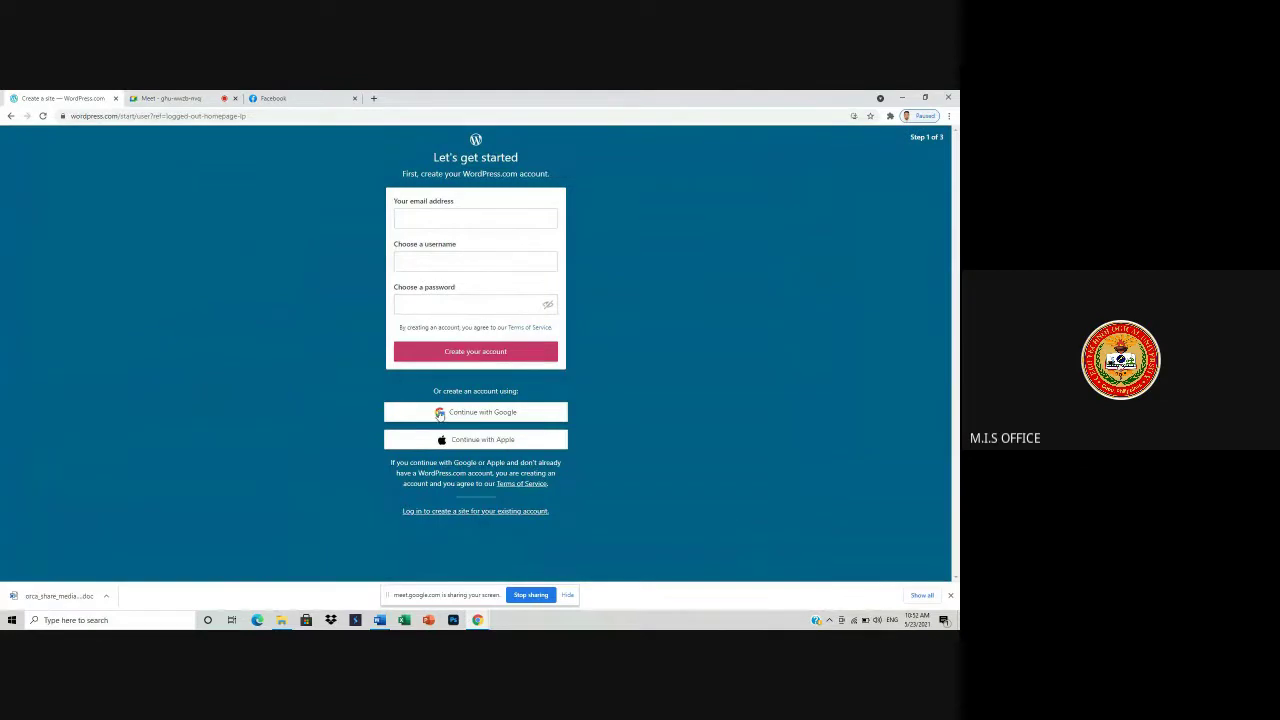
pyautogui.click(454, 414)
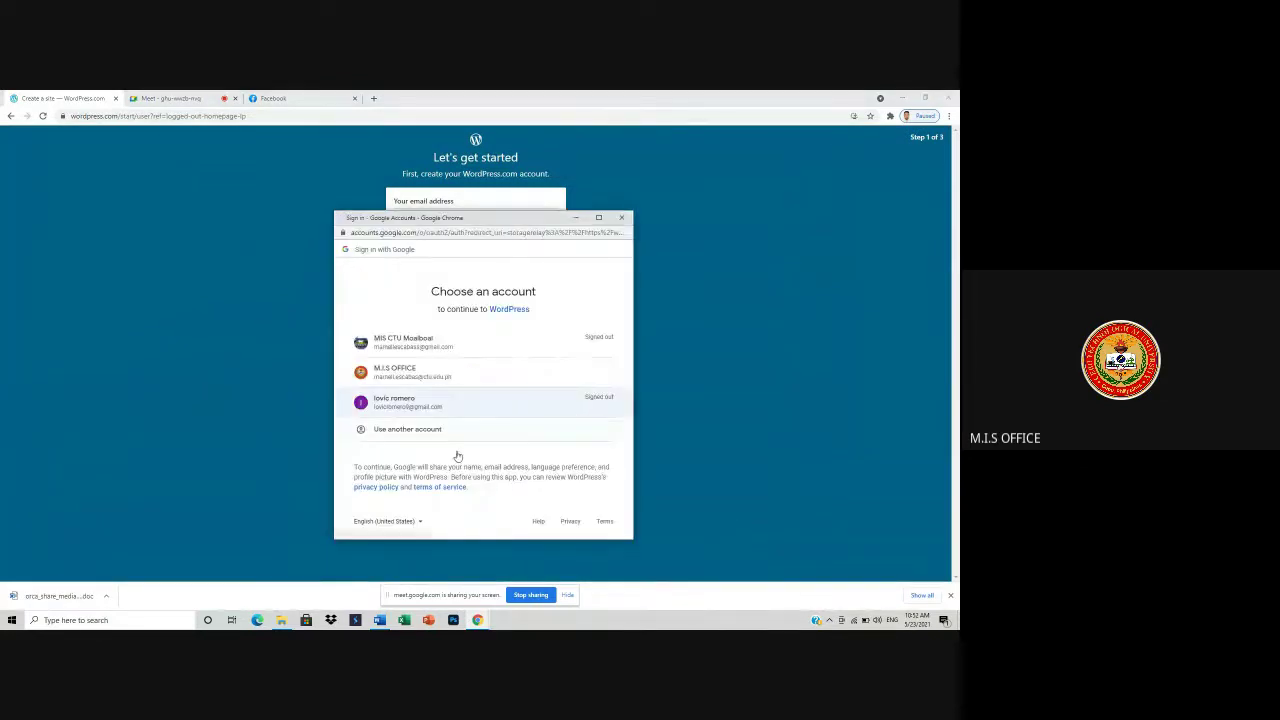
pyautogui.click(438, 433)
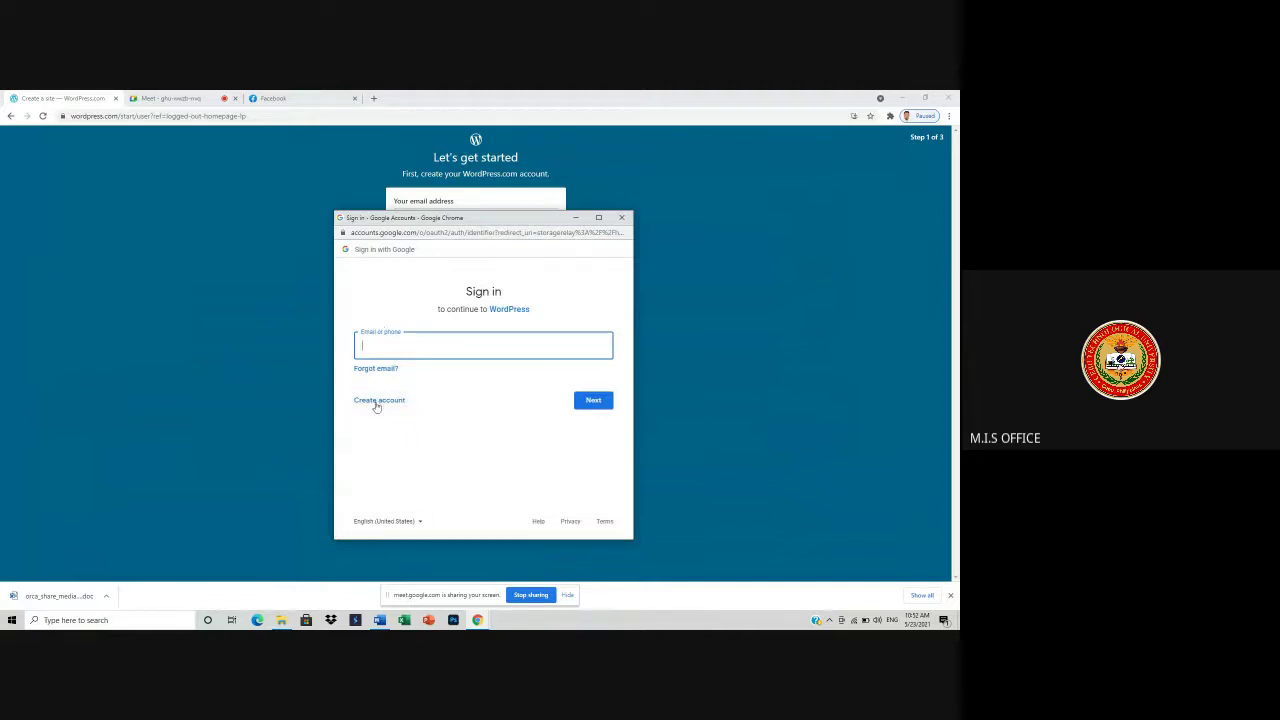
pyautogui.click(407, 346)
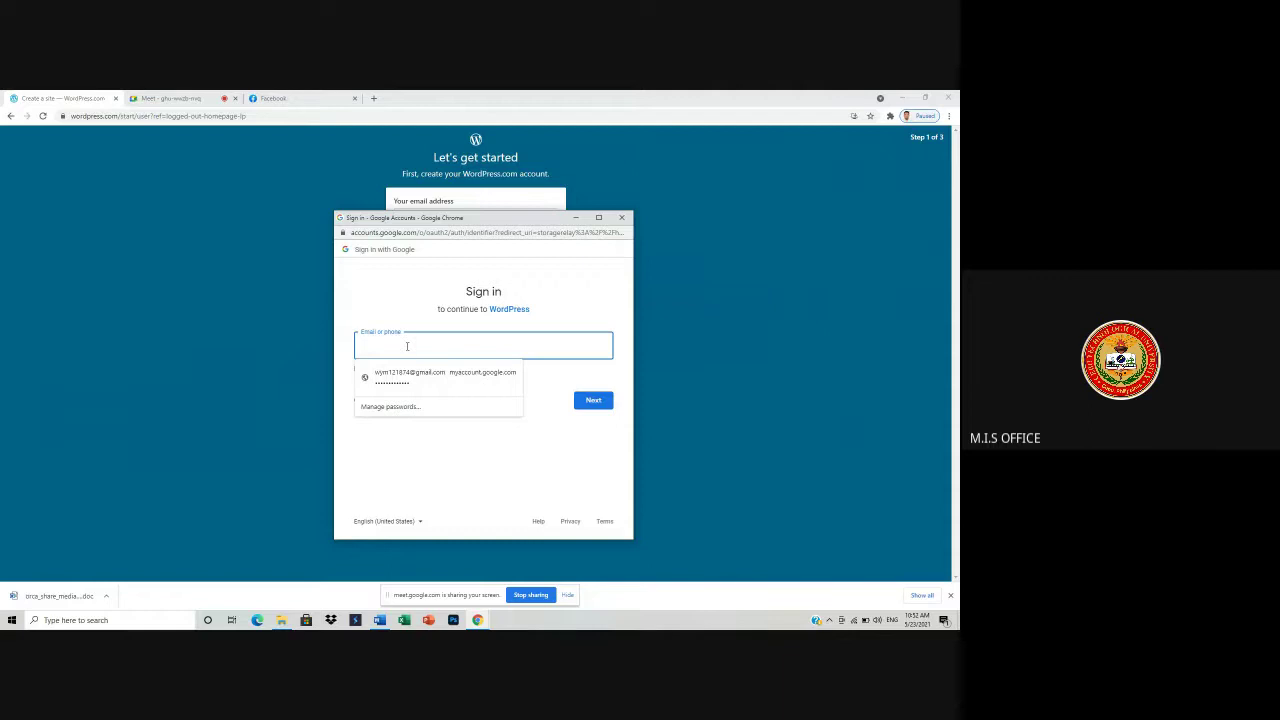
pyautogui.click(425, 462)
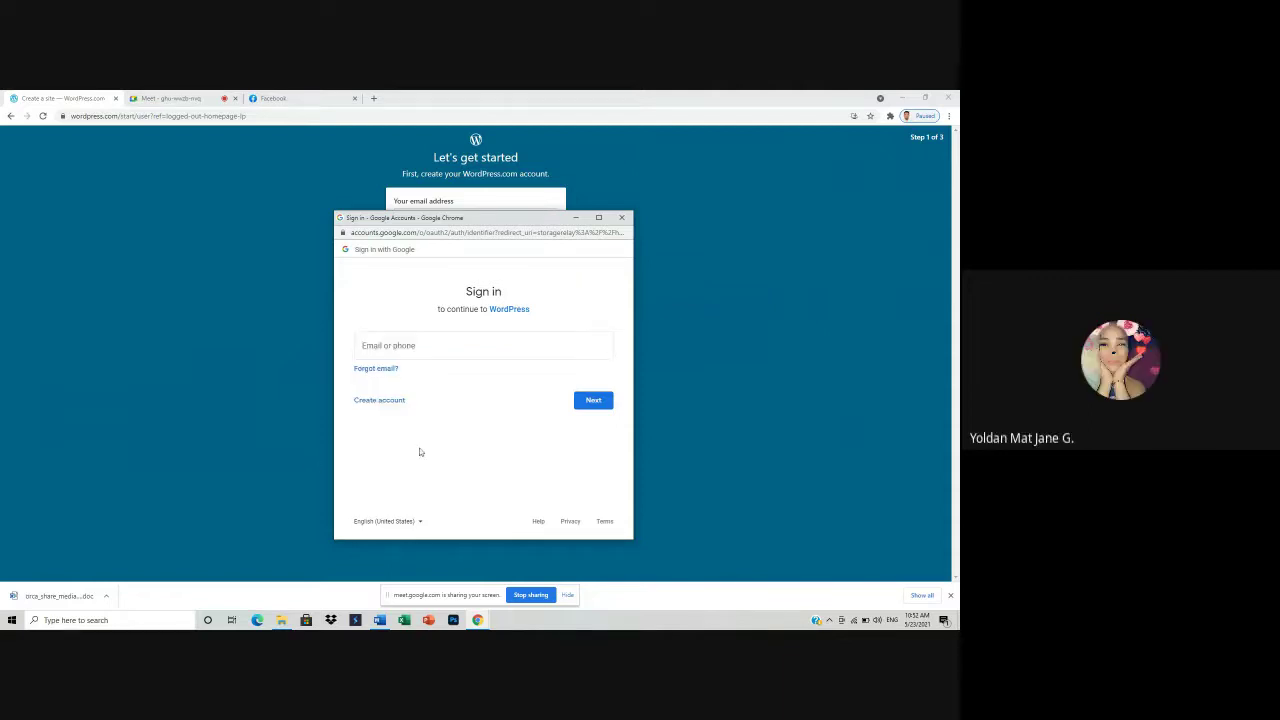
pyautogui.click(390, 401)
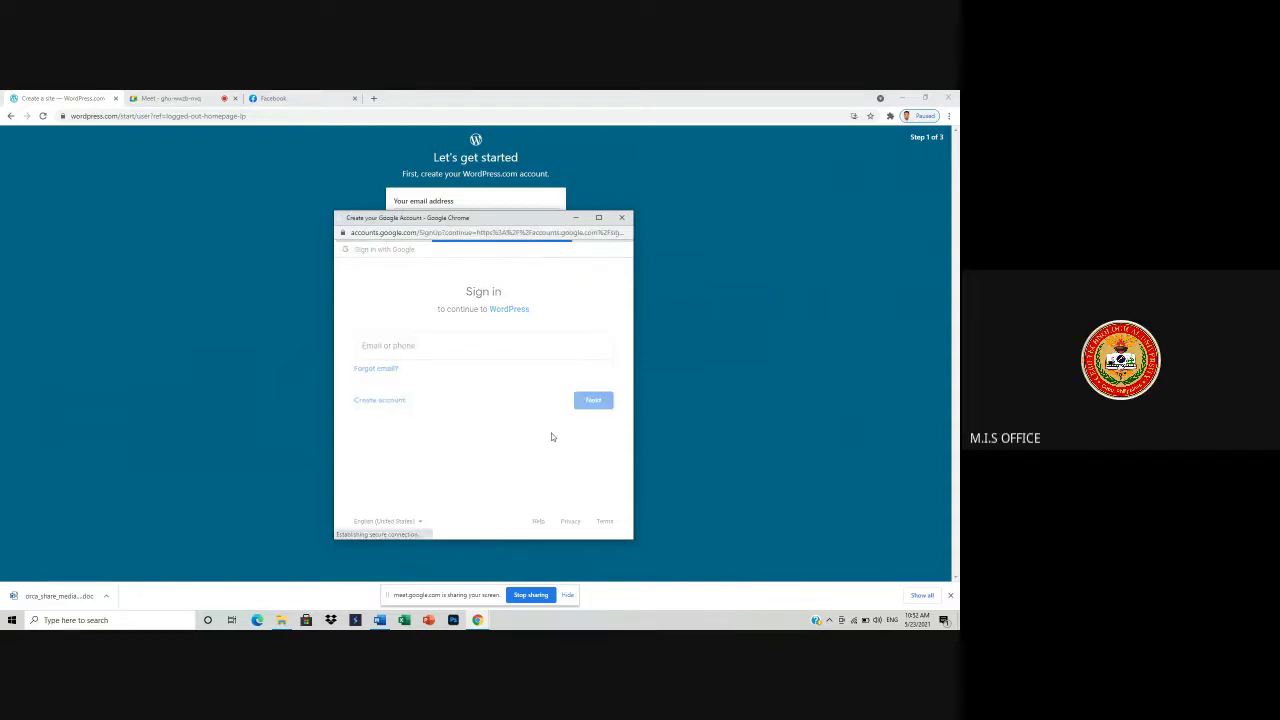
# - Check the Meet call's join request, then show the open browser windows
pyautogui.click(165, 99)
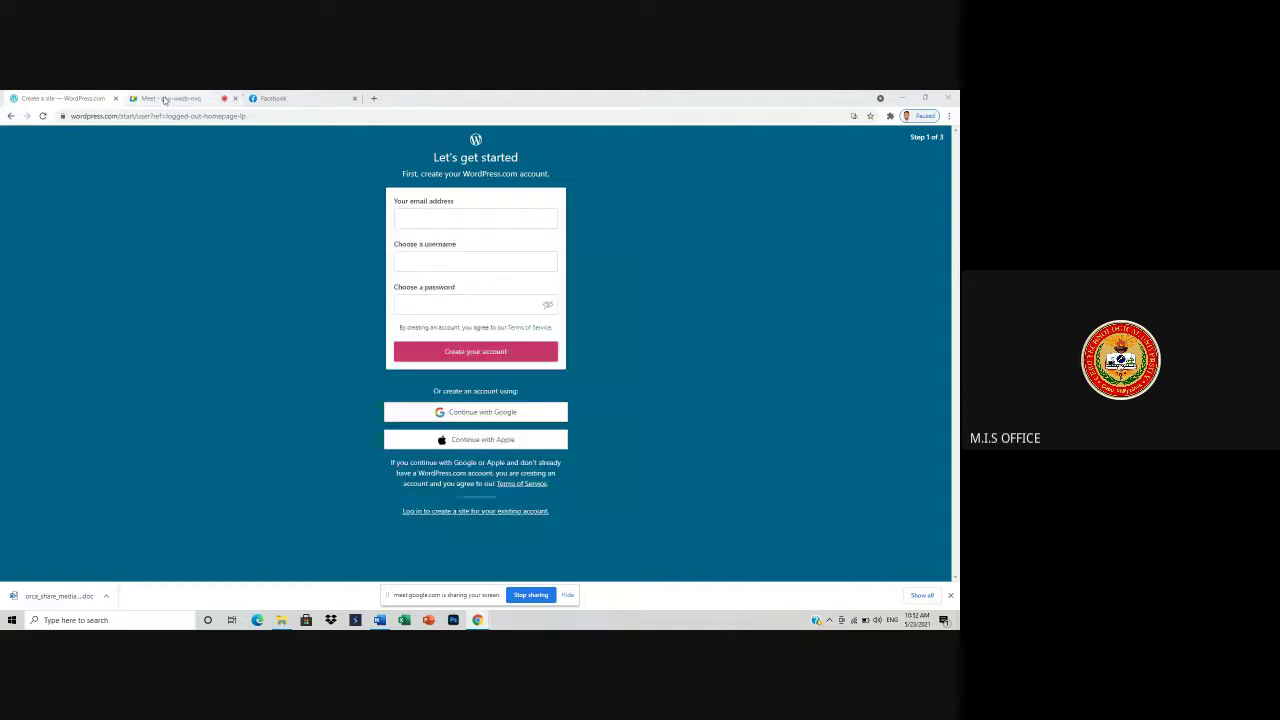
pyautogui.click(165, 99)
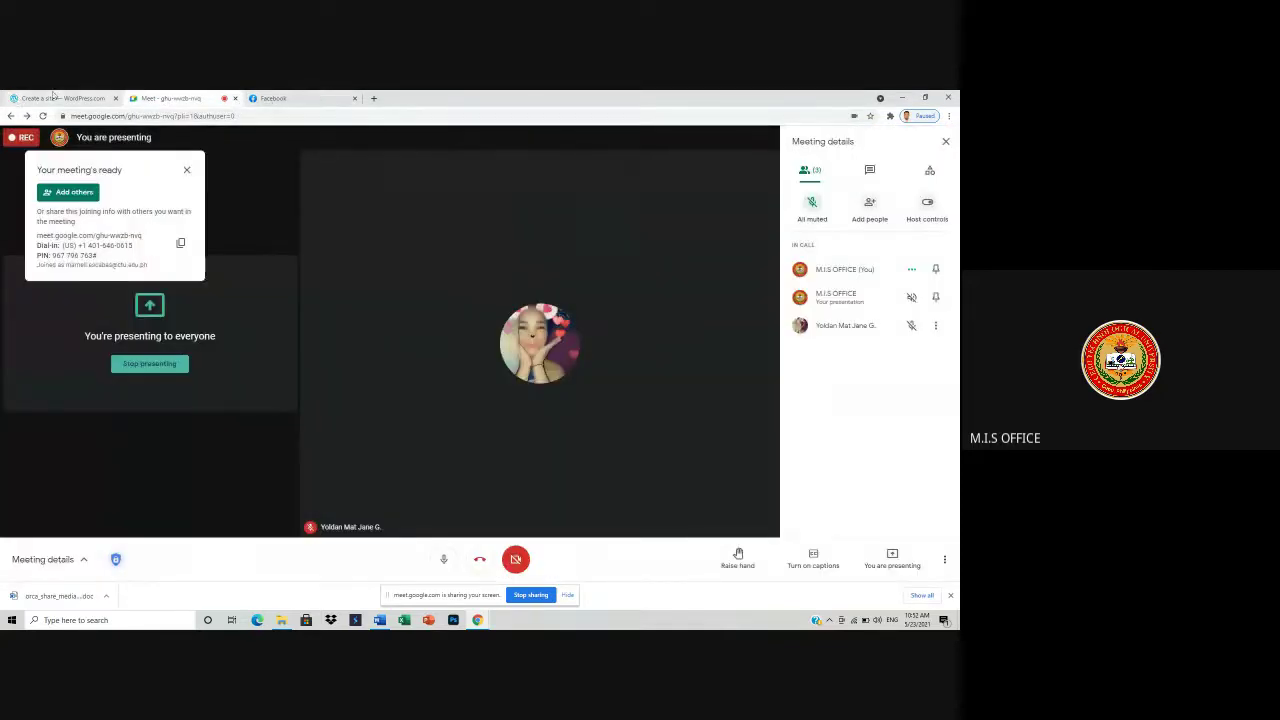
pyautogui.click(57, 97)
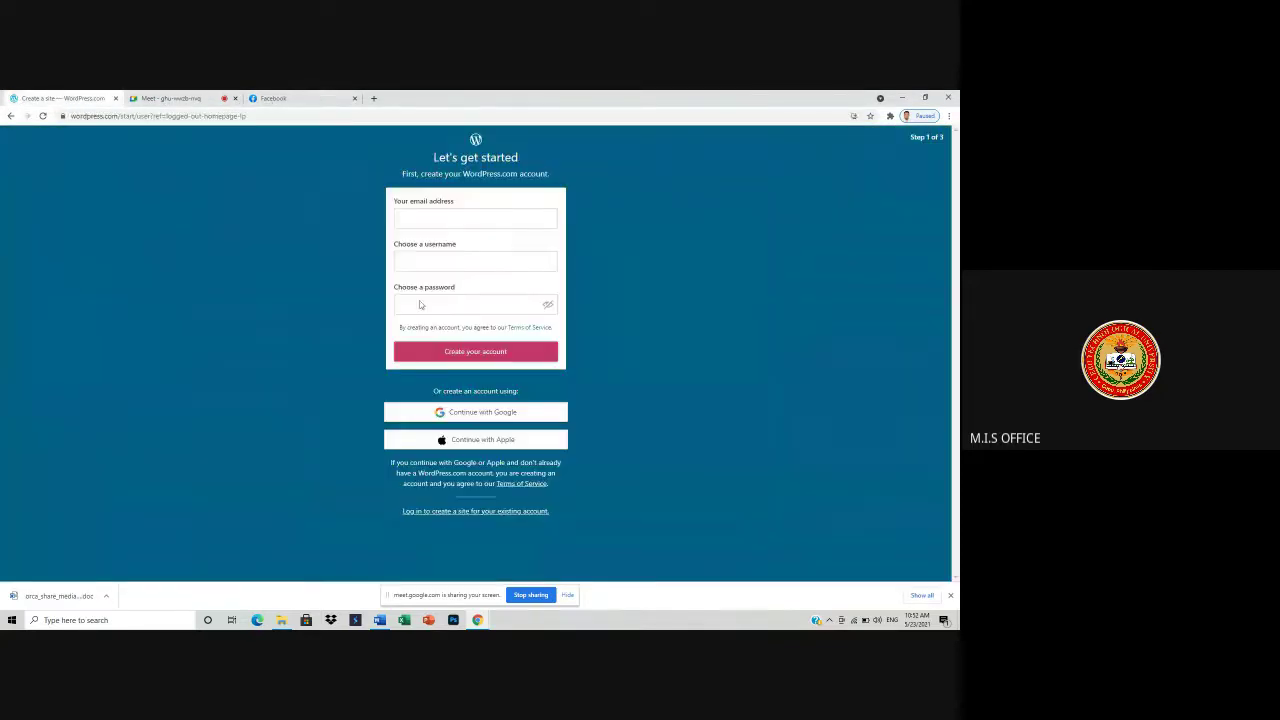
pyautogui.click(479, 621)
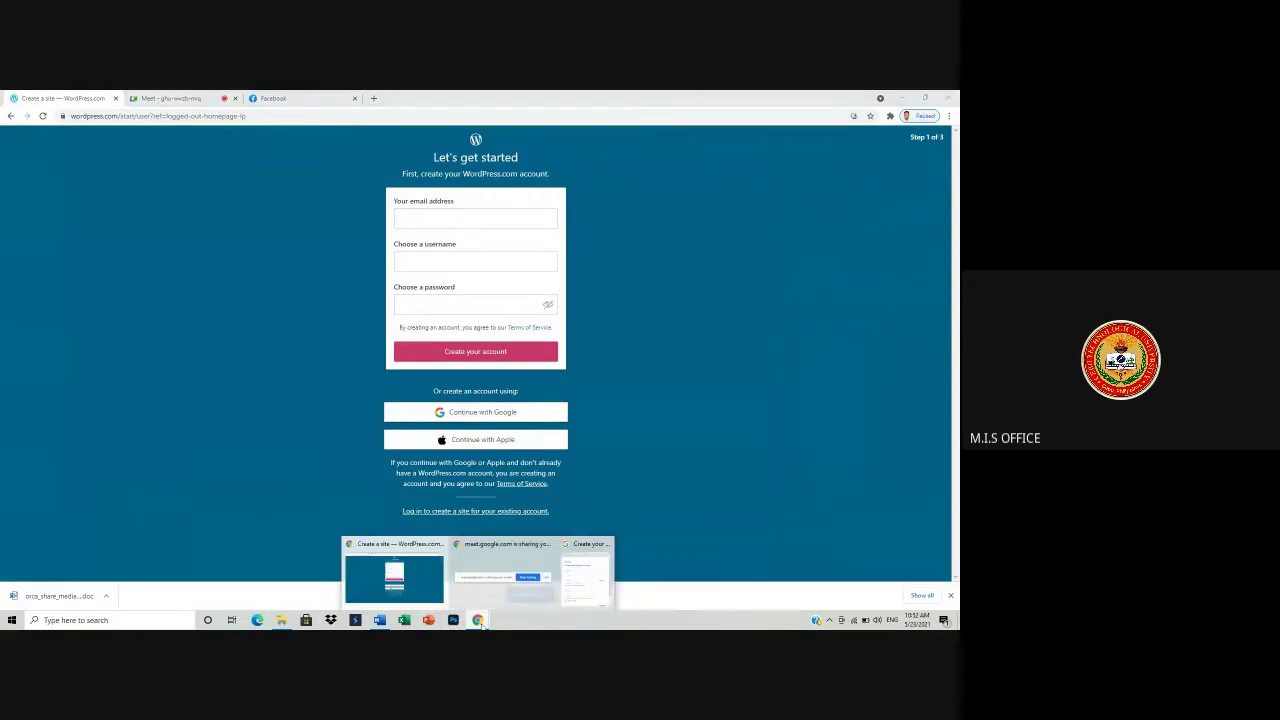
# - Enter the account holder's first name, last name and a username in the Google sign-up form
pyautogui.click(587, 572)
pyautogui.moveTo(405, 224); pyautogui.dragTo(162, 170)
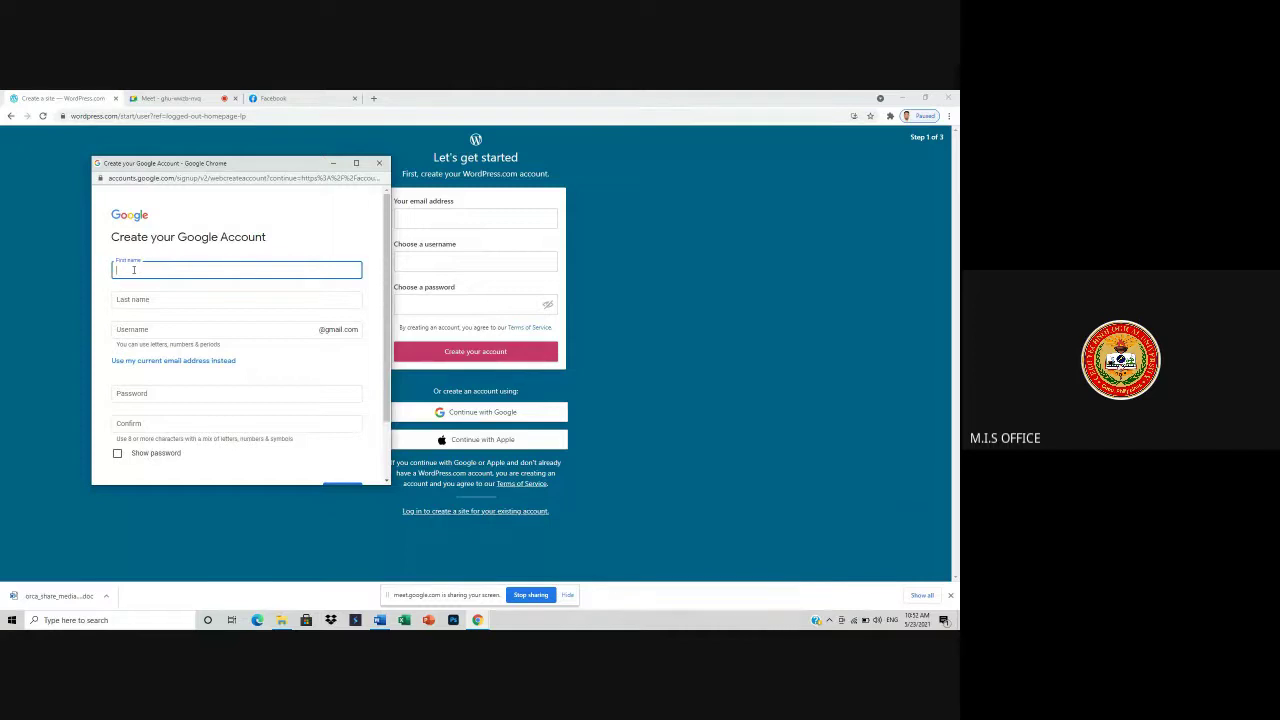
pyautogui.press('Tab')
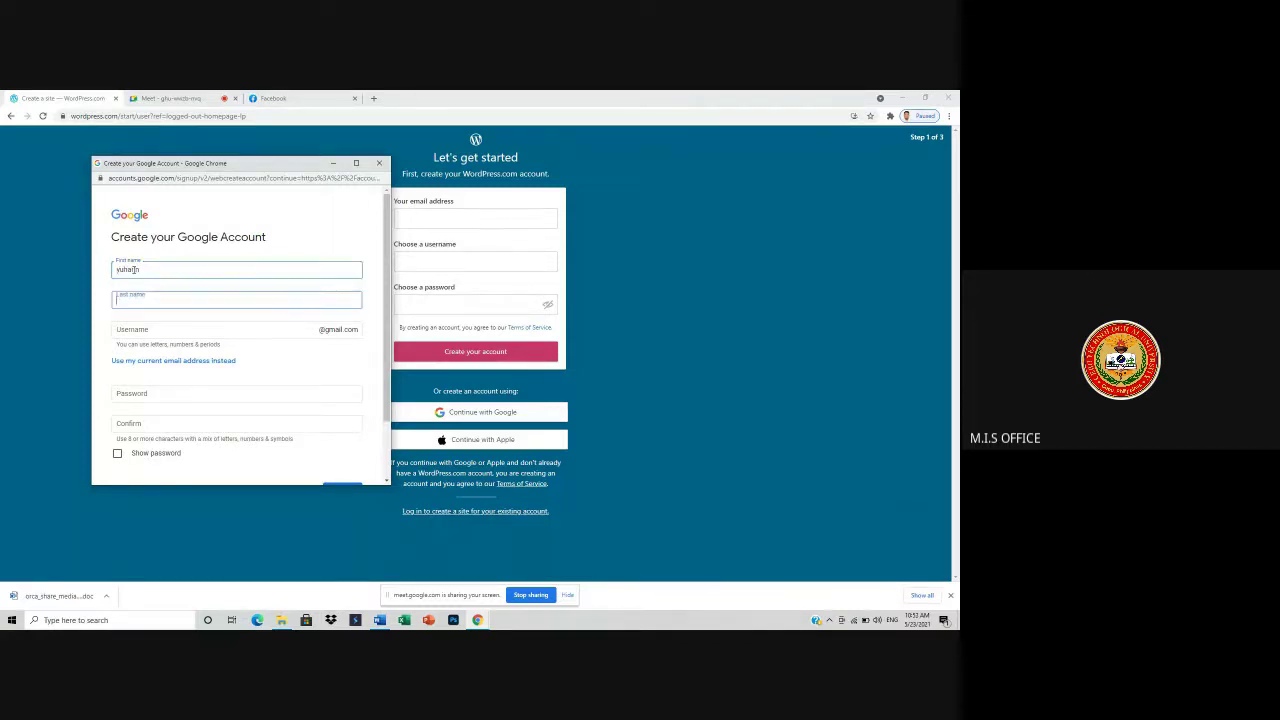
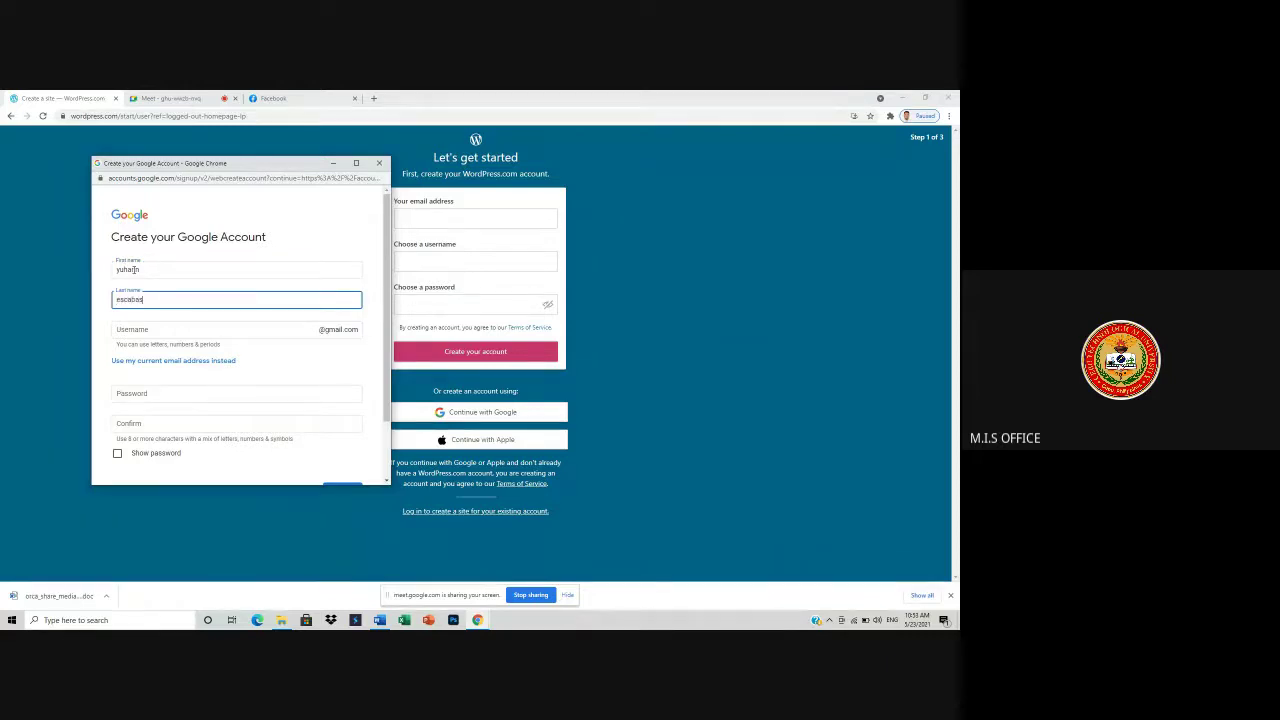
pyautogui.press('Tab')
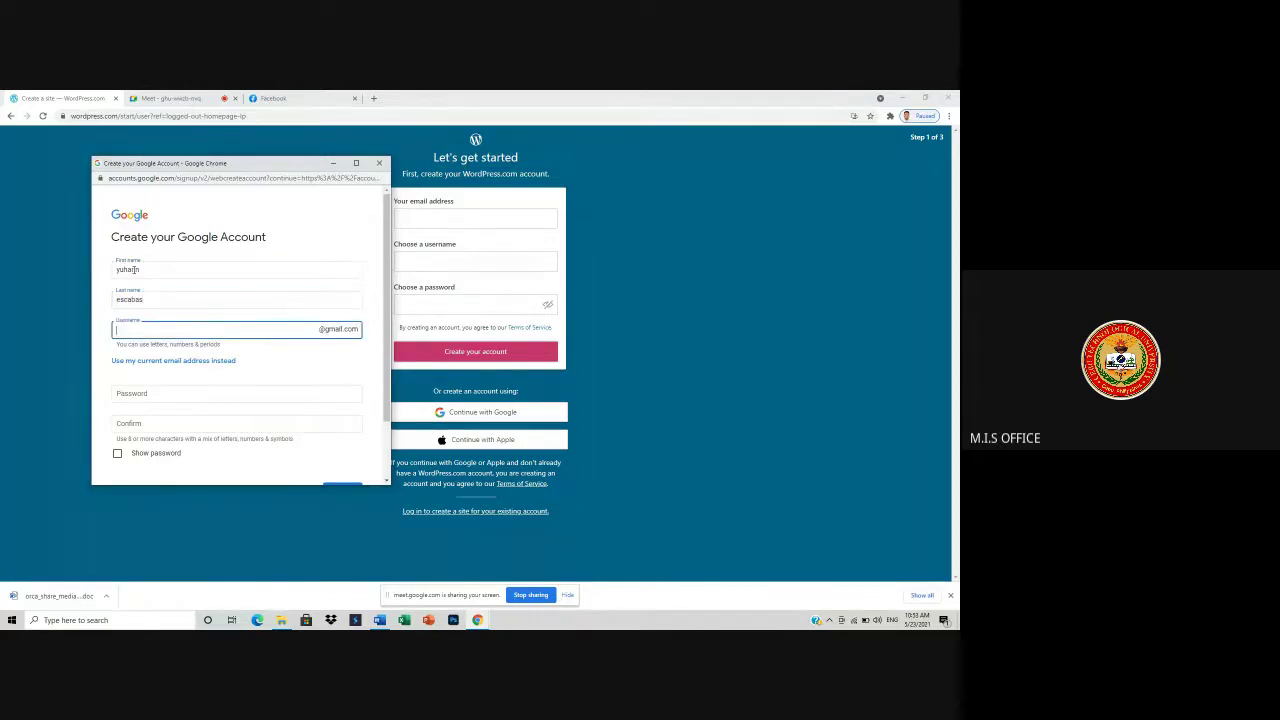
pyautogui.write('yuhann05')
# - Take a suggested available username and enter the password and its confirmation
pyautogui.click(157, 393)
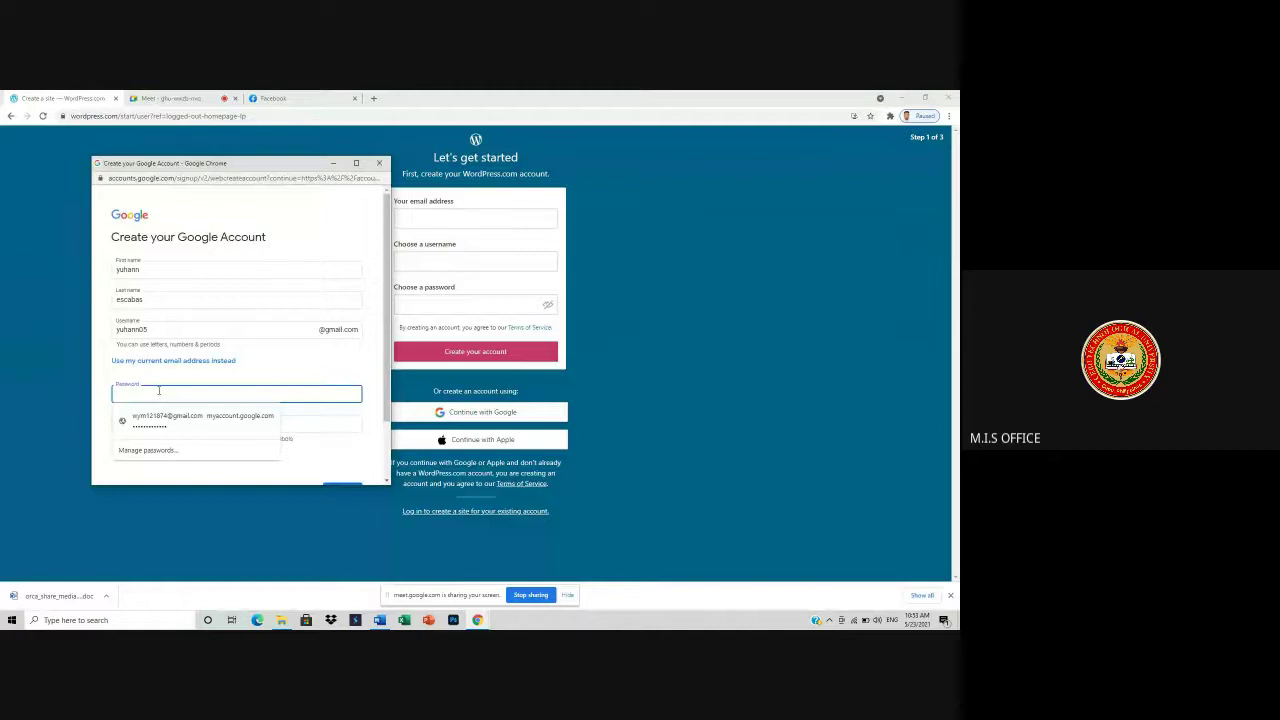
pyautogui.write('1234')
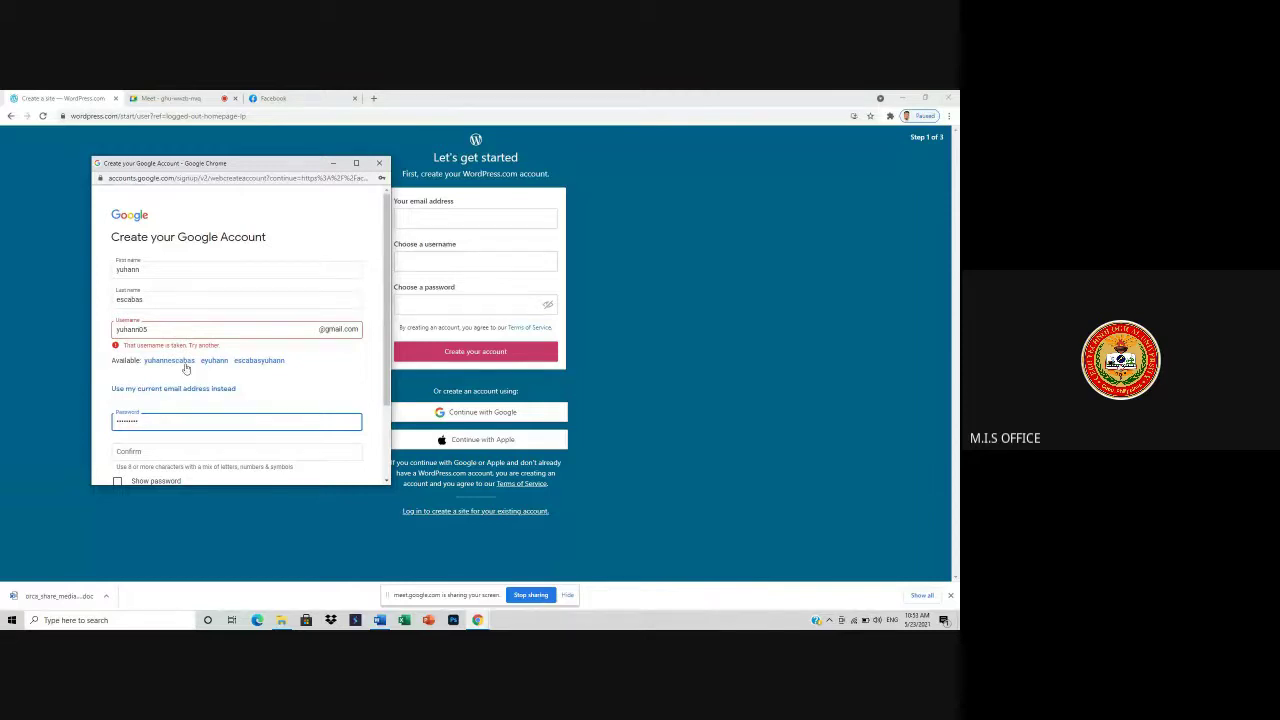
pyautogui.click(185, 366)
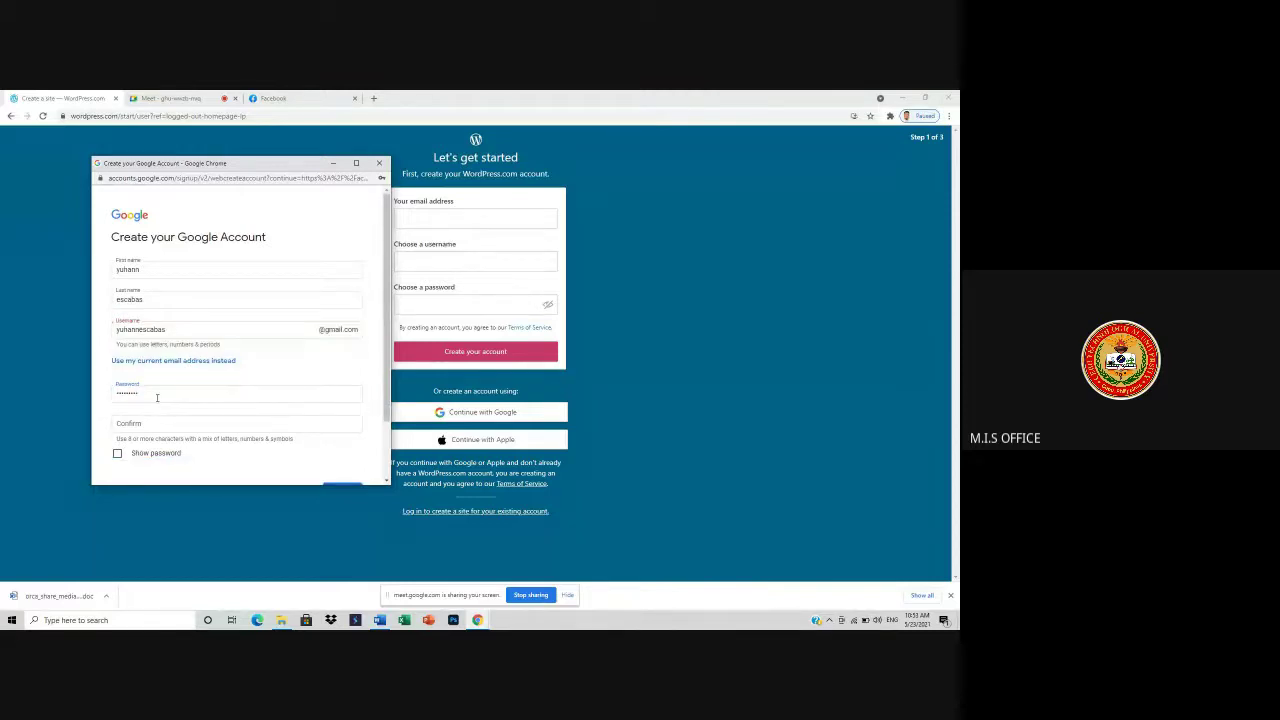
pyautogui.click(137, 424)
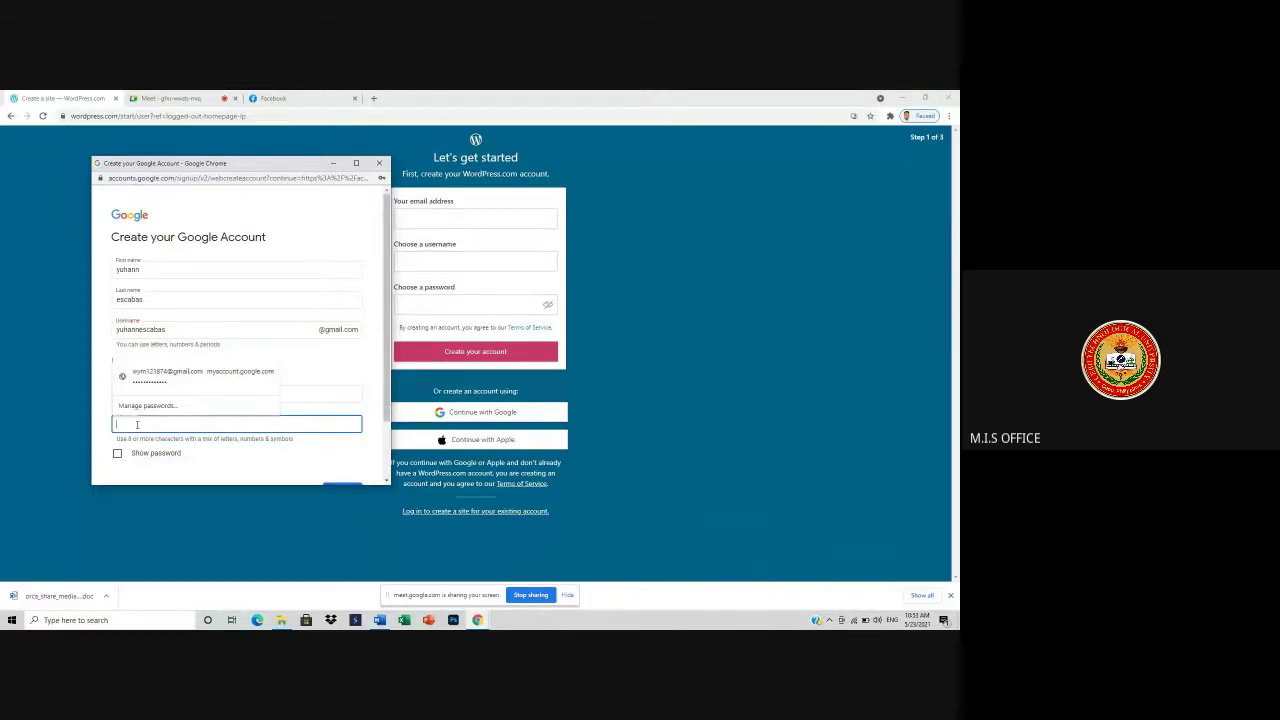
pyautogui.click(305, 397)
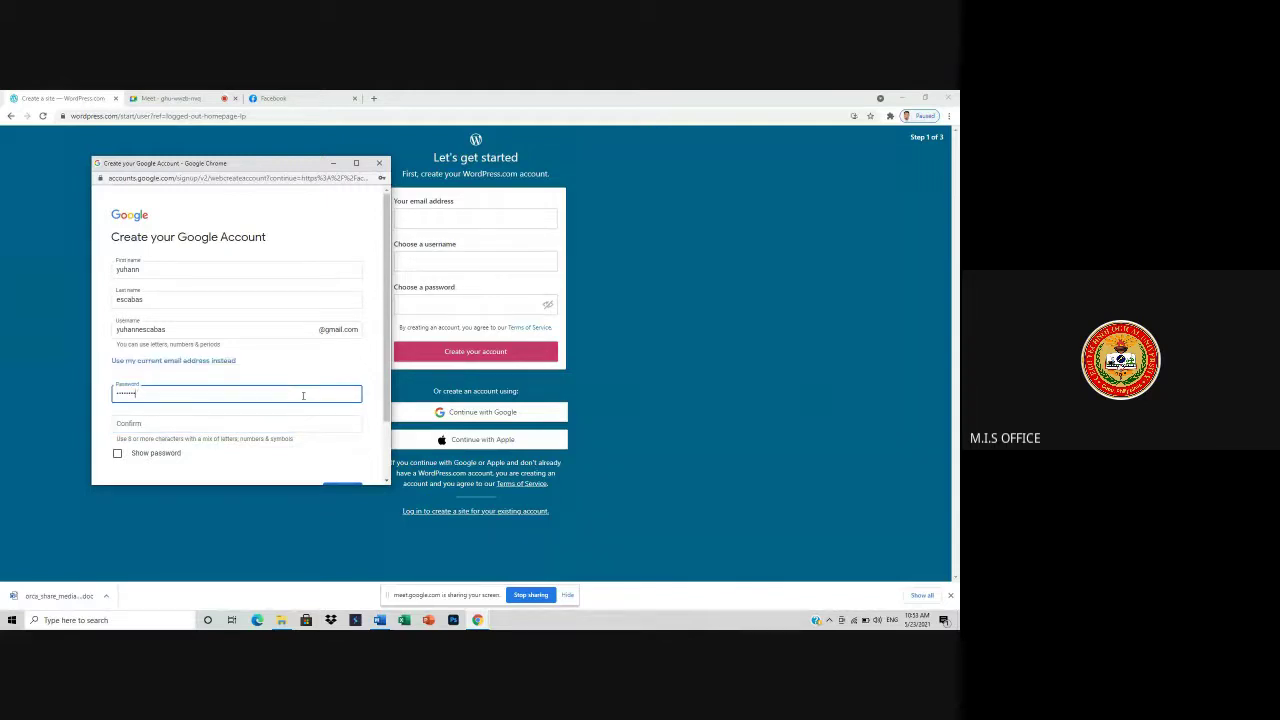
pyautogui.press('BackSpace')
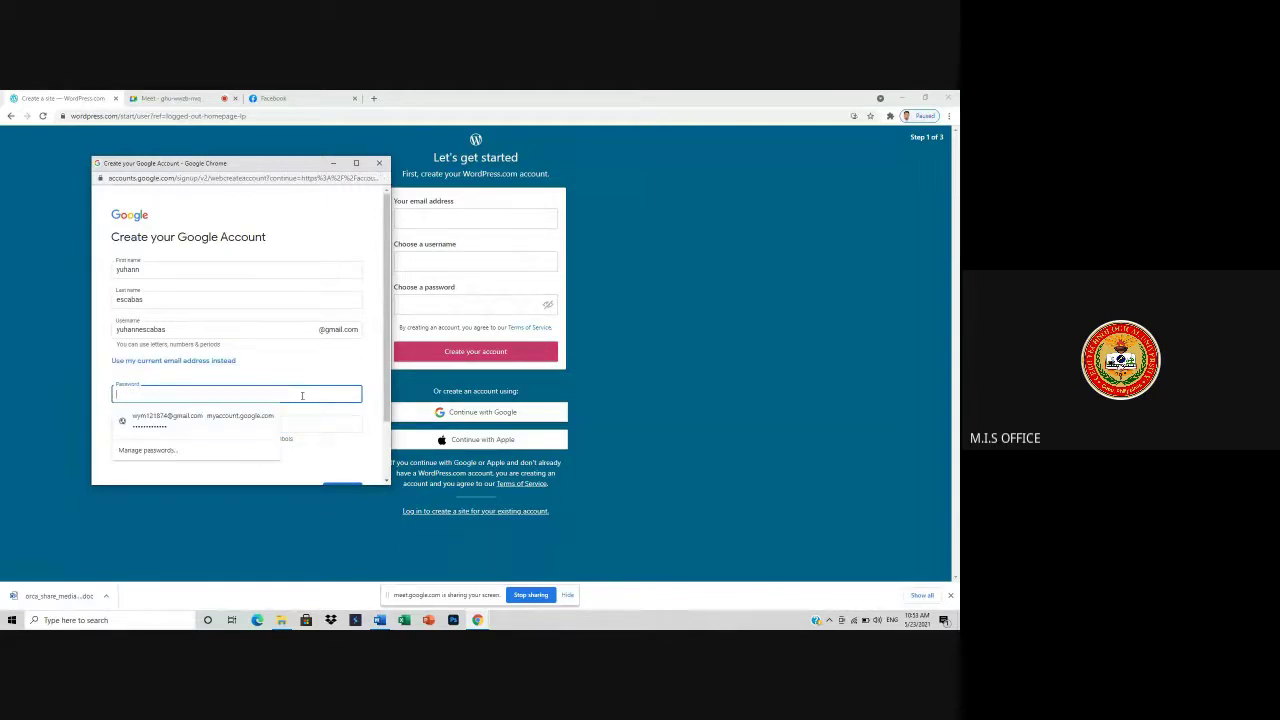
pyautogui.write('••••')
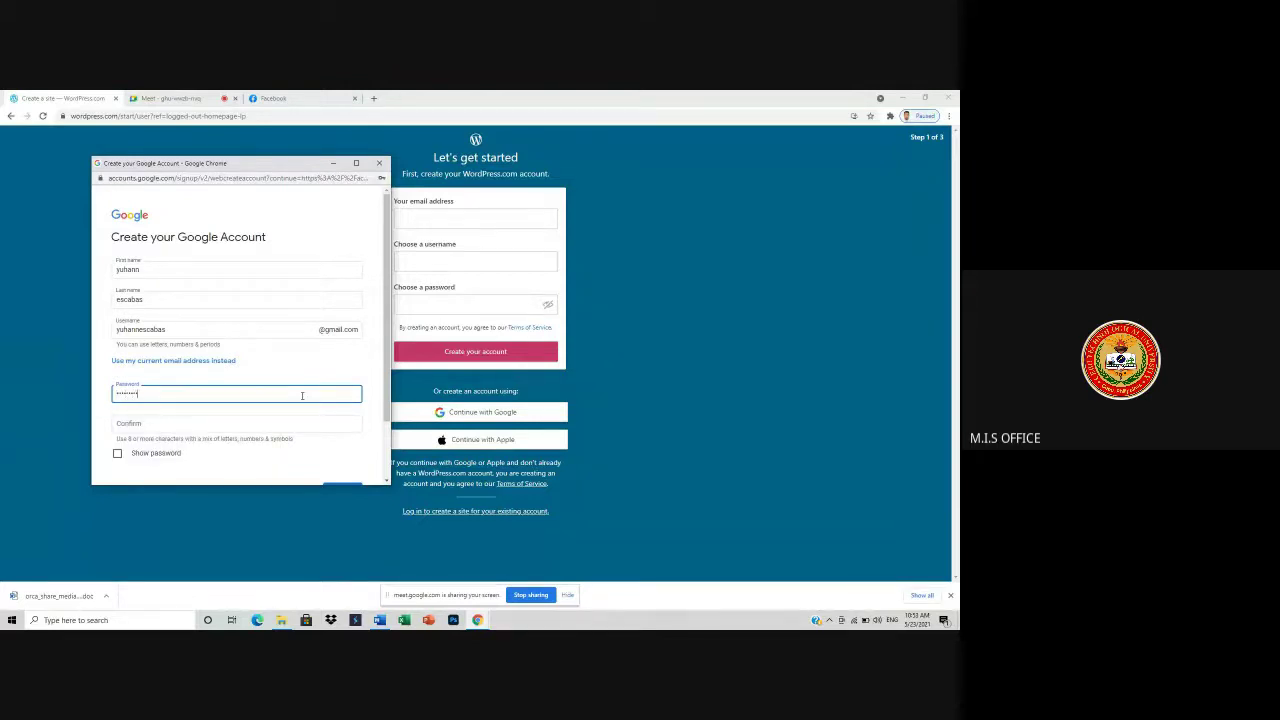
pyautogui.press('Tab')
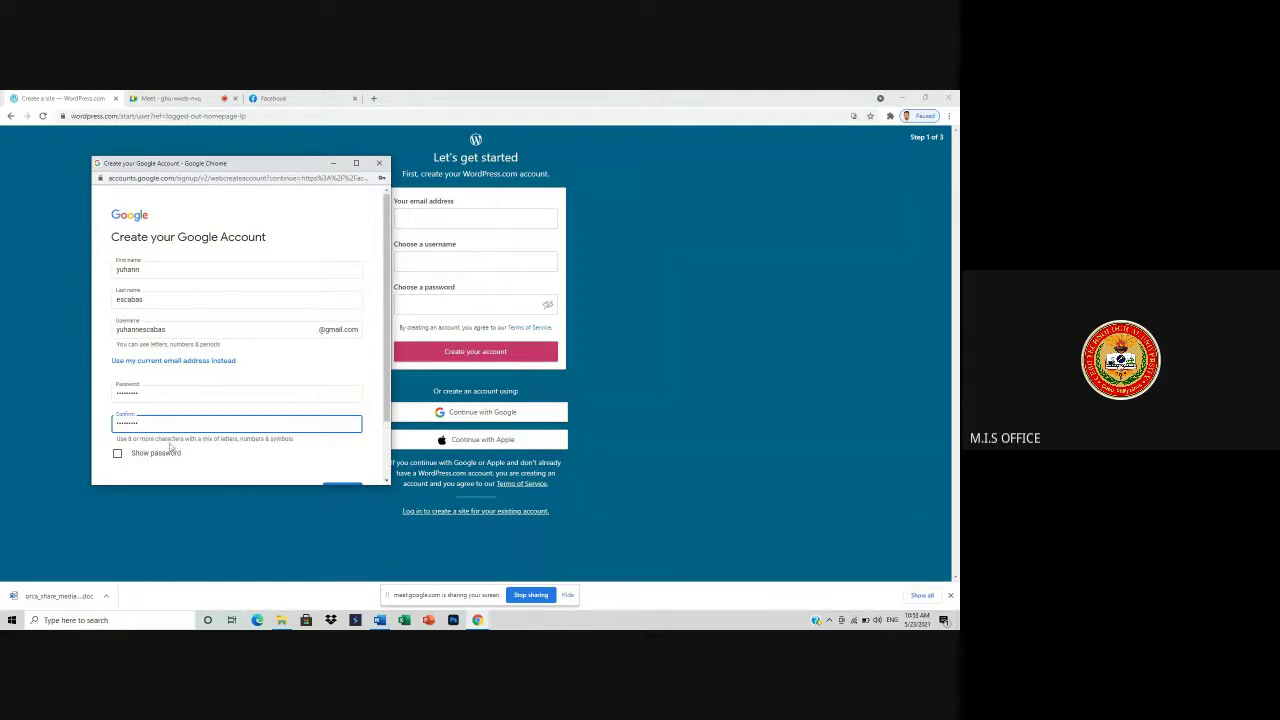
pyautogui.scroll(-2, 240, 451)
# - Submit the account details, then enter a phone number and a July birth date
pyautogui.click(340, 419)
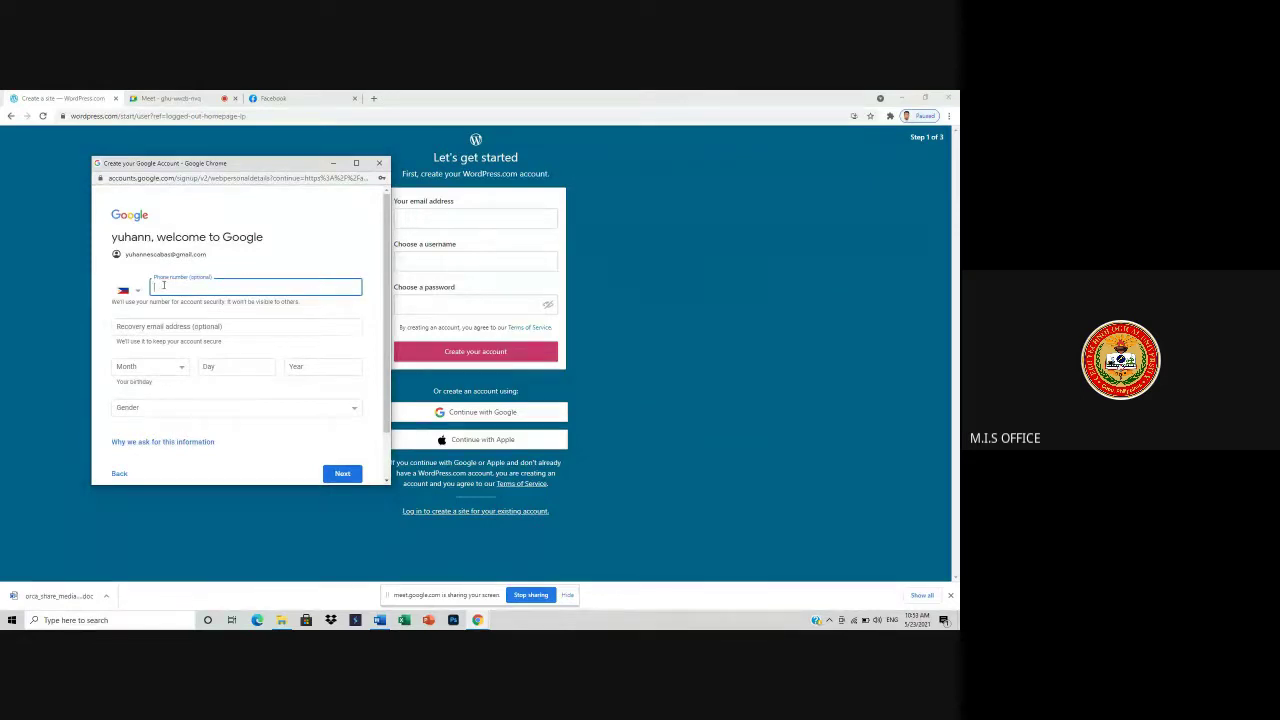
pyautogui.click(149, 368)
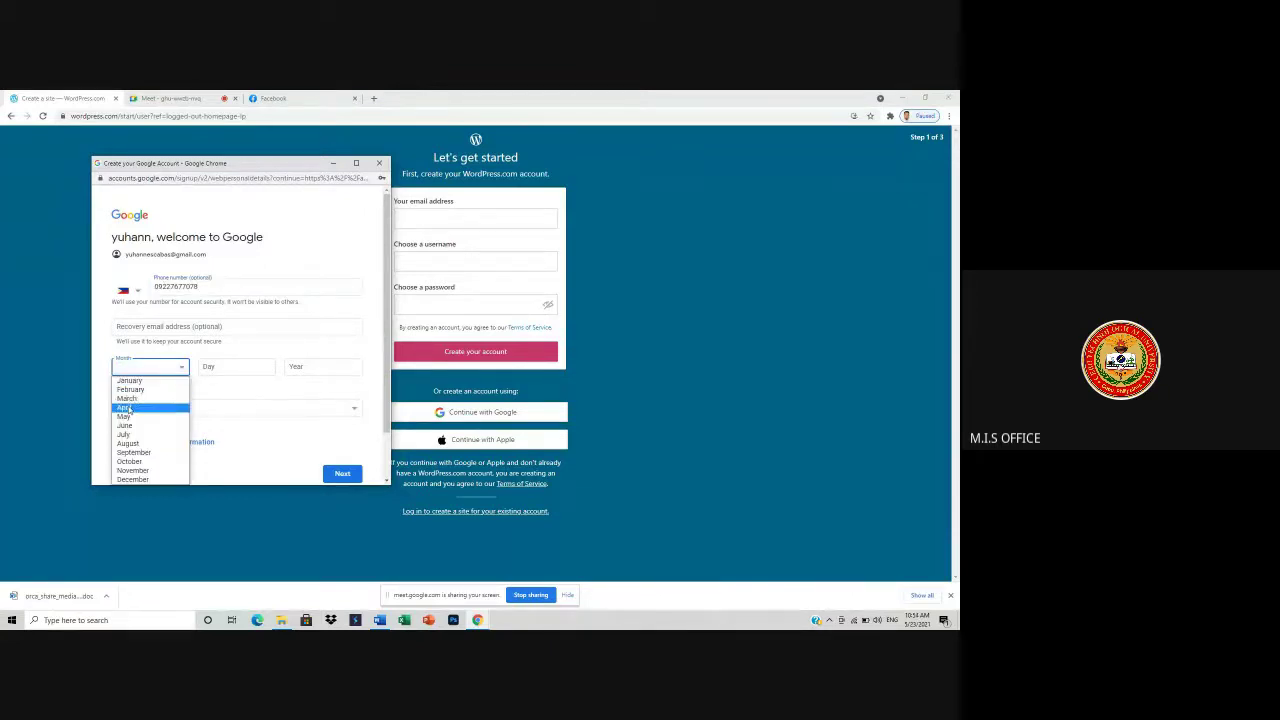
pyautogui.click(125, 435)
pyautogui.click(244, 369)
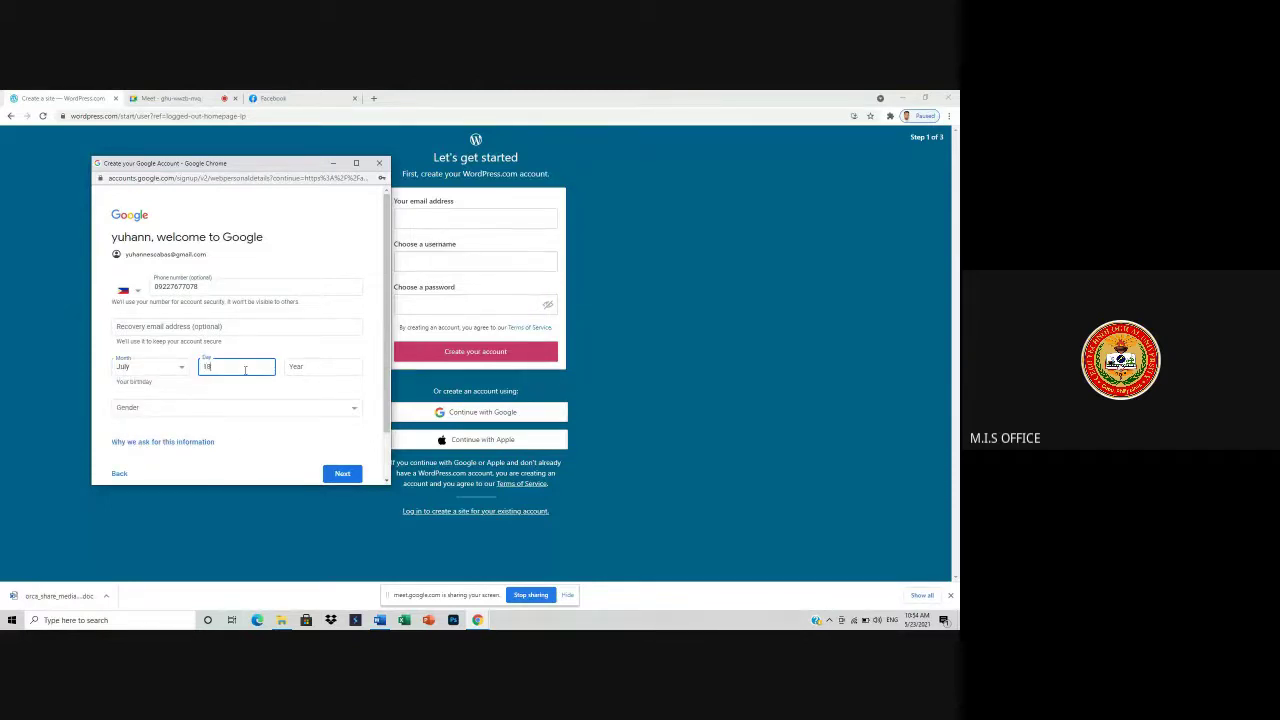
pyautogui.click(305, 369)
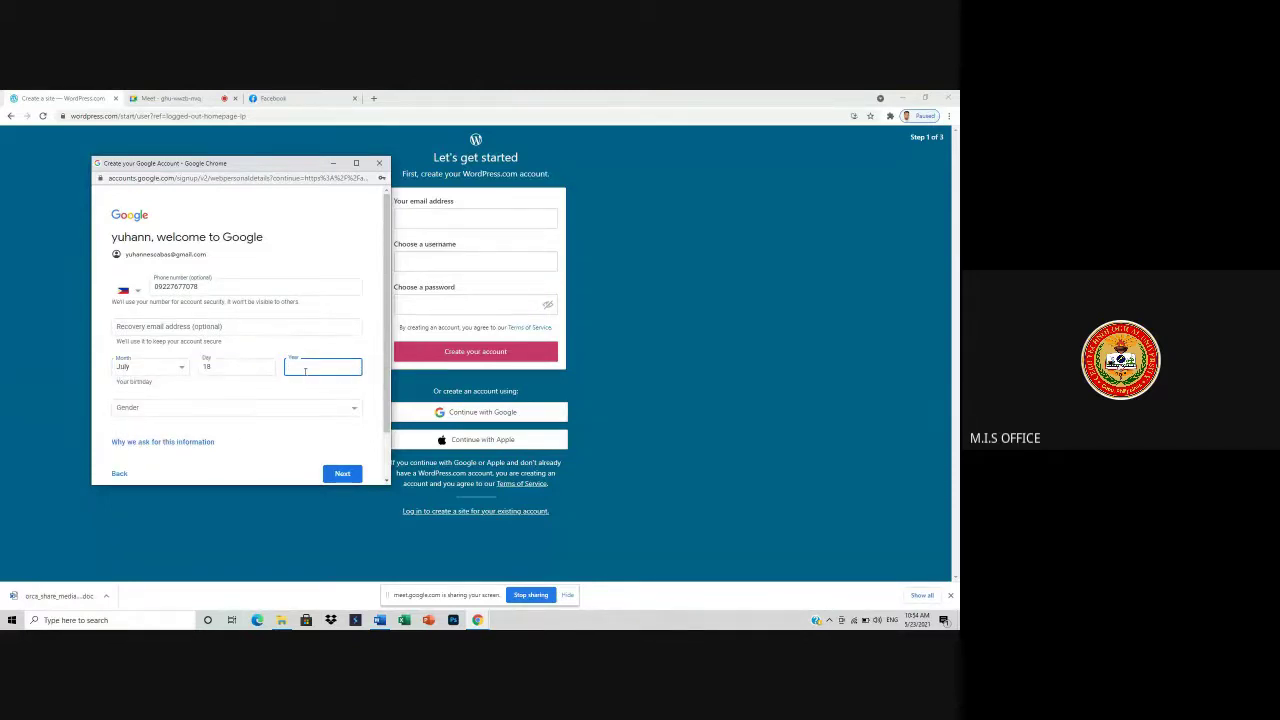
pyautogui.write('1')
# - Set gender to Male, skip phone verification and agree to Google's privacy and terms
pyautogui.click(320, 407)
pyautogui.click(122, 432)
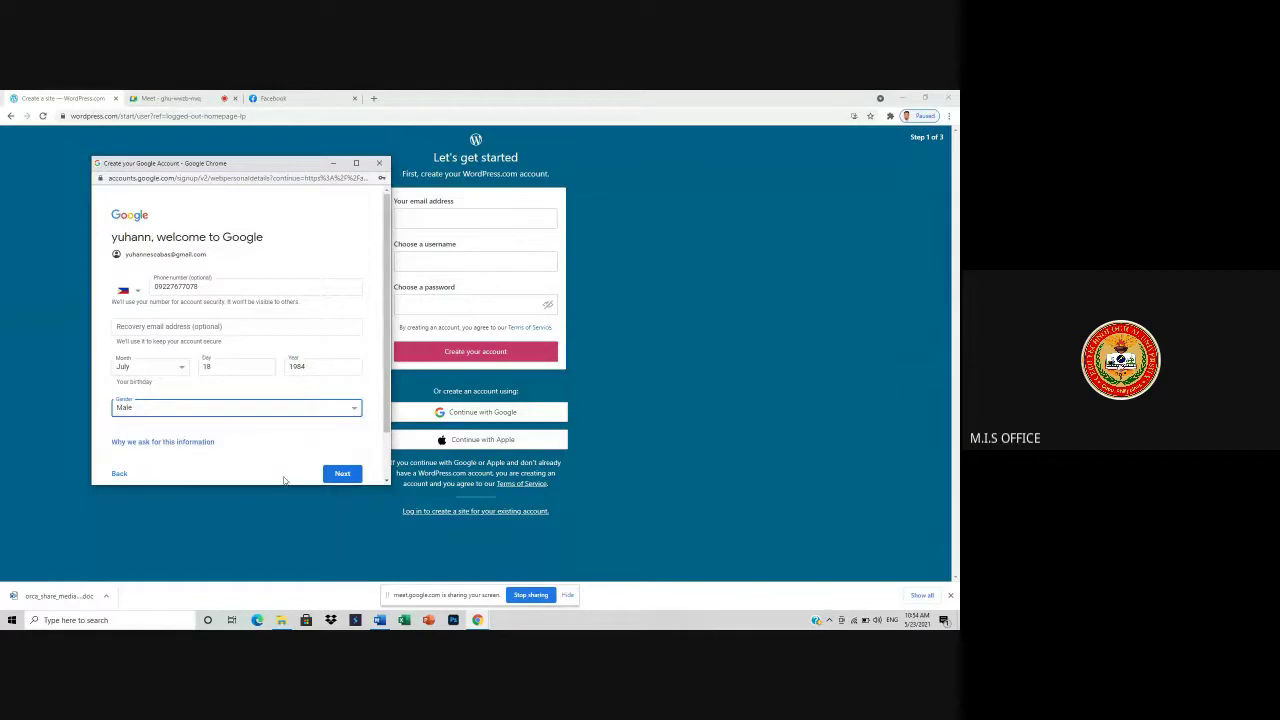
pyautogui.click(340, 477)
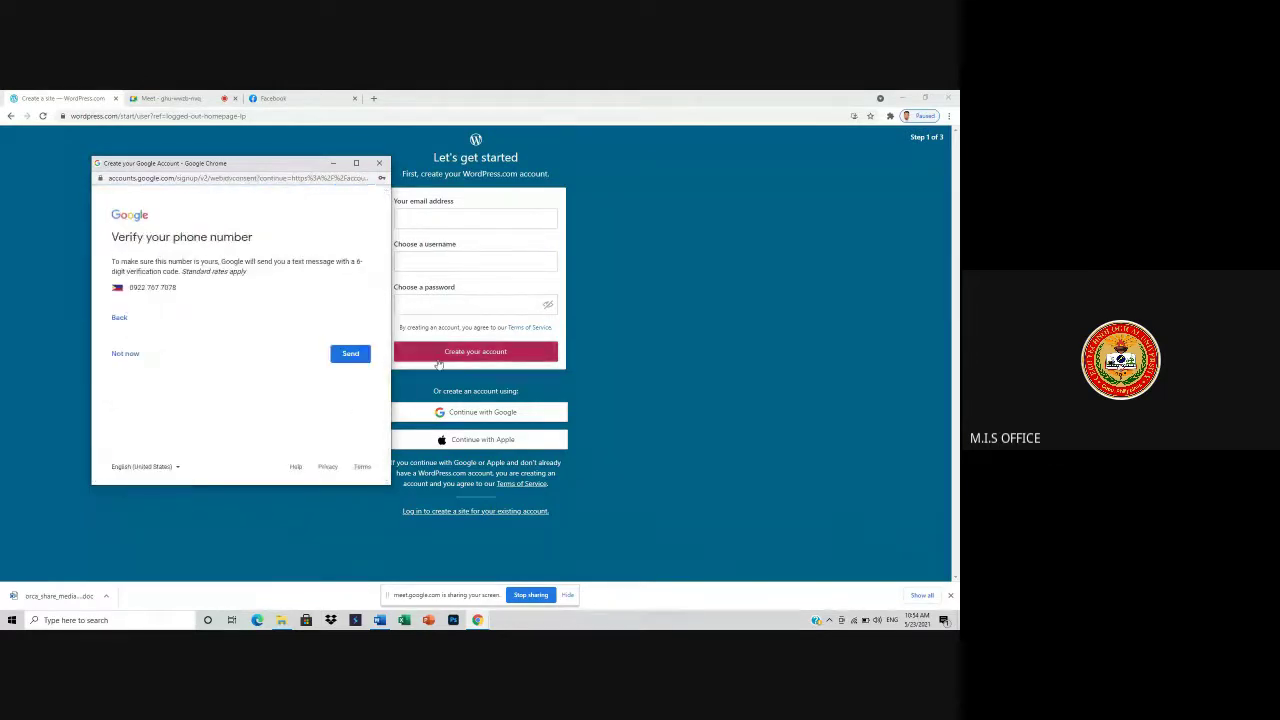
pyautogui.click(125, 354)
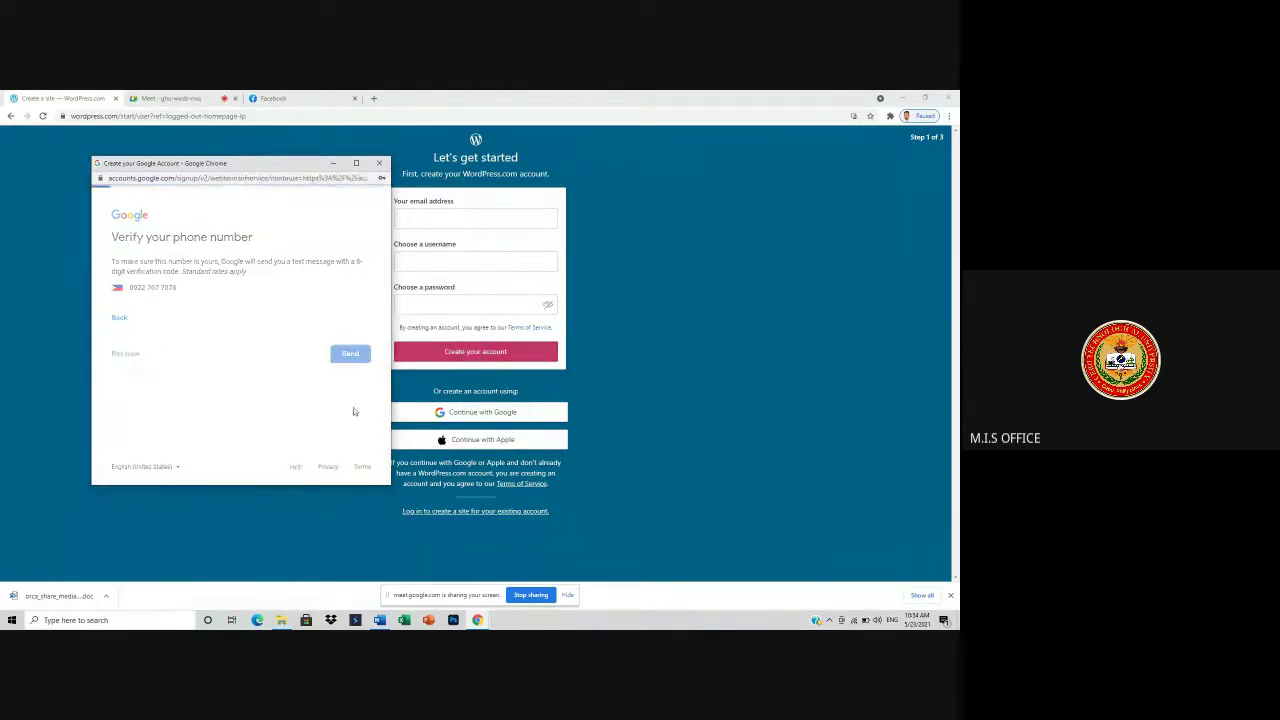
pyautogui.scroll(-5, 312, 418)
pyautogui.scroll(-3, 312, 418)
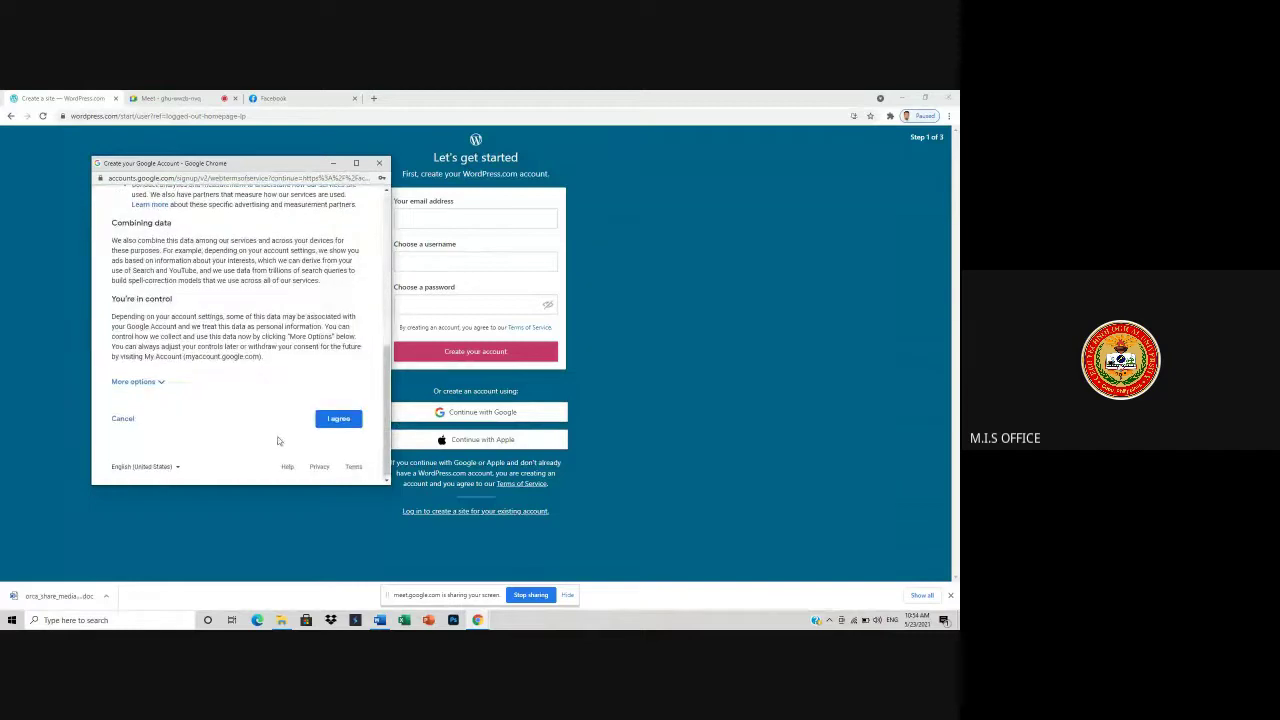
pyautogui.click(339, 418)
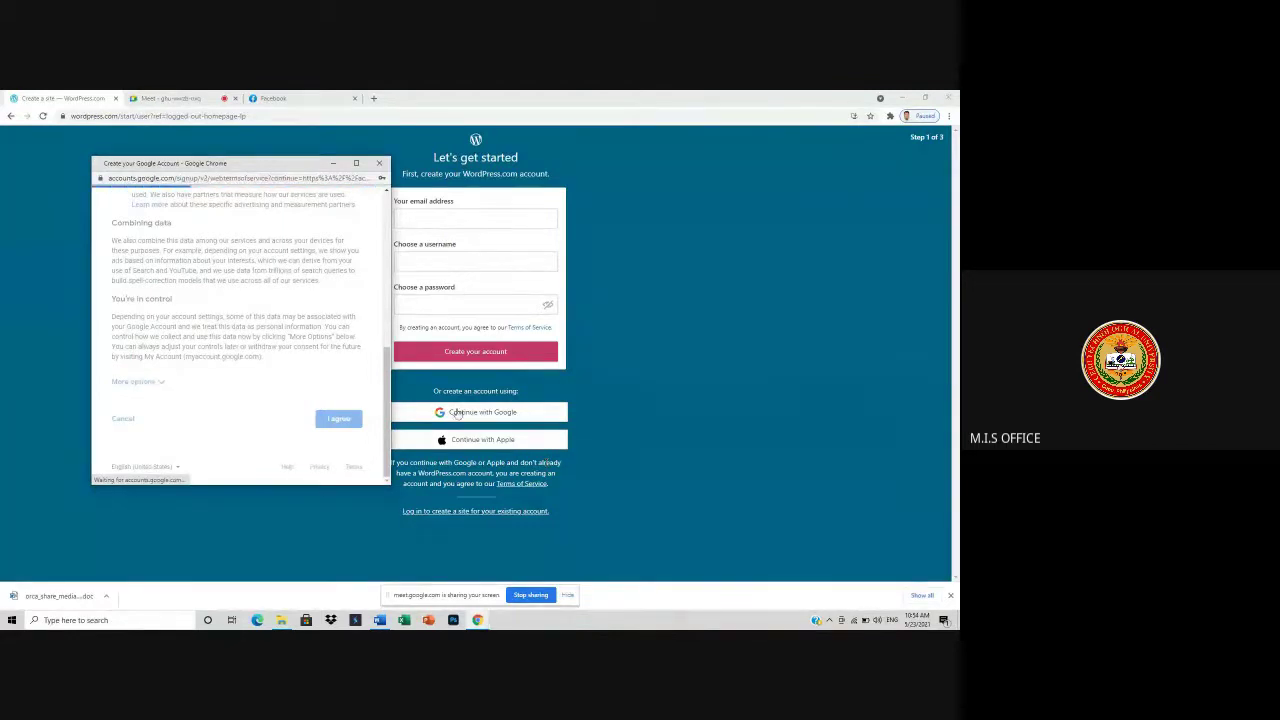
pyautogui.click(200, 100)
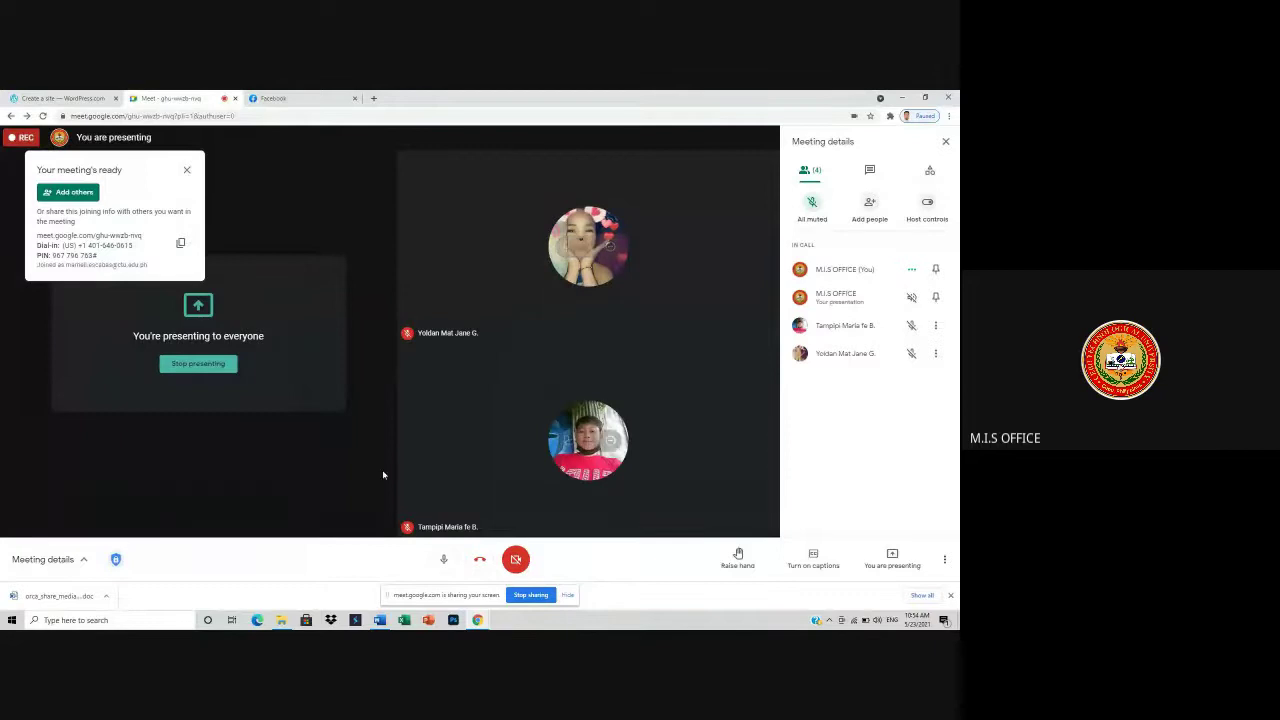
# - Check the Meet call, then return to WordPress's 'Let's get your site a domain!' step
pyautogui.click(58, 98)
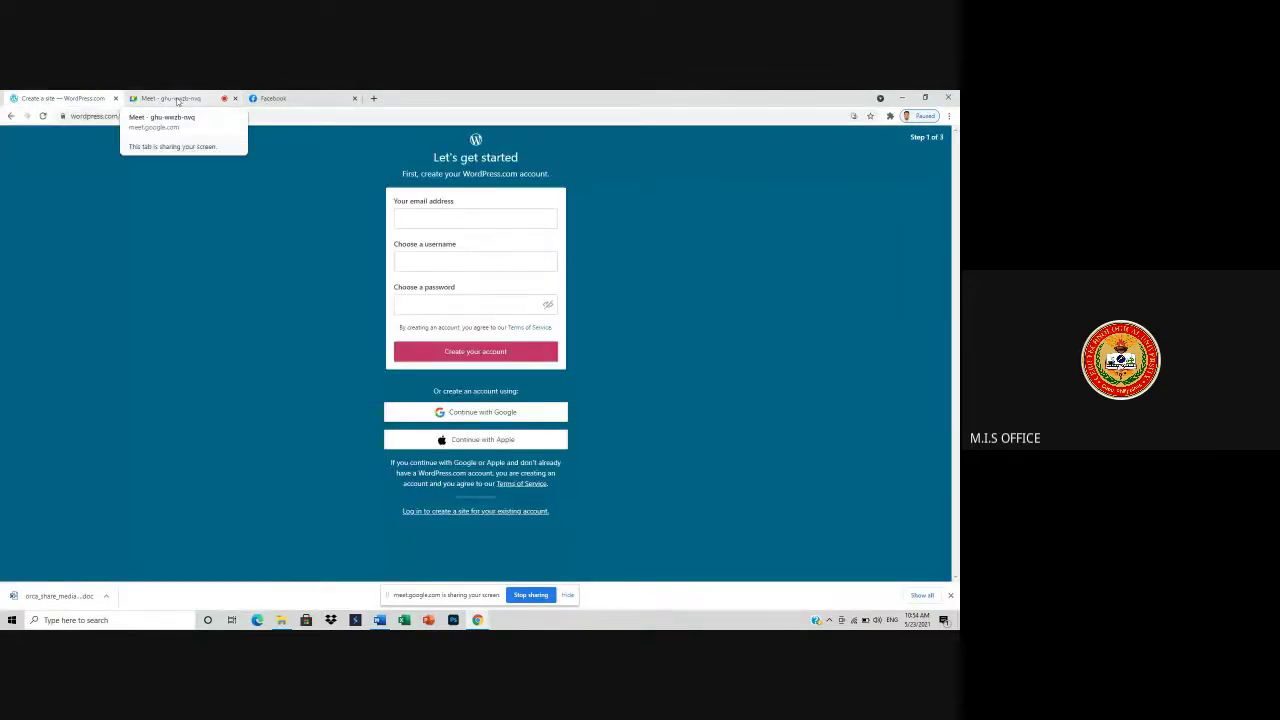
pyautogui.click(165, 98)
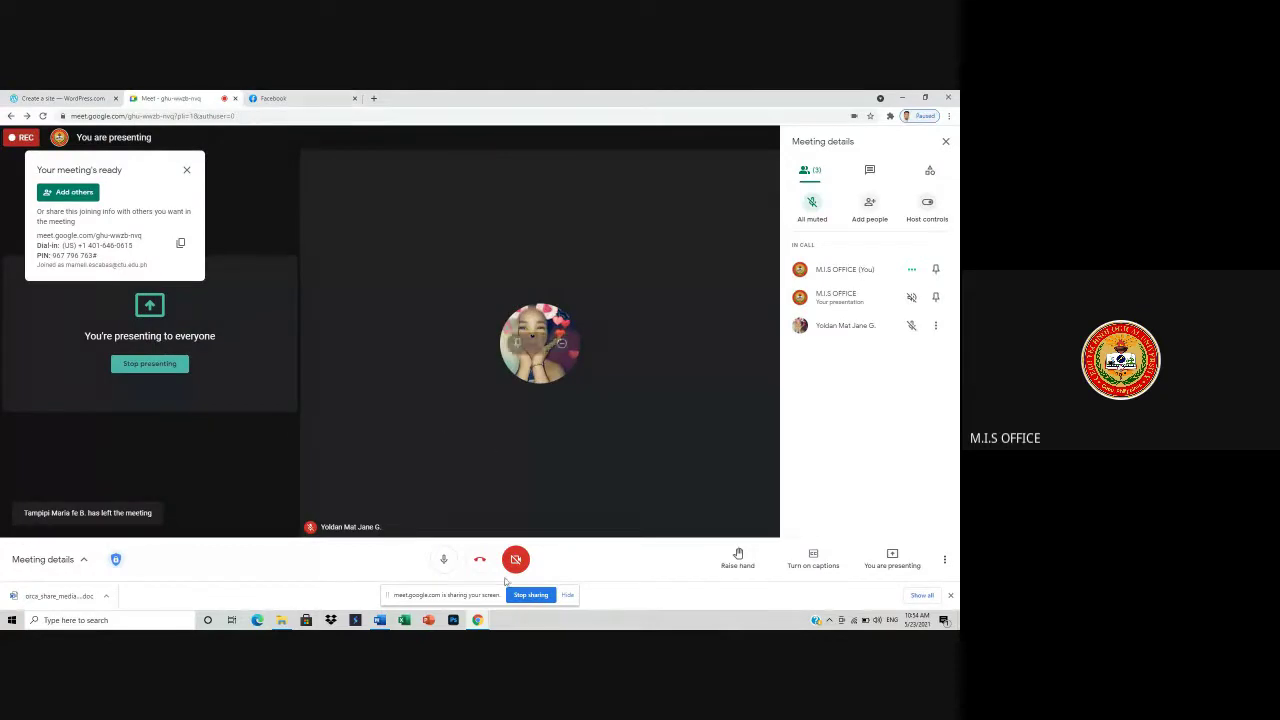
pyautogui.moveTo(477, 620)
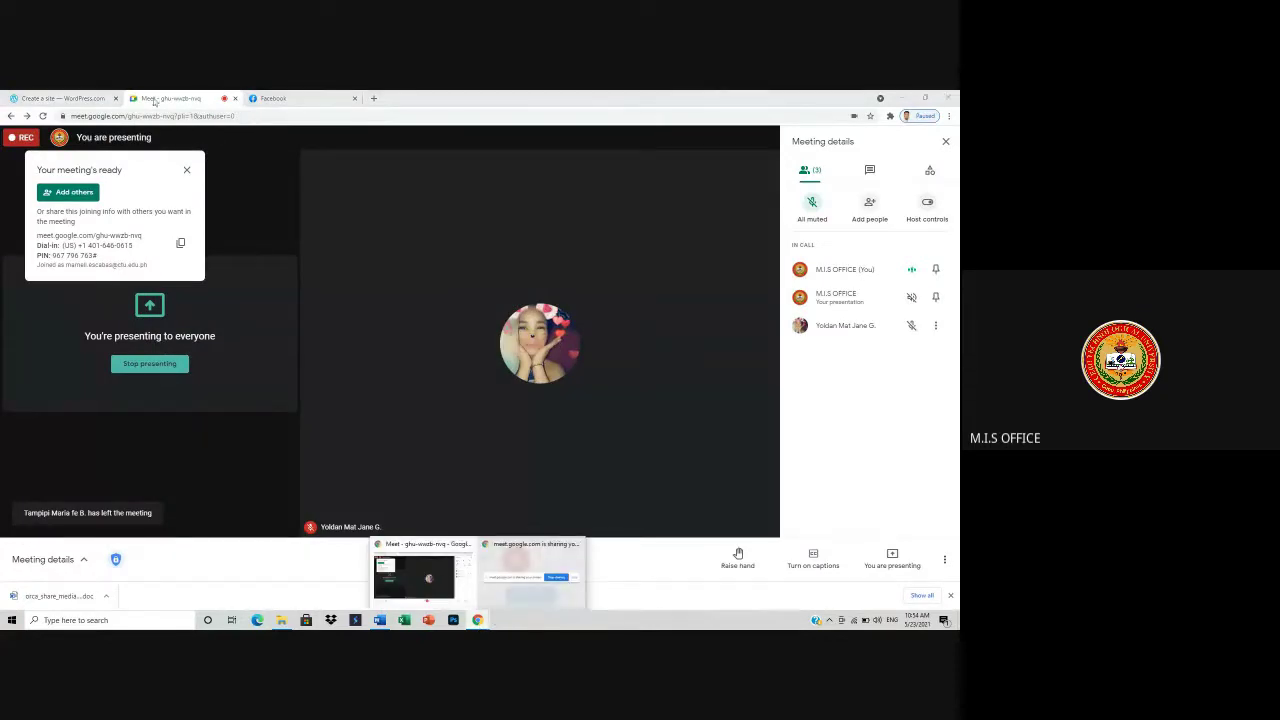
pyautogui.click(58, 98)
pyautogui.click(168, 99)
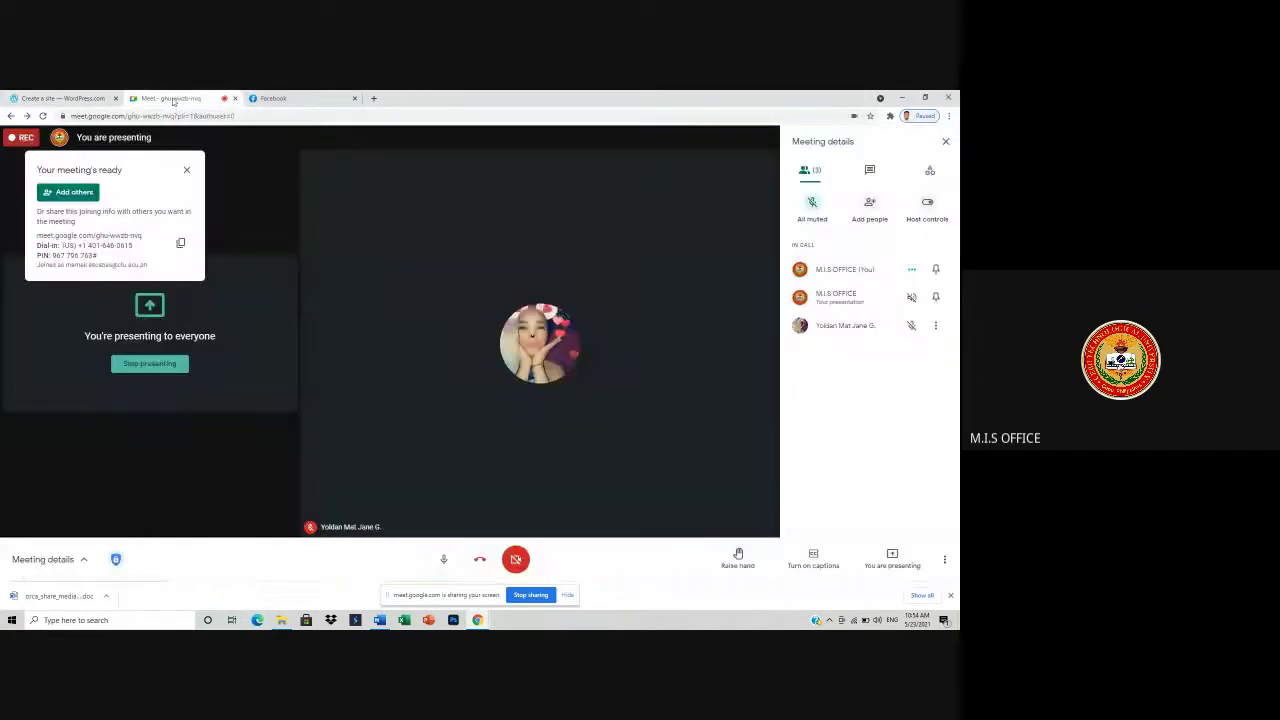
pyautogui.moveTo(478, 619)
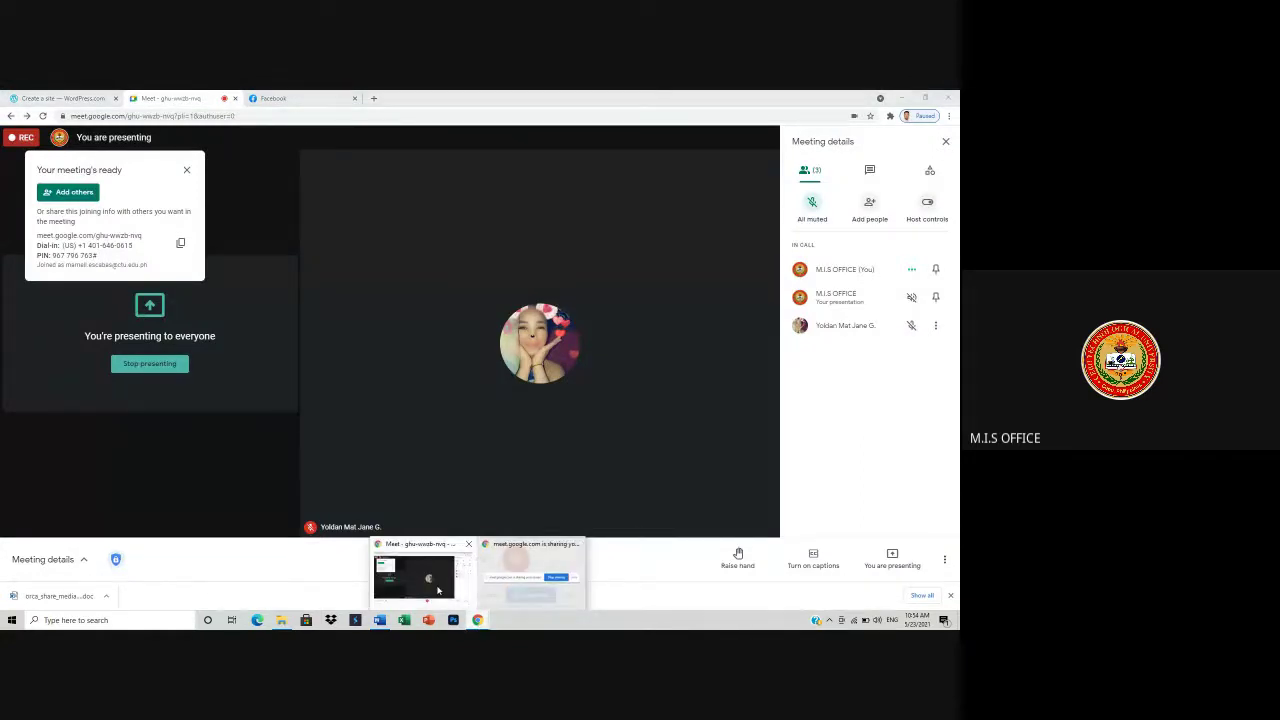
pyautogui.click(490, 593)
pyautogui.click(25, 97)
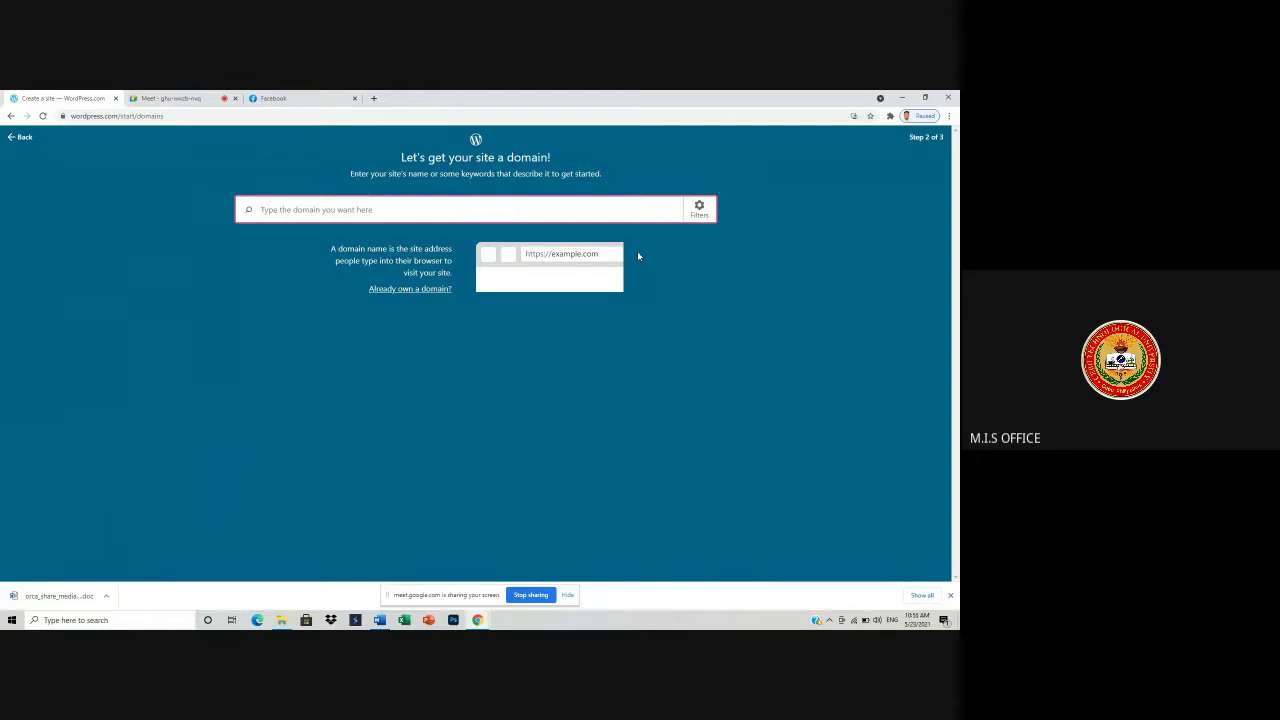
# - Admit the person waiting to join the Meet call and return to the domain step
pyautogui.click(187, 98)
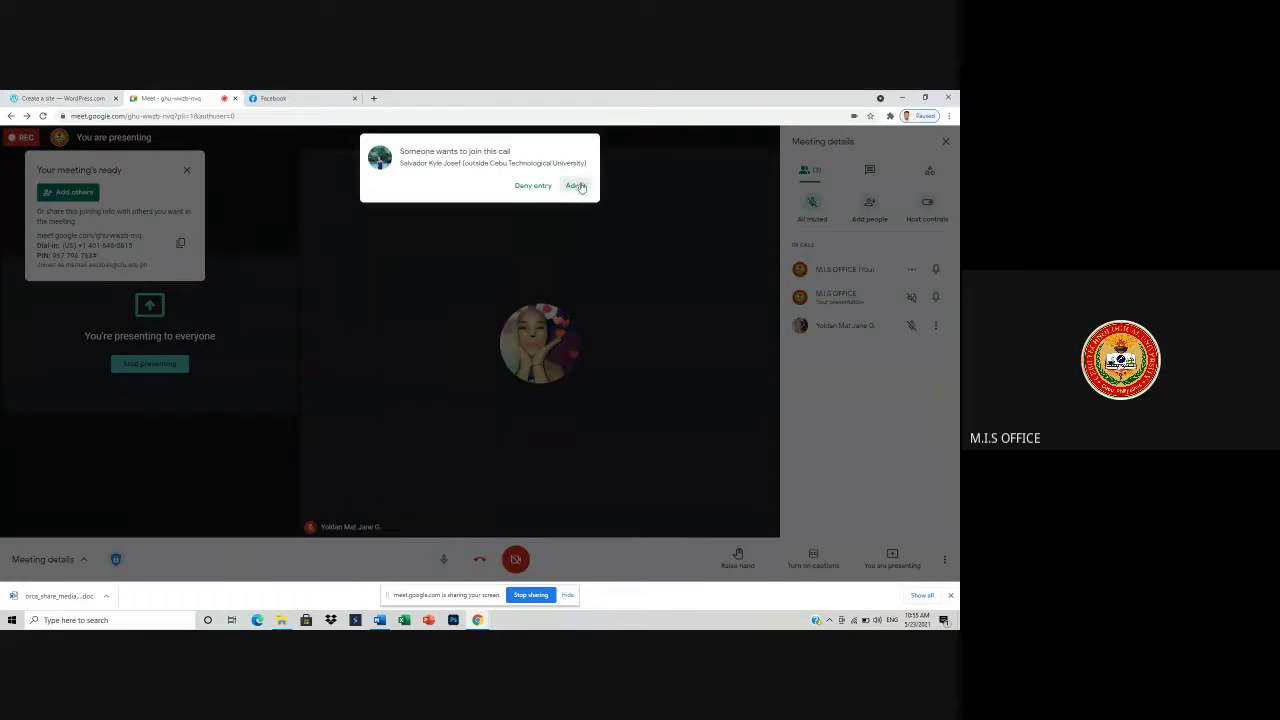
pyautogui.click(574, 183)
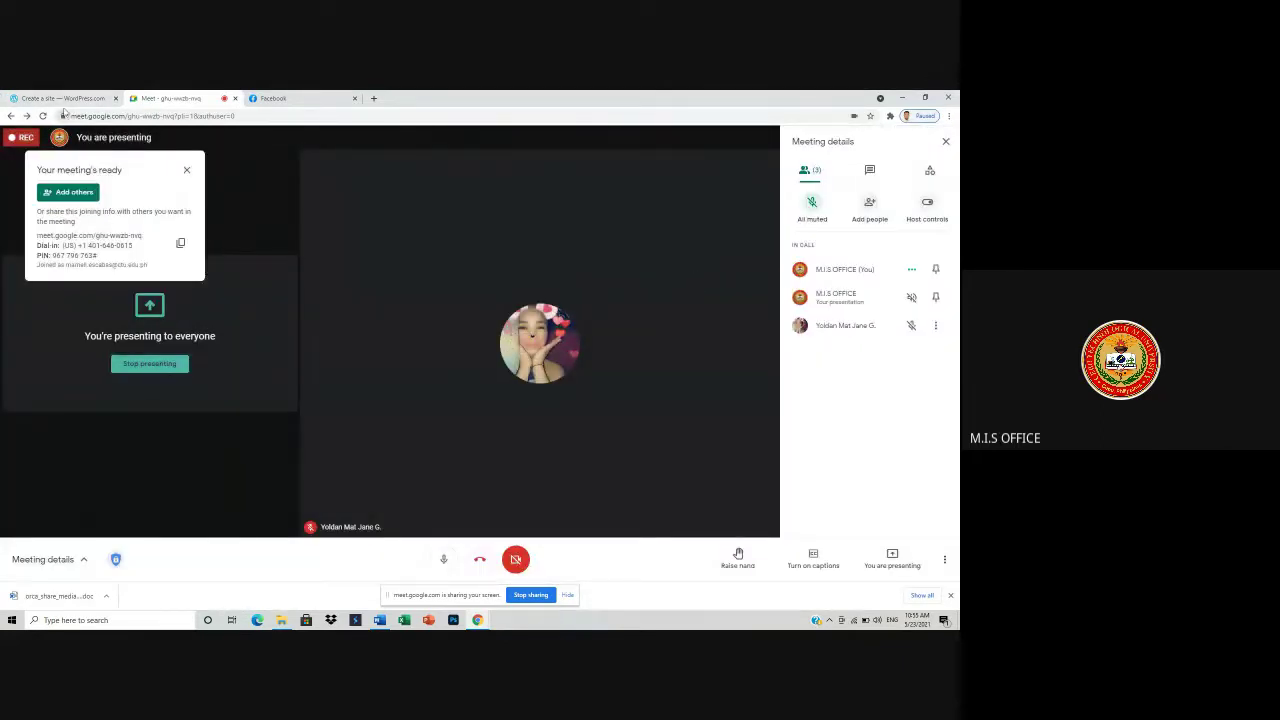
pyautogui.click(70, 98)
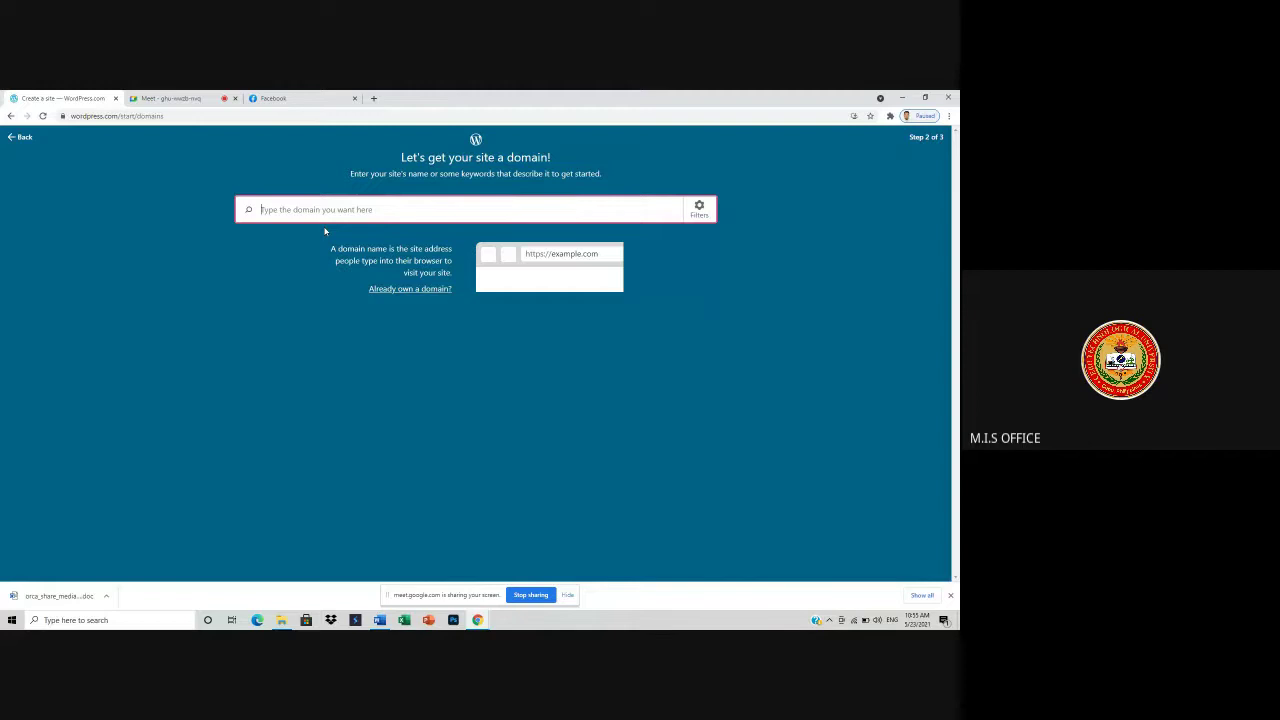
pyautogui.click(153, 99)
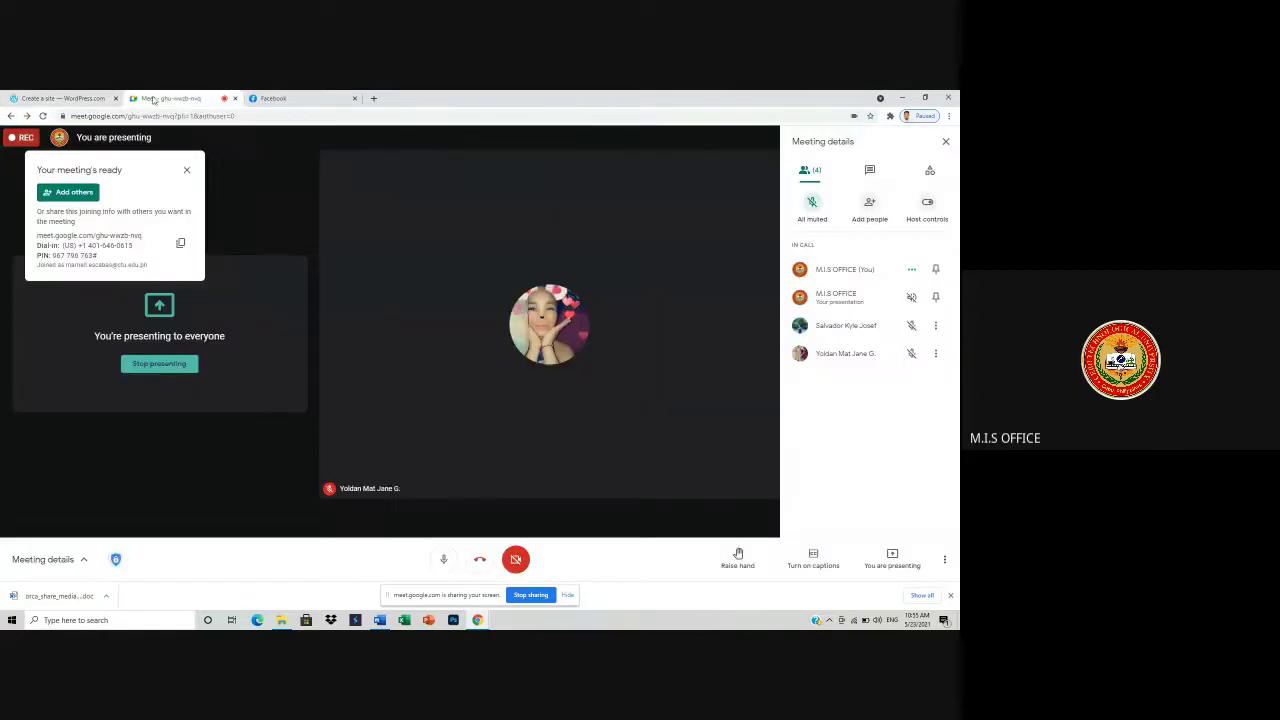
pyautogui.click(78, 98)
# - Search domains for 'matjane', then 'embeddedsystem', and pick a suggested domain
pyautogui.click(369, 214)
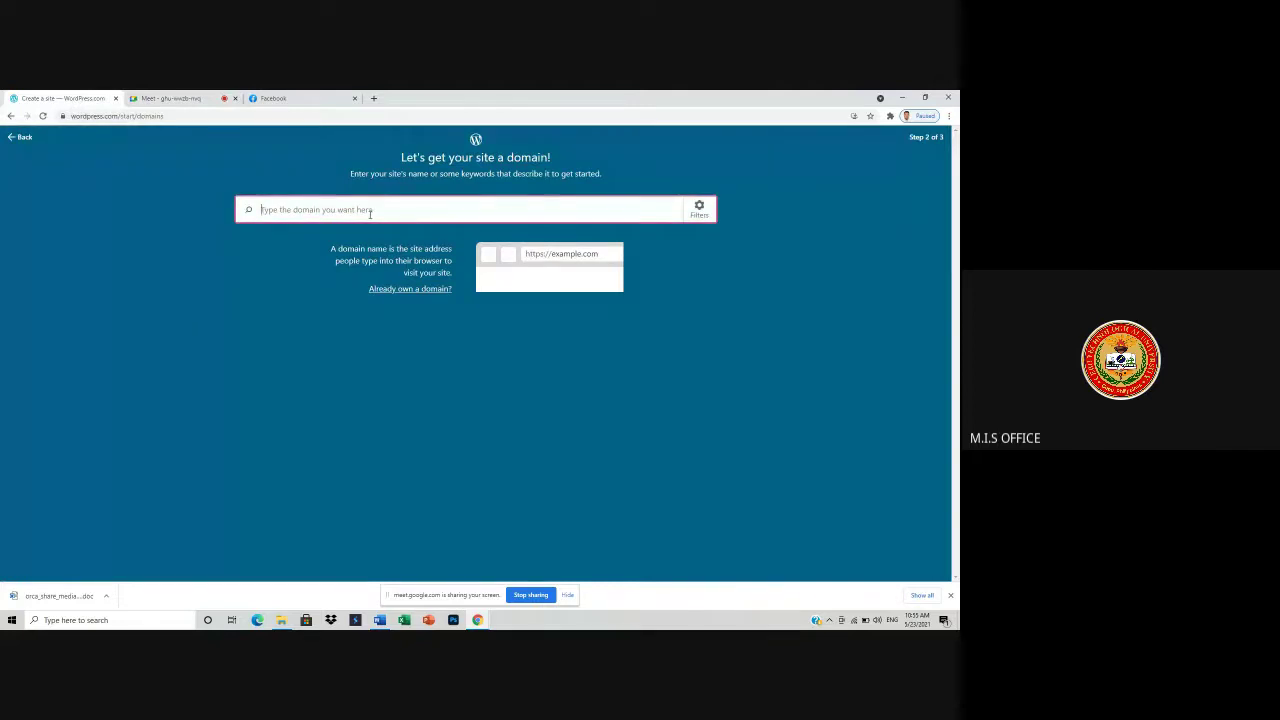
pyautogui.write('mat')
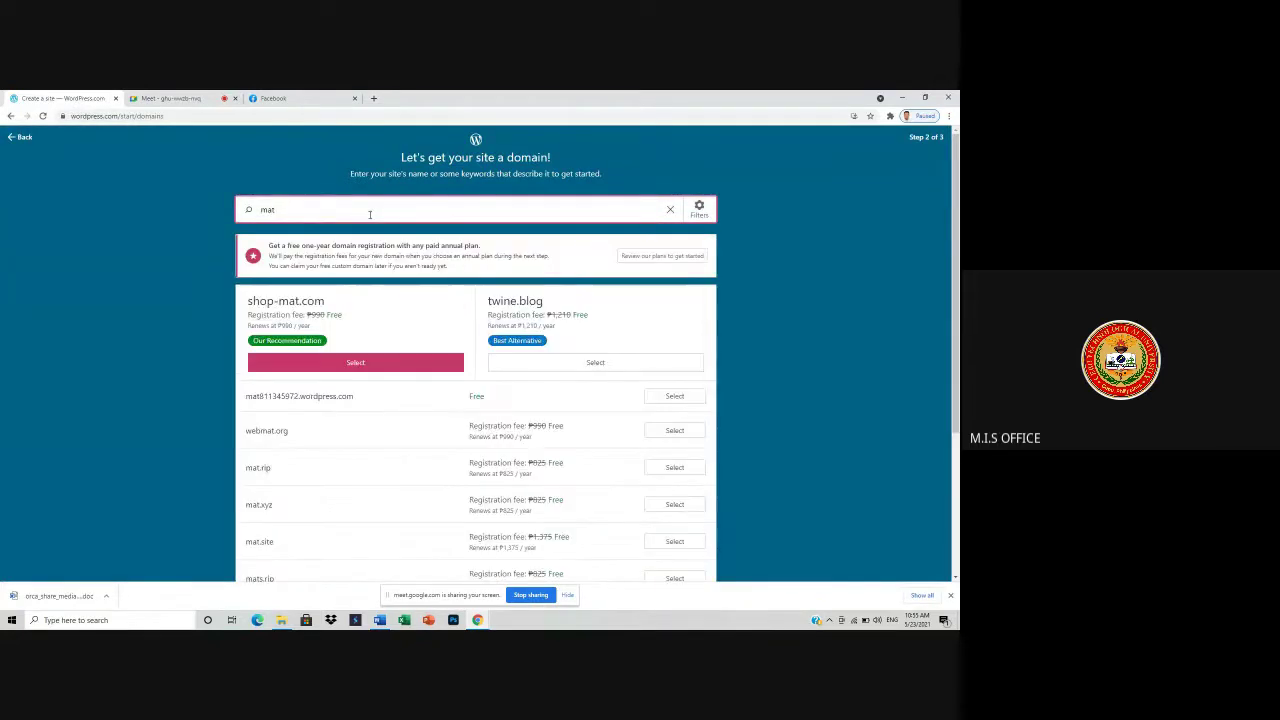
pyautogui.write('jane')
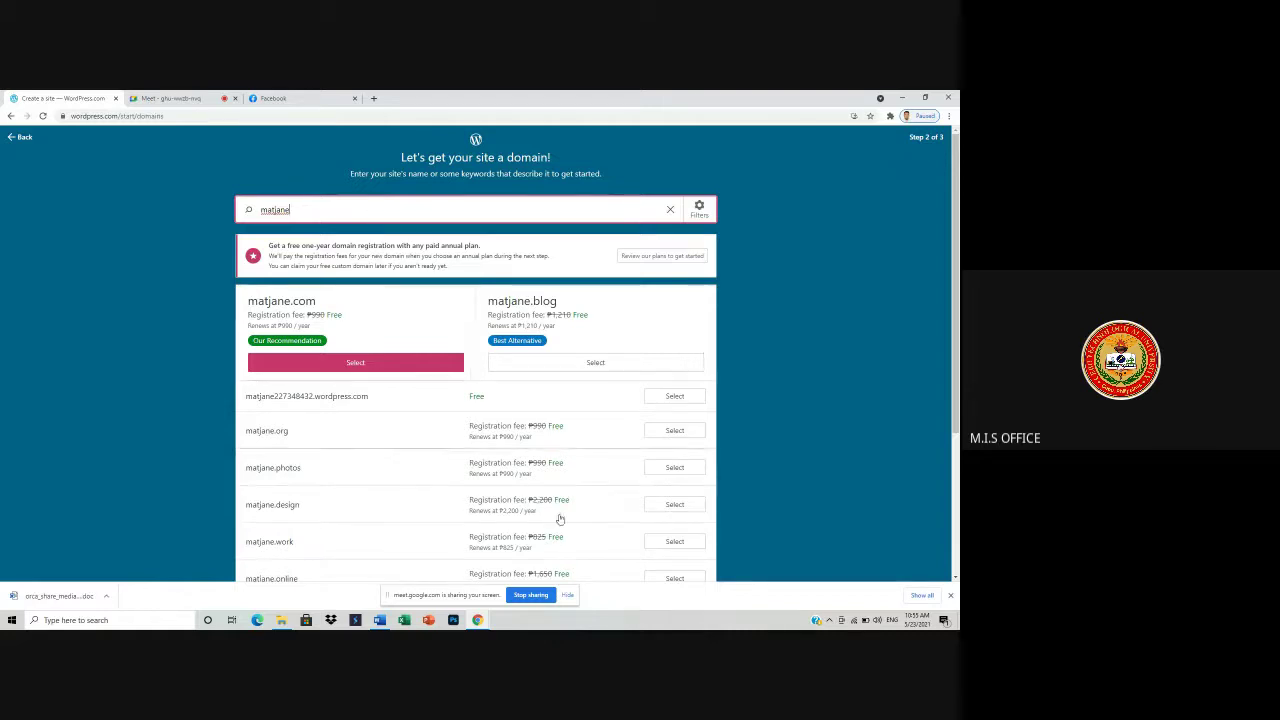
pyautogui.scroll(-3, 586, 540)
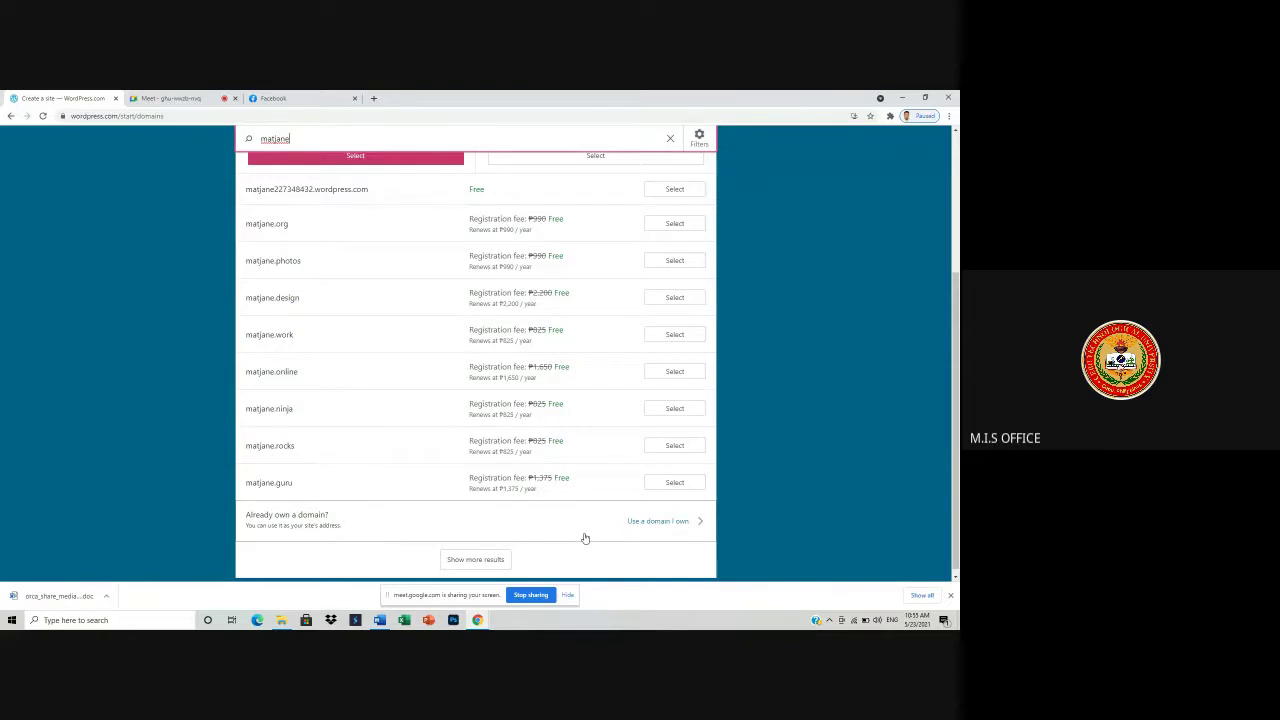
pyautogui.scroll(3, 585, 535)
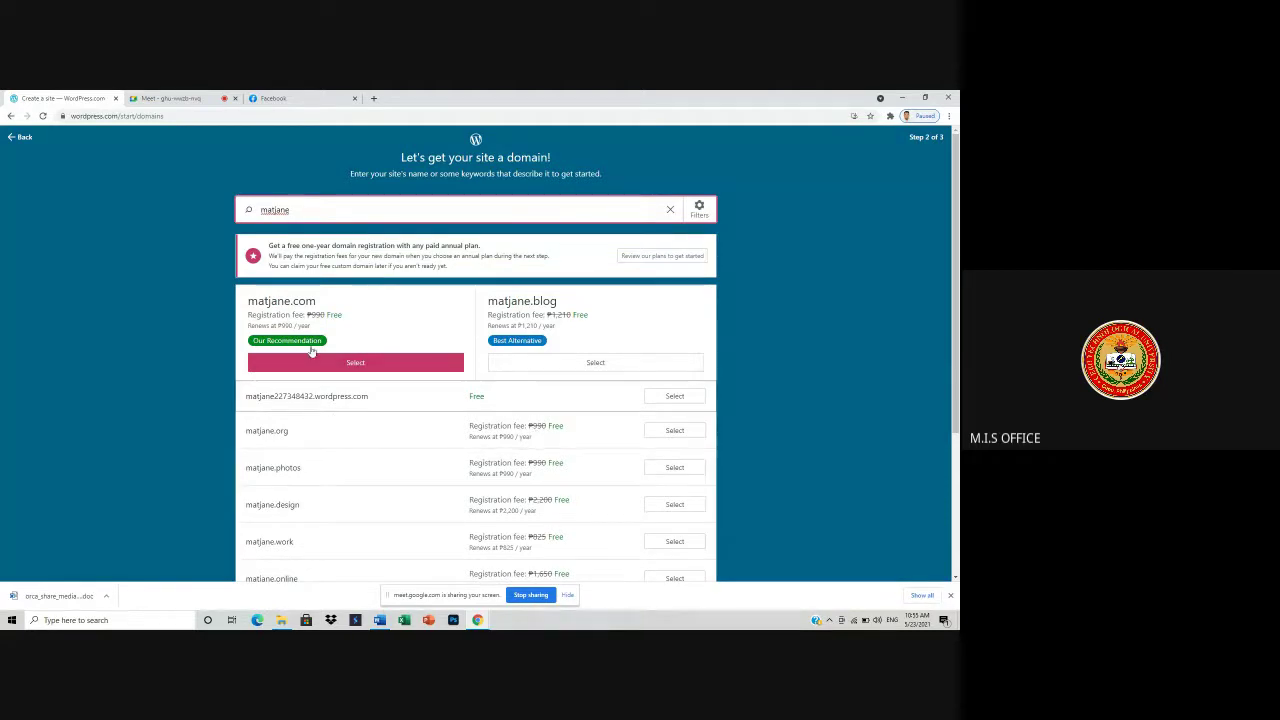
pyautogui.press('BackSpace')
pyautogui.press('BackSpace')
pyautogui.press('BackSpace')
pyautogui.press('BackSpace')
pyautogui.press('BackSpace')
pyautogui.press('BackSpace')
pyautogui.press('BackSpace')
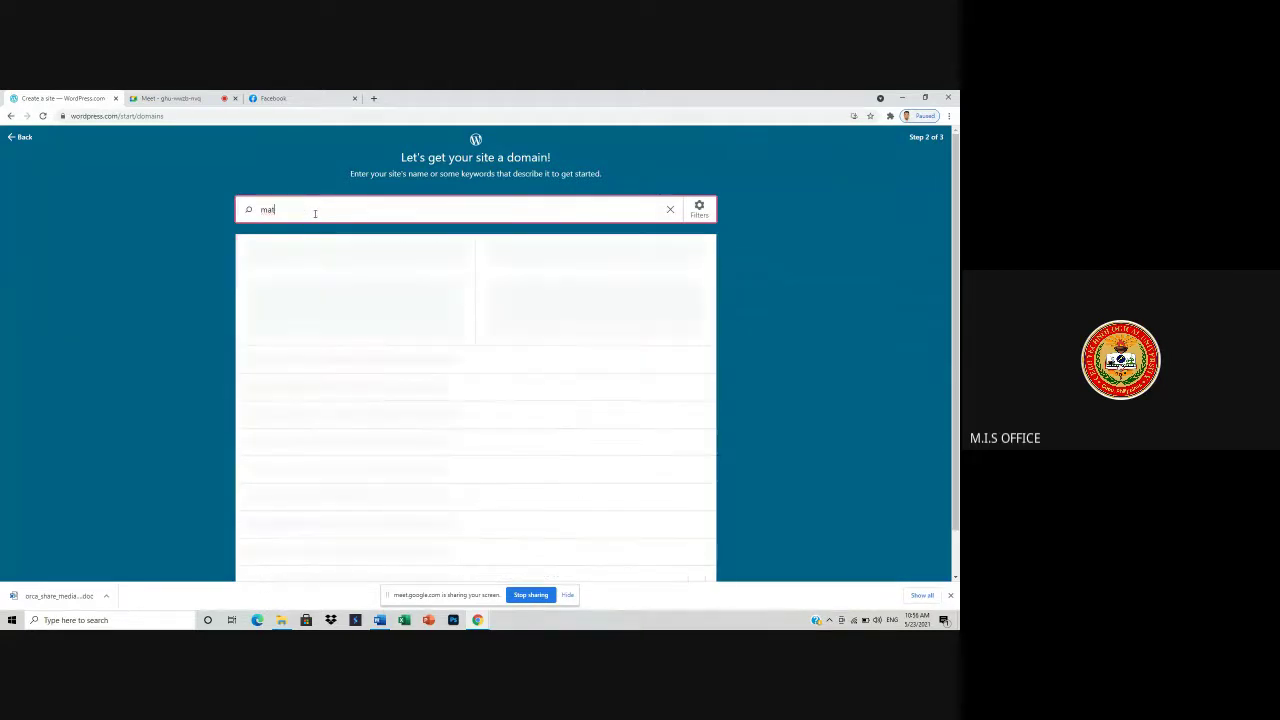
pyautogui.write('embeddedsystem')
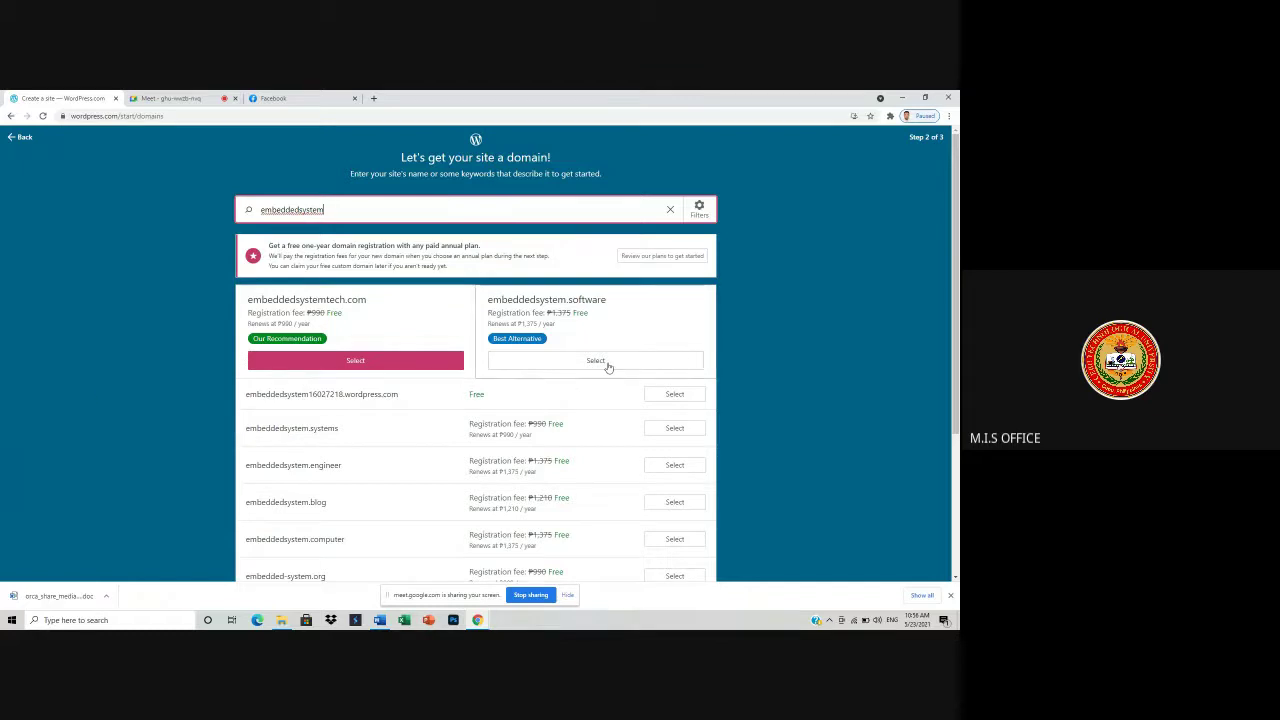
pyautogui.click(547, 437)
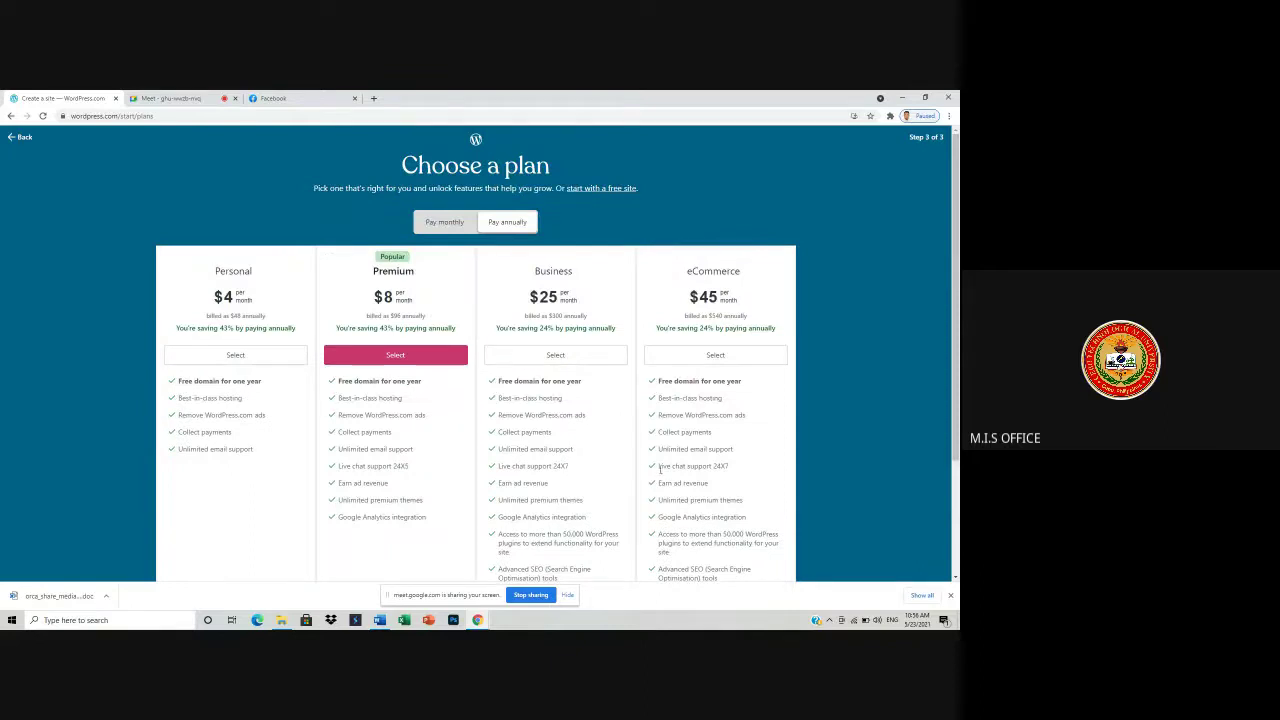
# - Choose 'start with a free site' instead of a paid plan, admitting the Meet guest meanwhile
pyautogui.scroll(-3, 630, 440)
pyautogui.scroll(3, 661, 483)
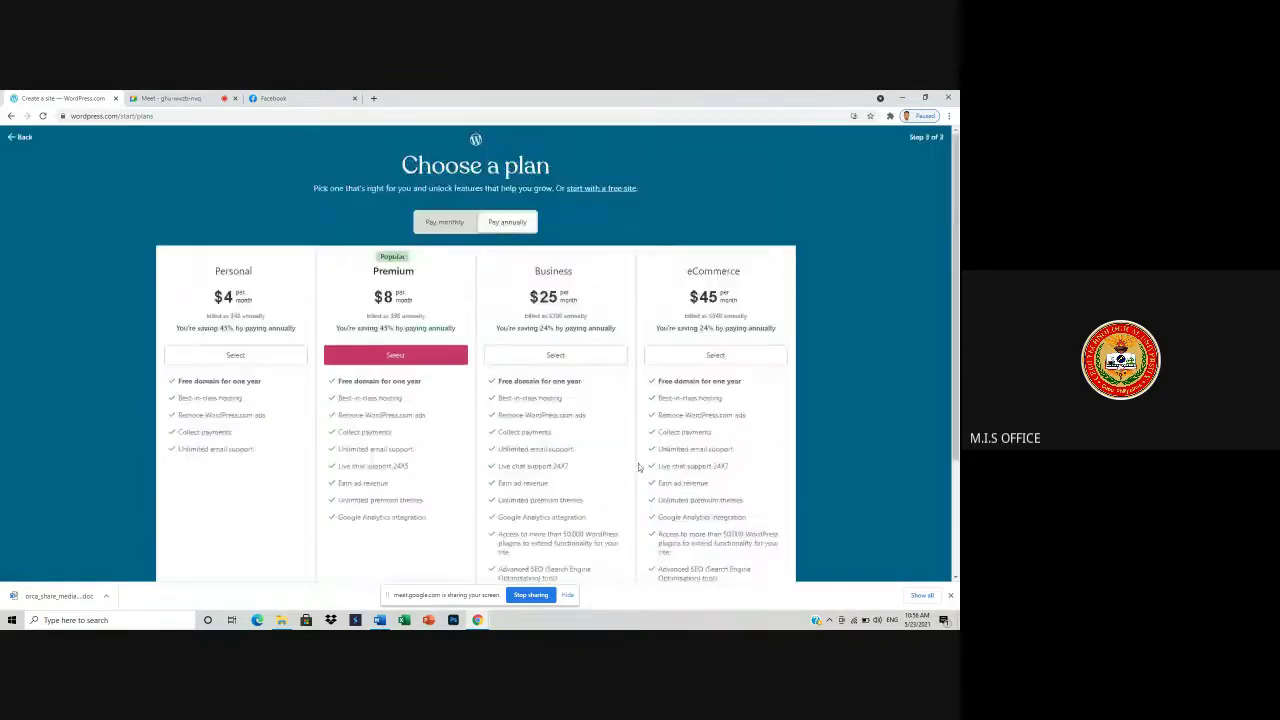
pyautogui.click(602, 189)
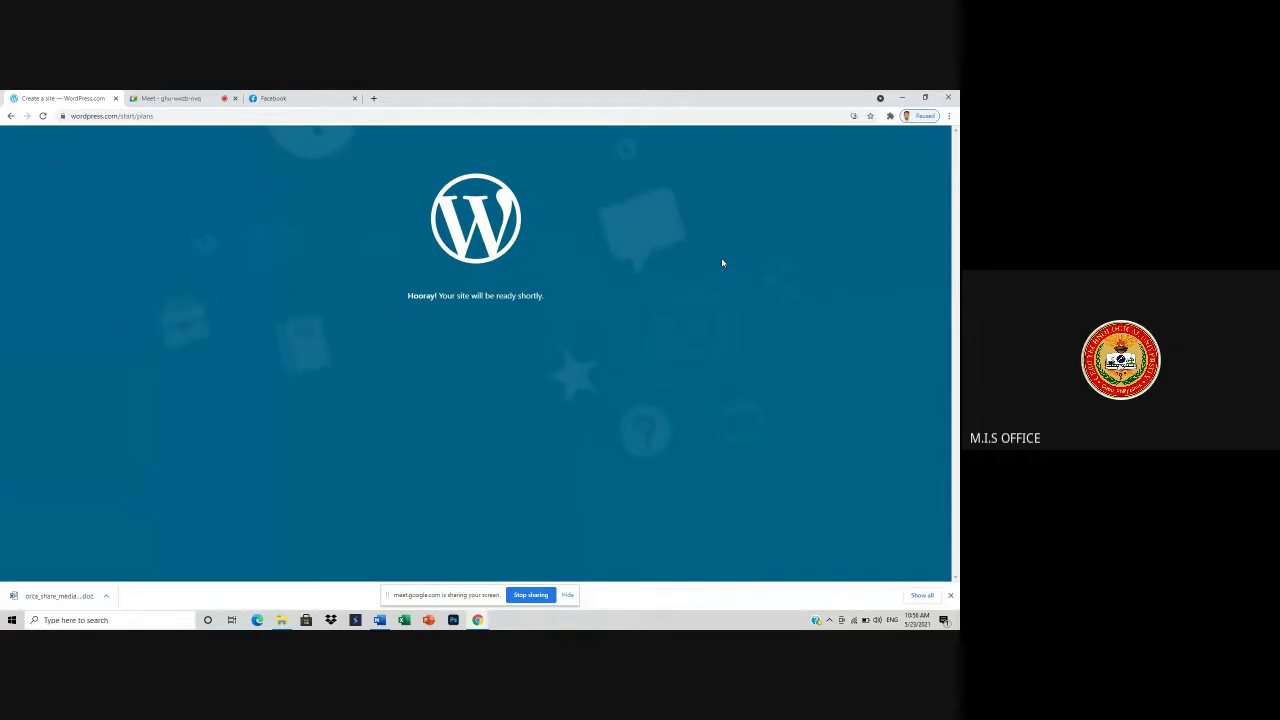
pyautogui.click(170, 98)
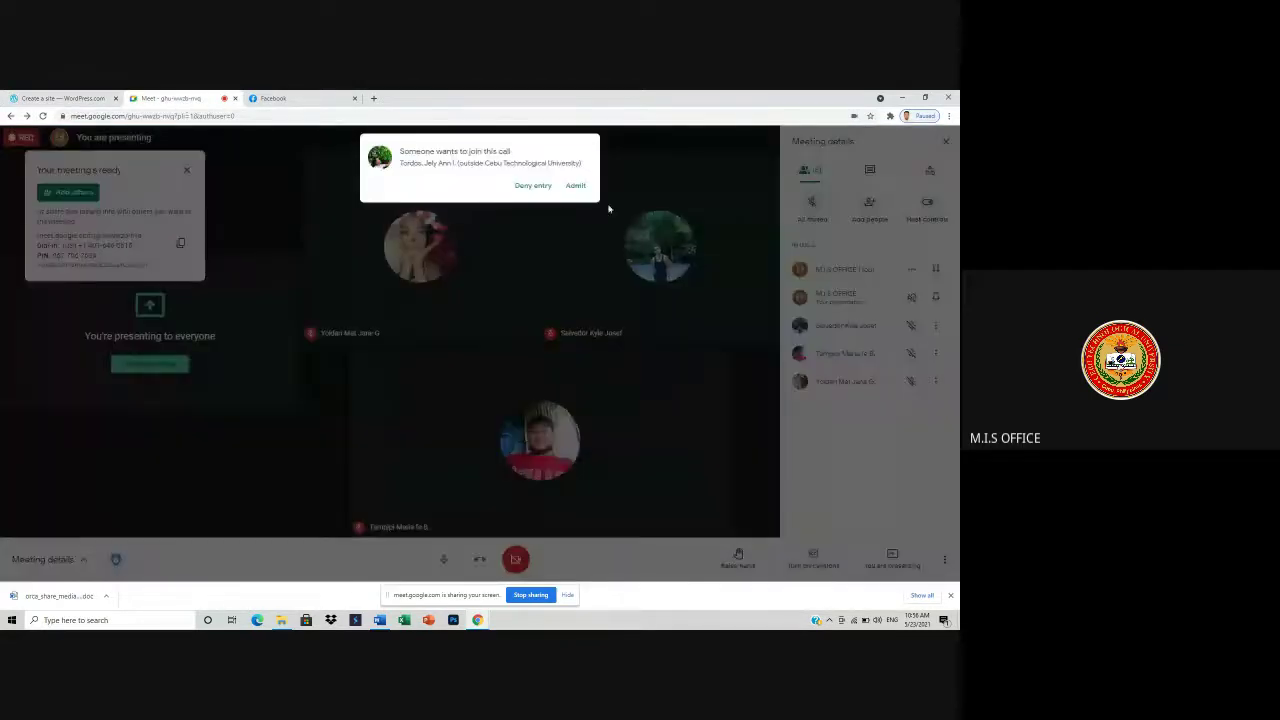
pyautogui.click(576, 187)
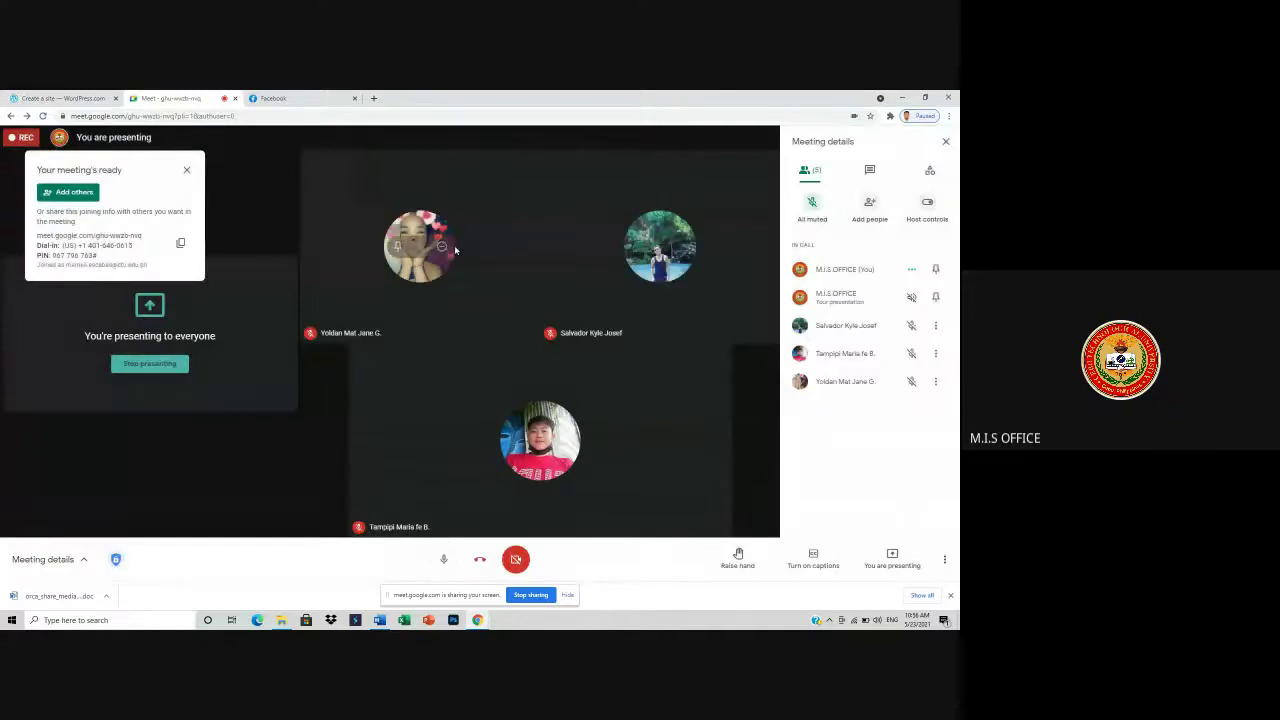
pyautogui.click(60, 98)
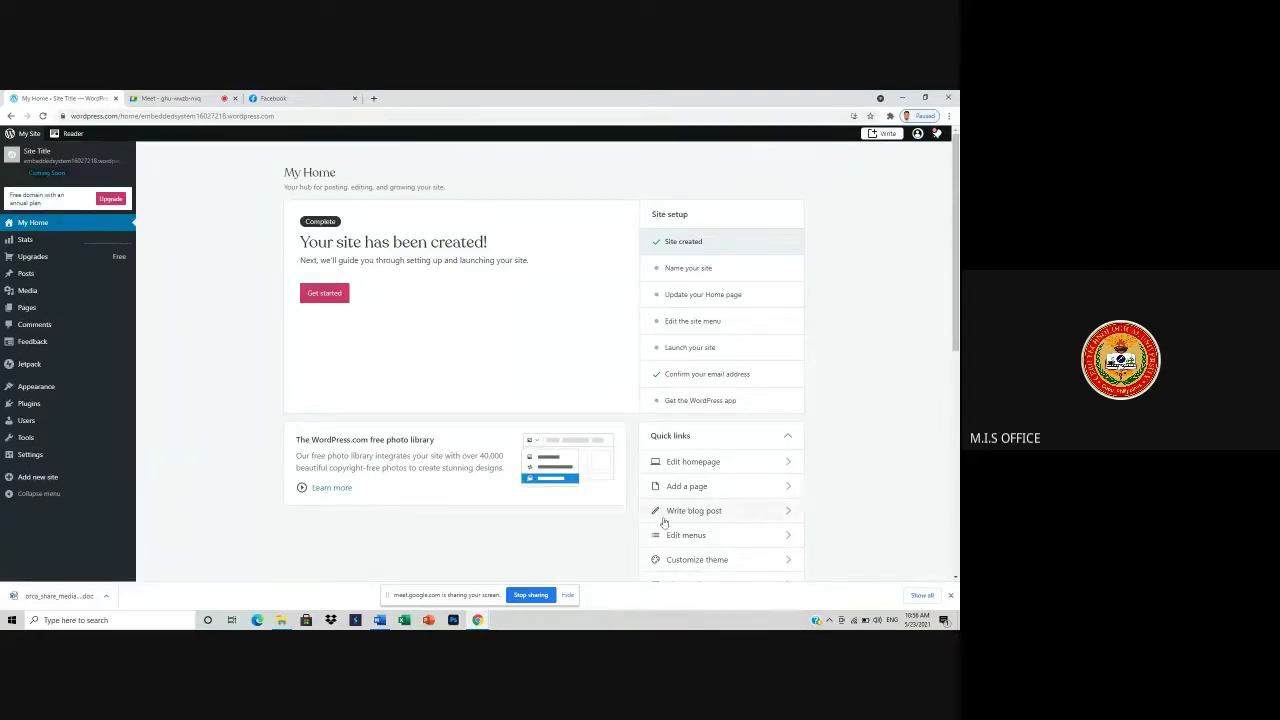
# - Replace 'projectcompilation' with site name embeddedsystemtech329 and select the free .wordpress.com address
pyautogui.click(45, 480)
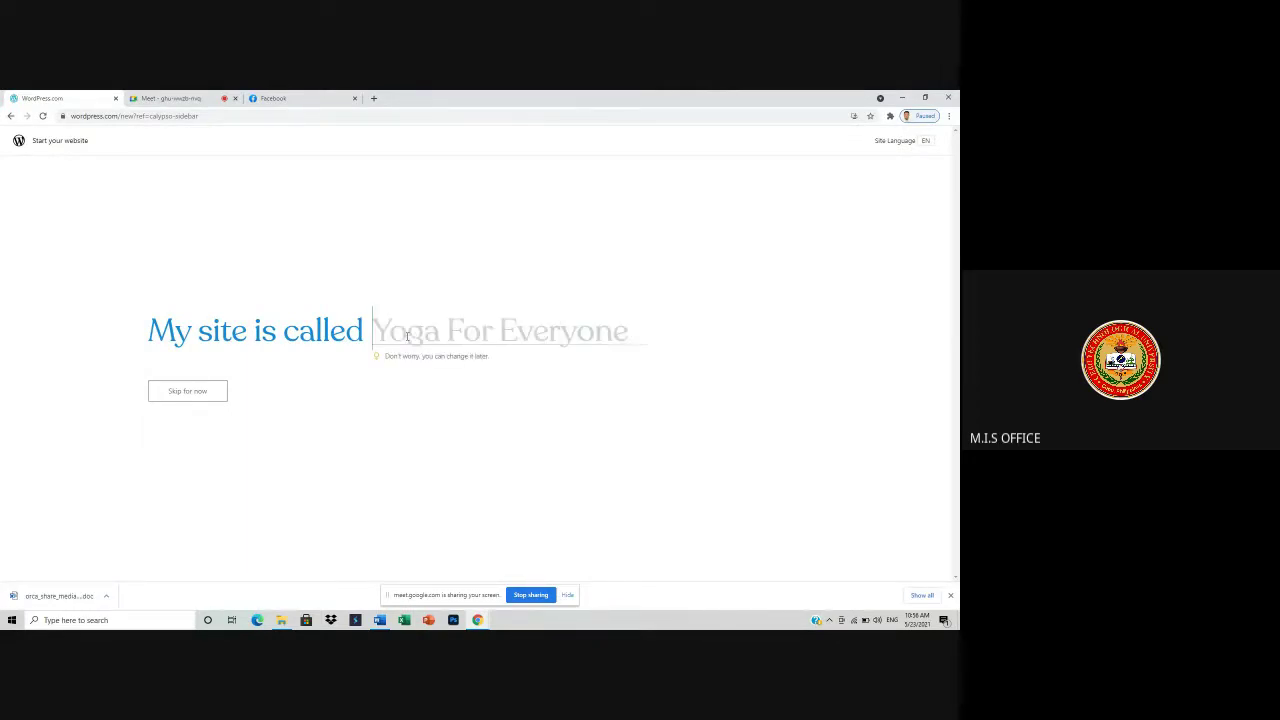
pyautogui.write('p')
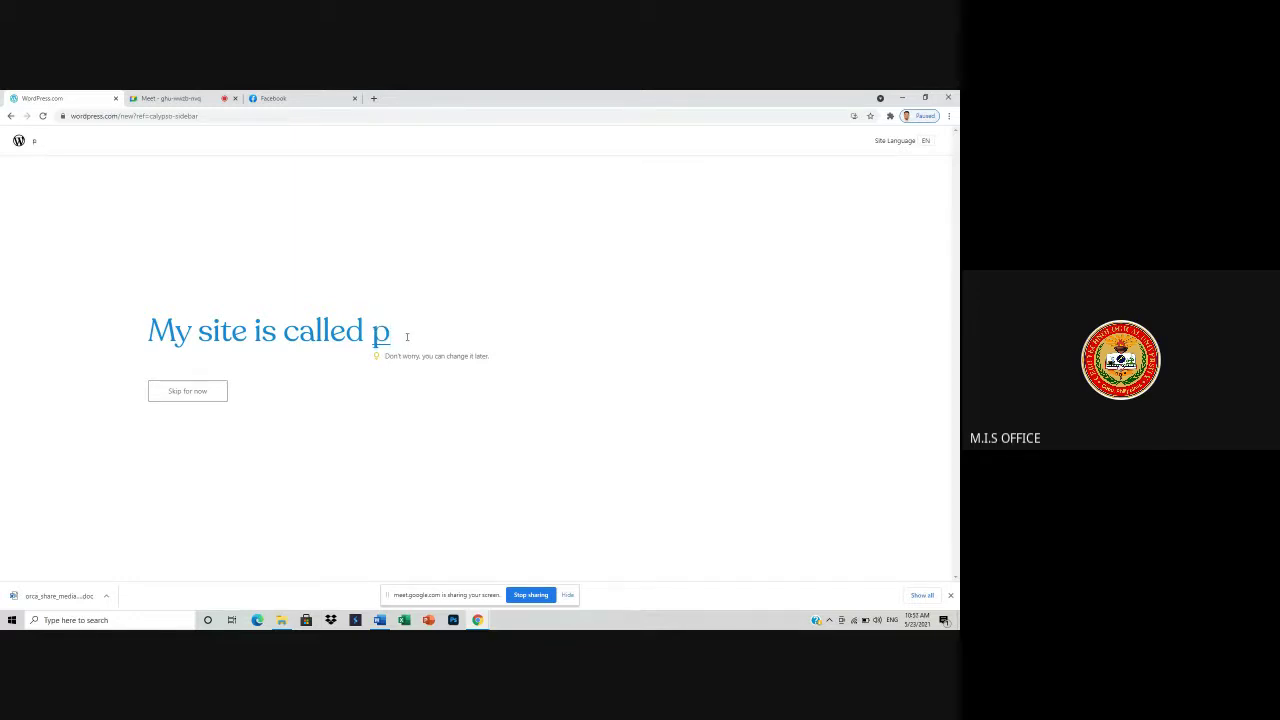
pyautogui.write('rojectcompilation')
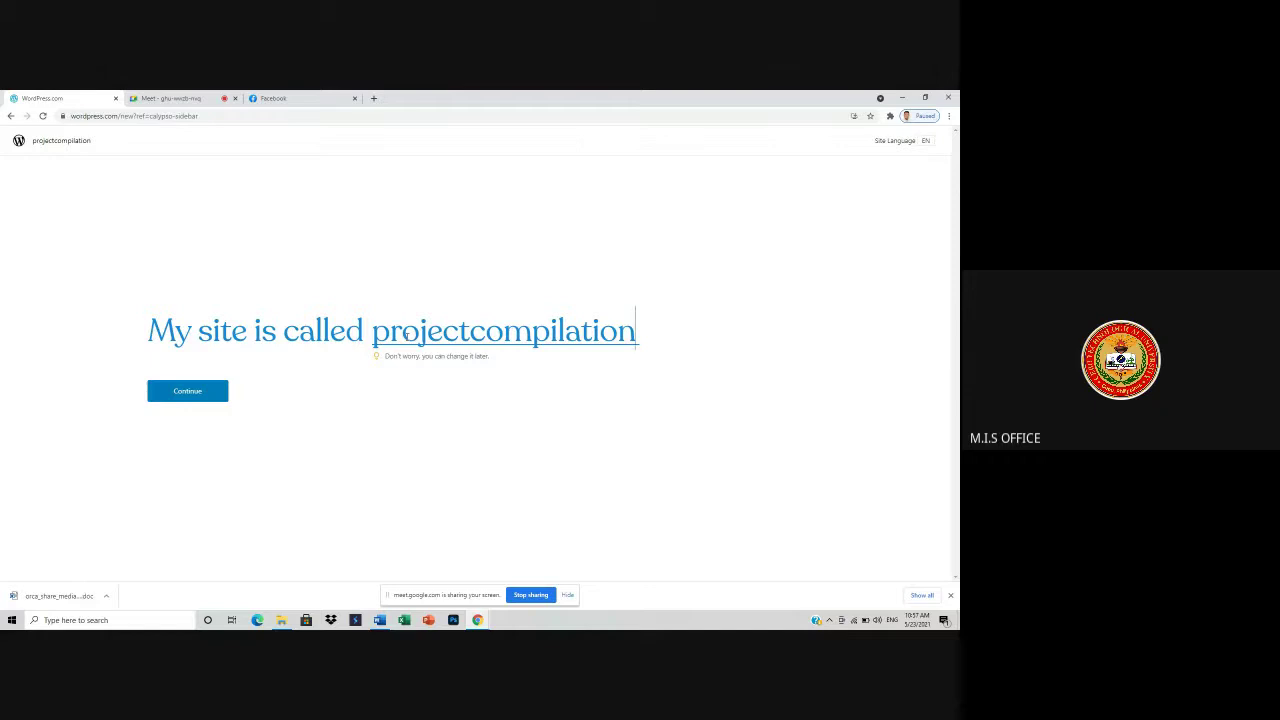
pyautogui.press('BackSpace')
pyautogui.press('BackSpace')
pyautogui.press('BackSpace')
pyautogui.press('BackSpace')
pyautogui.press('BackSpace')
pyautogui.press('BackSpace')
pyautogui.press('BackSpace')
pyautogui.press('BackSpace')
pyautogui.press('BackSpace')
pyautogui.press('BackSpace')
pyautogui.press('BackSpace')
pyautogui.press('BackSpace')
pyautogui.press('BackSpace')
pyautogui.press('BackSpace')
pyautogui.press('BackSpace')
pyautogui.press('BackSpace')
pyautogui.press('BackSpace')
pyautogui.press('BackSpace')
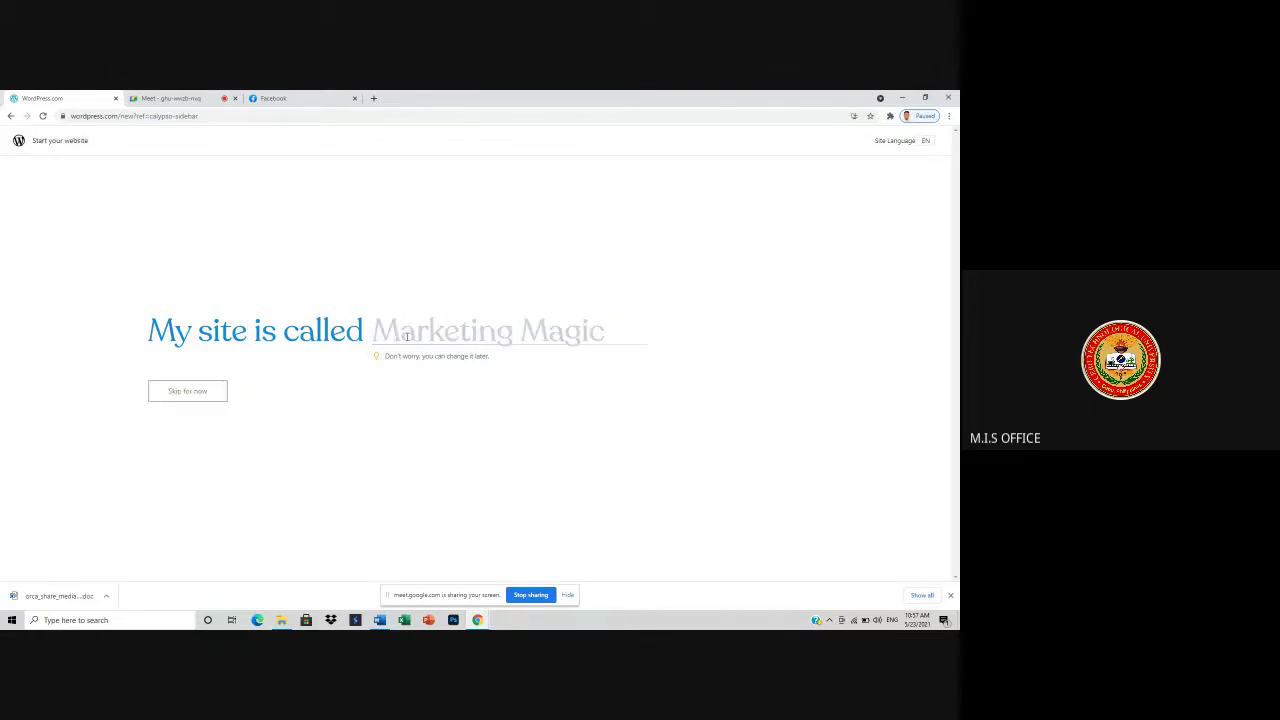
pyautogui.write('embedded')
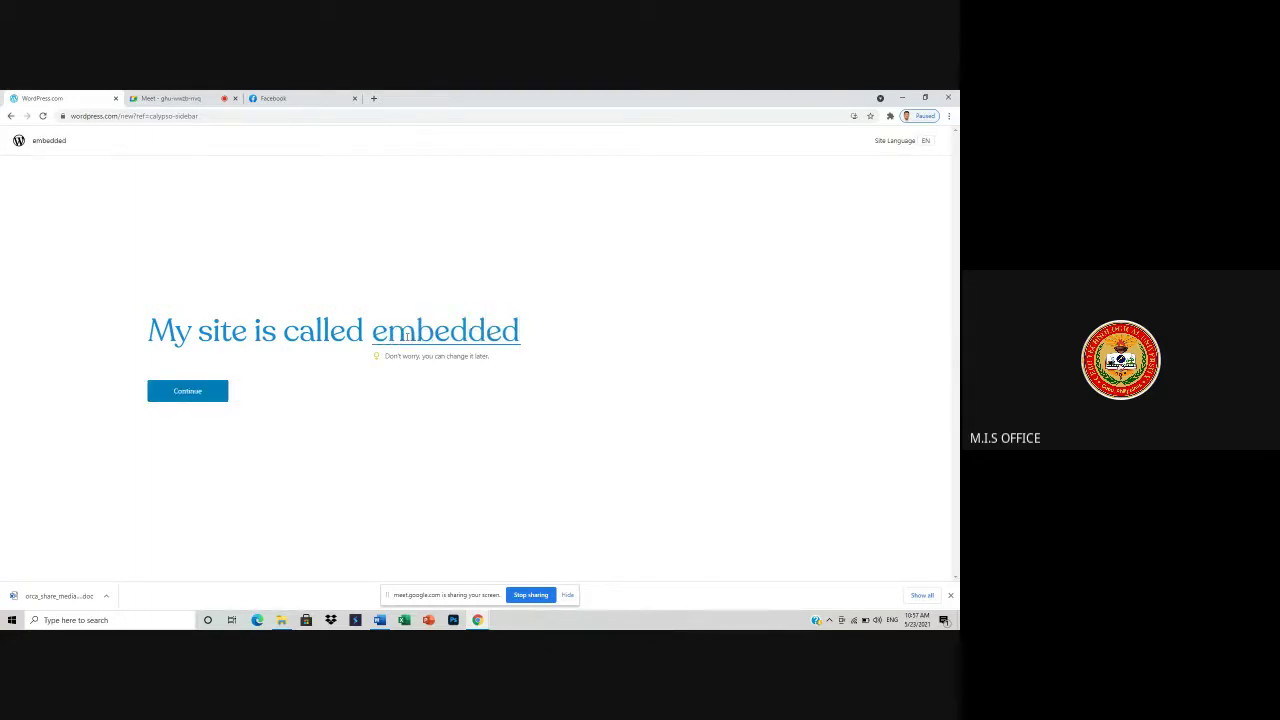
pyautogui.write('system')
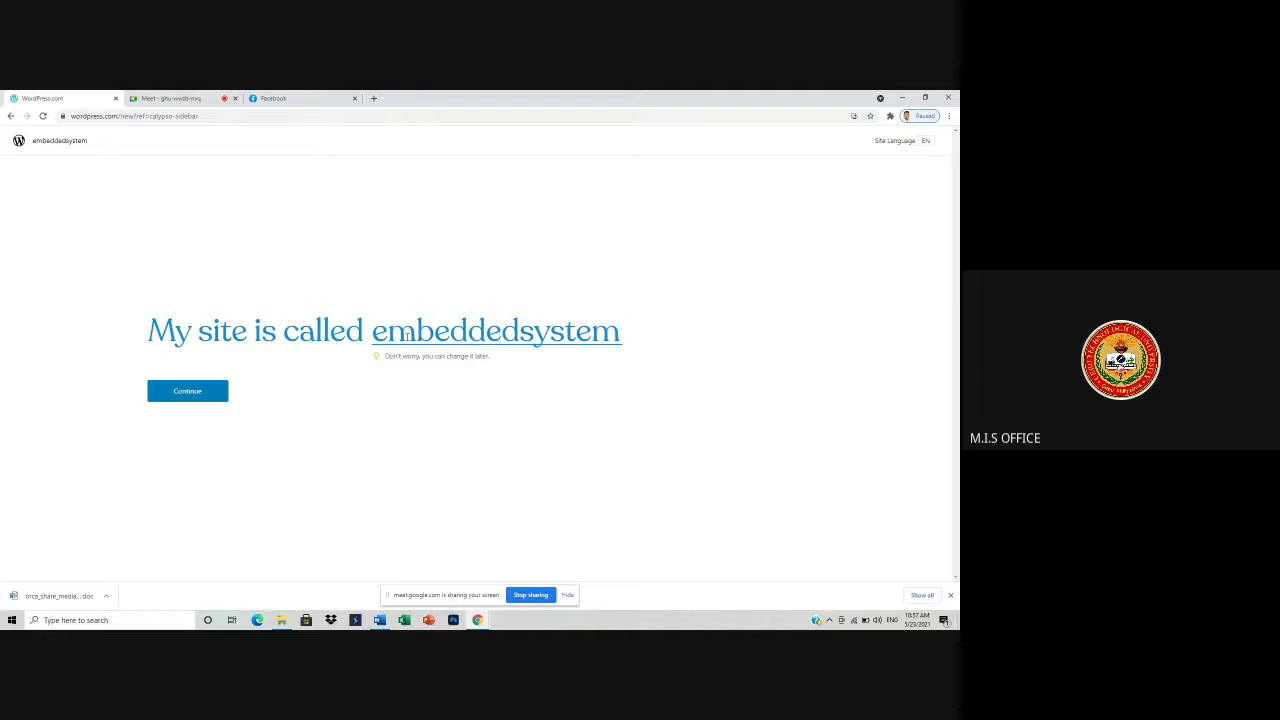
pyautogui.write('tech')
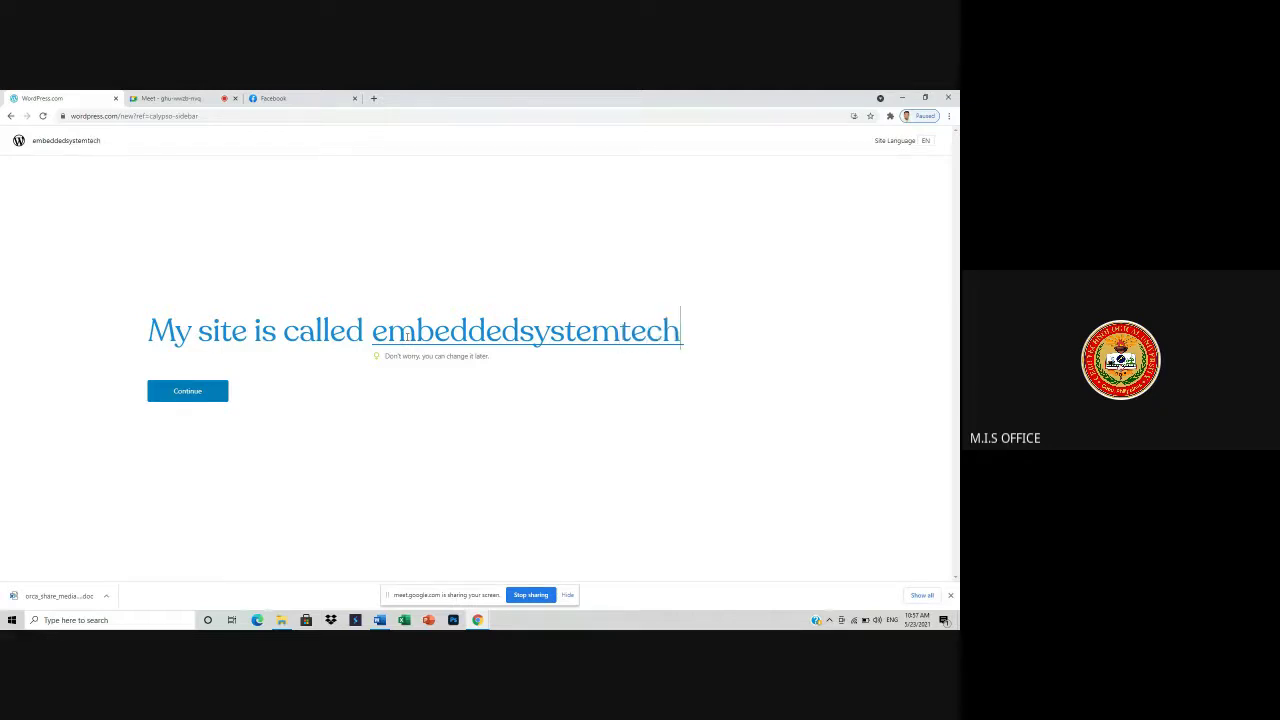
pyautogui.write('329')
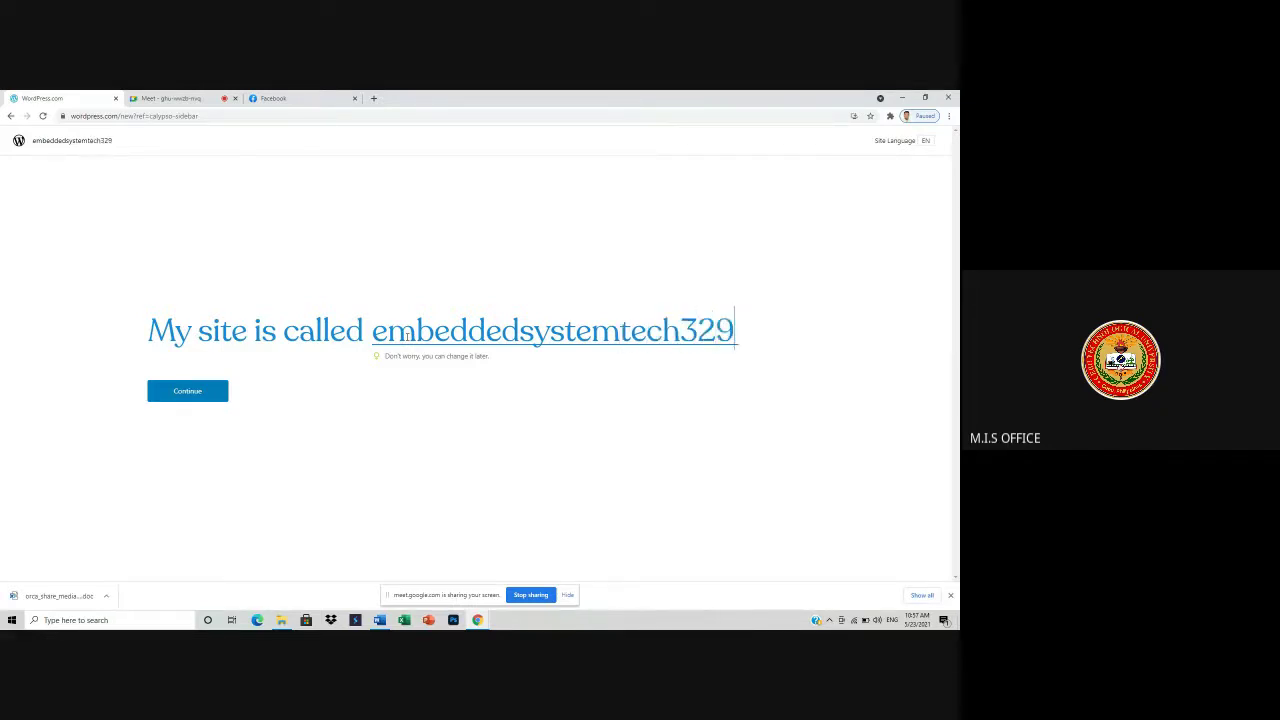
pyautogui.click(196, 390)
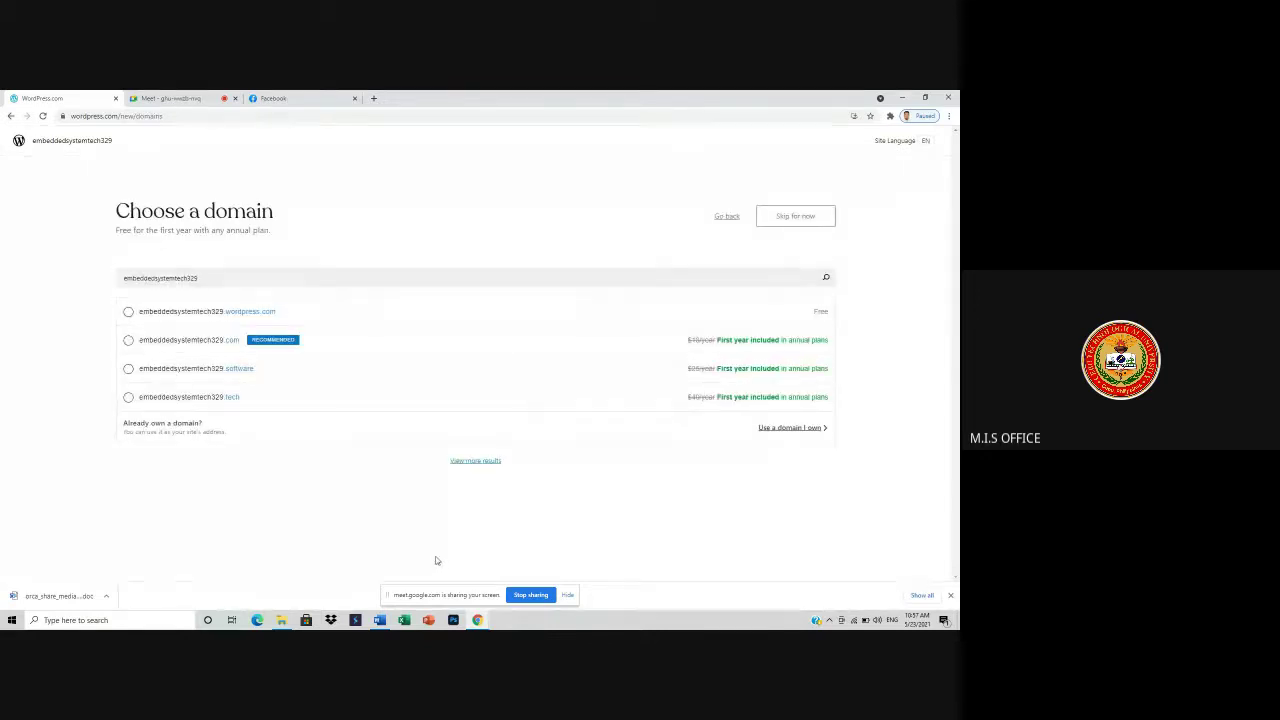
pyautogui.click(127, 312)
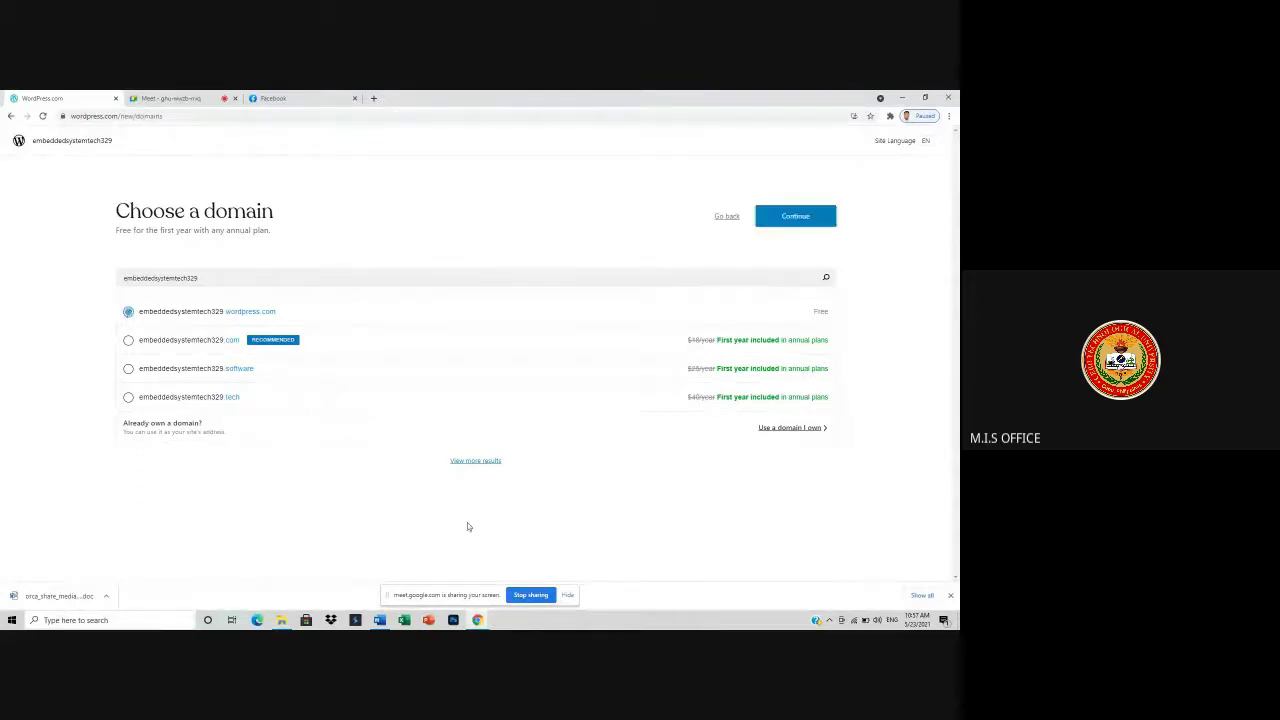
pyautogui.click(793, 219)
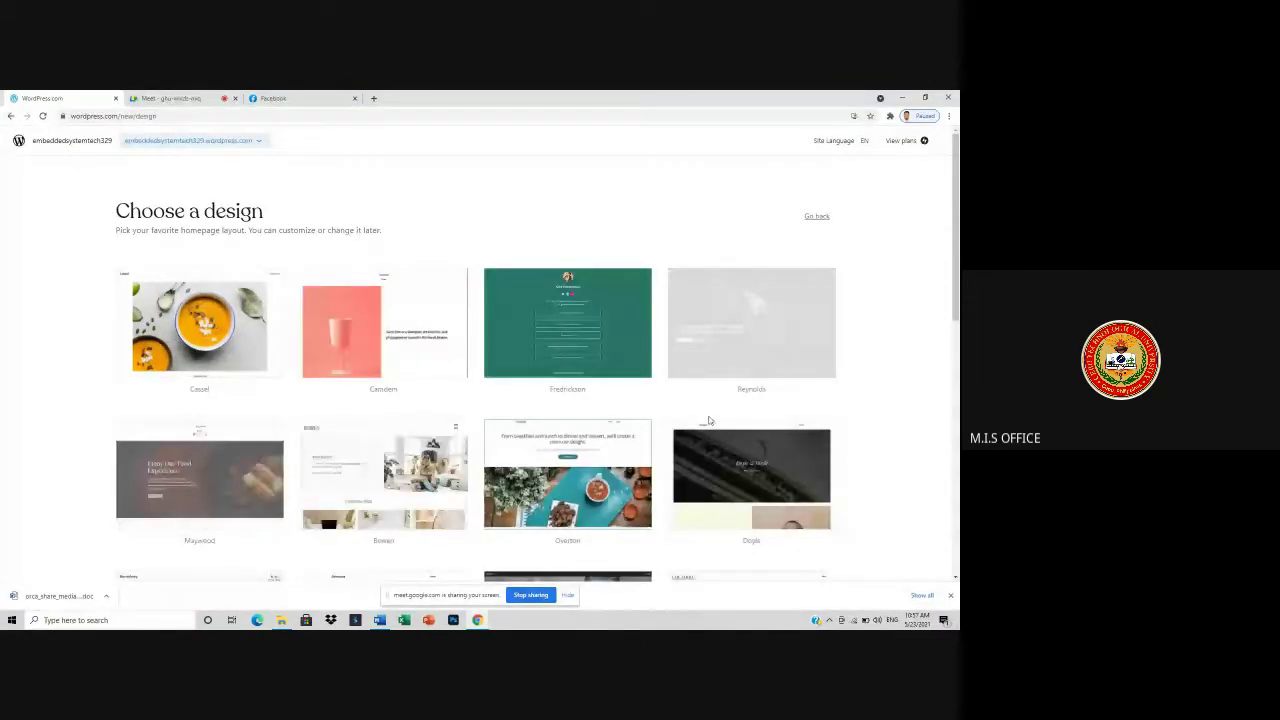
# - Browse the Choose a design gallery for a suitable theme
pyautogui.scroll(-5, 708, 421)
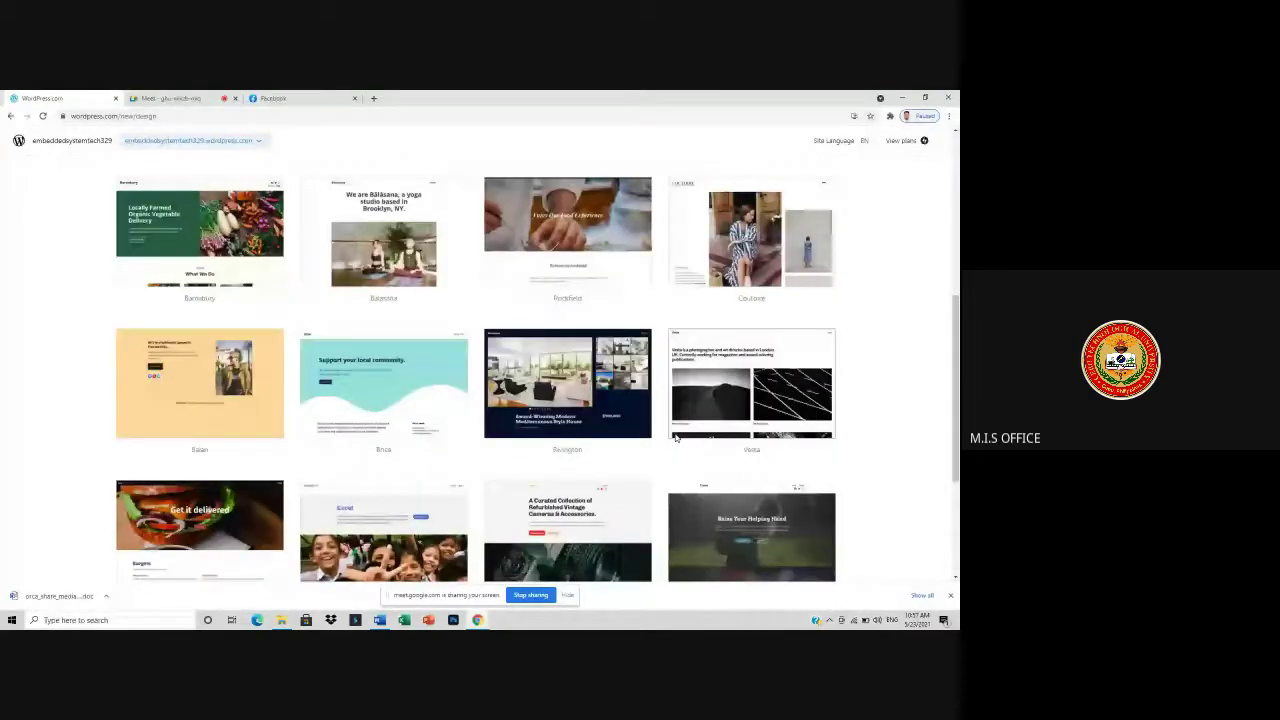
pyautogui.scroll(1, 204, 368)
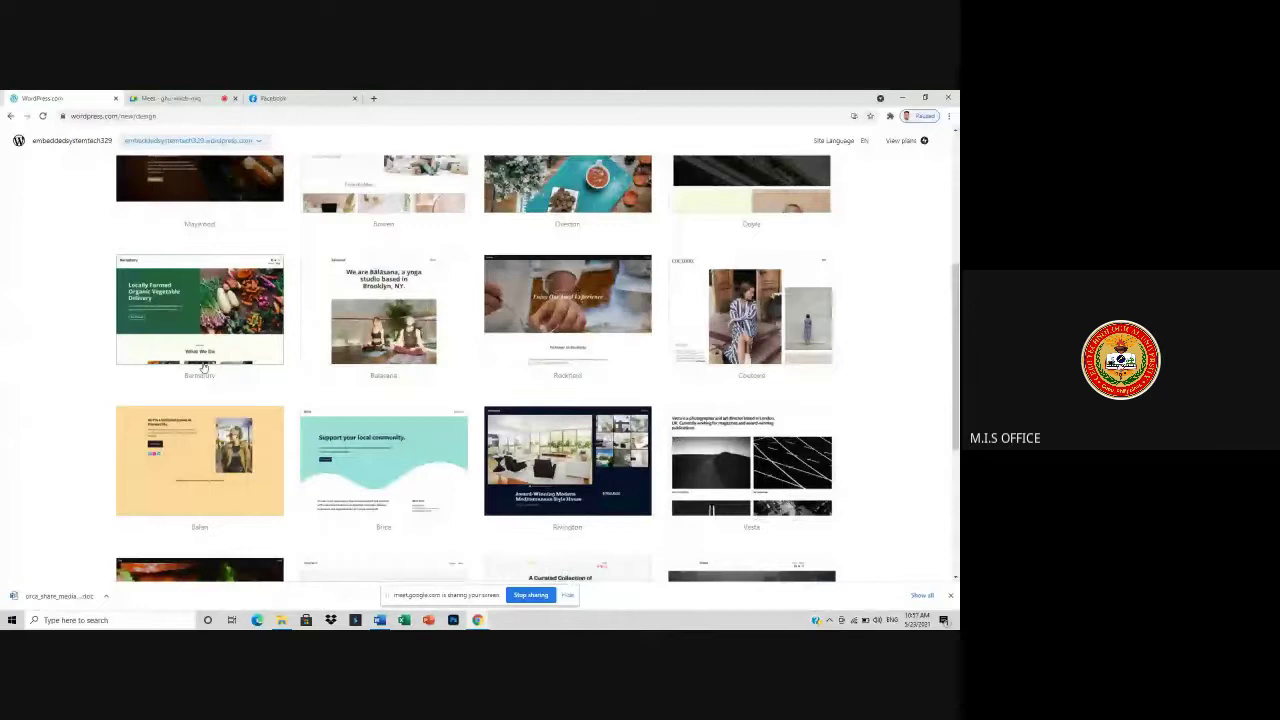
pyautogui.scroll(4, 203, 368)
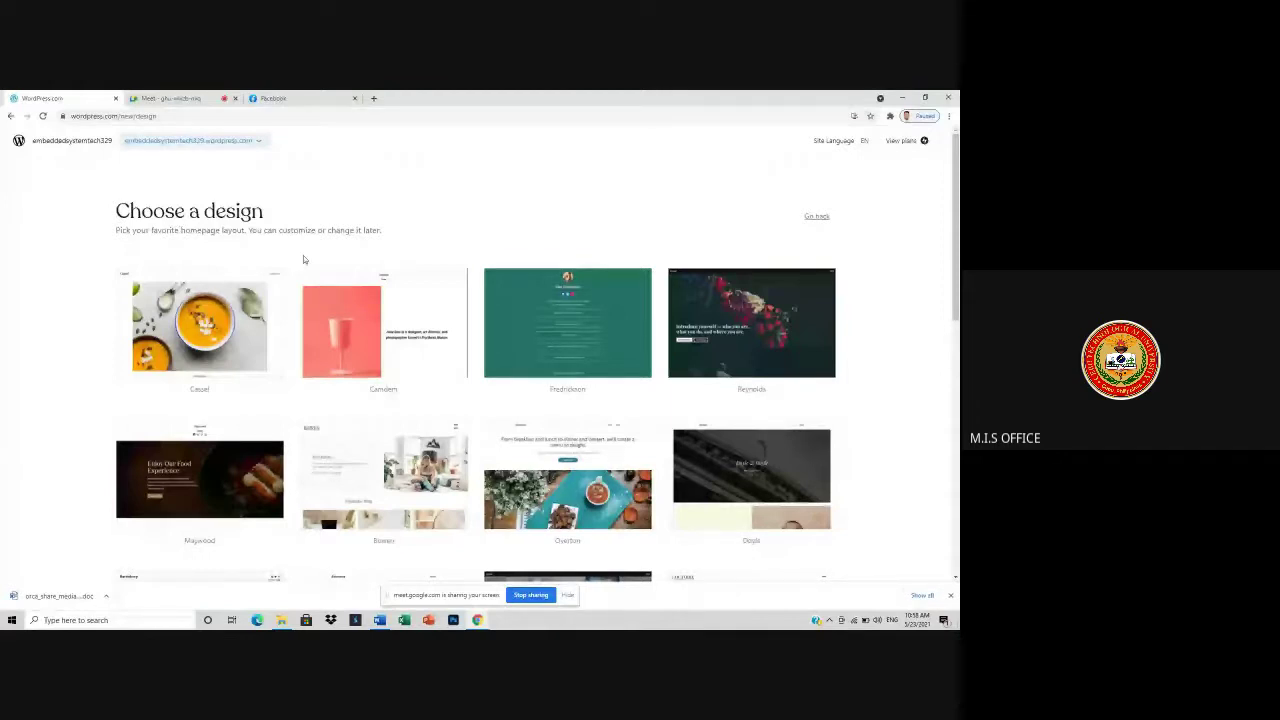
pyautogui.scroll(-8, 703, 423)
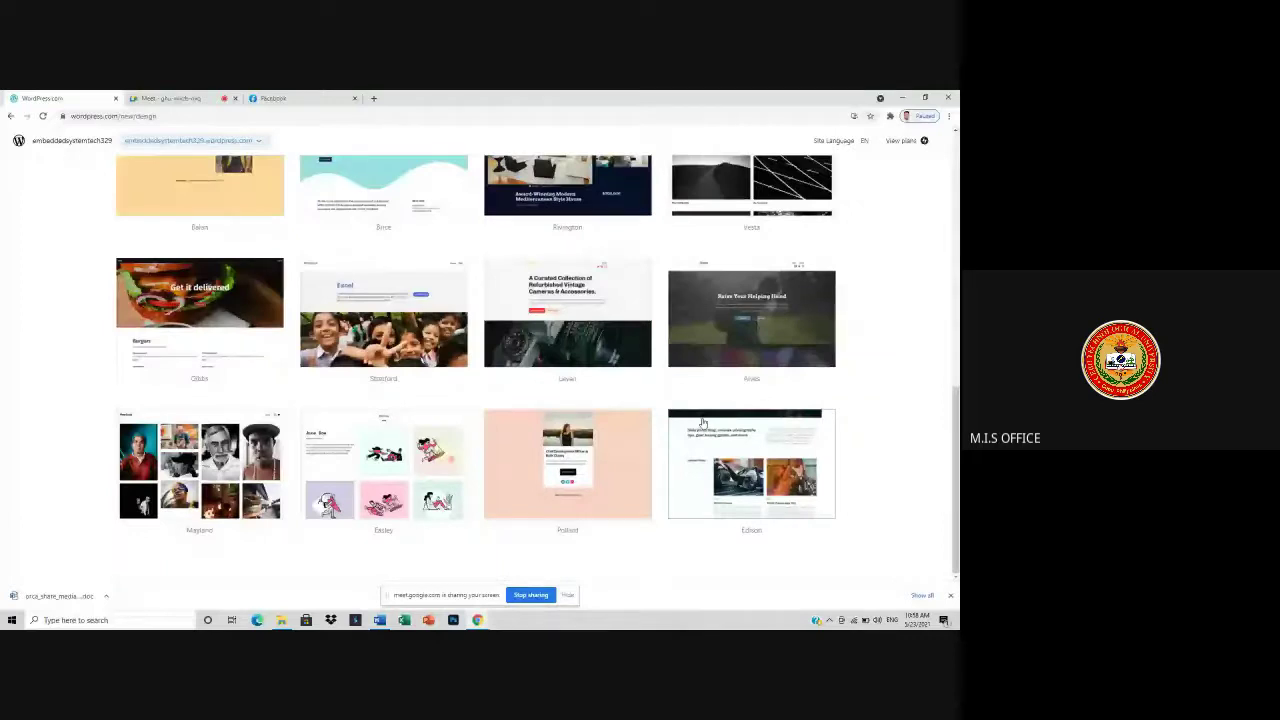
pyautogui.scroll(10, 931, 351)
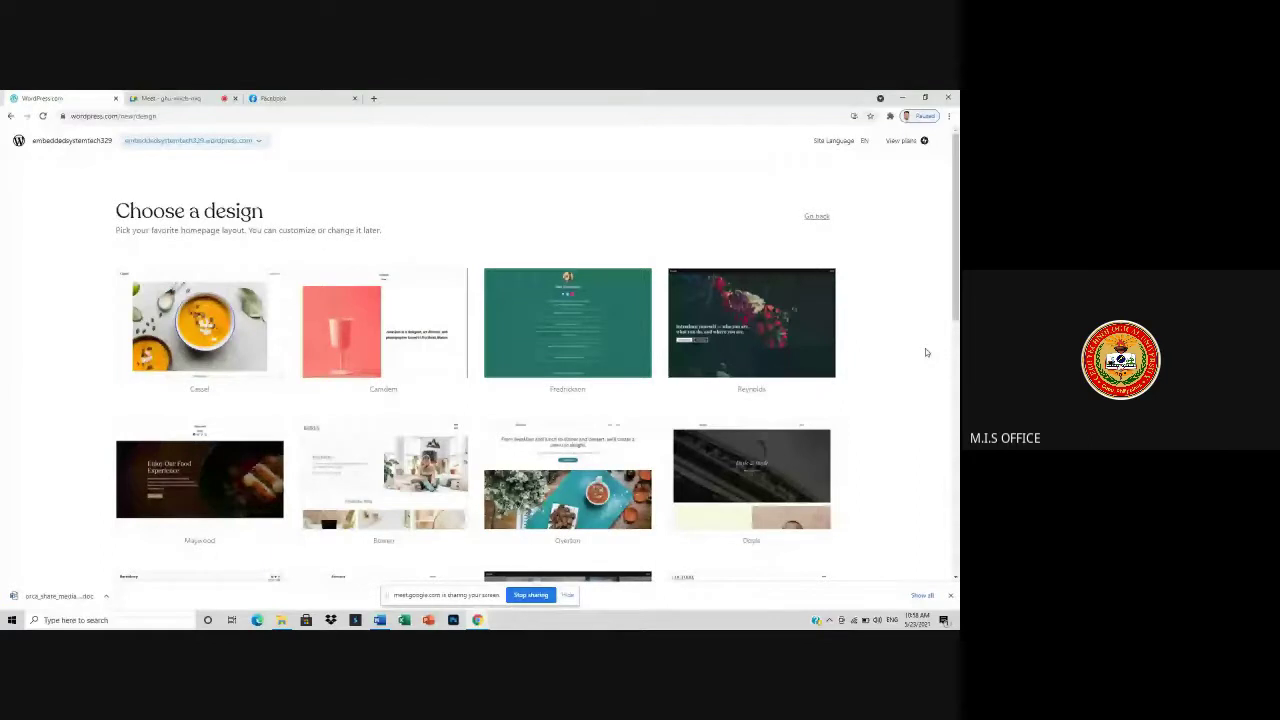
pyautogui.scroll(-8, 937, 501)
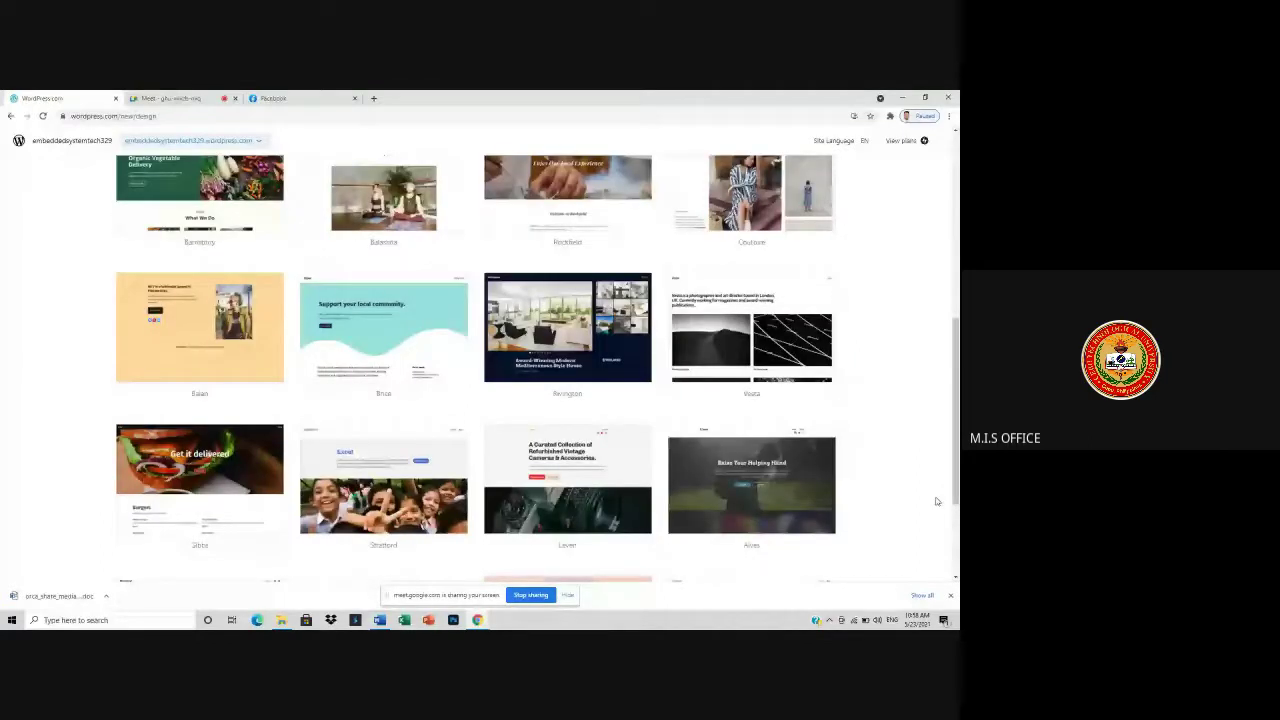
pyautogui.scroll(-2, 937, 501)
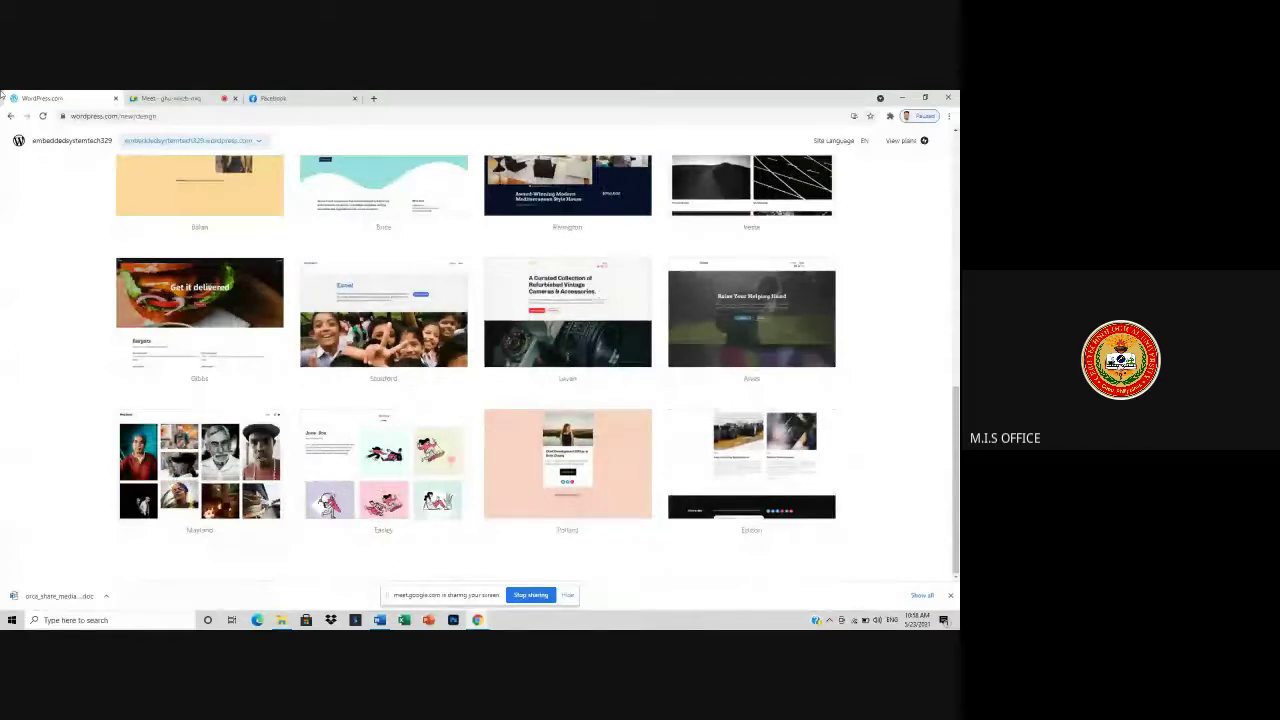
pyautogui.scroll(3, 477, 349)
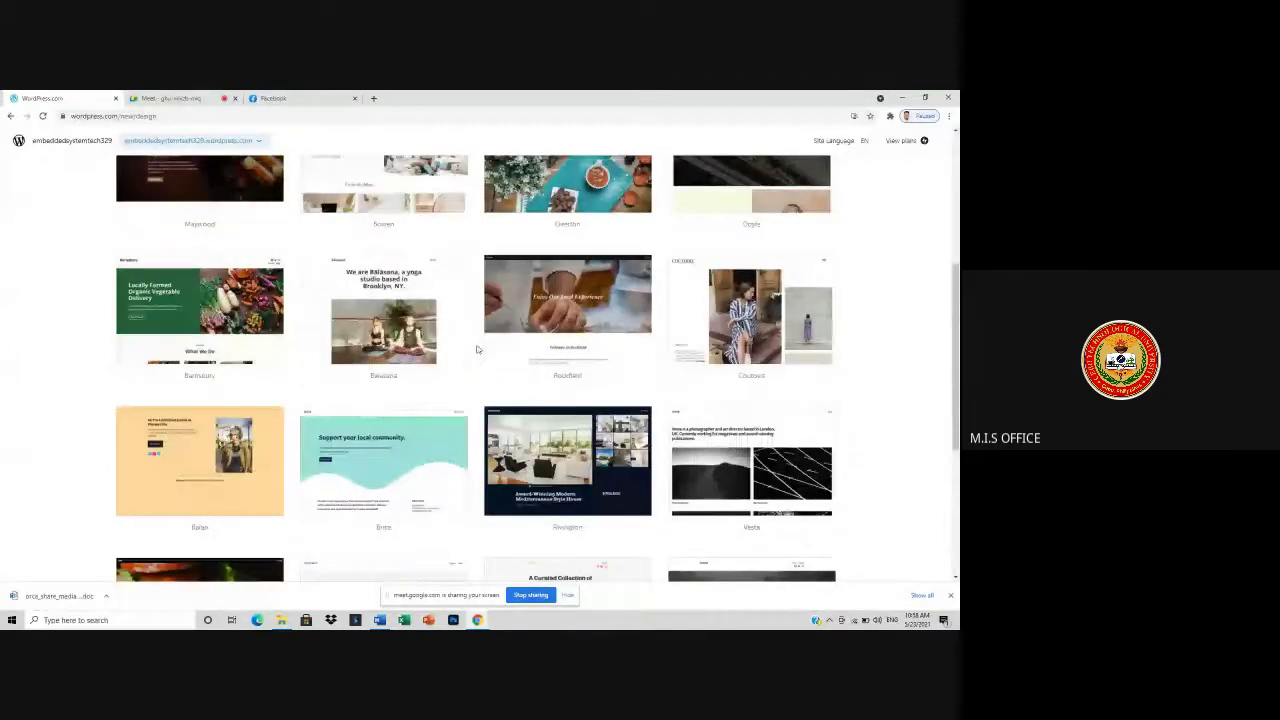
pyautogui.hotkey('ctrl', 'Tab')
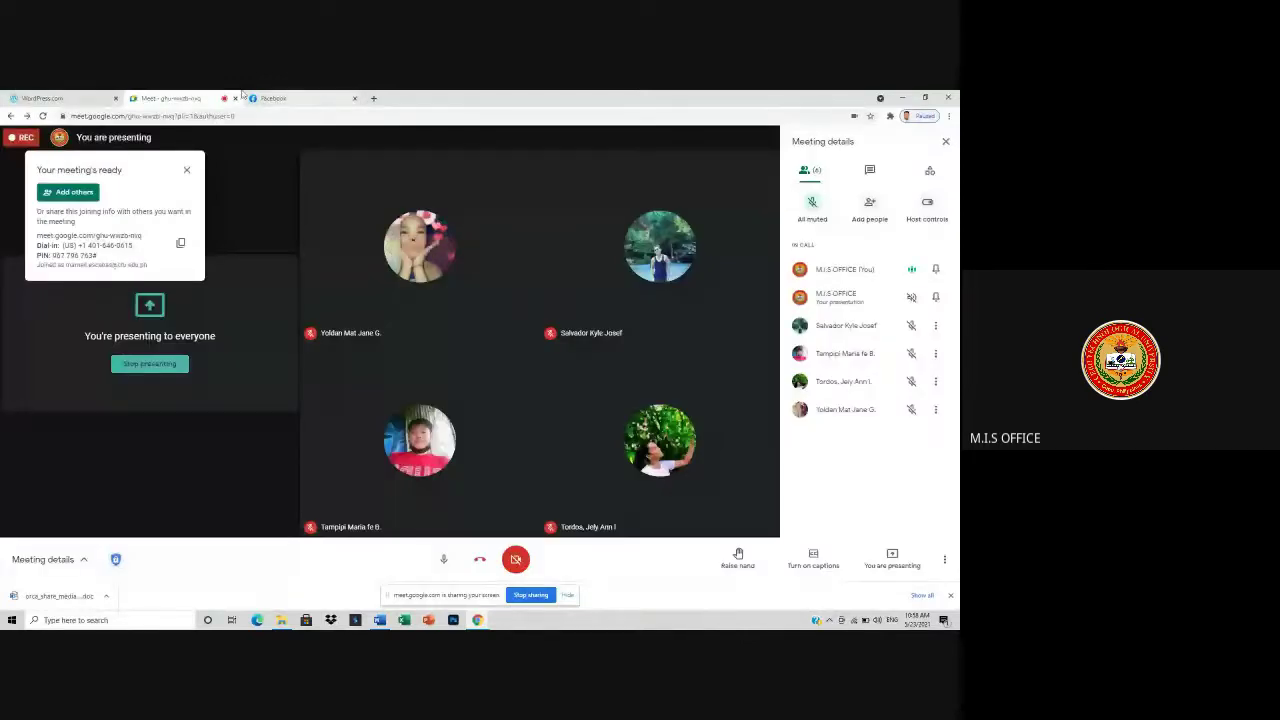
pyautogui.hotkey('ctrl', 'shift', 'Tab')
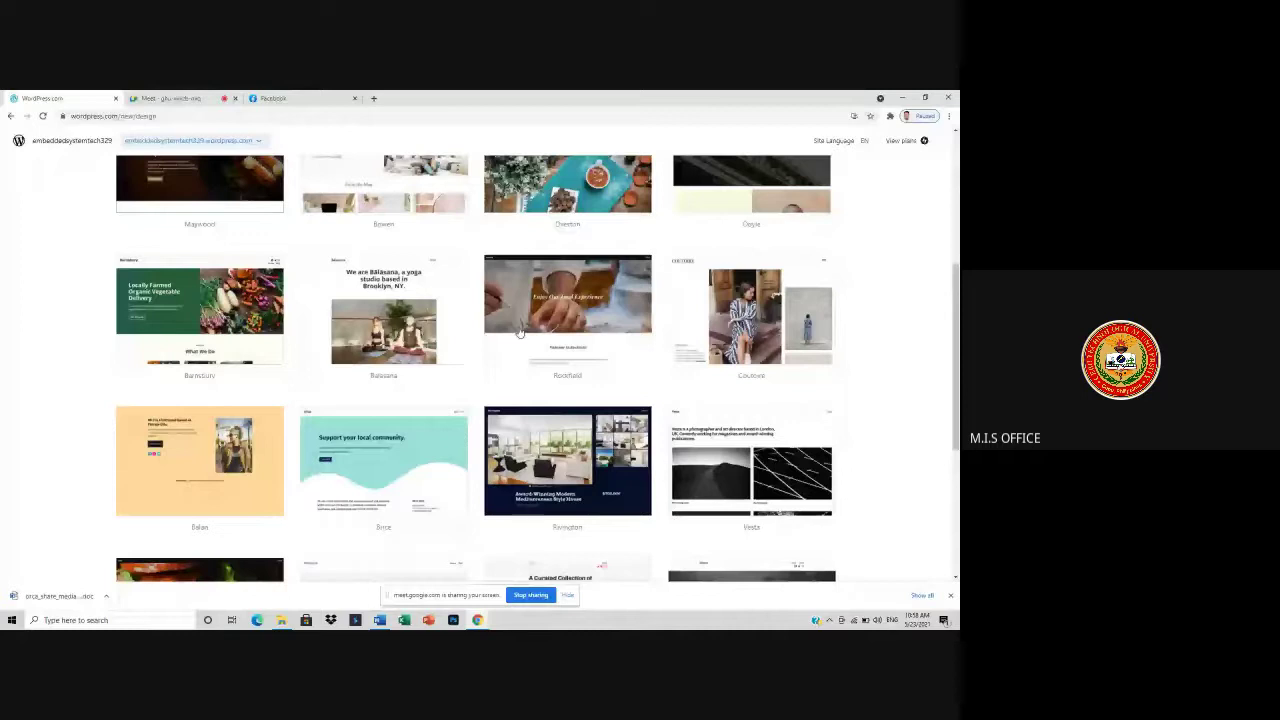
pyautogui.scroll(3, 673, 470)
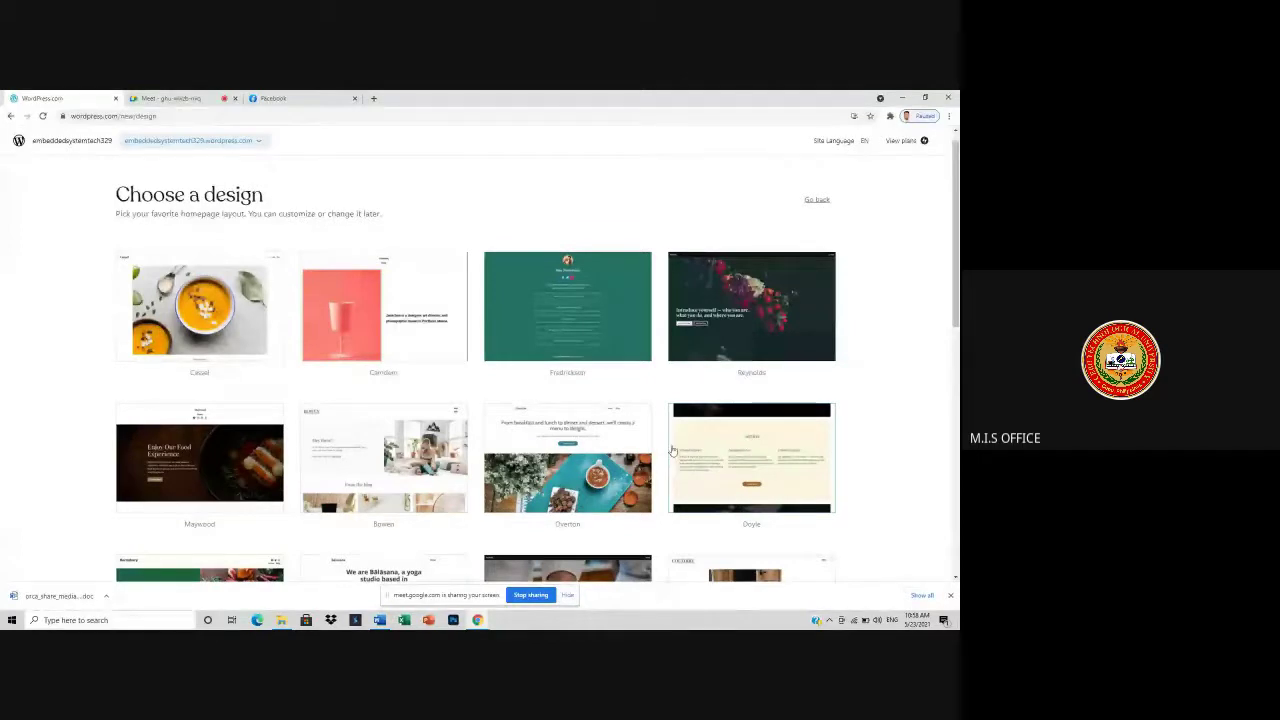
pyautogui.scroll(-3, 738, 527)
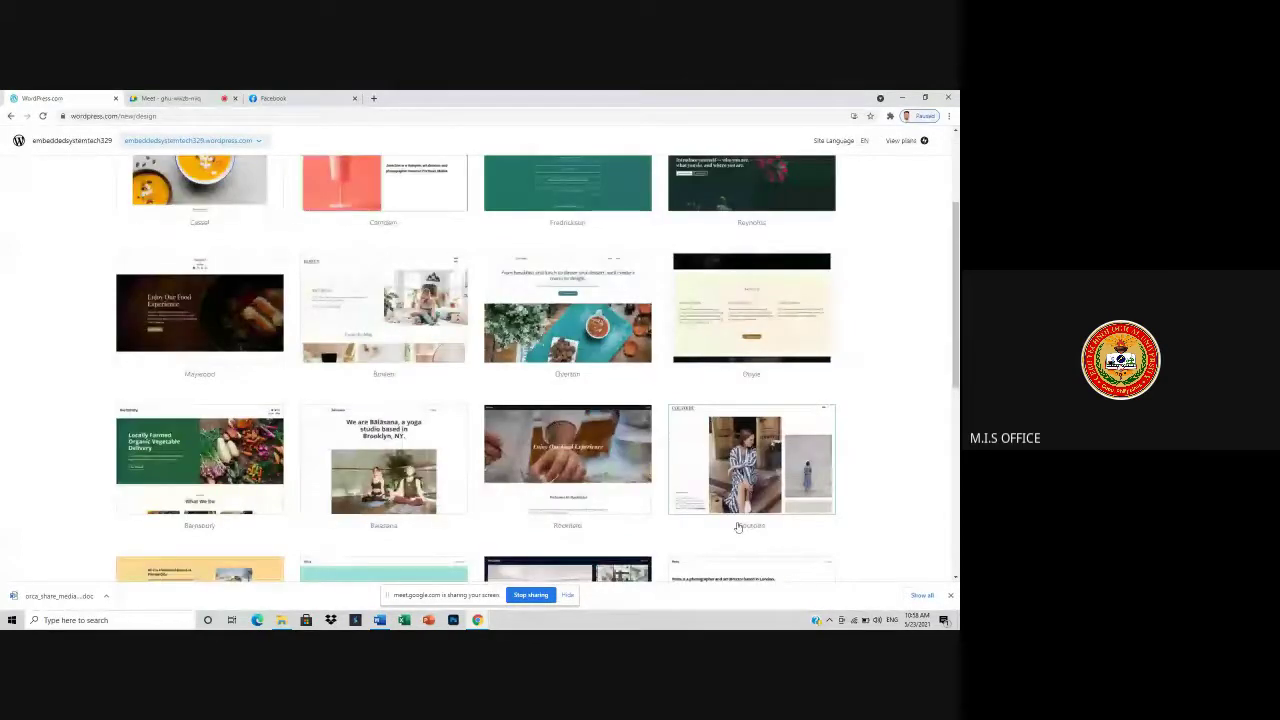
pyautogui.scroll(-3, 740, 528)
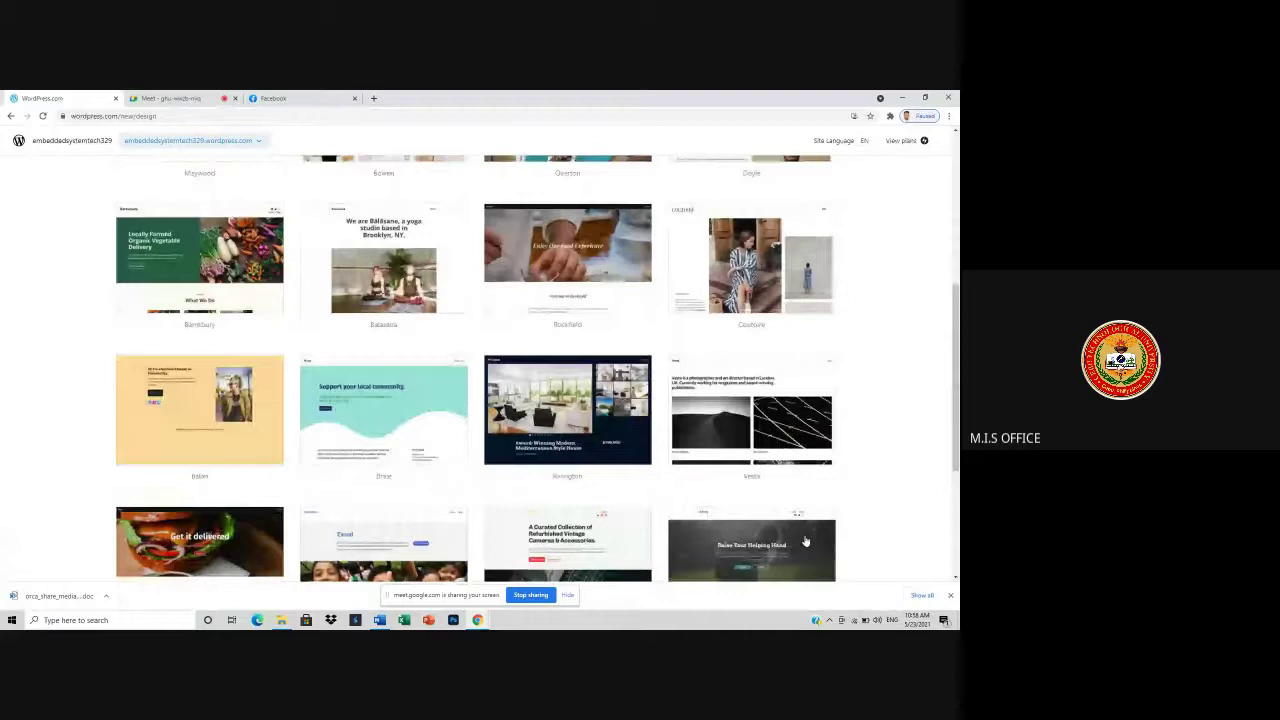
pyautogui.scroll(5, 805, 541)
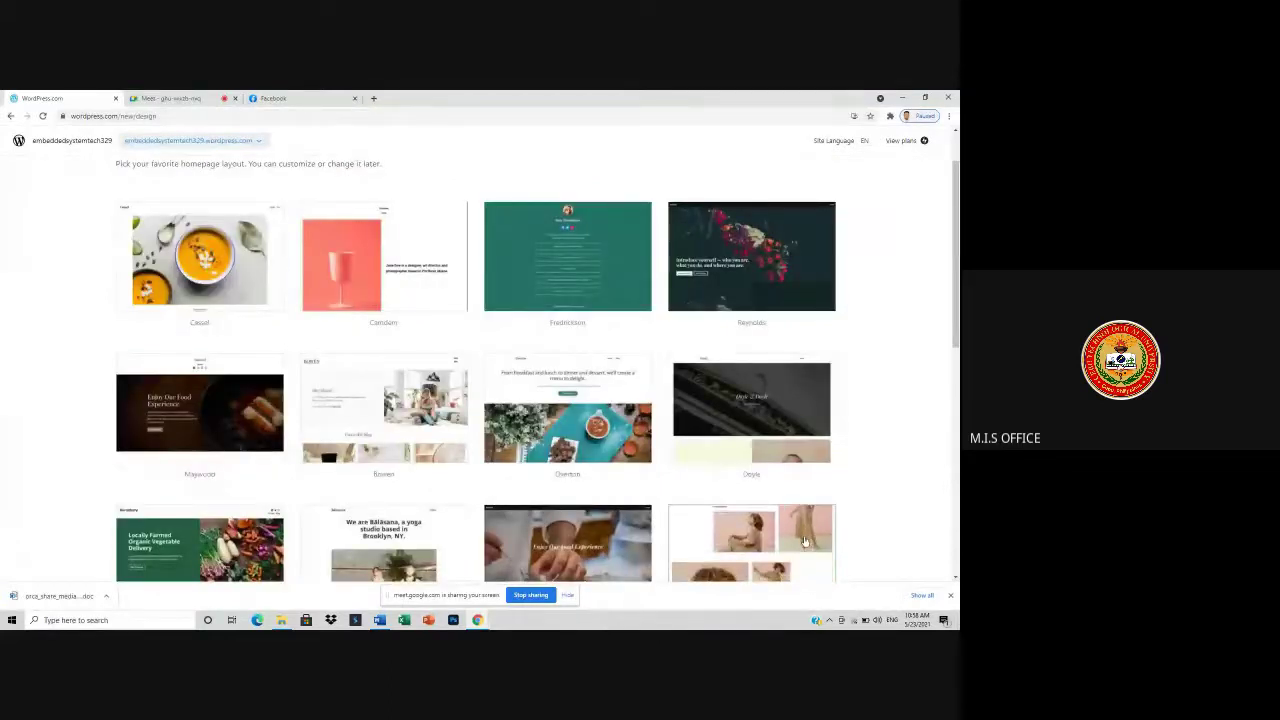
pyautogui.scroll(-5, 780, 533)
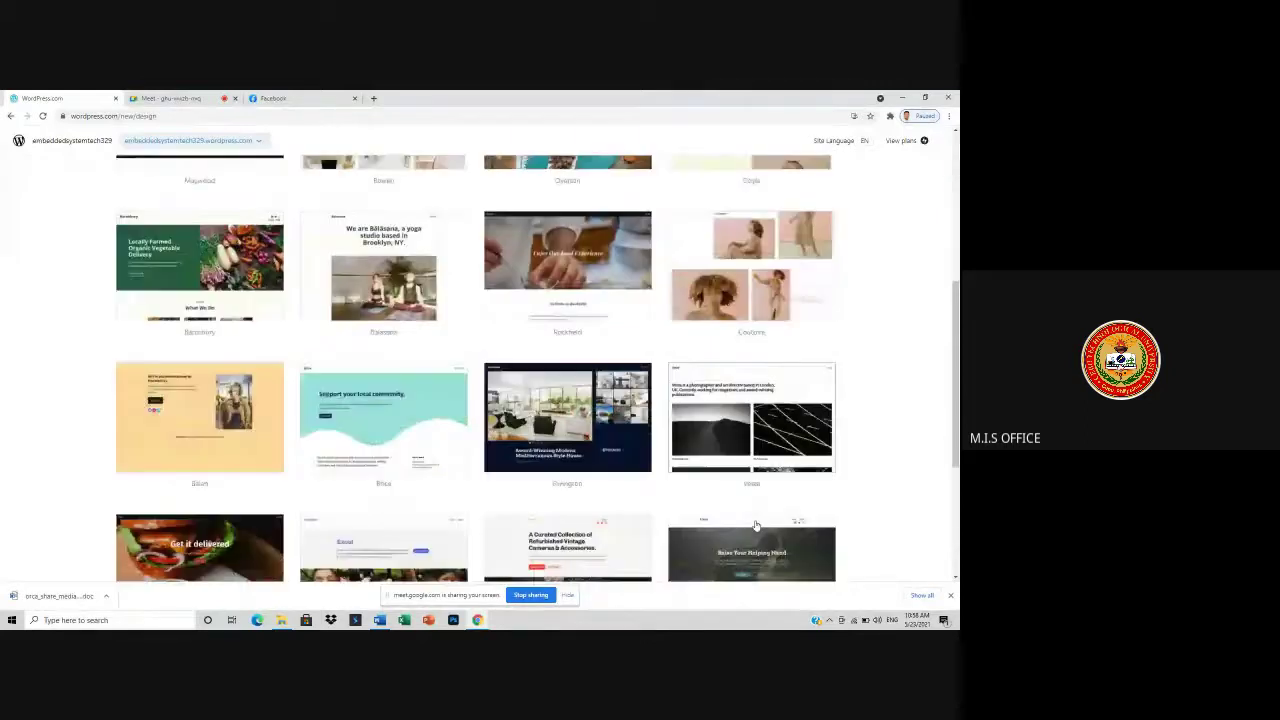
pyautogui.scroll(-1, 510, 500)
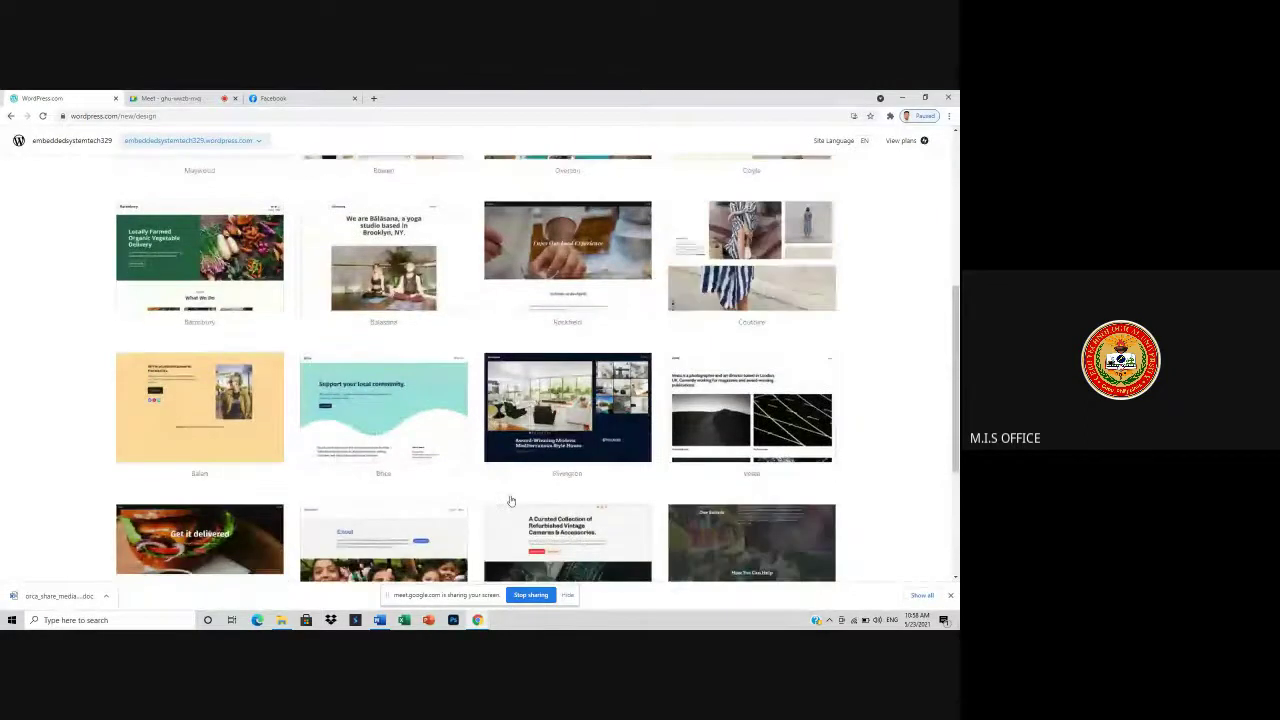
pyautogui.scroll(-4, 510, 500)
pyautogui.scroll(10, 721, 529)
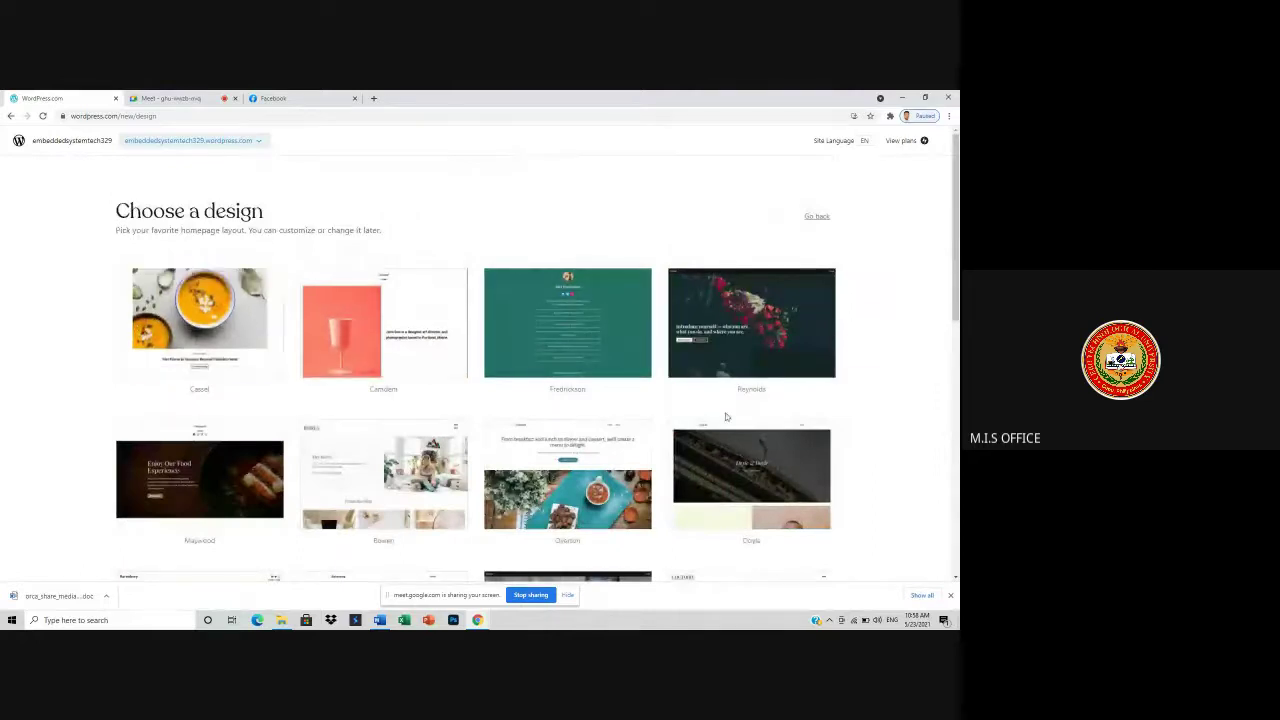
pyautogui.scroll(-4, 249, 409)
pyautogui.scroll(-5, 628, 477)
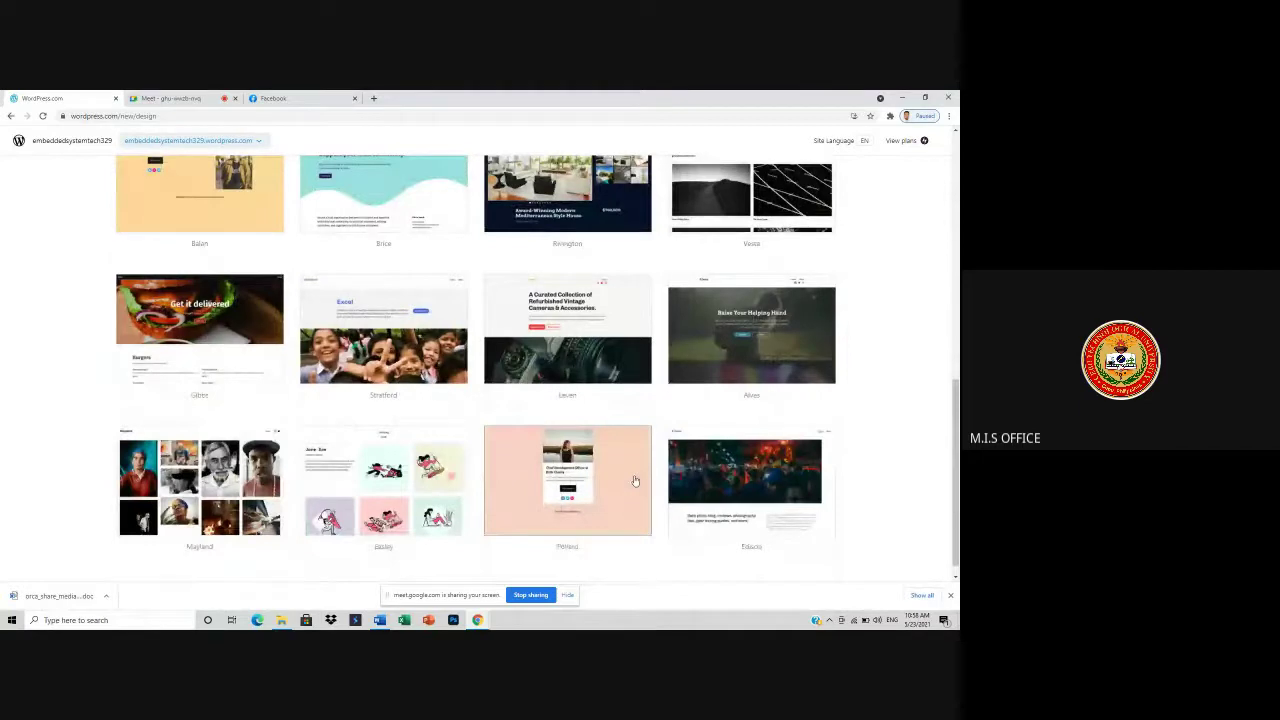
pyautogui.scroll(1, 726, 518)
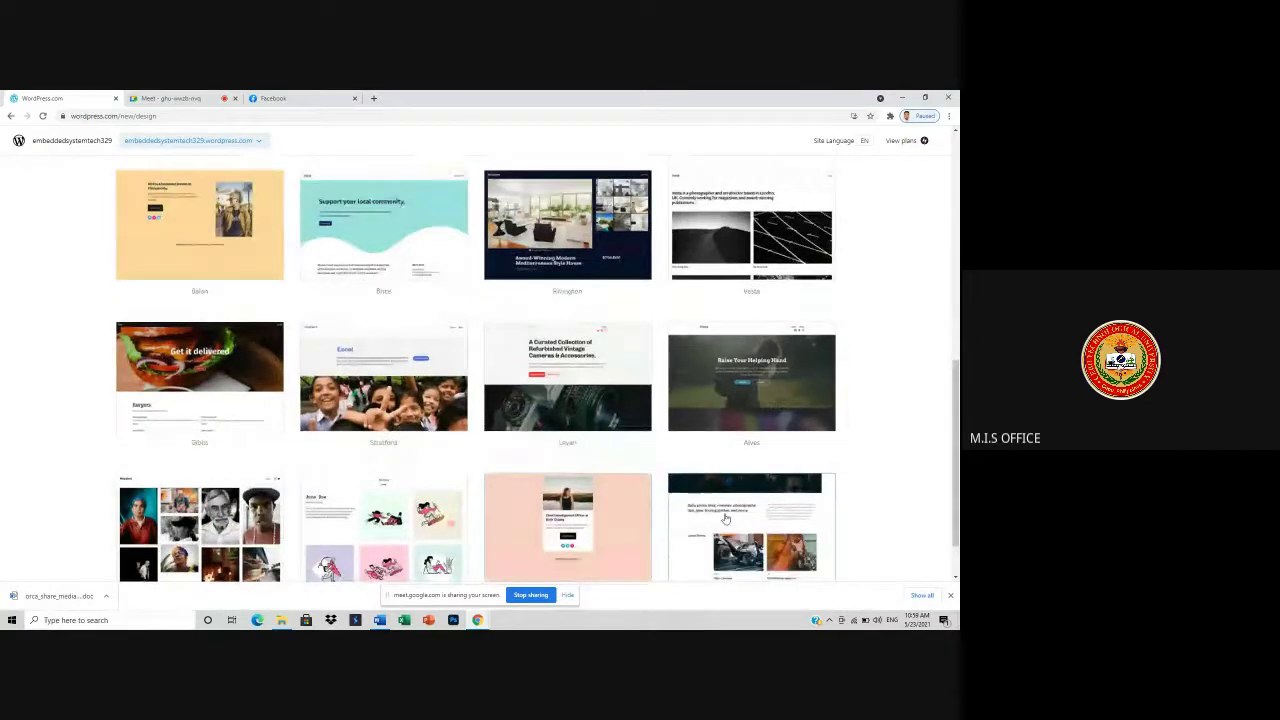
pyautogui.scroll(2, 726, 518)
pyautogui.scroll(3, 724, 518)
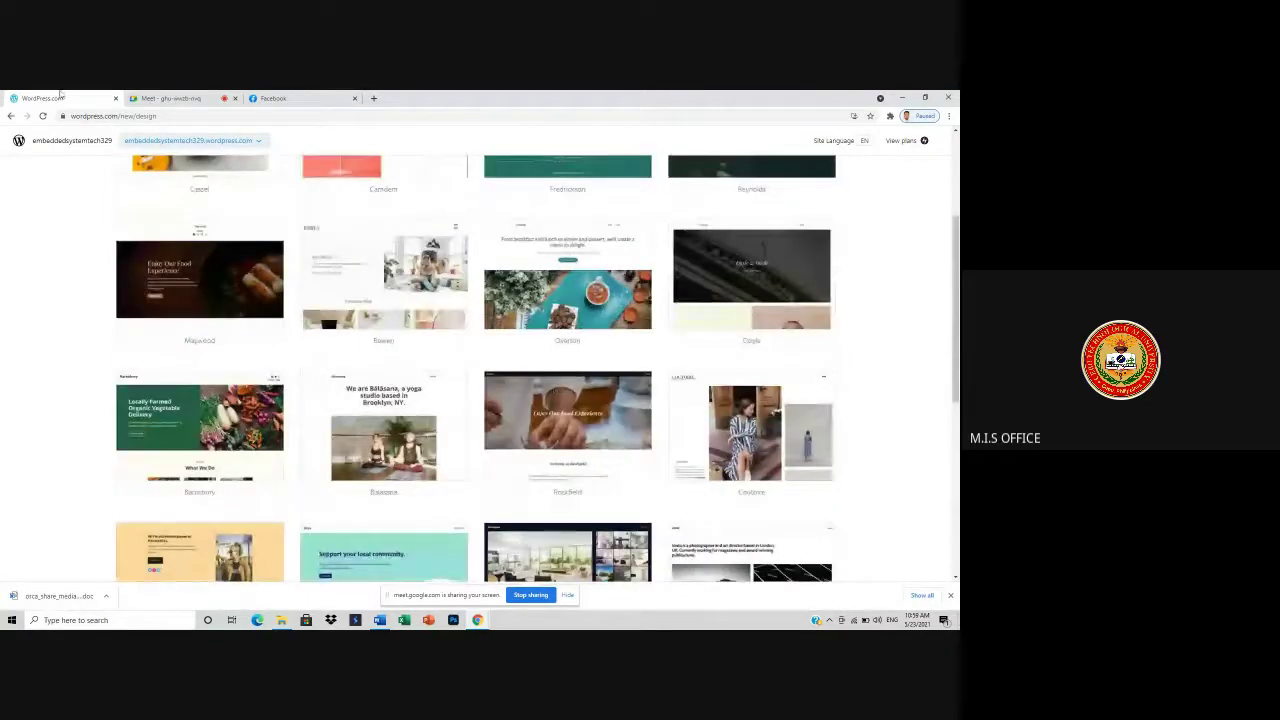
# - Admit the waiting guest to the Meet call and resume scanning the design gallery
pyautogui.click(185, 98)
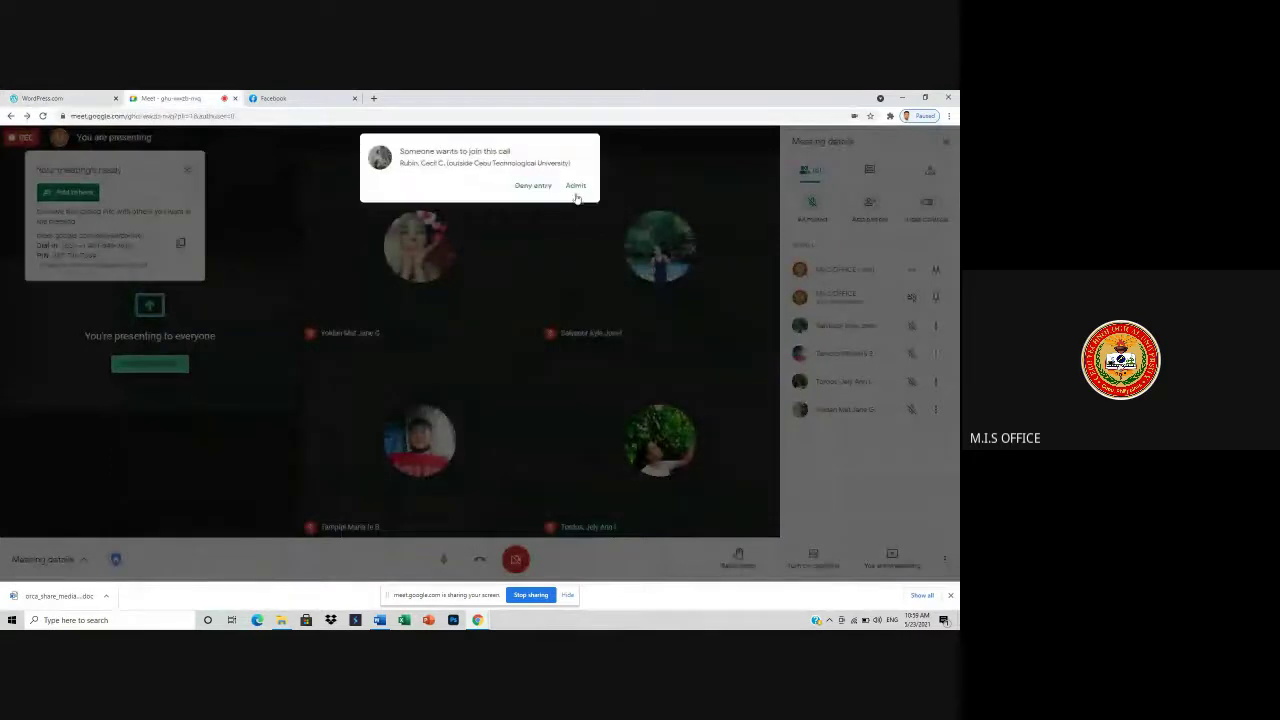
pyautogui.click(570, 202)
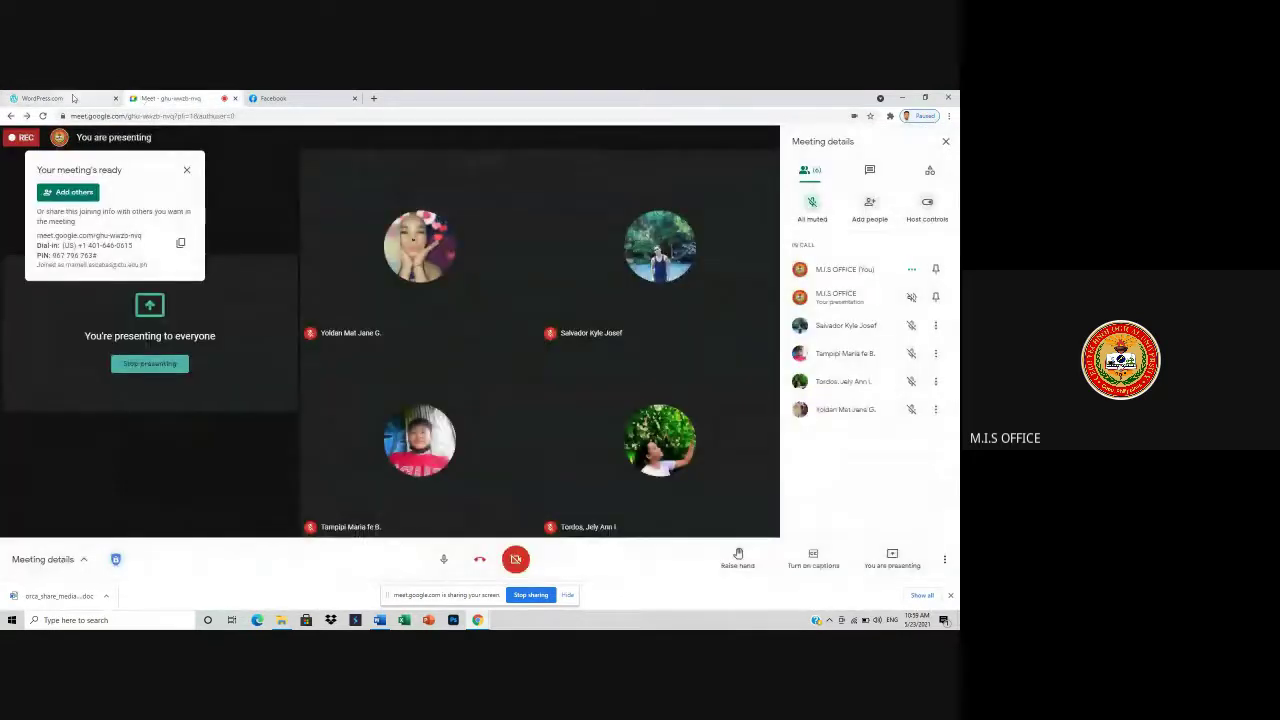
pyautogui.click(60, 98)
pyautogui.scroll(2, 592, 437)
pyautogui.scroll(2, 592, 437)
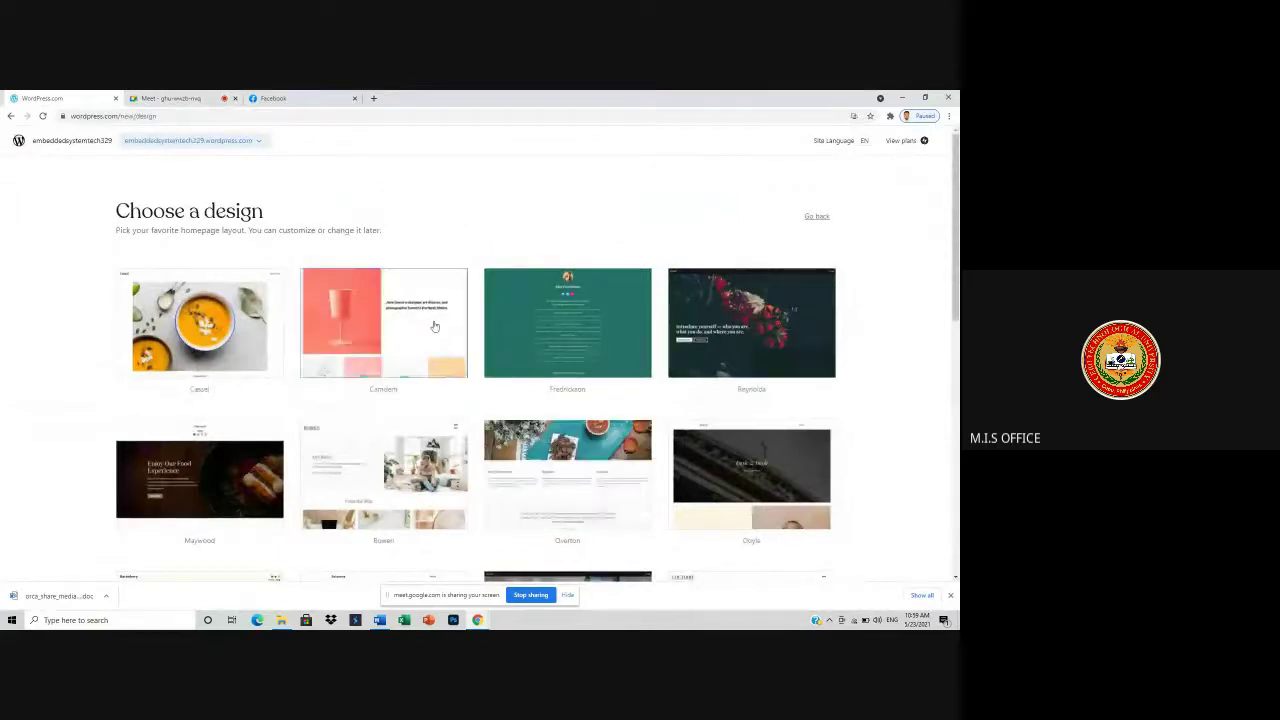
pyautogui.scroll(-1, 442, 340)
pyautogui.scroll(-1, 500, 370)
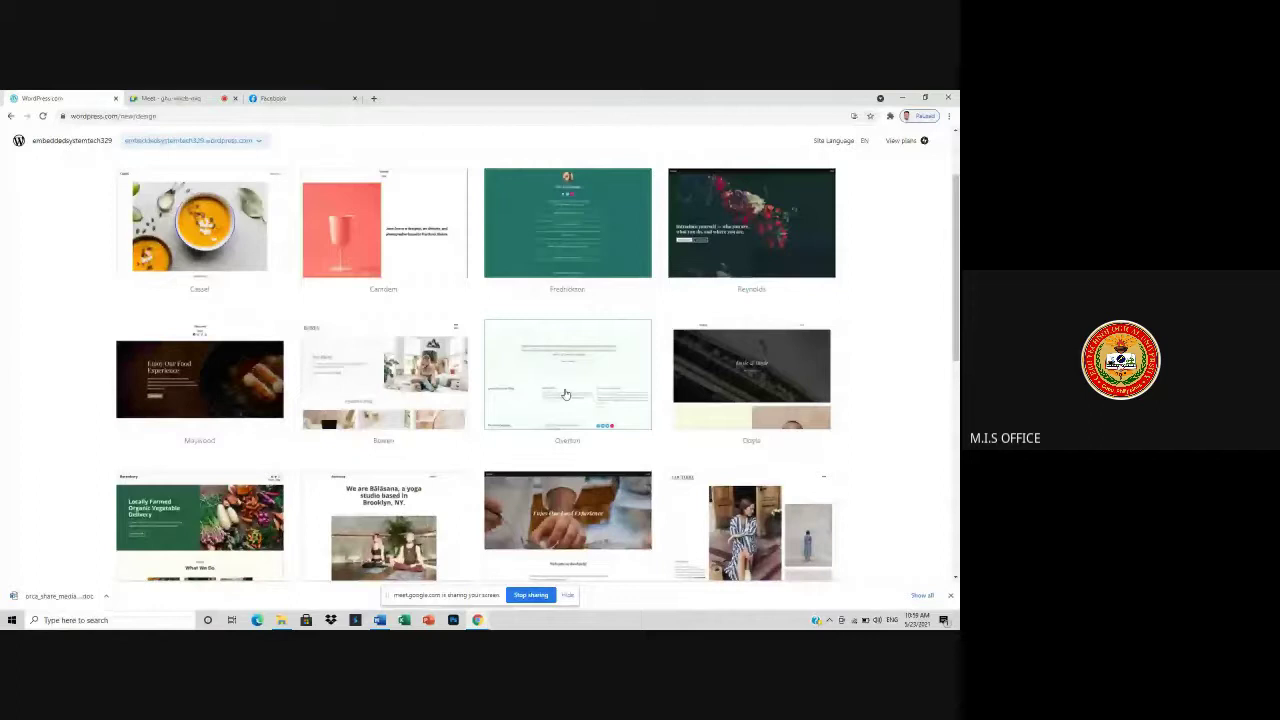
pyautogui.scroll(-2, 565, 395)
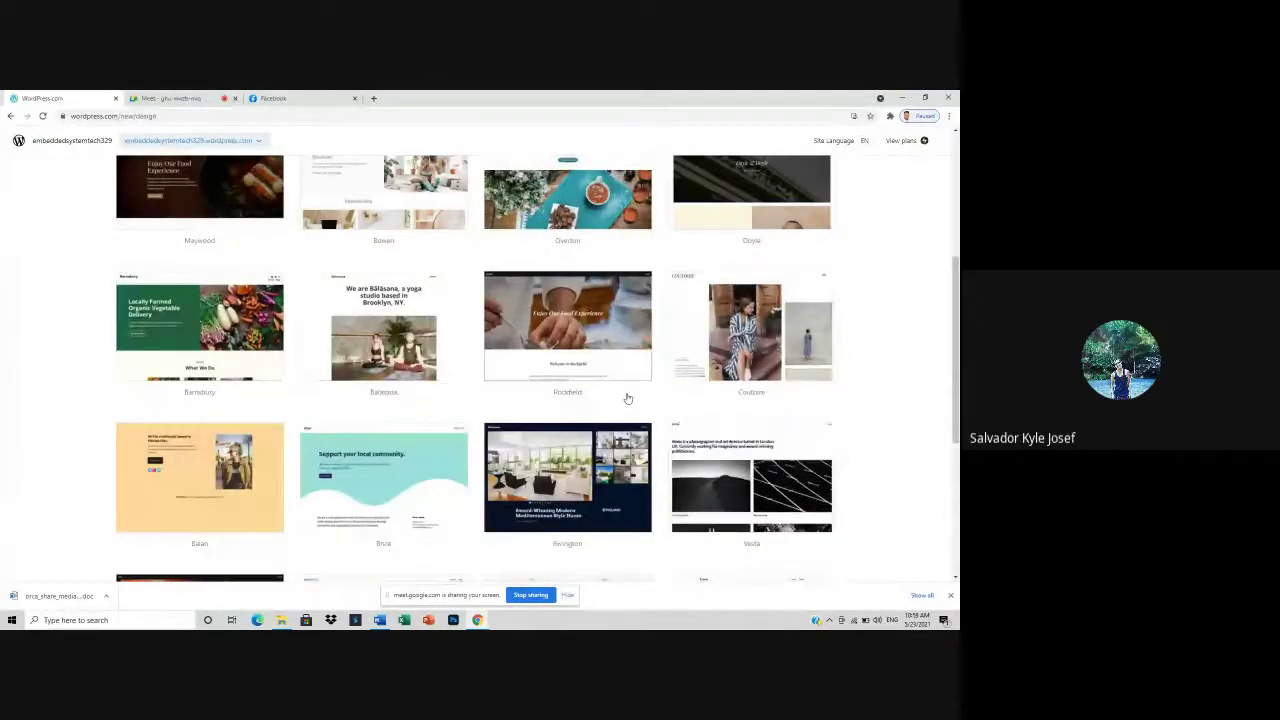
pyautogui.scroll(-3, 575, 398)
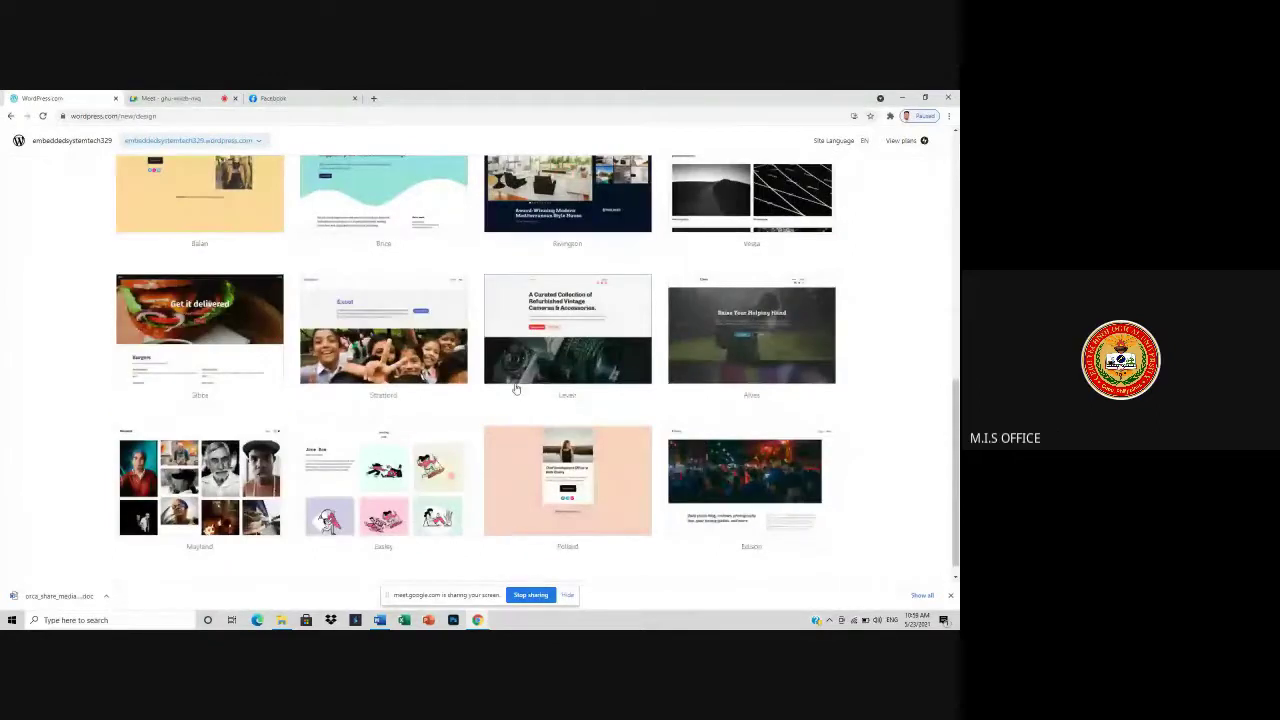
pyautogui.scroll(2, 575, 398)
# - Select the Rivington real-estate design and advance its preview slides
pyautogui.click(170, 98)
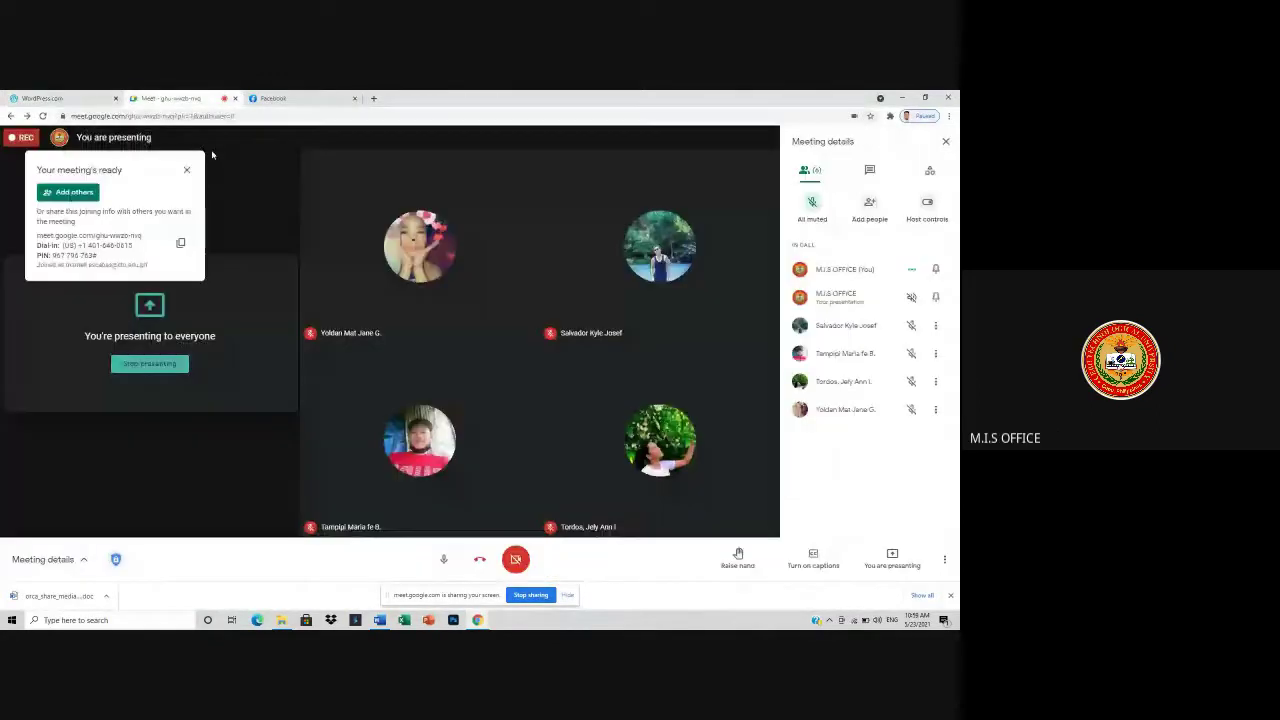
pyautogui.click(45, 98)
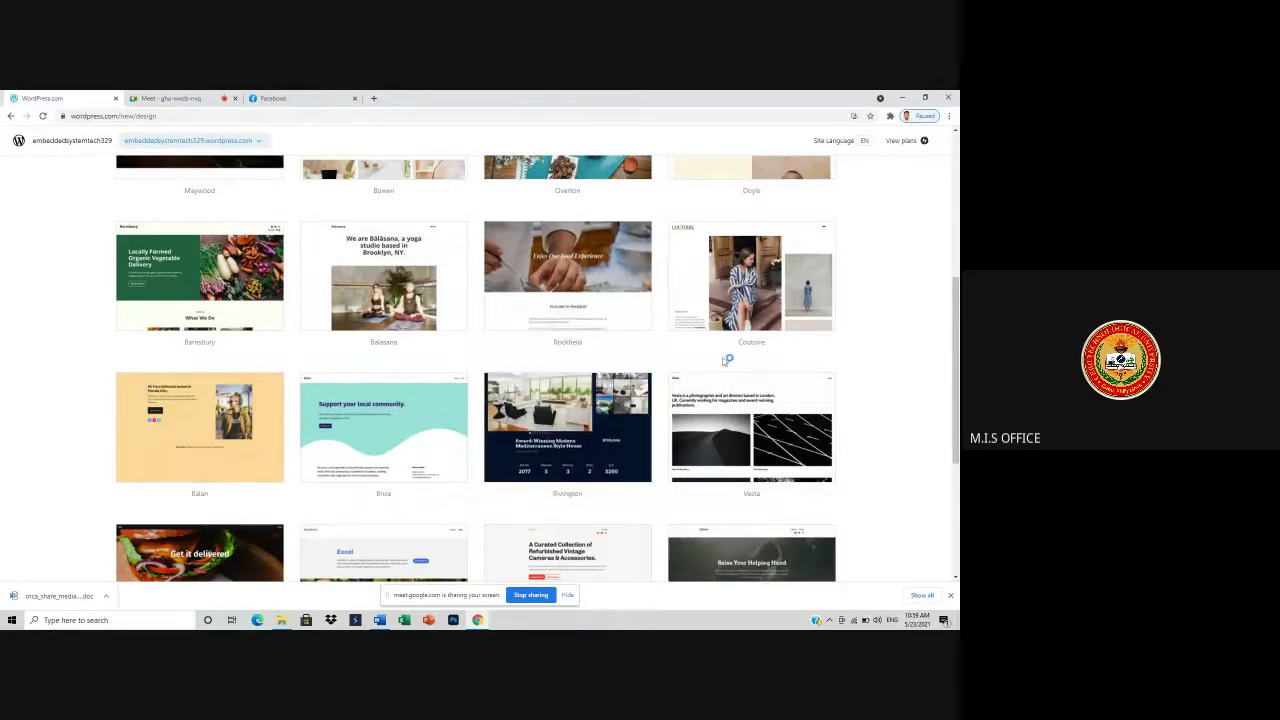
pyautogui.scroll(3, 796, 432)
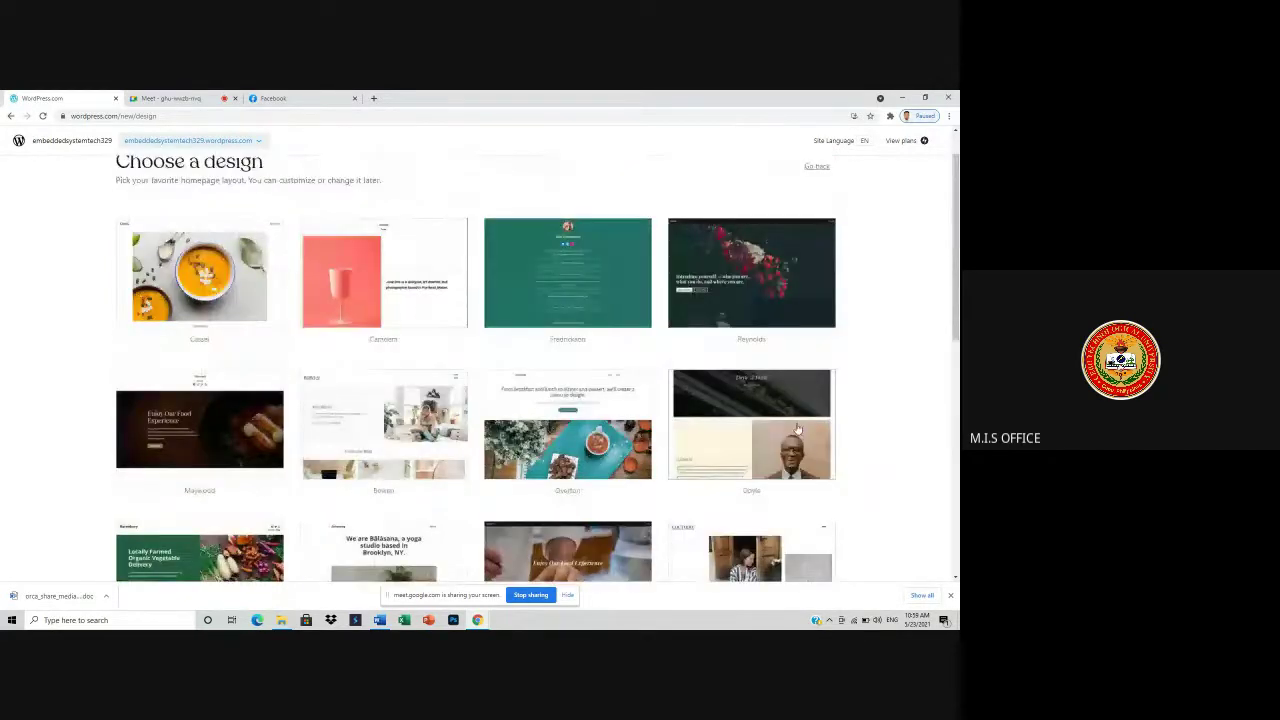
pyautogui.scroll(-3, 796, 432)
pyautogui.scroll(-3, 796, 432)
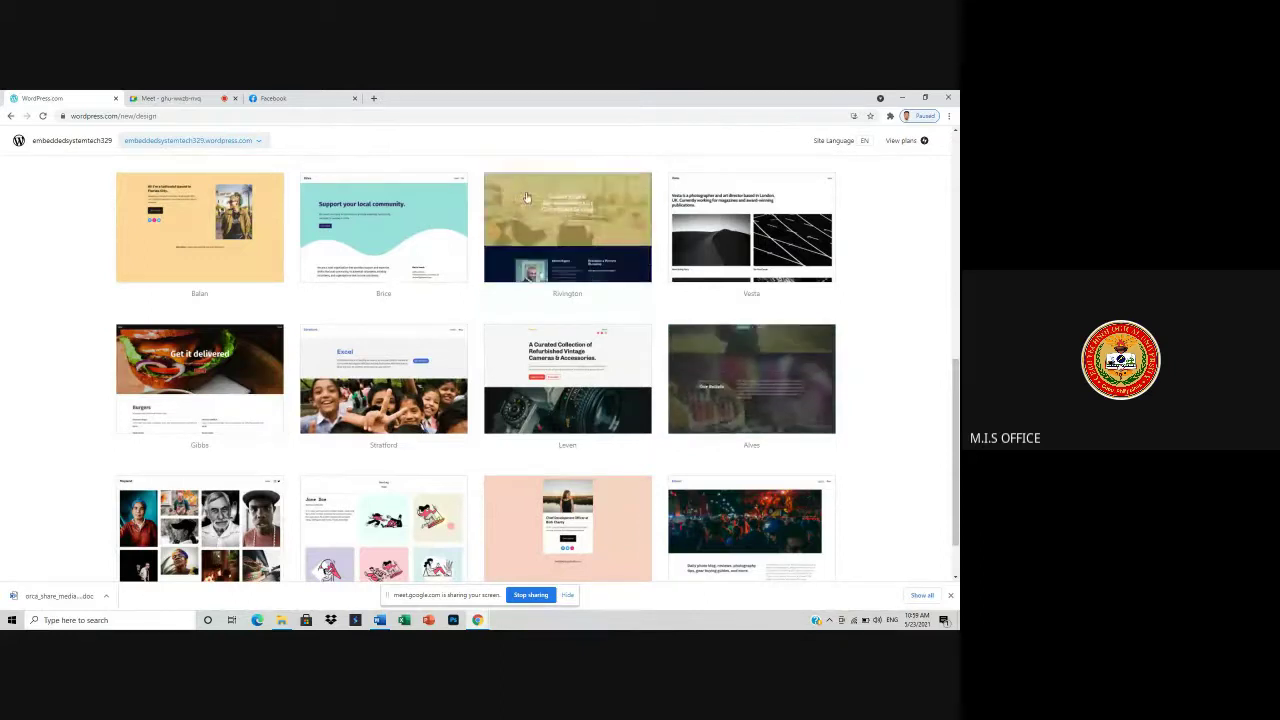
pyautogui.click(595, 235)
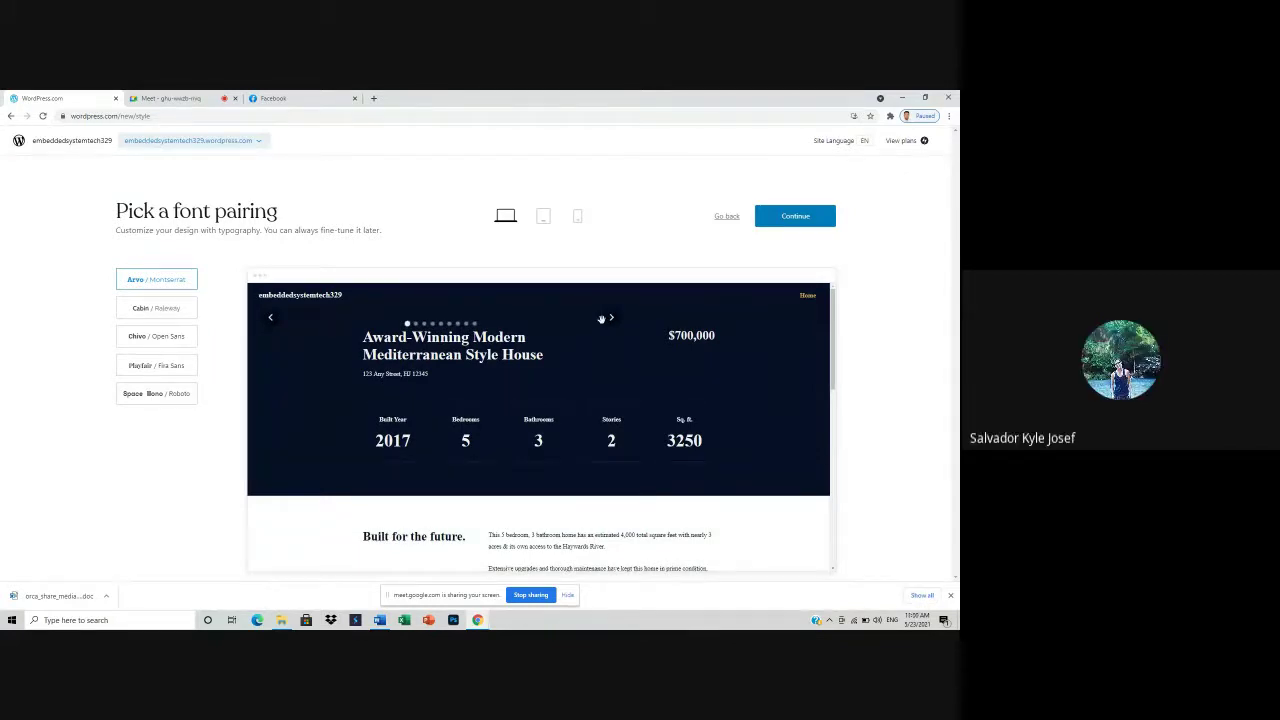
pyautogui.click(603, 318)
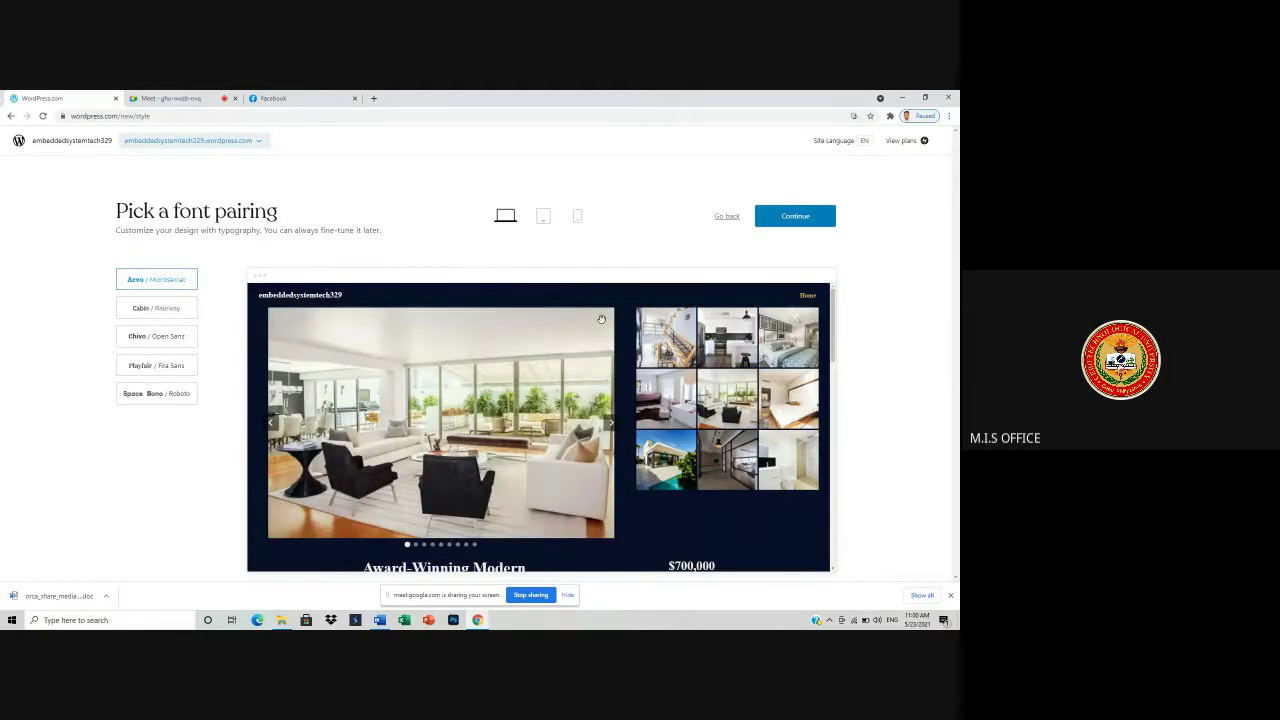
# - Scroll the Rivington preview and continue with the Arvo / Montserrat font pairing
pyautogui.scroll(-5, 650, 370)
pyautogui.scroll(-5, 655, 440)
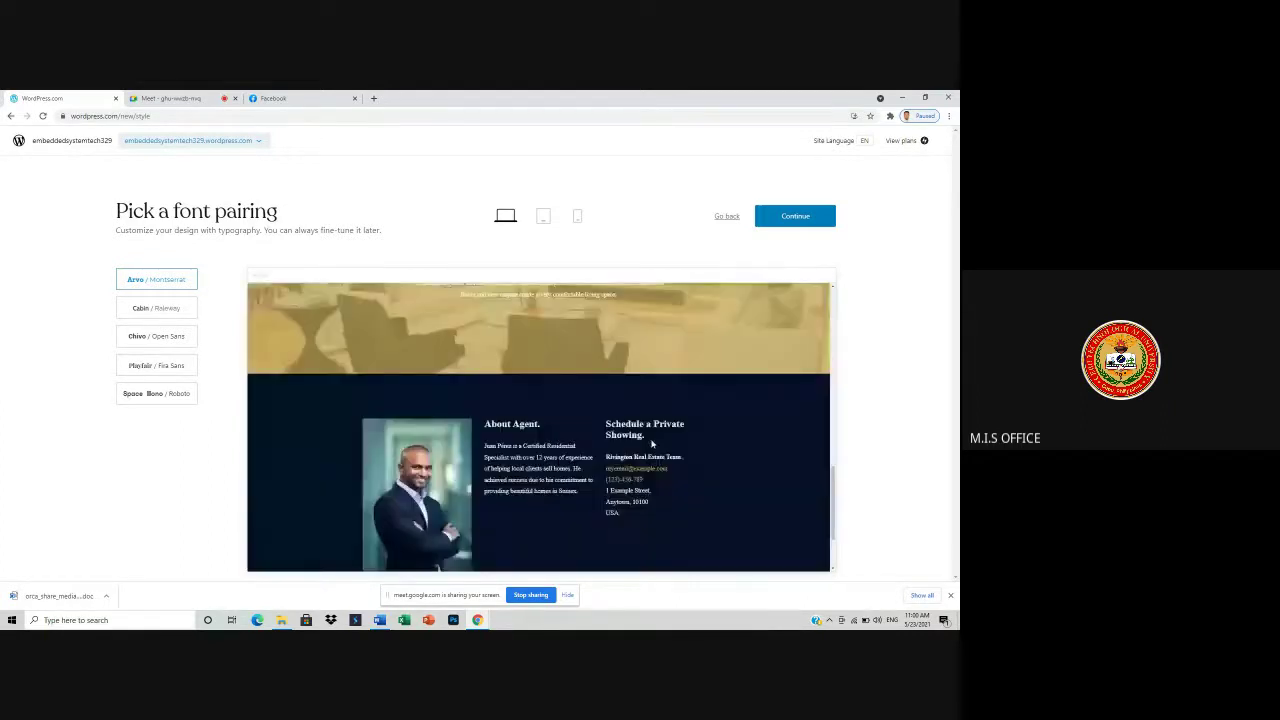
pyautogui.scroll(5, 655, 440)
pyautogui.click(785, 218)
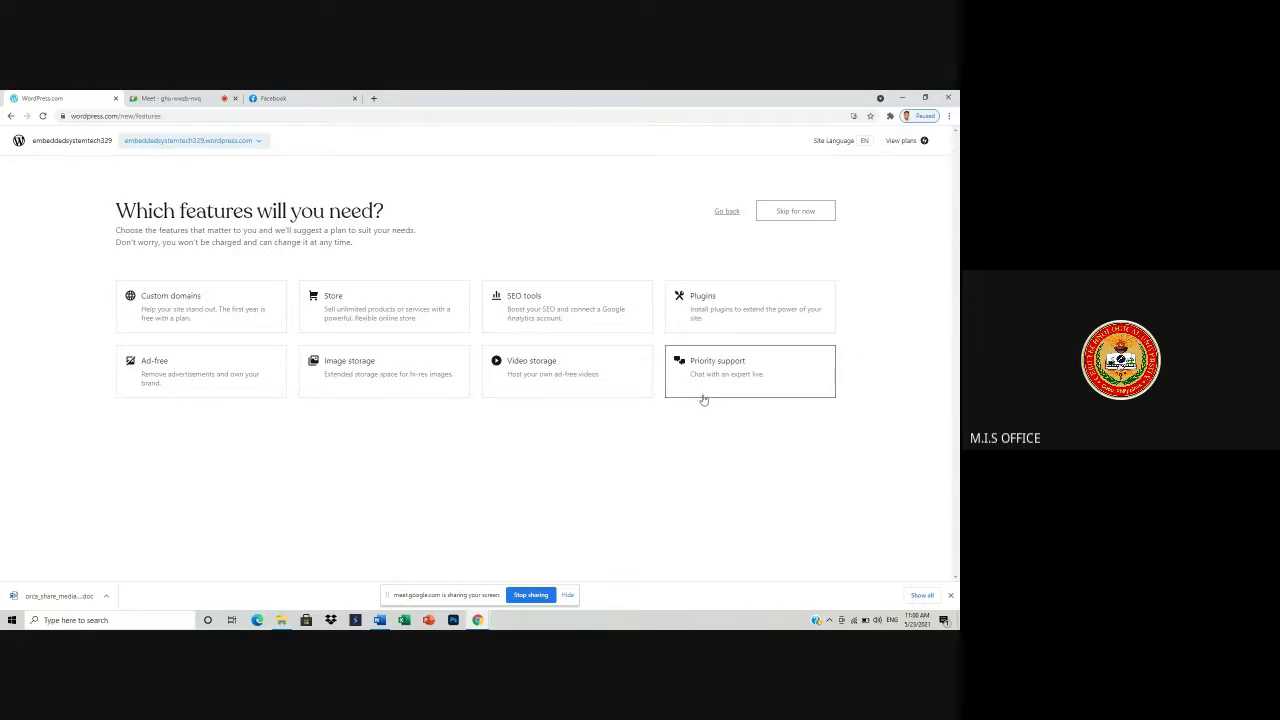
# - Mark Plugins as a needed feature, review the recommended plans, and select the Free $0 plan
pyautogui.click(705, 322)
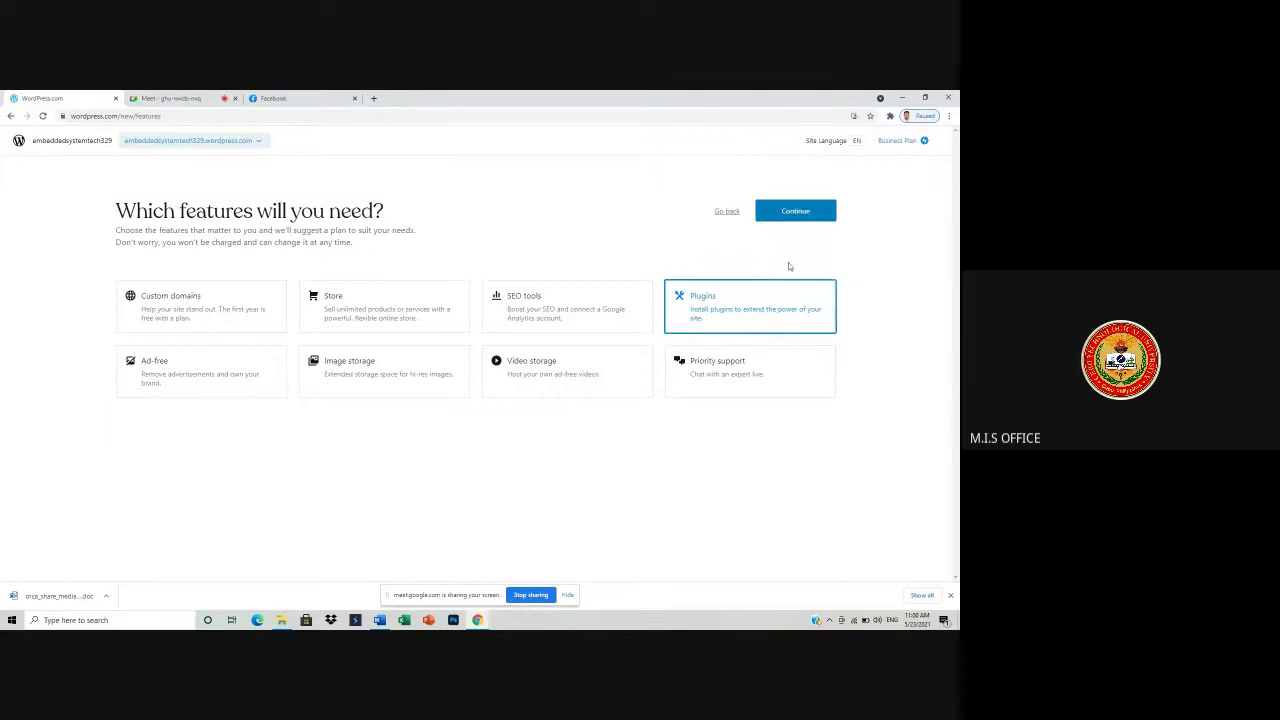
pyautogui.click(788, 211)
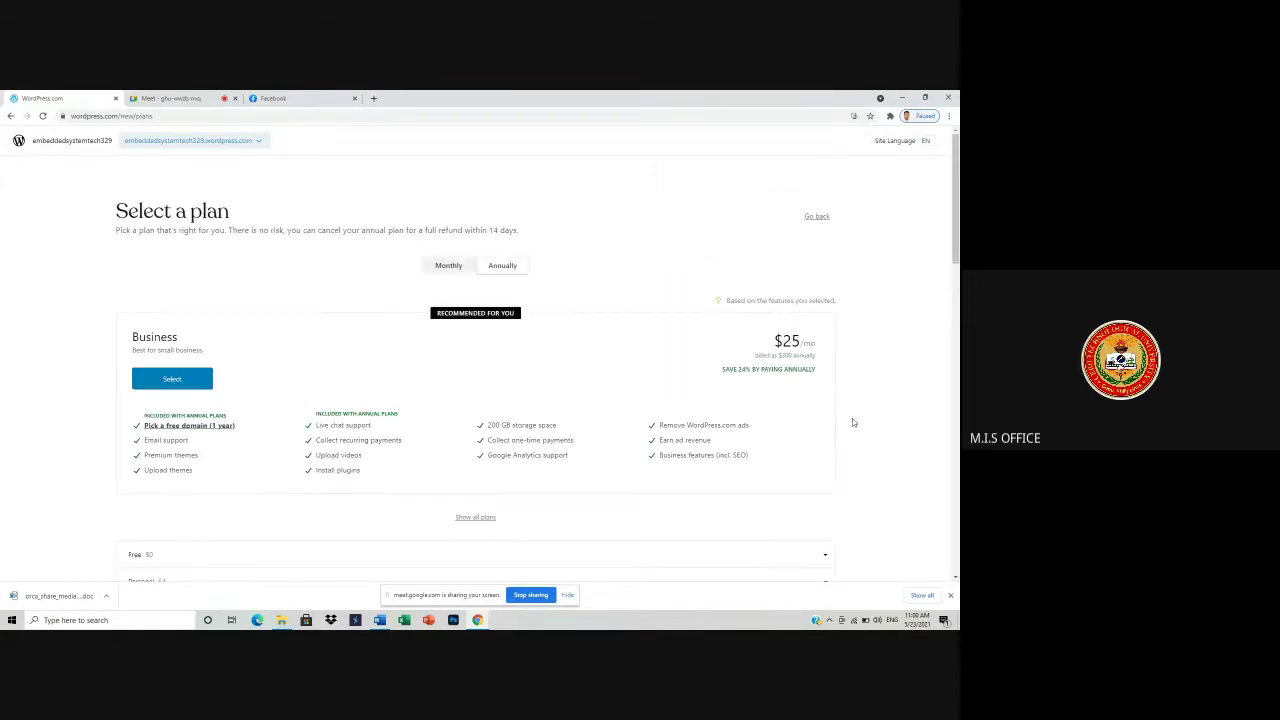
pyautogui.scroll(-5, 801, 452)
pyautogui.scroll(5, 801, 452)
pyautogui.scroll(-5, 802, 451)
pyautogui.scroll(5, 803, 451)
pyautogui.click(817, 218)
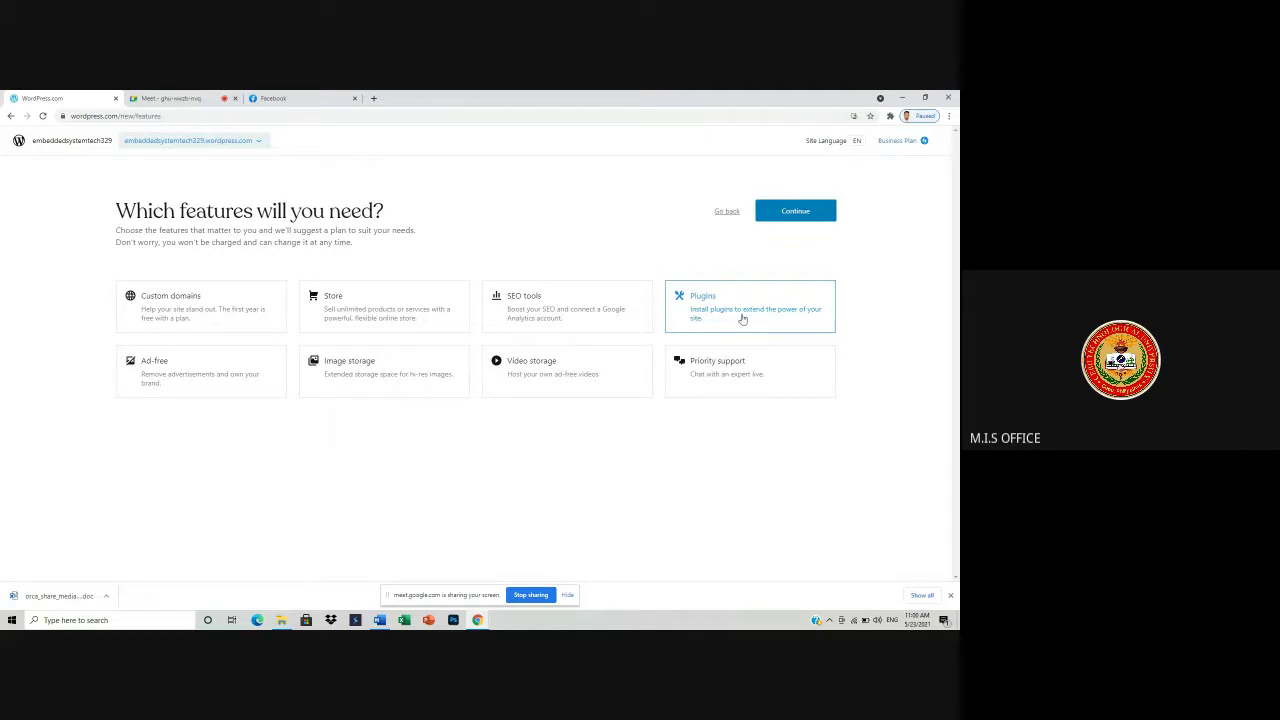
pyautogui.click(786, 212)
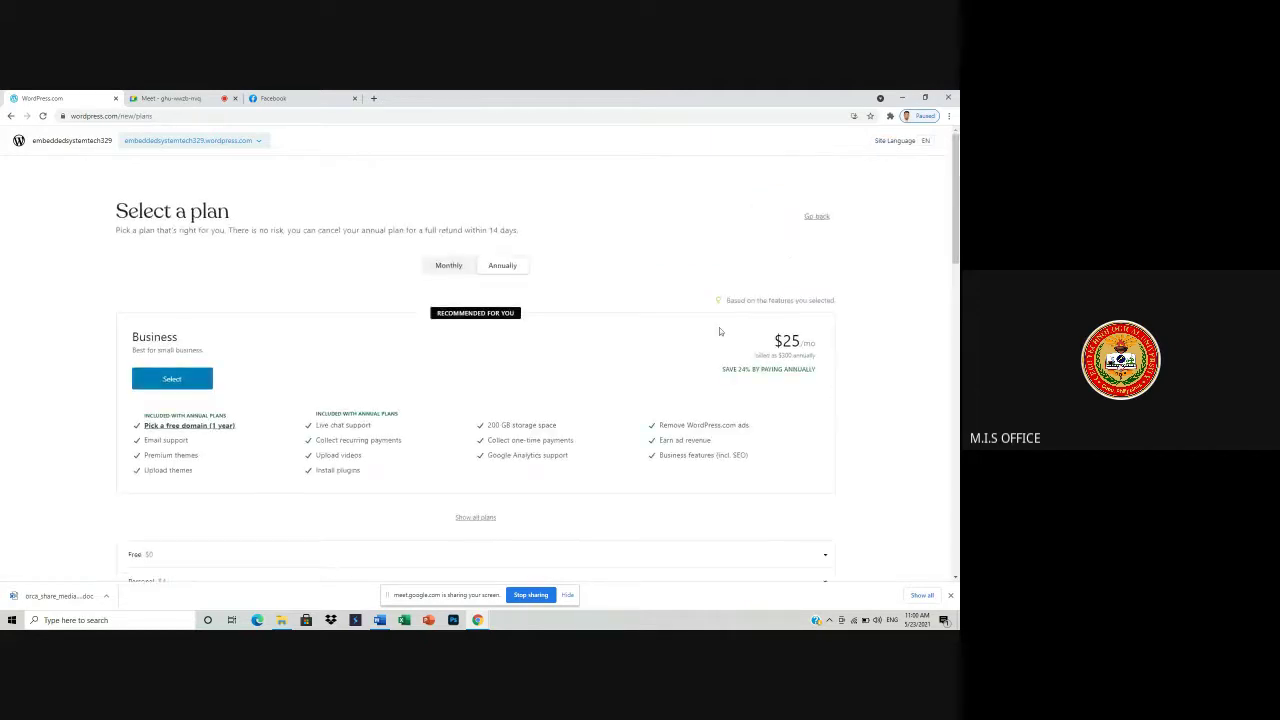
pyautogui.scroll(-3, 729, 325)
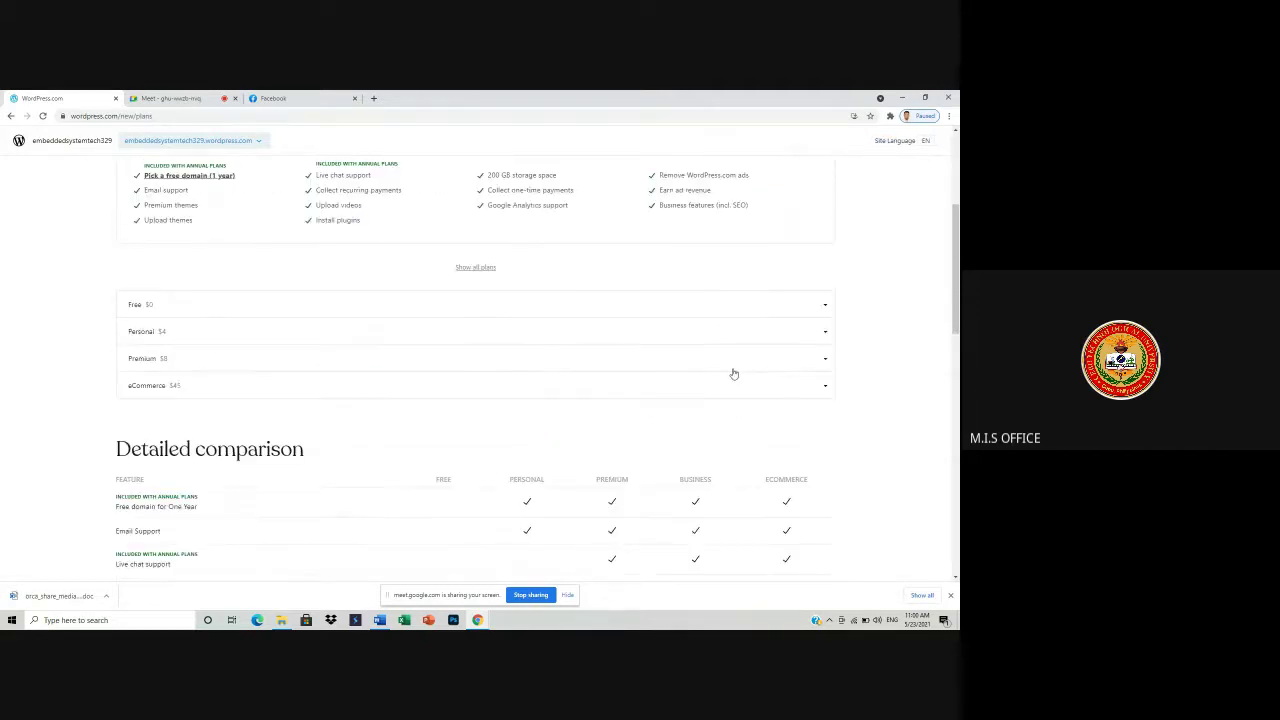
pyautogui.click(155, 304)
pyautogui.click(161, 370)
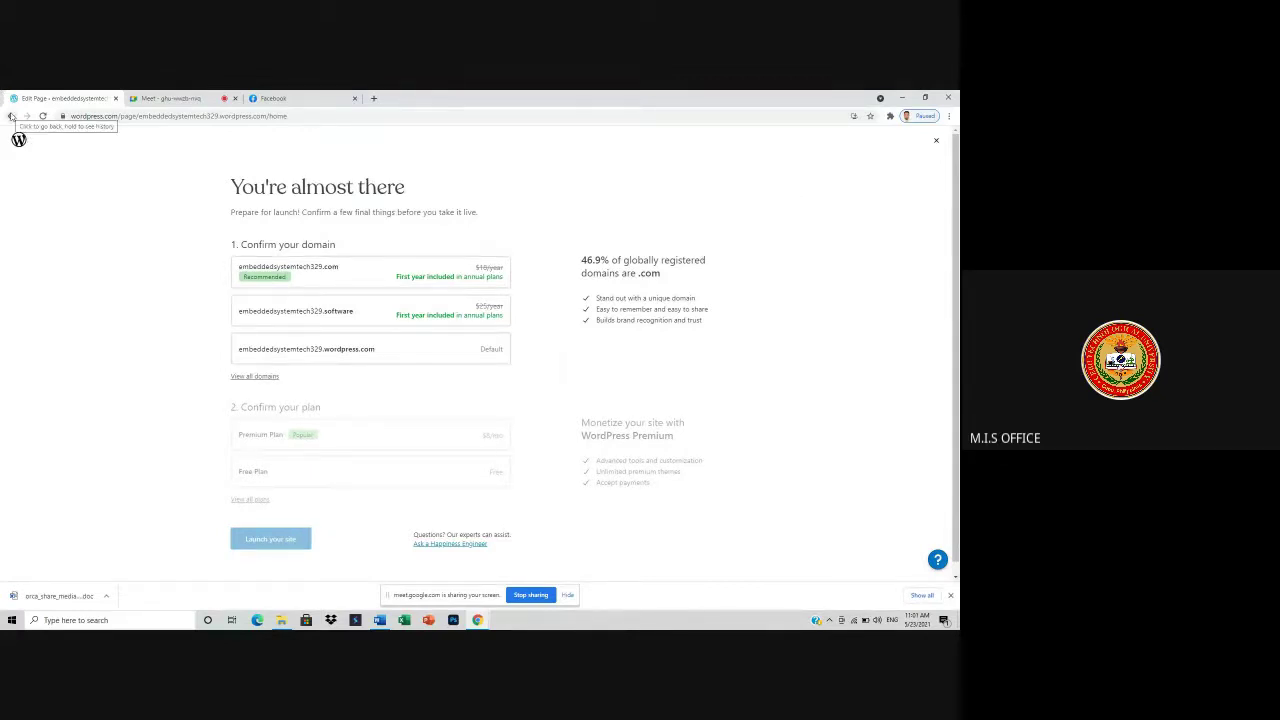
# - Leave the launch page and admit the guest waiting in the video call
pyautogui.click(11, 116)
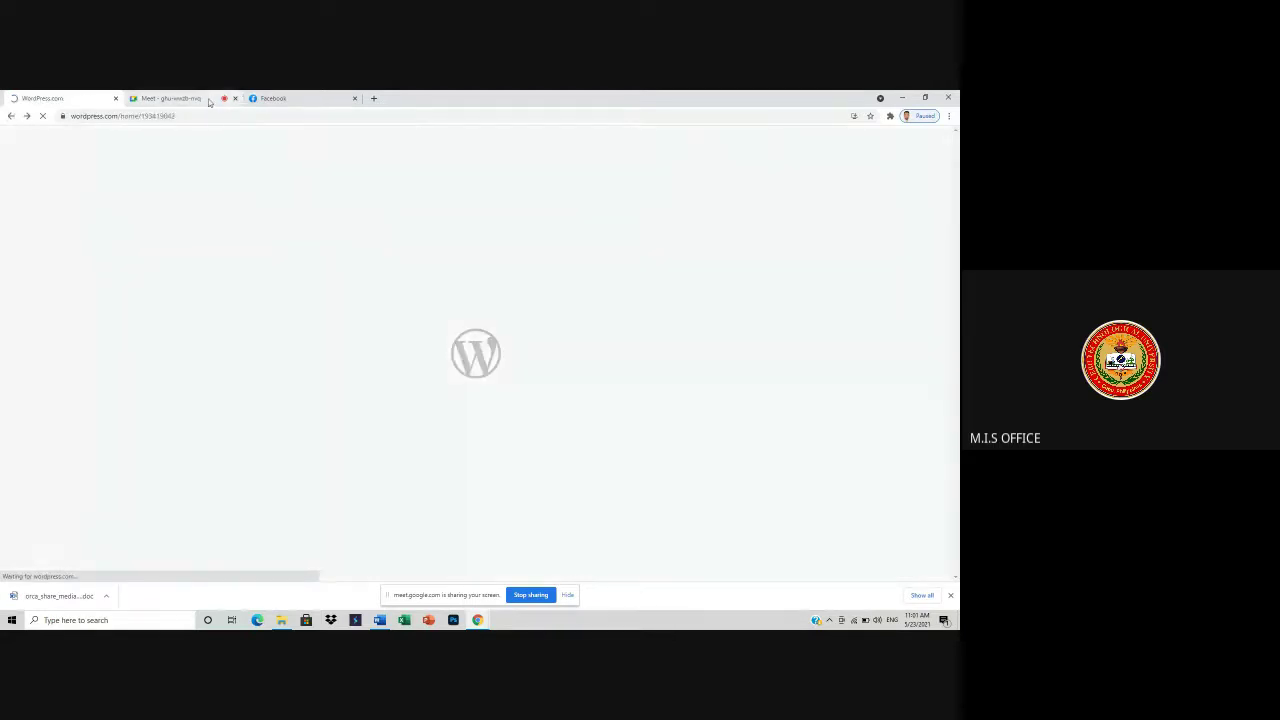
pyautogui.click(172, 98)
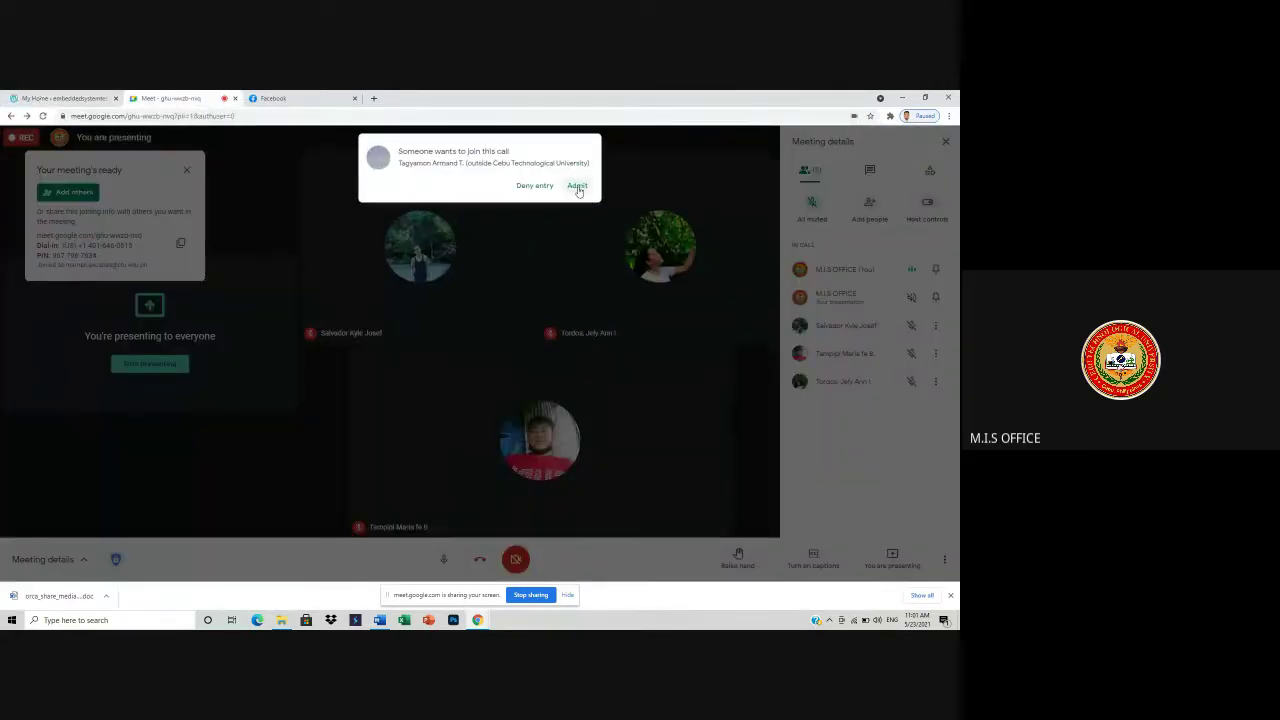
pyautogui.click(576, 188)
# - From My Home, preview the site, visit it live, and start Launch site
pyautogui.click(48, 99)
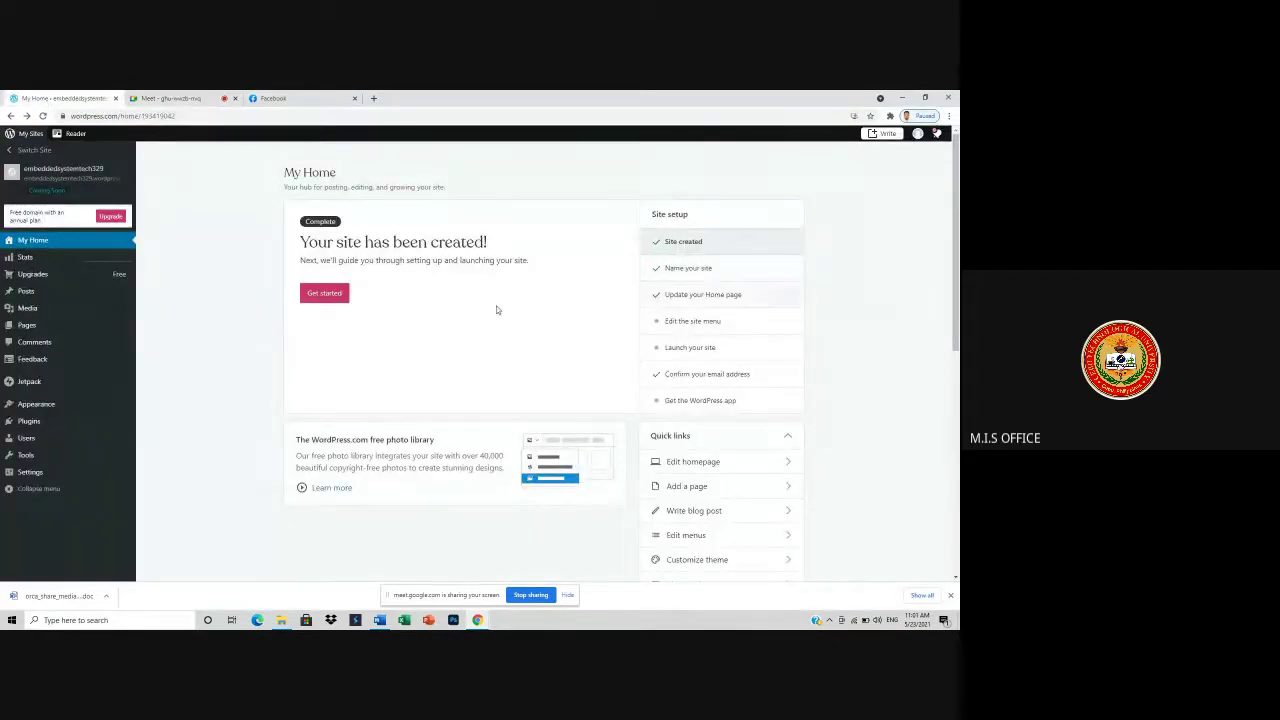
pyautogui.click(60, 177)
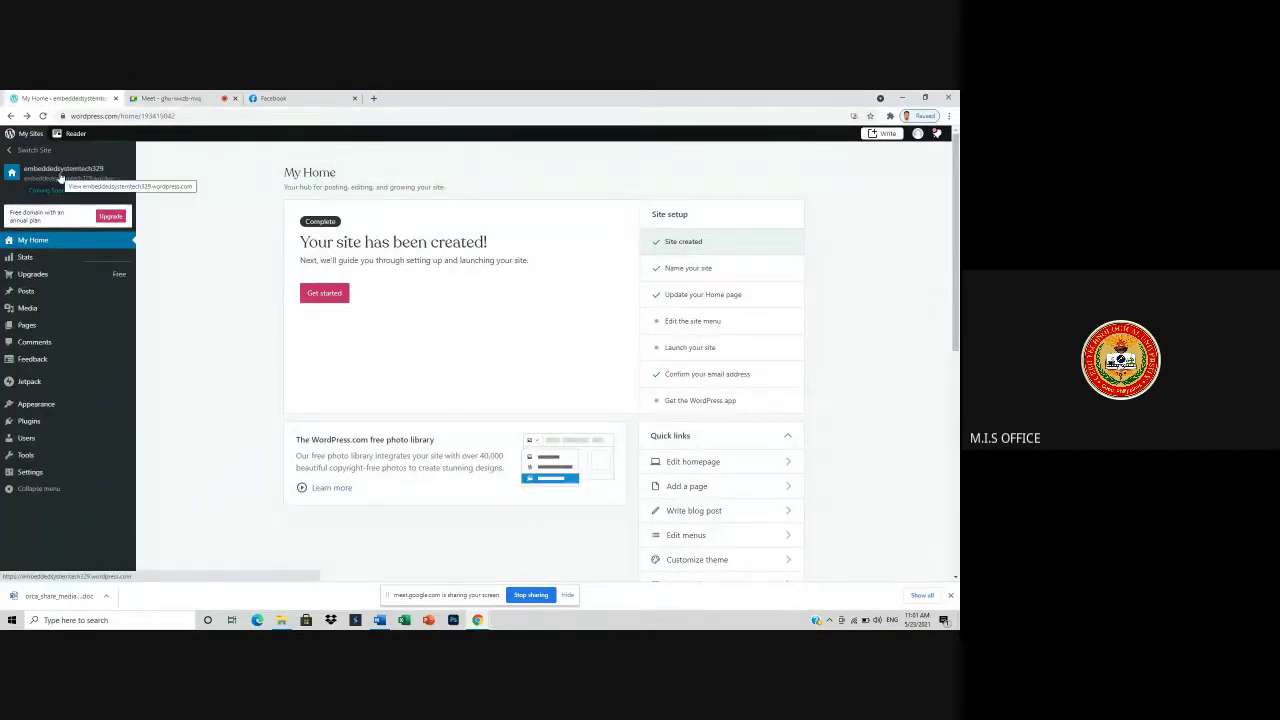
pyautogui.click(60, 177)
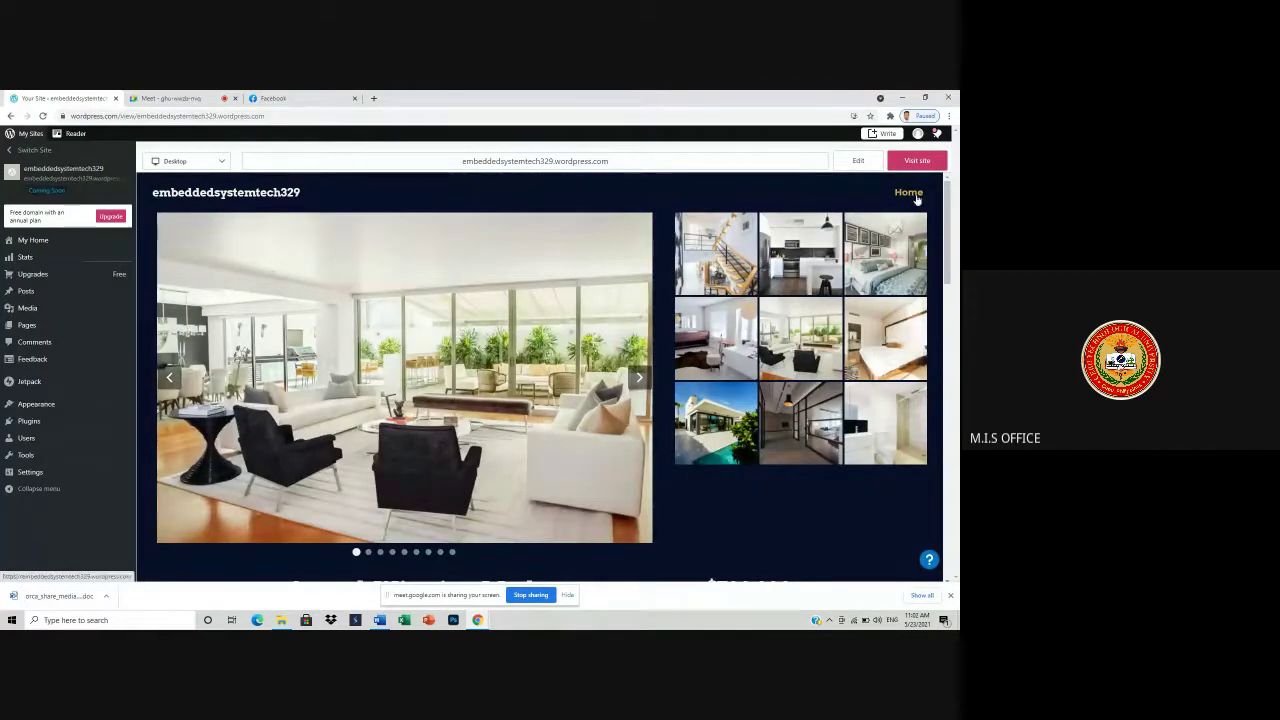
pyautogui.click(916, 161)
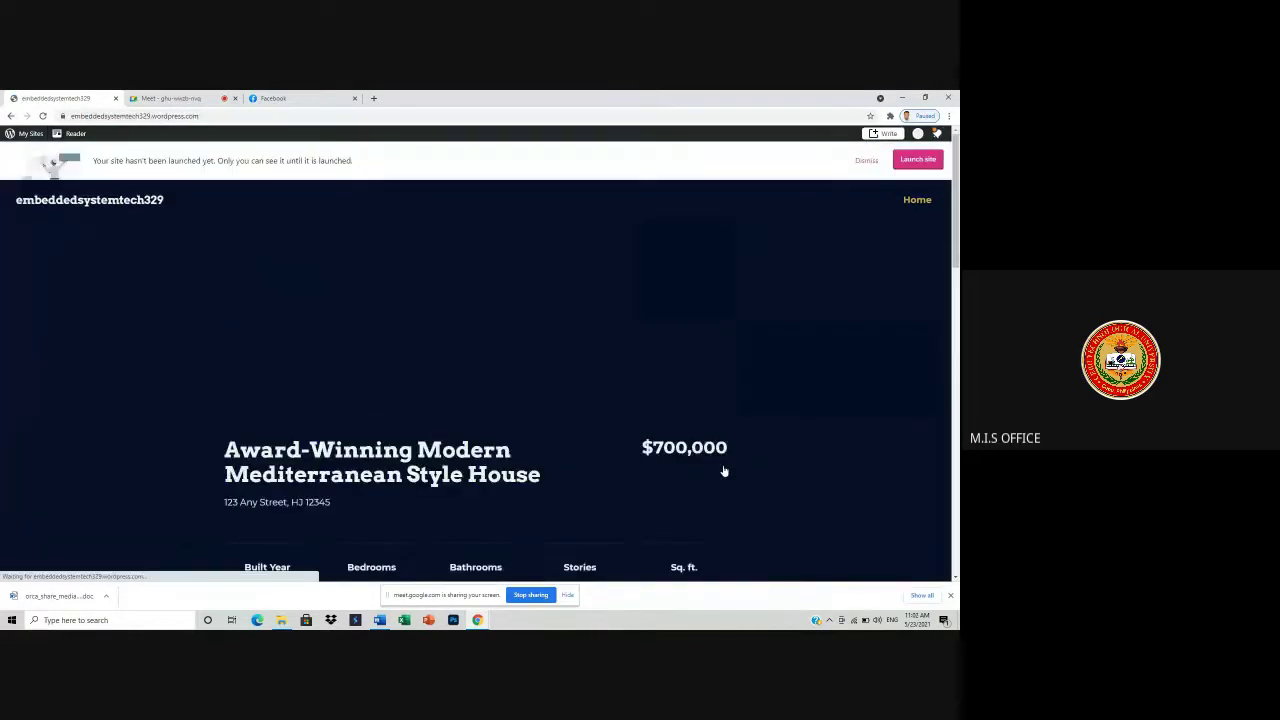
pyautogui.click(917, 160)
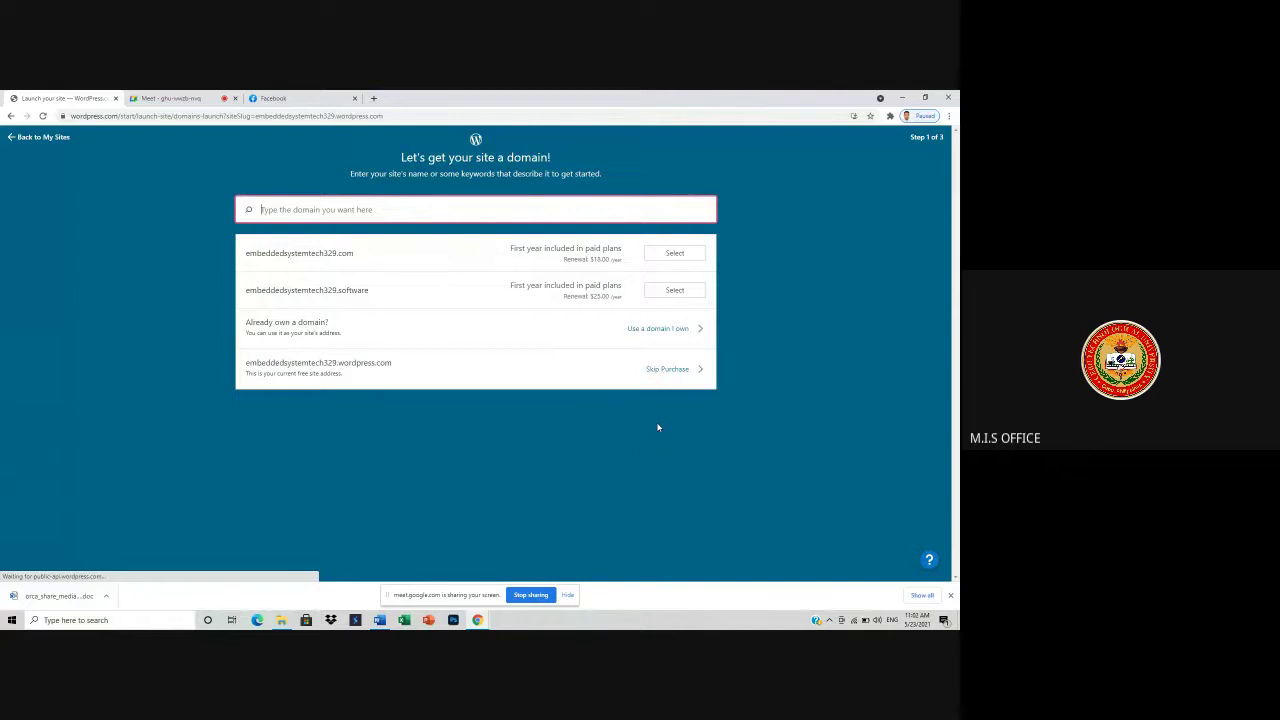
# - Skip the domain purchase, launch as a free site, then edit the homepage
pyautogui.click(676, 369)
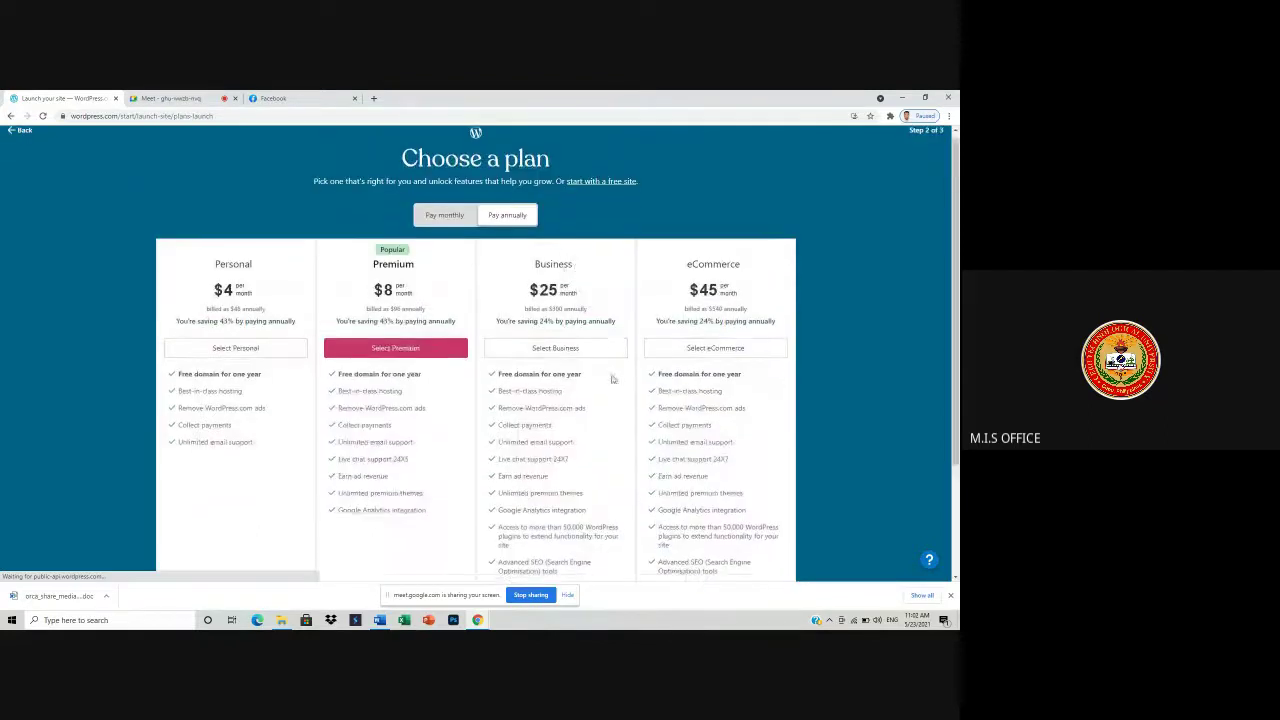
pyautogui.click(609, 189)
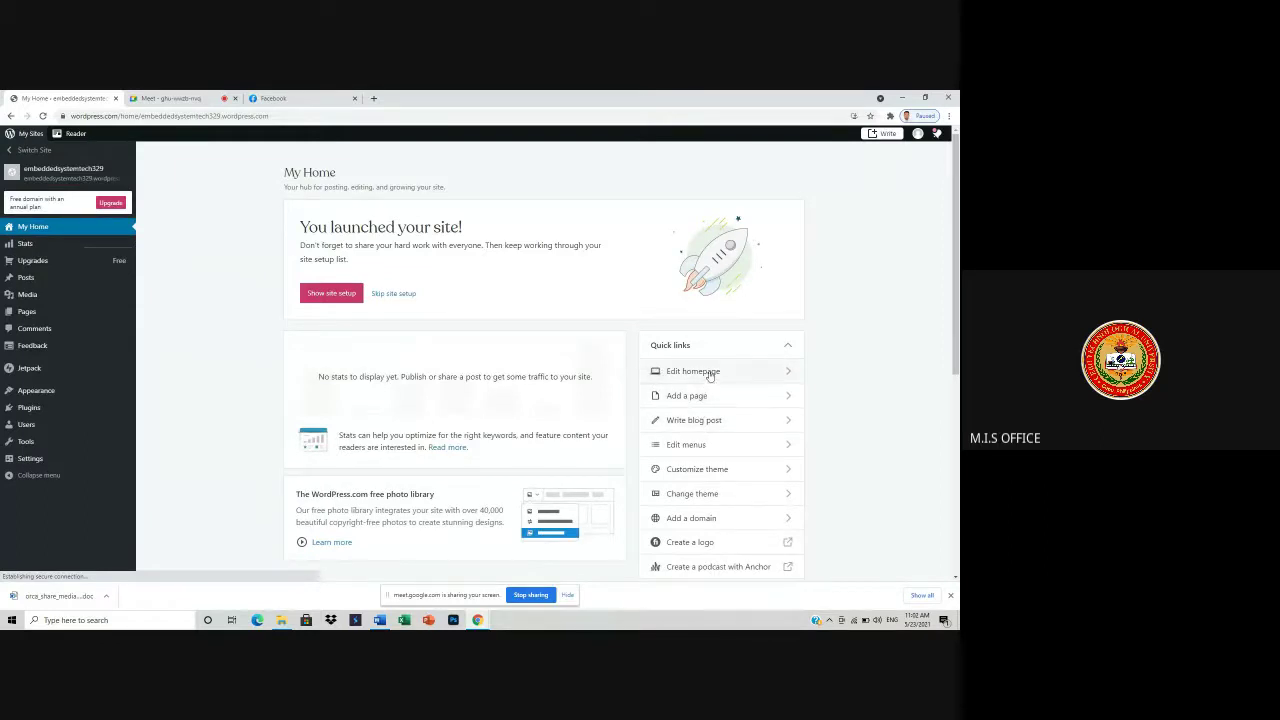
pyautogui.click(709, 375)
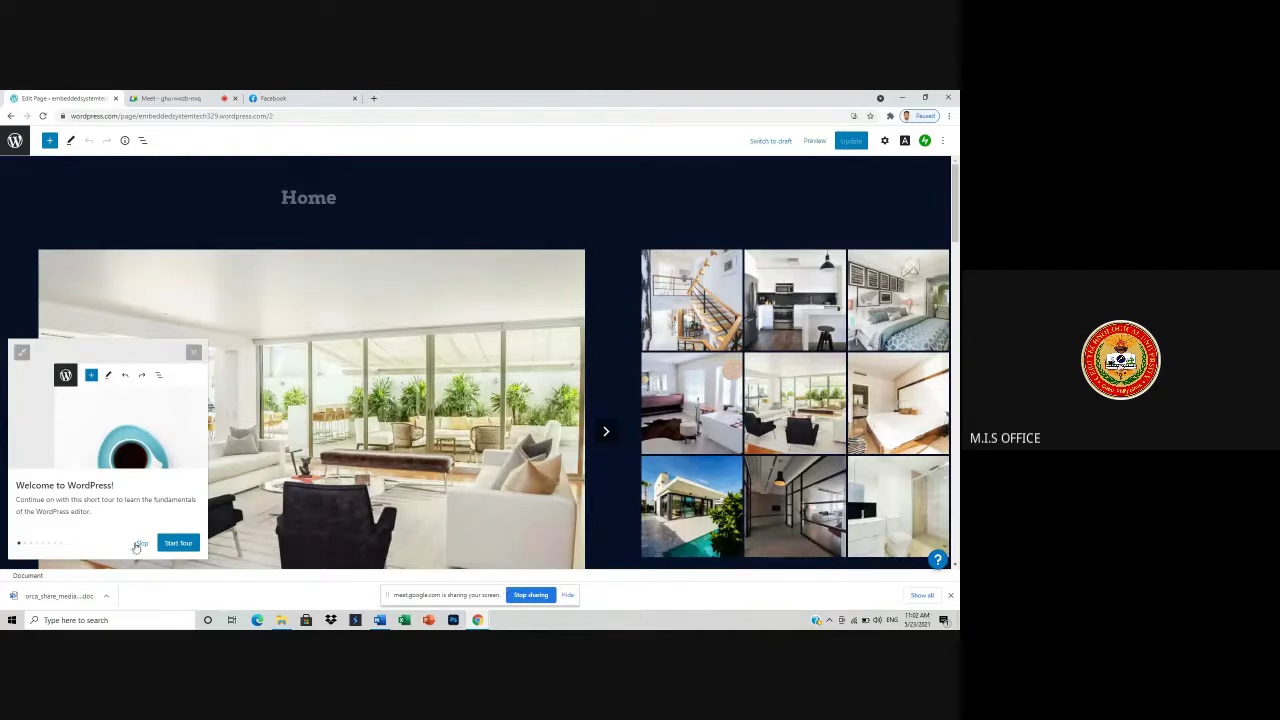
# - Dismiss the editor's welcome tour, preview the Home page, and open the live site in a new tab
pyautogui.click(141, 542)
pyautogui.scroll(-3, 418, 421)
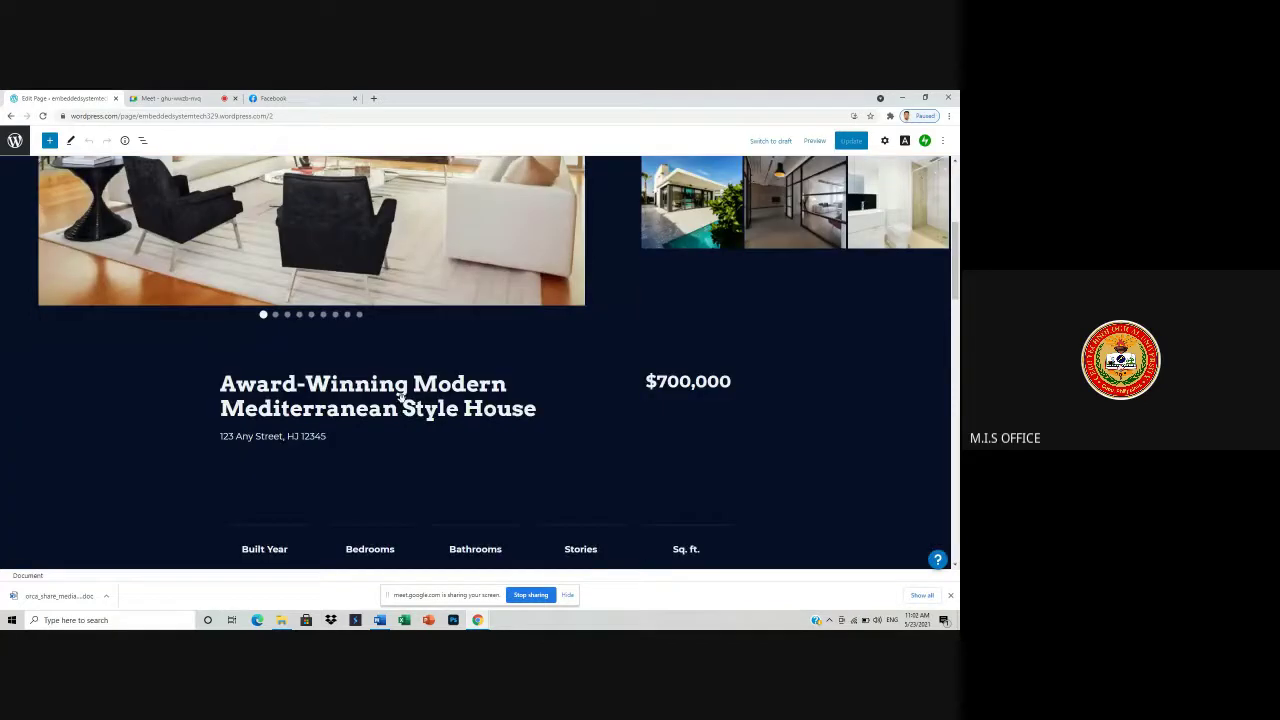
pyautogui.scroll(-5, 418, 421)
pyautogui.scroll(-5, 418, 421)
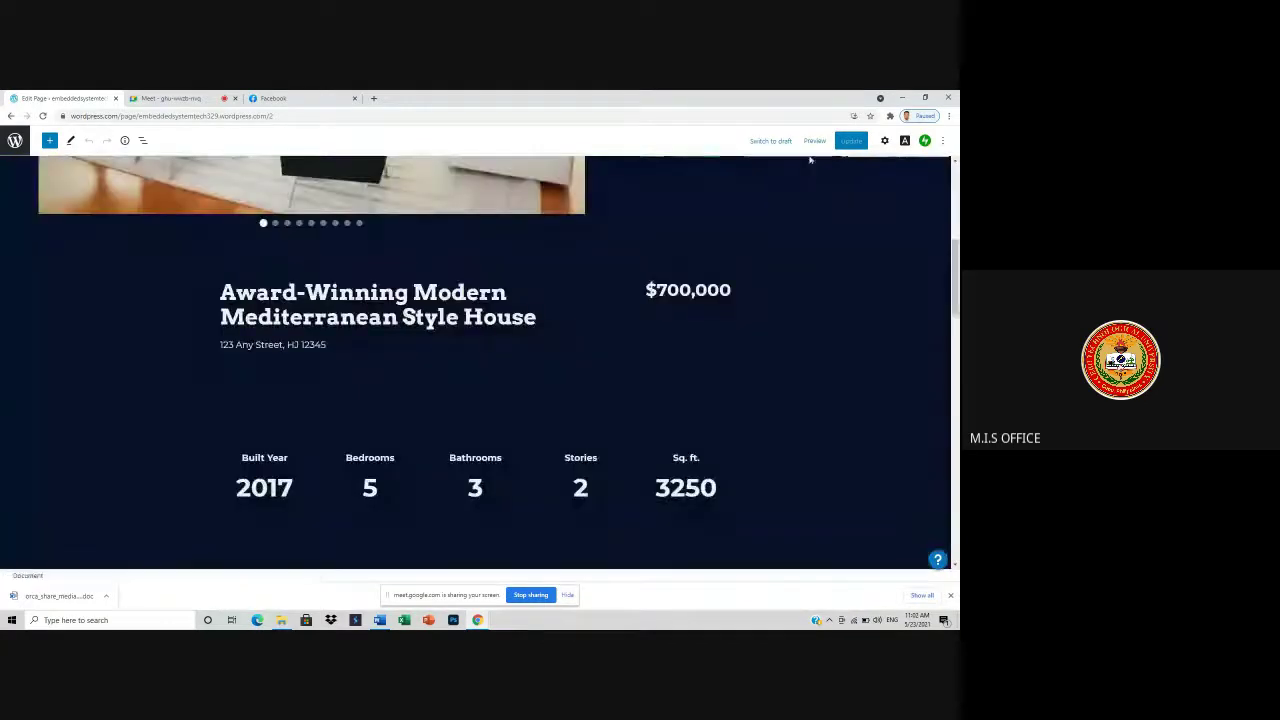
pyautogui.click(814, 141)
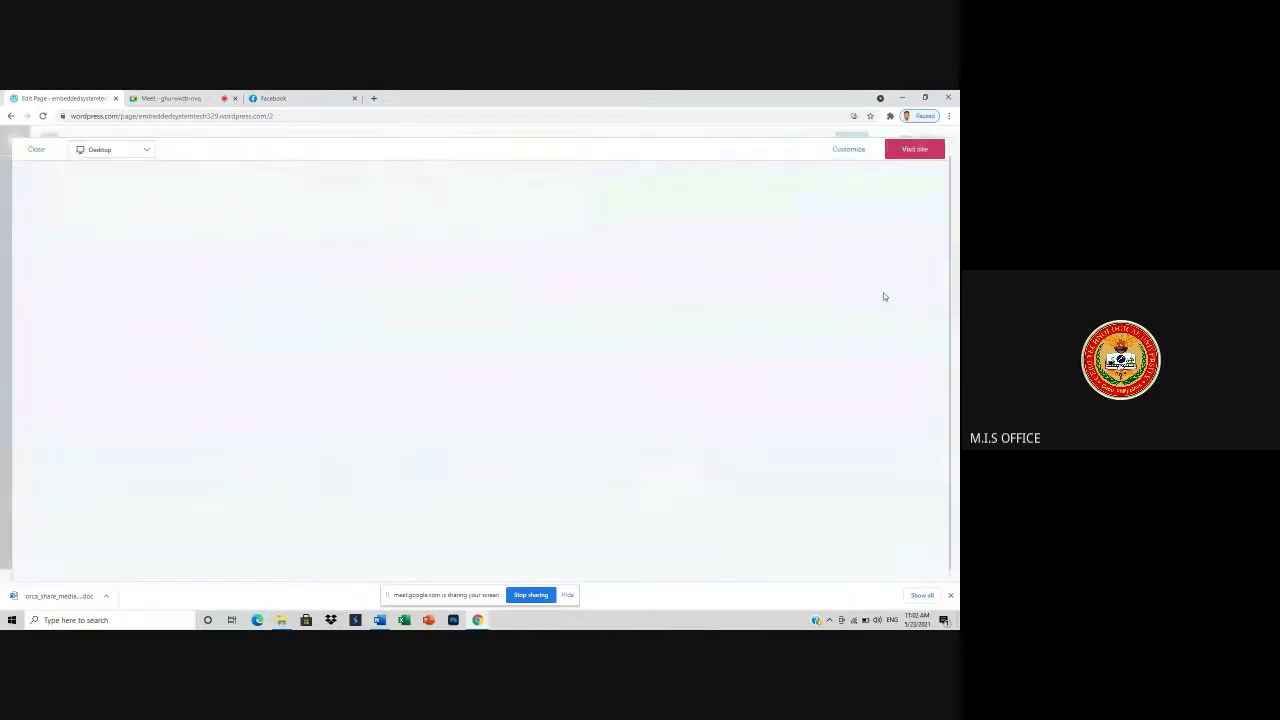
pyautogui.click(914, 149)
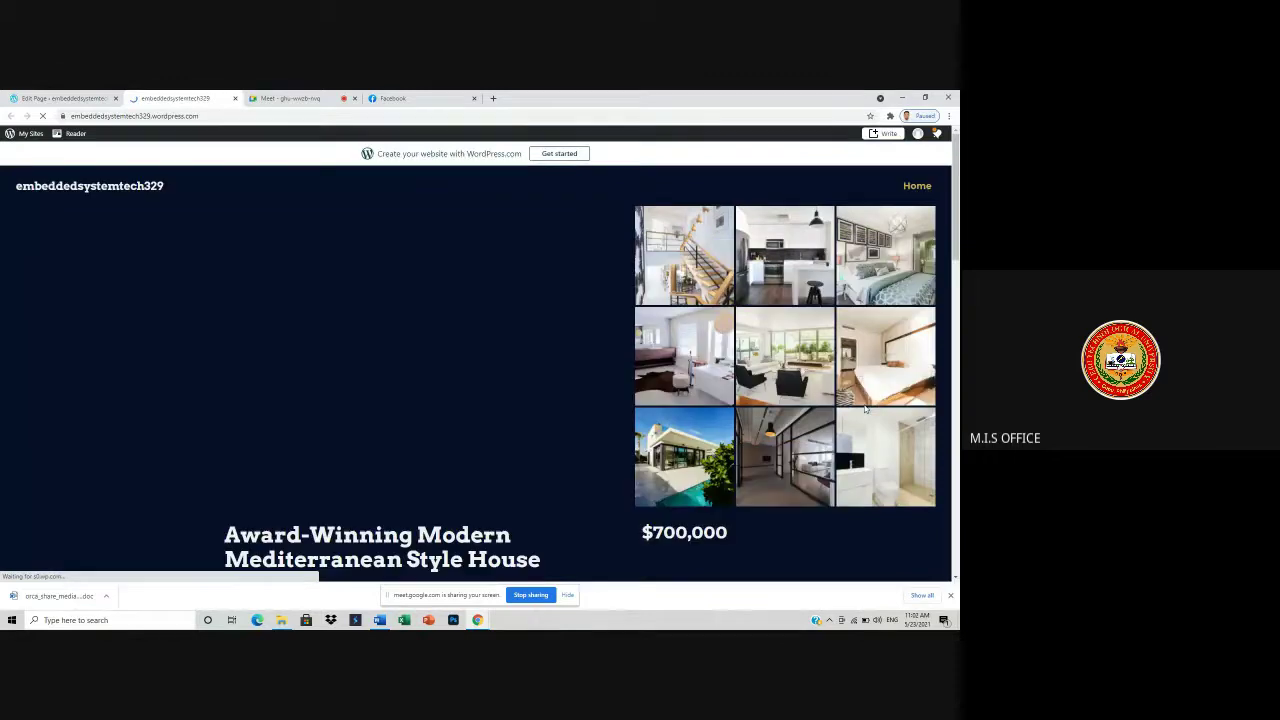
# - Scroll through the live real-estate site, check the Meet call, then go to the dashboard
pyautogui.scroll(-15, 740, 385)
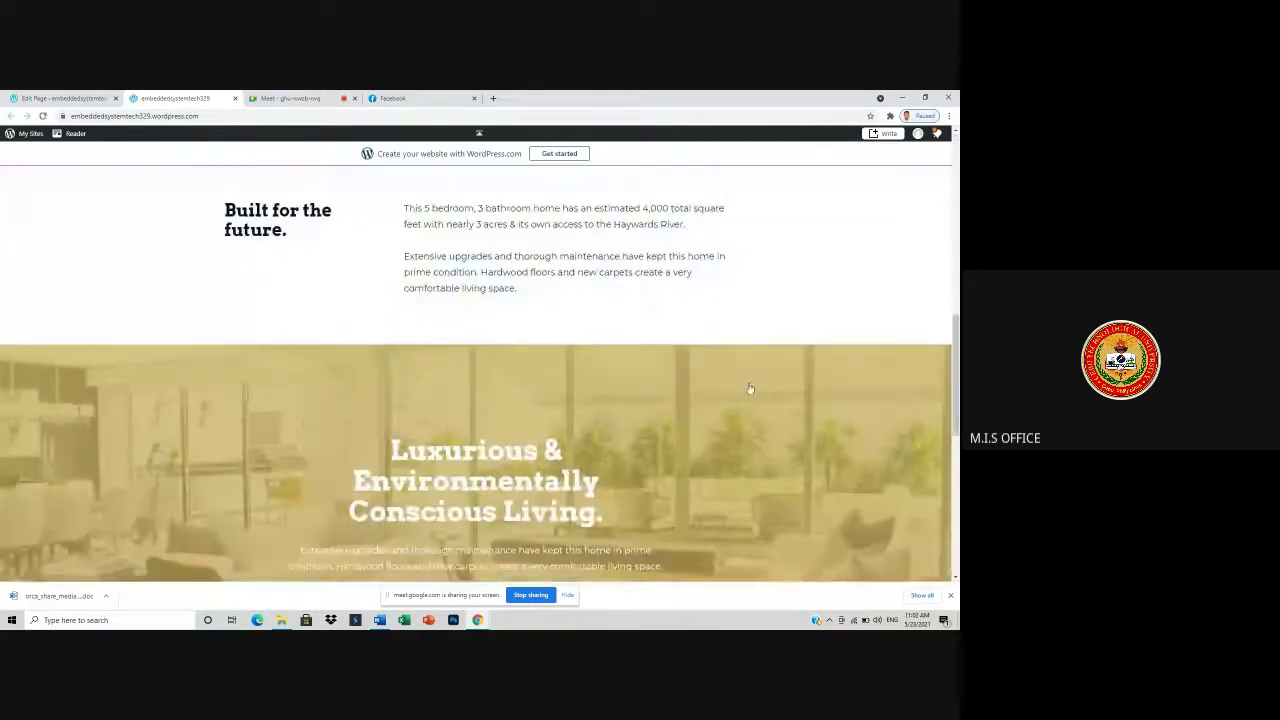
pyautogui.scroll(-3, 770, 395)
pyautogui.scroll(15, 700, 420)
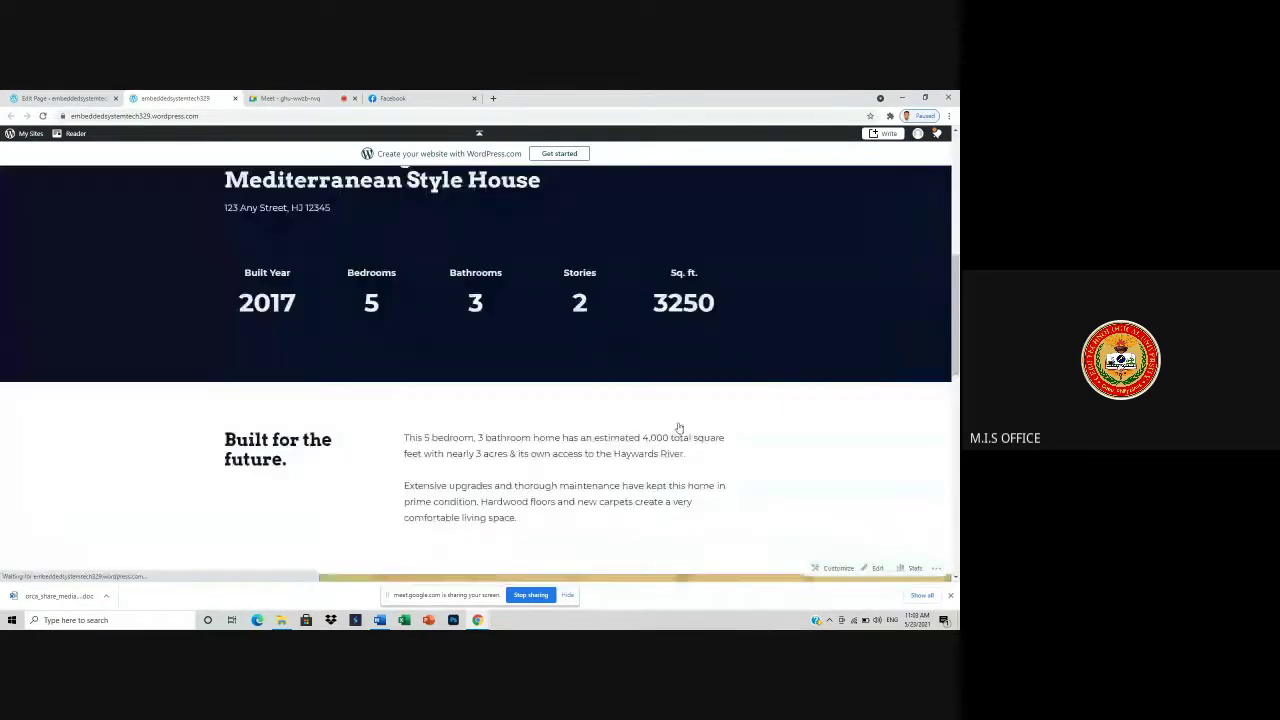
pyautogui.scroll(2, 671, 428)
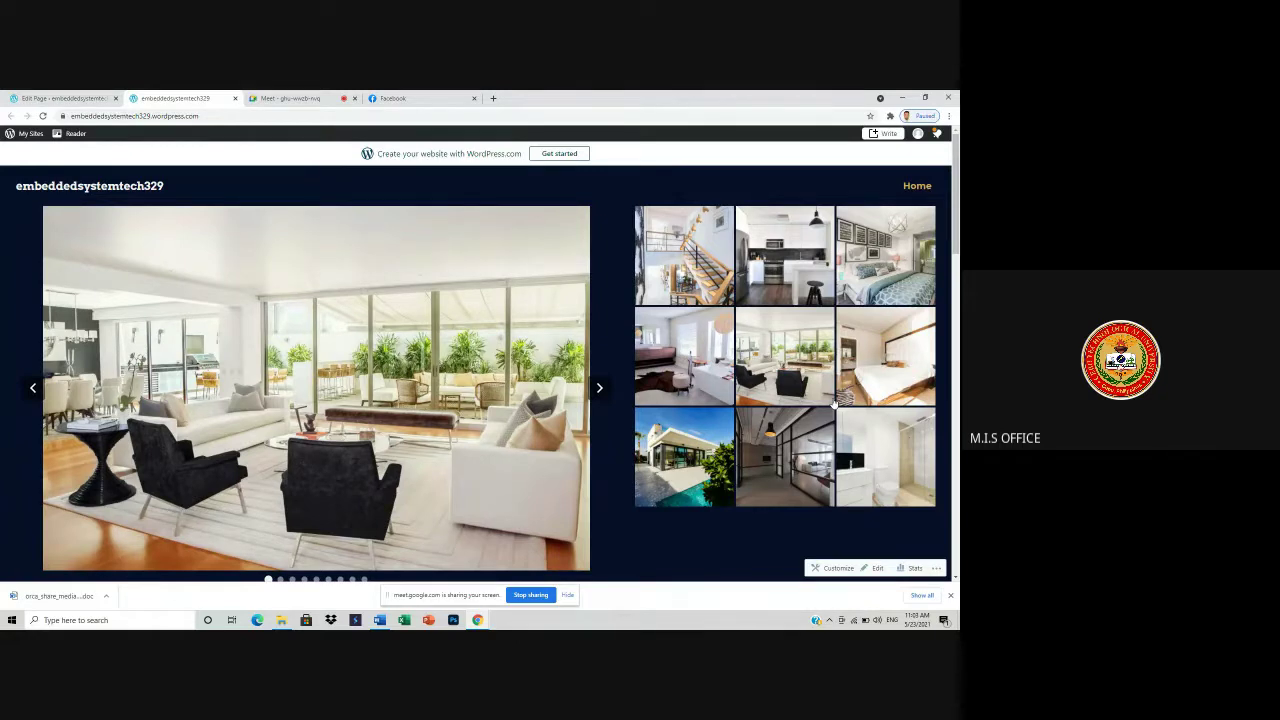
pyautogui.click(286, 99)
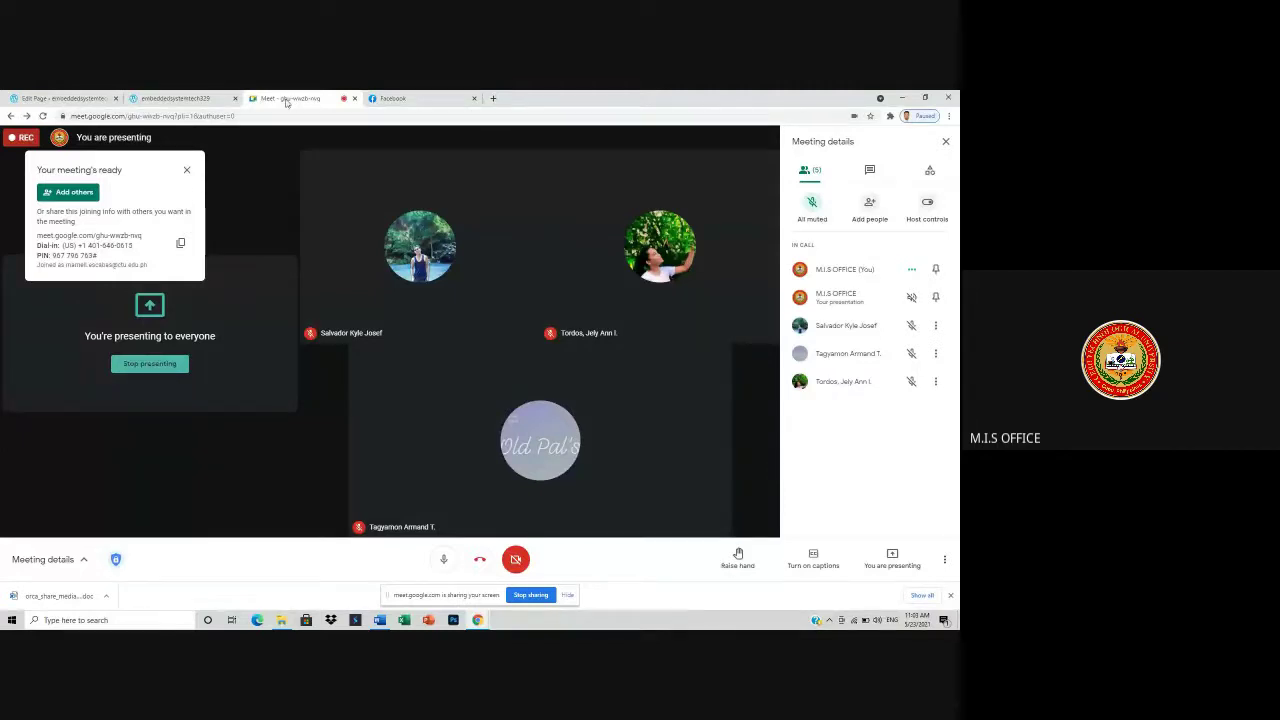
pyautogui.click(201, 98)
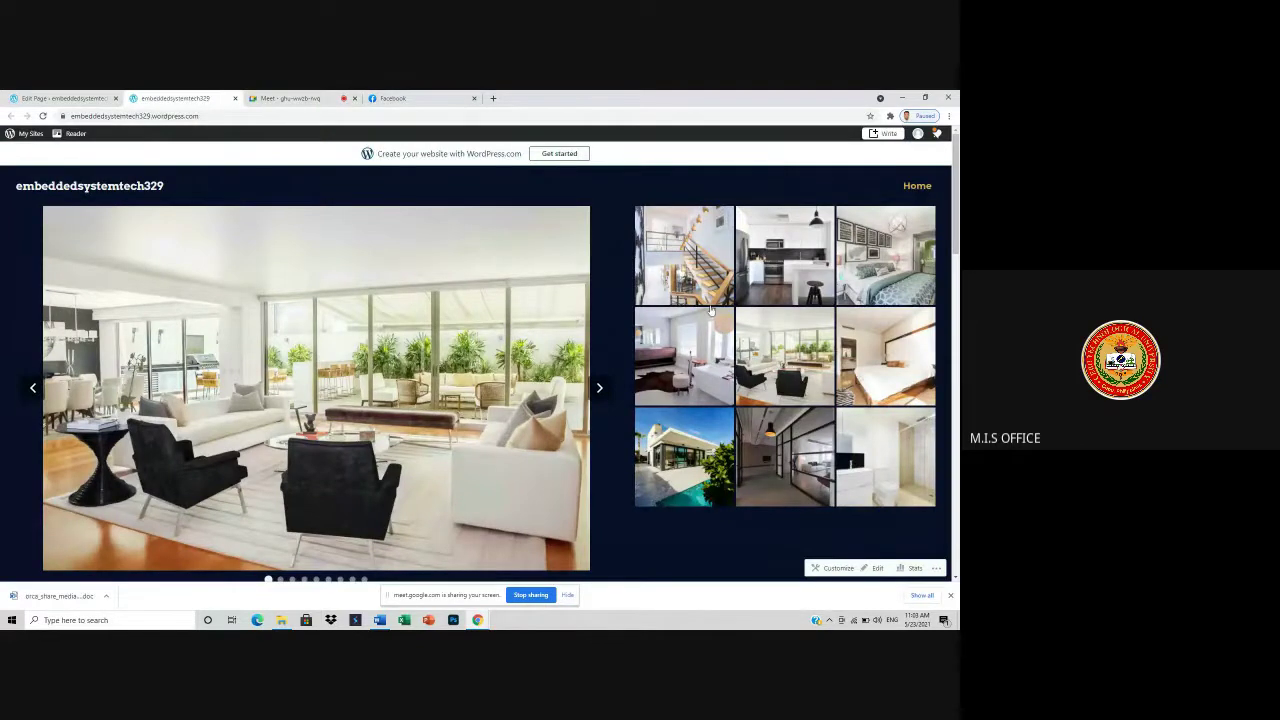
pyautogui.scroll(-3, 711, 311)
pyautogui.scroll(-3, 711, 311)
pyautogui.scroll(3, 703, 154)
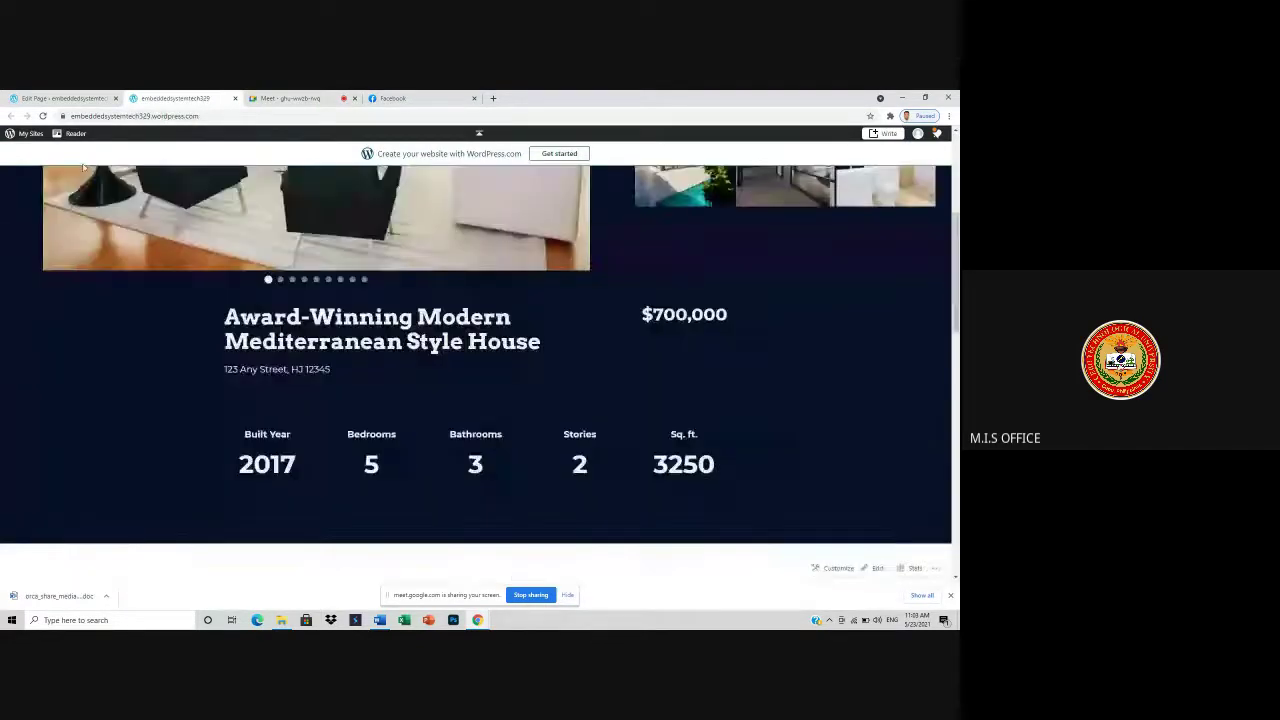
pyautogui.click(32, 134)
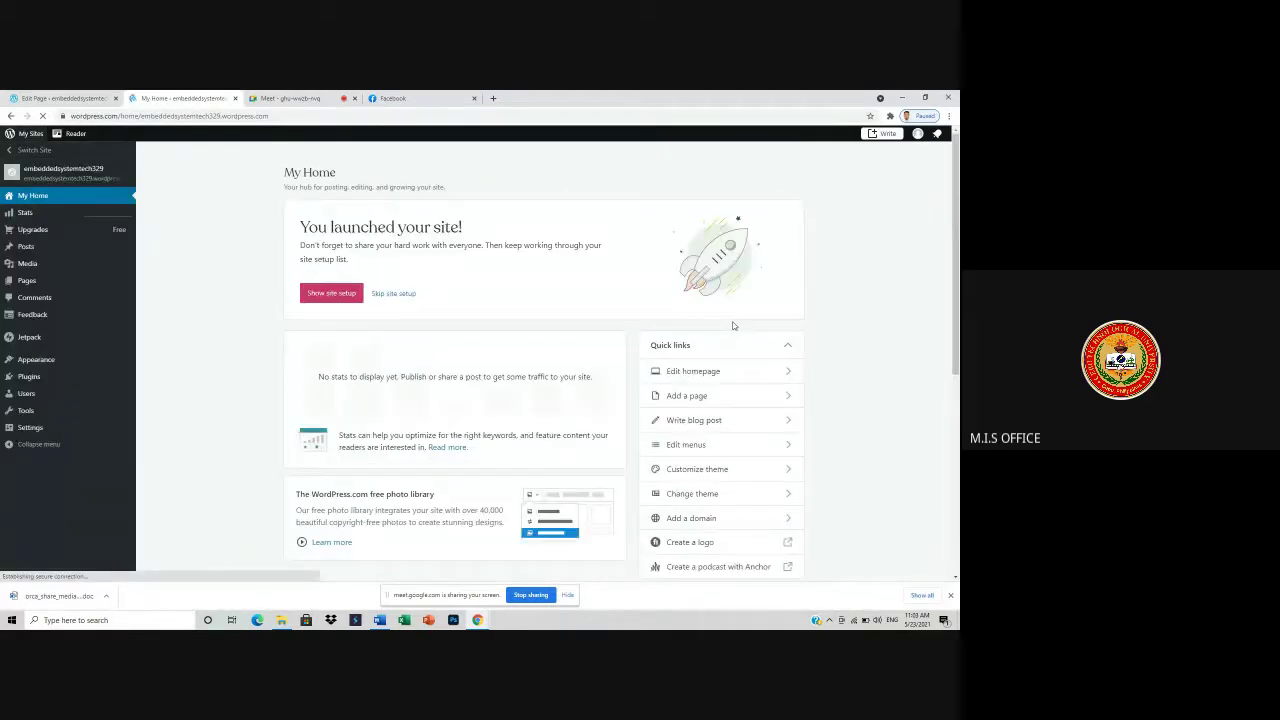
# - Edit the homepage, select the photo slideshow block, and open its image editing
pyautogui.click(690, 372)
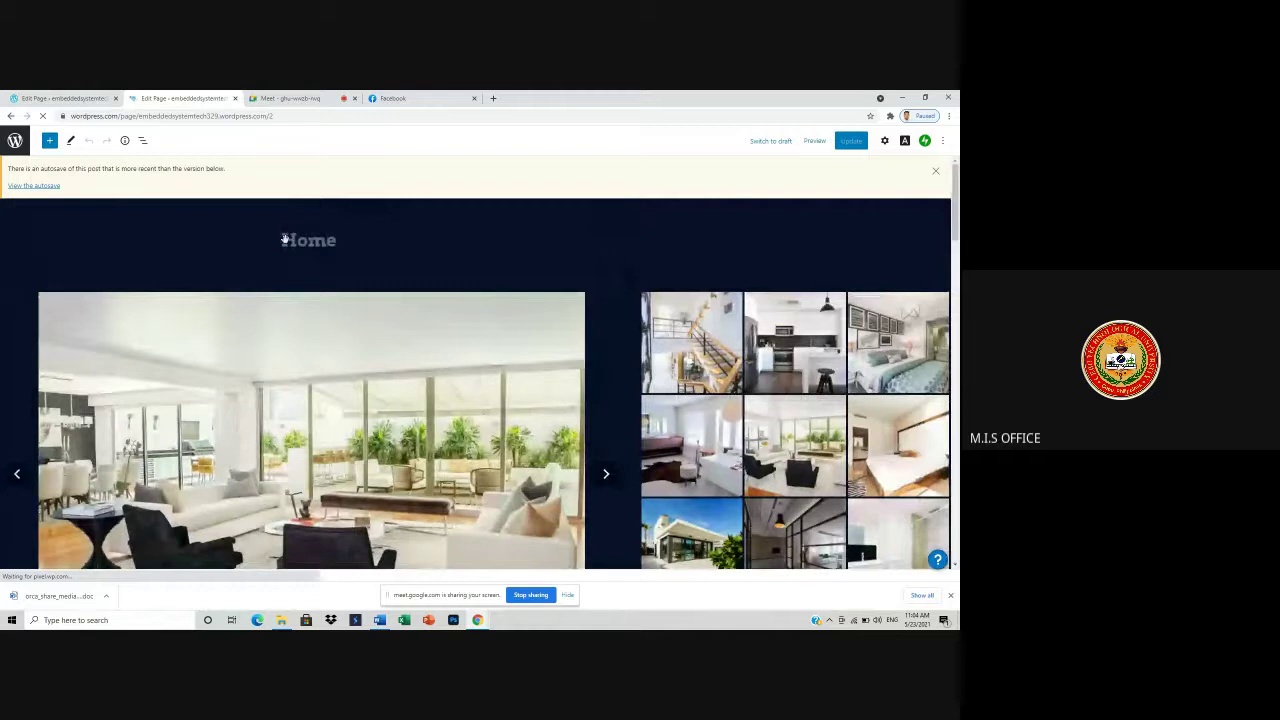
pyautogui.click(483, 289)
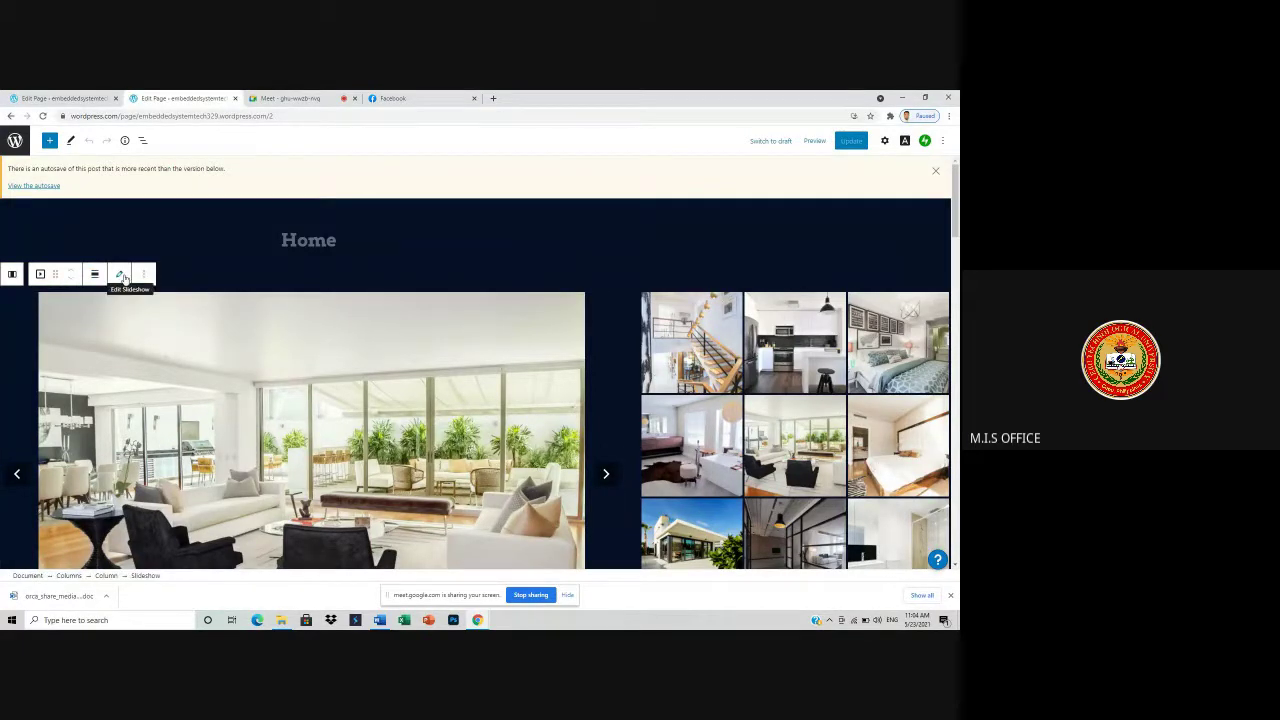
pyautogui.click(121, 276)
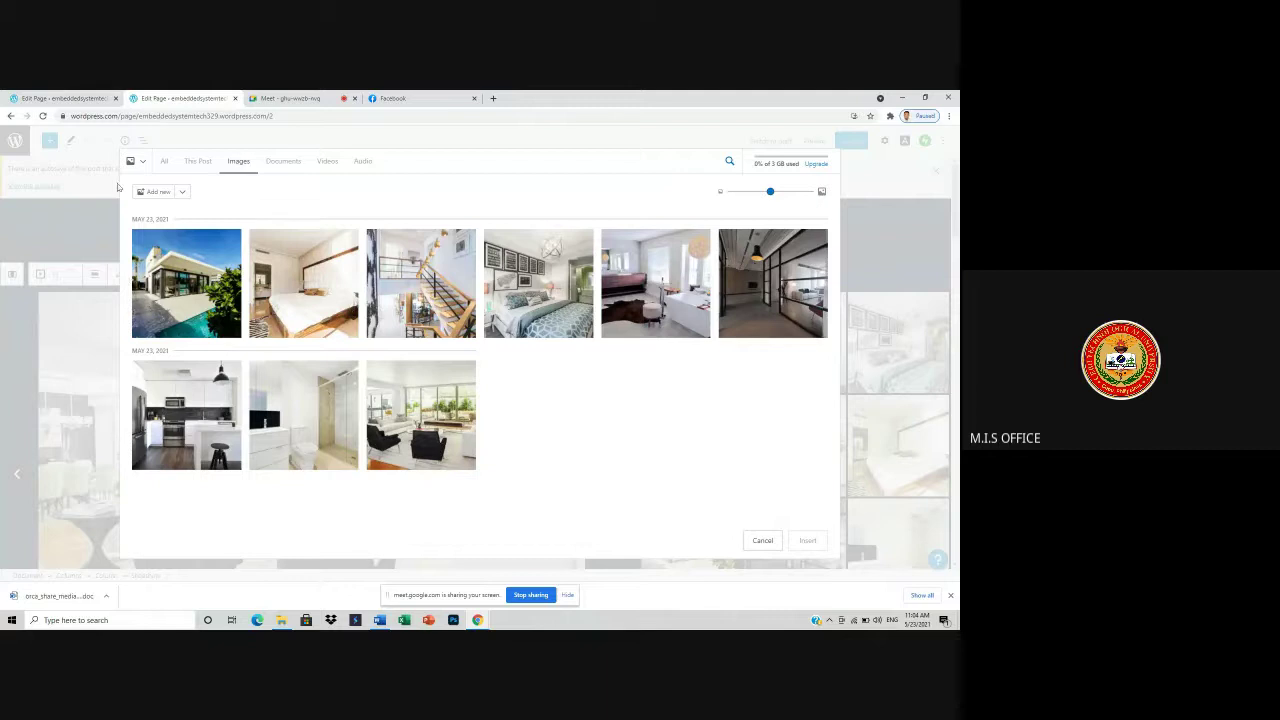
# - After checking the Meet call, delete the pool house image from the media library
pyautogui.click(313, 97)
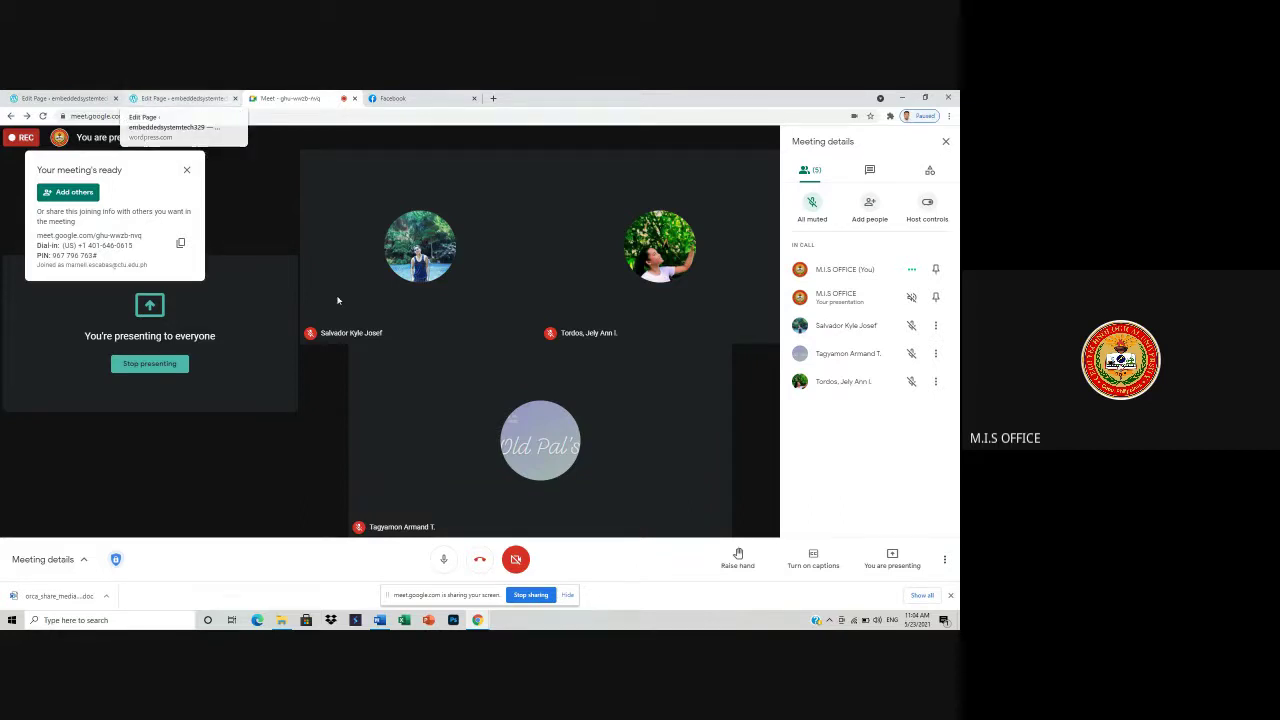
pyautogui.click(166, 97)
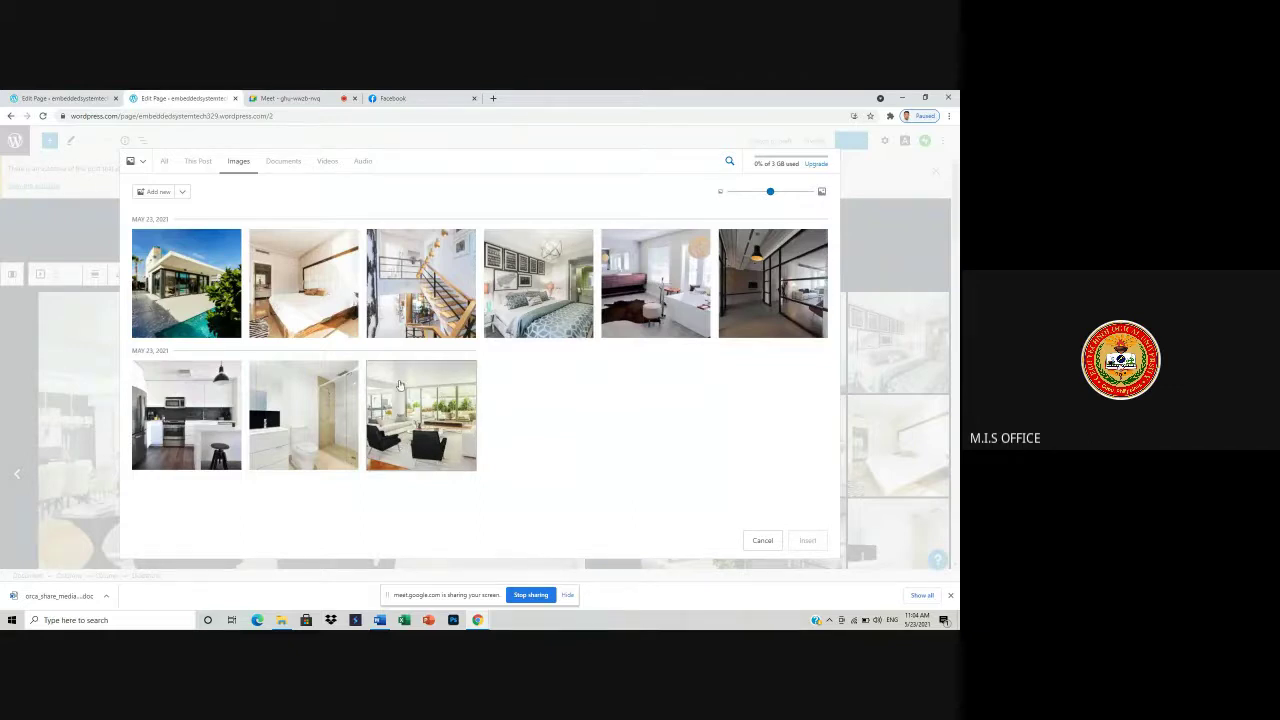
pyautogui.click(205, 305)
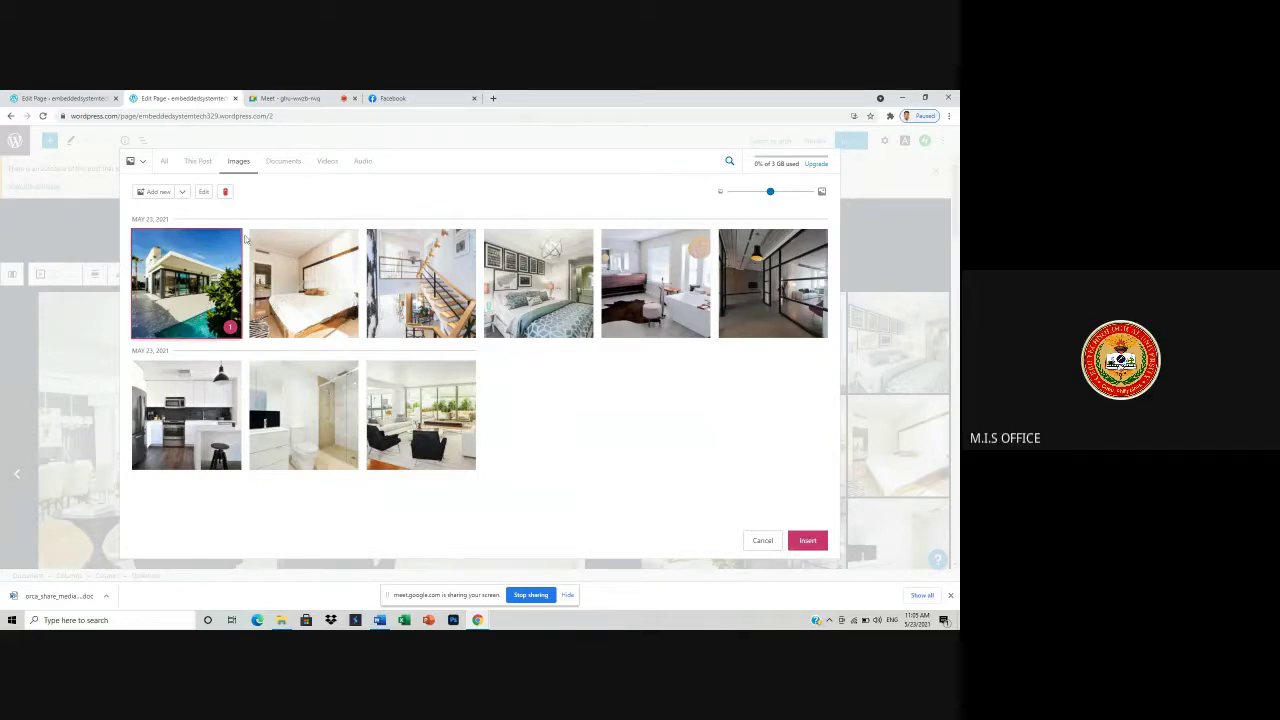
pyautogui.click(225, 192)
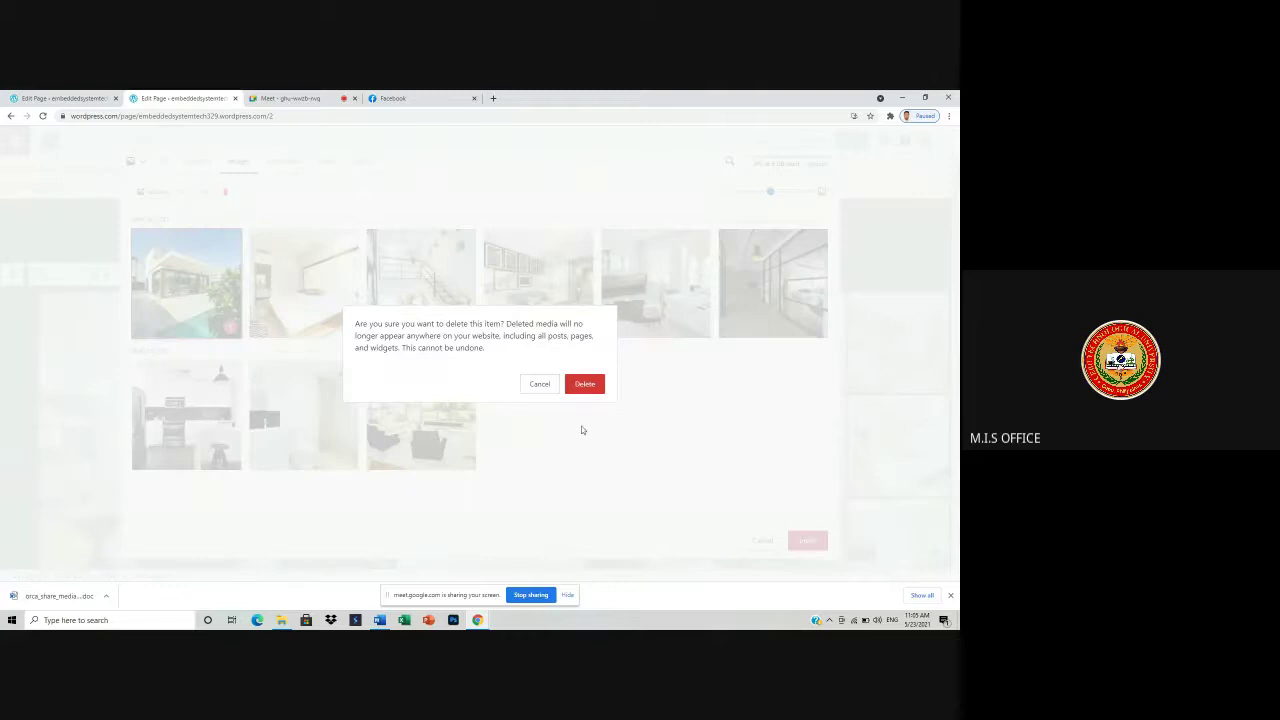
pyautogui.click(590, 386)
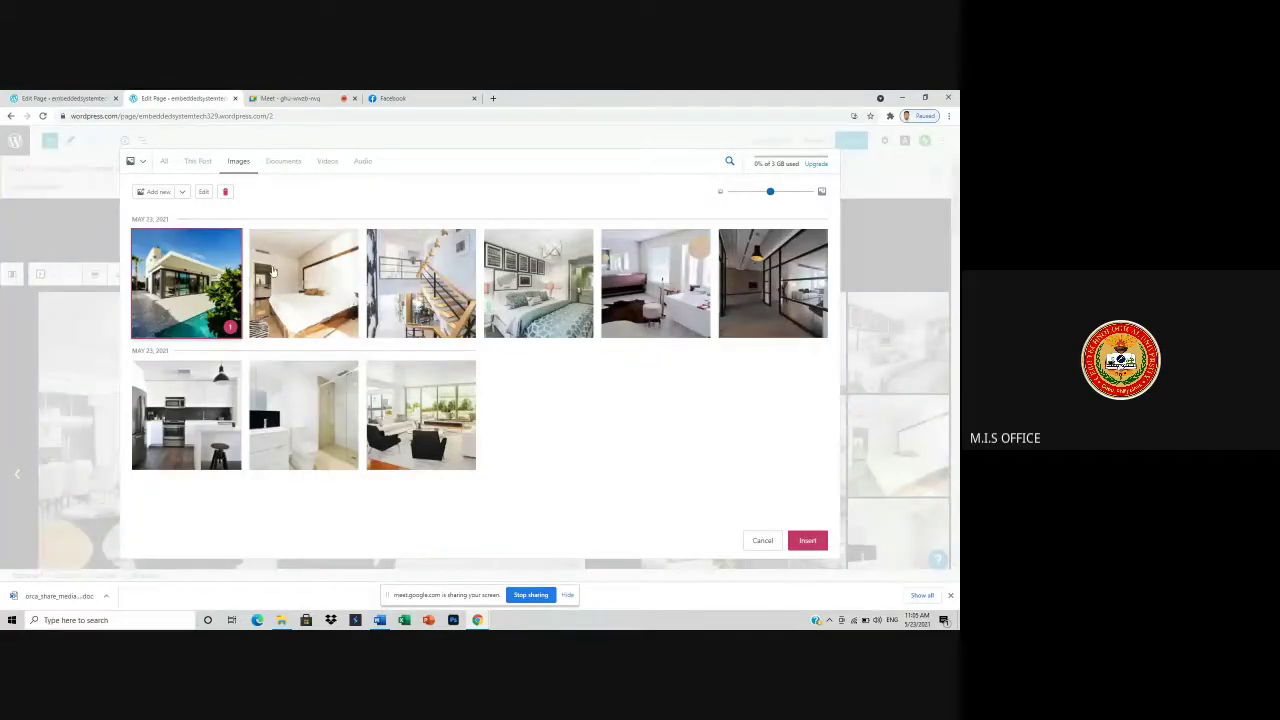
pyautogui.click(225, 192)
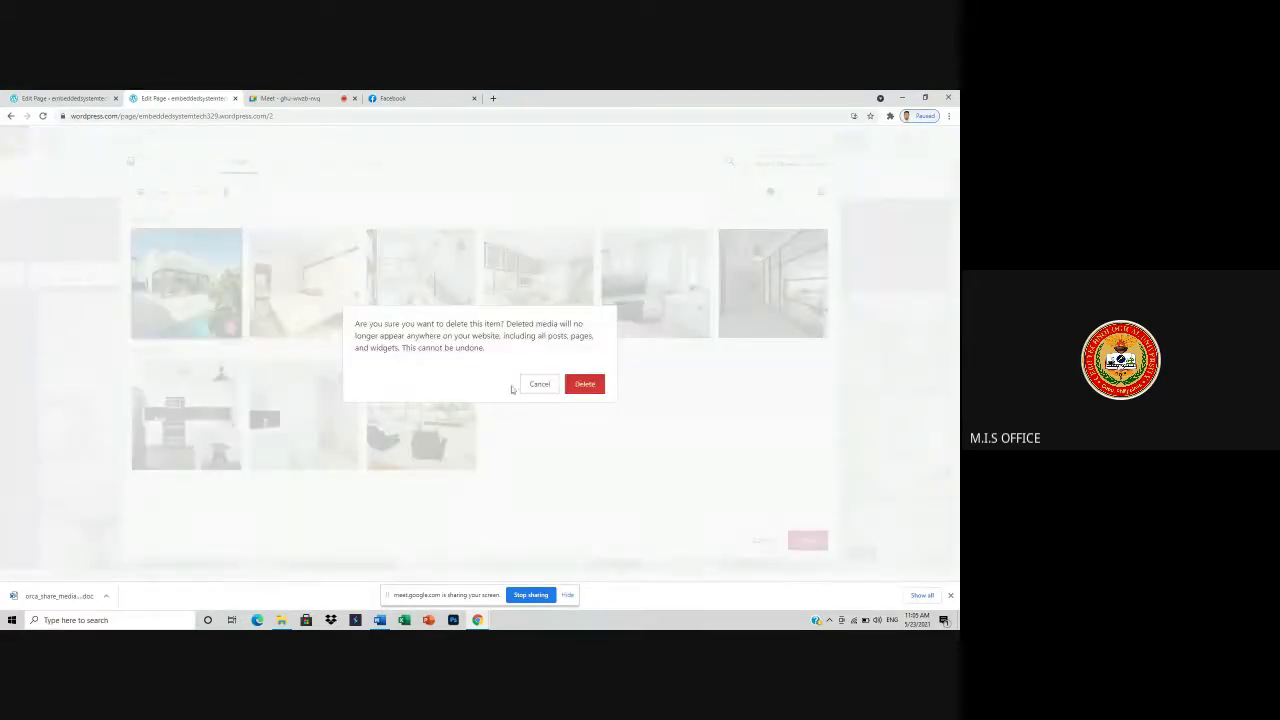
pyautogui.click(590, 386)
# - Select seven images (bedrooms, staircase, glass-walled room, living room, bathroom and another) and delete them
pyautogui.click(304, 295)
pyautogui.click(421, 300)
pyautogui.click(538, 300)
pyautogui.click(663, 310)
pyautogui.click(762, 303)
pyautogui.click(304, 425)
pyautogui.click(233, 417)
pyautogui.click(224, 193)
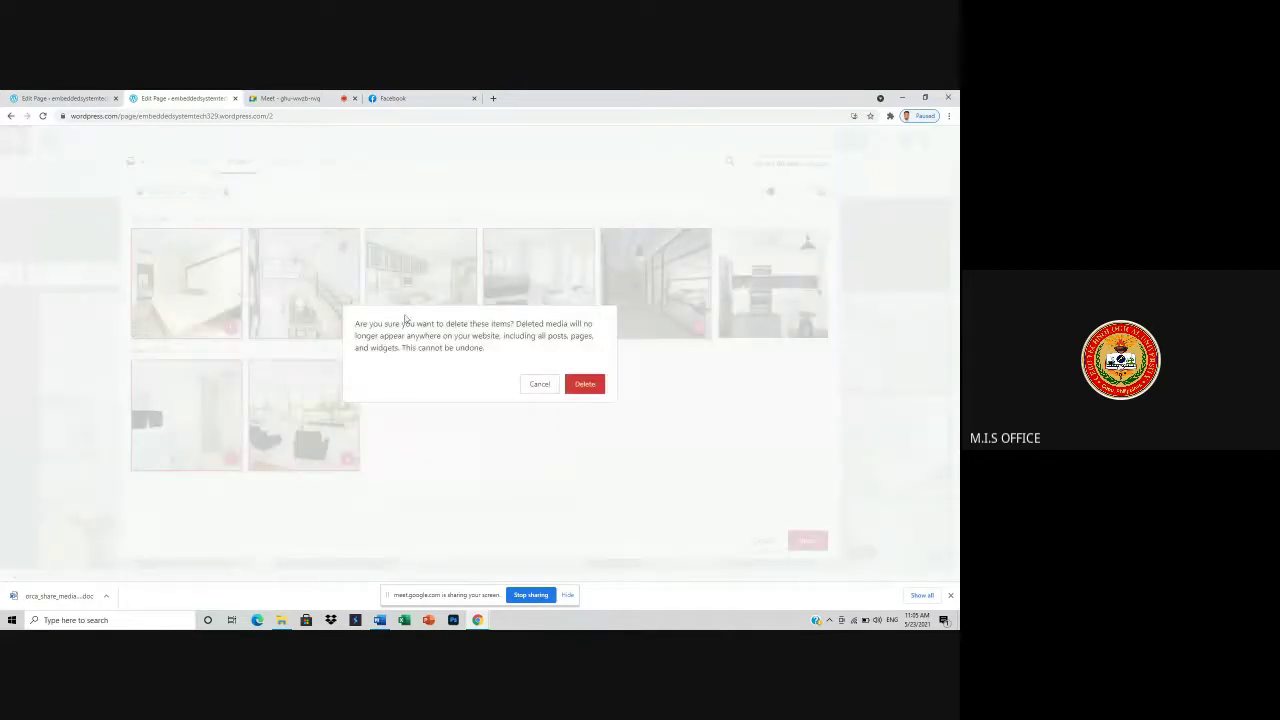
pyautogui.click(598, 385)
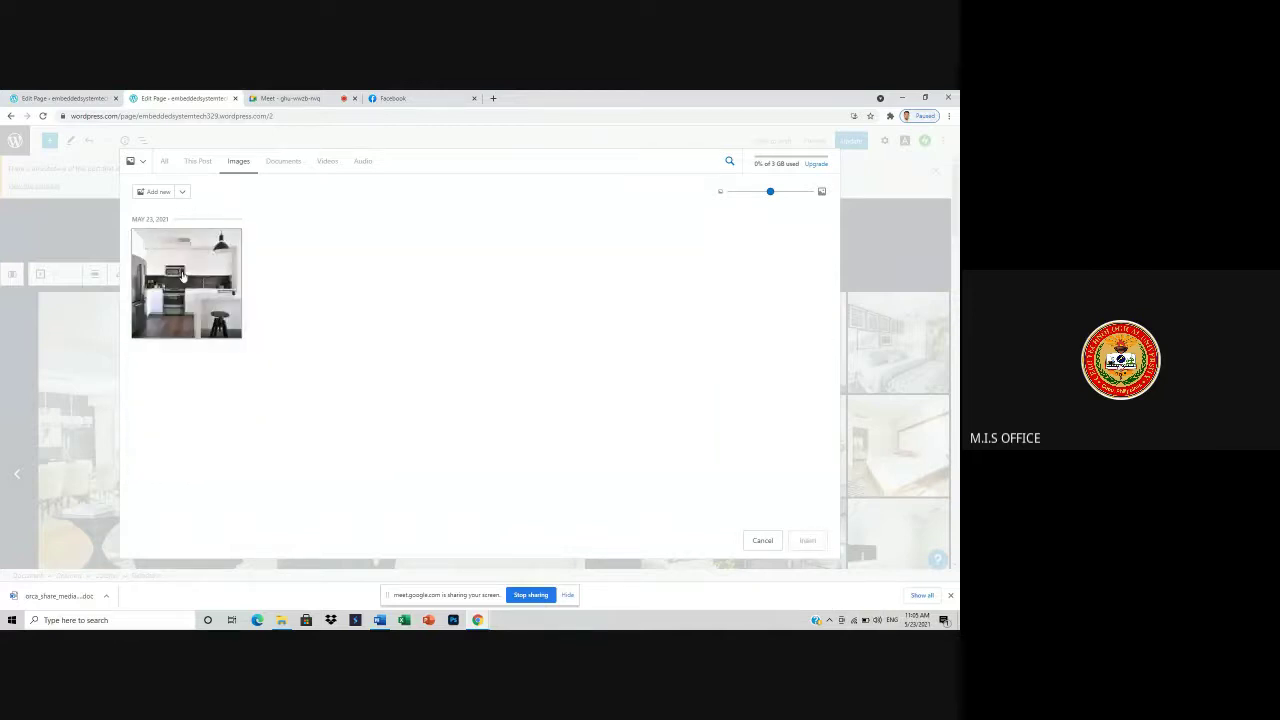
# - Select and delete the last remaining kitchen image
pyautogui.click(176, 263)
pyautogui.click(226, 194)
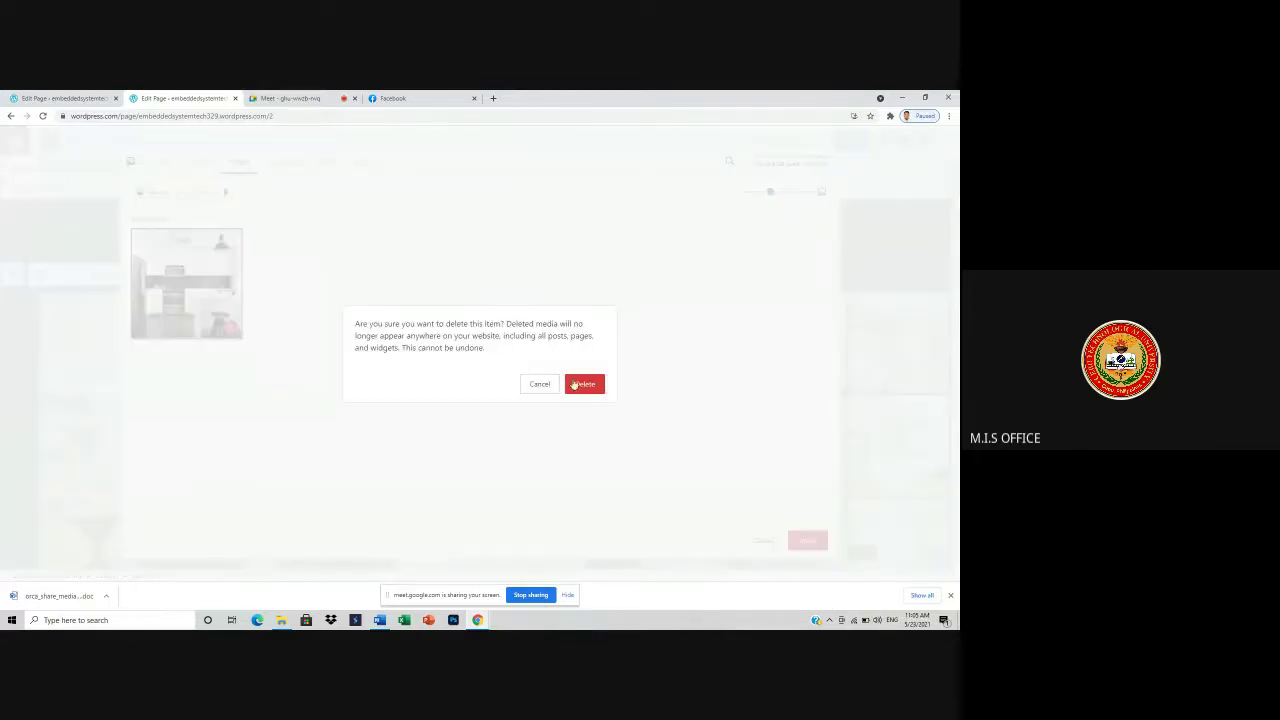
pyautogui.click(574, 386)
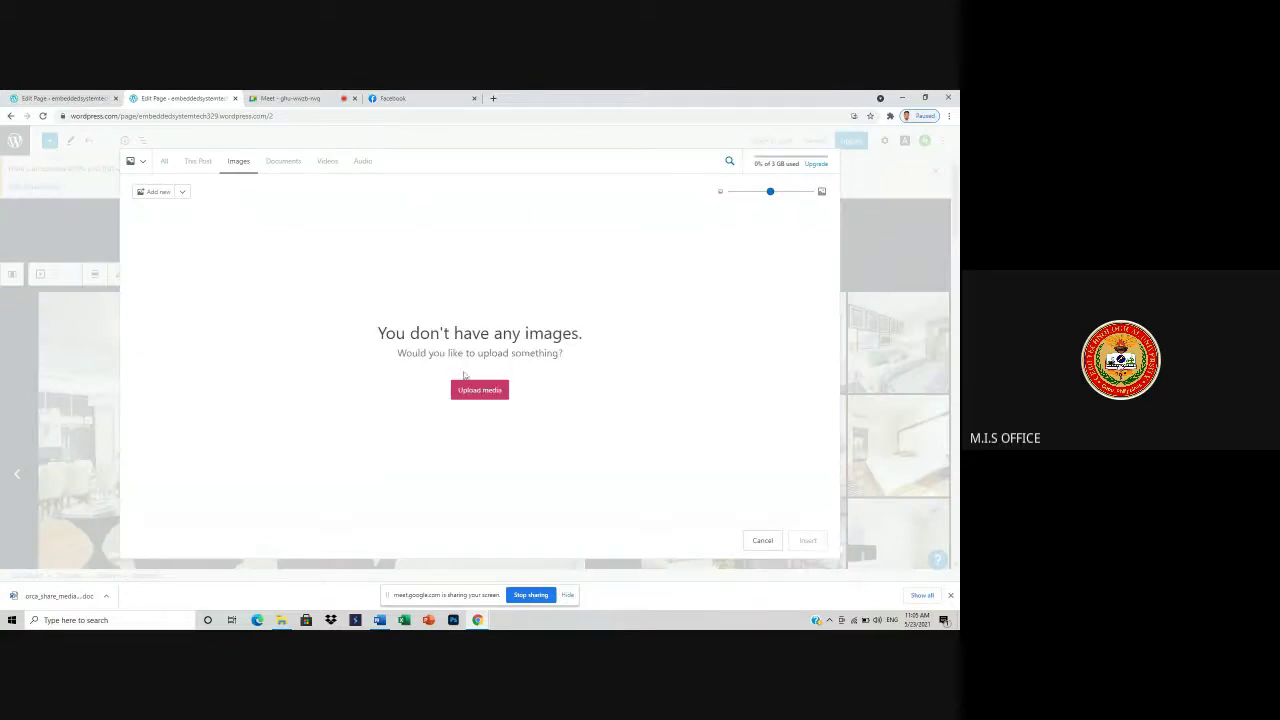
# - Start an upload from the computer and browse the Pictures folder
pyautogui.click(486, 392)
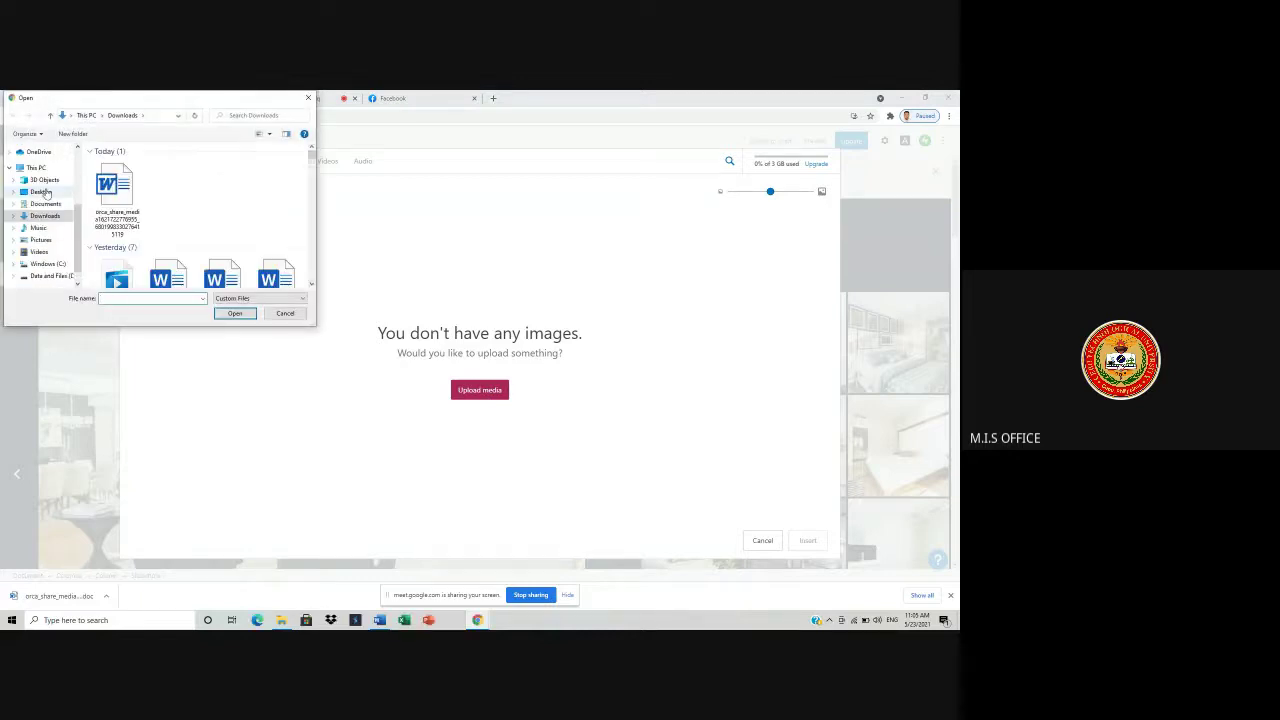
pyautogui.click(41, 240)
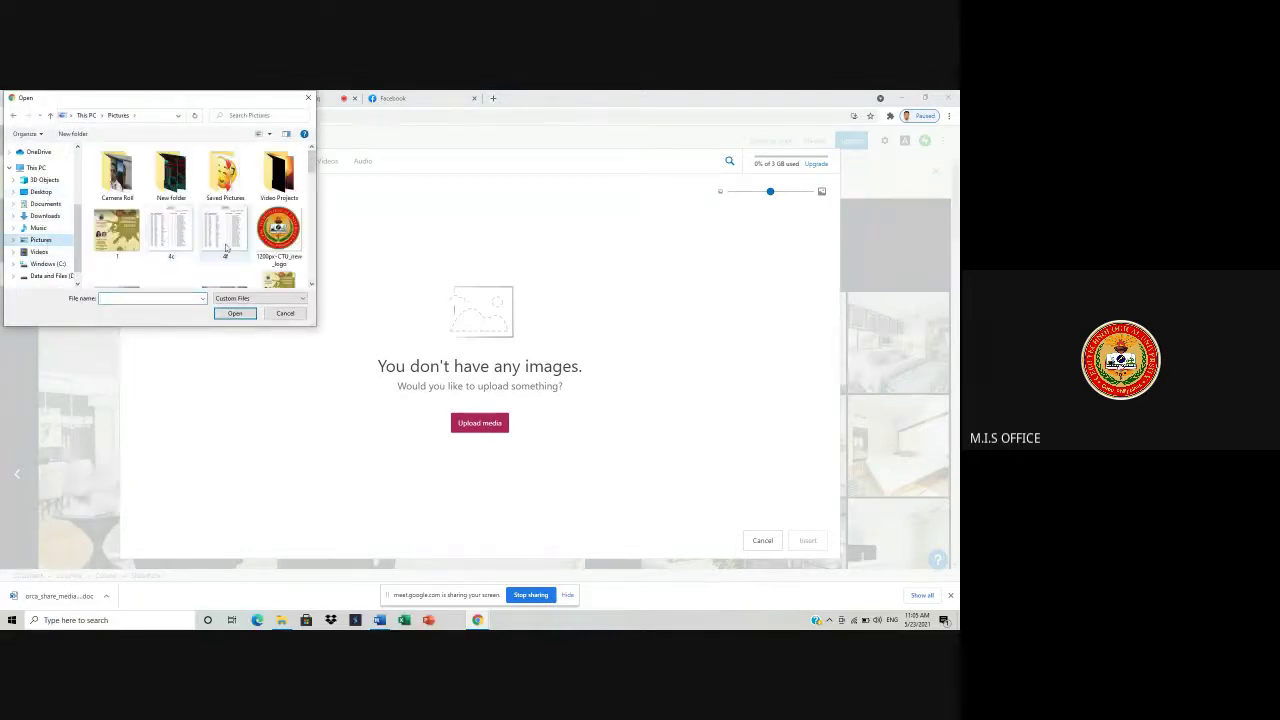
pyautogui.scroll(-5, 226, 247)
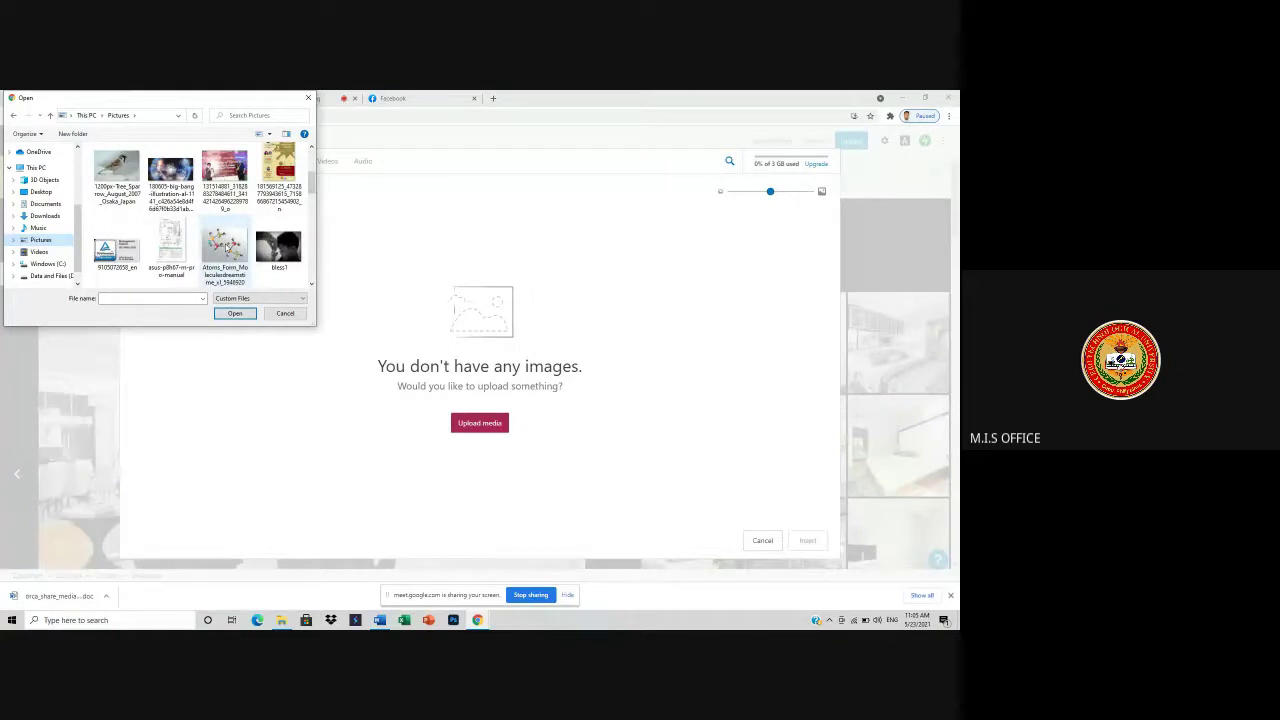
pyautogui.scroll(-3, 226, 247)
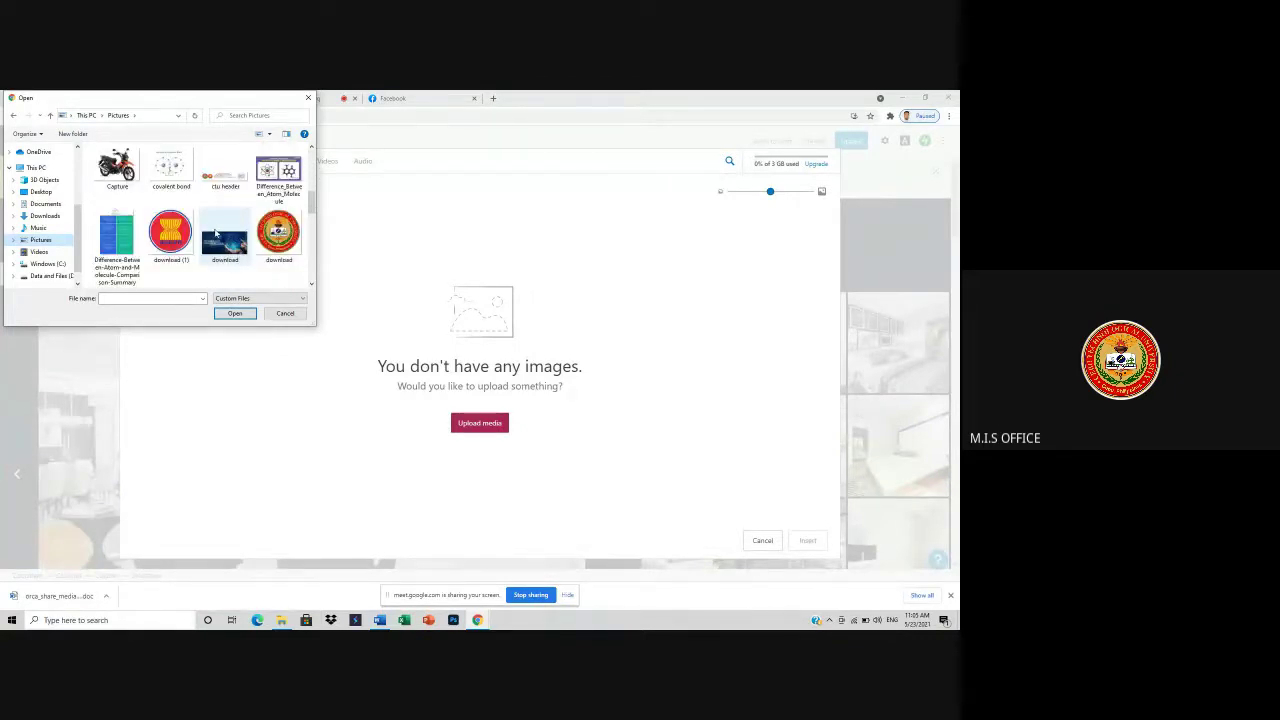
pyautogui.scroll(-3, 215, 233)
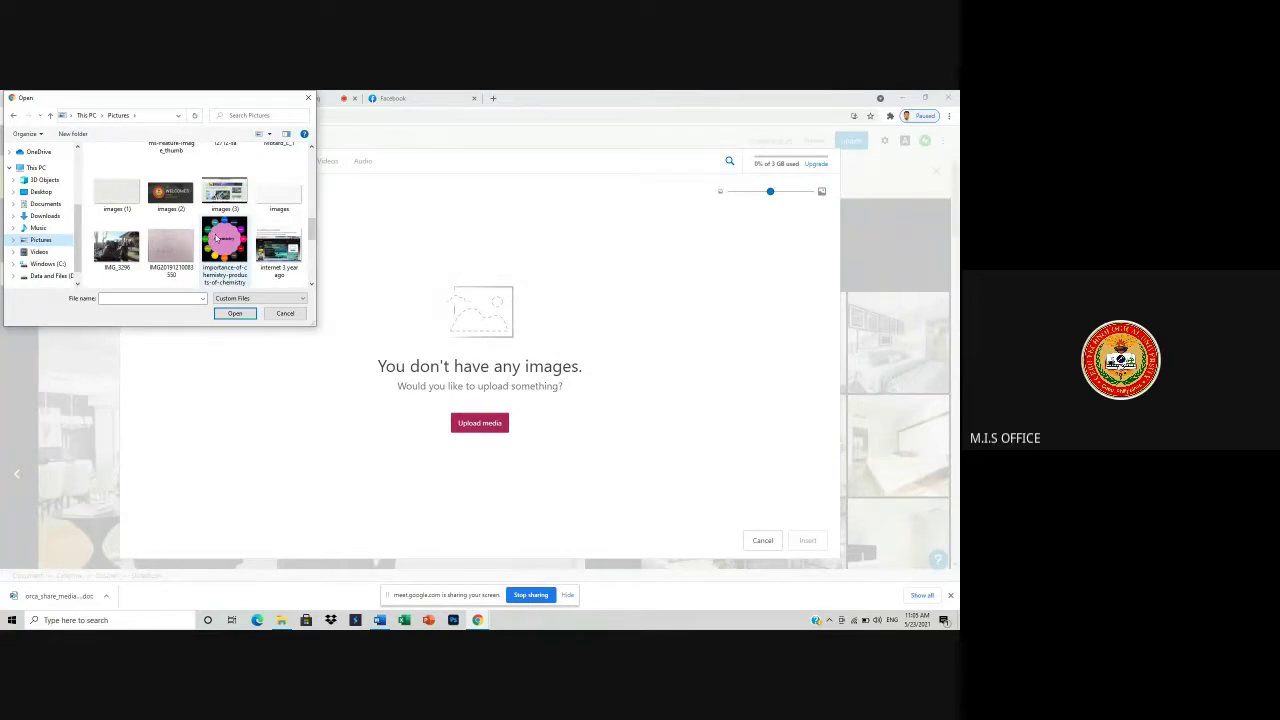
pyautogui.scroll(-3, 214, 245)
pyautogui.scroll(6, 210, 265)
pyautogui.scroll(-2, 168, 265)
pyautogui.scroll(2, 168, 265)
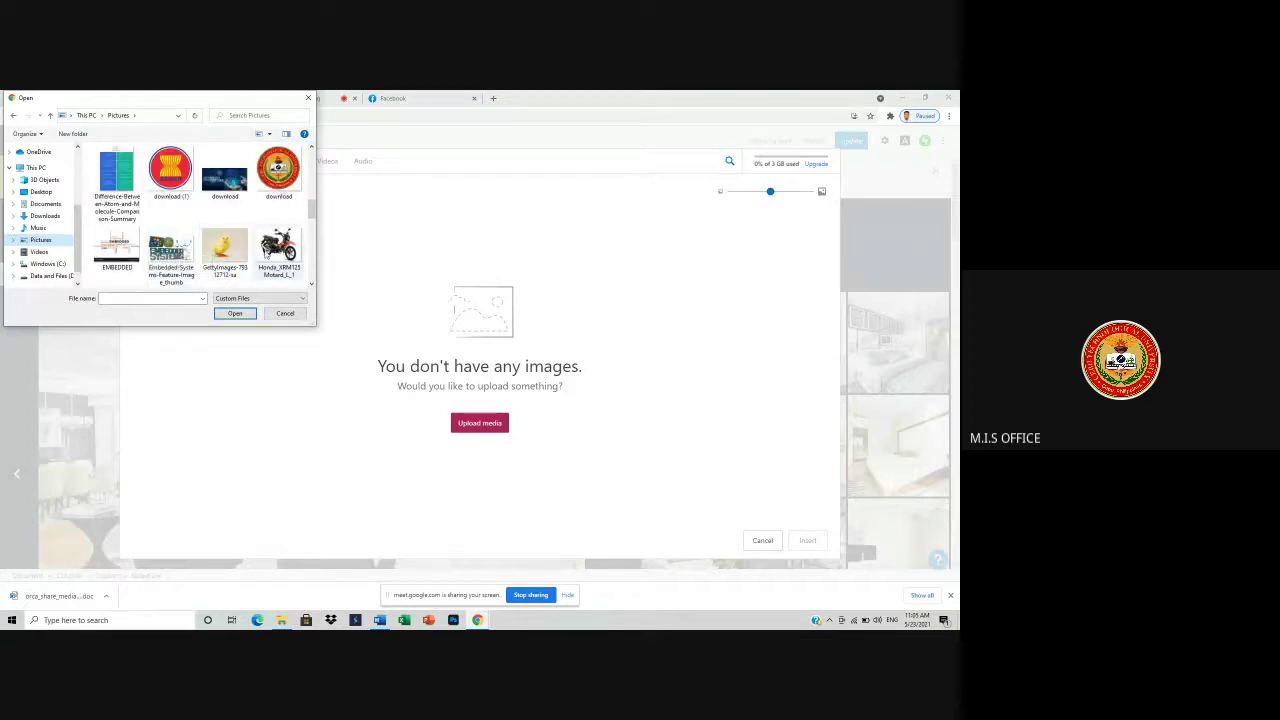
pyautogui.hotkey('ctrl', 'a')
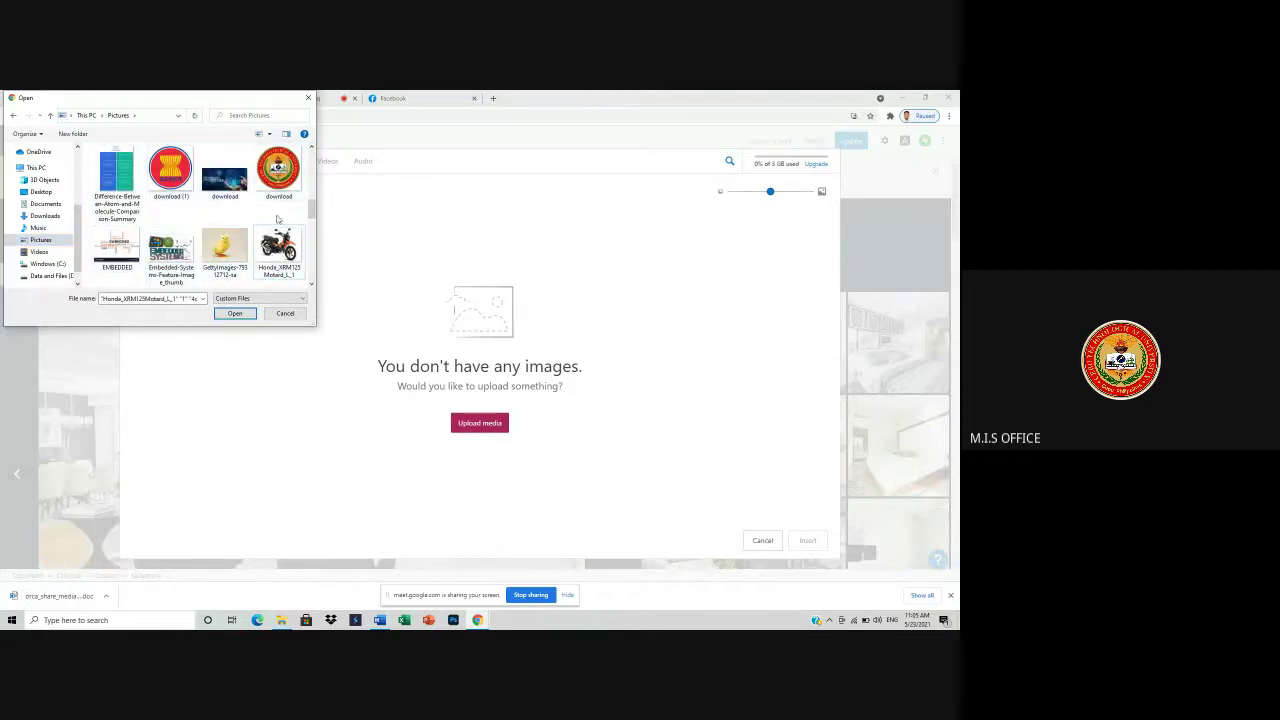
# - Select the Honda motorcycle picture and add the Capture picture to the selection
pyautogui.click(278, 245)
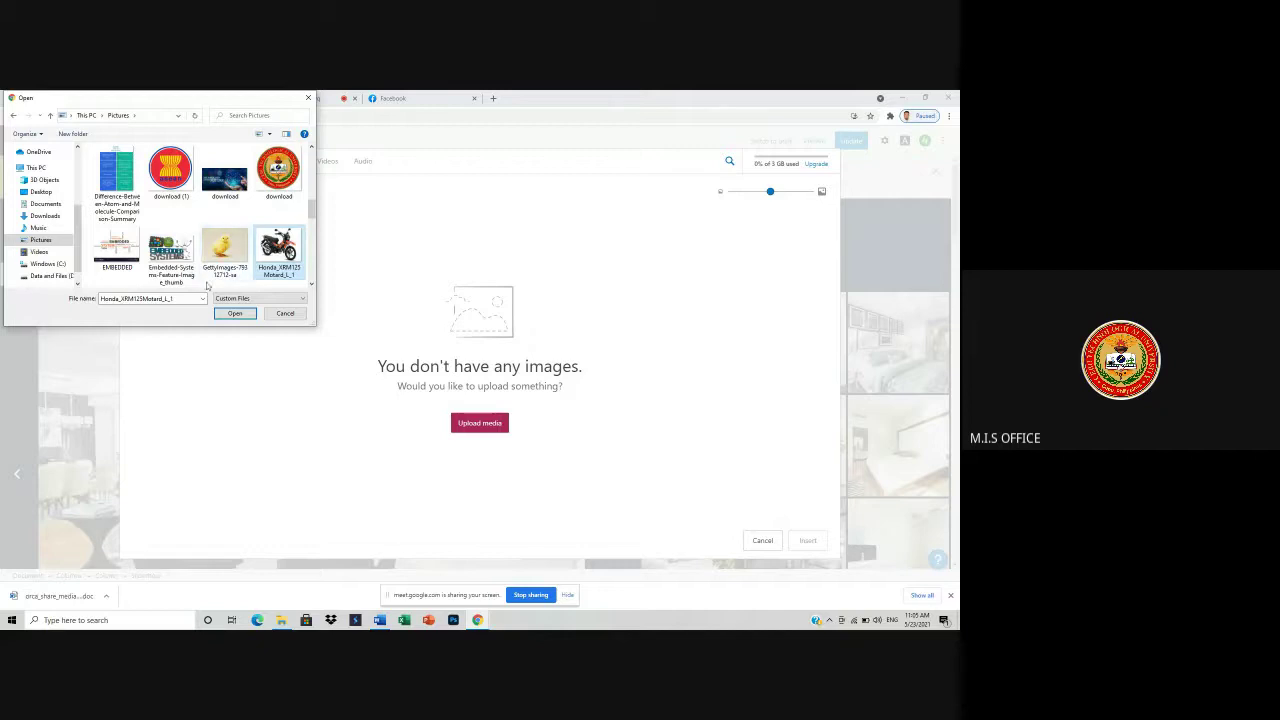
pyautogui.scroll(-3, 235, 266)
pyautogui.keyDown('ctrl'); pyautogui.click(193, 190); pyautogui.keyUp('ctrl')
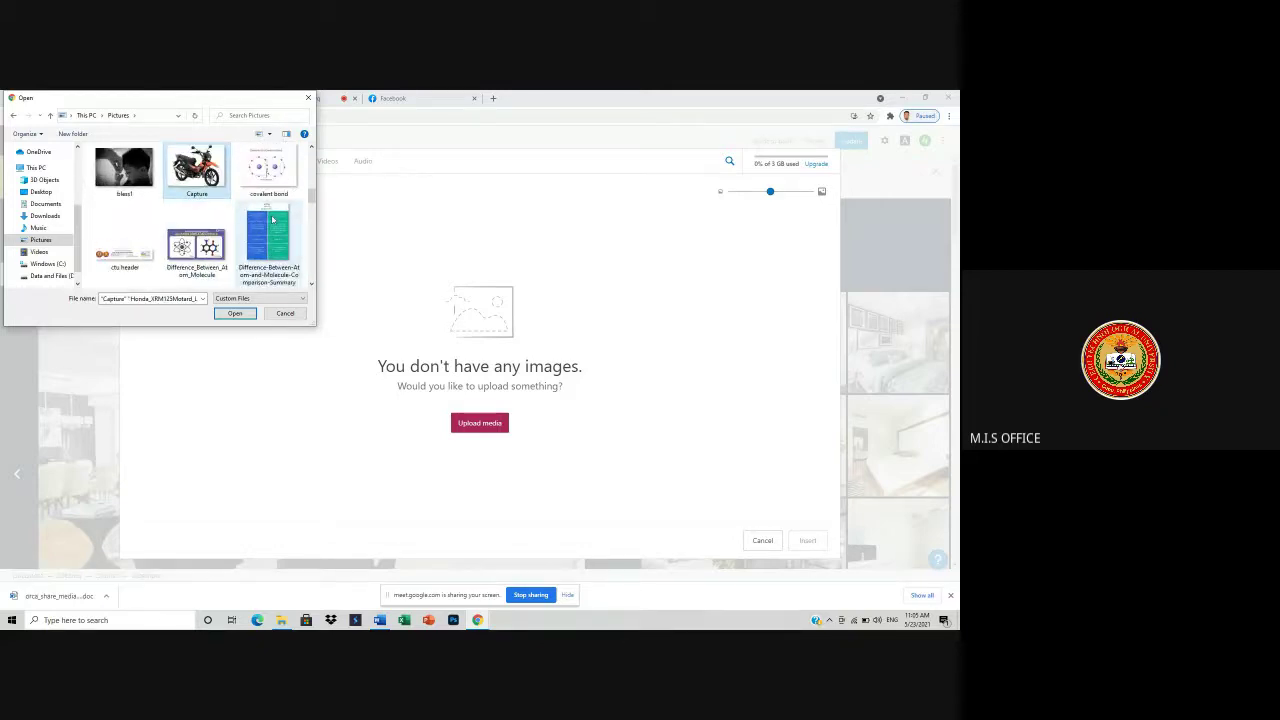
pyautogui.click(312, 148)
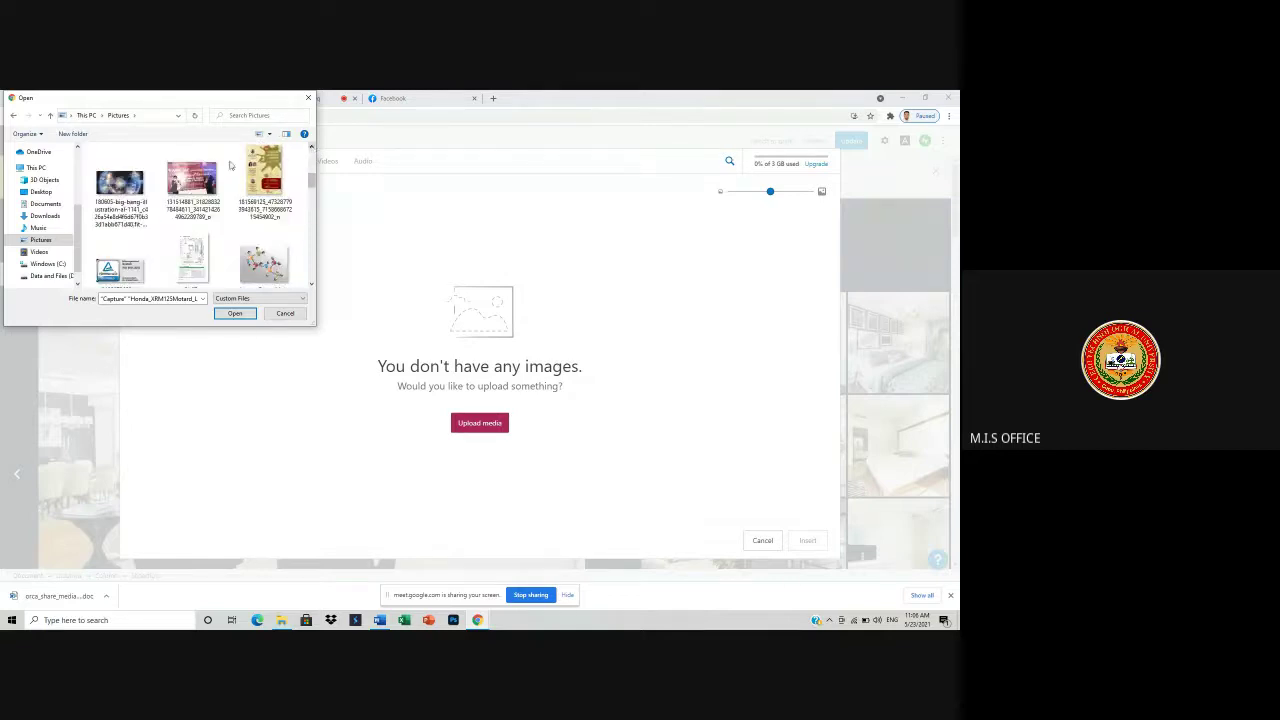
pyautogui.click(263, 184)
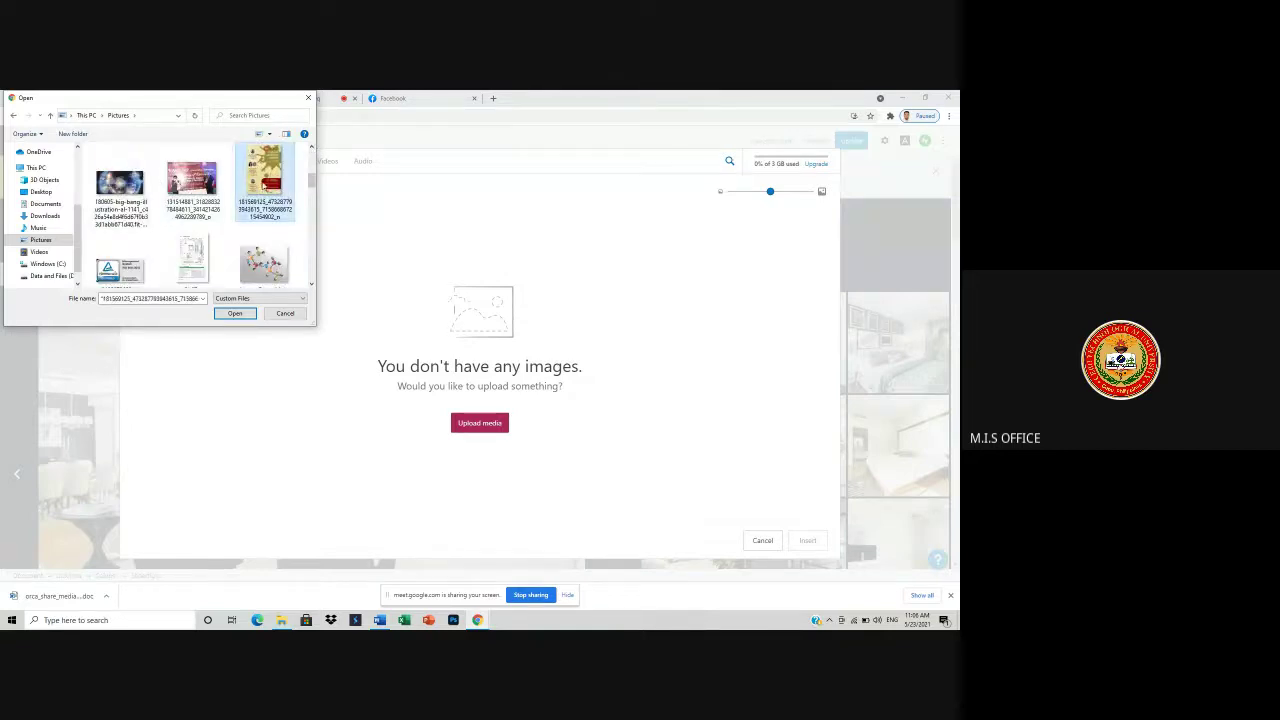
pyautogui.click(312, 148)
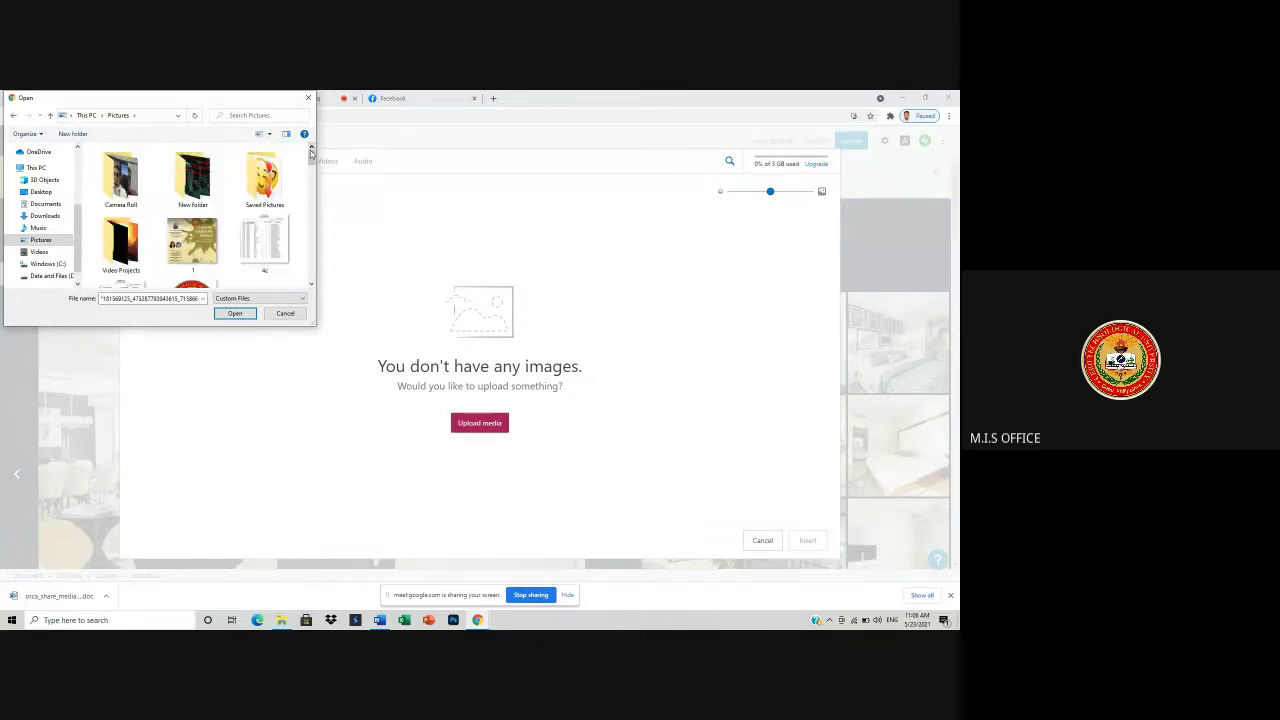
pyautogui.click(311, 284)
pyautogui.click(311, 284)
pyautogui.click(311, 284)
pyautogui.click(311, 284)
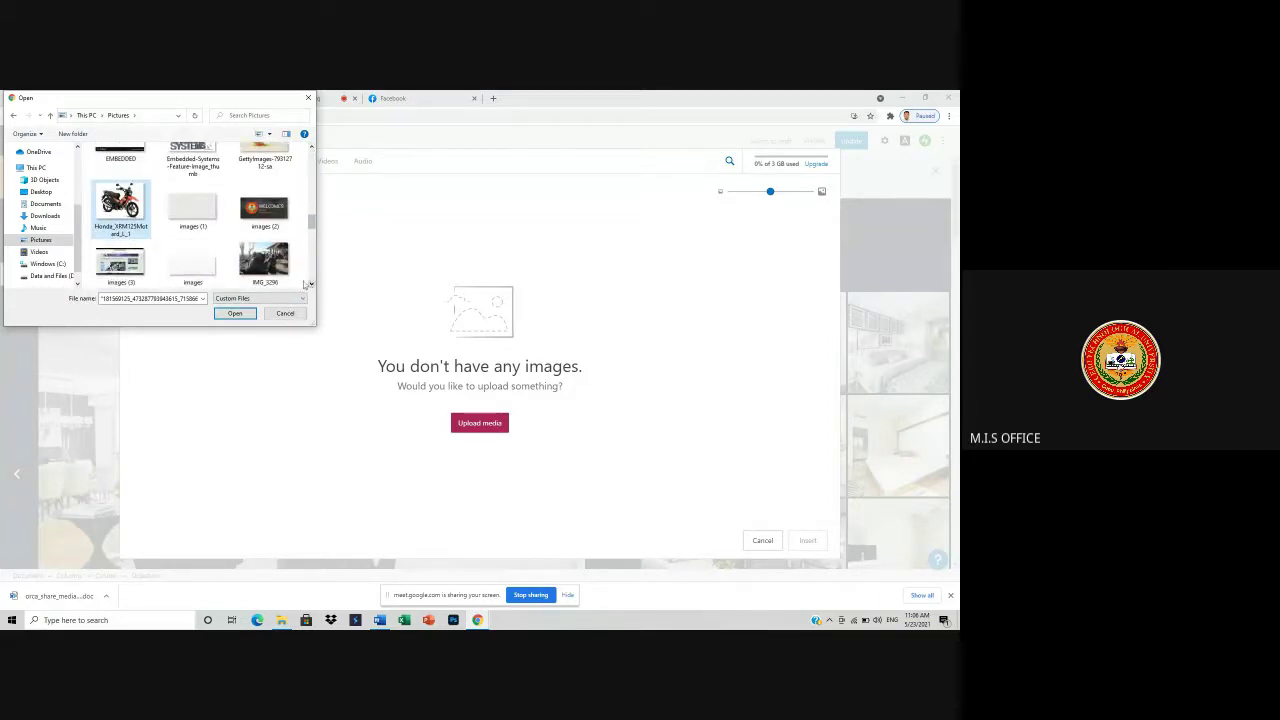
# - Add images (3), portrait, jbl and qs star pictures, then upload all selected files
pyautogui.keyDown('ctrl'); pyautogui.click(144, 270); pyautogui.keyUp('ctrl')
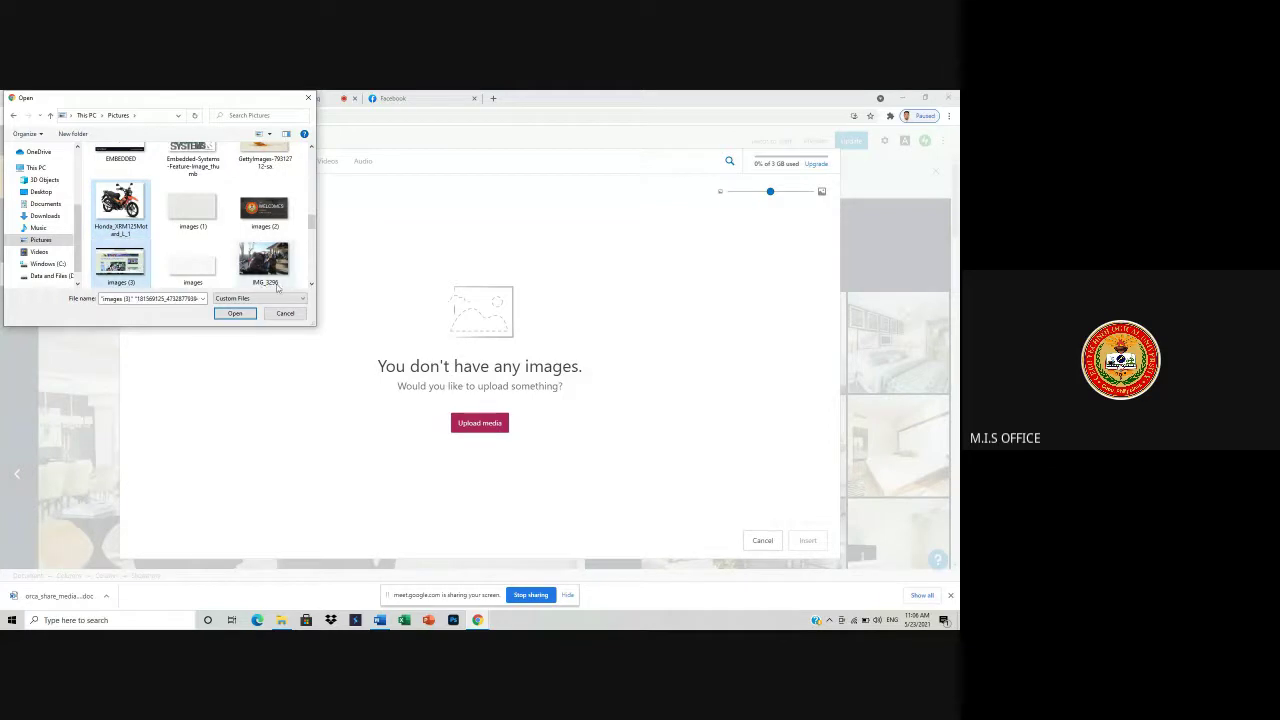
pyautogui.scroll(-3, 311, 284)
pyautogui.keyDown('ctrl'); pyautogui.click(192, 175); pyautogui.keyUp('ctrl')
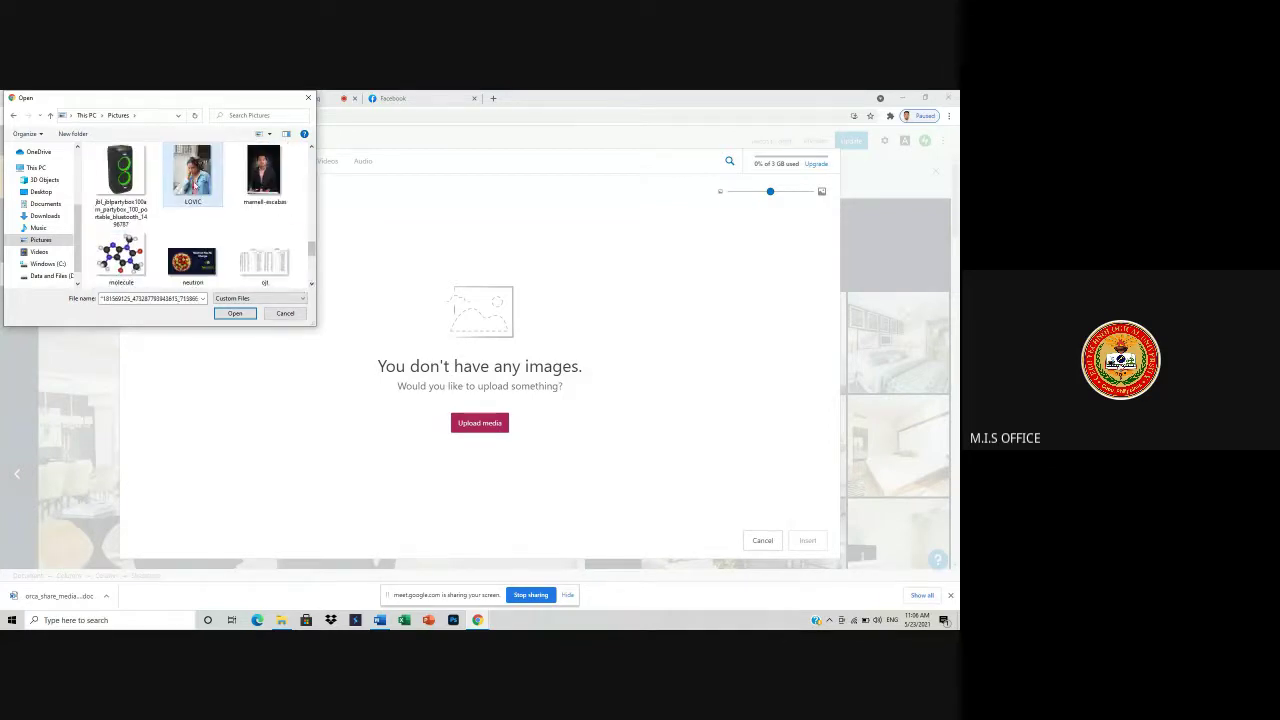
pyautogui.keyDown('ctrl'); pyautogui.click(120, 175); pyautogui.keyUp('ctrl')
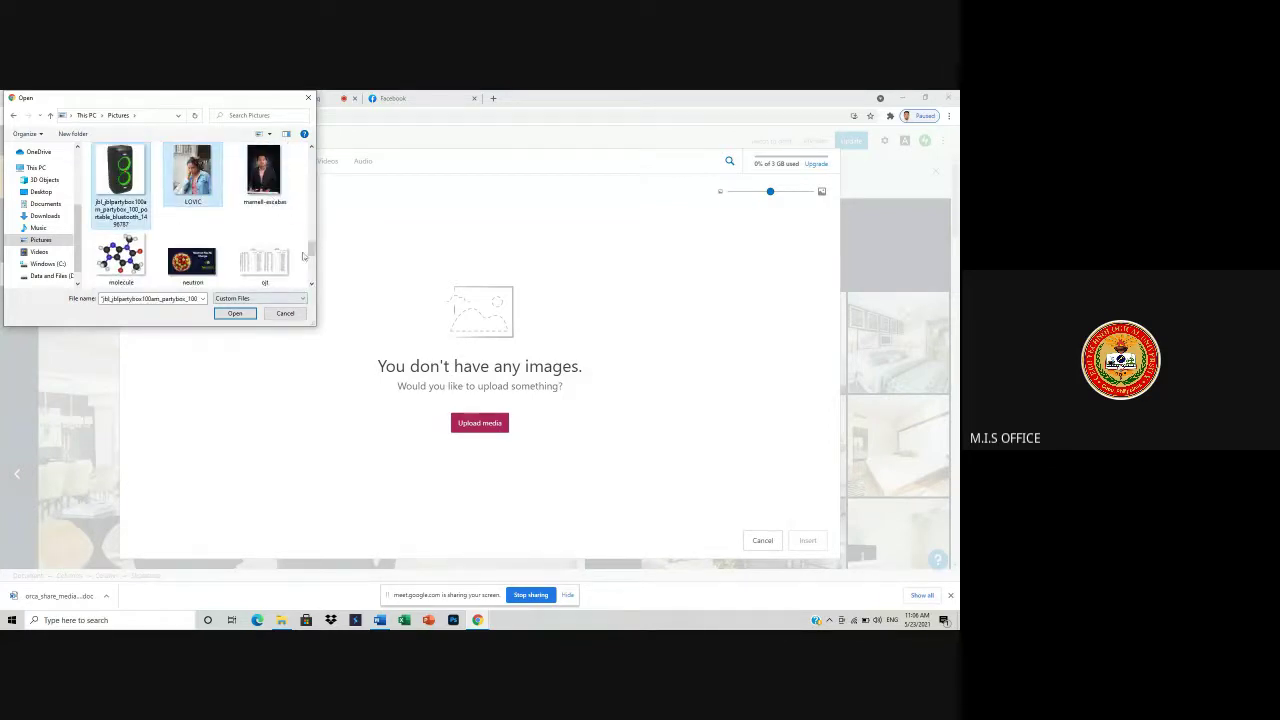
pyautogui.scroll(-3, 314, 289)
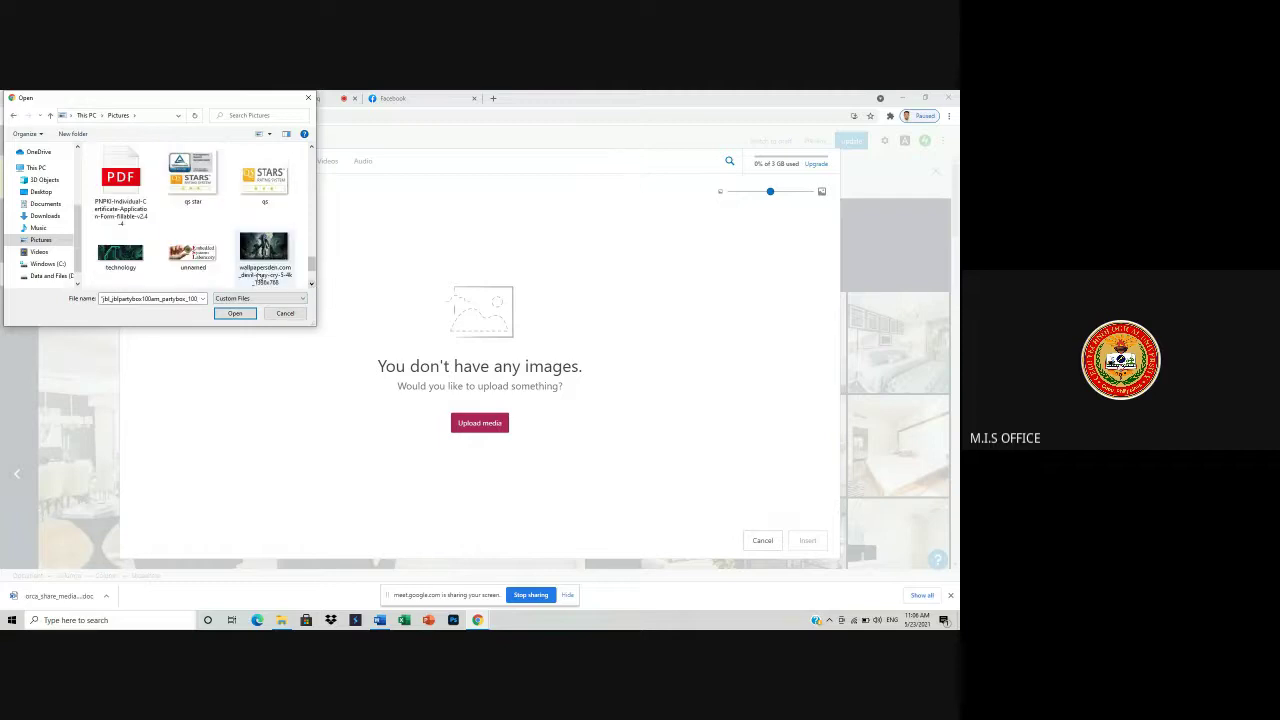
pyautogui.keyDown('ctrl'); pyautogui.click(192, 178); pyautogui.keyUp('ctrl')
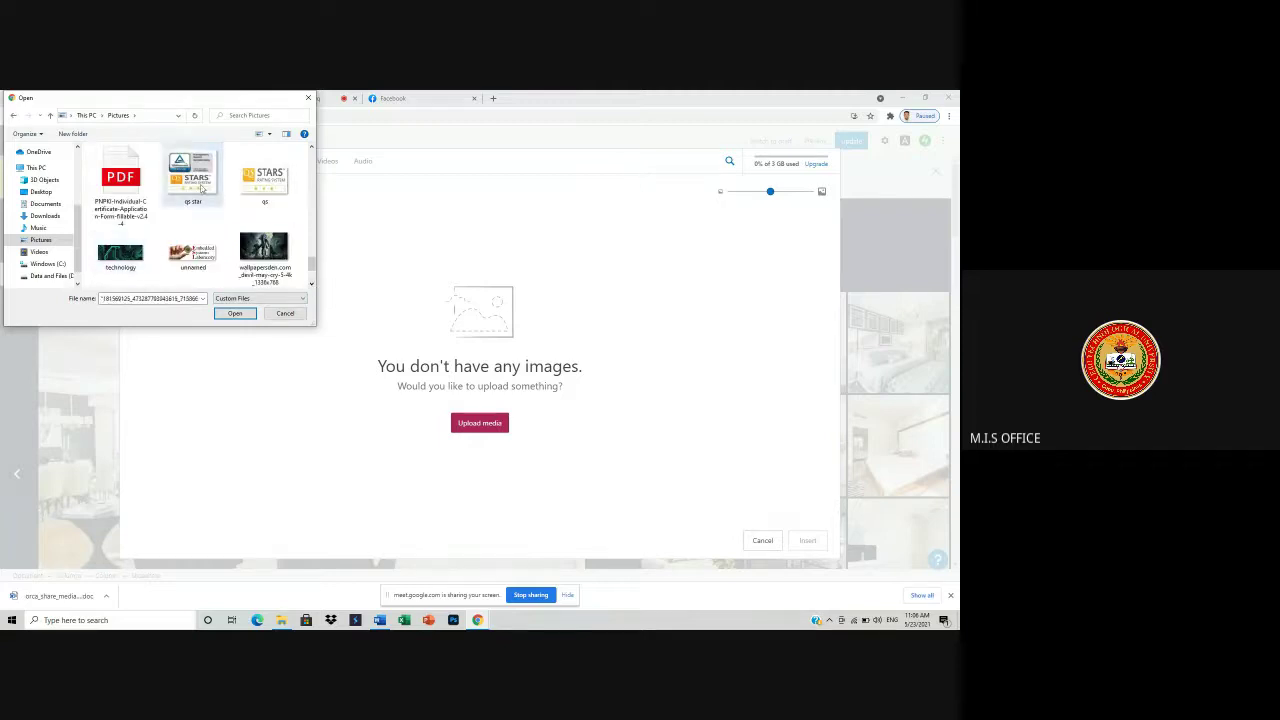
pyautogui.click(234, 313)
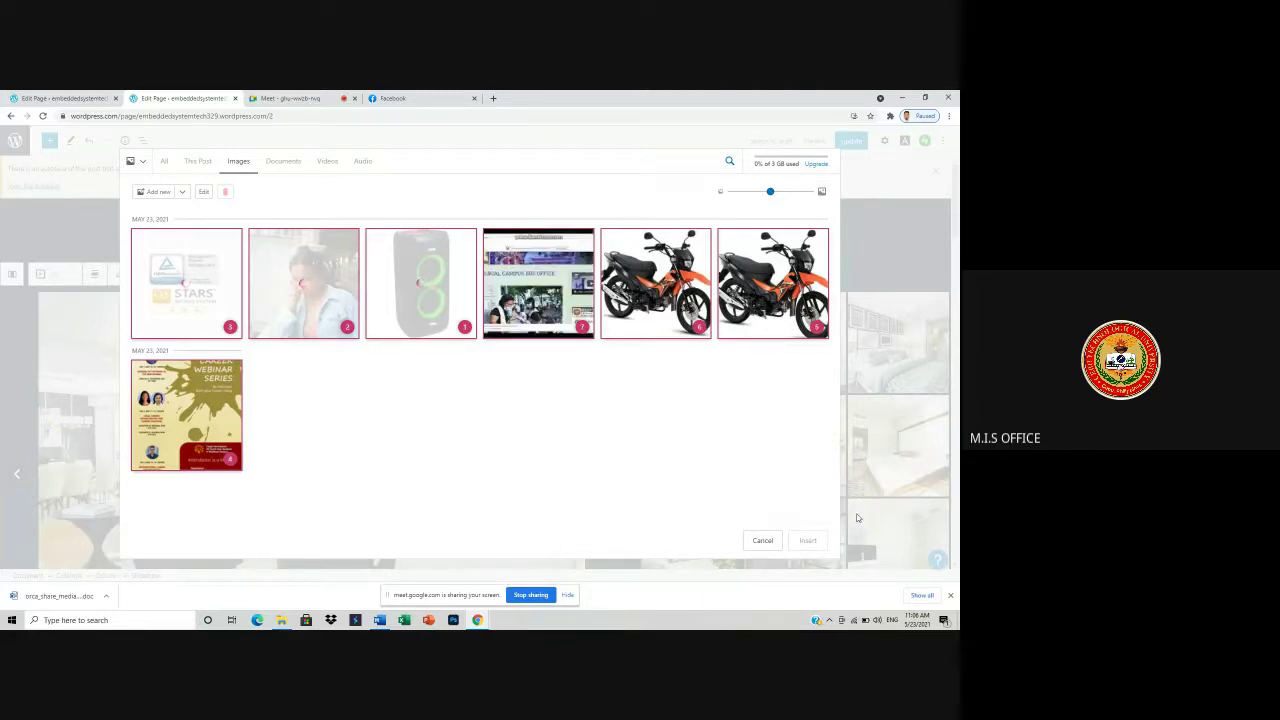
# - Insert the seven uploaded pictures into the Home page slideshow and scroll down the page
pyautogui.click(808, 540)
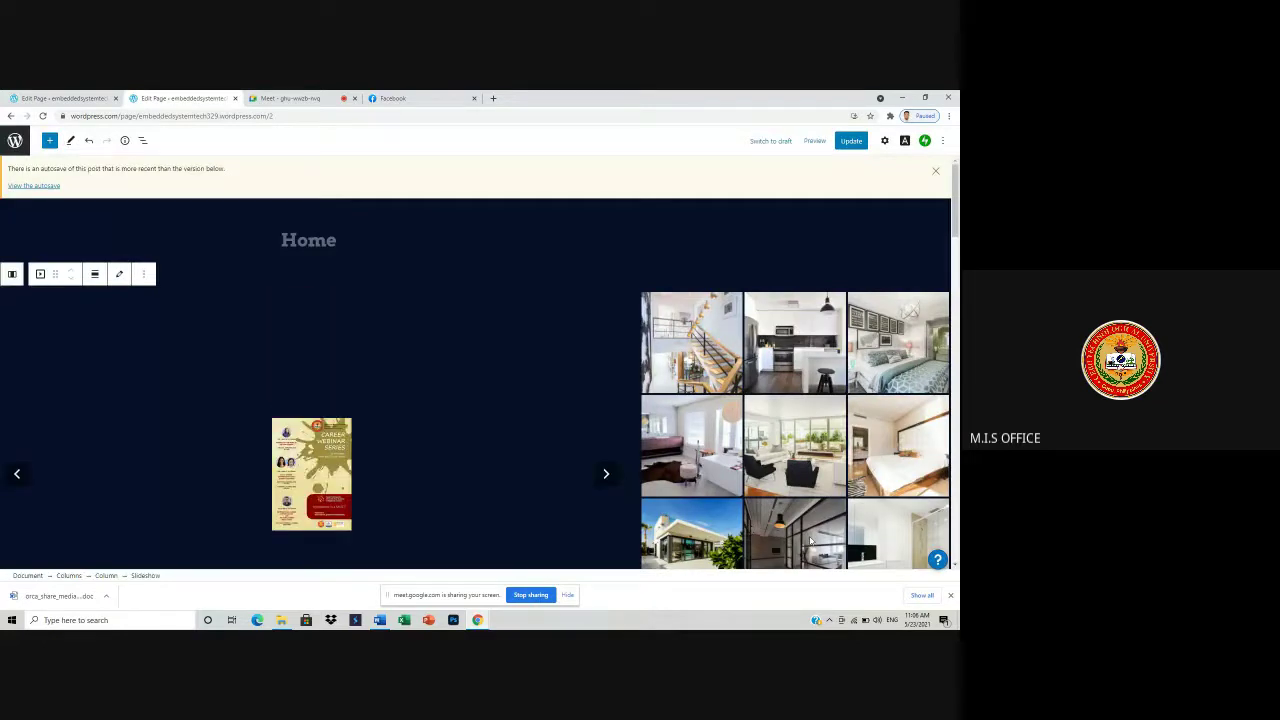
pyautogui.scroll(-1, 651, 466)
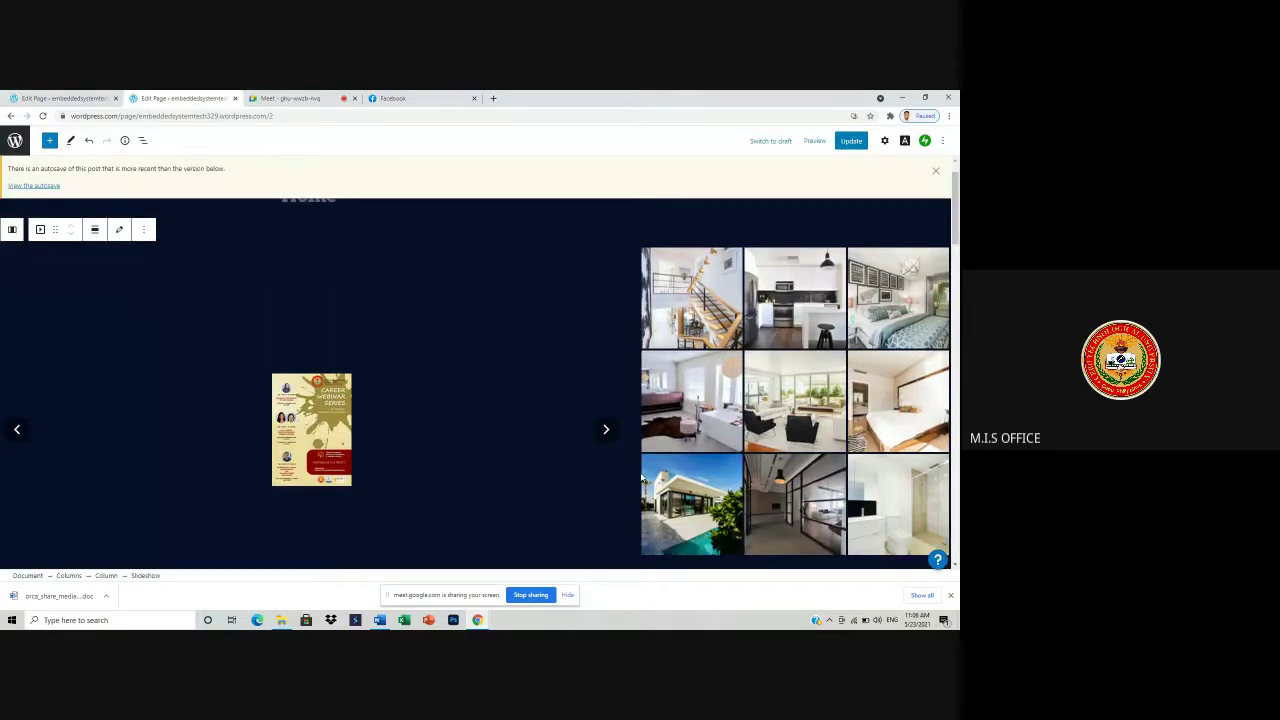
pyautogui.scroll(-5, 729, 500)
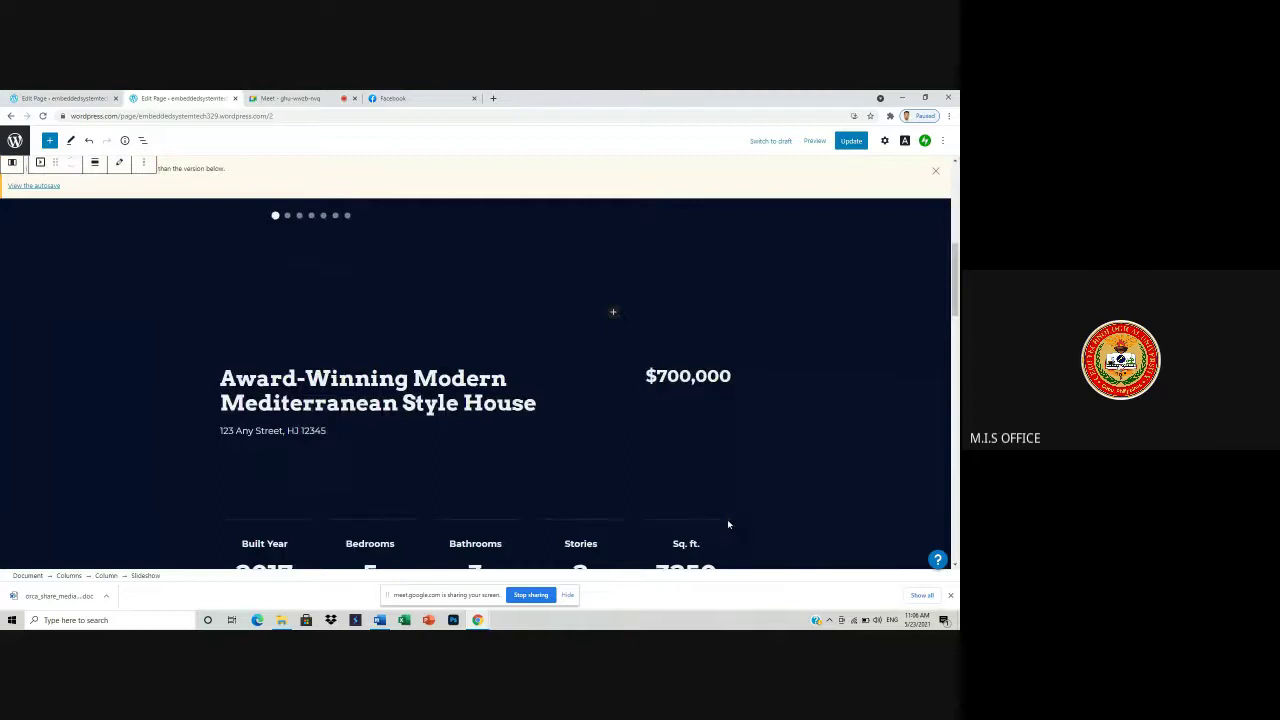
pyautogui.scroll(5, 727, 524)
pyautogui.scroll(-5, 611, 480)
# - Erase all text of the 'Award-Winning Modern Mediterranean Style House' heading, leaving the empty placeholder
pyautogui.click(430, 426)
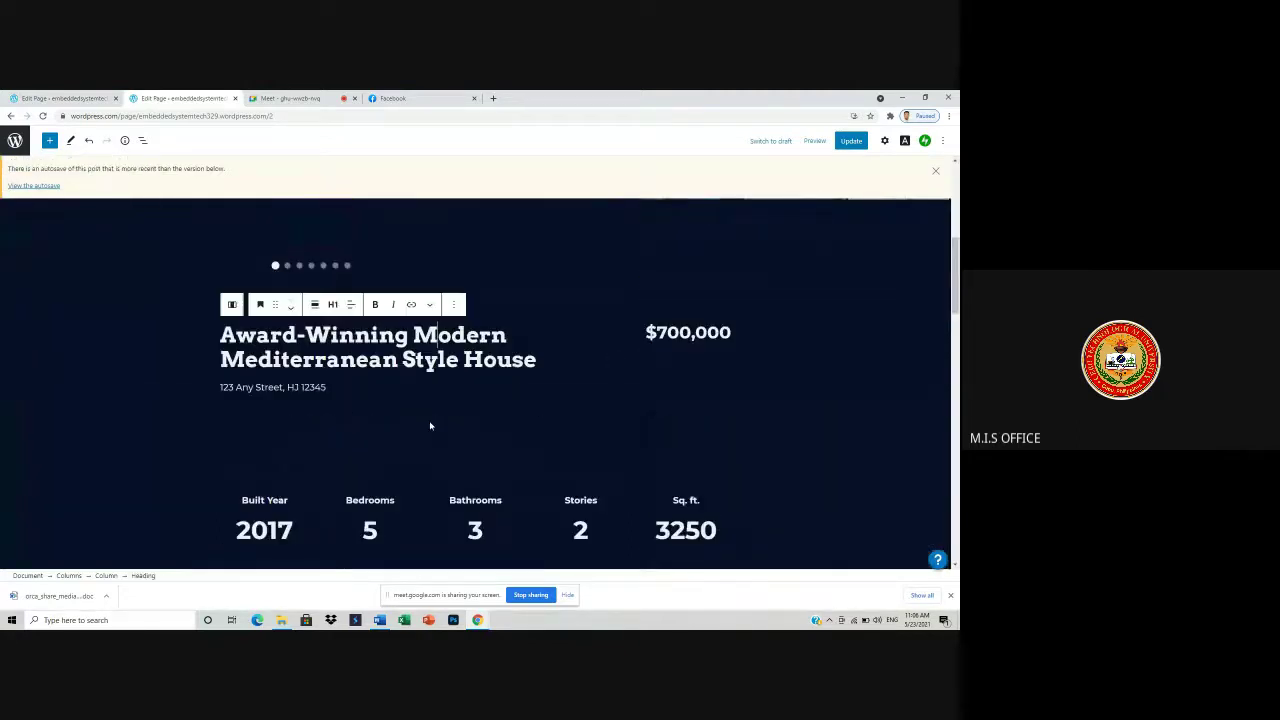
pyautogui.click(511, 340)
pyautogui.press('BackSpace')
pyautogui.press('BackSpace')
pyautogui.press('BackSpace')
pyautogui.press('BackSpace')
pyautogui.press('BackSpace')
pyautogui.press('BackSpace')
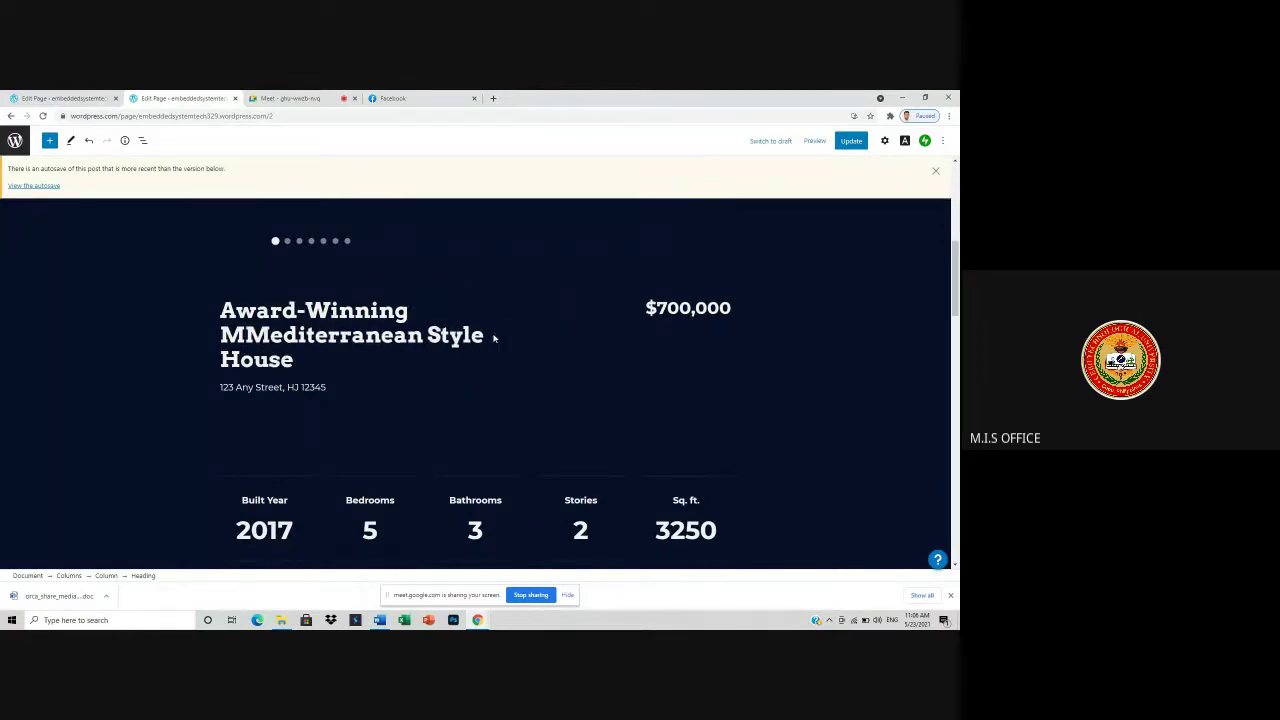
pyautogui.click(493, 335)
pyautogui.press('BackSpace')
pyautogui.press('BackSpace')
pyautogui.press('BackSpace')
pyautogui.press('BackSpace')
pyautogui.press('BackSpace')
pyautogui.press('BackSpace')
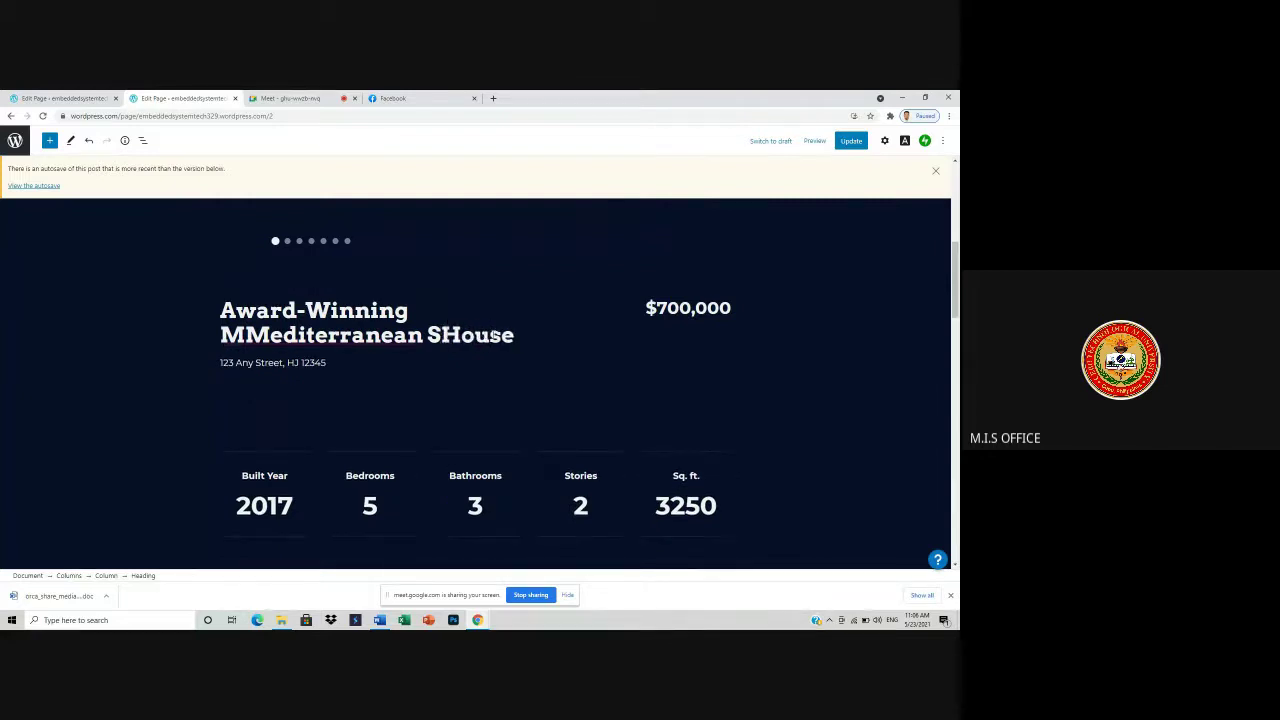
pyautogui.click(520, 345)
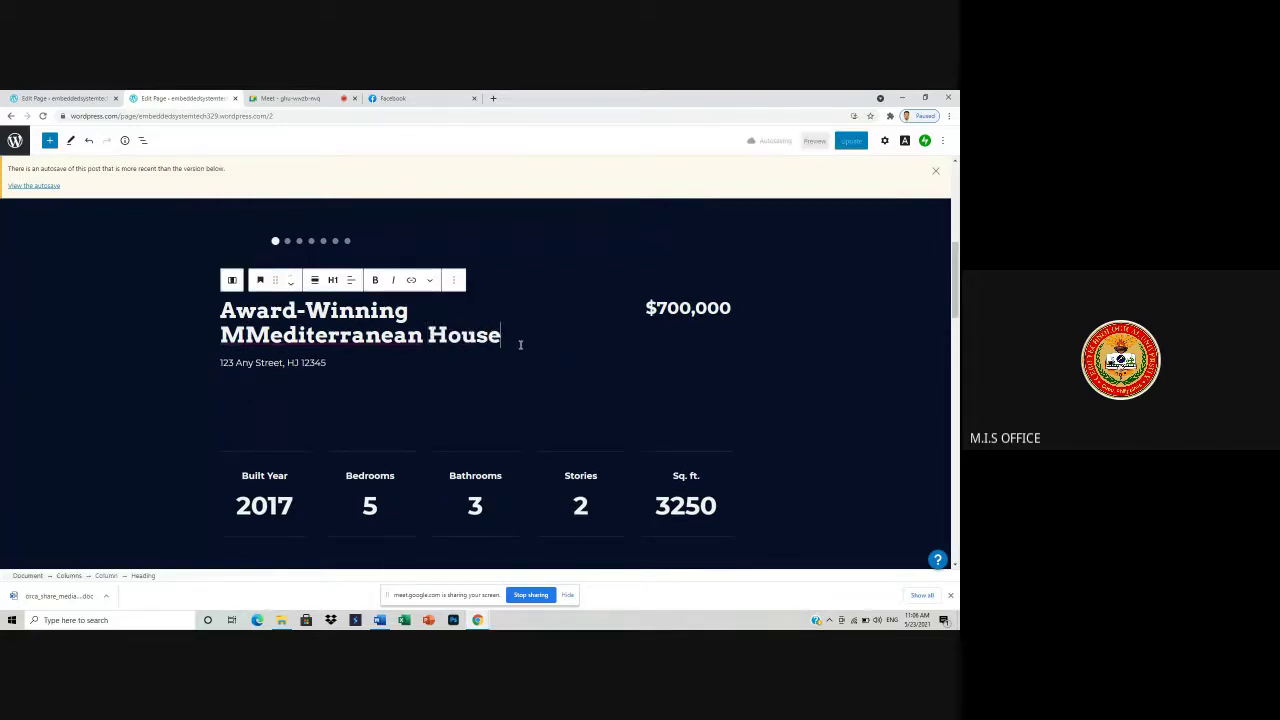
pyautogui.press('BackSpace')
pyautogui.press('BackSpace')
pyautogui.press('BackSpace')
pyautogui.press('BackSpace')
pyautogui.press('BackSpace')
pyautogui.press('BackSpace')
pyautogui.press('BackSpace')
pyautogui.press('BackSpace')
pyautogui.press('BackSpace')
pyautogui.press('BackSpace')
pyautogui.press('BackSpace')
pyautogui.press('BackSpace')
pyautogui.press('BackSpace')
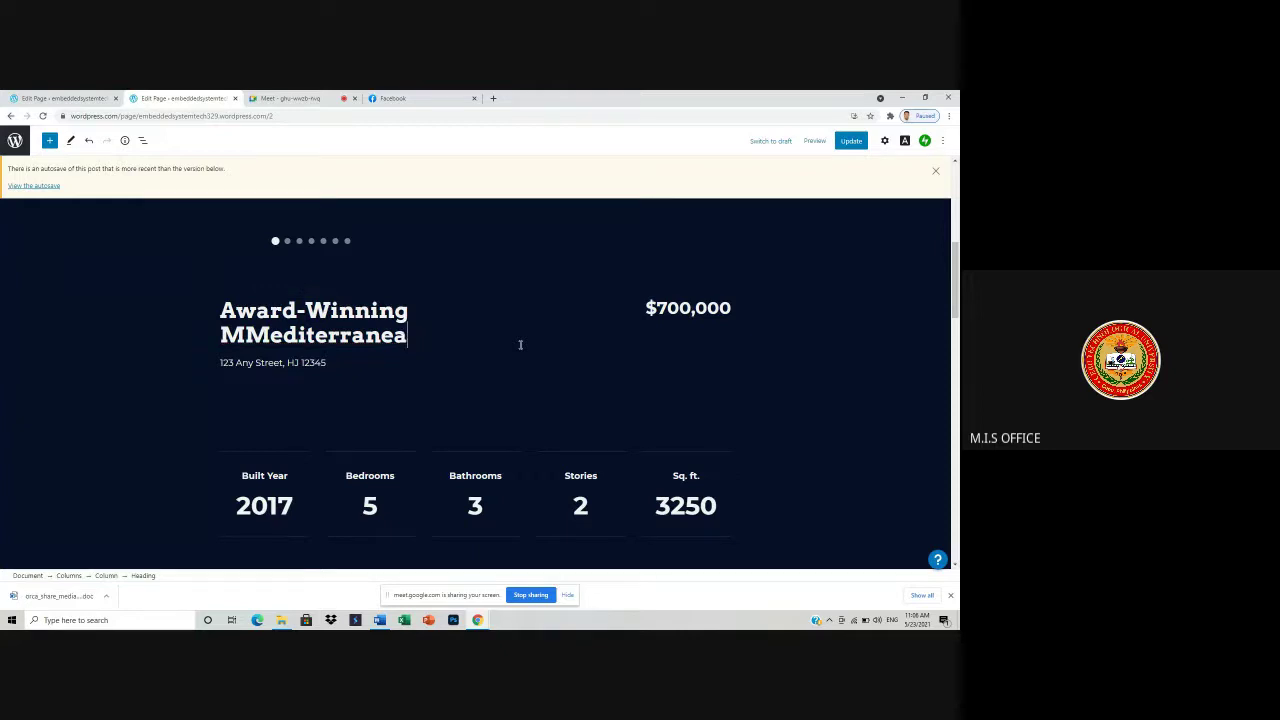
pyautogui.press('BackSpace')
pyautogui.press('BackSpace')
pyautogui.press('BackSpace')
pyautogui.press('BackSpace')
pyautogui.press('BackSpace')
pyautogui.press('BackSpace')
pyautogui.press('BackSpace')
pyautogui.press('BackSpace')
pyautogui.press('BackSpace')
pyautogui.press('BackSpace')
pyautogui.press('BackSpace')
pyautogui.press('BackSpace')
pyautogui.press('BackSpace')
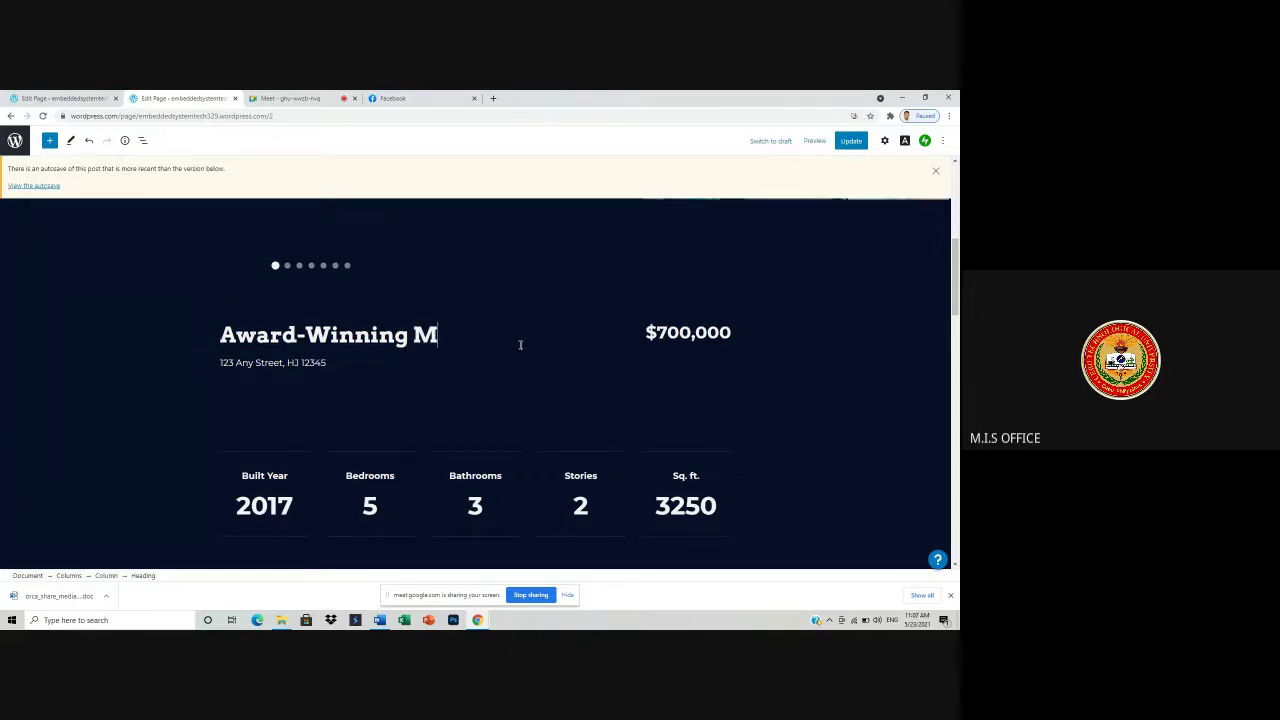
pyautogui.press('BackSpace')
pyautogui.press('BackSpace')
pyautogui.press('BackSpace')
pyautogui.press('BackSpace')
pyautogui.press('BackSpace')
pyautogui.press('BackSpace')
pyautogui.press('BackSpace')
pyautogui.press('BackSpace')
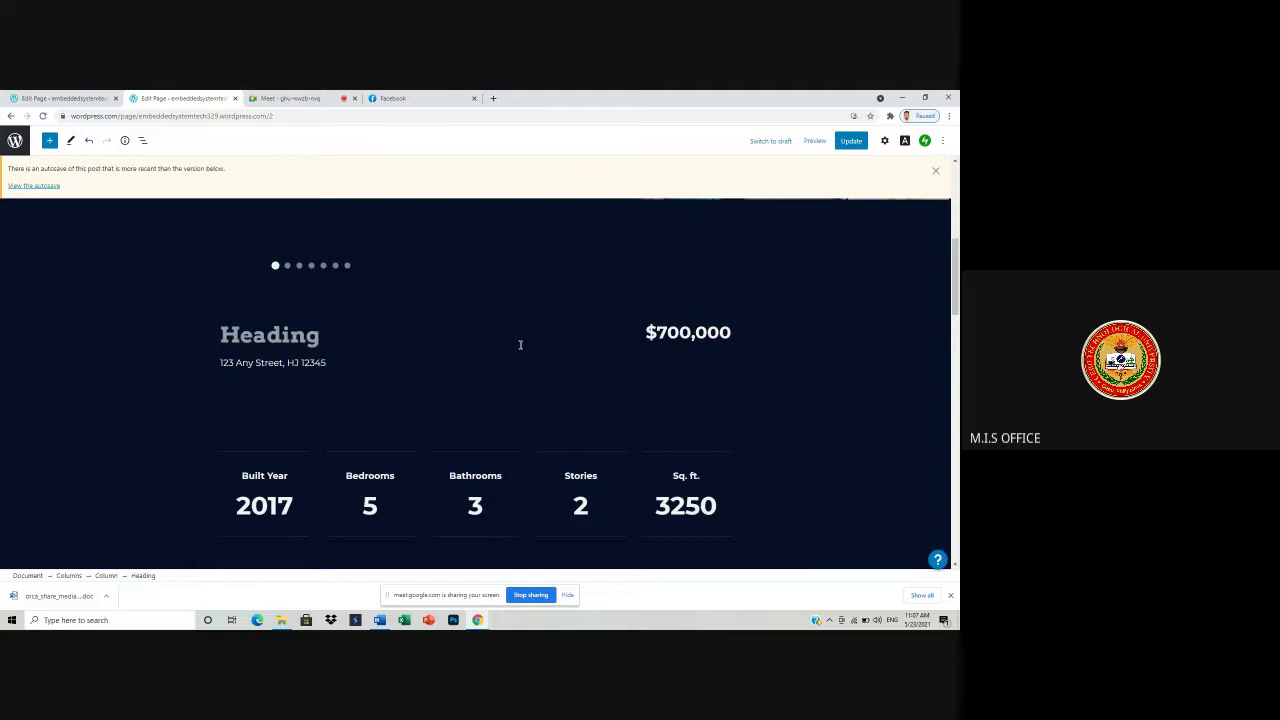
pyautogui.click(293, 98)
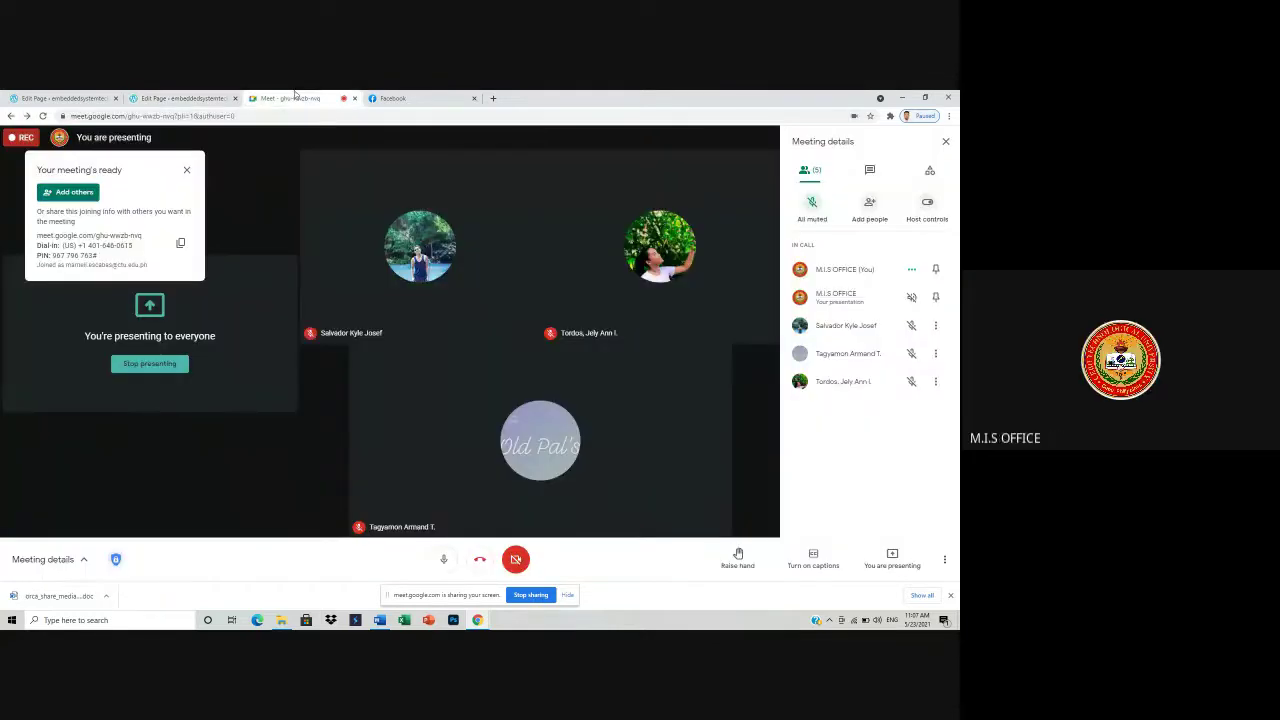
pyautogui.click(183, 98)
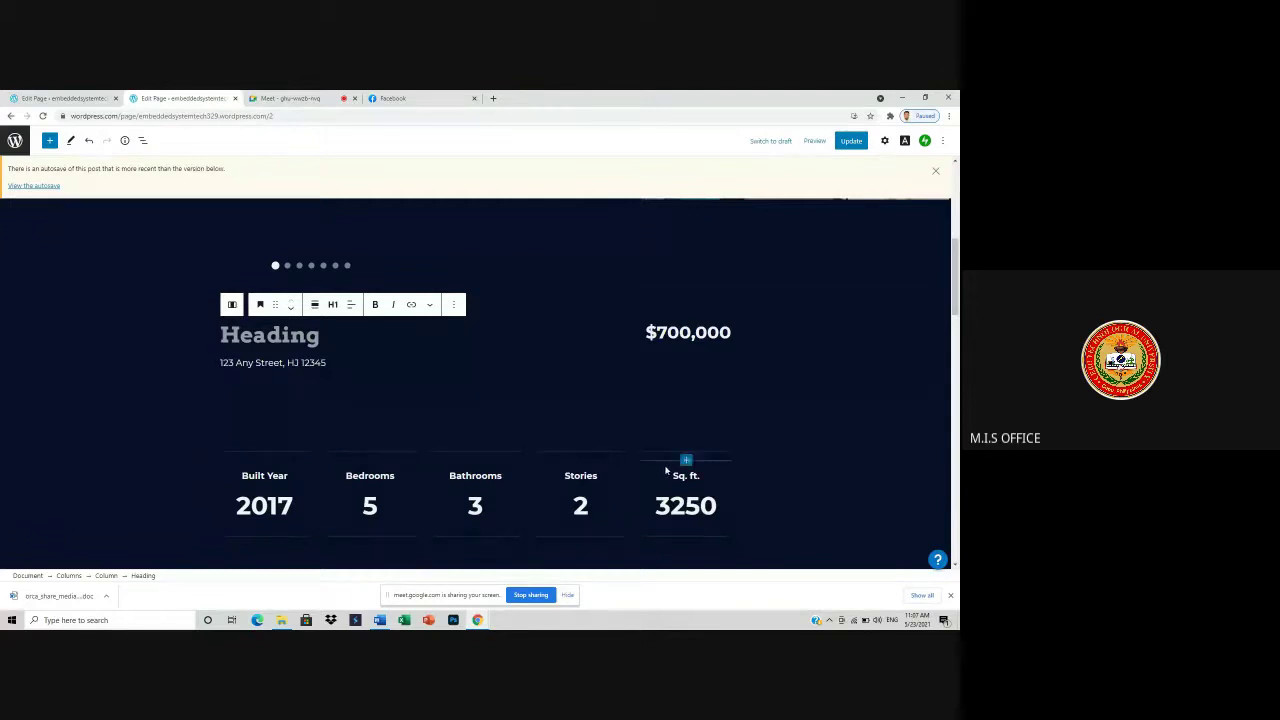
# - Select the 'Luxurious & Environmentally Conscious Living' cover banner and bring up its Replace image options
pyautogui.scroll(-5, 590, 460)
pyautogui.scroll(-5, 600, 465)
pyautogui.scroll(3, 500, 358)
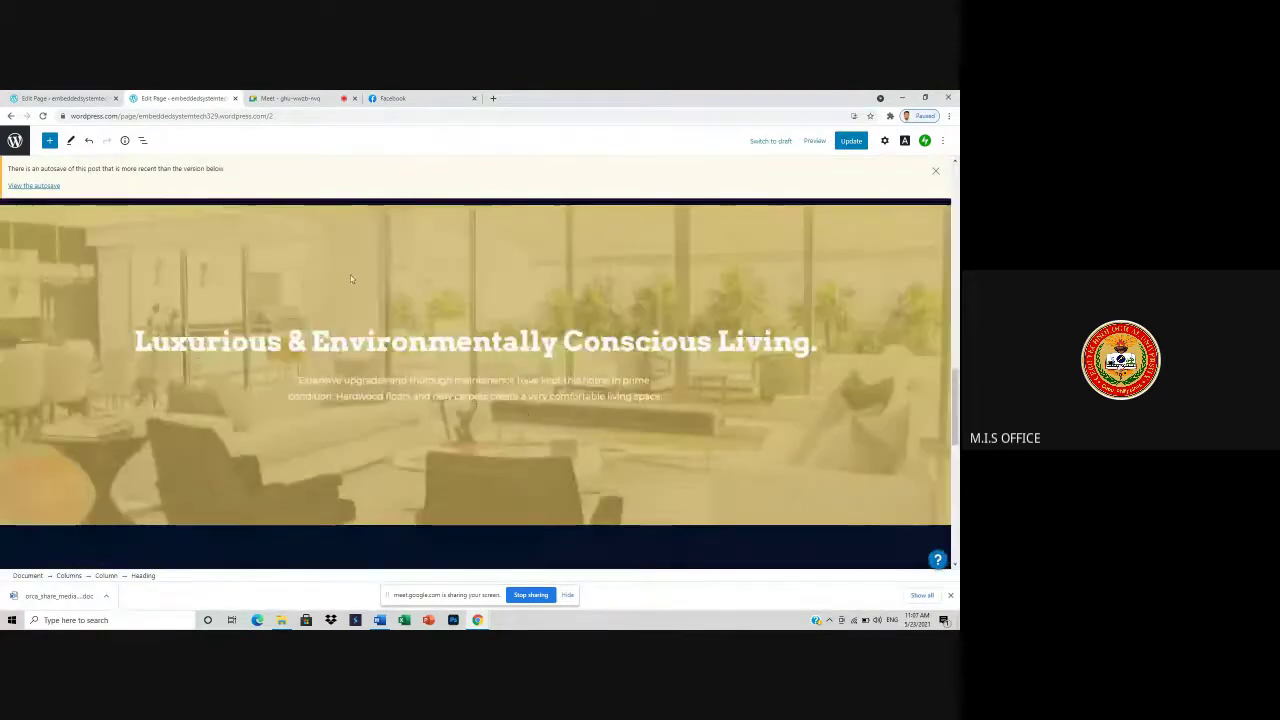
pyautogui.click(440, 275)
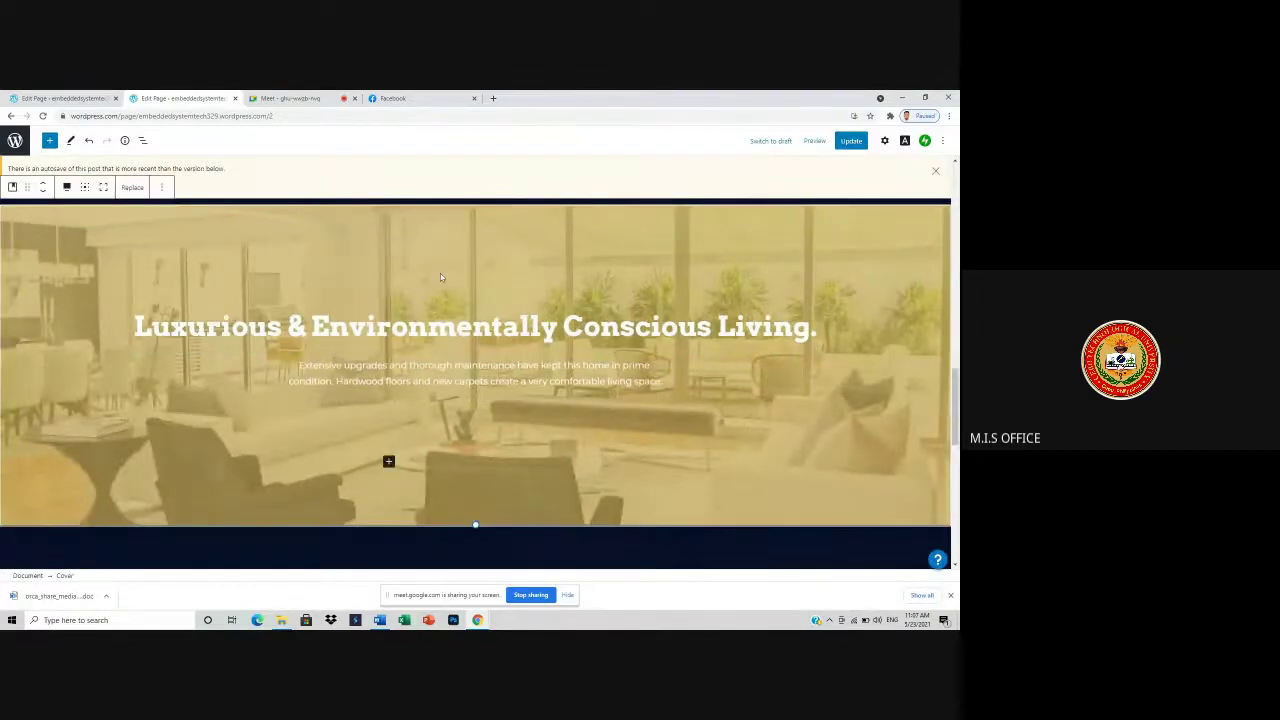
pyautogui.scroll(1, 440, 277)
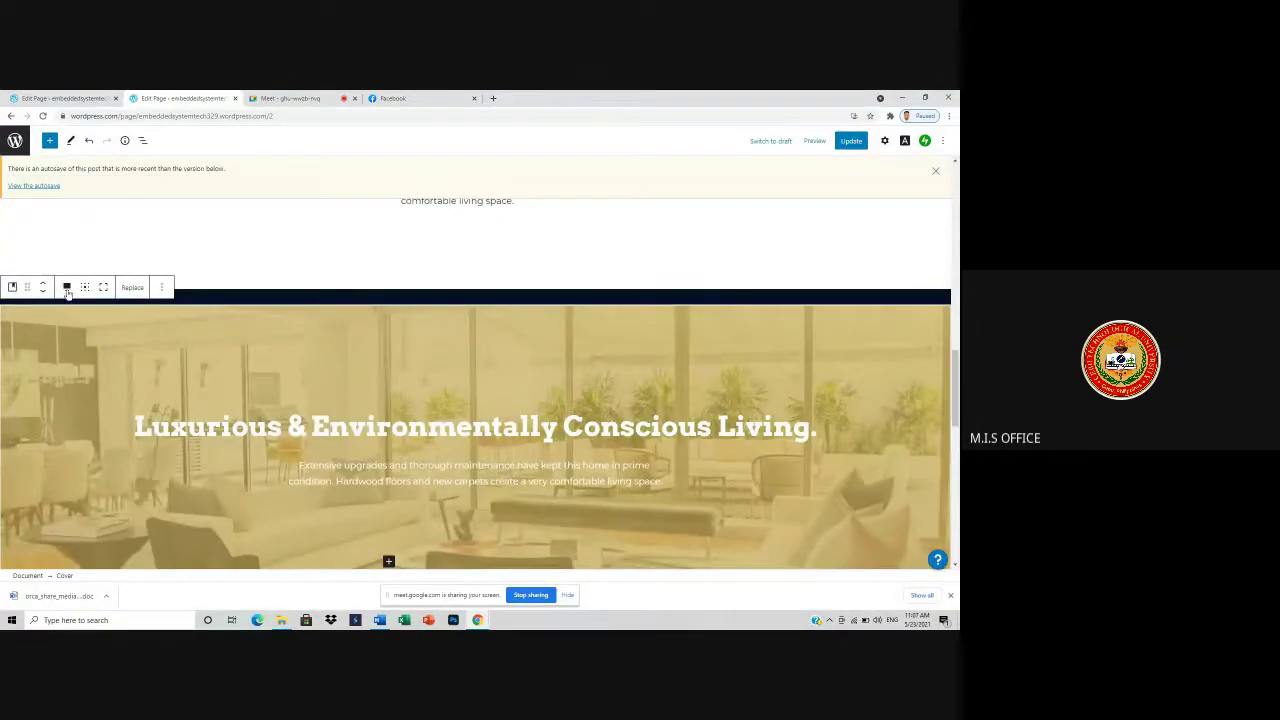
pyautogui.click(161, 288)
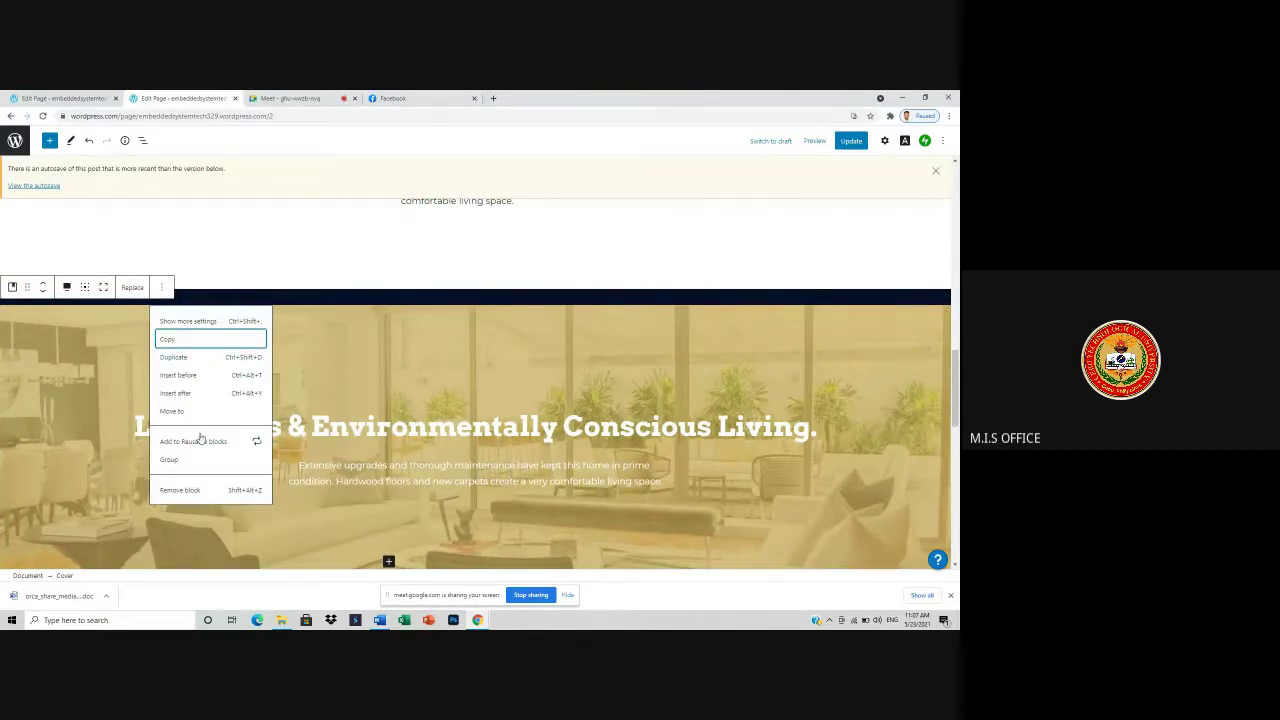
pyautogui.click(132, 288)
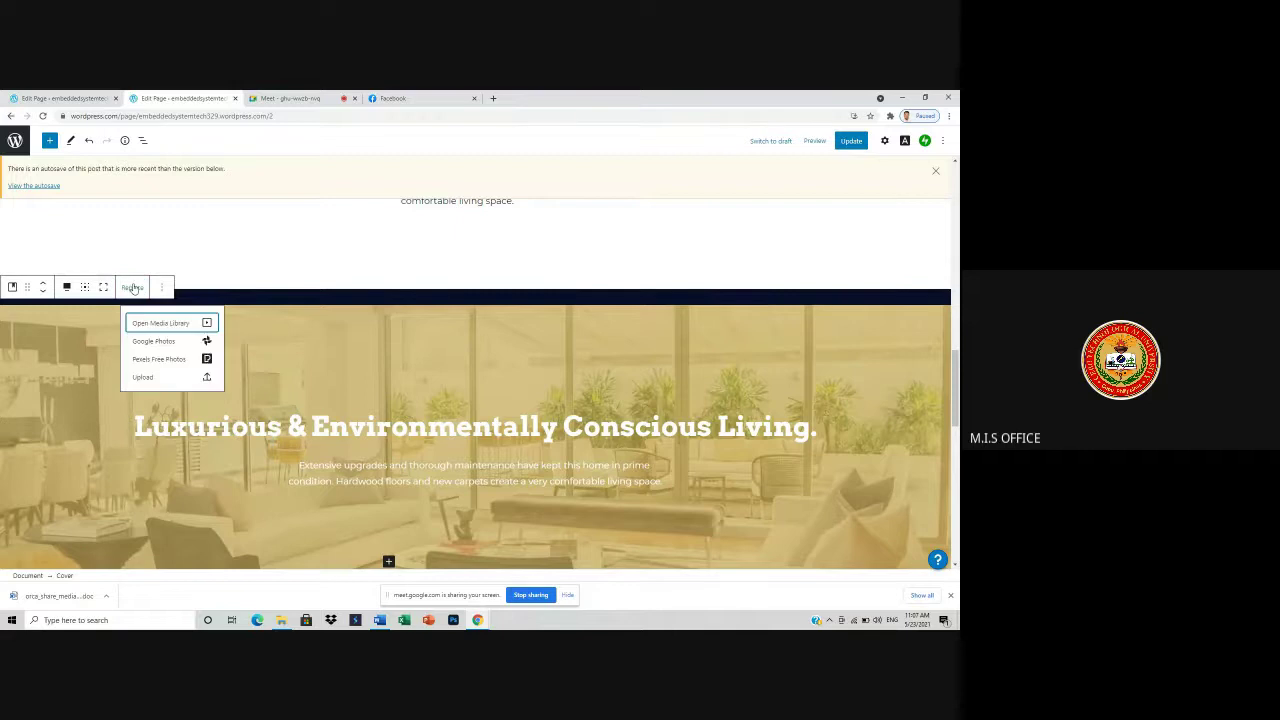
pyautogui.click(266, 234)
pyautogui.scroll(-10, 484, 394)
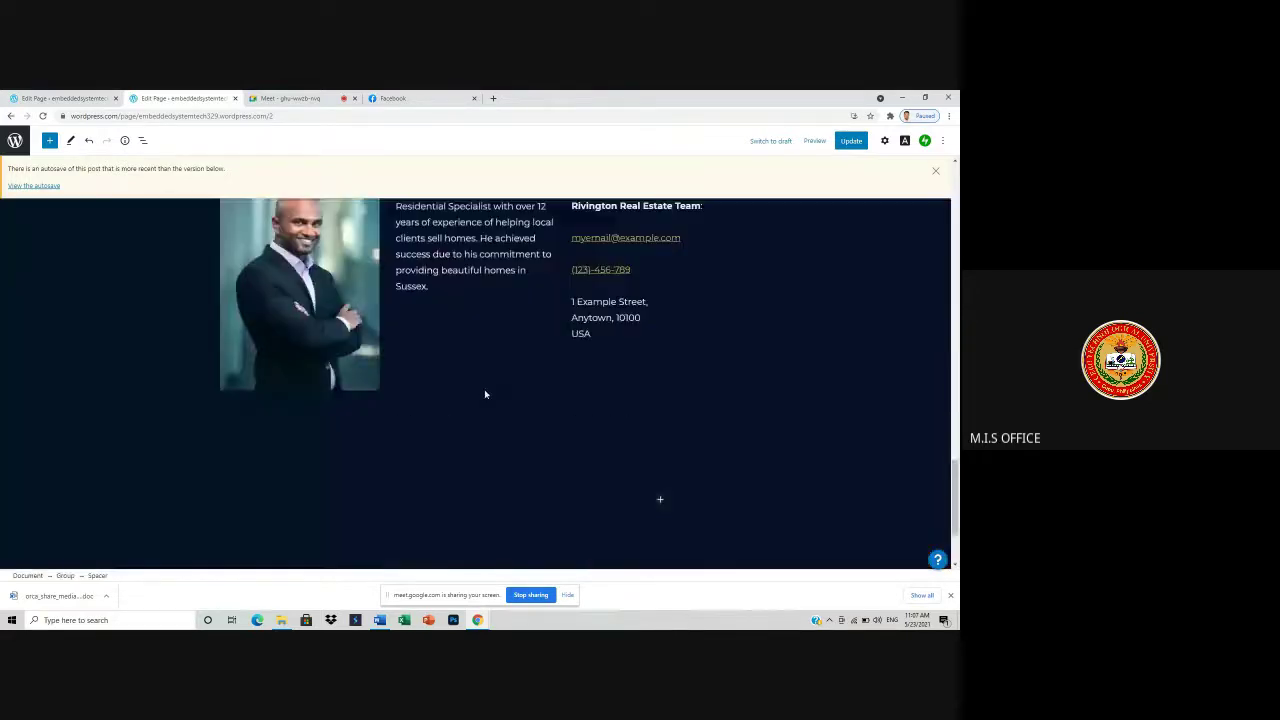
pyautogui.scroll(10, 487, 388)
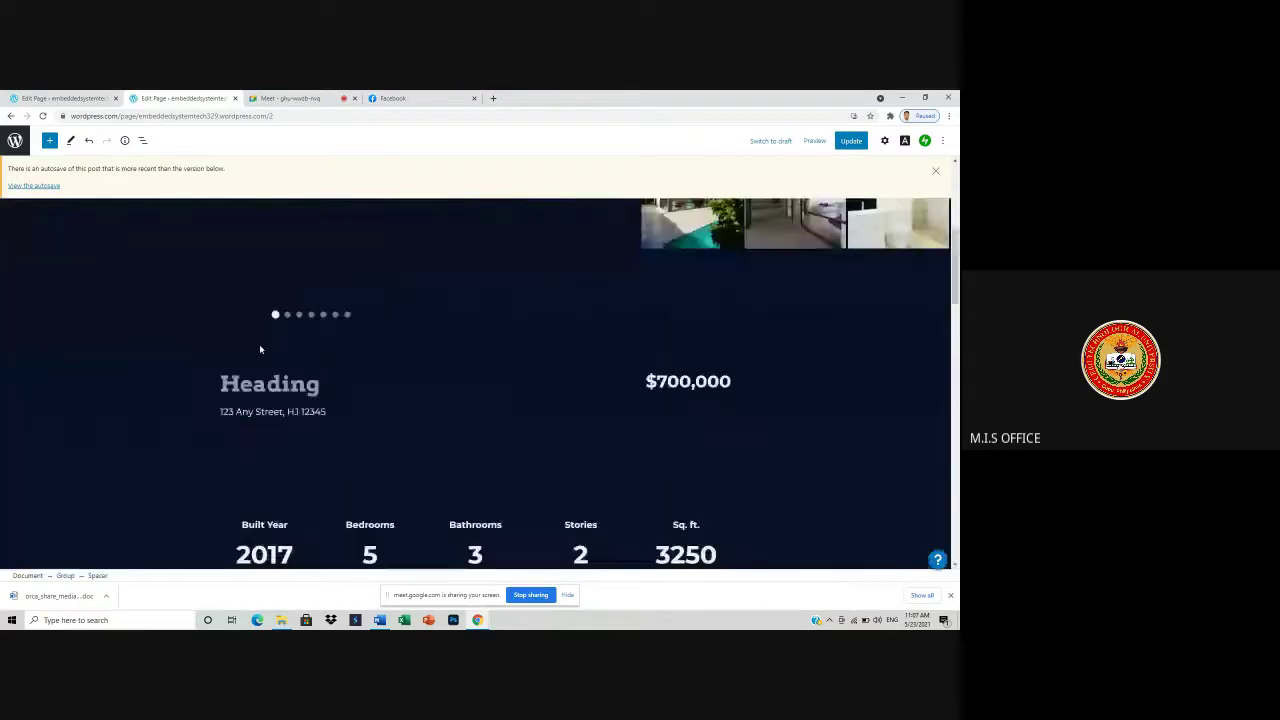
pyautogui.scroll(5, 260, 348)
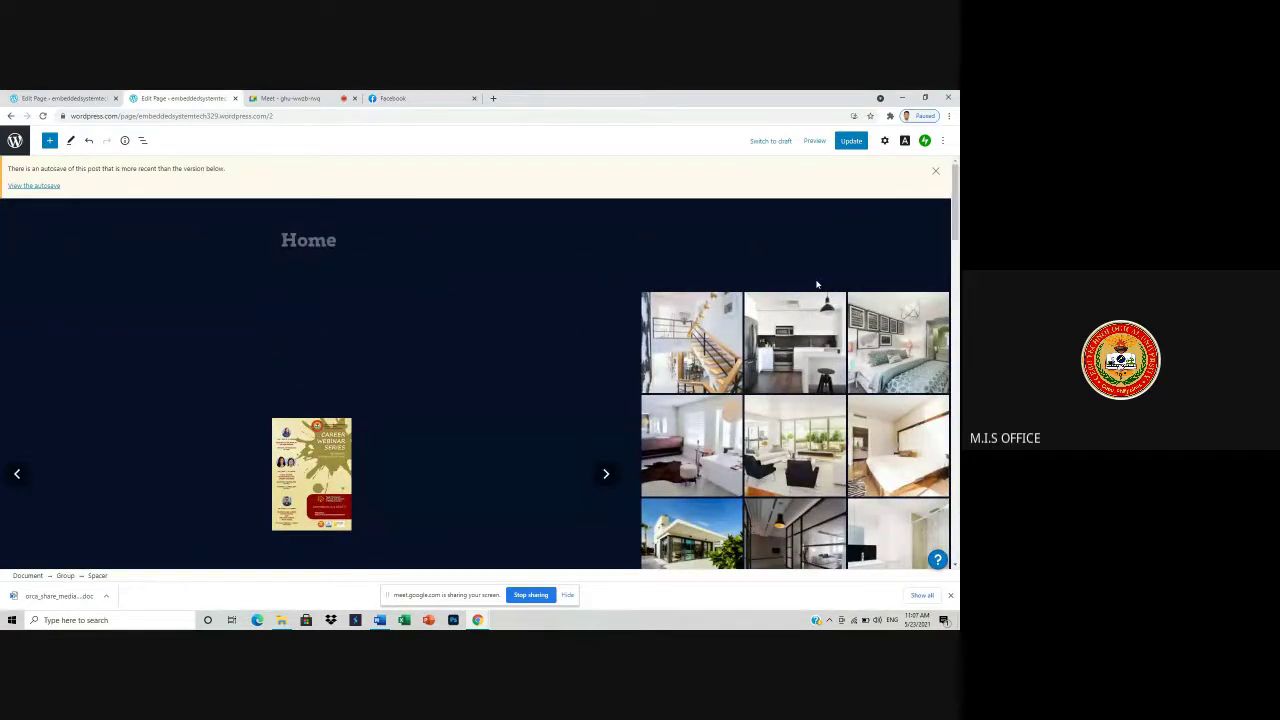
pyautogui.scroll(-6, 772, 297)
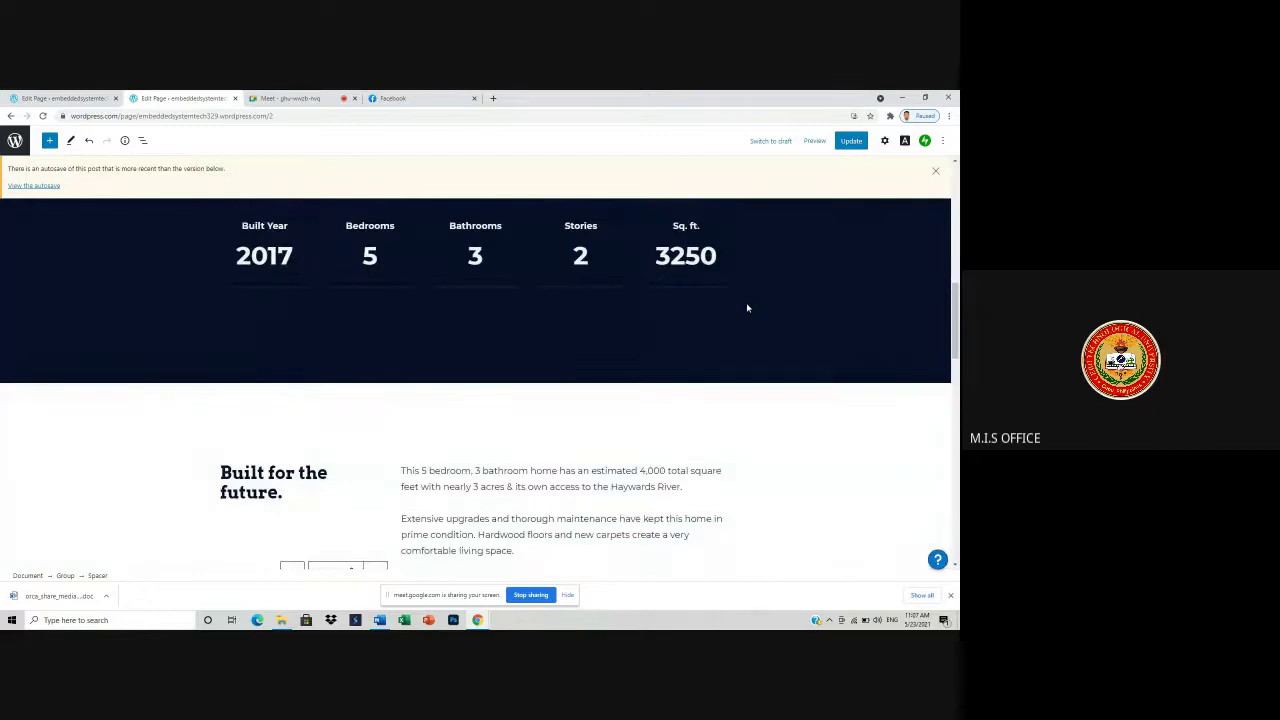
pyautogui.scroll(2, 224, 295)
pyautogui.click(258, 414)
pyautogui.moveTo(251, 414); pyautogui.dragTo(301, 388)
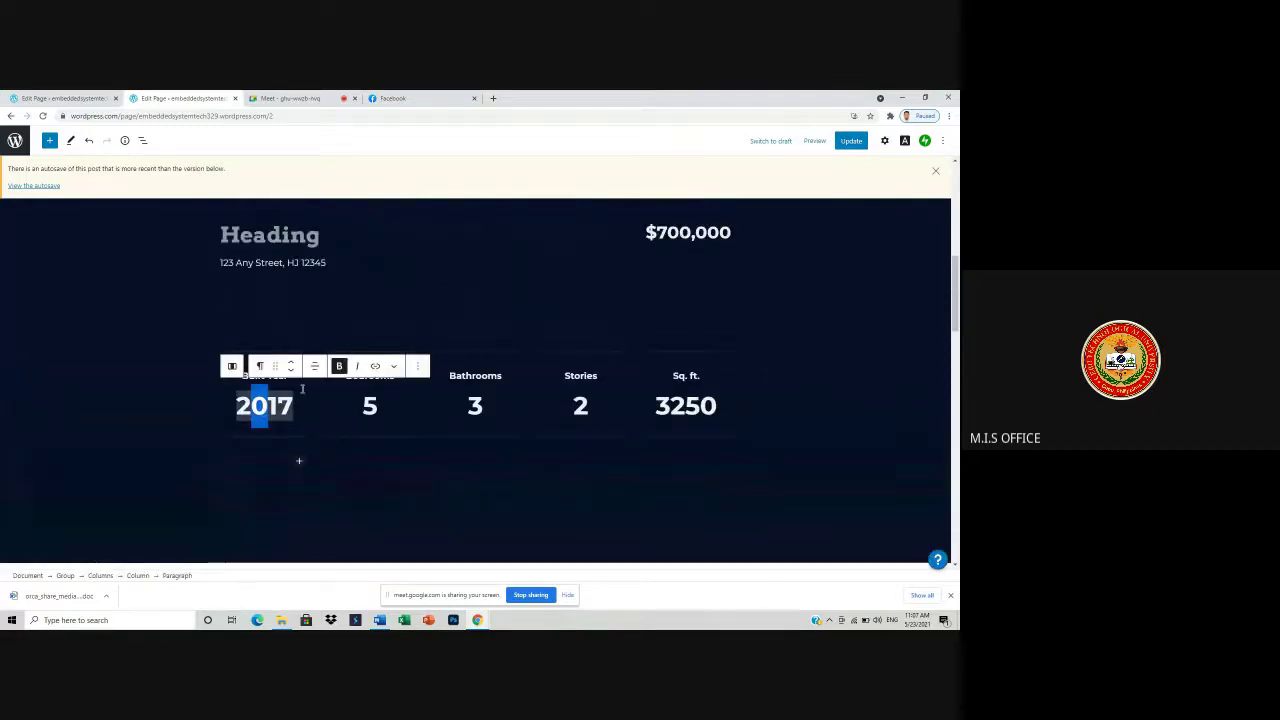
pyautogui.click(690, 405)
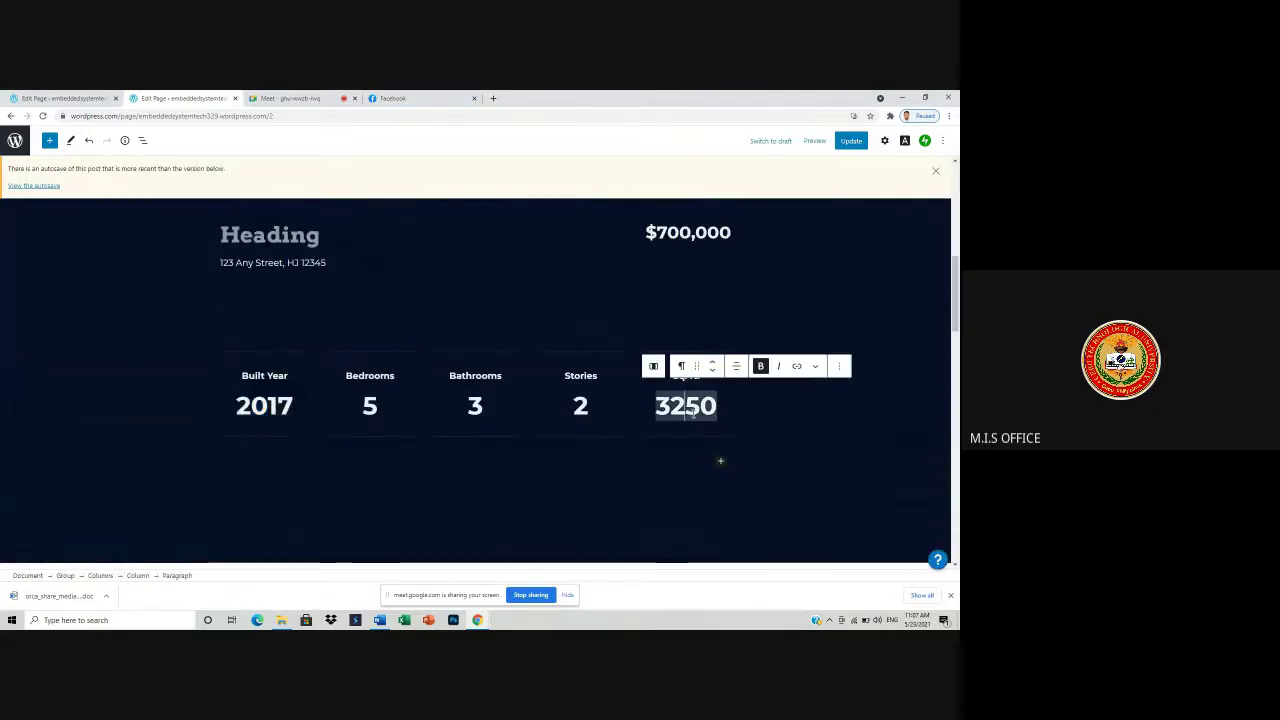
pyautogui.click(265, 262)
pyautogui.scroll(-8, 780, 355)
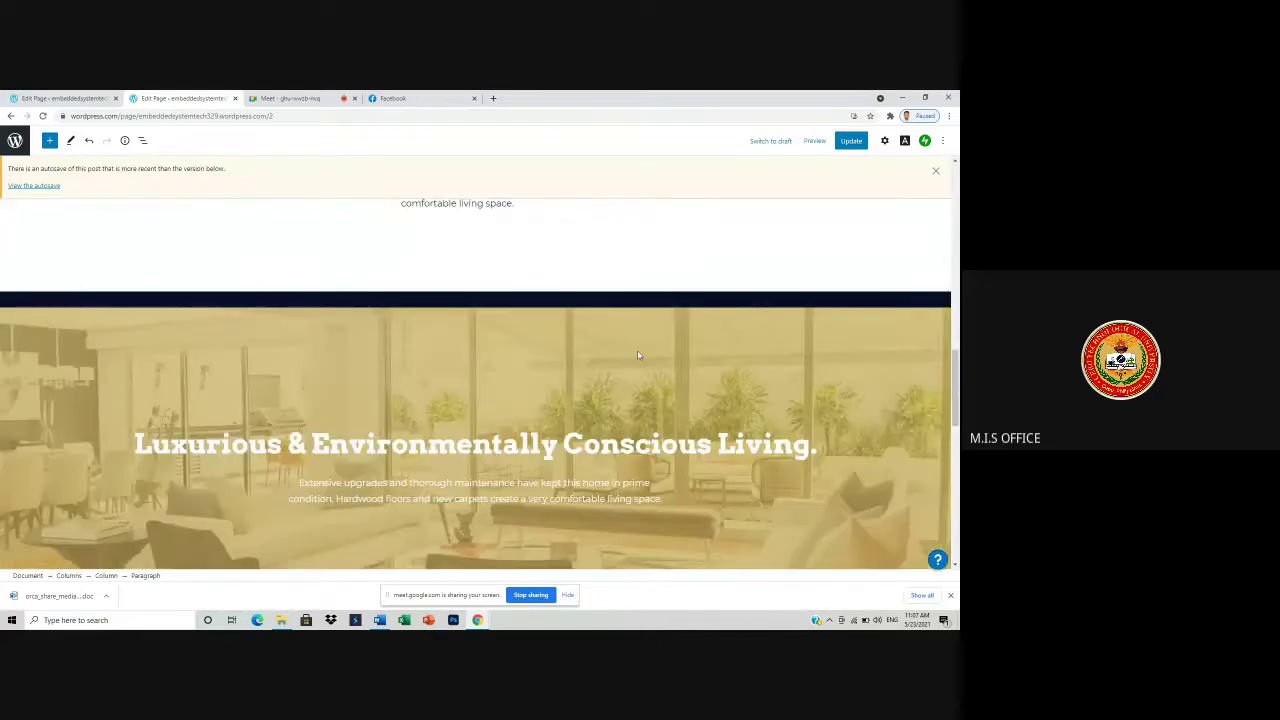
pyautogui.scroll(4, 480, 300)
pyautogui.click(524, 340)
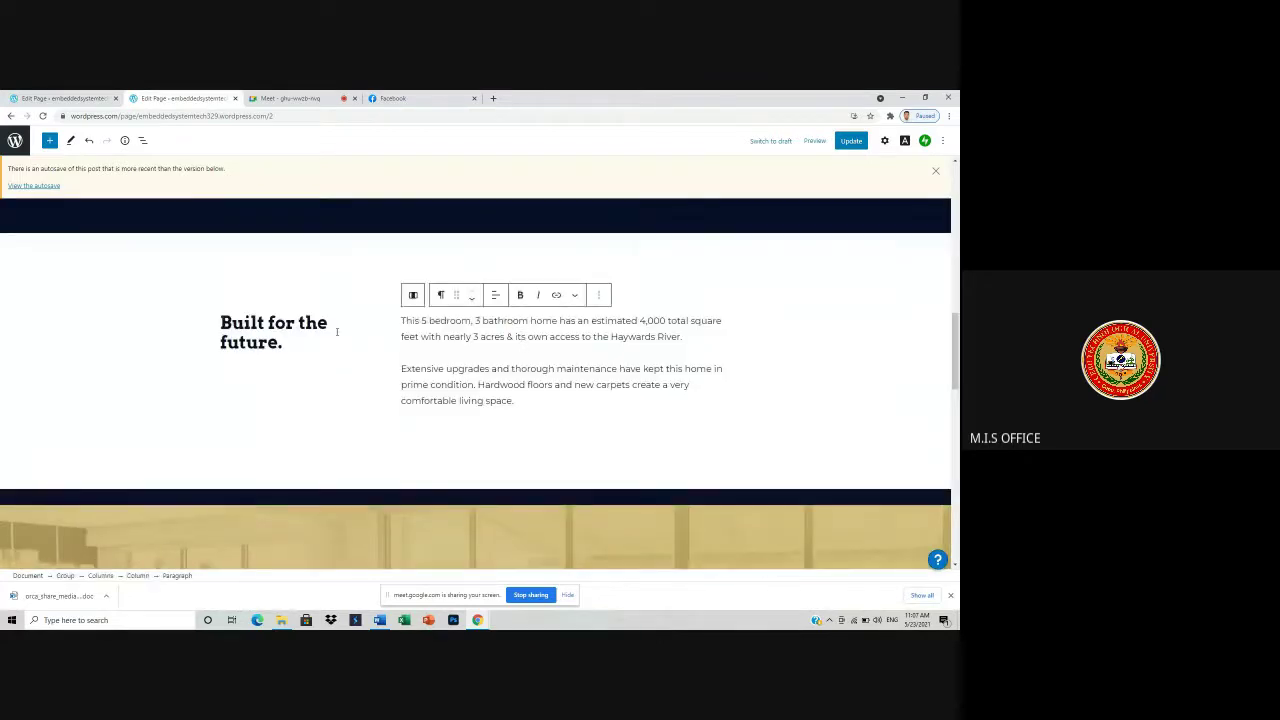
pyautogui.scroll(-10, 338, 337)
pyautogui.scroll(10, 729, 286)
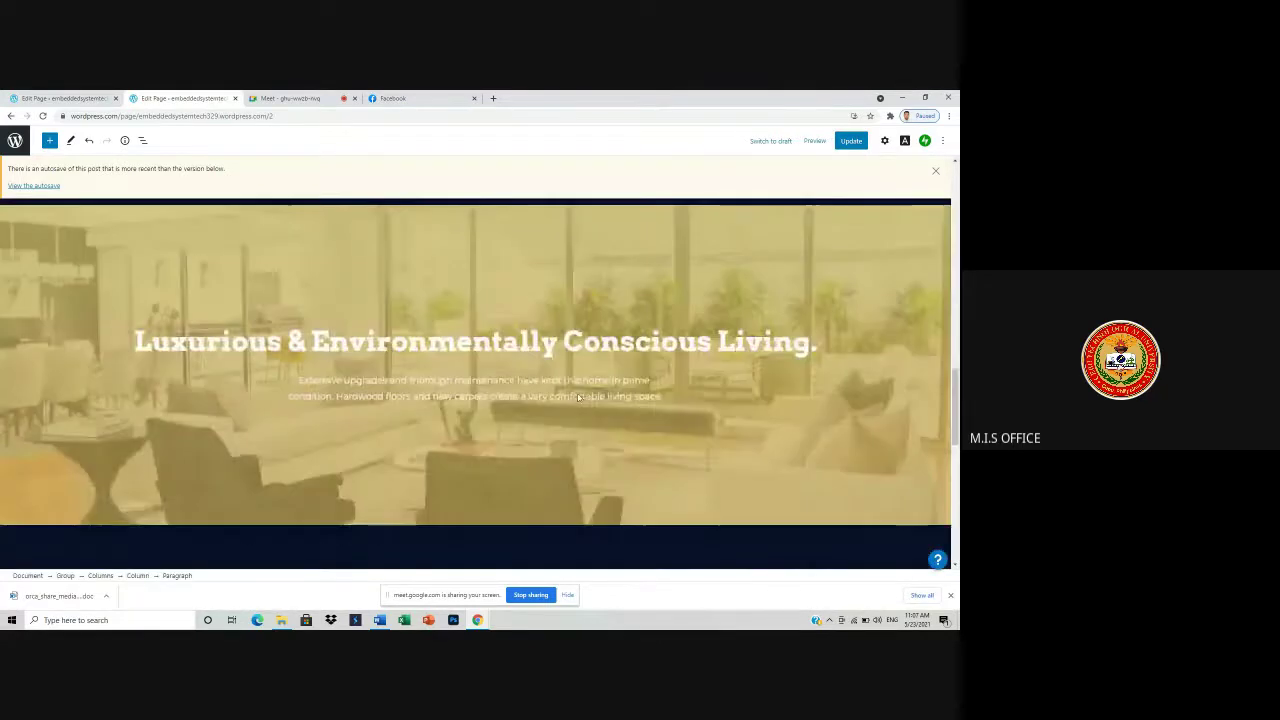
pyautogui.scroll(8, 729, 286)
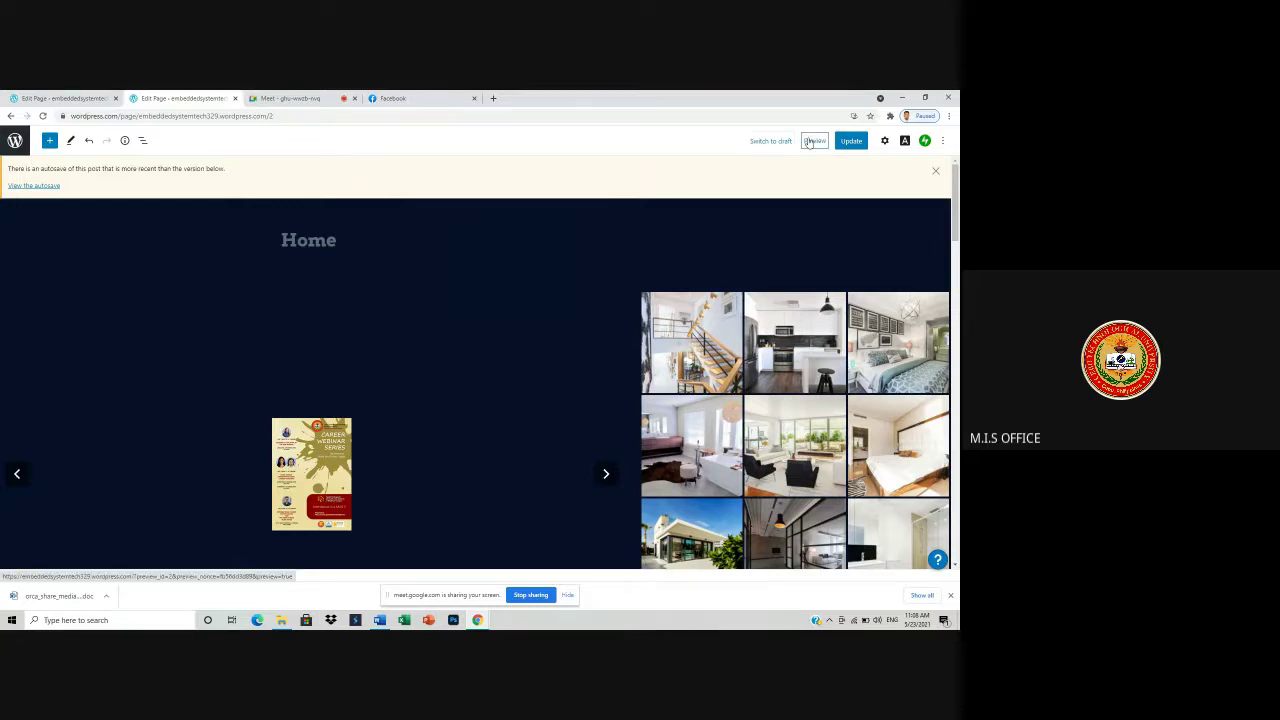
# - Visit the live site via Preview, scroll through the published house listing, then switch back to Google Meet
pyautogui.click(808, 141)
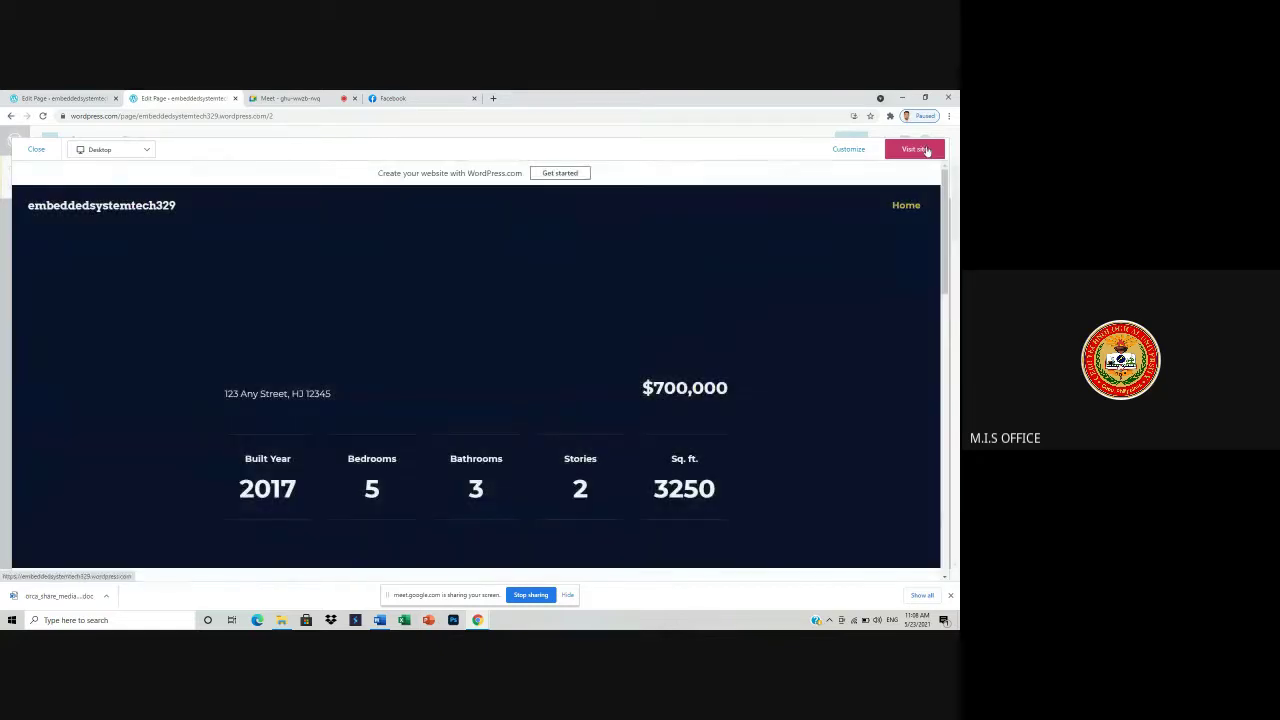
pyautogui.click(926, 150)
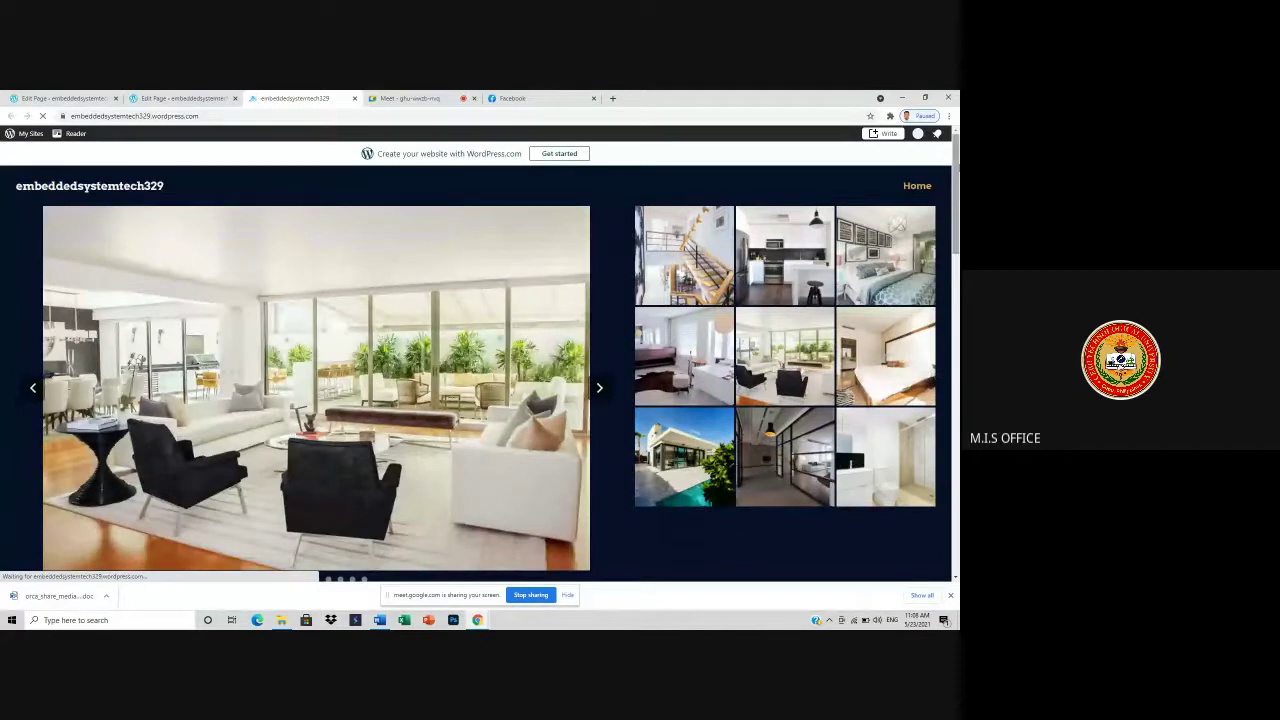
pyautogui.scroll(-10, 603, 420)
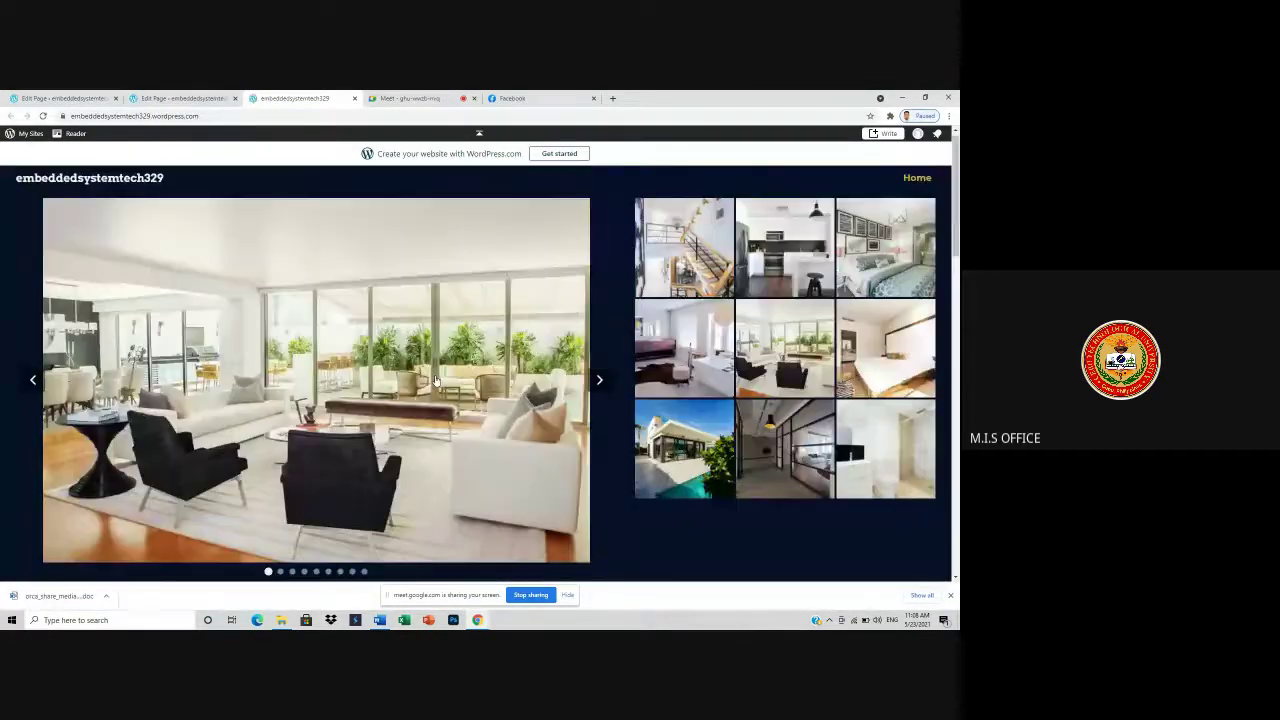
pyautogui.scroll(-4, 525, 306)
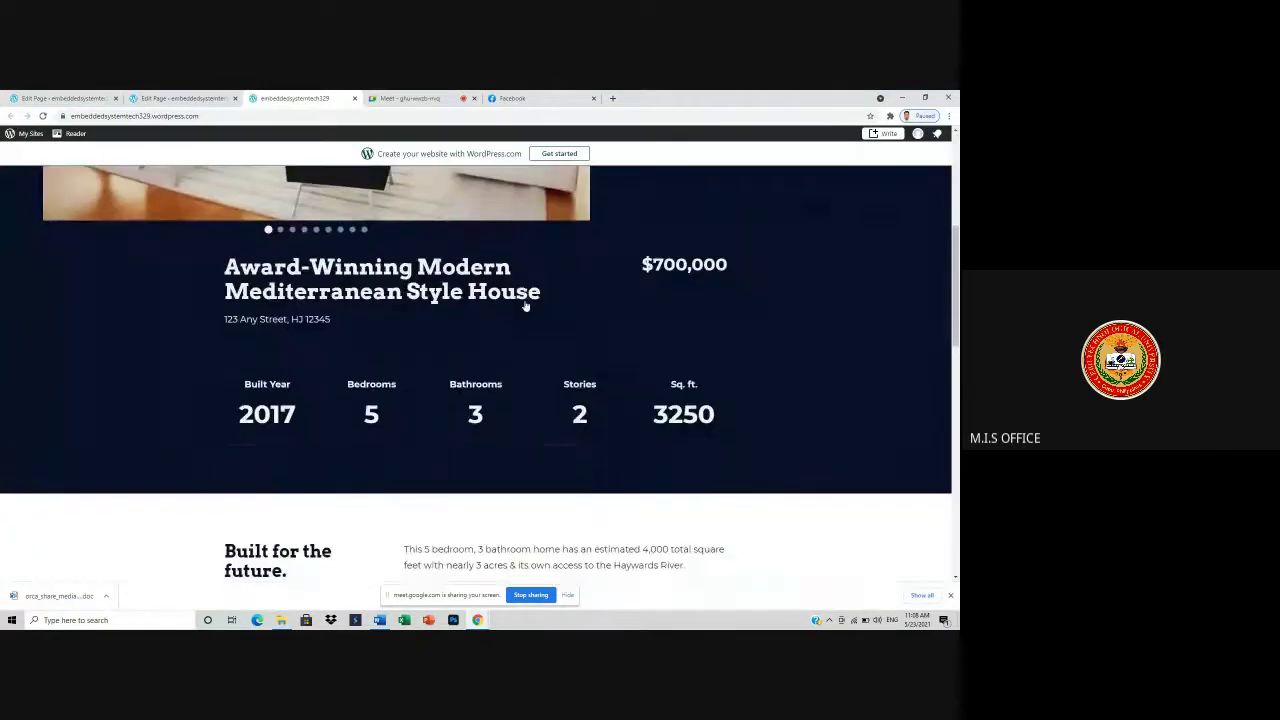
pyautogui.scroll(-15, 525, 306)
pyautogui.scroll(15, 260, 344)
pyautogui.scroll(5, 260, 344)
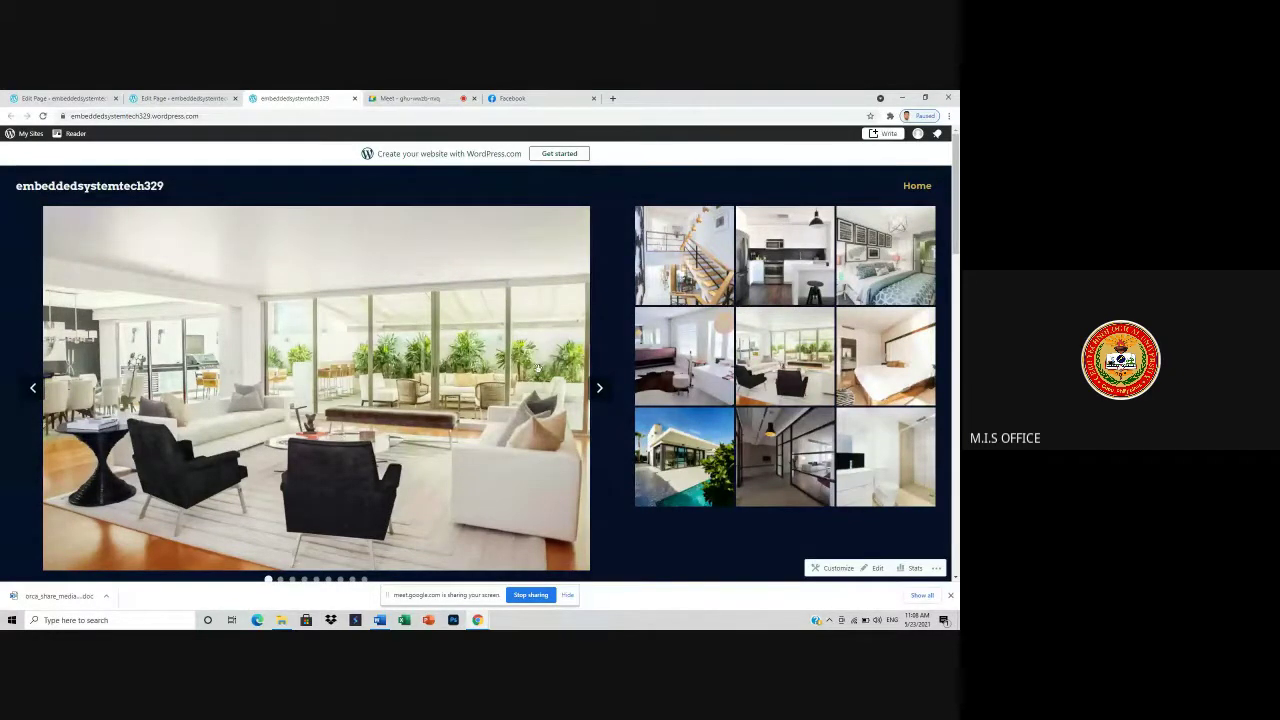
pyautogui.scroll(-6, 566, 351)
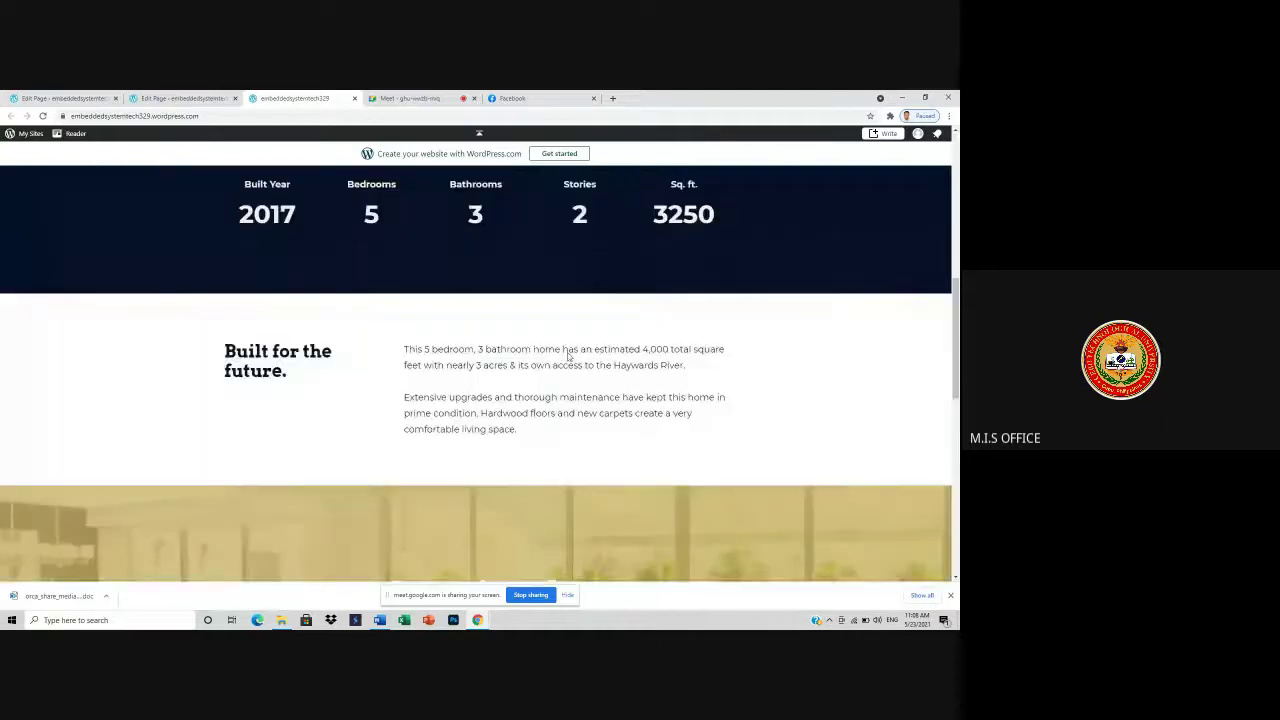
pyautogui.scroll(-10, 566, 355)
pyautogui.scroll(16, 651, 424)
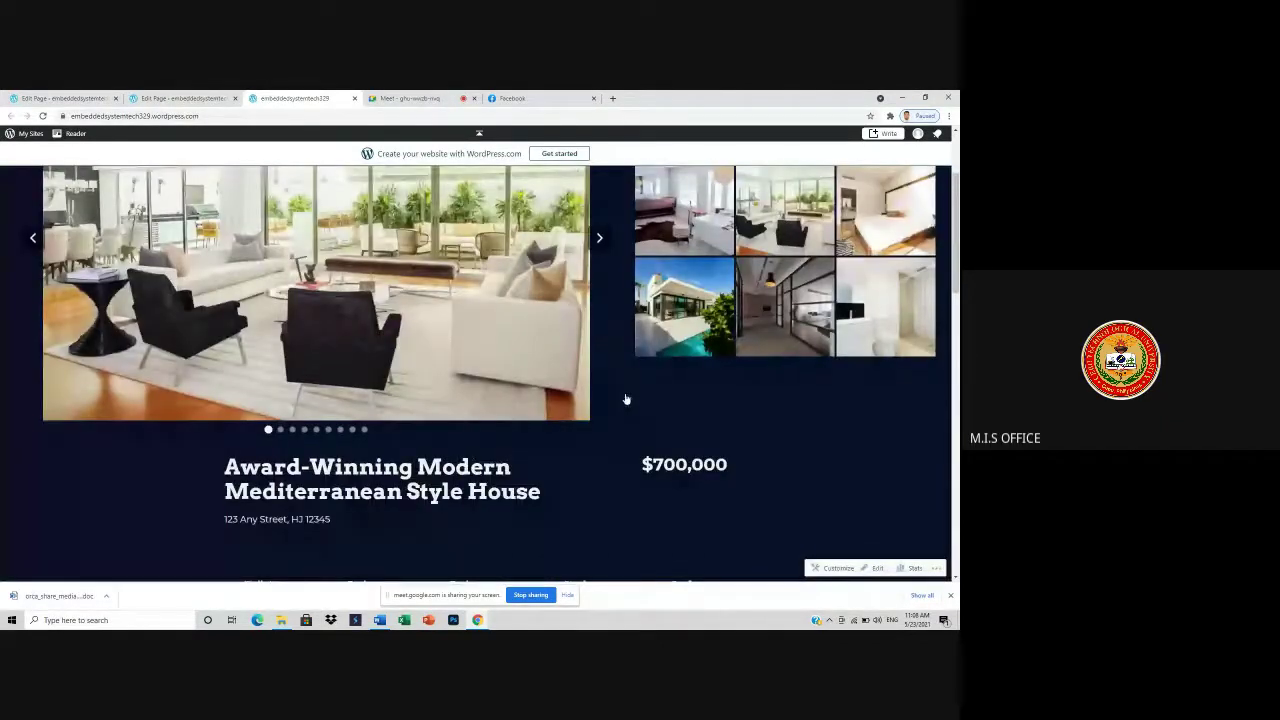
pyautogui.click(434, 99)
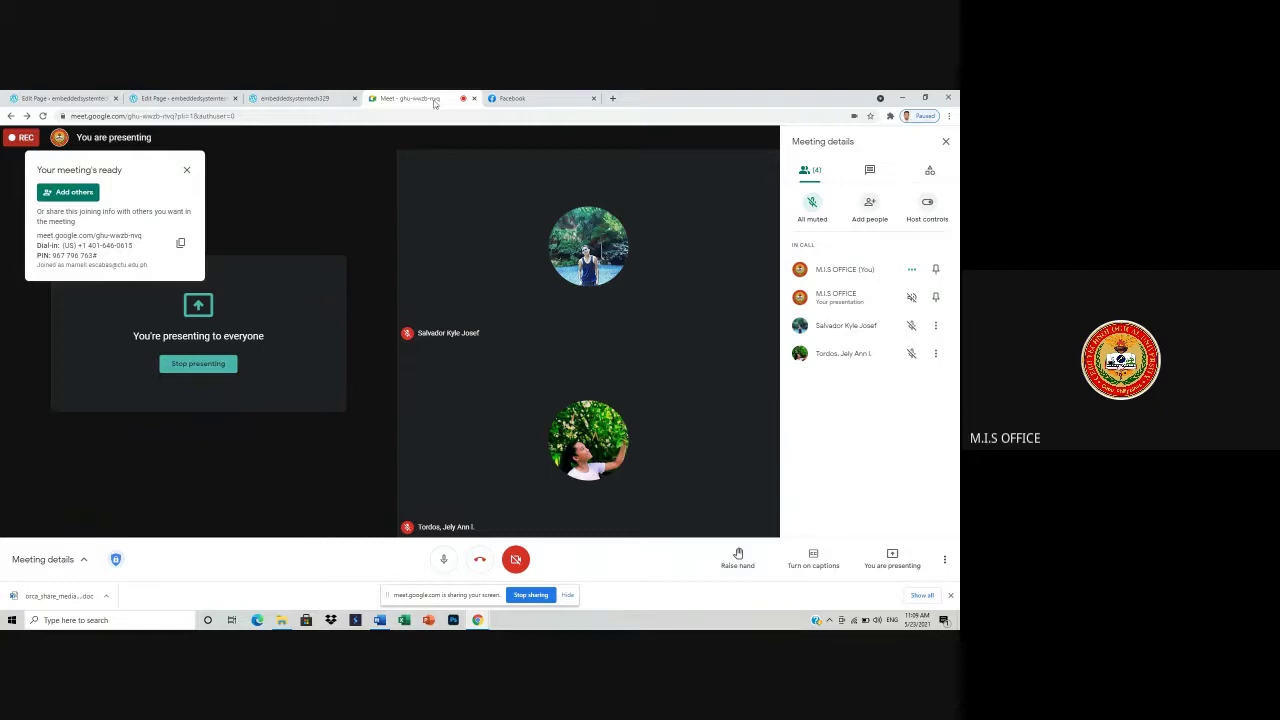
# - Copy the live embeddedsystemtech329.wordpress.com address from the site tab and switch to Microsoft Edge
pyautogui.click(280, 99)
pyautogui.scroll(3, 404, 280)
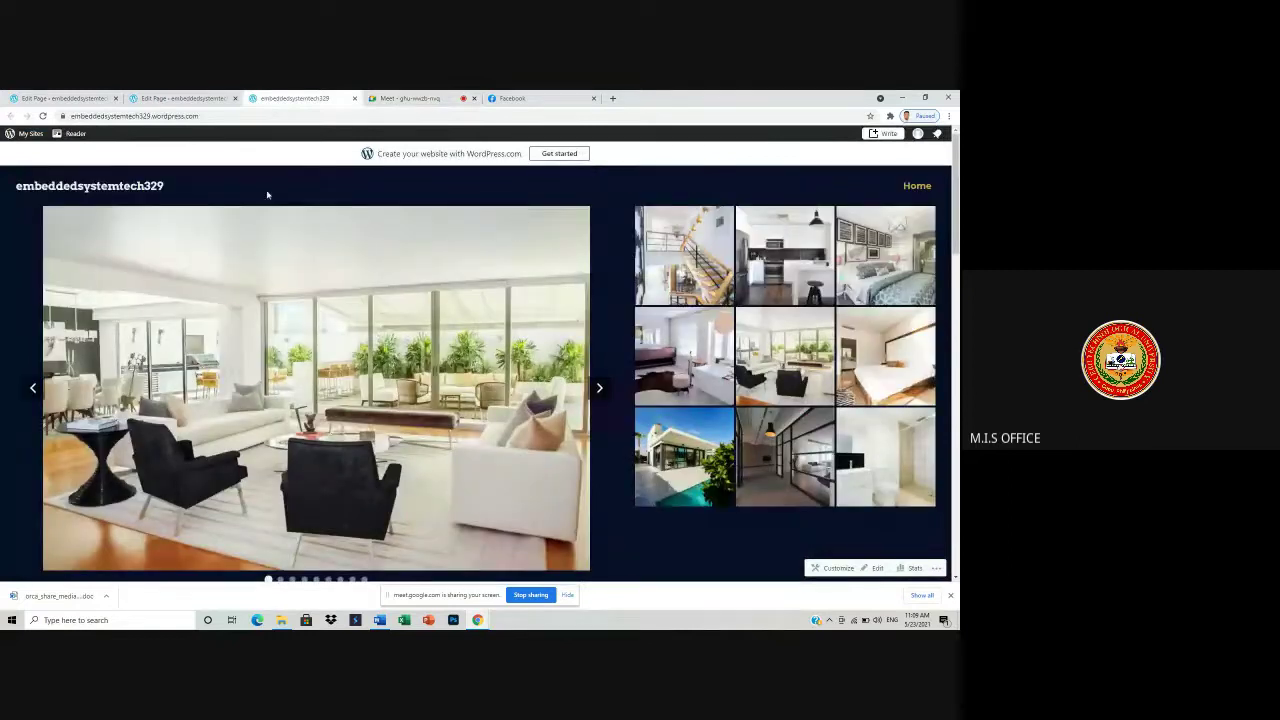
pyautogui.moveTo(200, 116); pyautogui.dragTo(66, 118)
pyautogui.rightClick(86, 118)
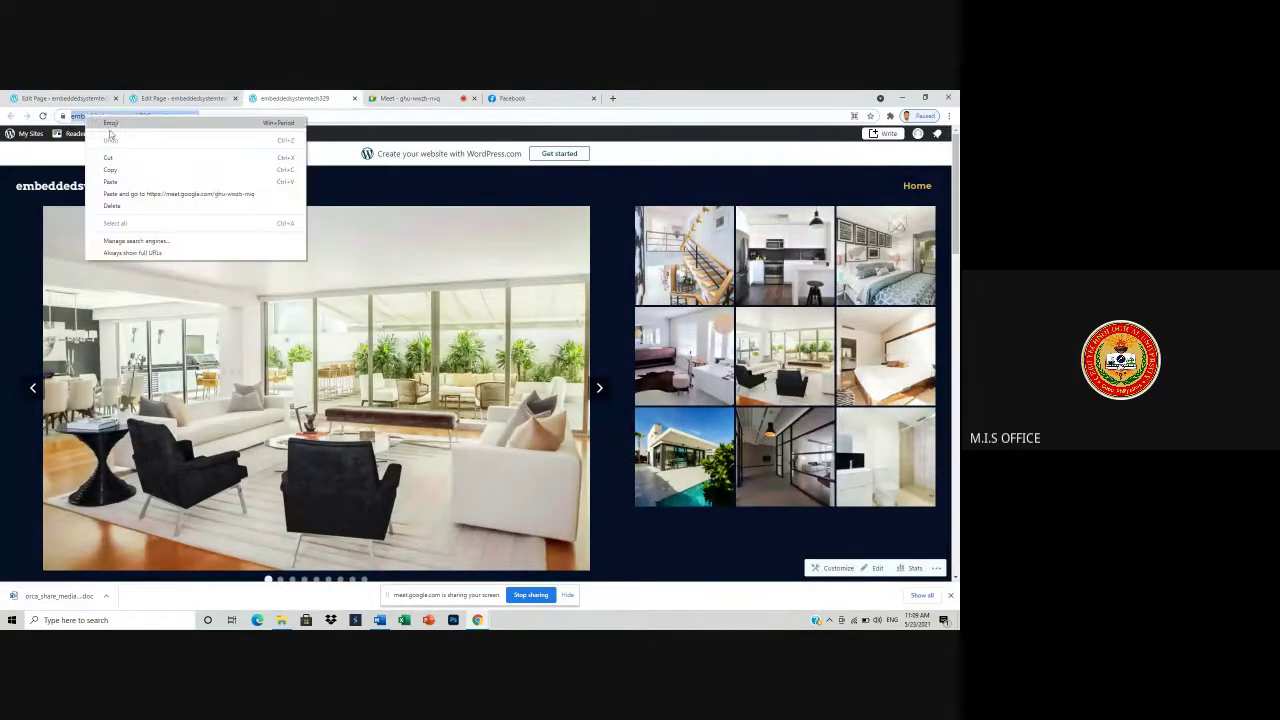
pyautogui.click(110, 166)
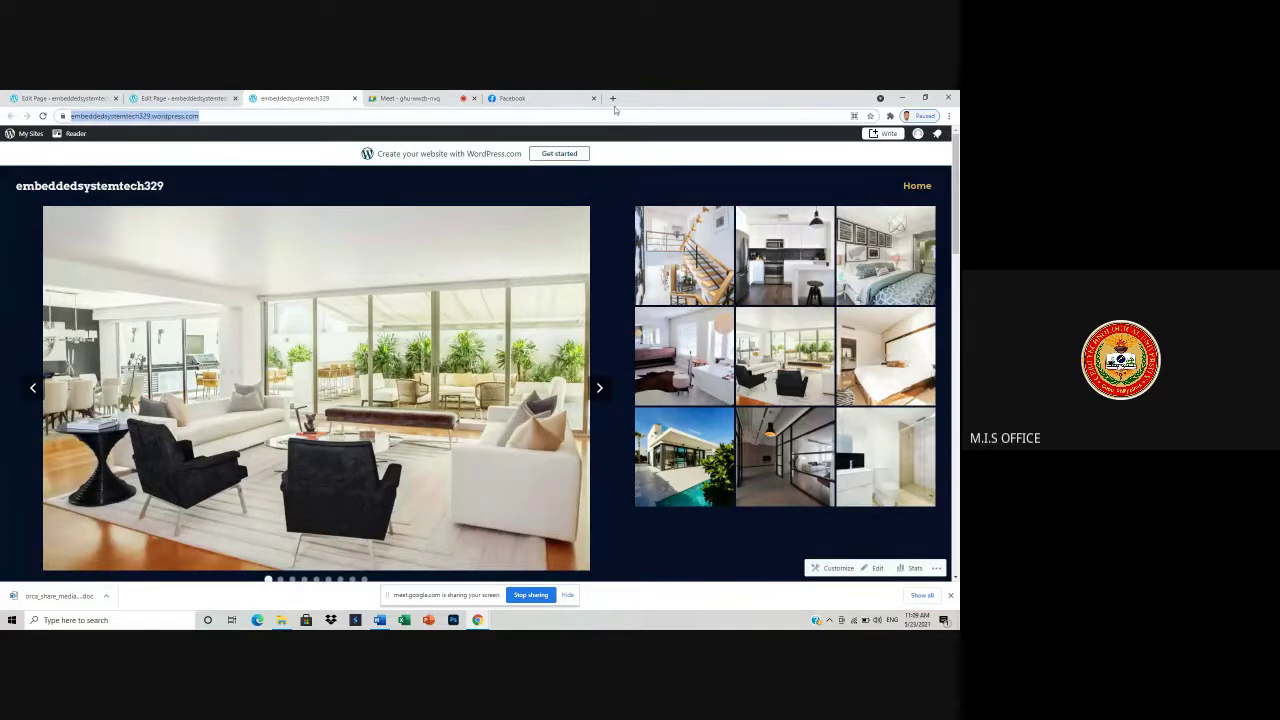
pyautogui.click(253, 622)
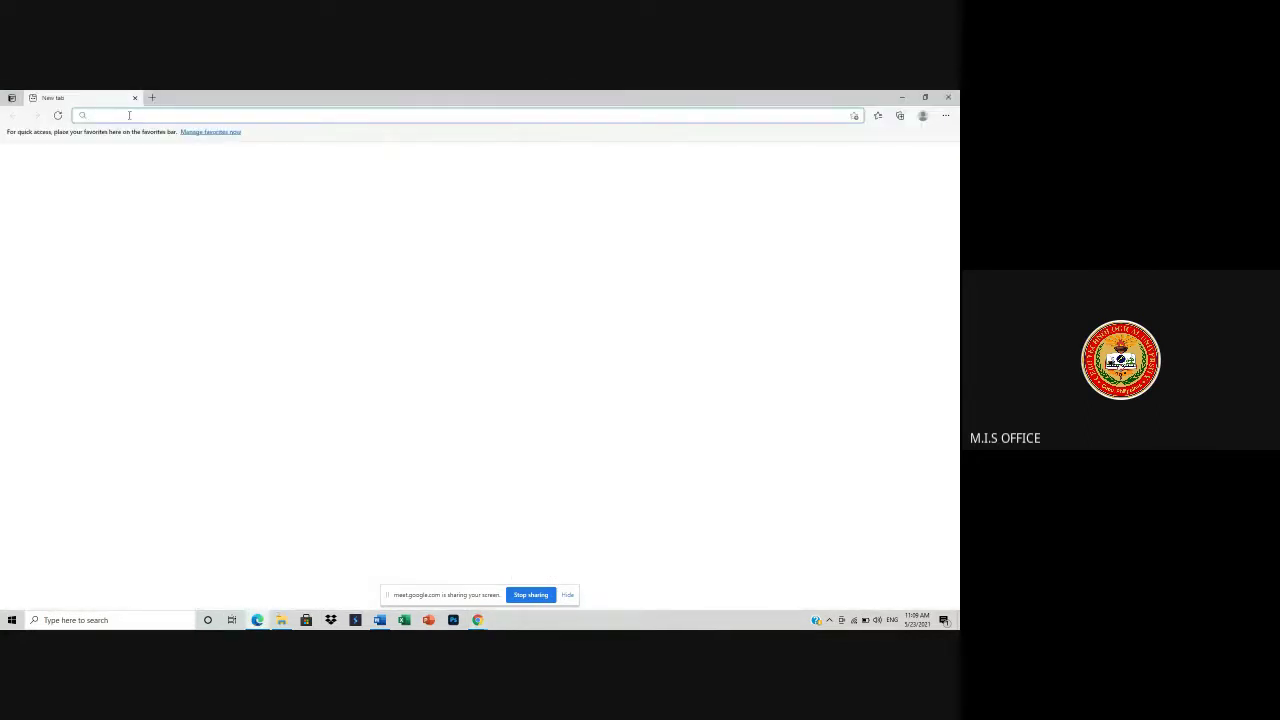
# - Paste the copied address into Edge and load embeddedsystemtech329.wordpress.com
pyautogui.rightClick(129, 115)
pyautogui.click(154, 213)
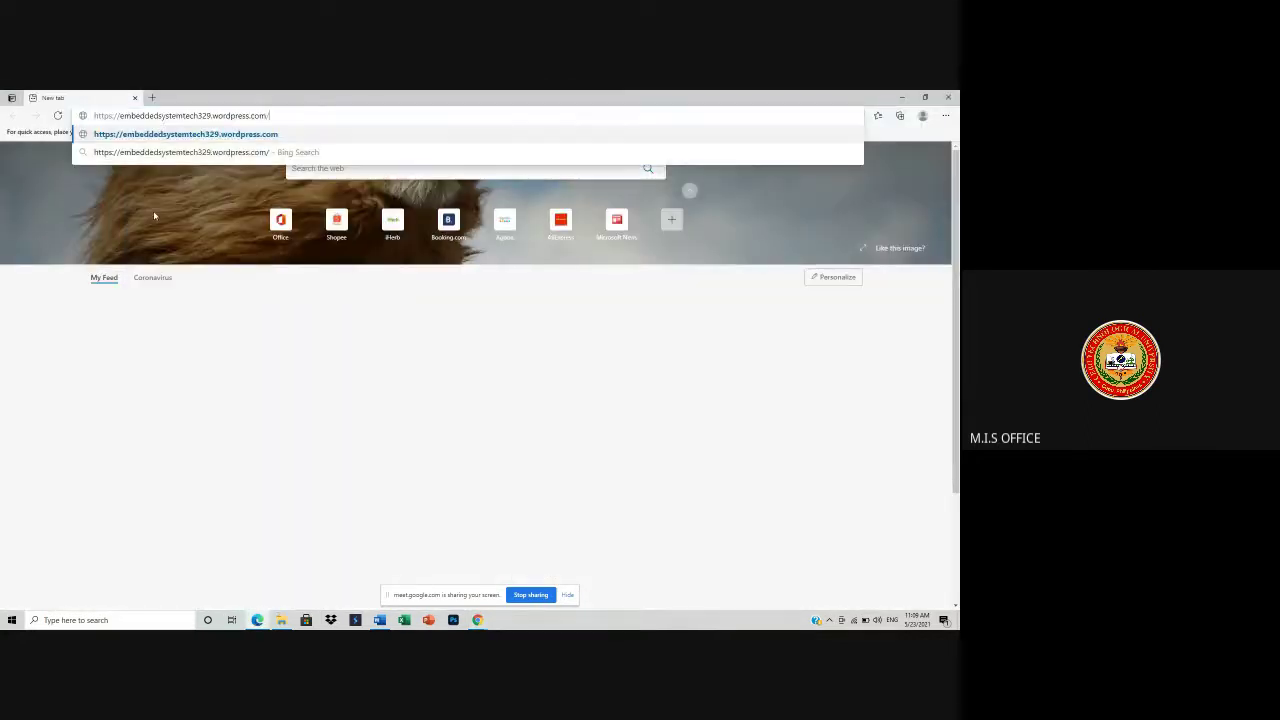
pyautogui.press('Return')
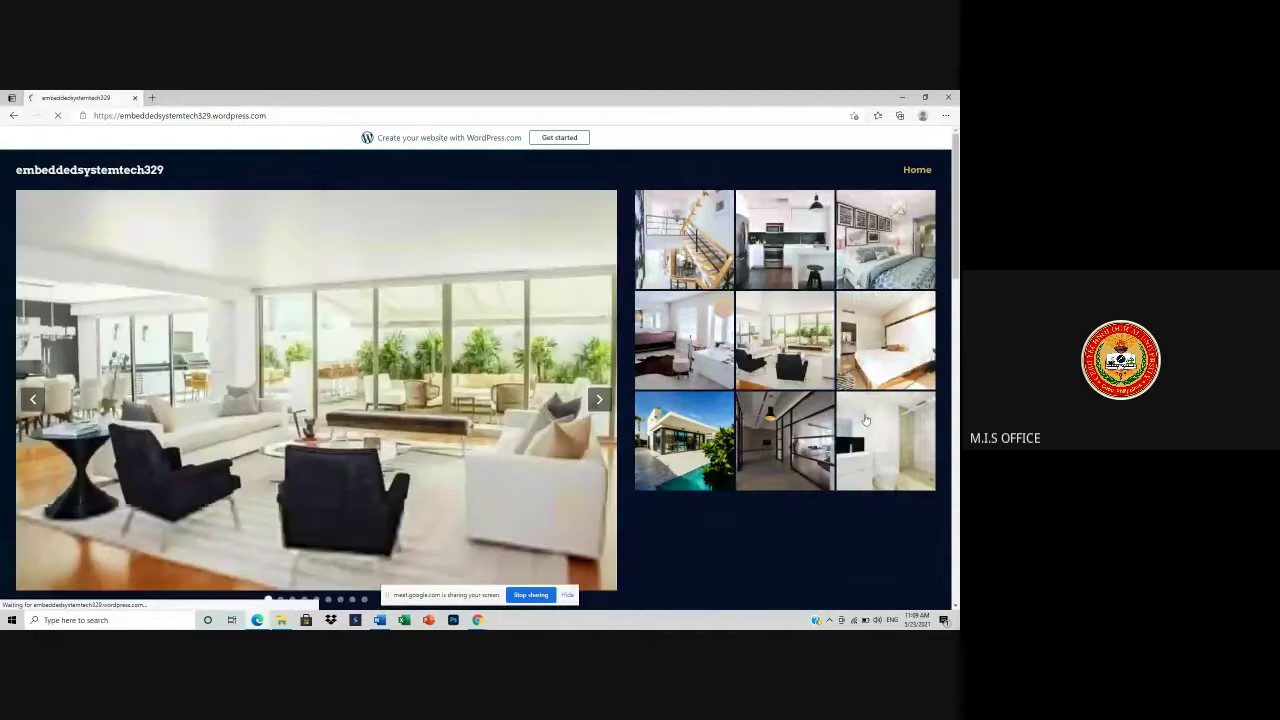
# - Review the house-photo slideshow, gallery and agent footer, then close Edge
pyautogui.scroll(-5, 864, 428)
pyautogui.scroll(-5, 860, 435)
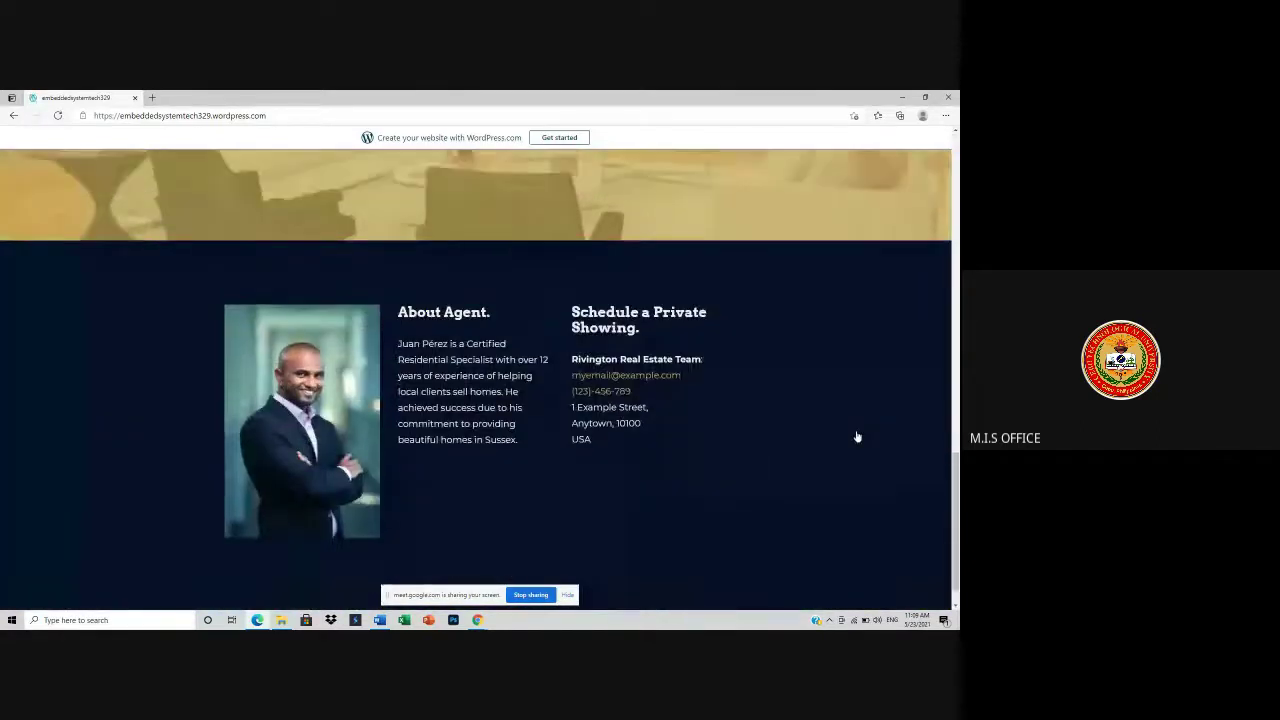
pyautogui.scroll(10, 684, 403)
pyautogui.scroll(2, 685, 400)
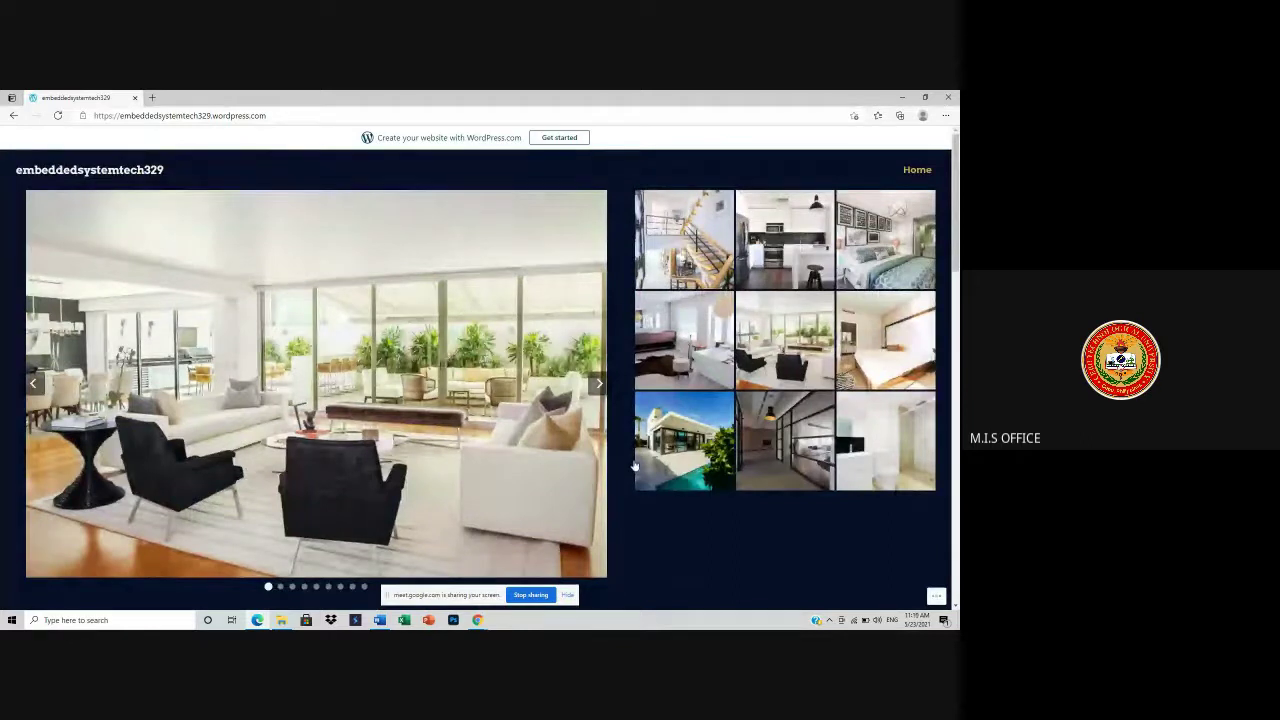
pyautogui.scroll(-5, 640, 460)
pyautogui.scroll(-6, 657, 440)
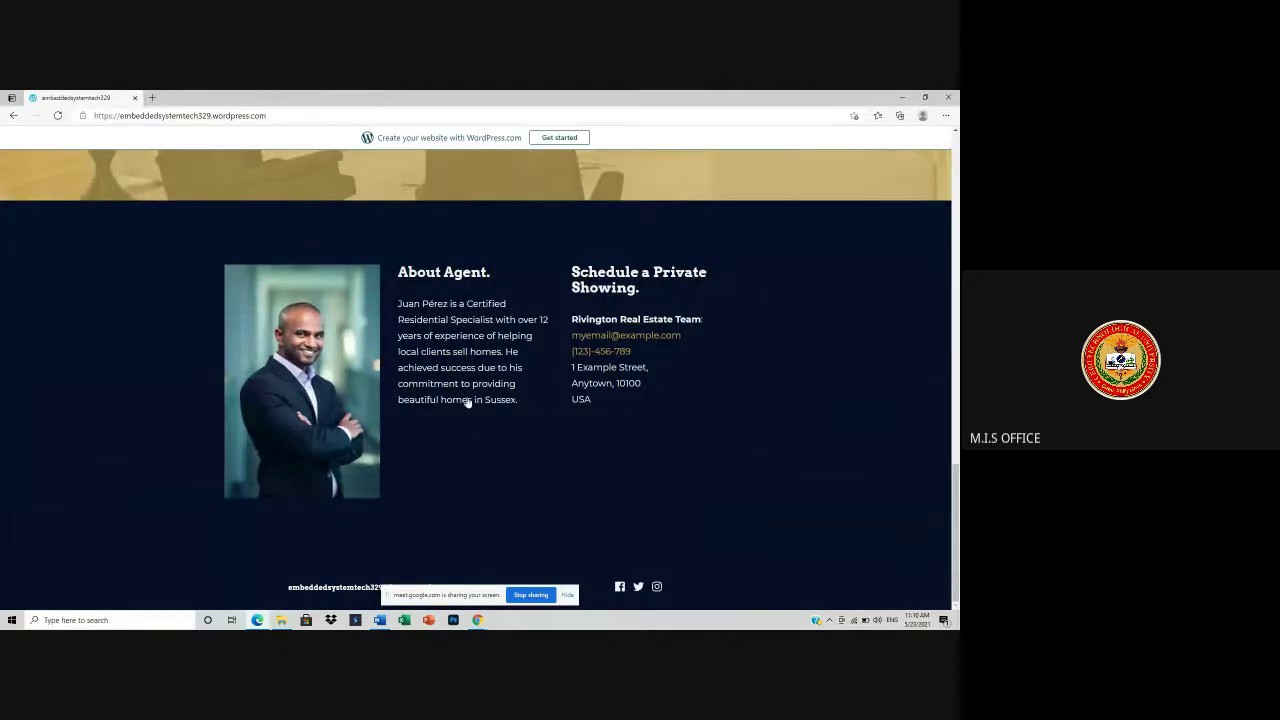
pyautogui.scroll(3, 367, 410)
pyautogui.scroll(6, 400, 400)
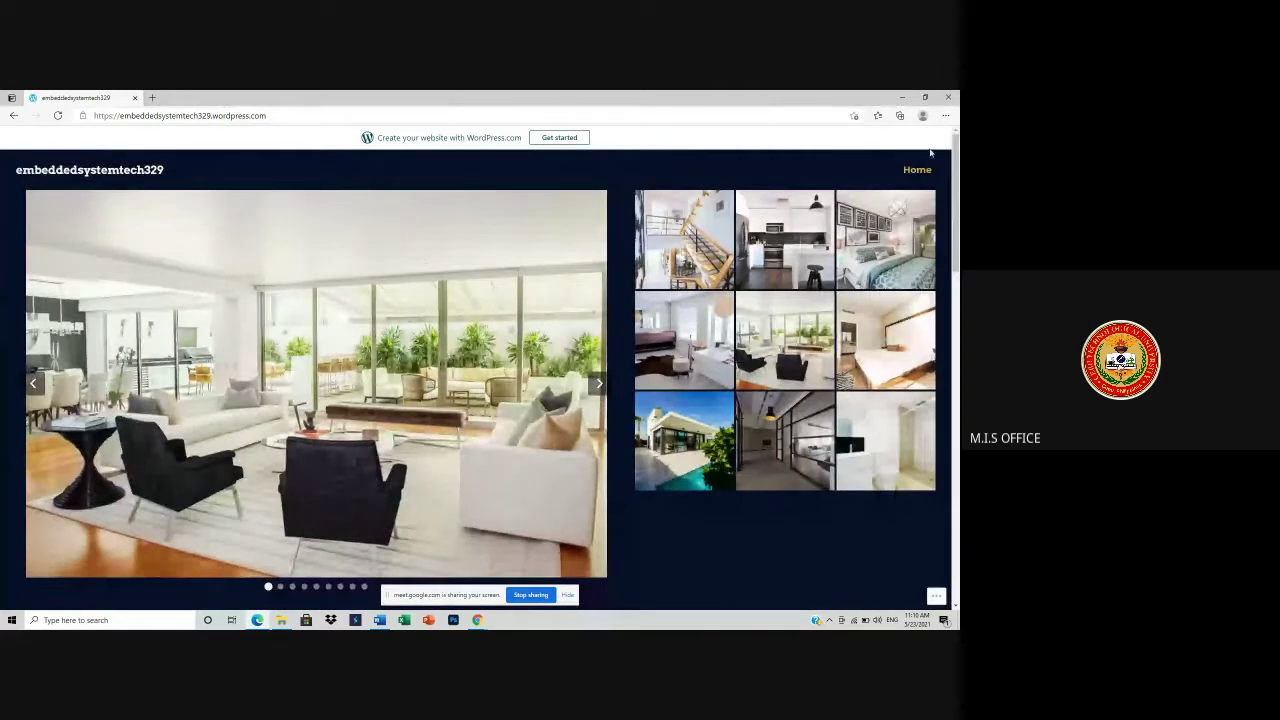
pyautogui.click(945, 97)
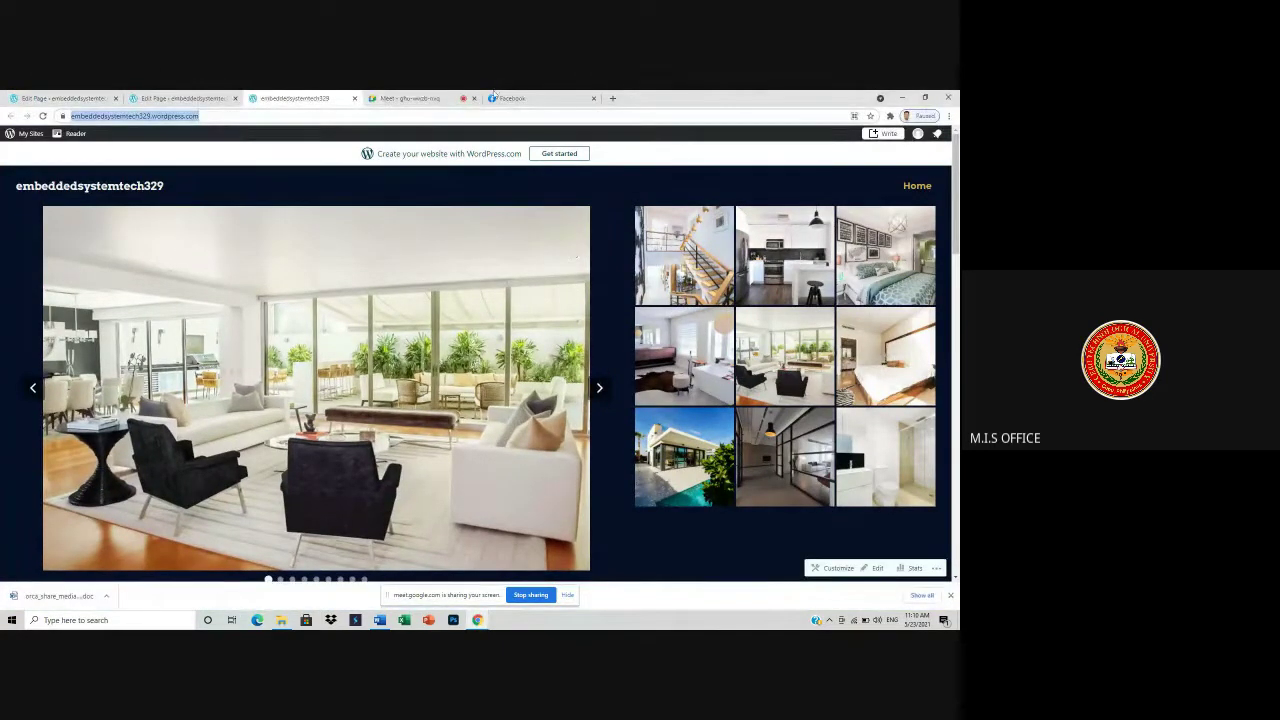
# - Check the Meet call, return to the site tab, and open embeddedsystemtech329's My Home dashboard
pyautogui.click(428, 98)
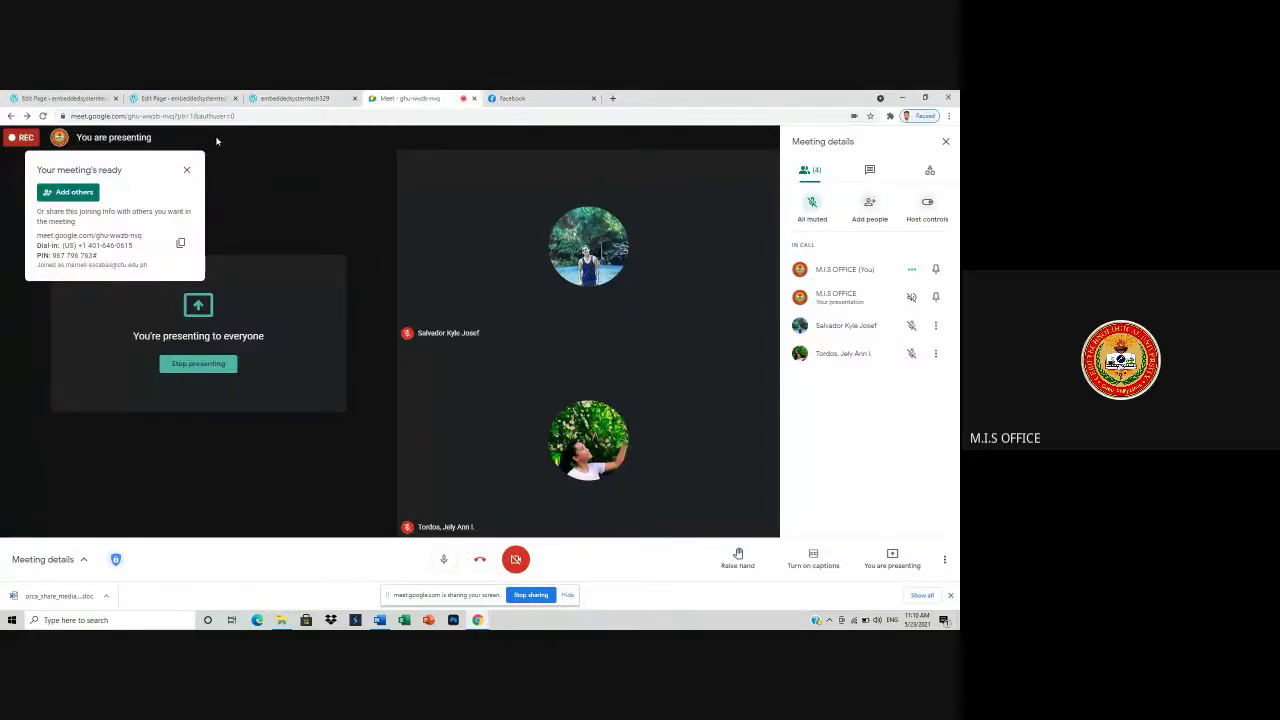
pyautogui.click(314, 98)
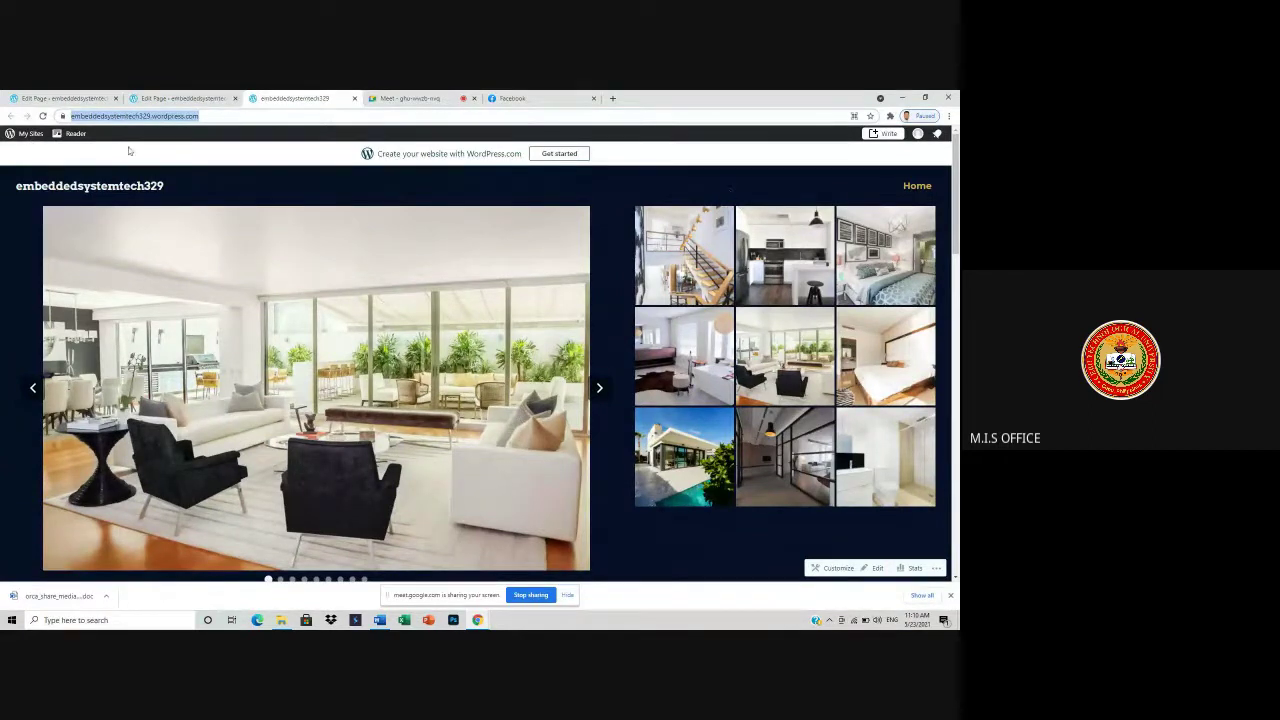
pyautogui.click(31, 145)
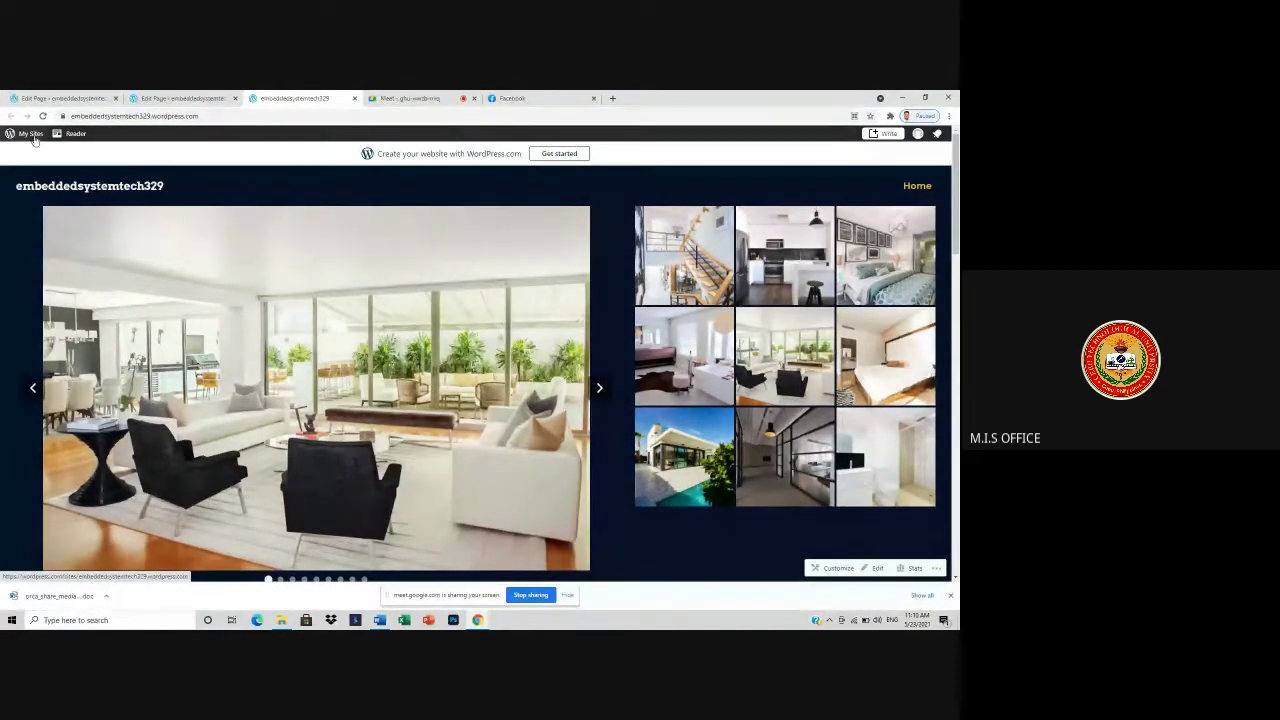
pyautogui.click(33, 135)
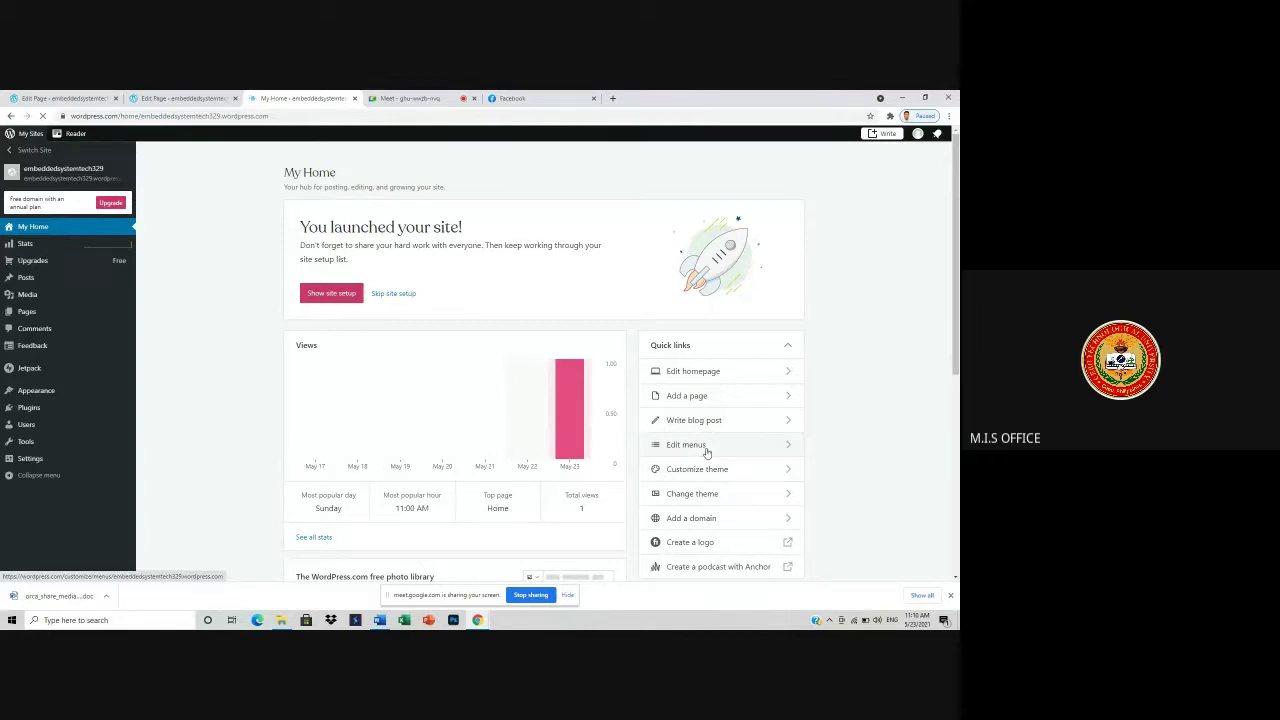
# - Open Edit menus from Quick links, dismiss the Customizer tip, and show the Menus section
pyautogui.click(705, 449)
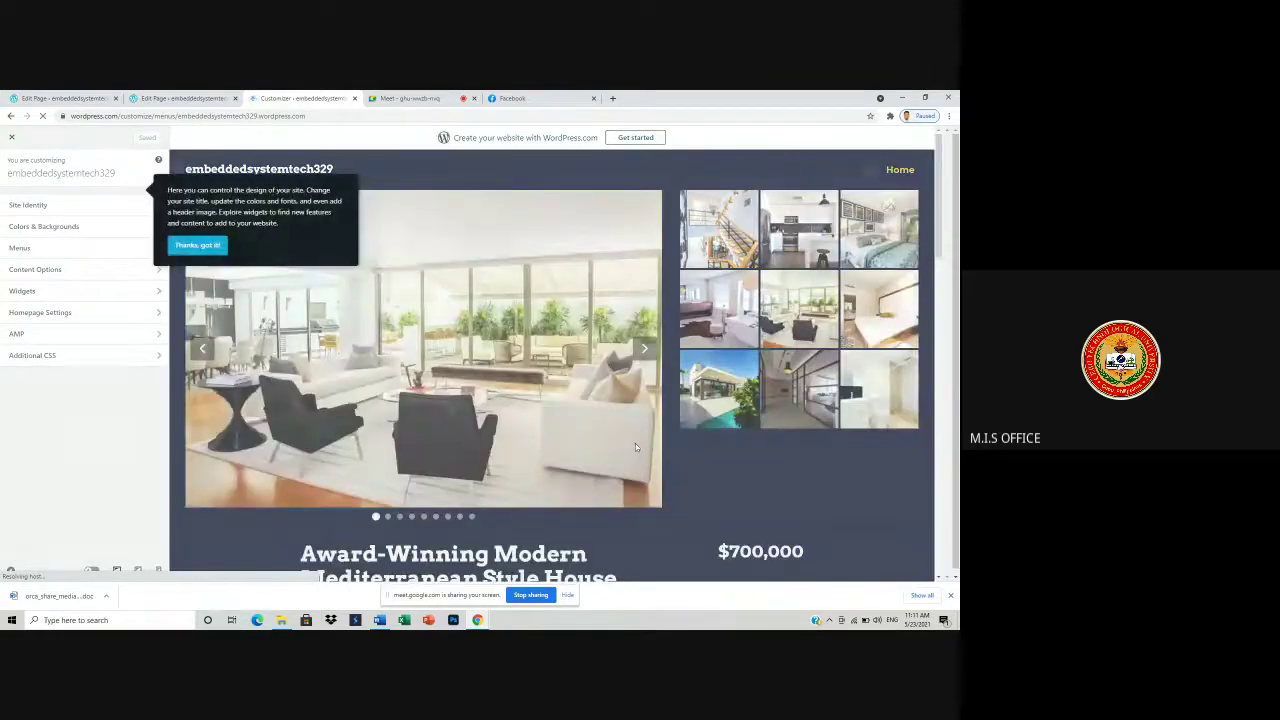
pyautogui.click(190, 246)
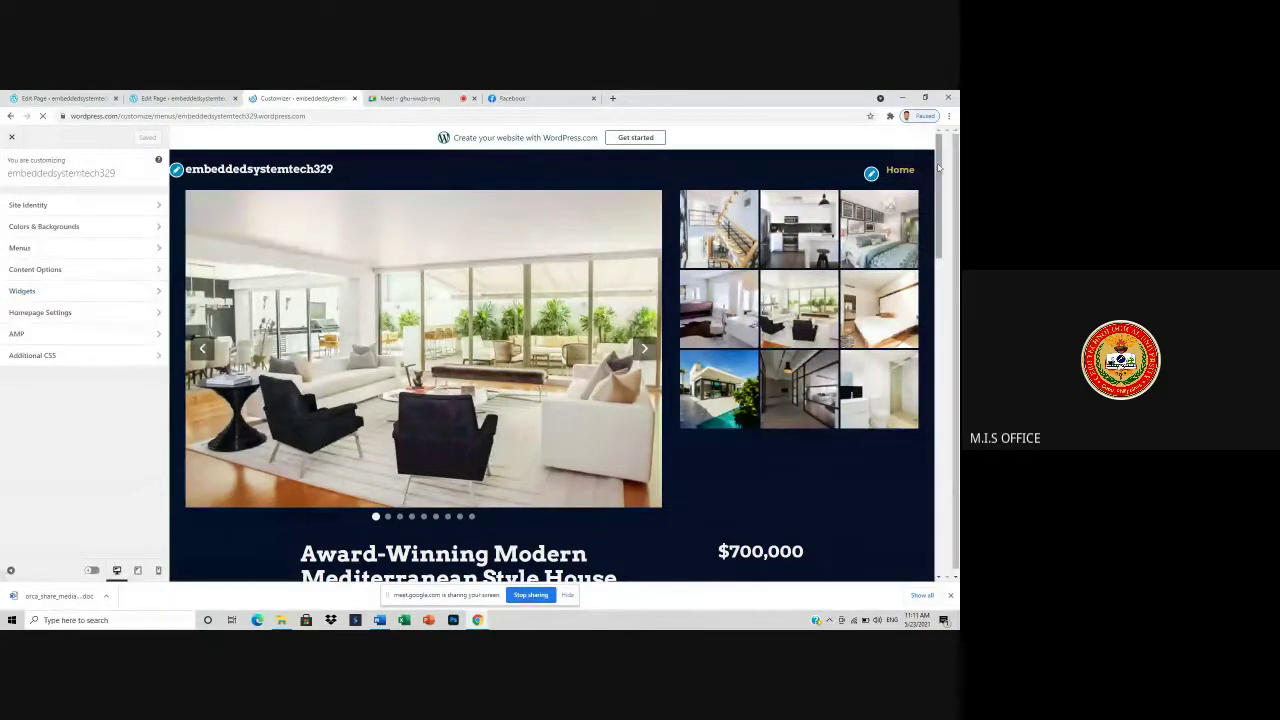
pyautogui.click(901, 171)
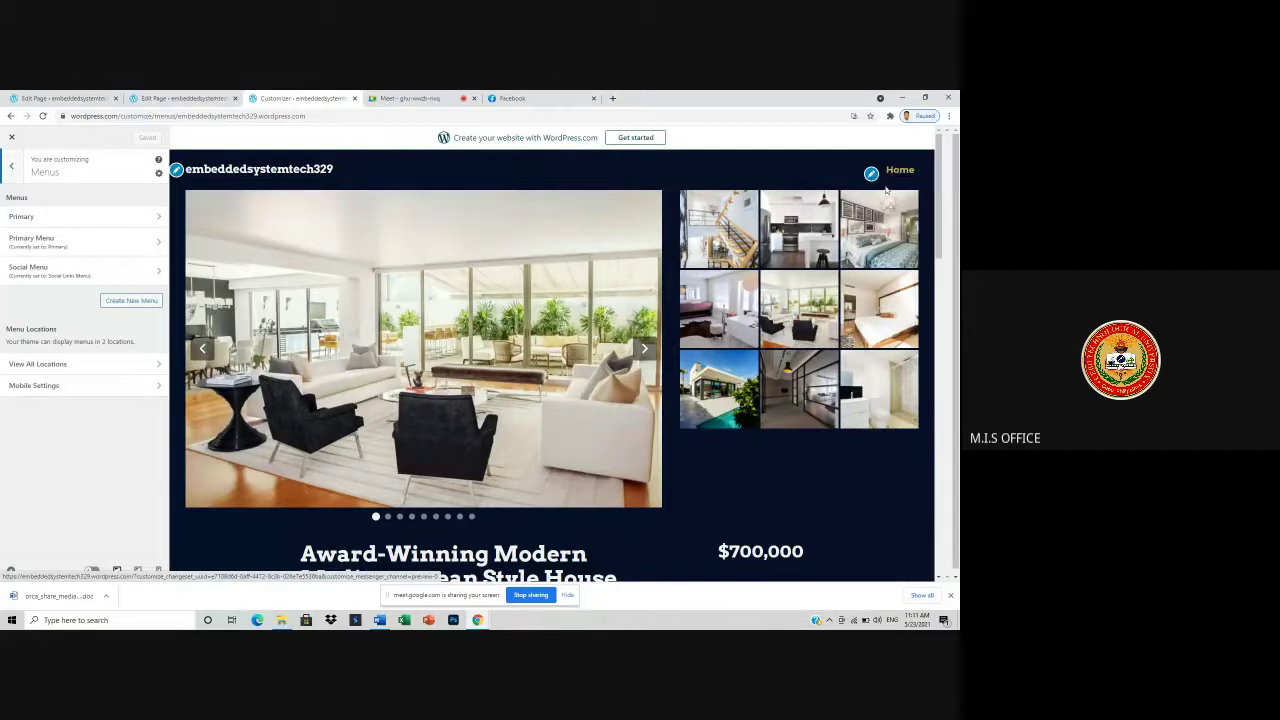
pyautogui.click(401, 100)
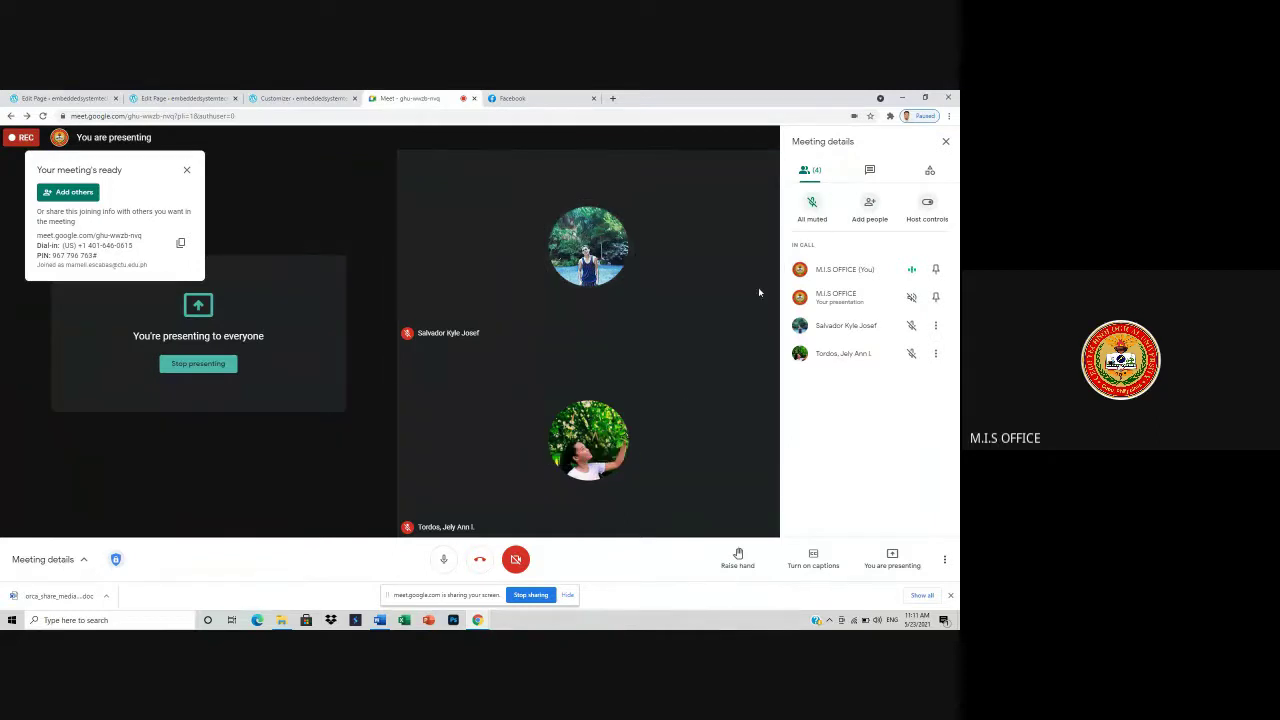
pyautogui.click(300, 98)
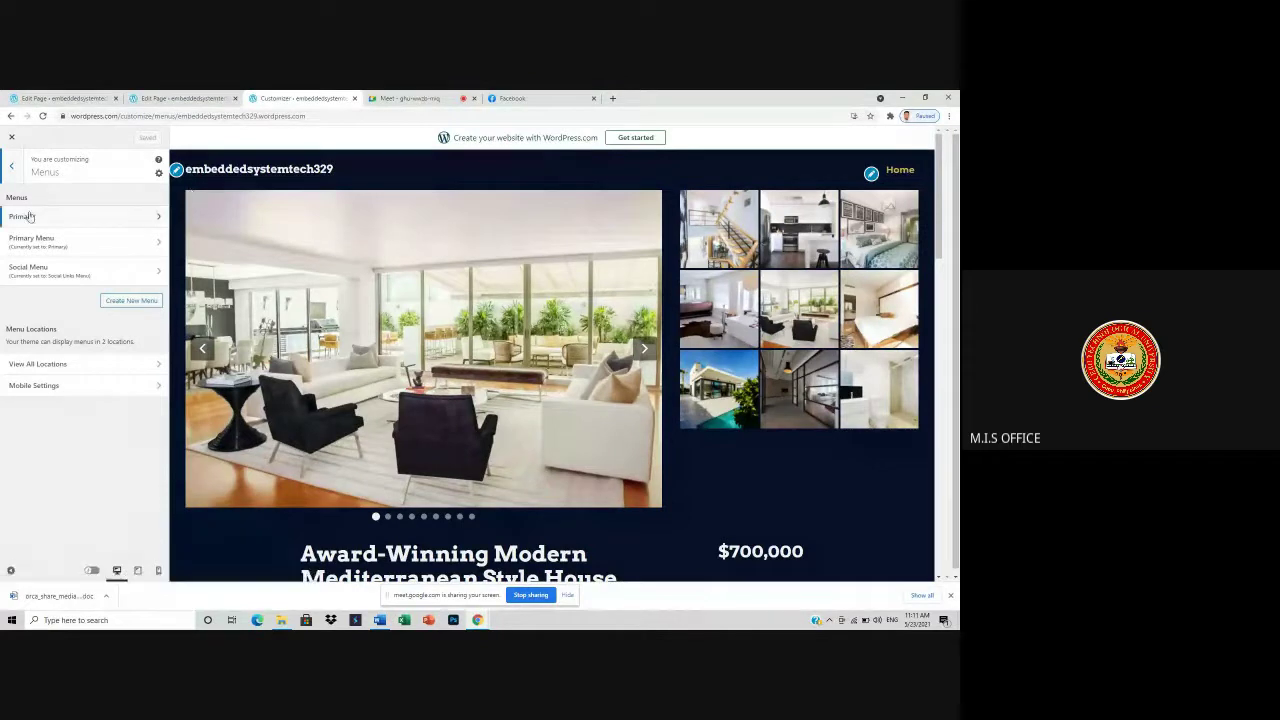
# - Add new pages 'Activities' and 'Activity #1' through the Primary Menu, then remove both menu items
pyautogui.click(85, 248)
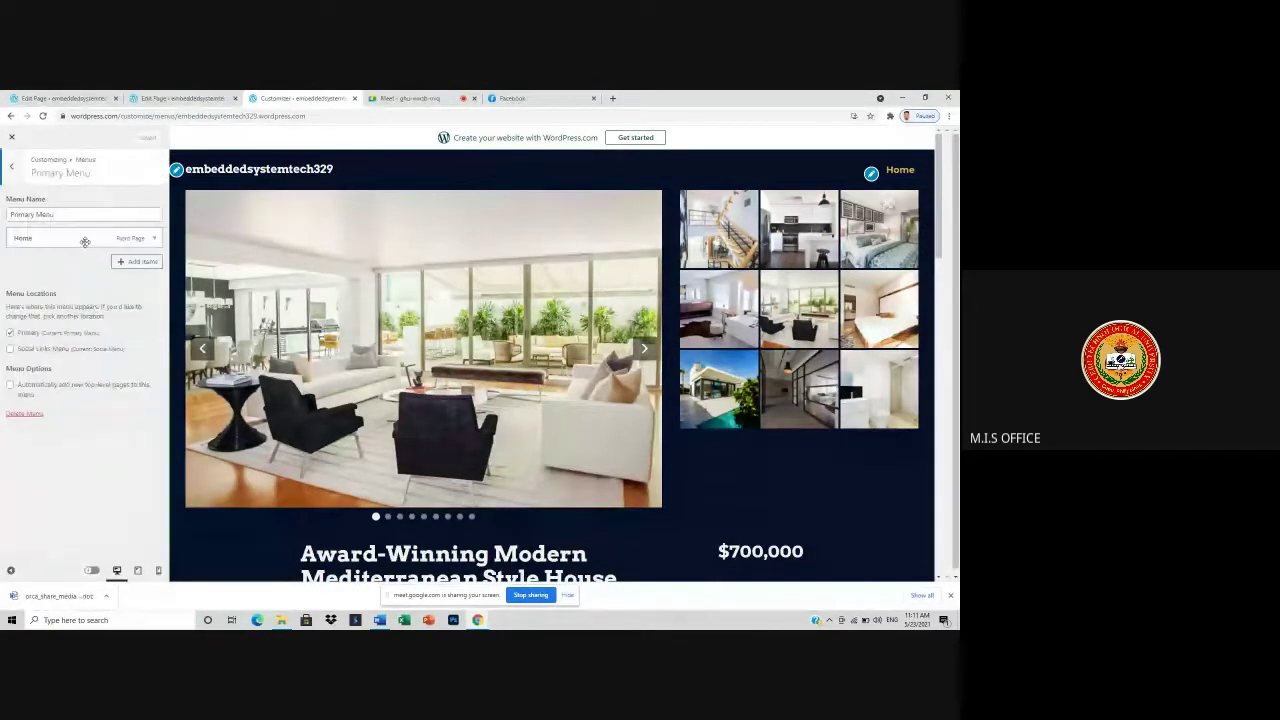
pyautogui.click(141, 262)
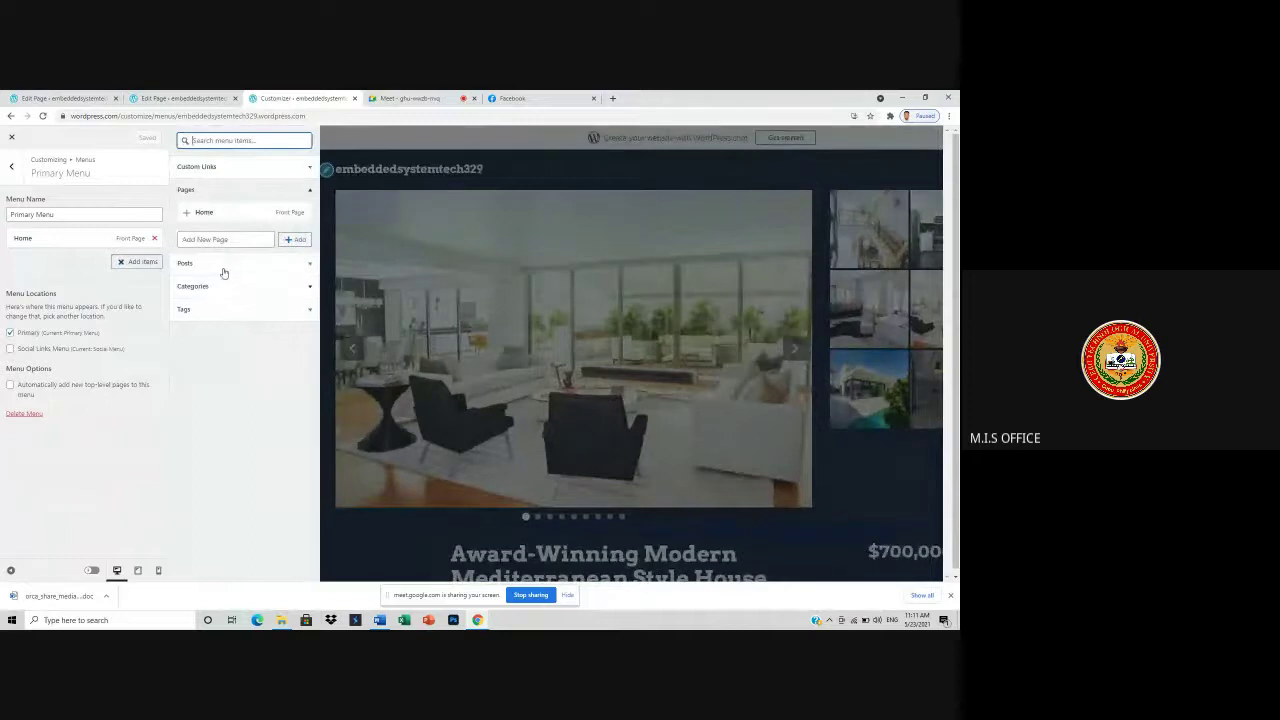
pyautogui.click(220, 242)
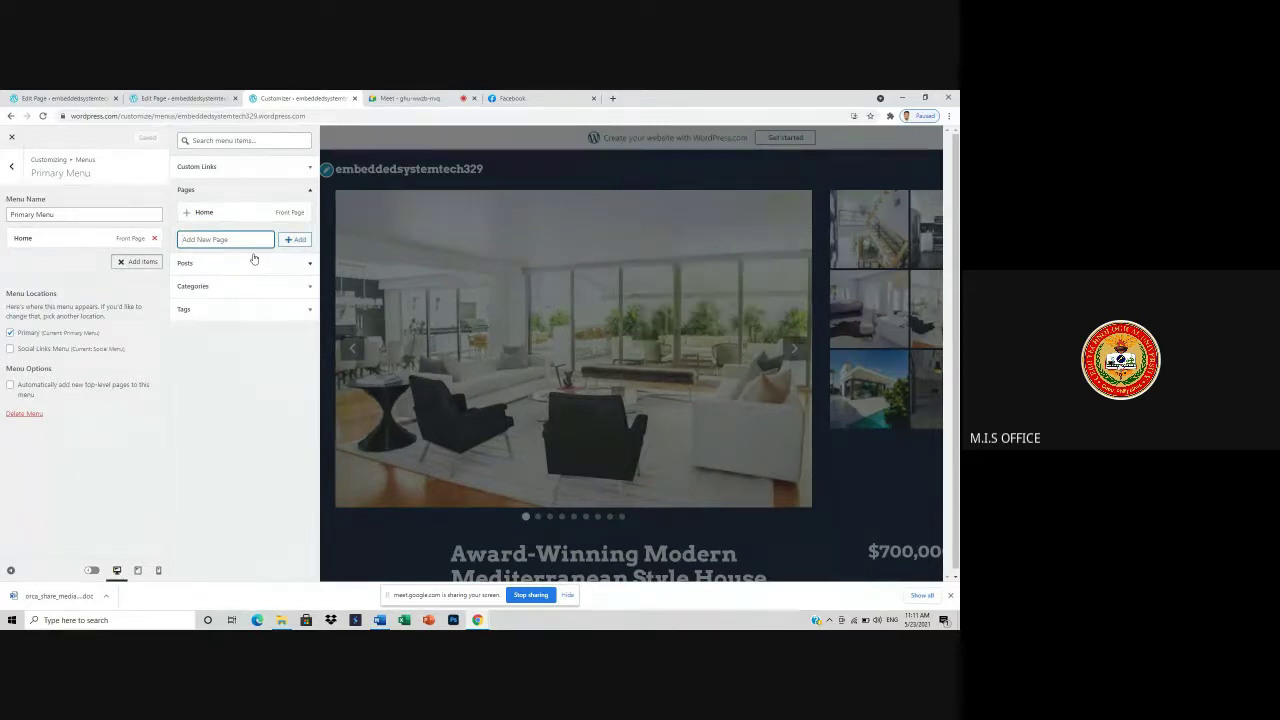
pyautogui.write('Activities')
pyautogui.click(297, 240)
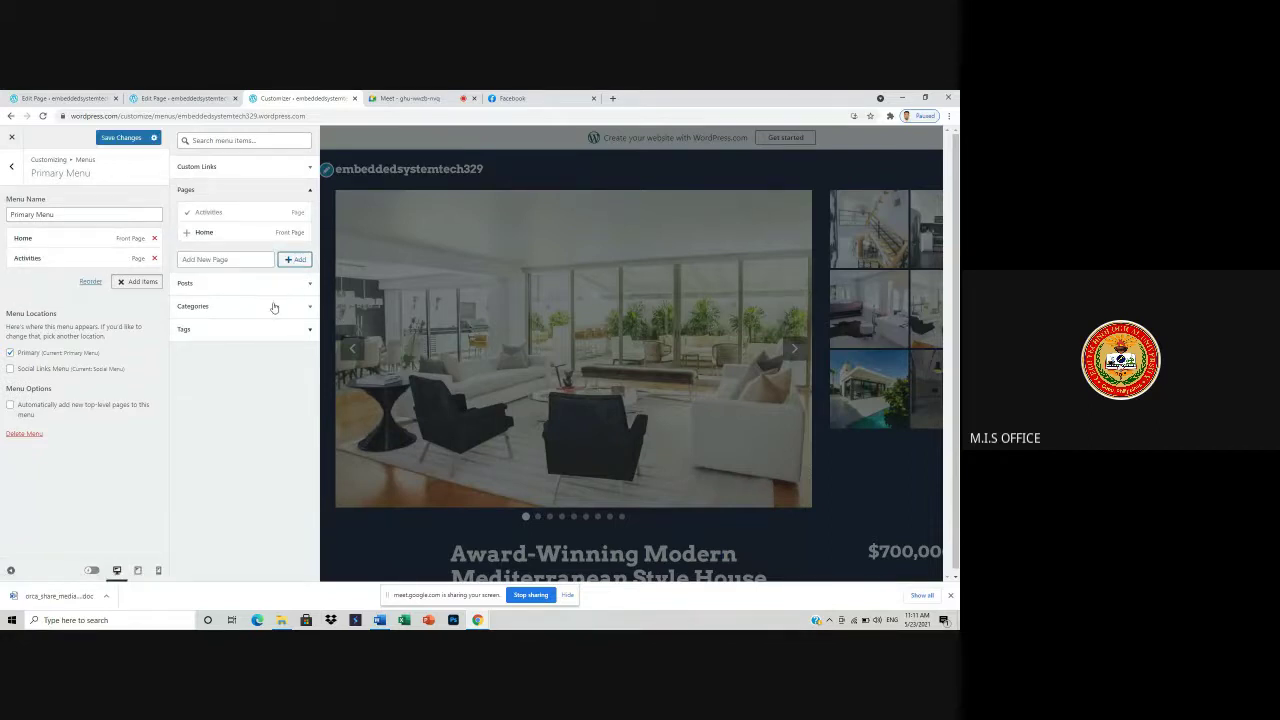
pyautogui.click(210, 259)
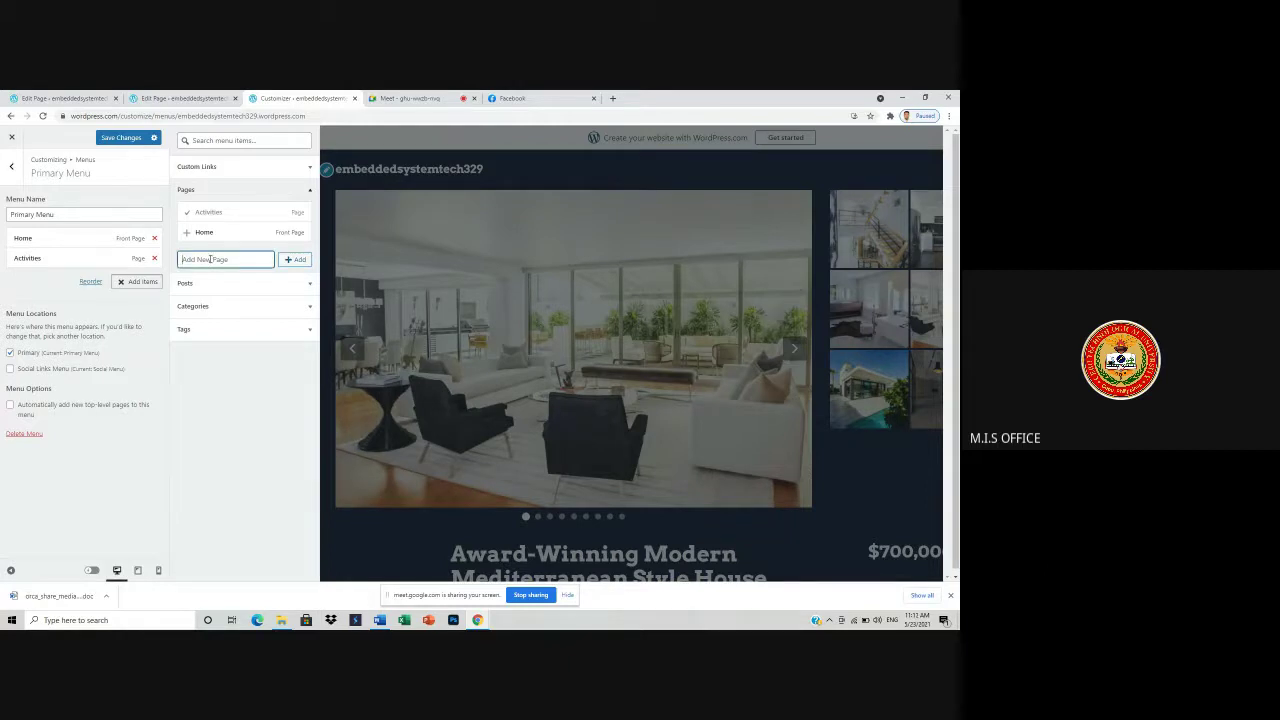
pyautogui.write('Activity #1')
pyautogui.click(295, 259)
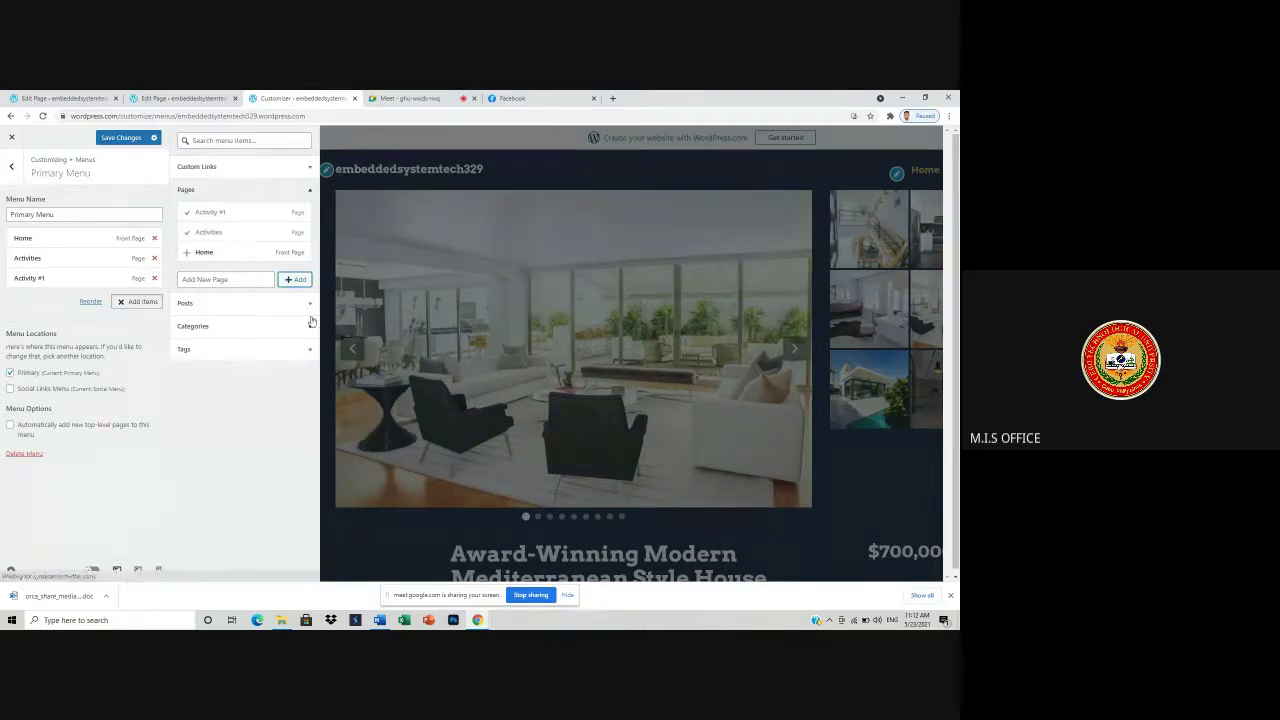
pyautogui.click(155, 280)
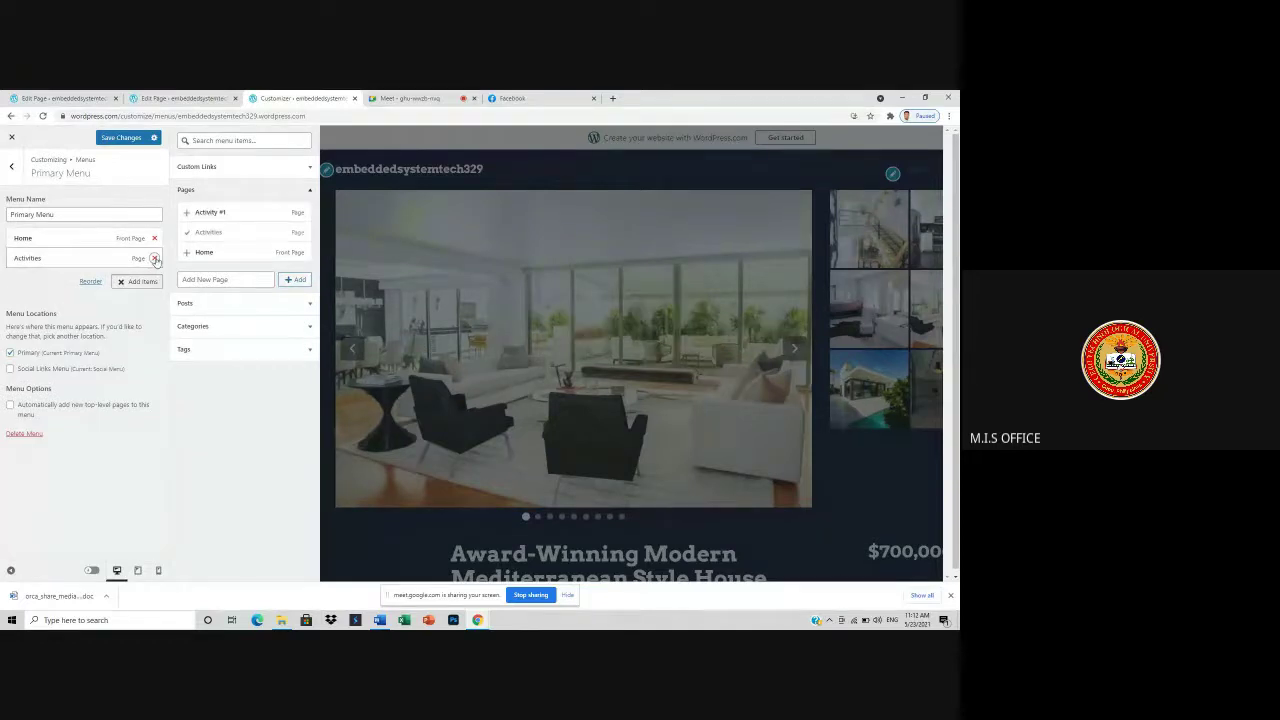
pyautogui.click(155, 259)
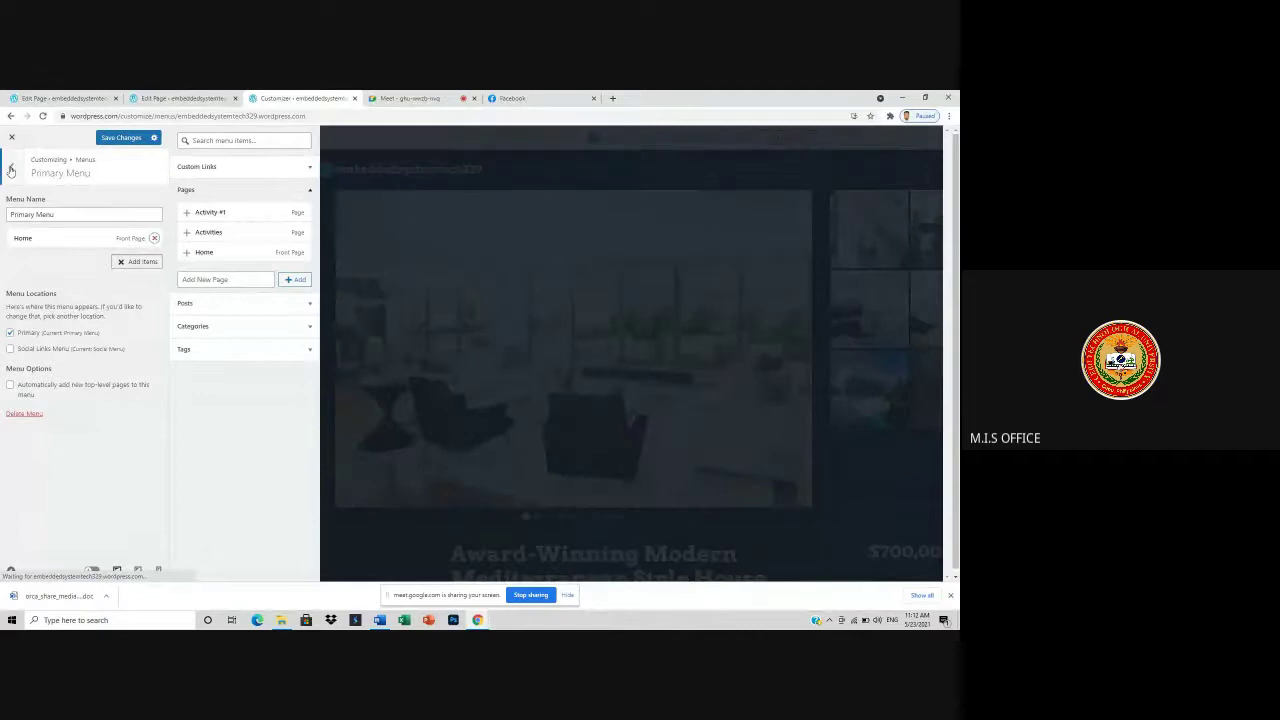
# - Exit the Customizer and start a new page from the site's Pages list
pyautogui.click(11, 168)
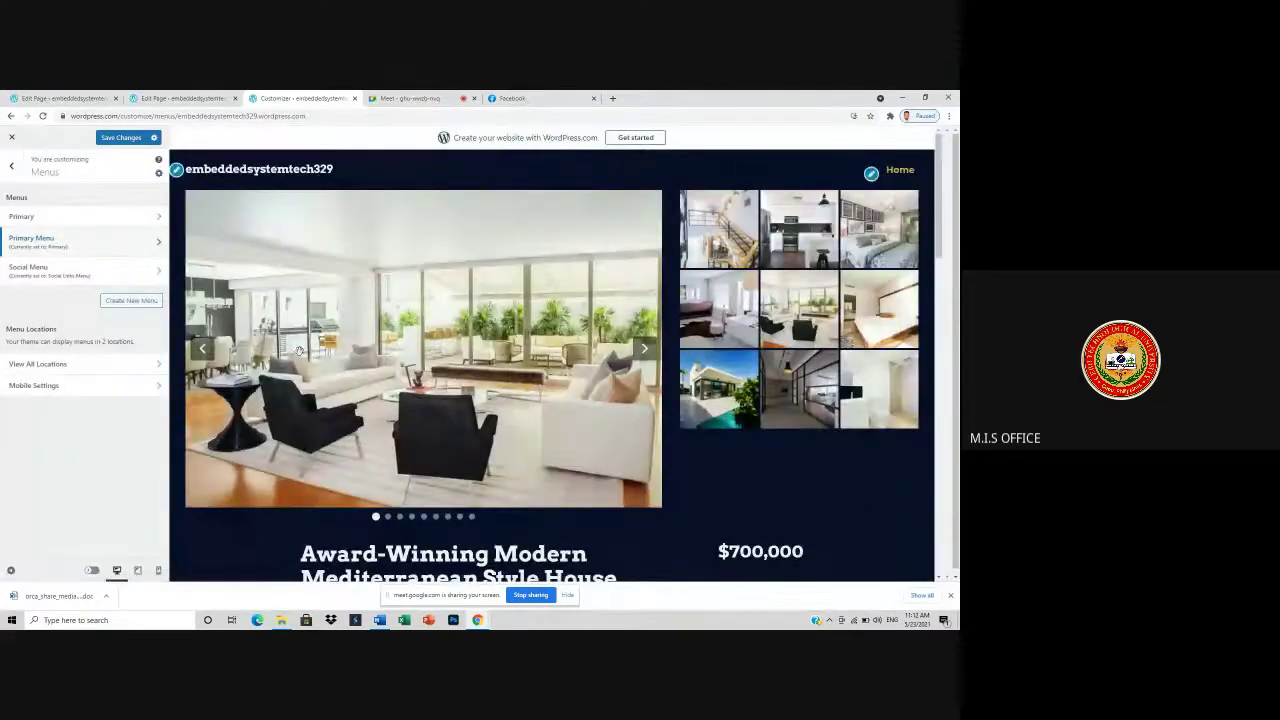
pyautogui.click(11, 165)
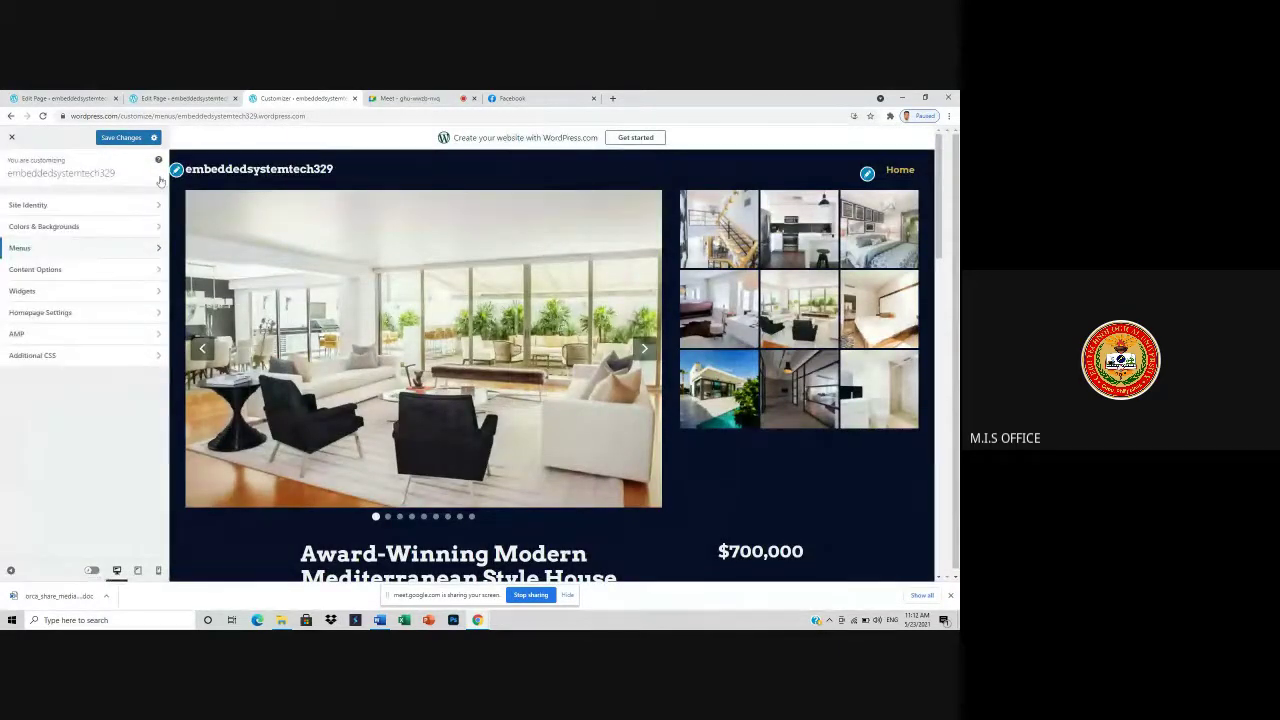
pyautogui.click(11, 137)
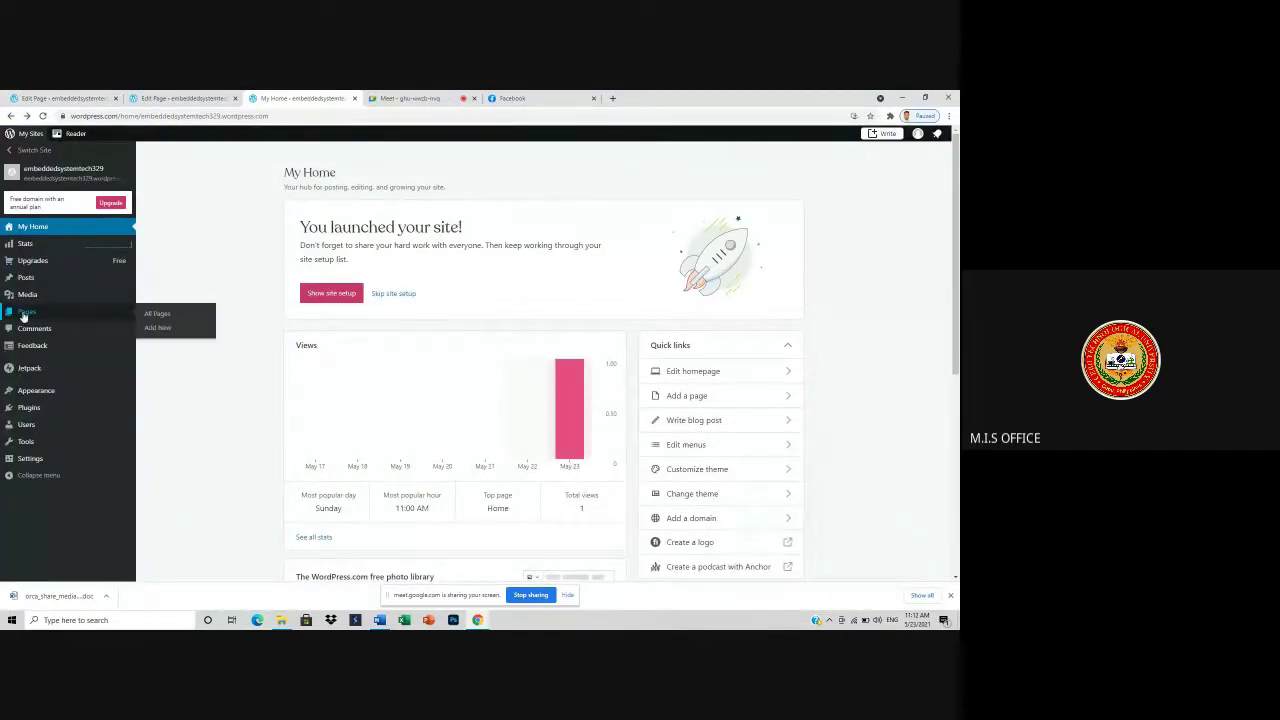
pyautogui.click(24, 313)
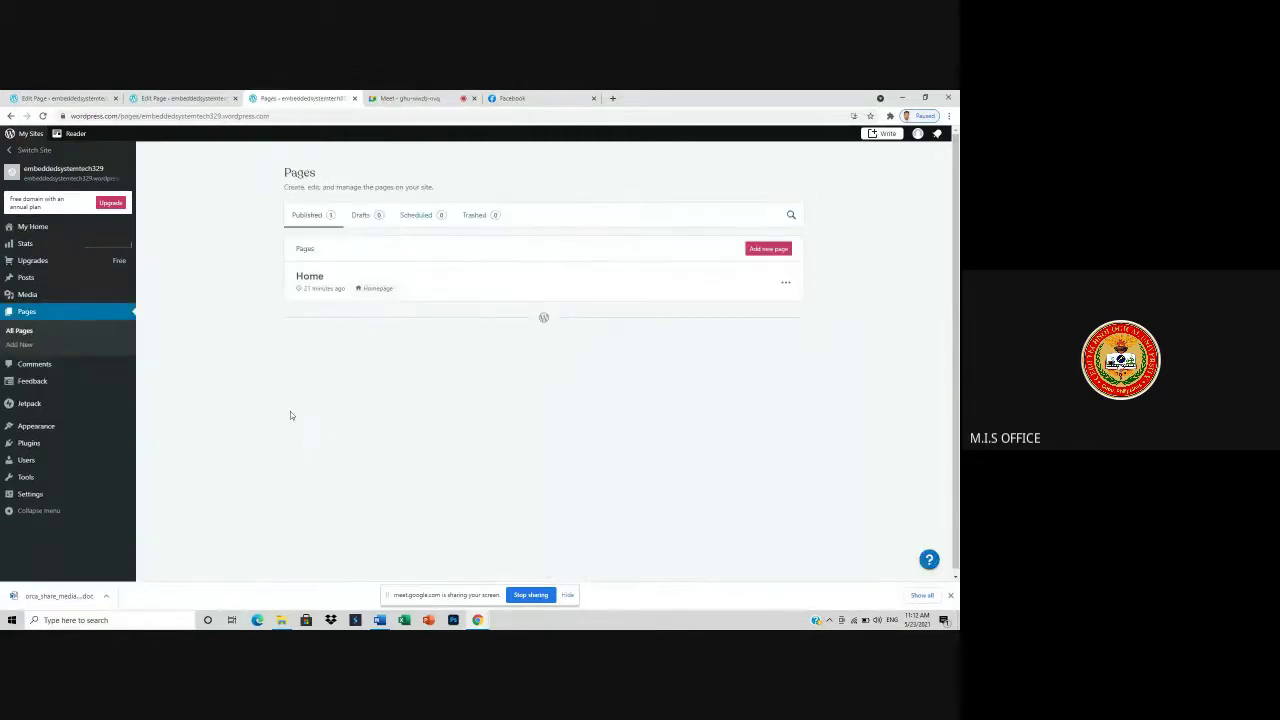
pyautogui.click(786, 250)
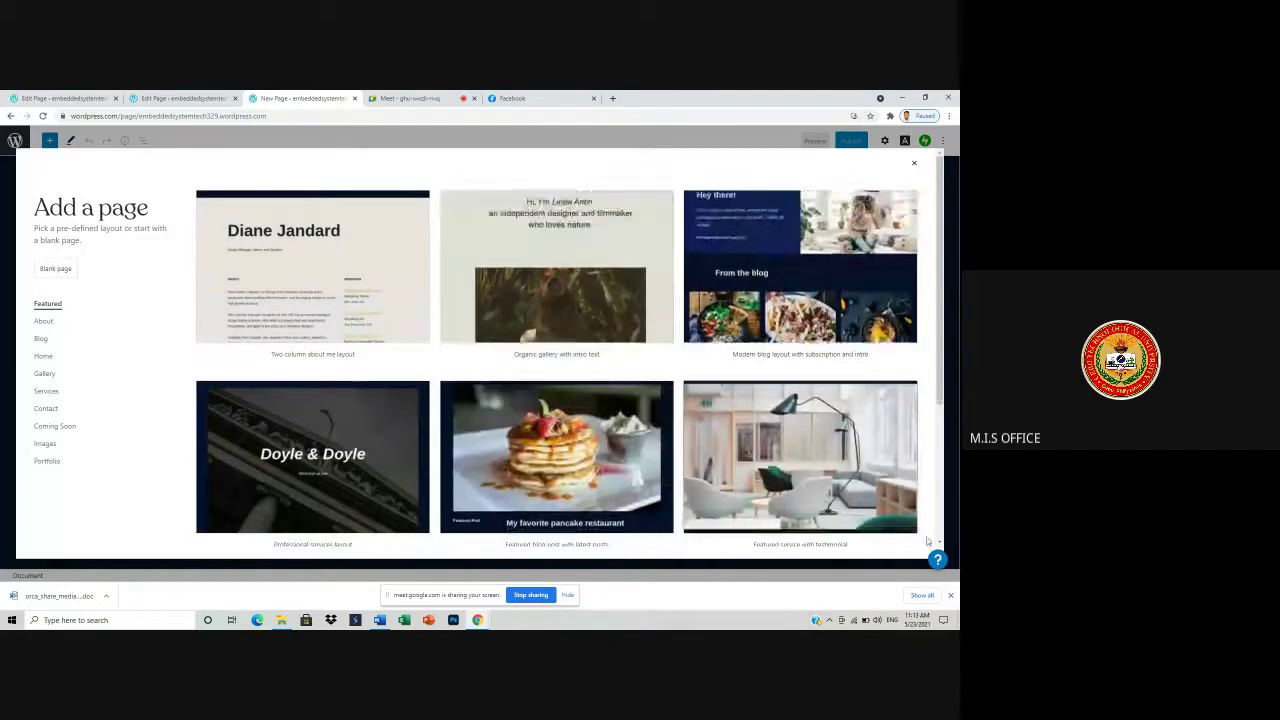
# - Browse the Featured, About, Home and Gallery layouts, then choose 'Featured service with testimonial'
pyautogui.scroll(-2, 754, 450)
pyautogui.scroll(-1, 754, 450)
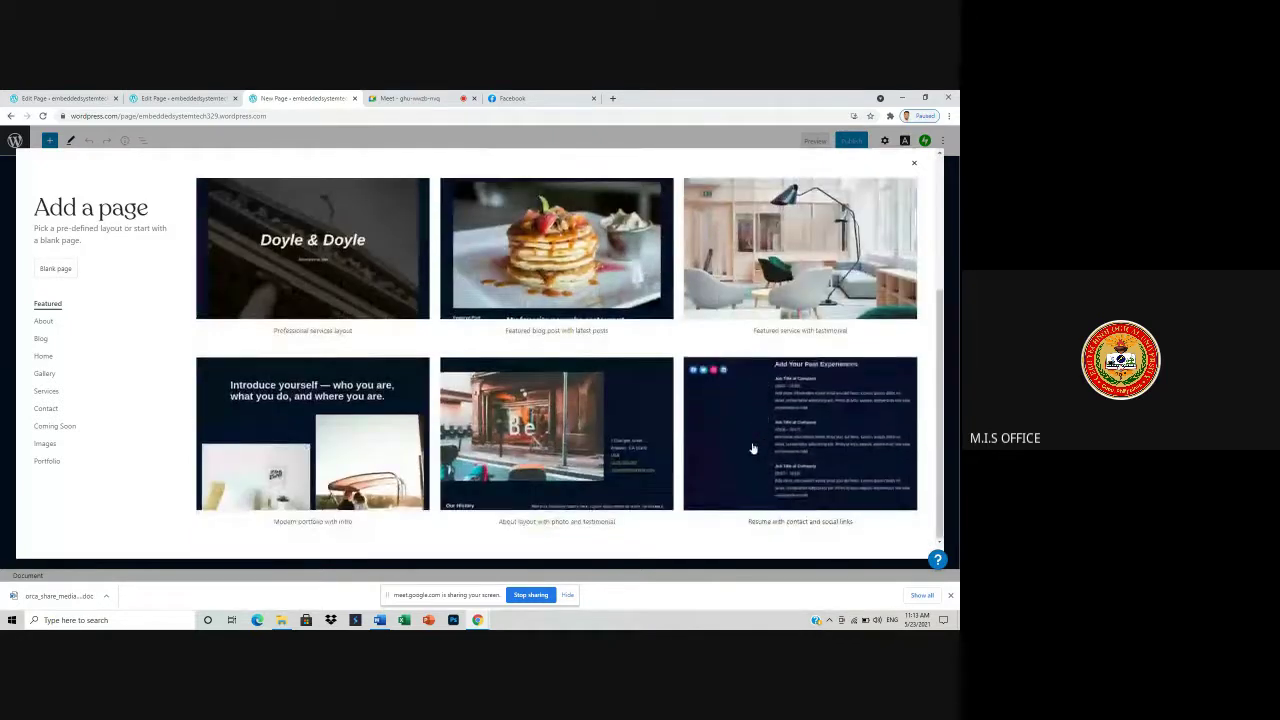
pyautogui.scroll(1, 754, 448)
pyautogui.scroll(1, 754, 448)
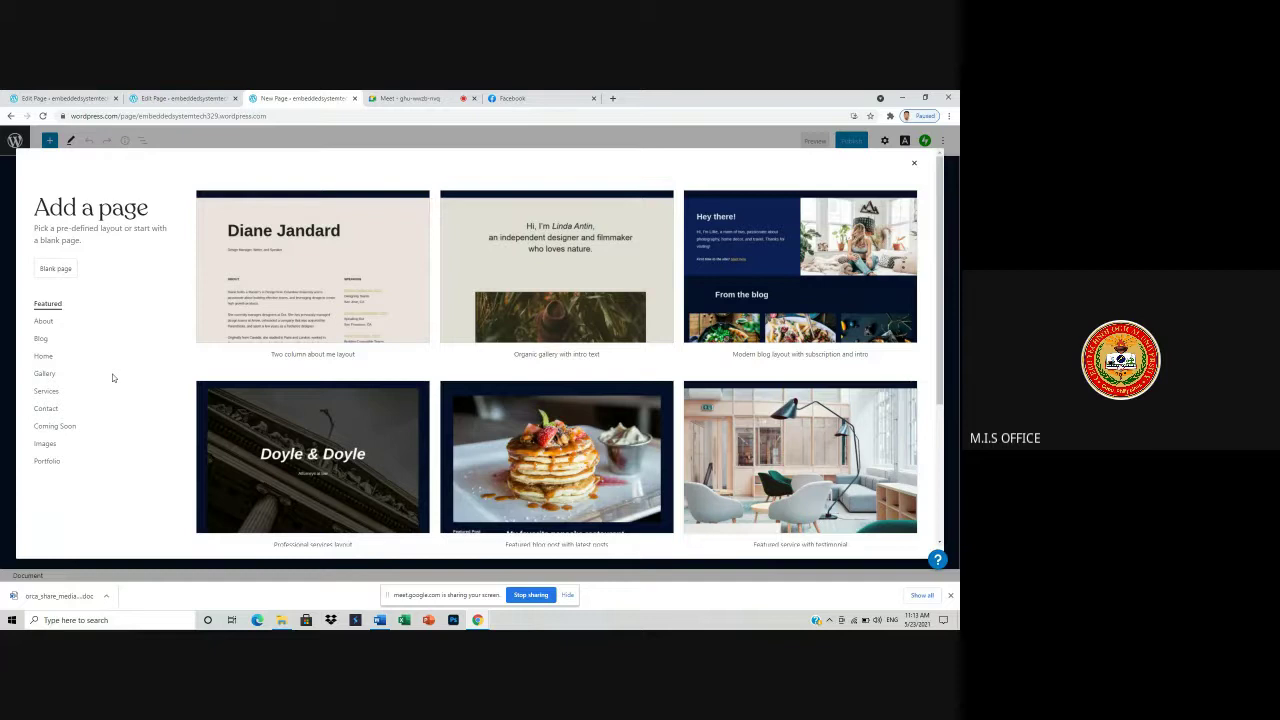
pyautogui.scroll(-2, 531, 428)
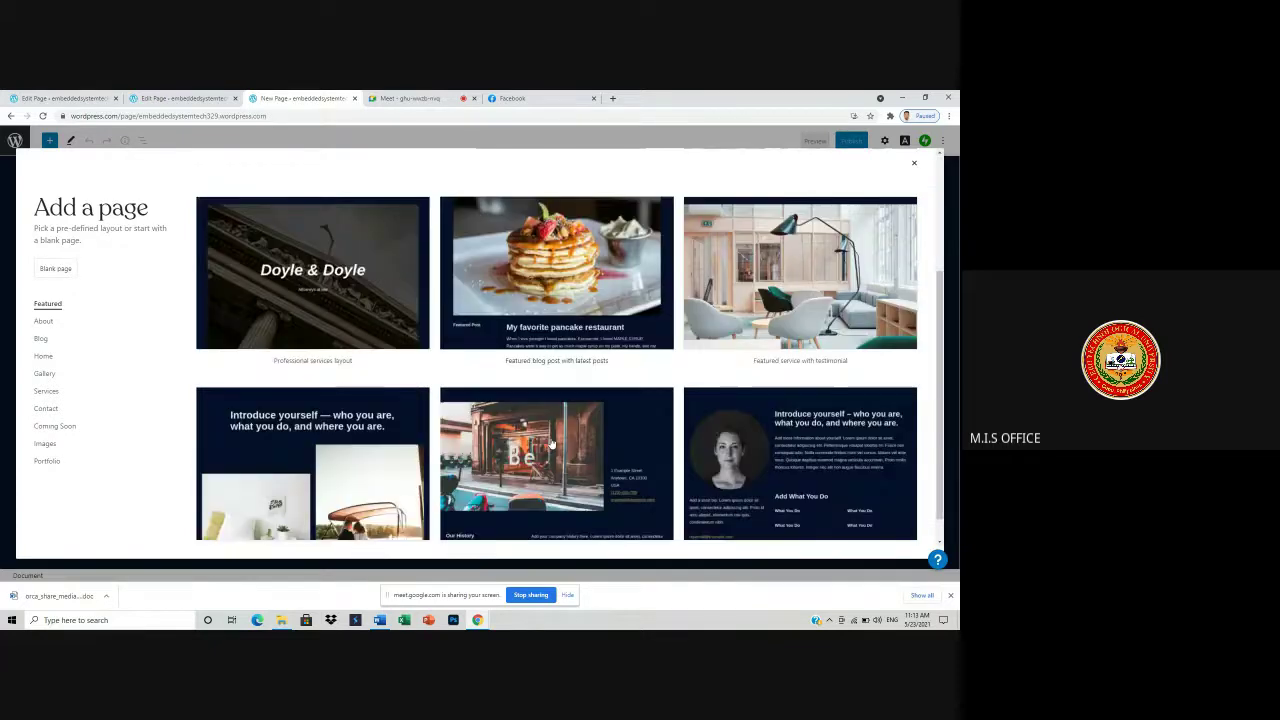
pyautogui.click(43, 321)
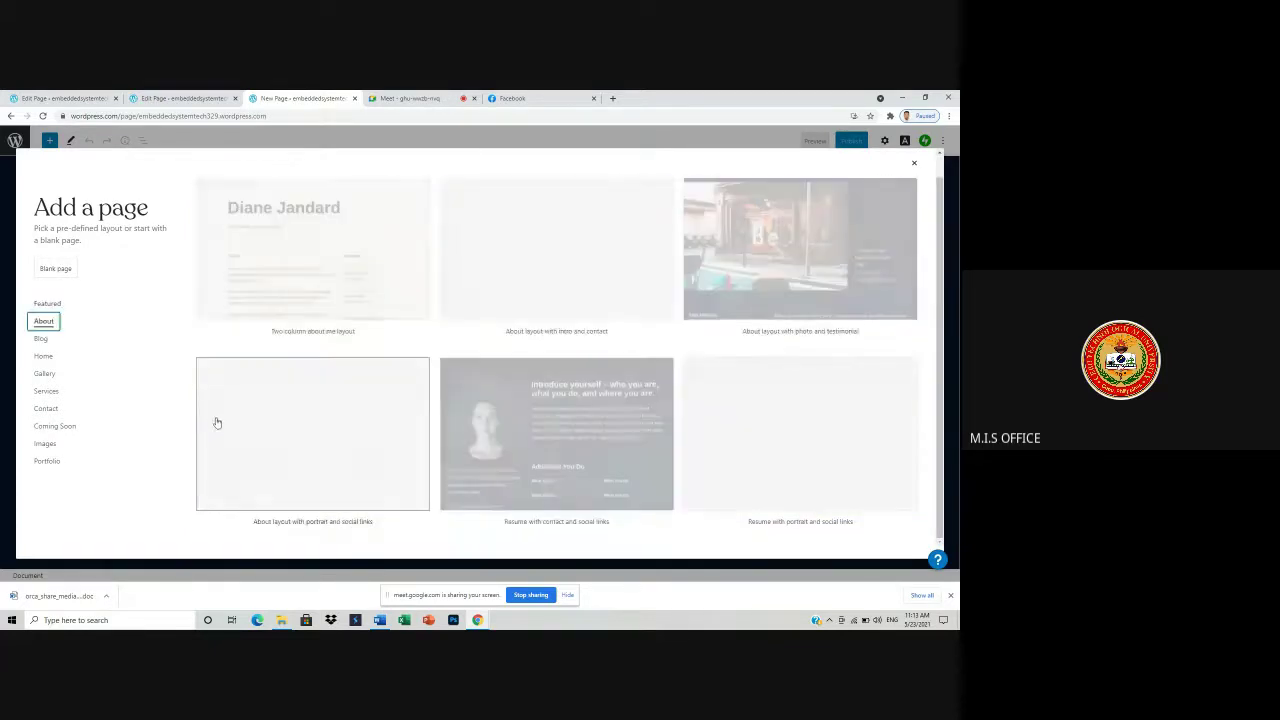
pyautogui.click(44, 357)
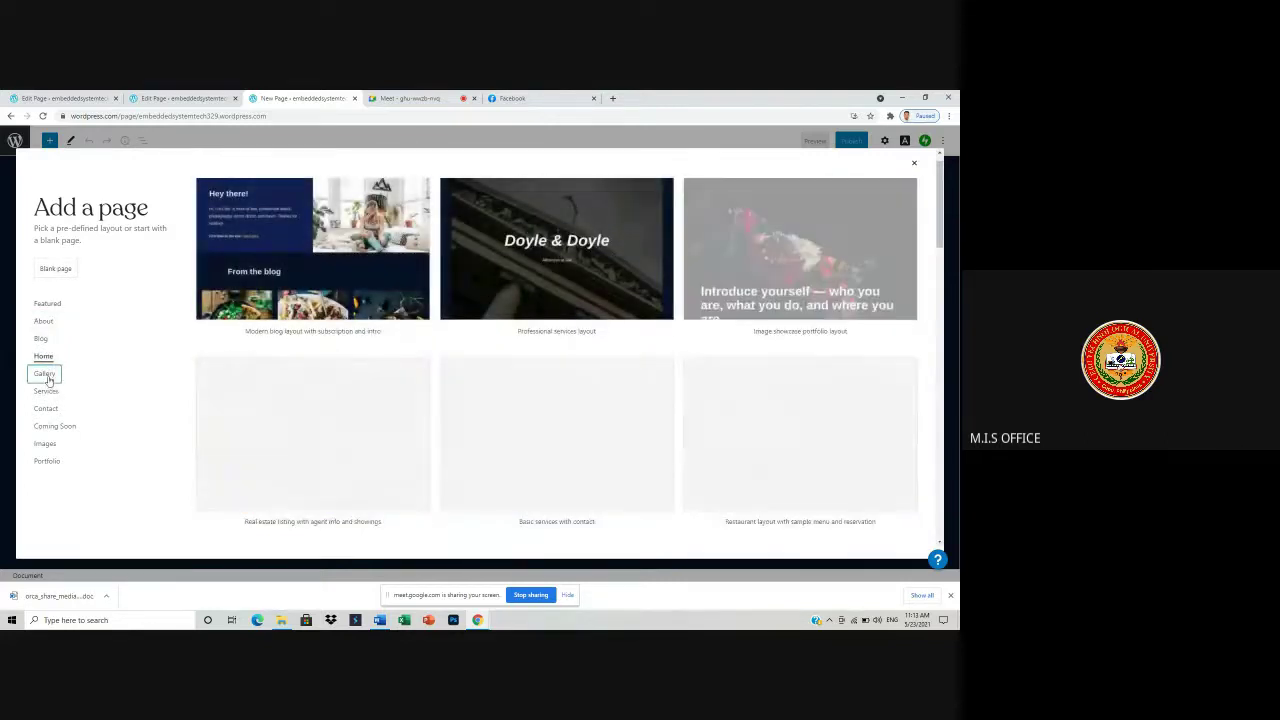
pyautogui.click(46, 376)
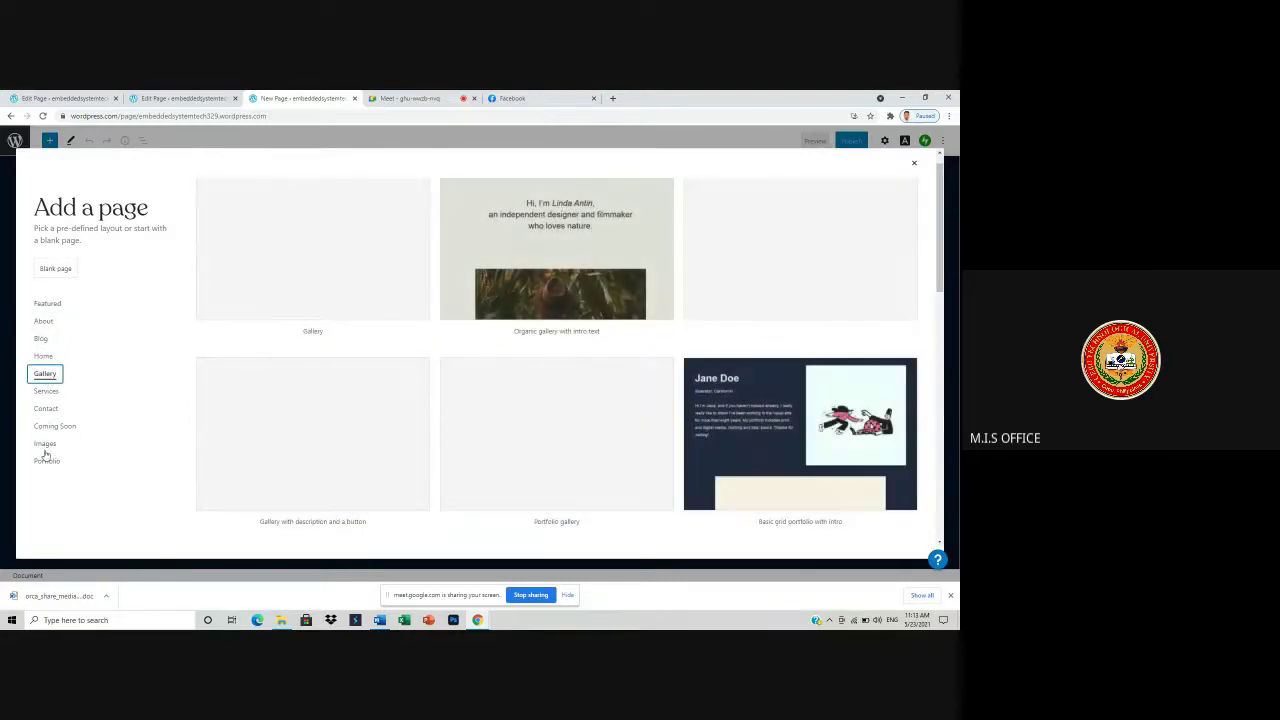
pyautogui.click(50, 304)
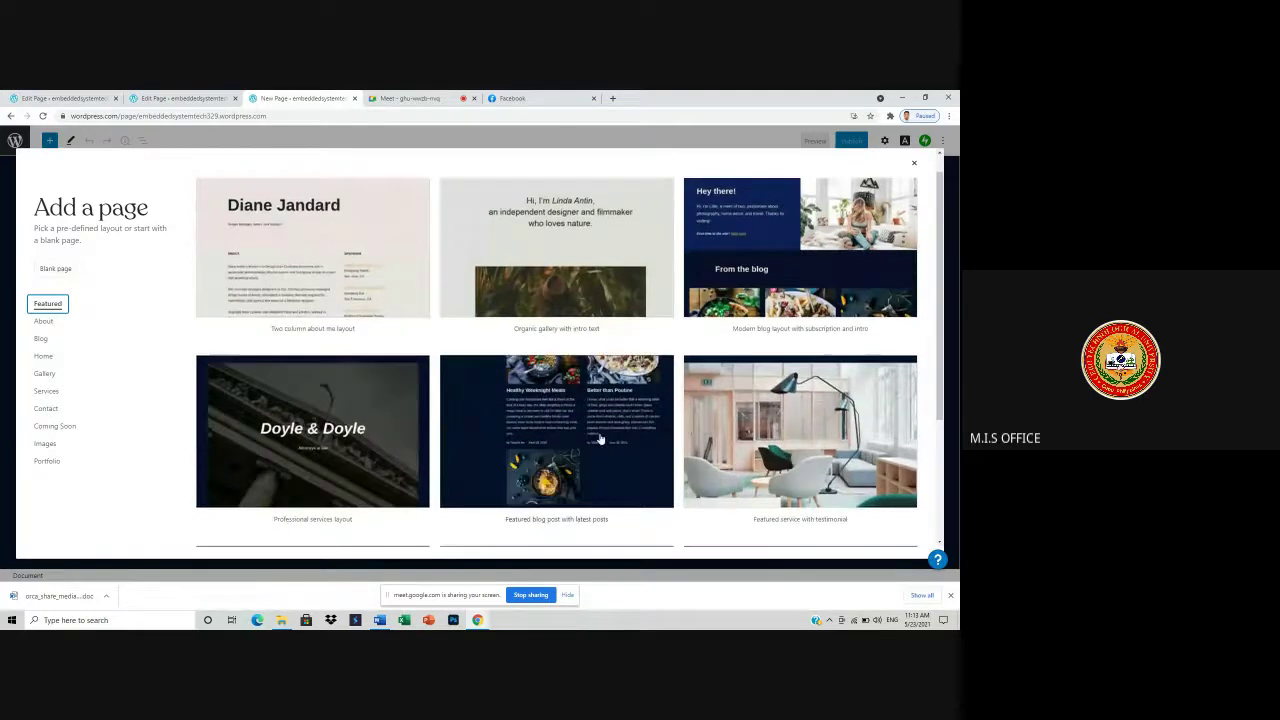
pyautogui.scroll(-2, 640, 432)
pyautogui.scroll(2, 680, 412)
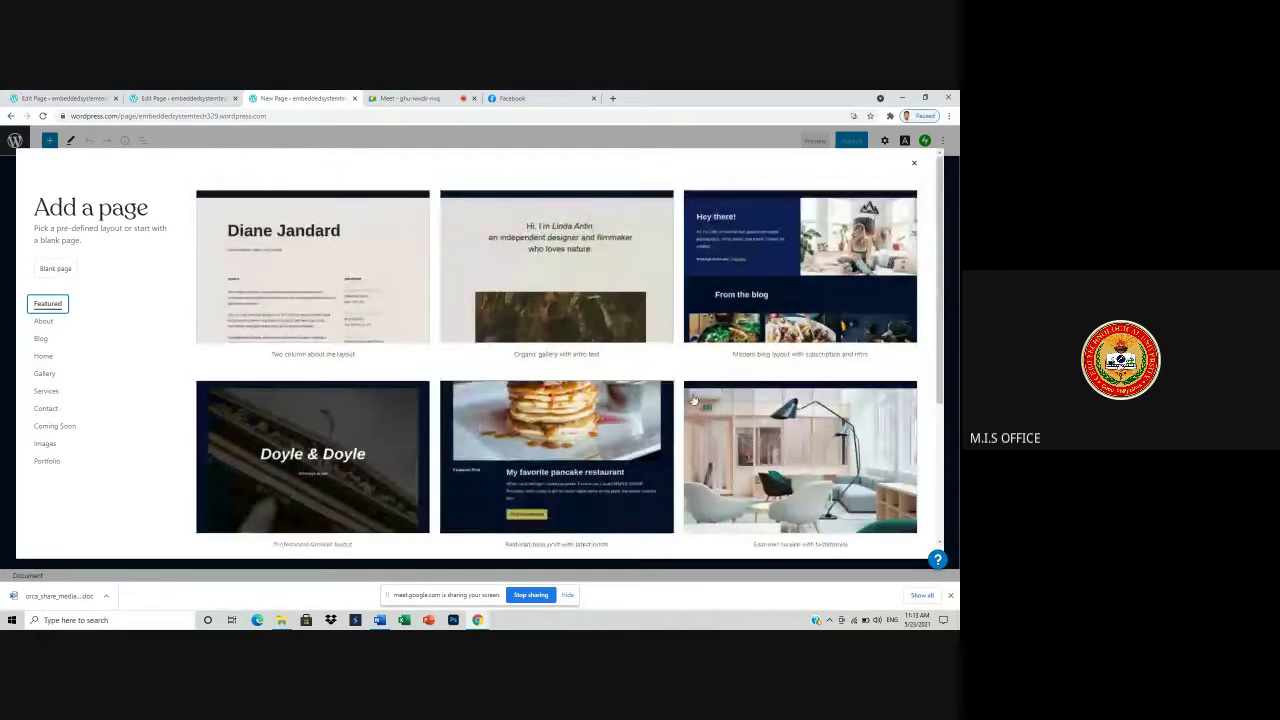
pyautogui.scroll(-2, 556, 350)
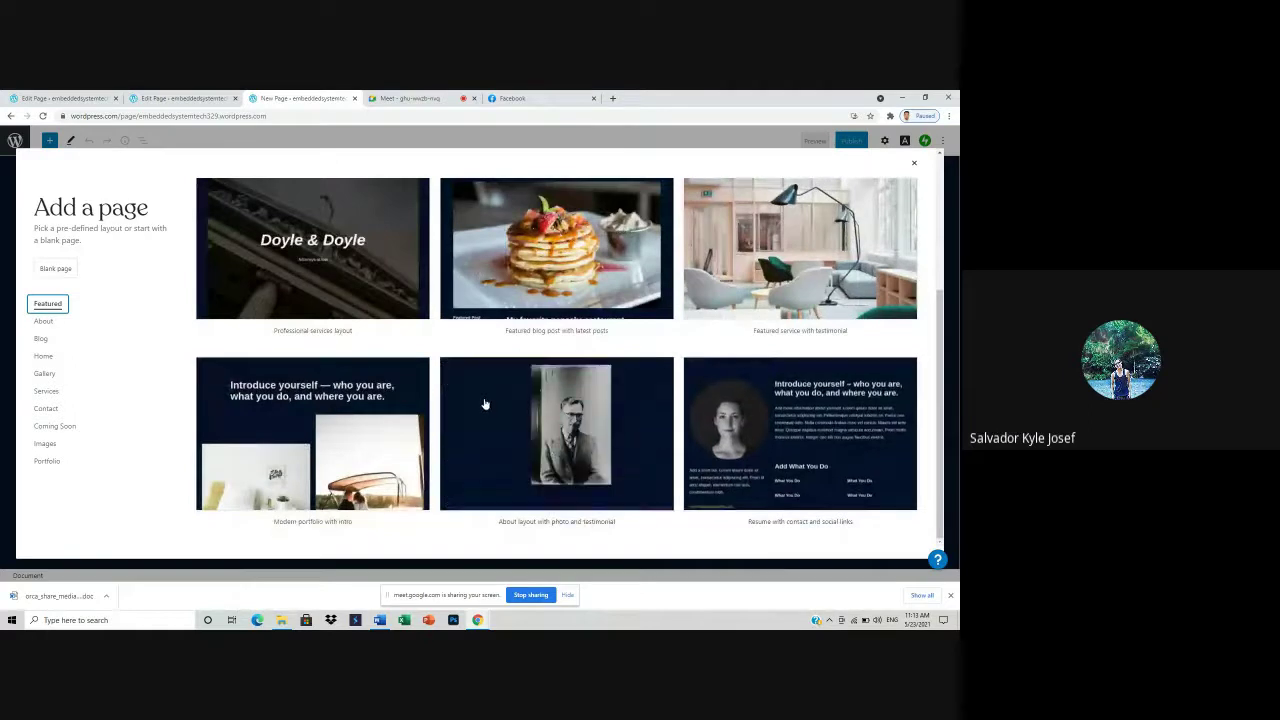
pyautogui.scroll(1, 487, 405)
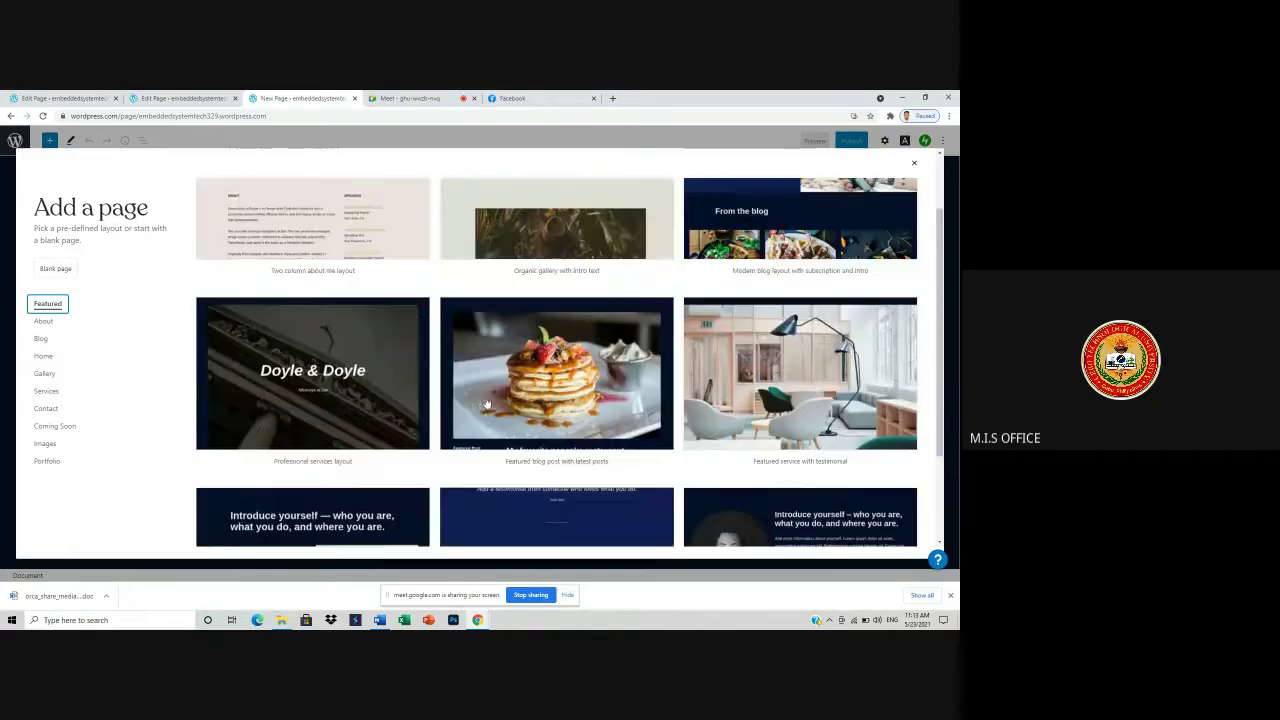
pyautogui.scroll(1, 600, 420)
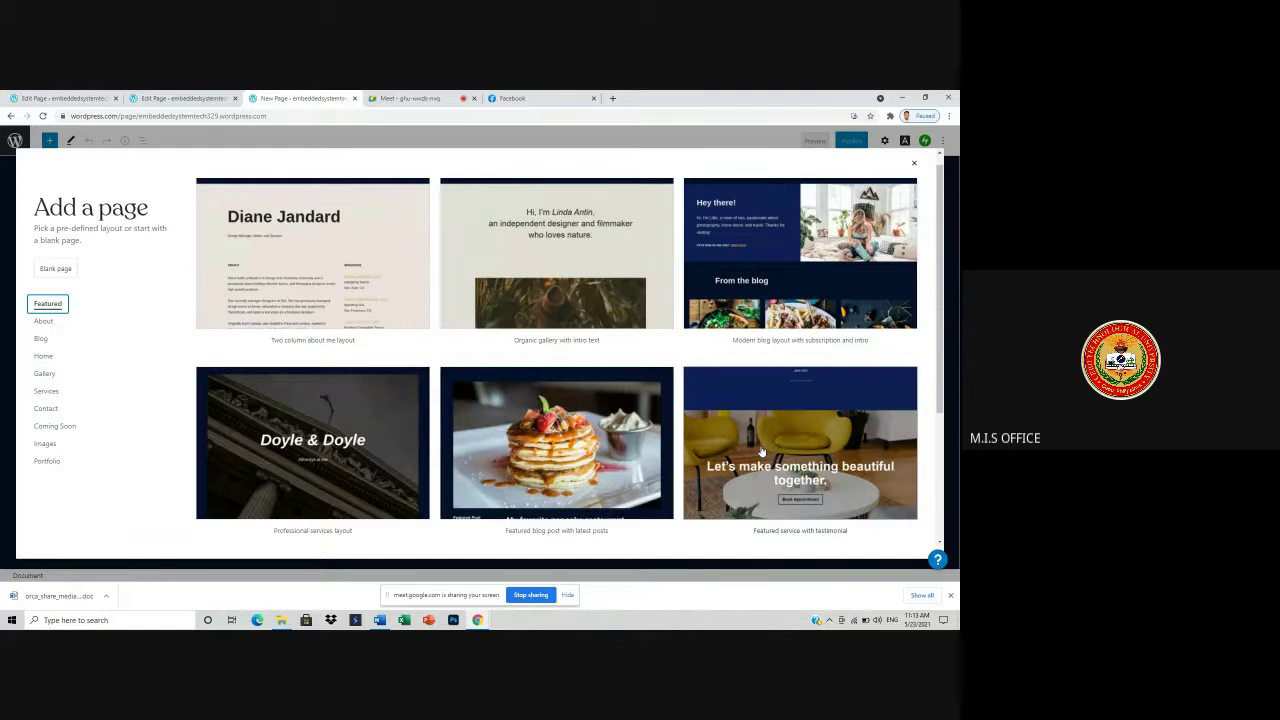
pyautogui.click(760, 450)
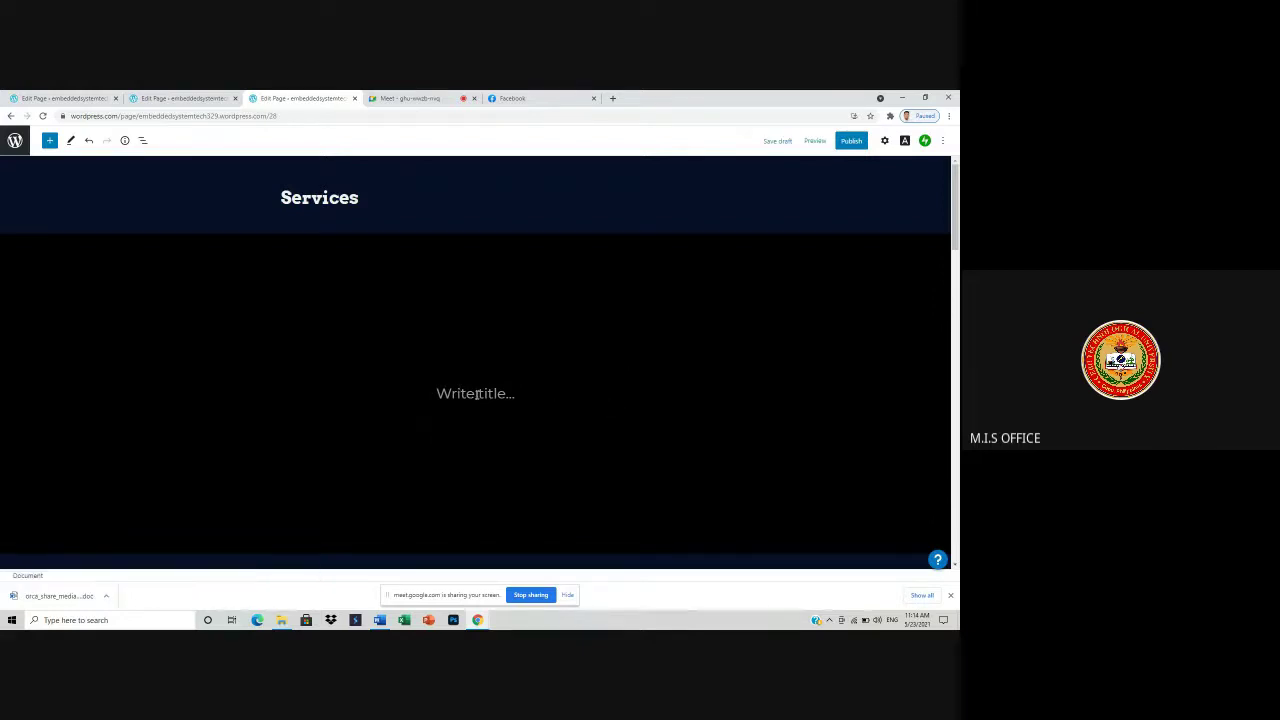
# - Erase the 'Services' page title and type 'ACTIVITY #1' in its place
pyautogui.click(385, 243)
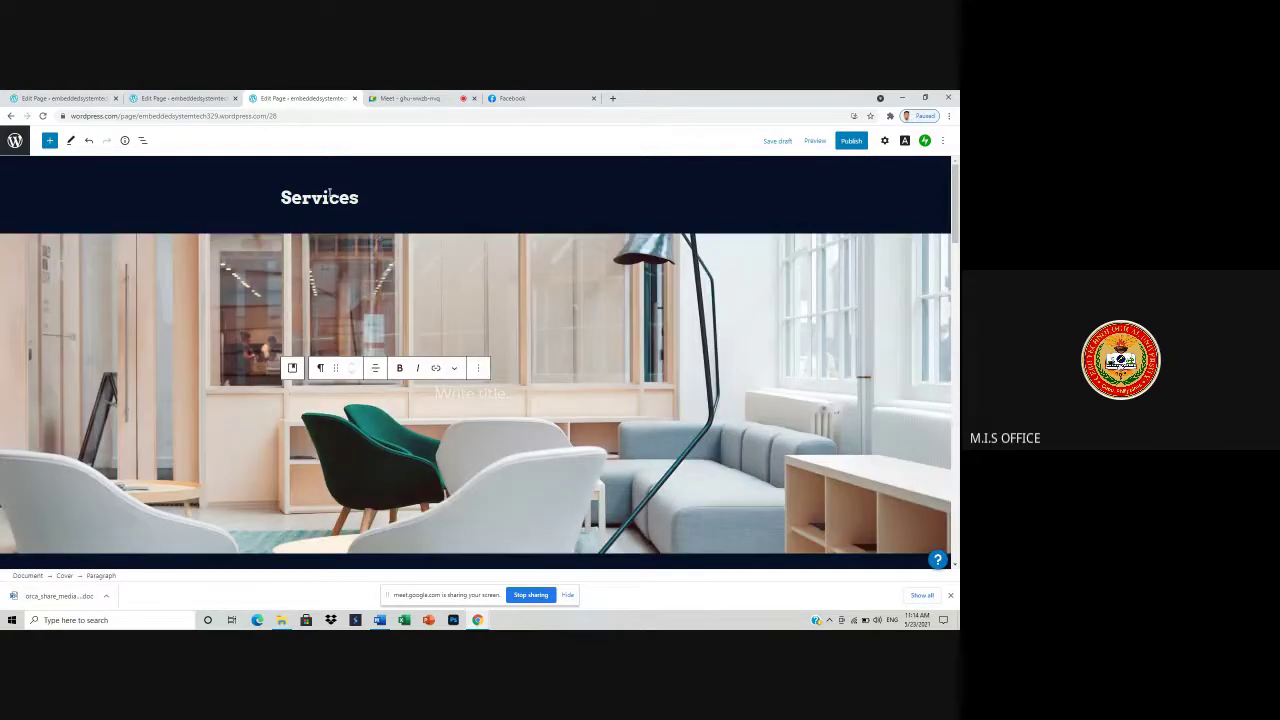
pyautogui.click(367, 196)
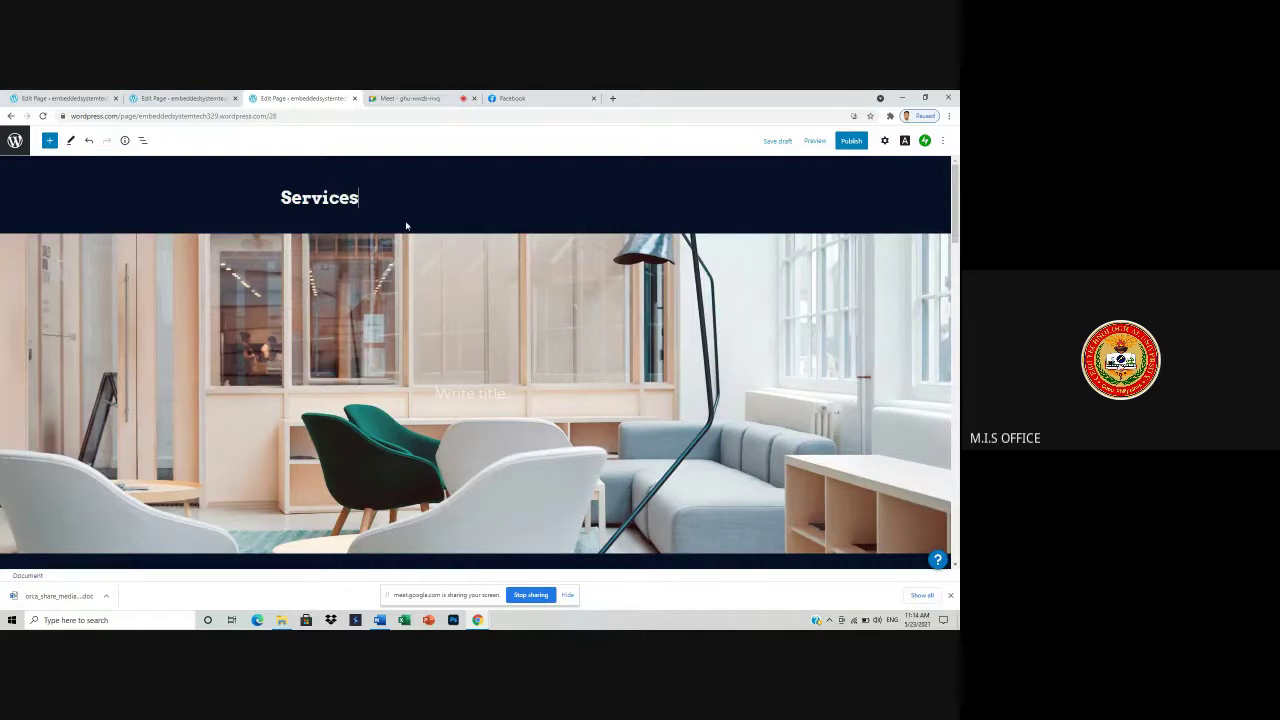
pyautogui.press('BackSpace')
pyautogui.press('BackSpace')
pyautogui.press('BackSpace')
pyautogui.press('BackSpace')
pyautogui.press('BackSpace')
pyautogui.press('BackSpace')
pyautogui.press('BackSpace')
pyautogui.press('BackSpace')
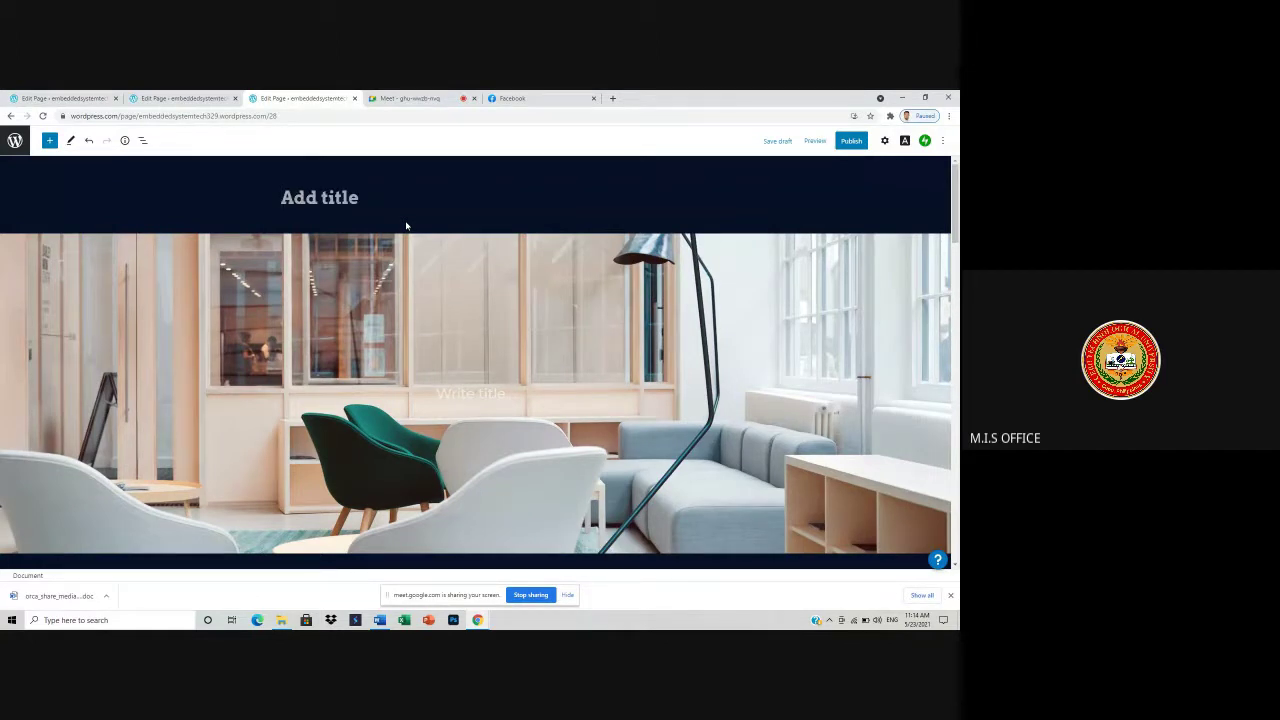
pyautogui.write('ACTIVITY')
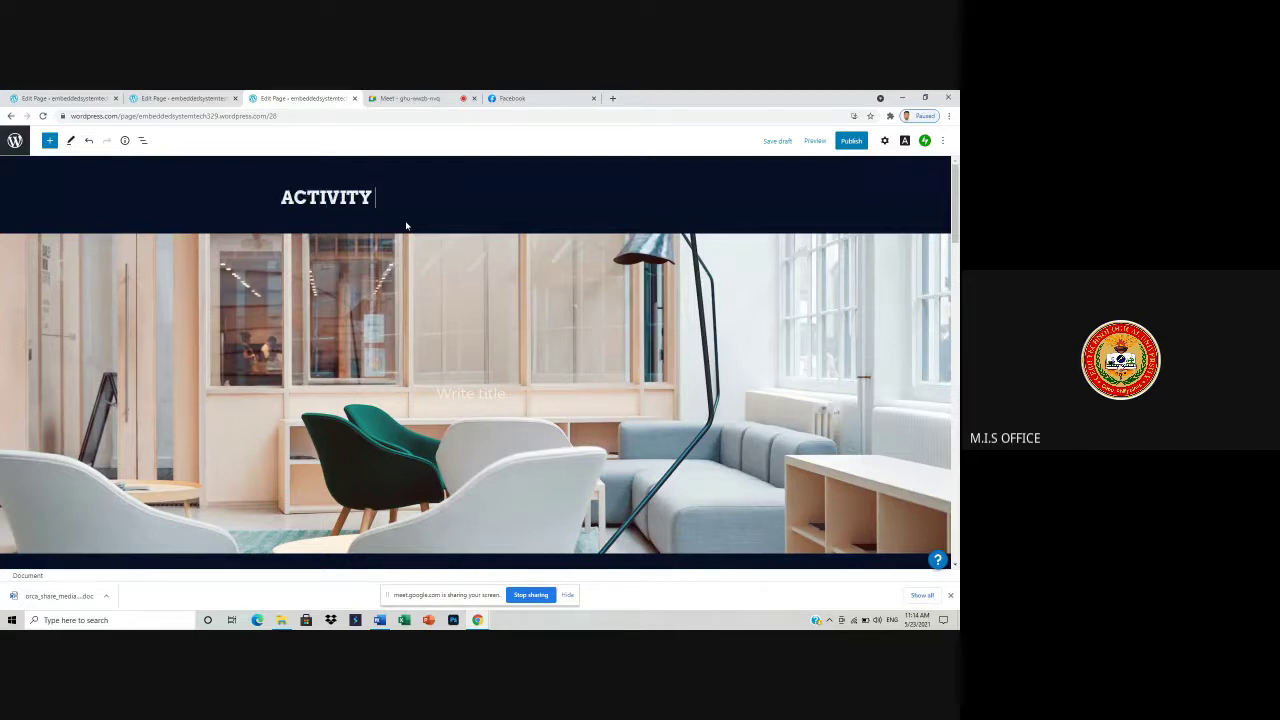
pyautogui.write(' #1')
# - Confirm publishing ACTIVITY #1 in the pre-publish panel, then start a new page from View Pages
pyautogui.click(851, 141)
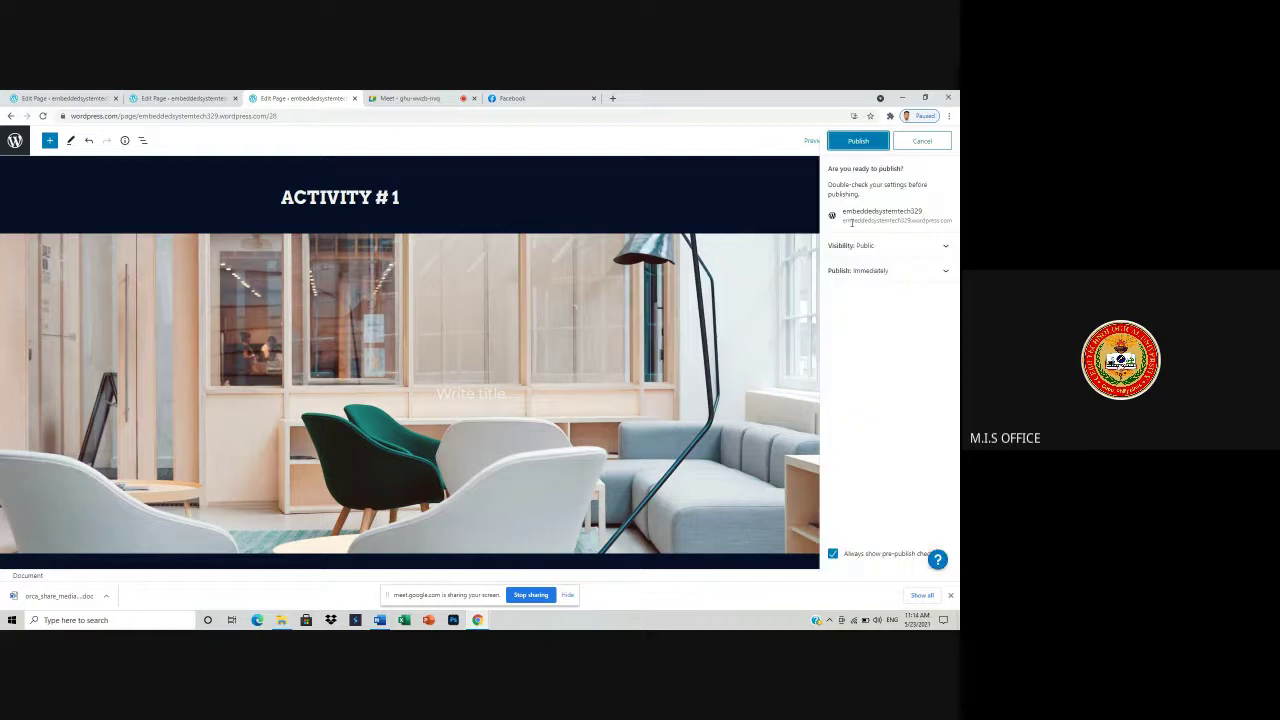
pyautogui.click(847, 146)
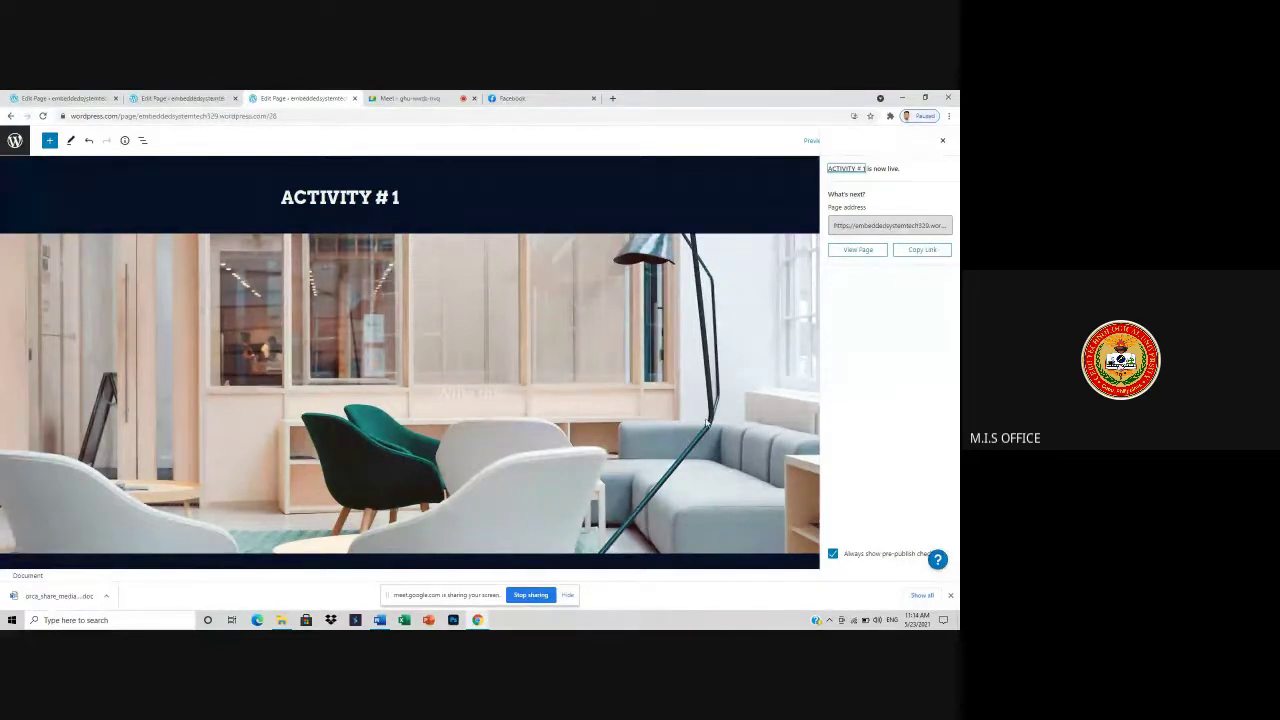
pyautogui.click(15, 140)
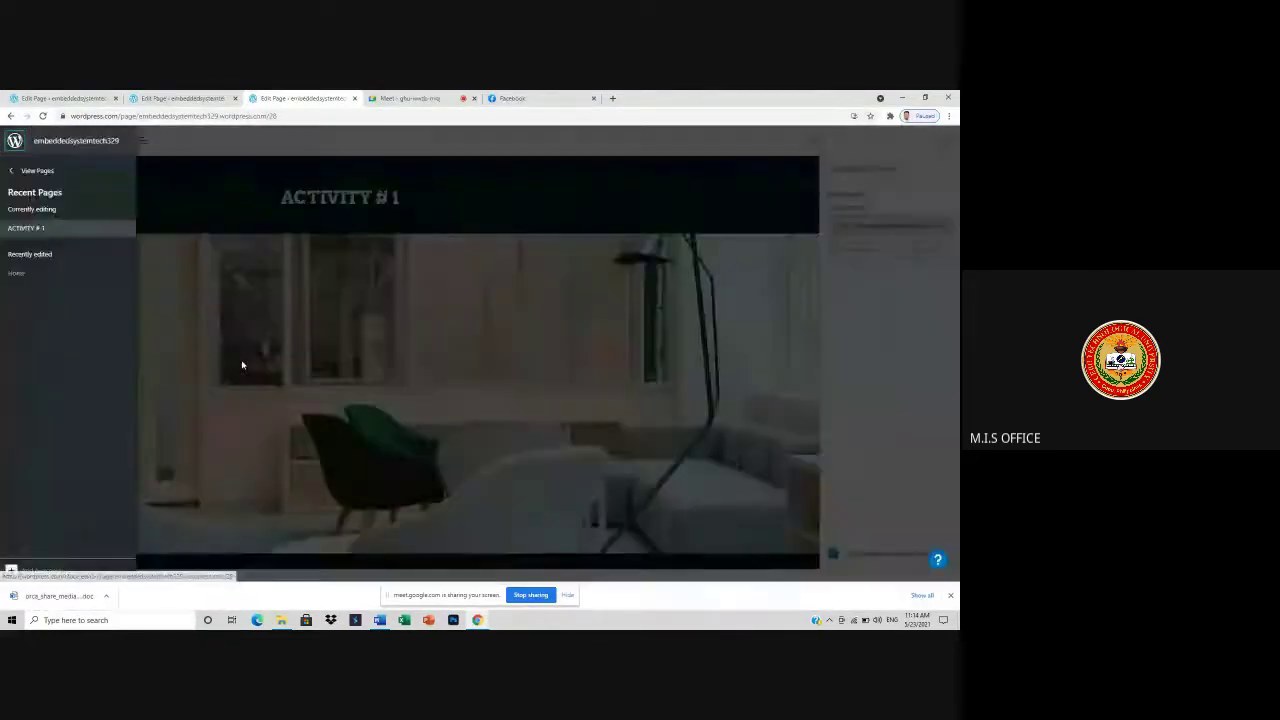
pyautogui.click(16, 172)
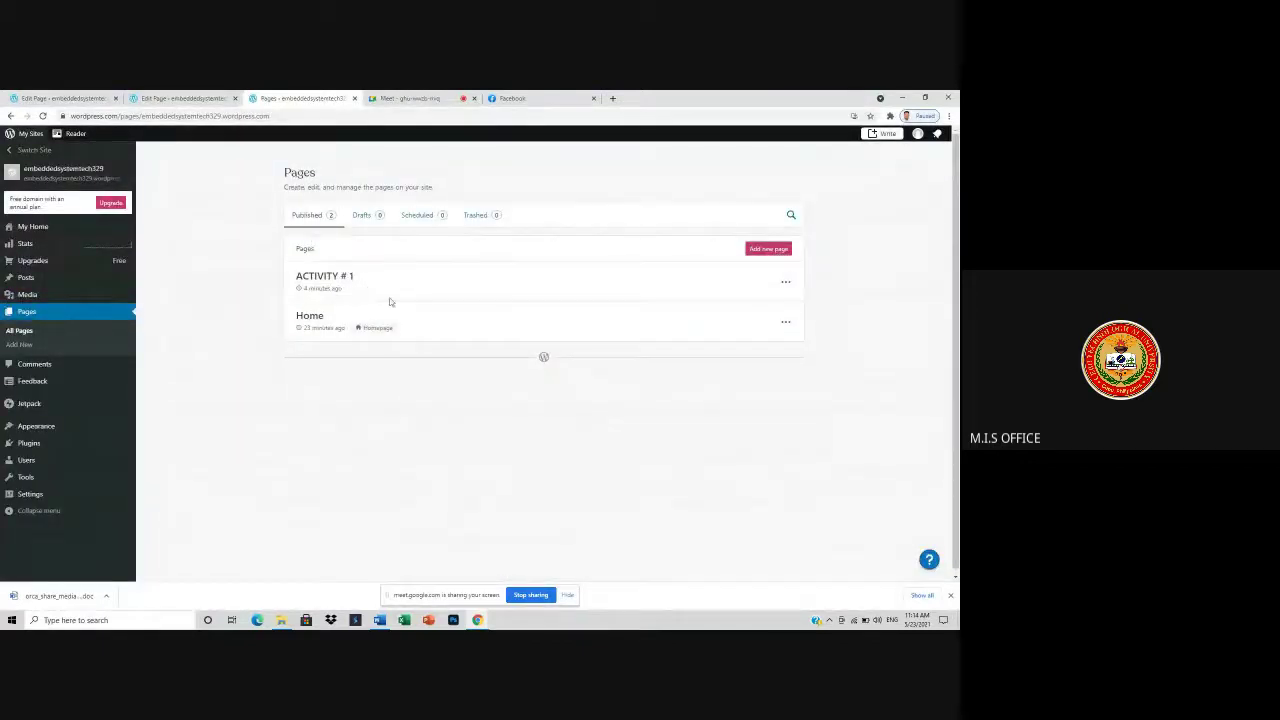
pyautogui.click(763, 250)
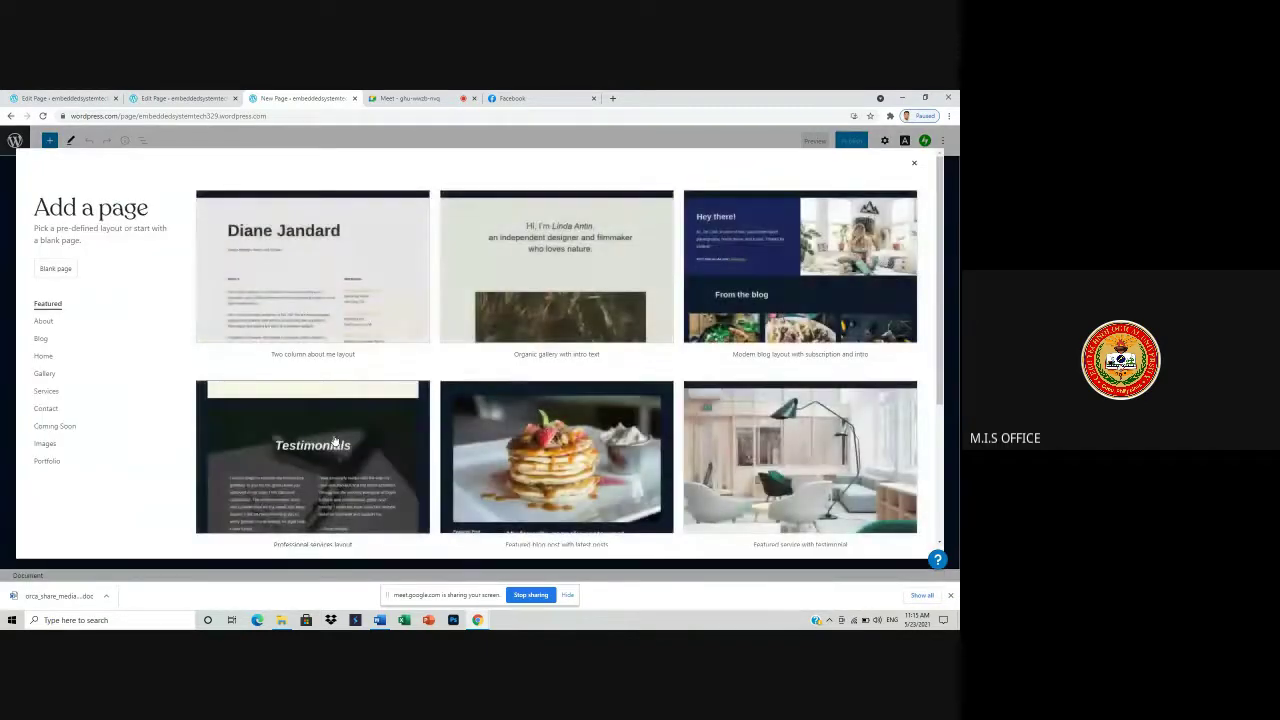
# - Browse the Portfolio layouts, such as project details and alternating images, for the new page
pyautogui.scroll(-3, 335, 441)
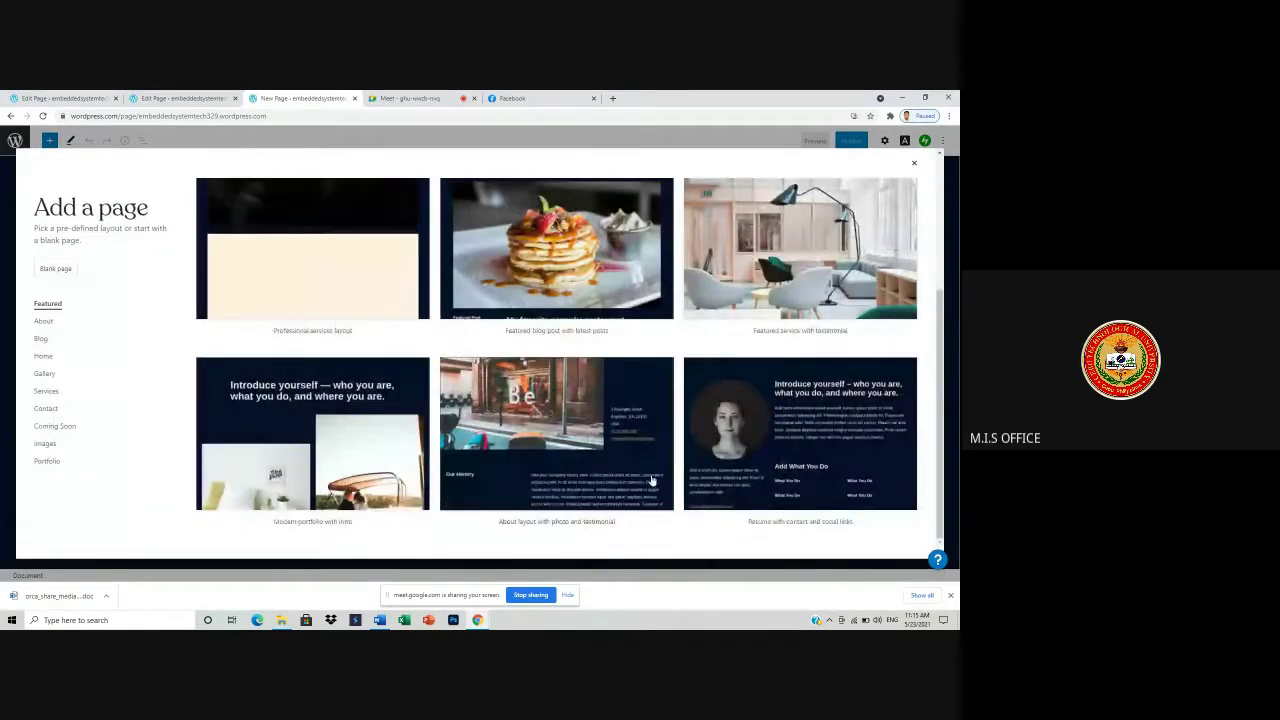
pyautogui.click(49, 462)
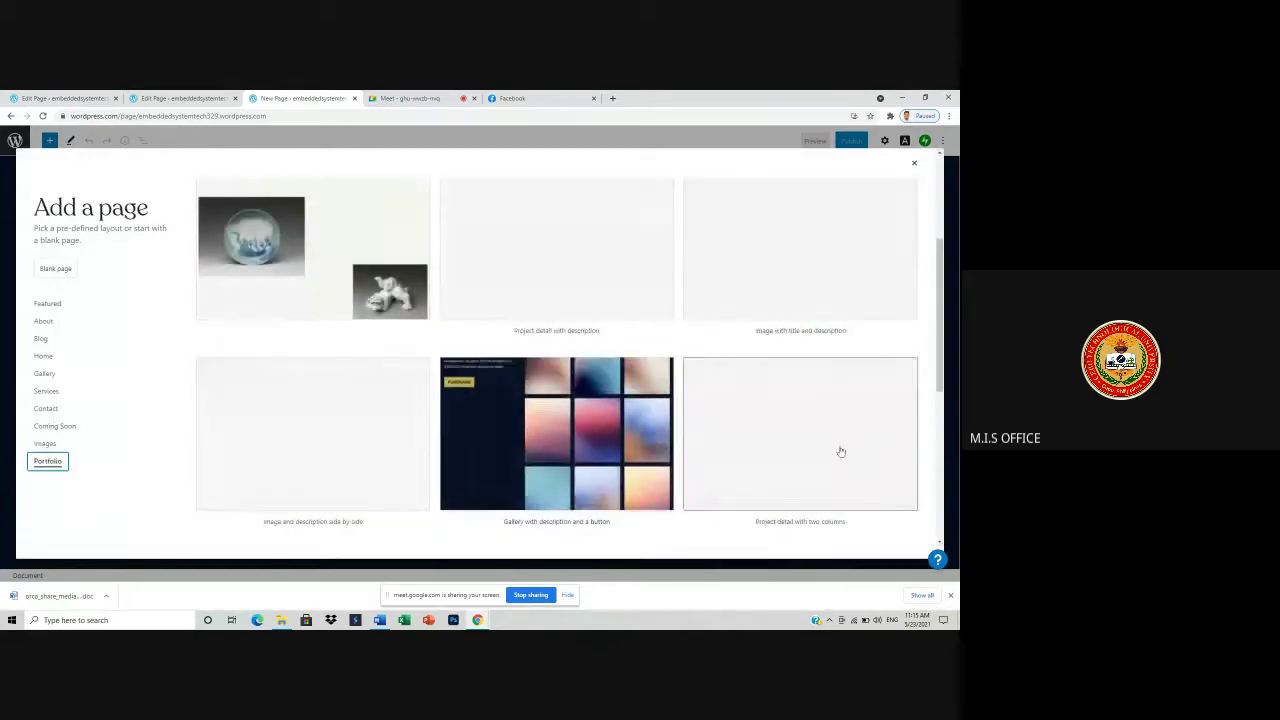
pyautogui.scroll(-2, 841, 451)
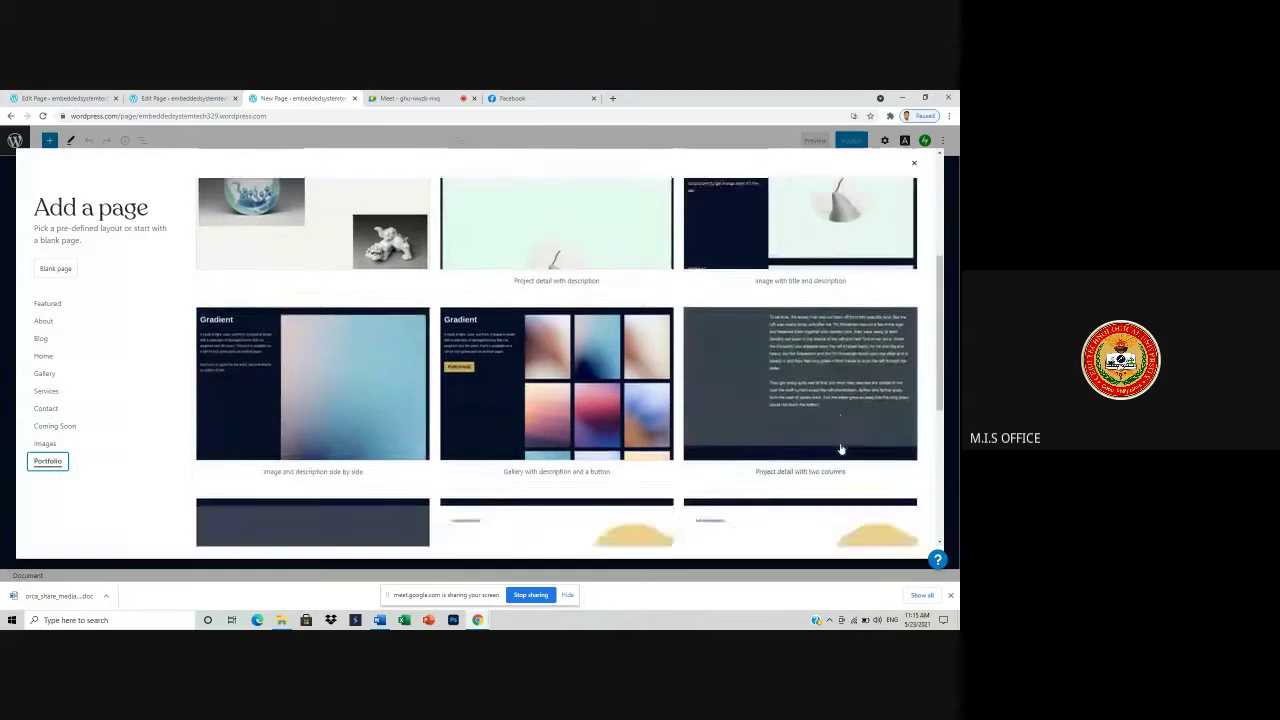
pyautogui.scroll(-3, 841, 450)
pyautogui.scroll(3, 595, 424)
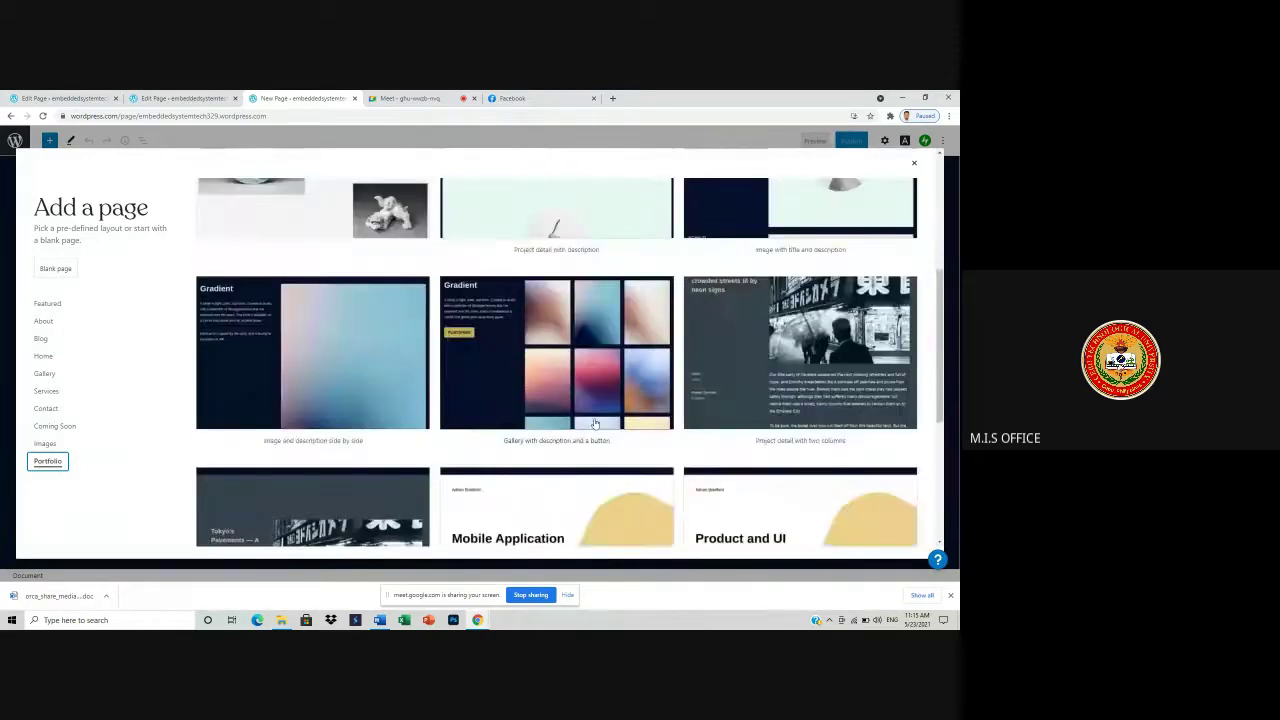
pyautogui.scroll(3, 595, 424)
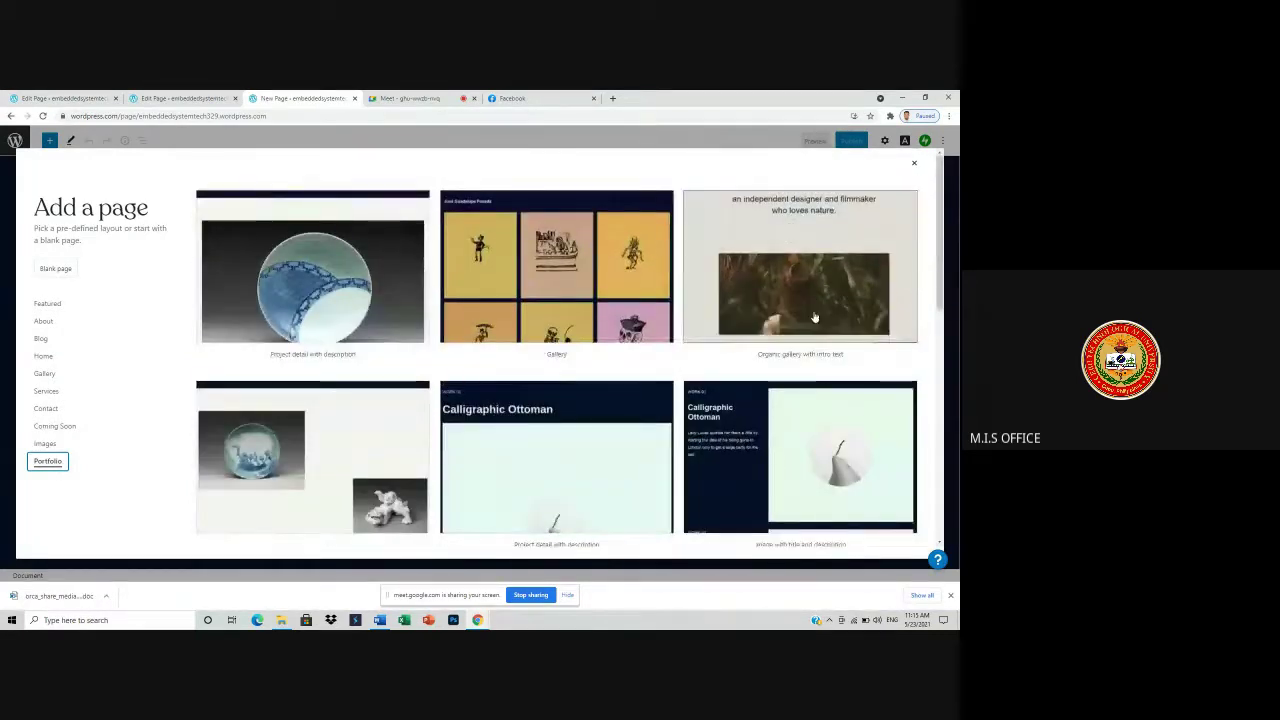
pyautogui.scroll(-5, 814, 318)
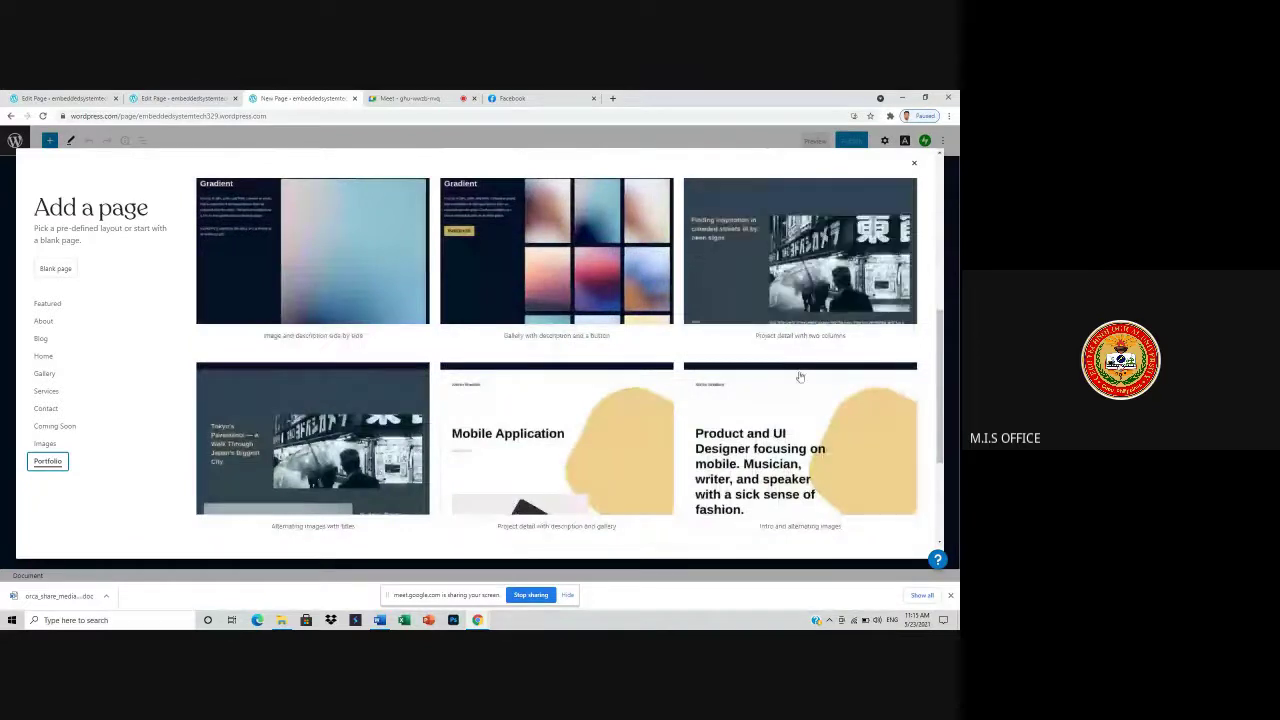
pyautogui.scroll(-2, 800, 378)
pyautogui.scroll(5, 800, 380)
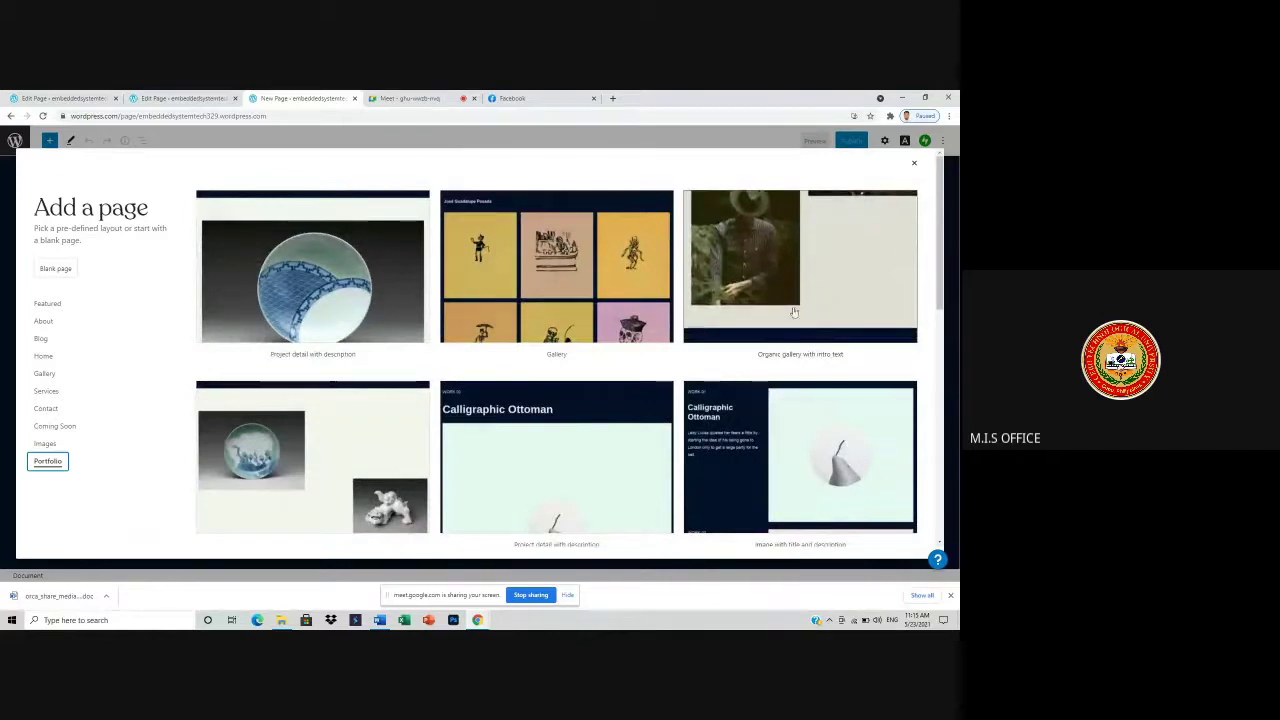
pyautogui.scroll(-2, 590, 460)
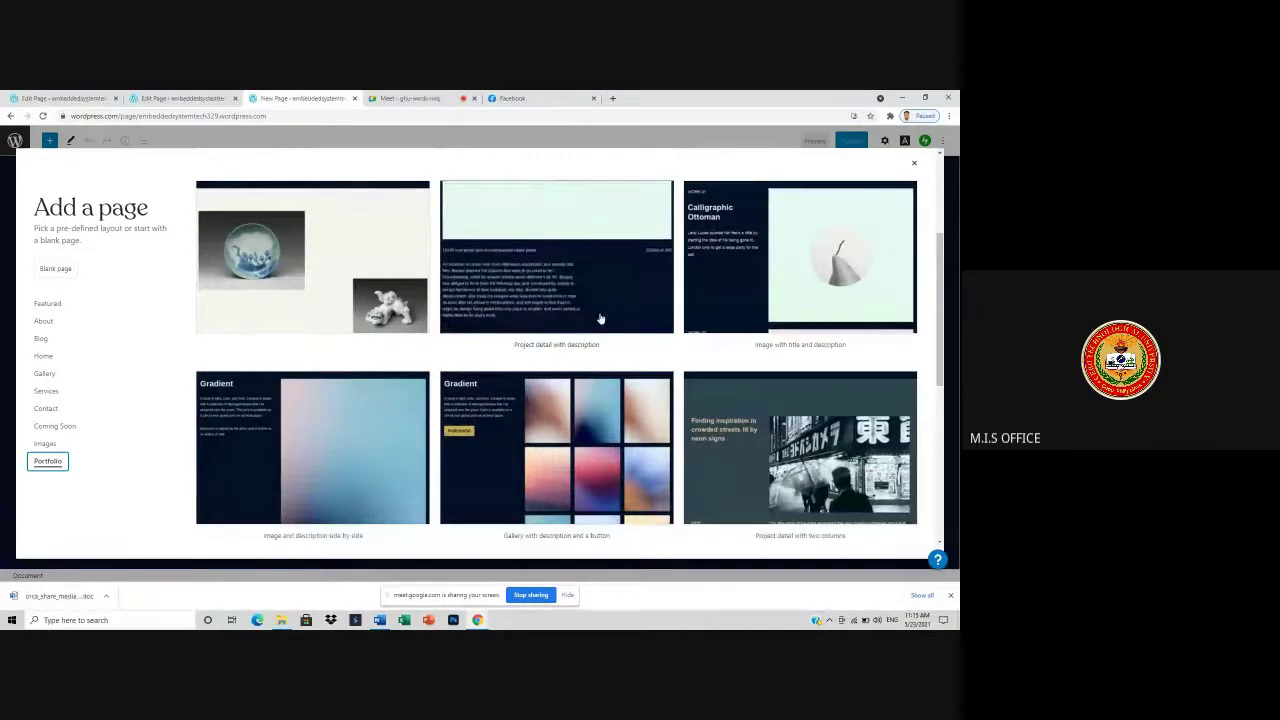
pyautogui.scroll(-2, 808, 458)
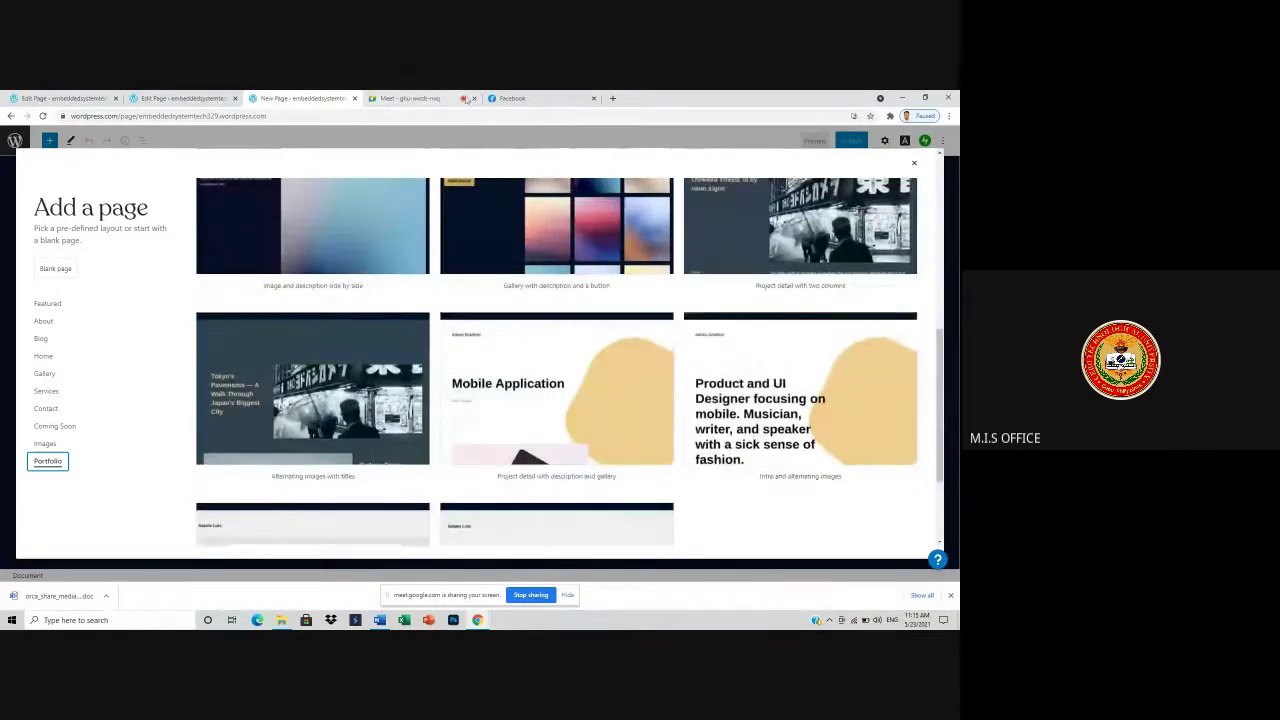
pyautogui.click(410, 98)
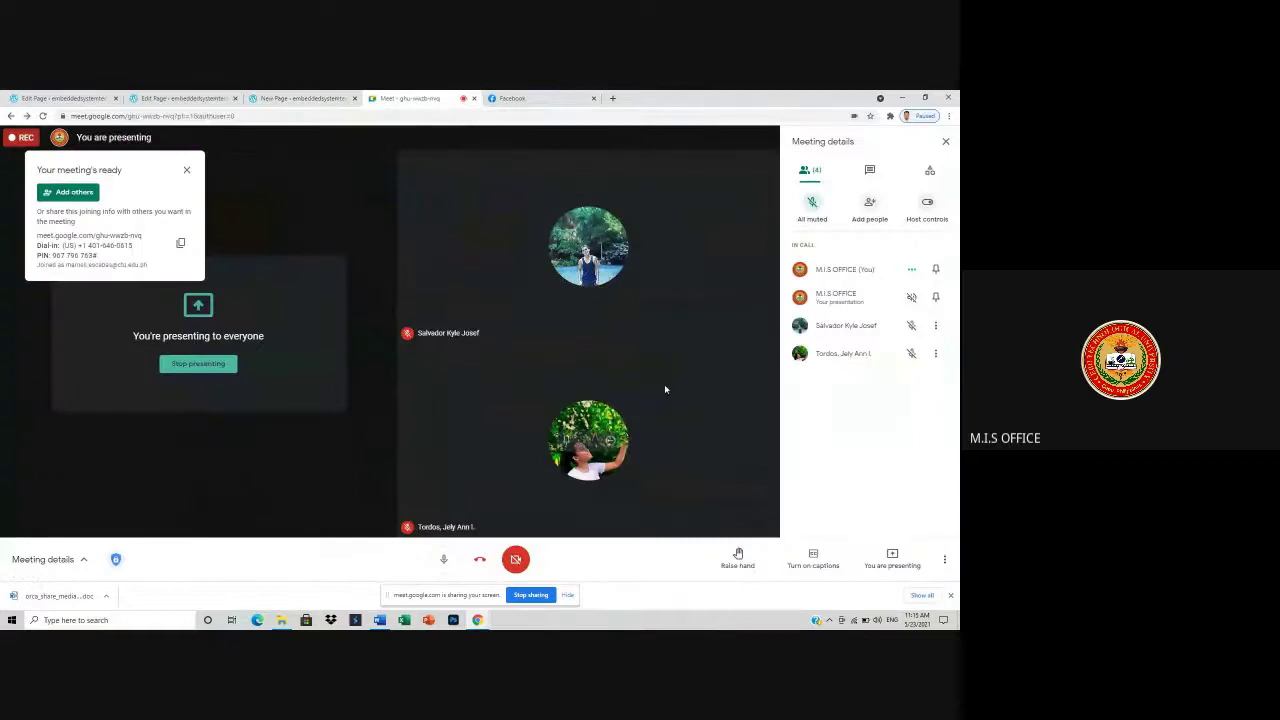
pyautogui.click(325, 98)
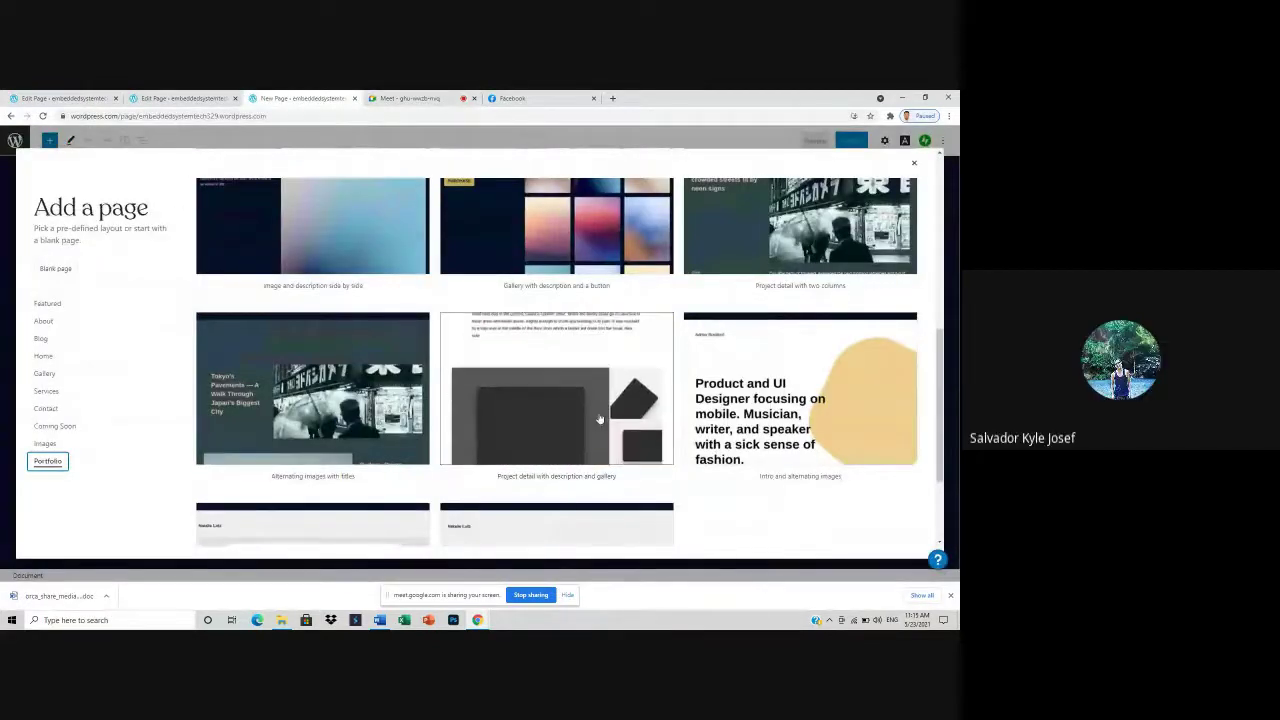
# - Apply the 'Project detail with description and gallery' layout and retitle the page 'ACTIVITY #2'
pyautogui.click(562, 381)
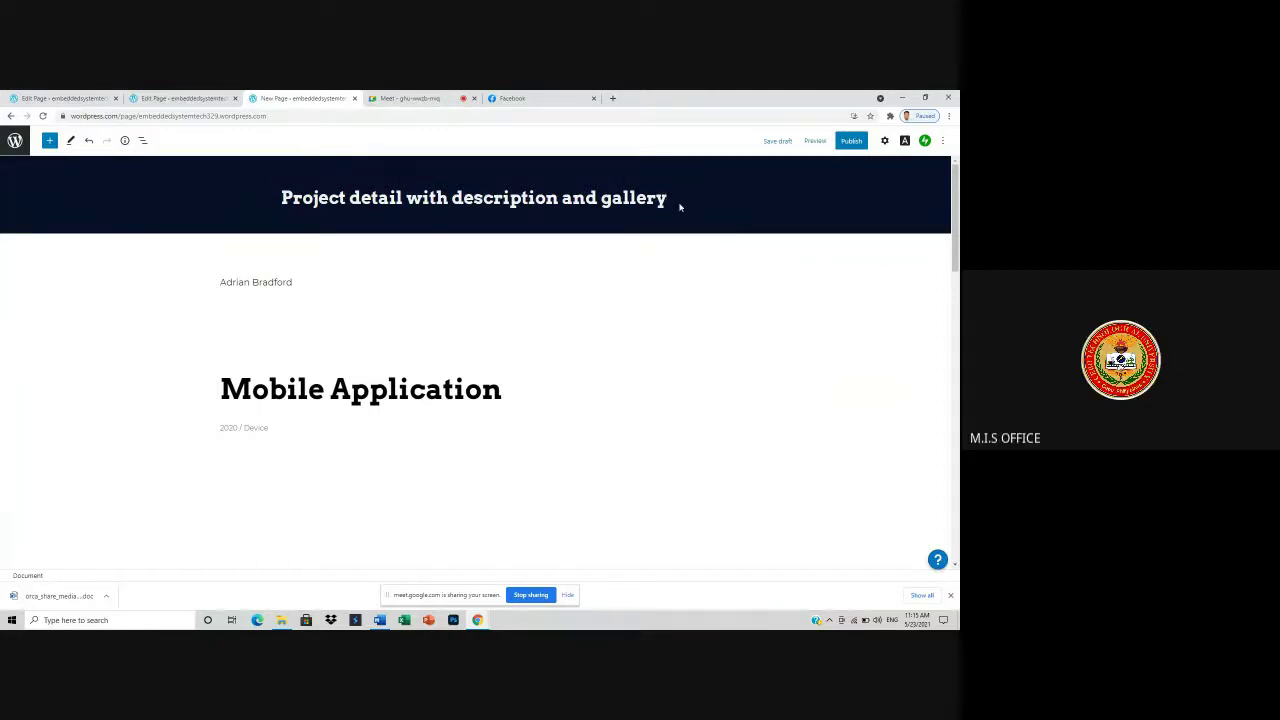
pyautogui.press('BackSpace')
pyautogui.press('BackSpace')
pyautogui.press('BackSpace')
pyautogui.press('BackSpace')
pyautogui.press('BackSpace')
pyautogui.press('BackSpace')
pyautogui.press('BackSpace')
pyautogui.press('BackSpace')
pyautogui.press('BackSpace')
pyautogui.press('BackSpace')
pyautogui.press('BackSpace')
pyautogui.press('BackSpace')
pyautogui.press('BackSpace')
pyautogui.press('BackSpace')
pyautogui.press('BackSpace')
pyautogui.press('BackSpace')
pyautogui.press('BackSpace')
pyautogui.press('BackSpace')
pyautogui.press('BackSpace')
pyautogui.press('BackSpace')
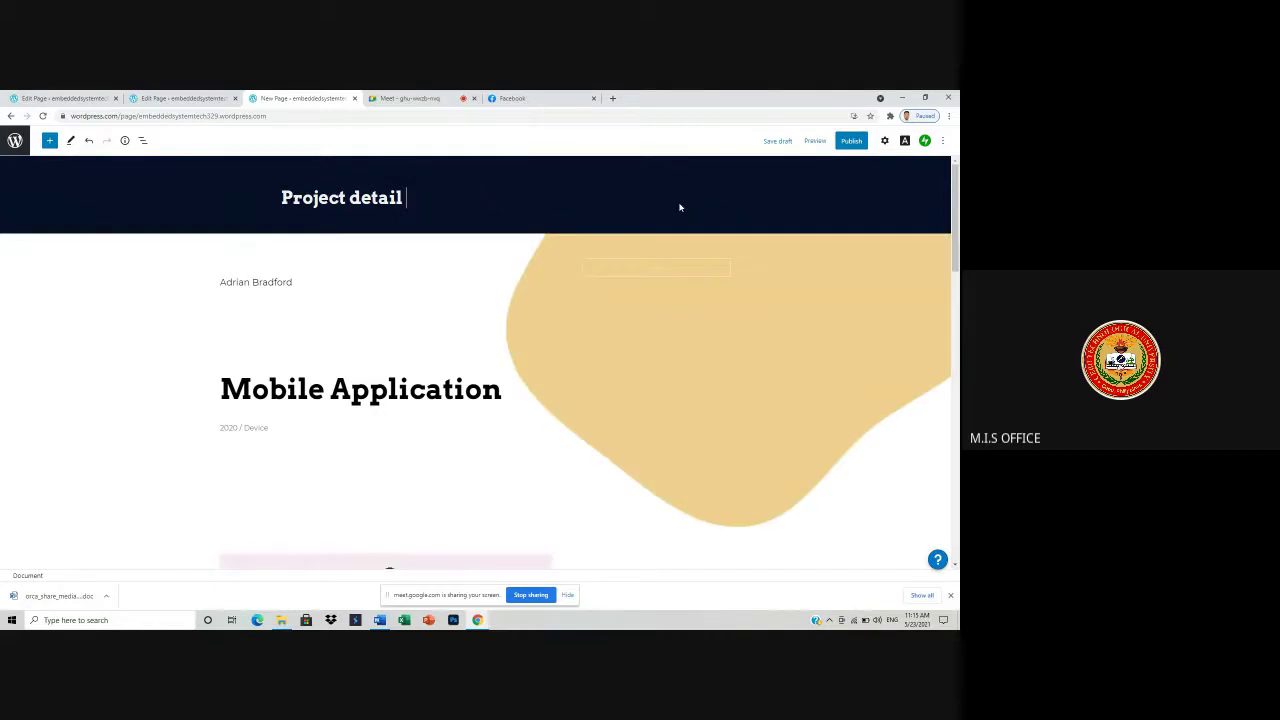
pyautogui.press('BackSpace')
pyautogui.press('BackSpace')
pyautogui.press('BackSpace')
pyautogui.press('BackSpace')
pyautogui.press('BackSpace')
pyautogui.press('BackSpace')
pyautogui.press('BackSpace')
pyautogui.press('BackSpace')
pyautogui.press('BackSpace')
pyautogui.press('BackSpace')
pyautogui.press('BackSpace')
pyautogui.press('BackSpace')
pyautogui.press('BackSpace')
pyautogui.write('ACTIVITY')
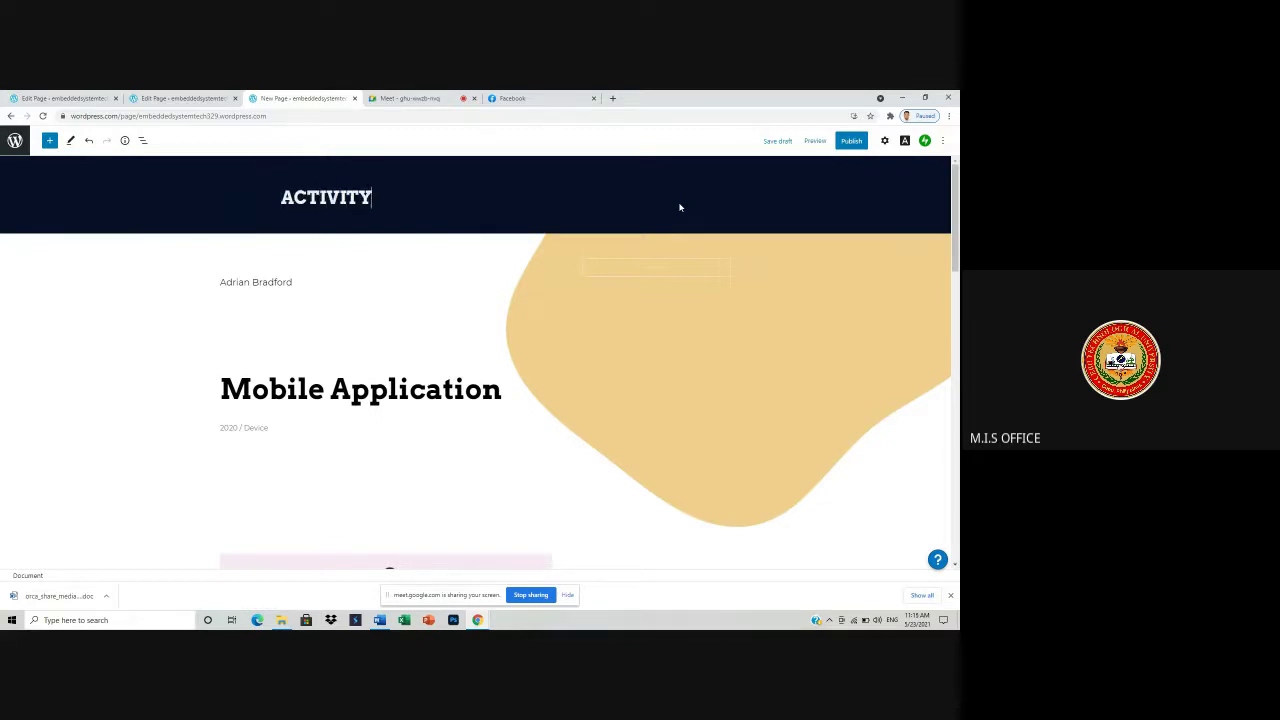
pyautogui.write(' #2')
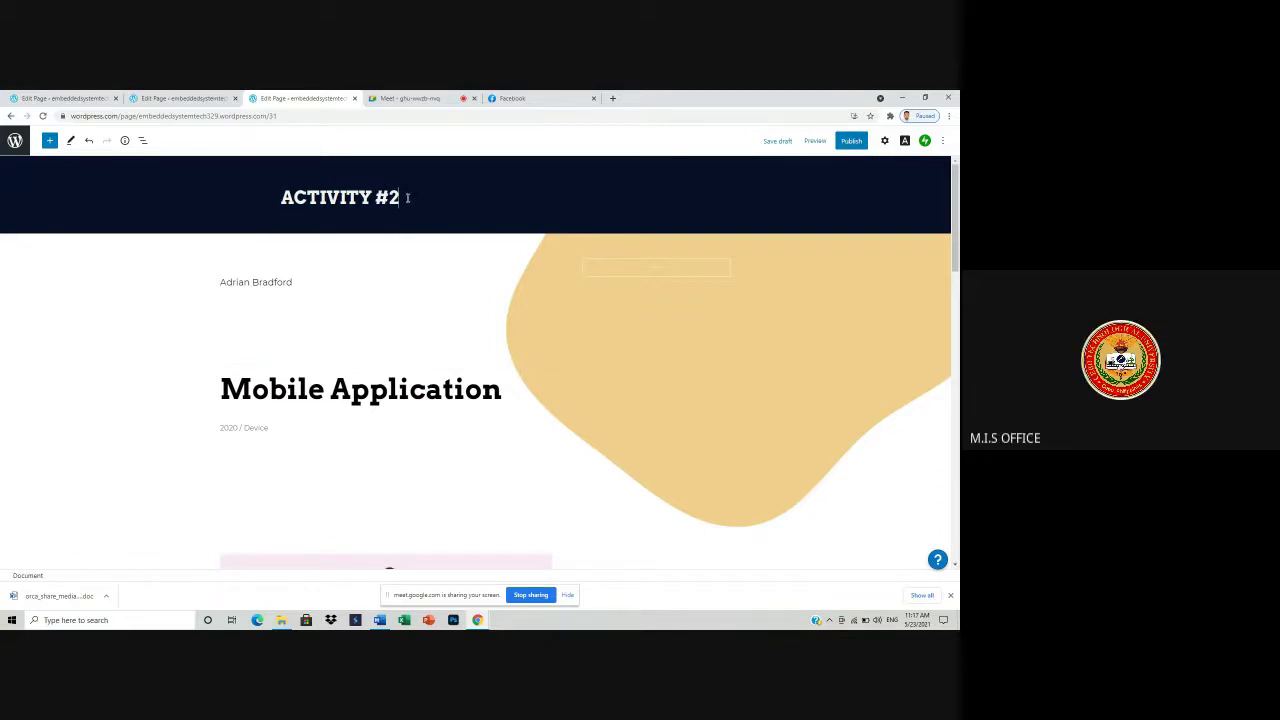
# - Publish the ACTIVITY #2 page, then briefly open and close the site navigation panel
pyautogui.click(851, 140)
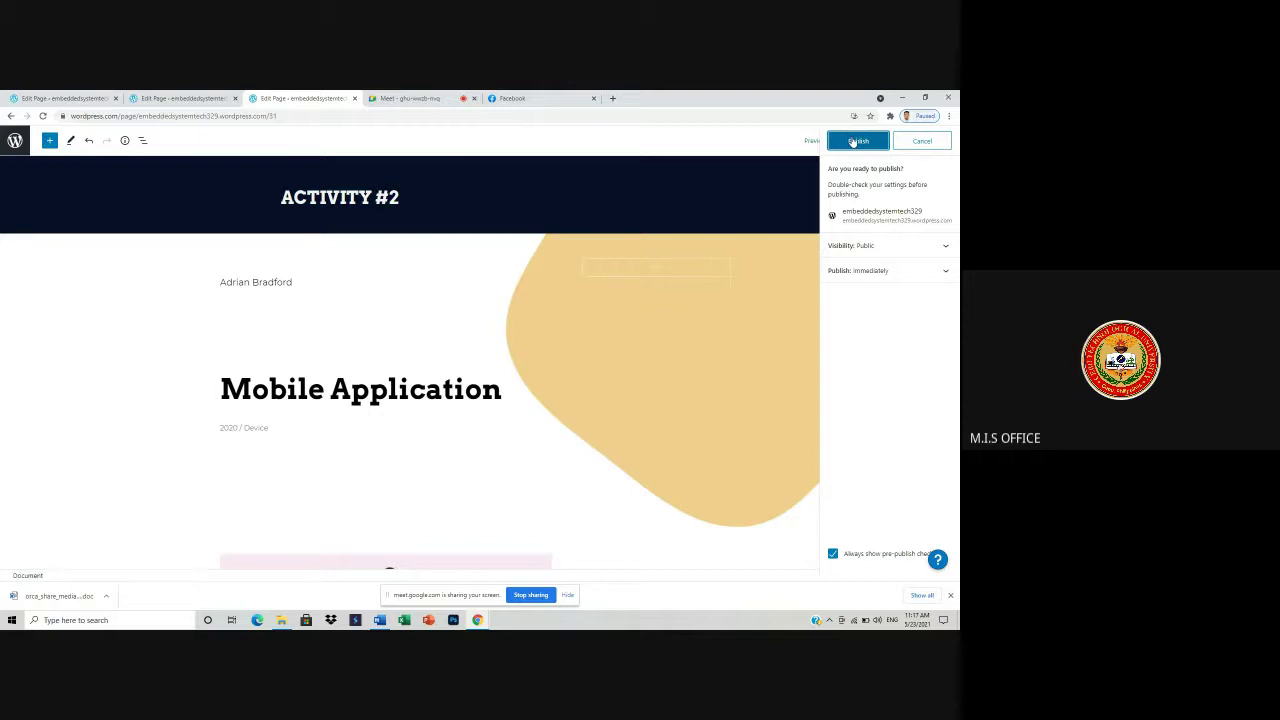
pyautogui.click(855, 141)
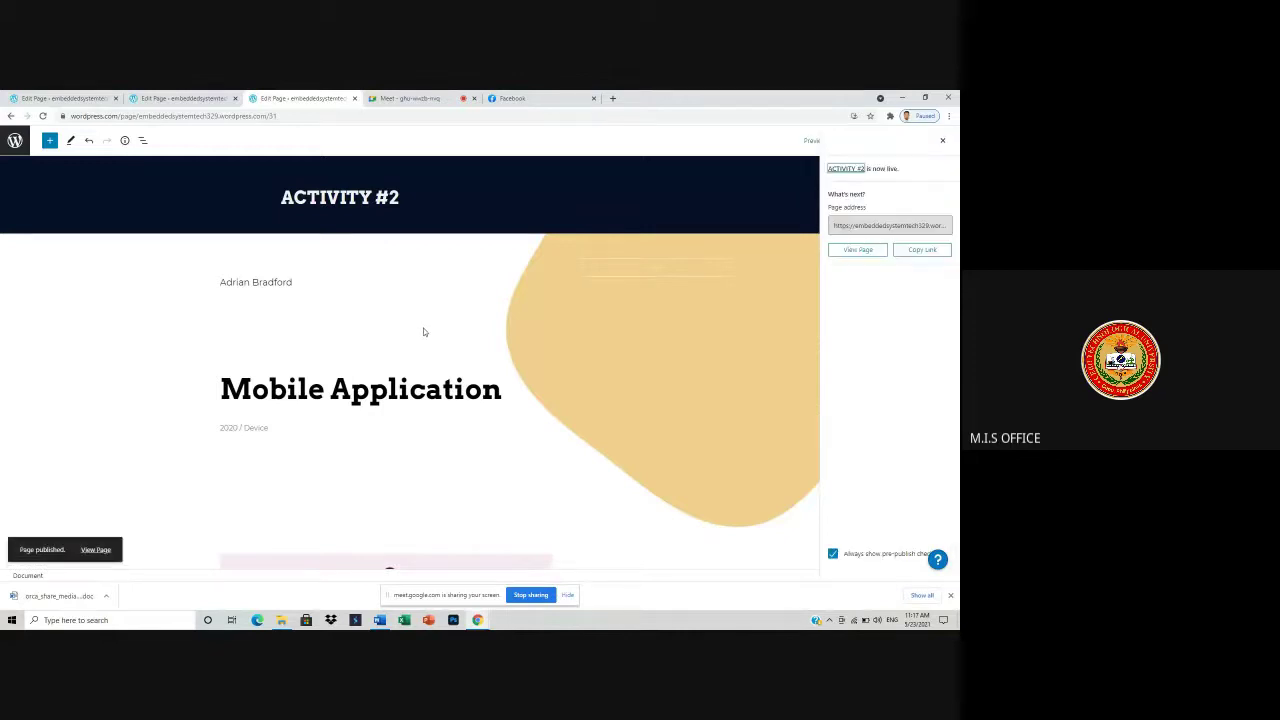
pyautogui.click(15, 140)
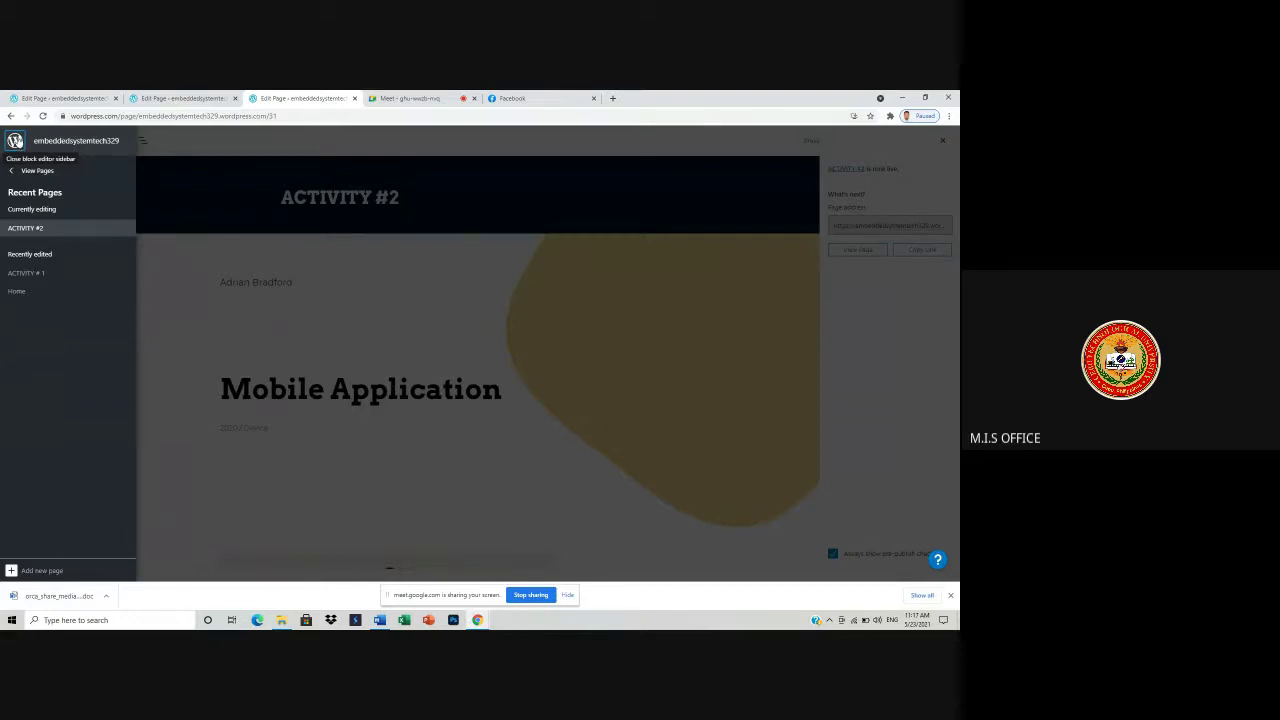
pyautogui.click(15, 140)
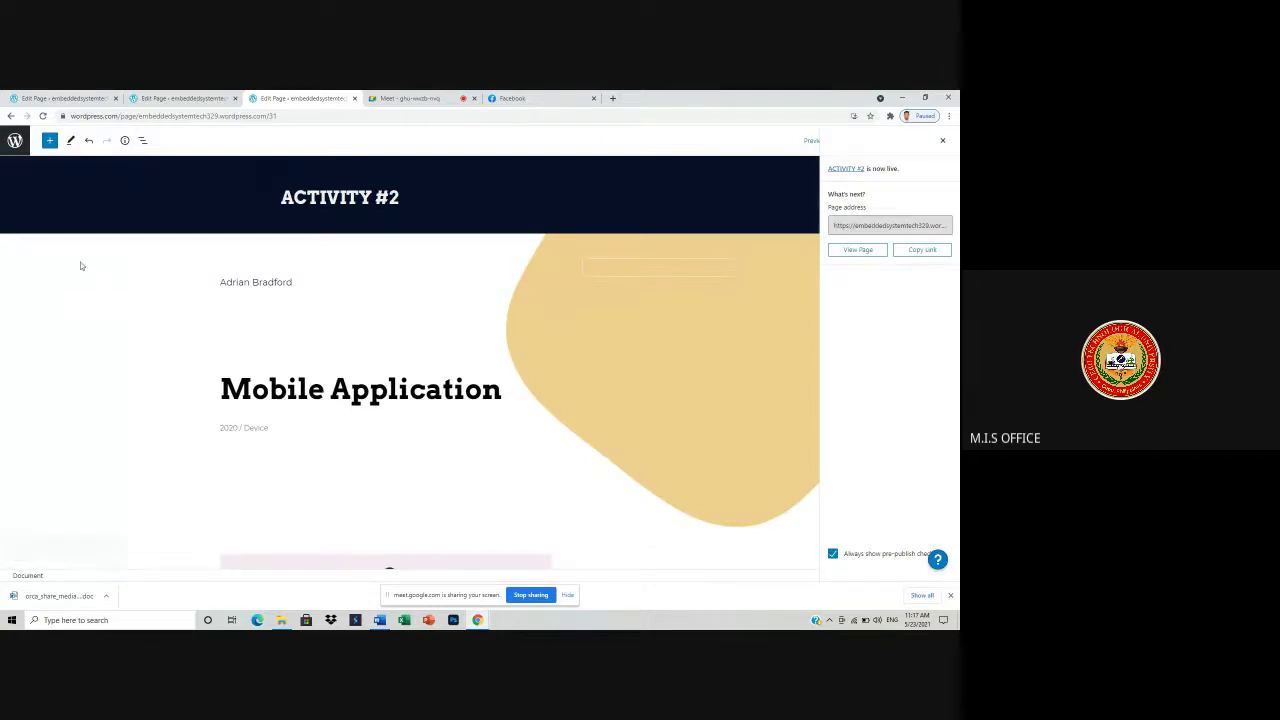
# - From the Pages list, start a new page and scroll through the Add a page layout picker
pyautogui.click(14, 142)
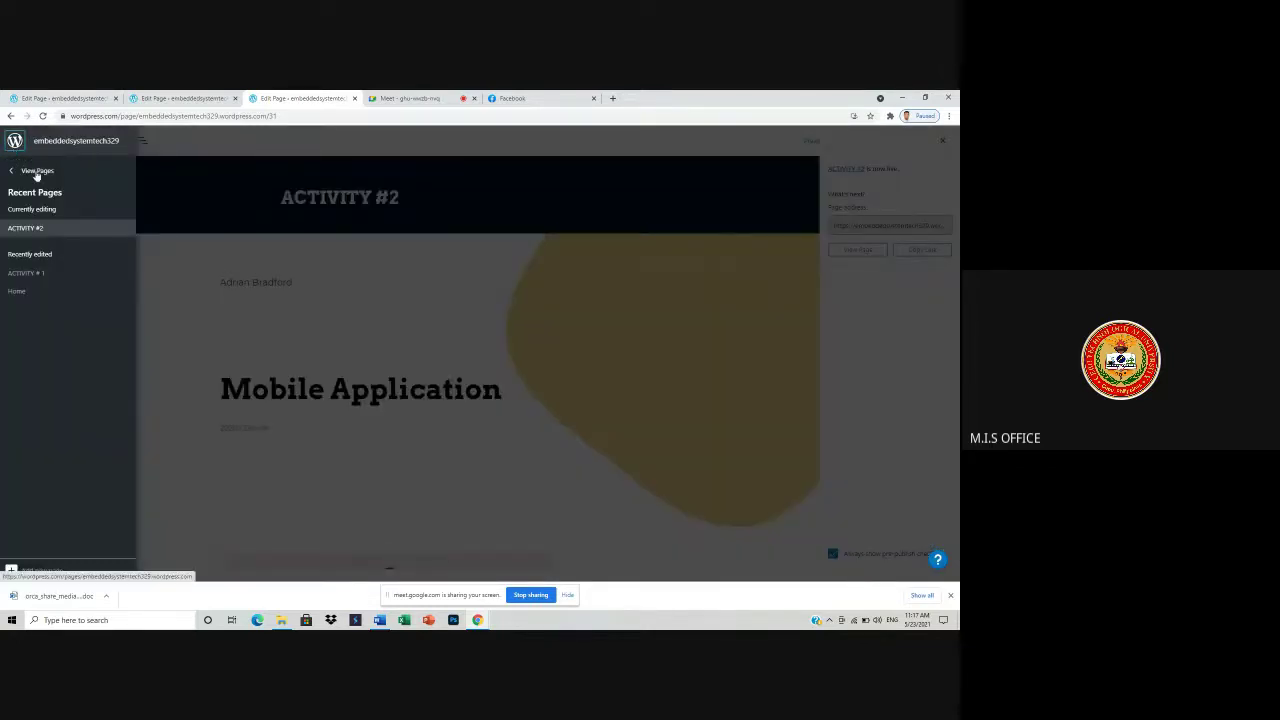
pyautogui.click(12, 170)
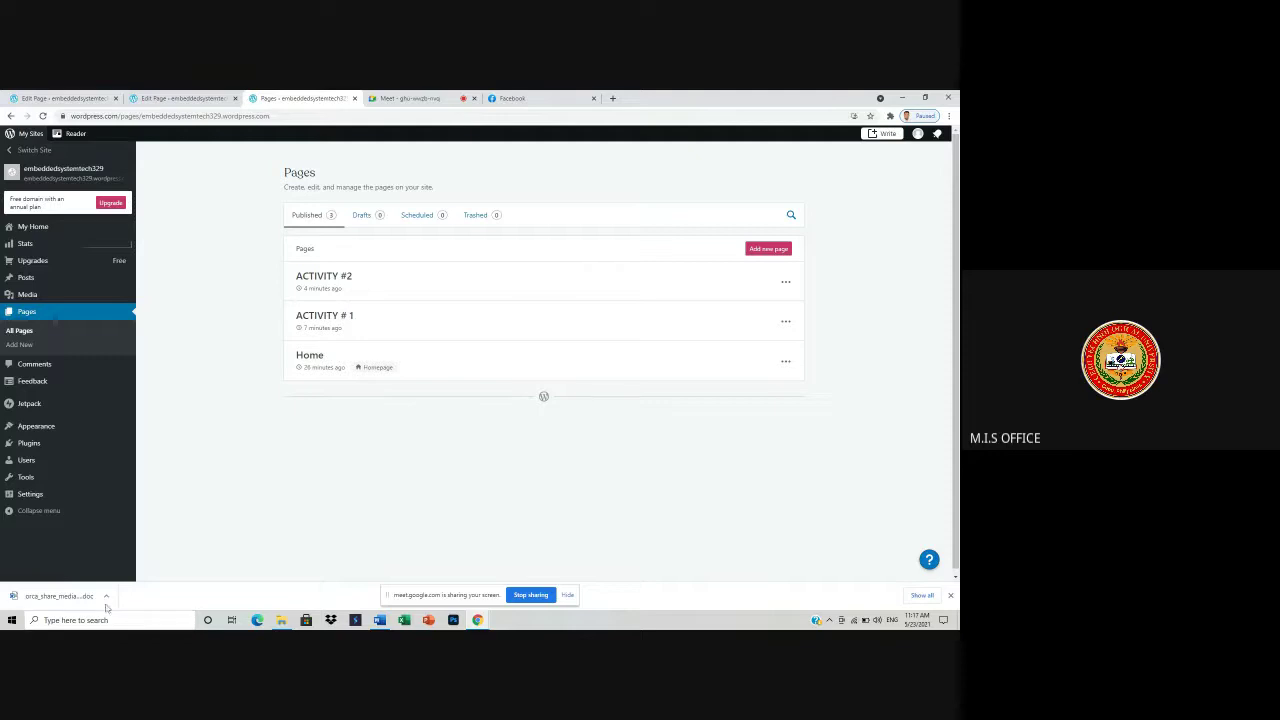
pyautogui.click(779, 249)
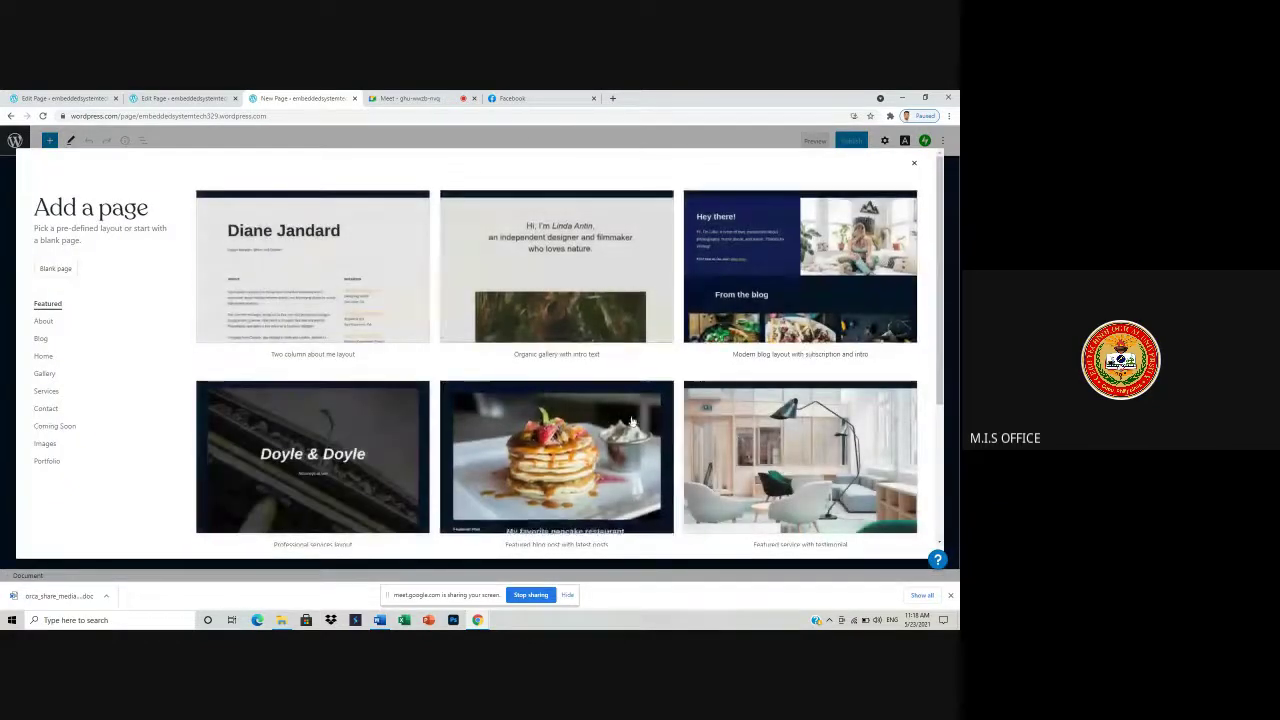
pyautogui.scroll(-2, 617, 322)
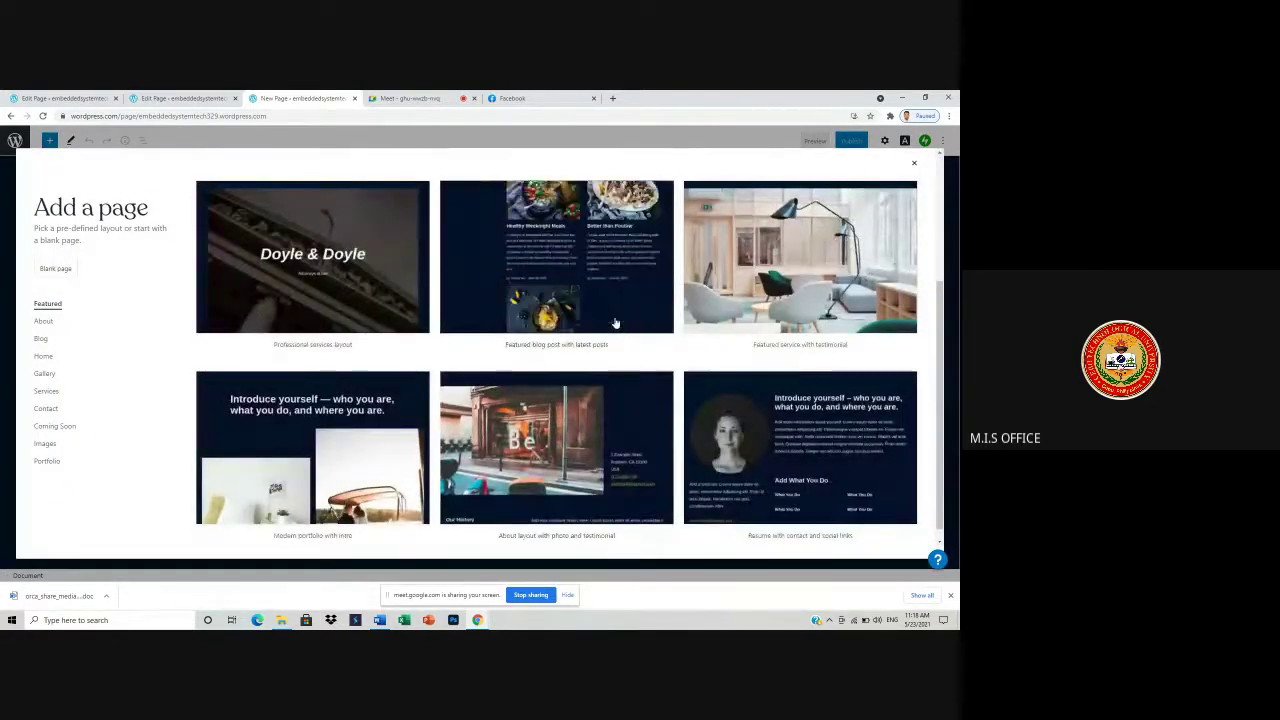
# - Apply the 'Featured blog post with latest posts' layout, retitle Blog as ACTIVITY #3, and publish
pyautogui.click(633, 350)
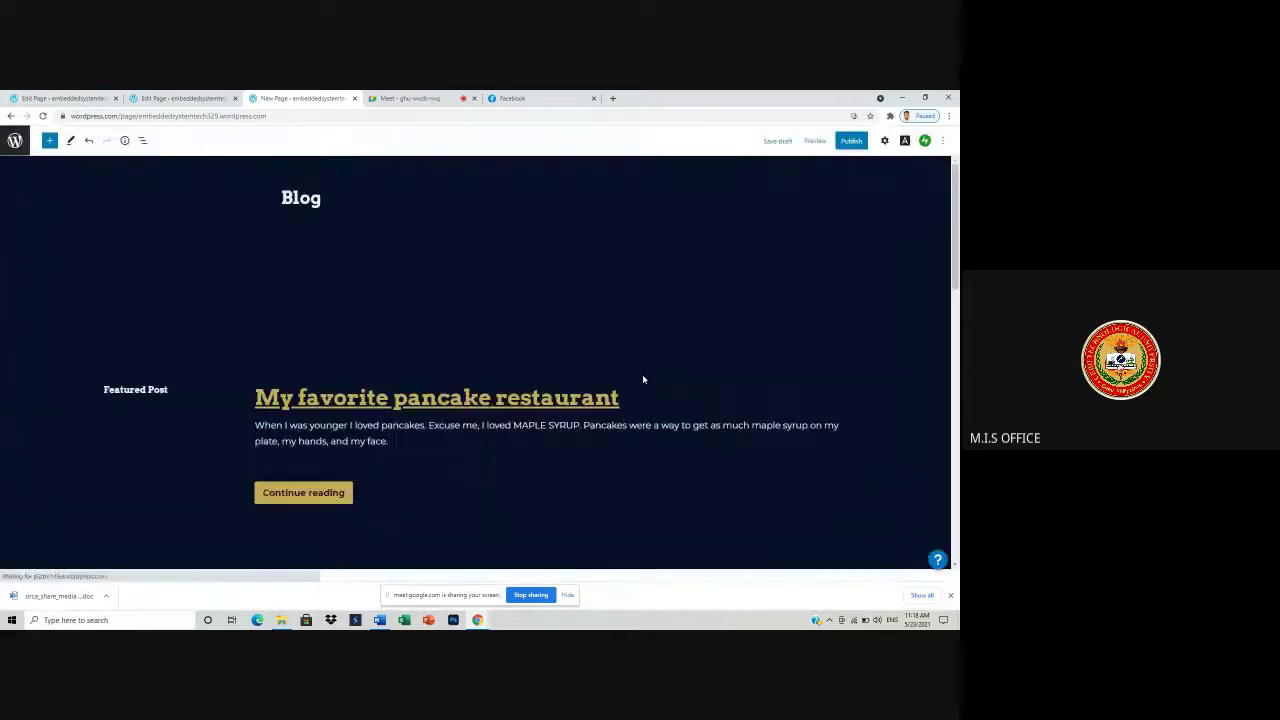
pyautogui.click(336, 197)
pyautogui.press('BackSpace')
pyautogui.press('BackSpace')
pyautogui.press('BackSpace')
pyautogui.press('BackSpace')
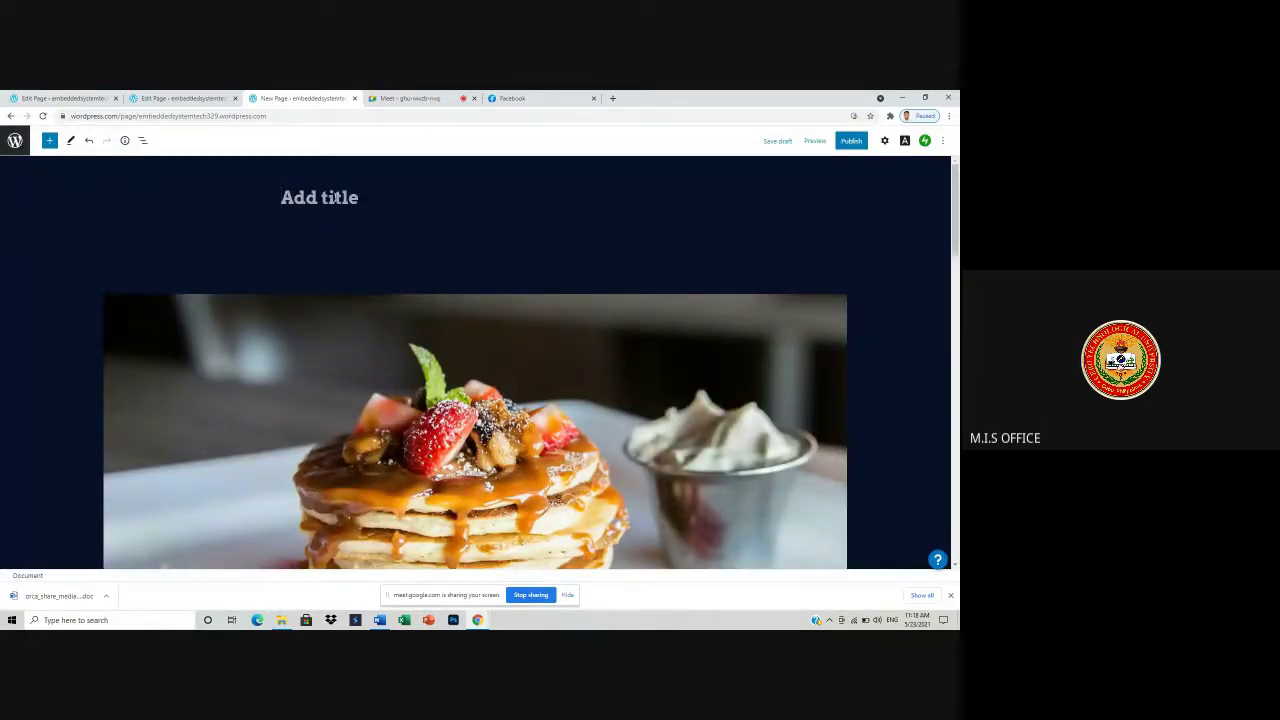
pyautogui.write('ACTIVITY')
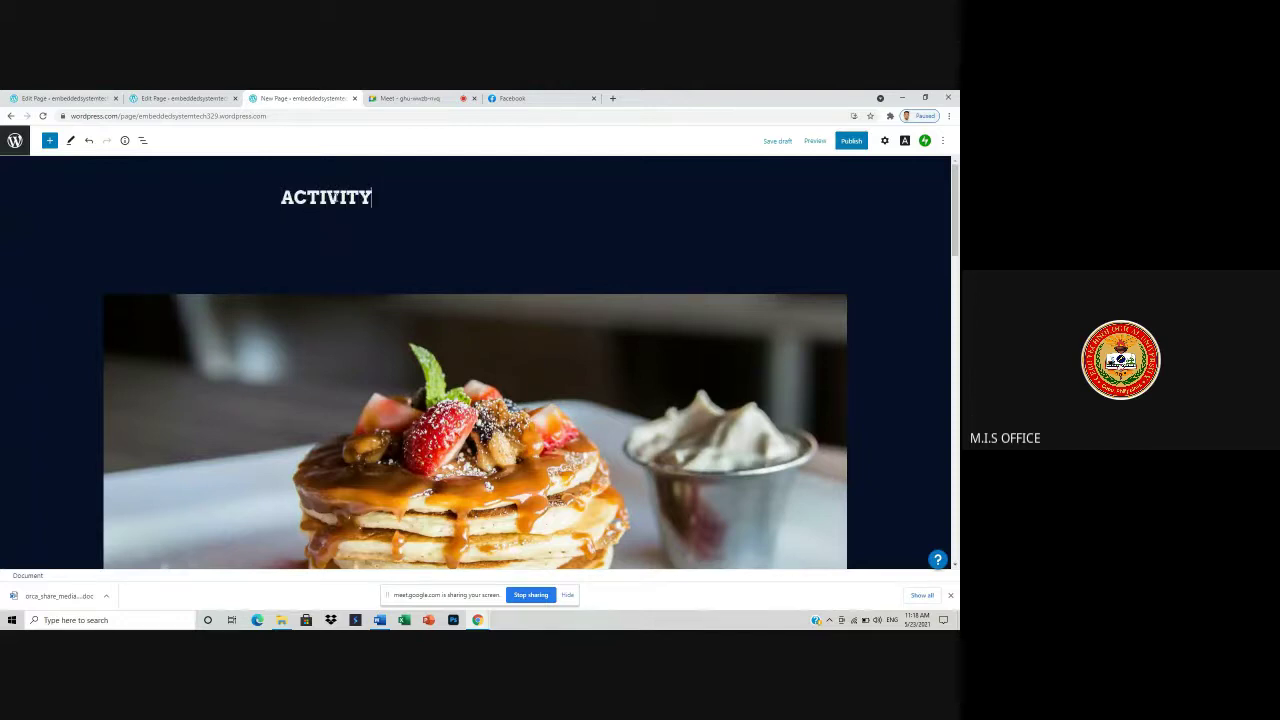
pyautogui.write(' #3')
pyautogui.click(851, 140)
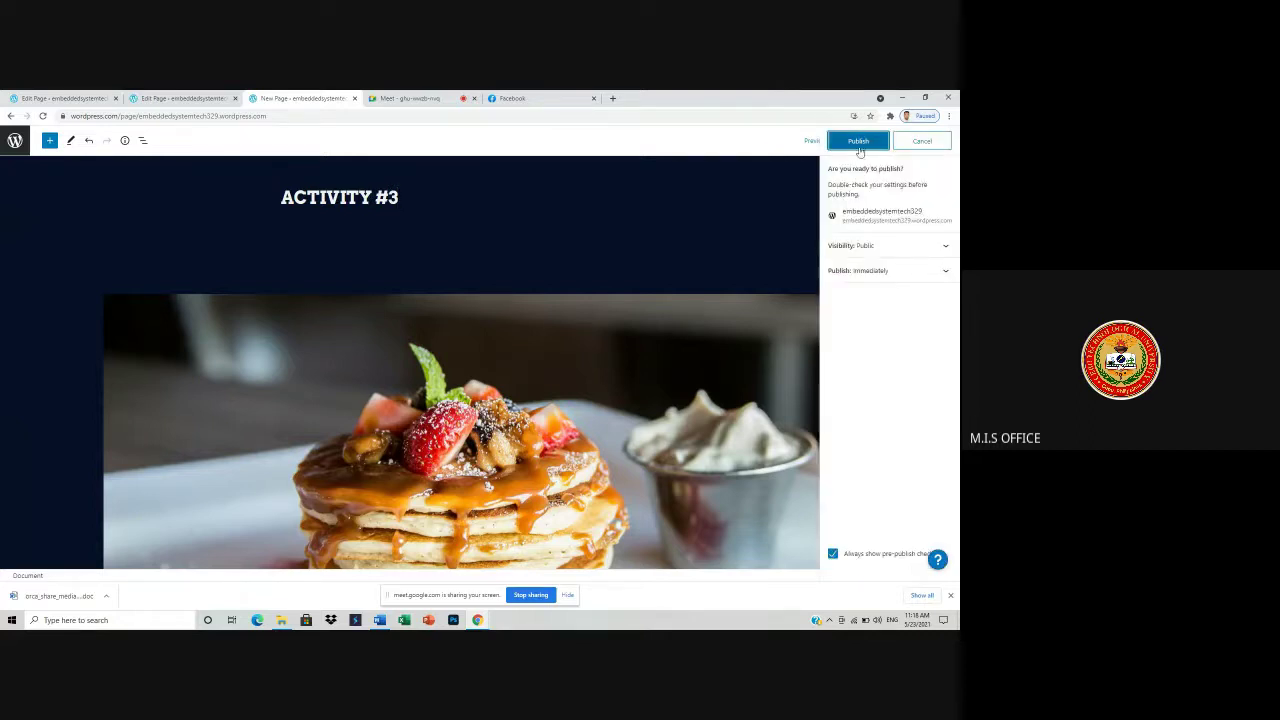
pyautogui.click(858, 141)
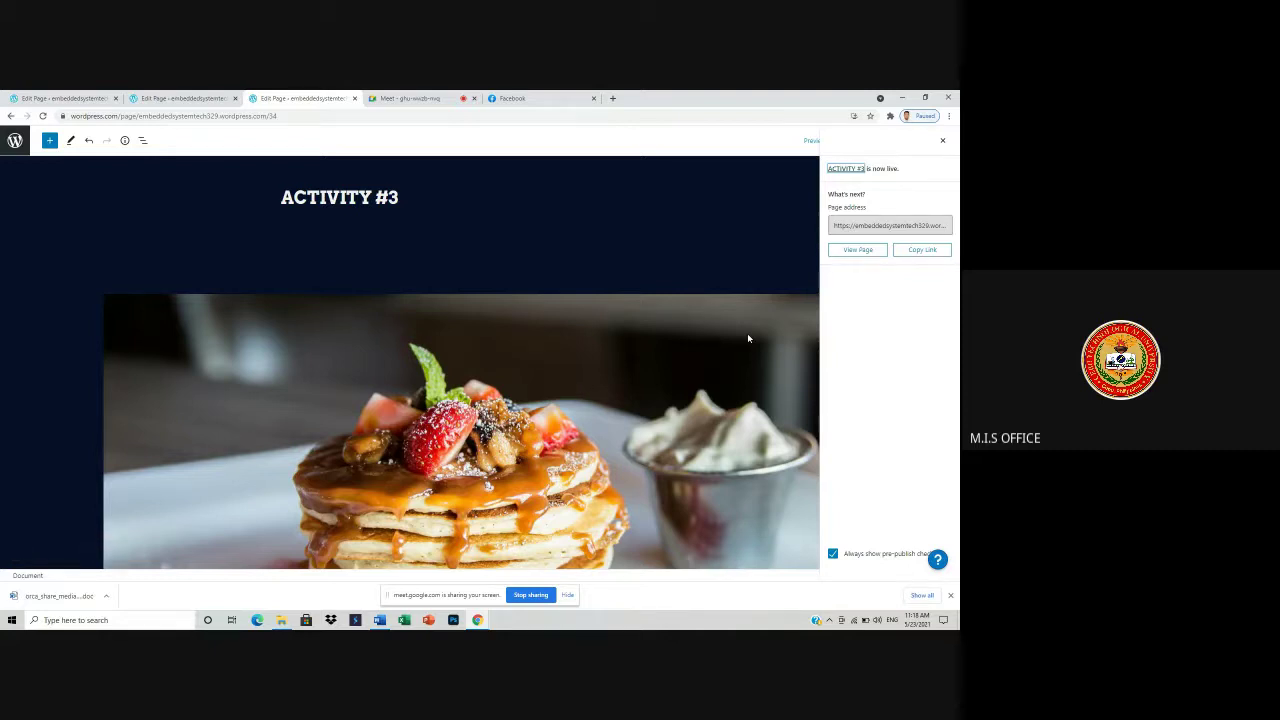
# - Return to the Pages list via the site navigation panel and start another new page
pyautogui.click(15, 141)
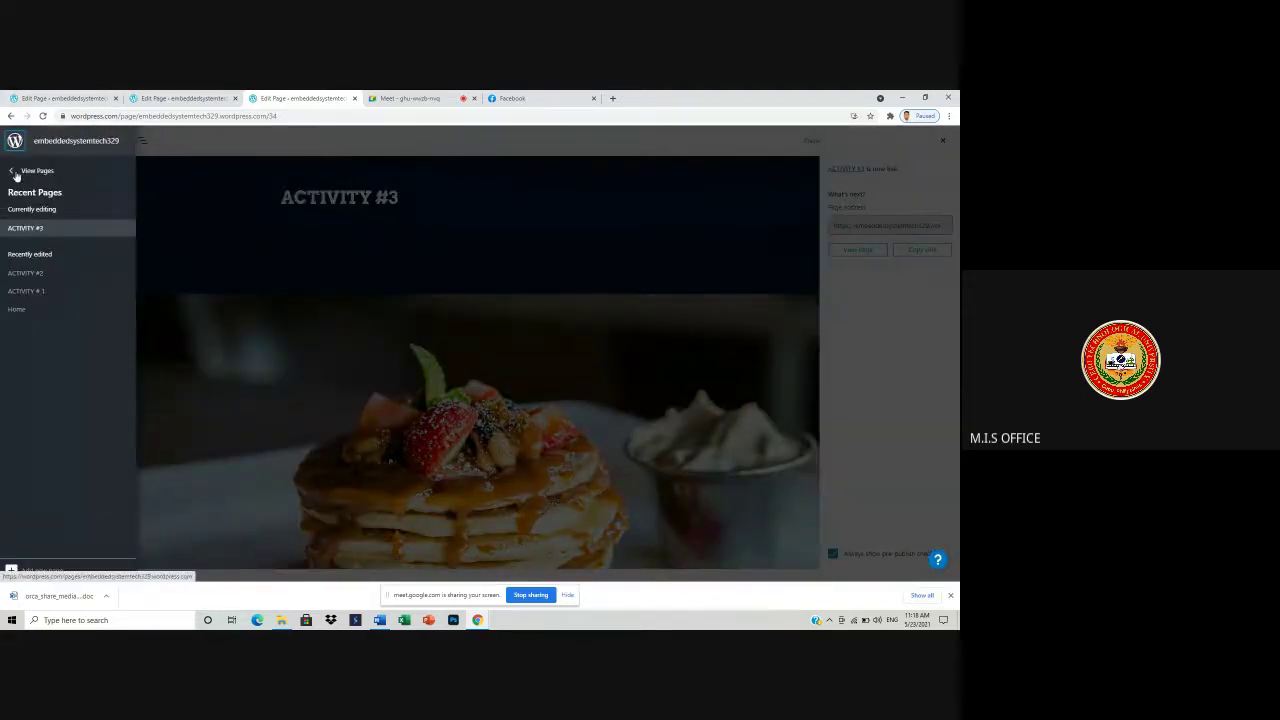
pyautogui.click(30, 170)
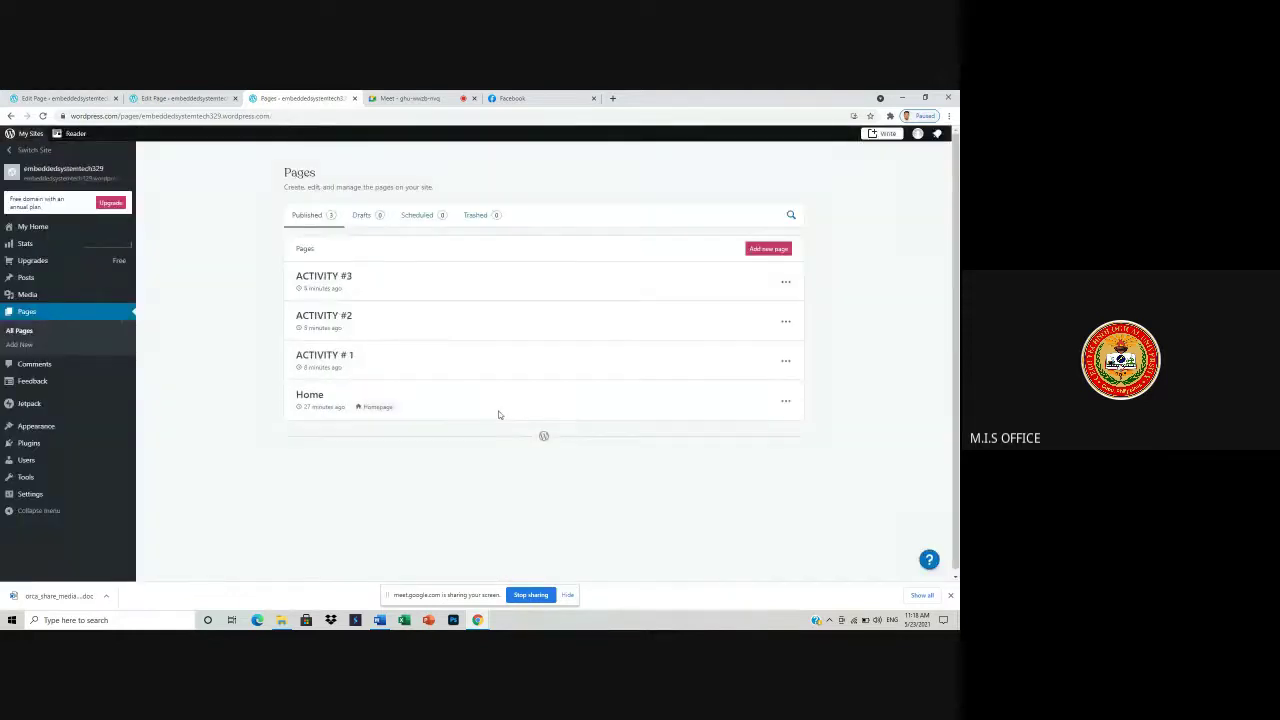
pyautogui.click(769, 249)
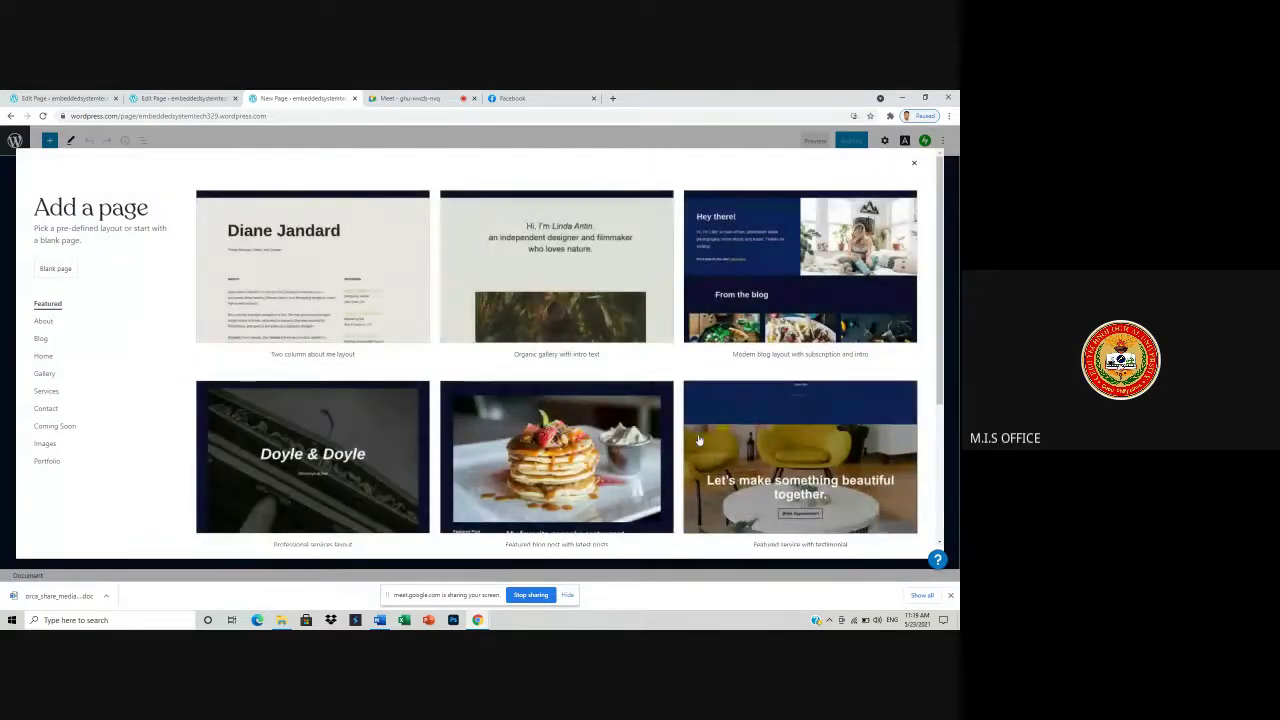
# - Build a page from the Gallery 'Modern fashion blog with subscription' layout, title it ACTIVITIES, and publish
pyautogui.scroll(-2, 708, 400)
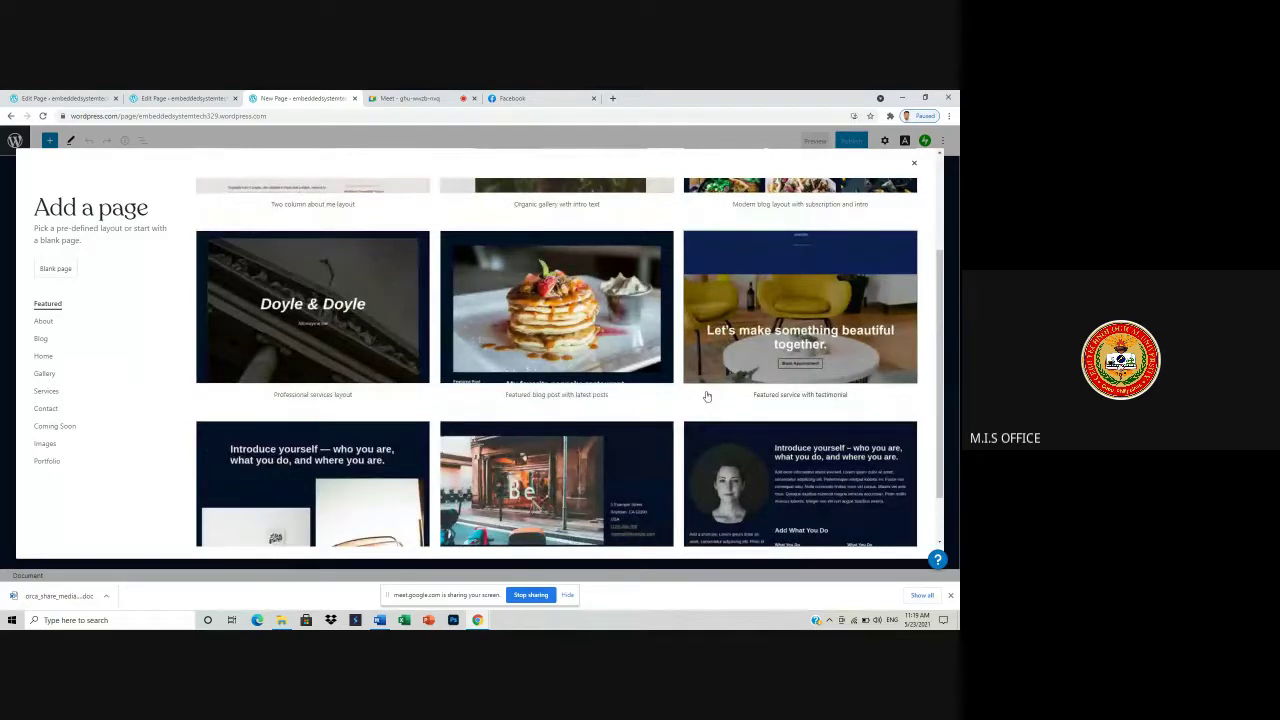
pyautogui.scroll(-1, 706, 397)
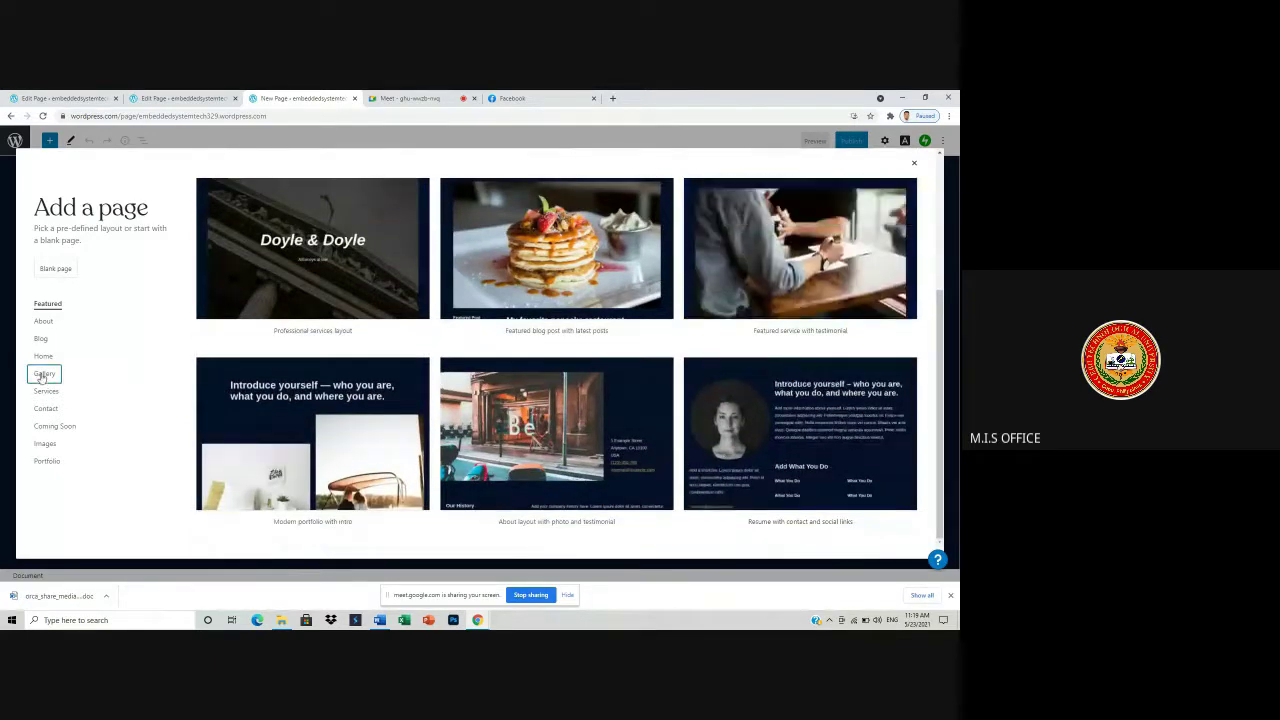
pyautogui.click(44, 373)
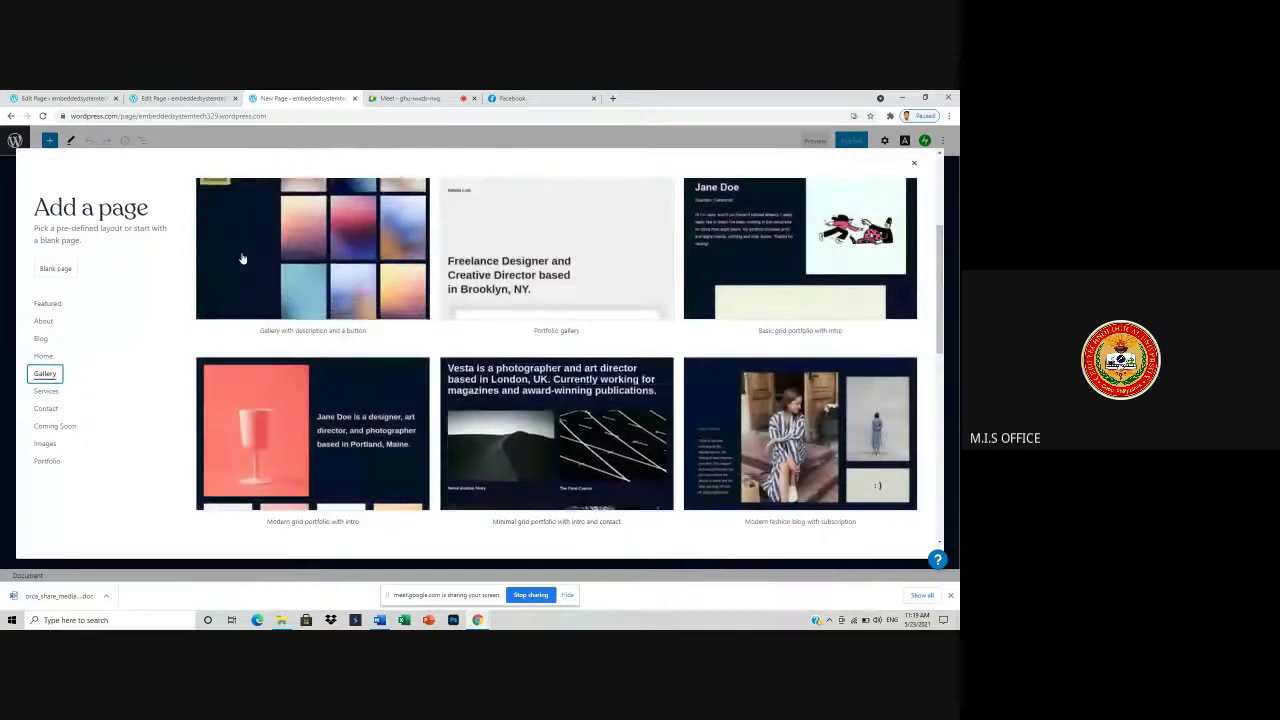
pyautogui.click(798, 438)
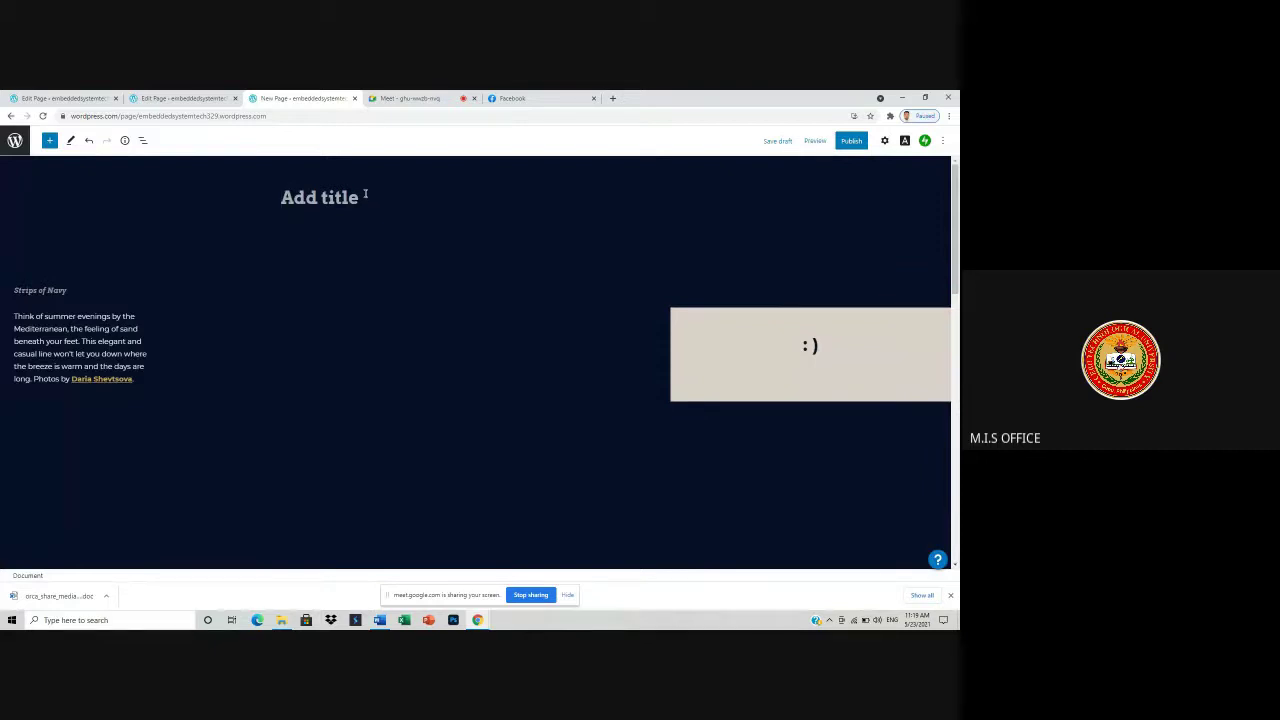
pyautogui.write('ACTIVIT')
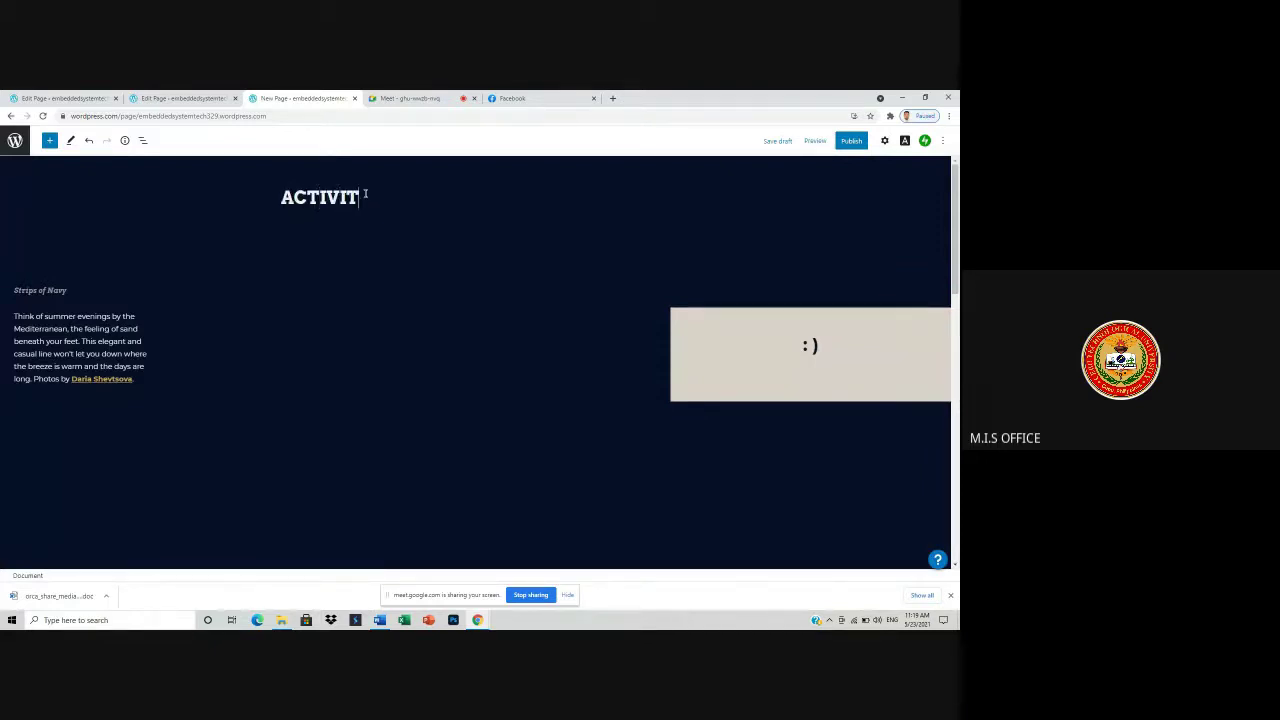
pyautogui.write('IES')
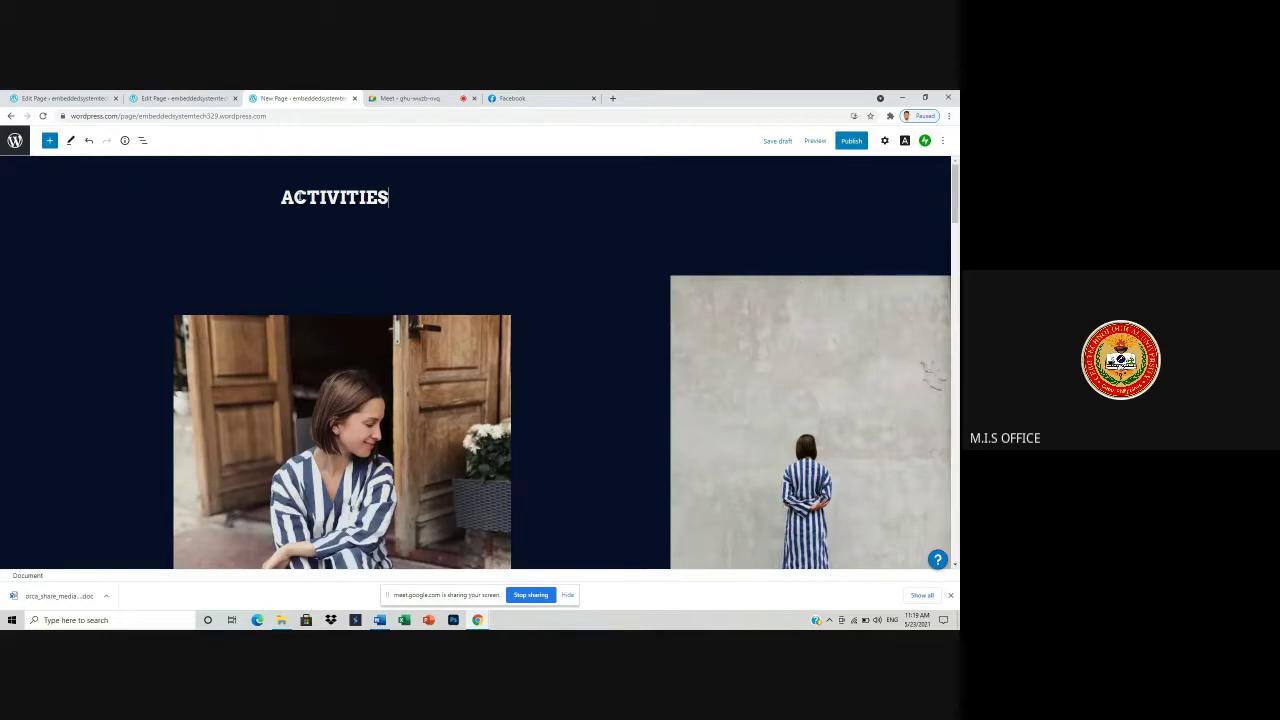
pyautogui.click(286, 199)
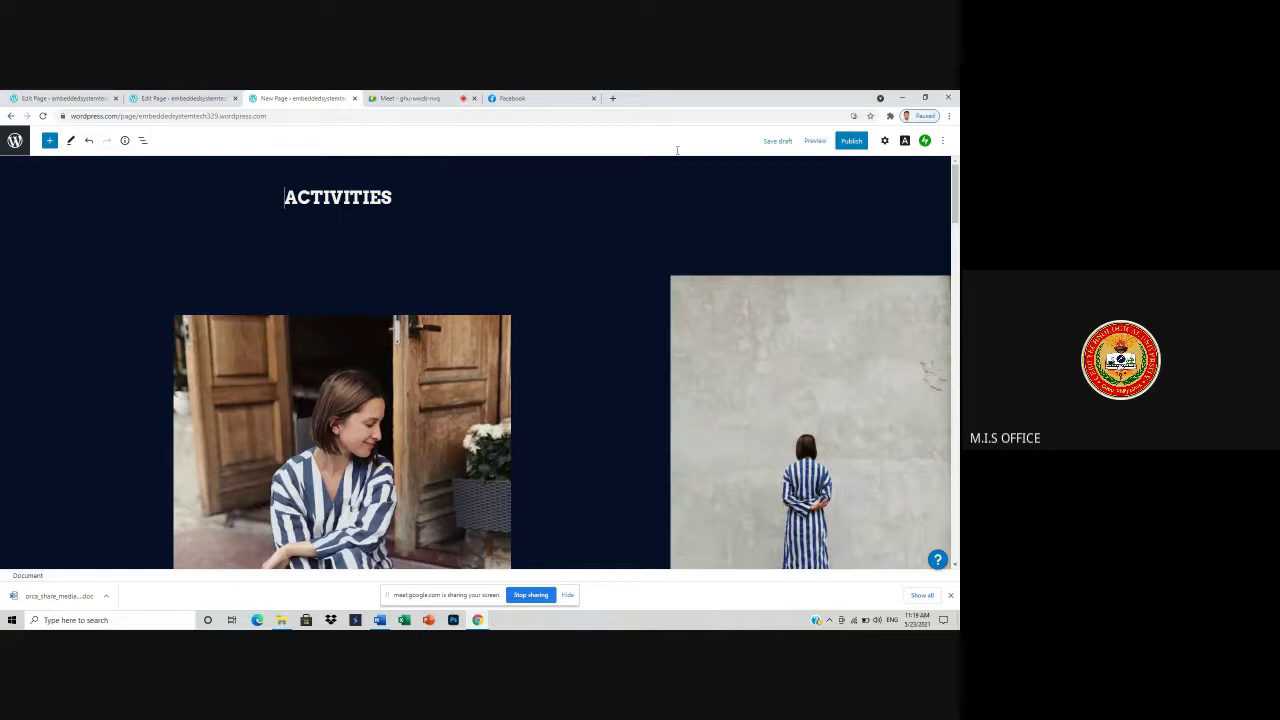
pyautogui.click(851, 140)
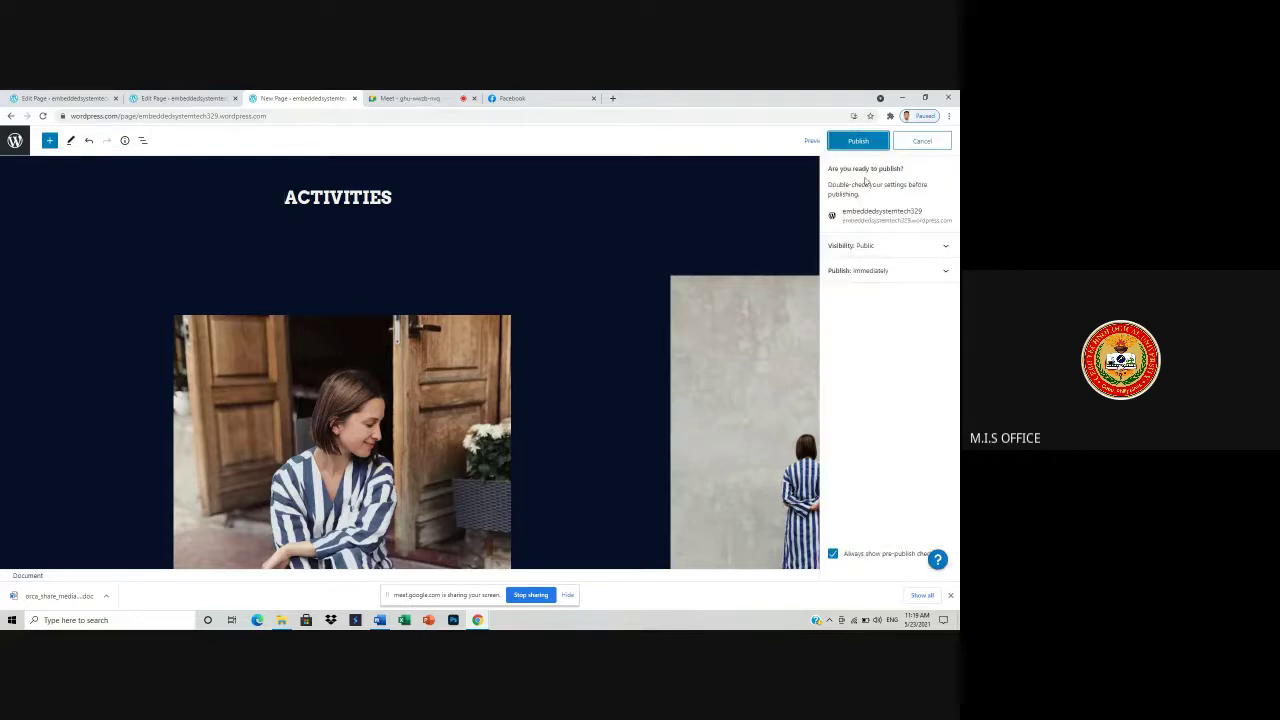
pyautogui.click(857, 142)
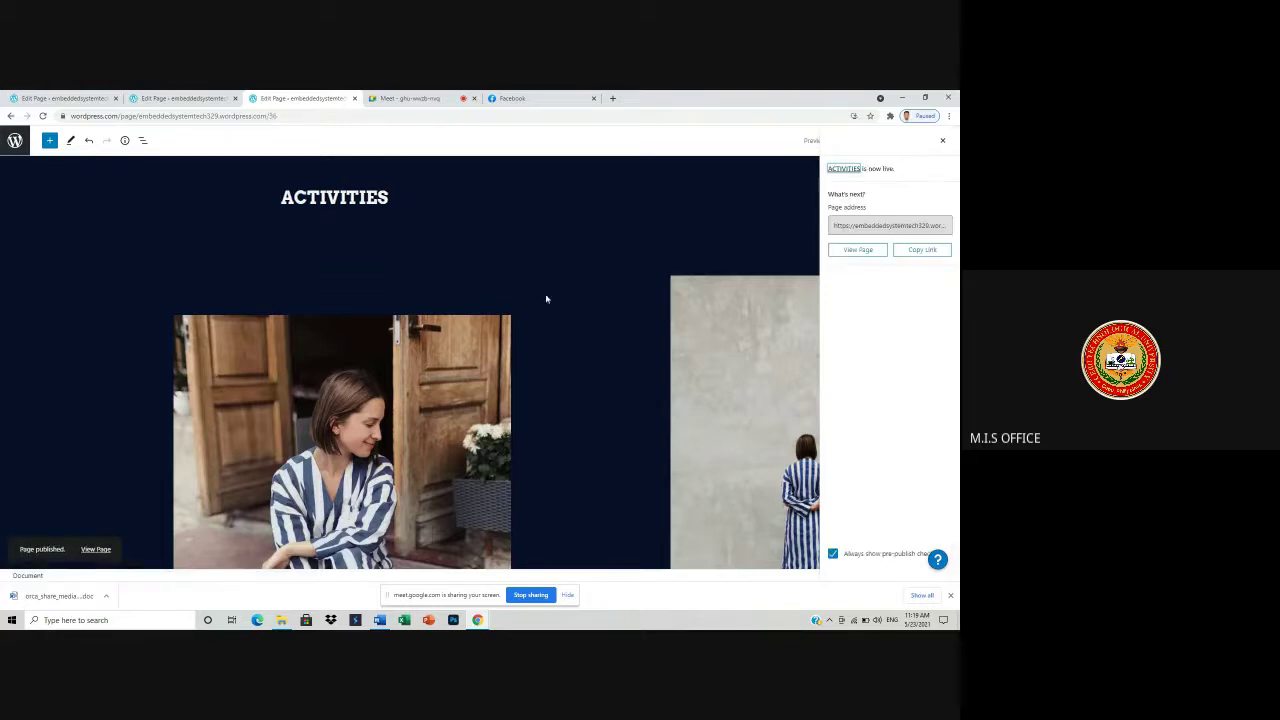
# - Go from the Pages list to My Home and open Edit menus in the Customizer
pyautogui.click(14, 140)
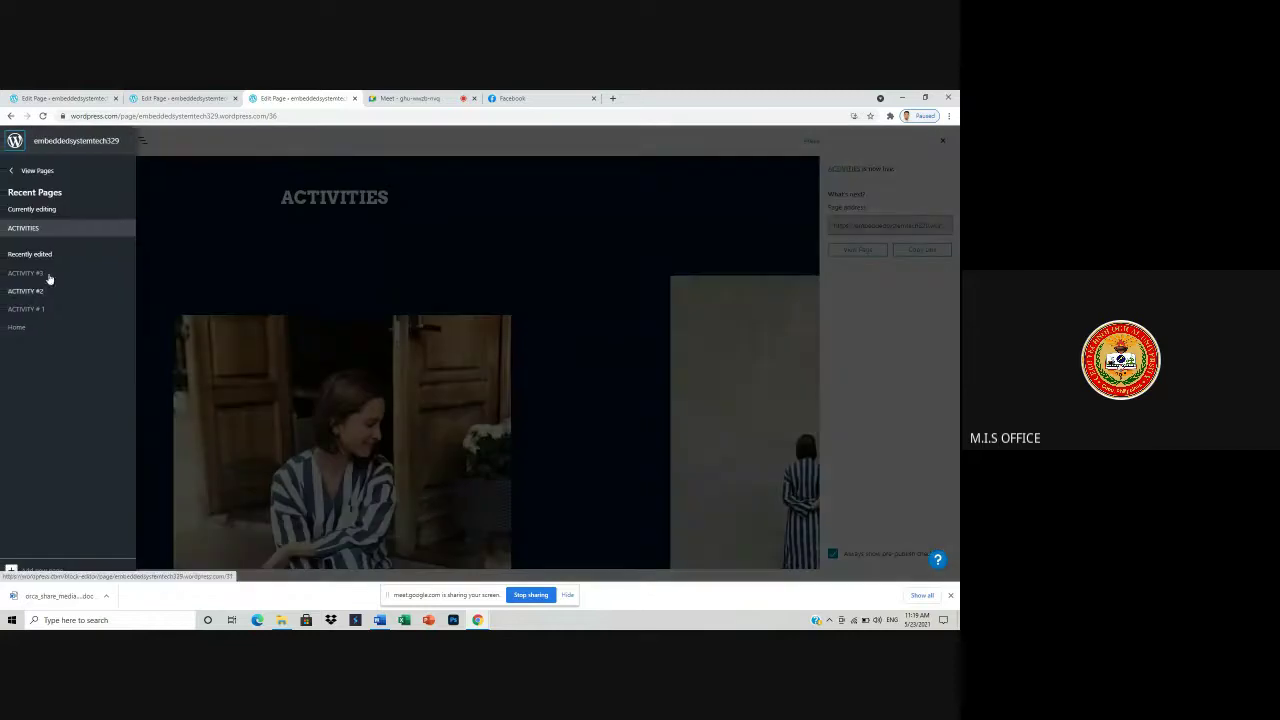
pyautogui.click(38, 171)
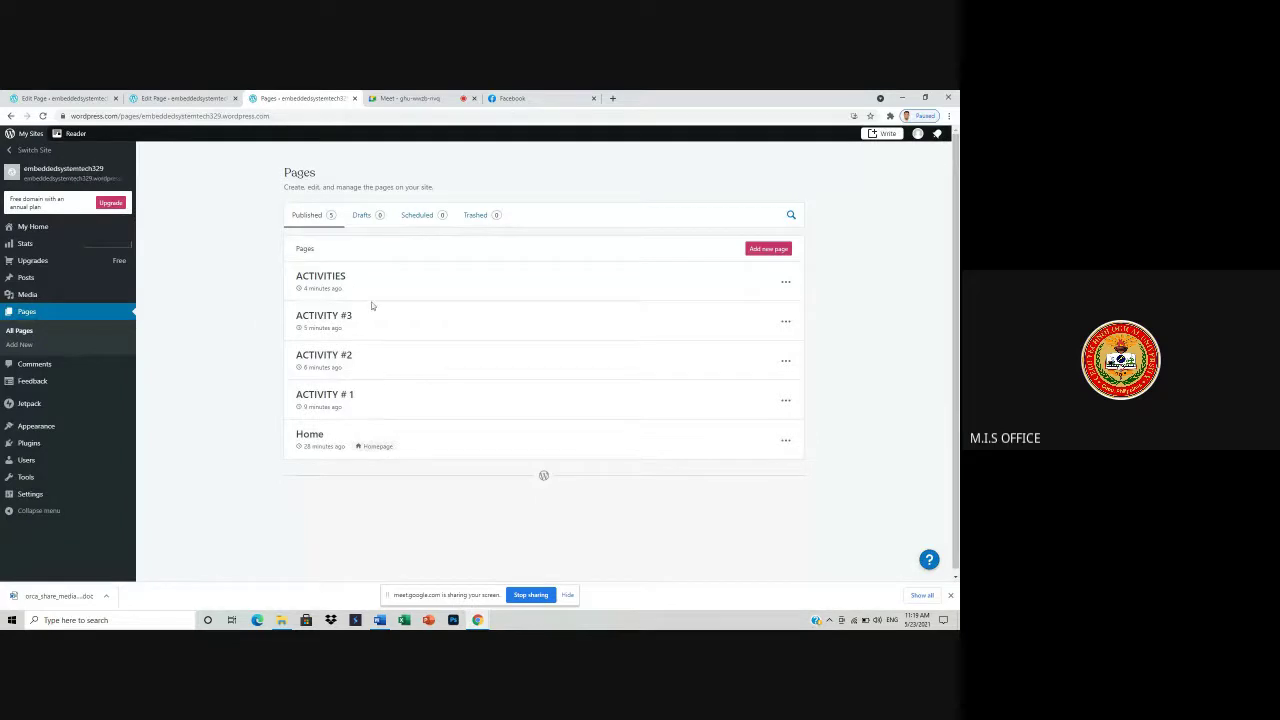
pyautogui.click(44, 178)
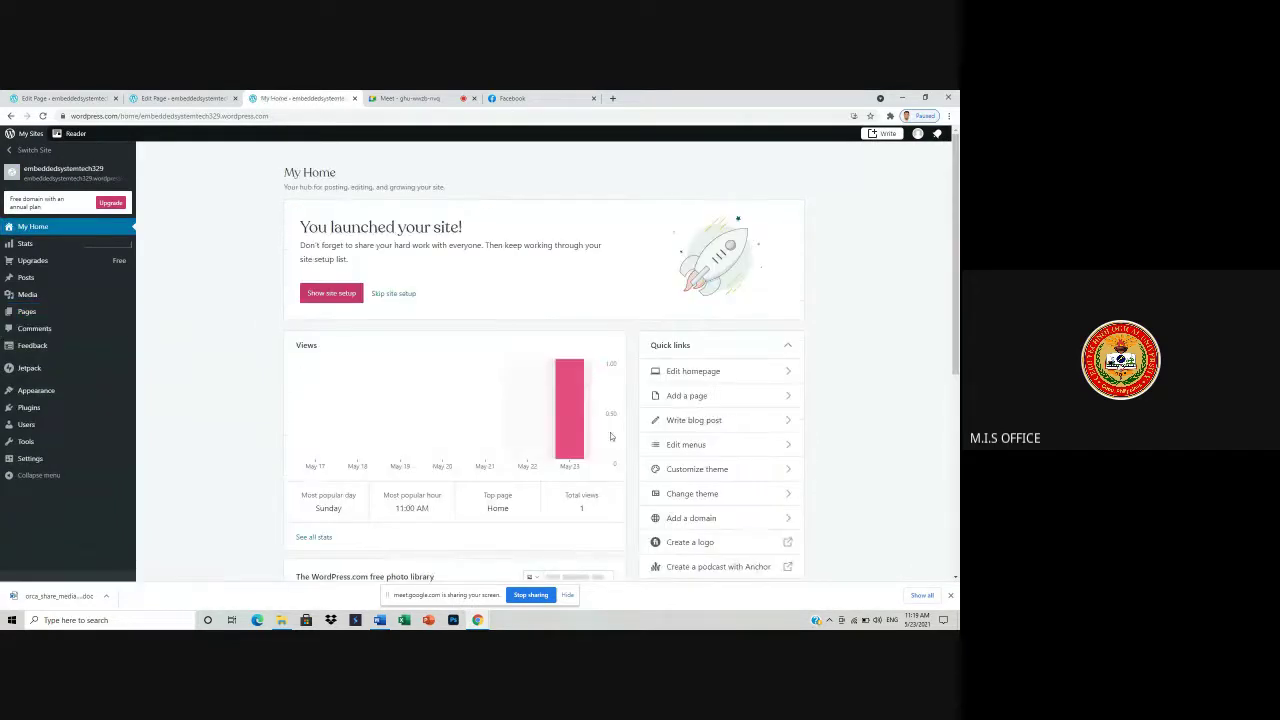
pyautogui.click(686, 445)
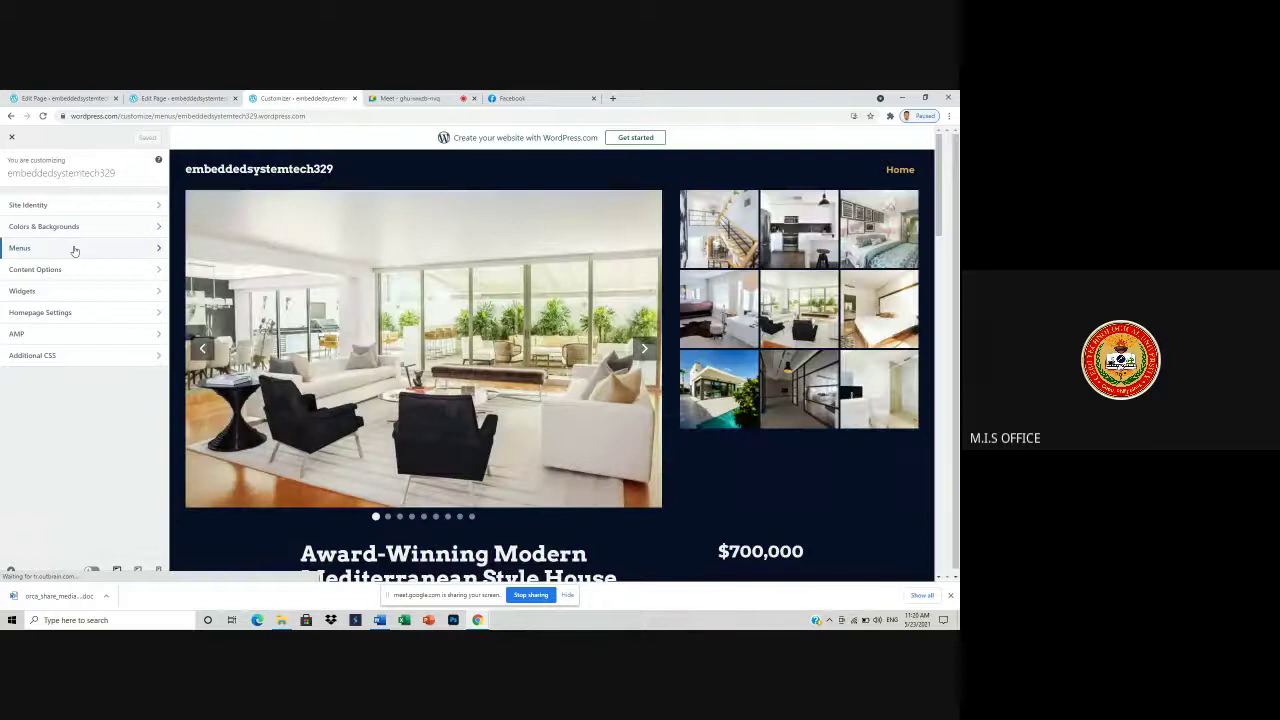
# - Add ACTIVITIES, ACTIVITY #3, ACTIVITY #2 and ACTIVITY # 1 pages to the Primary Menu
pyautogui.click(74, 249)
pyautogui.click(76, 249)
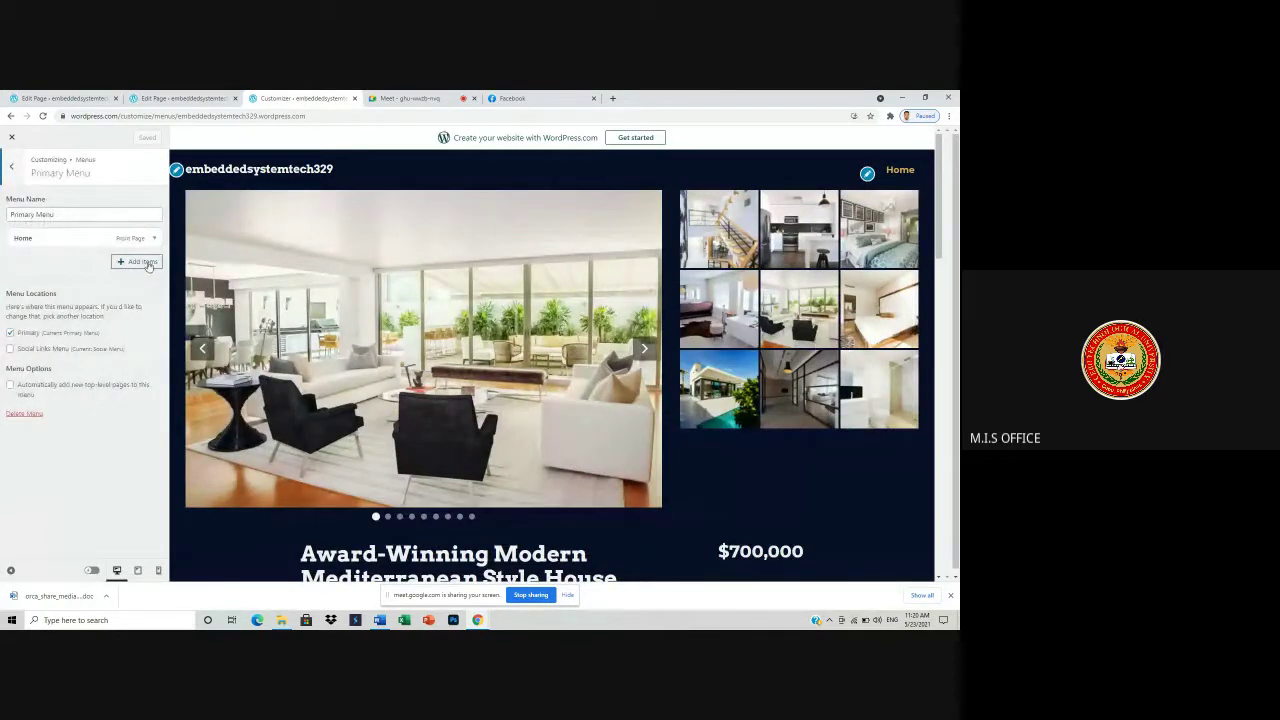
pyautogui.click(140, 262)
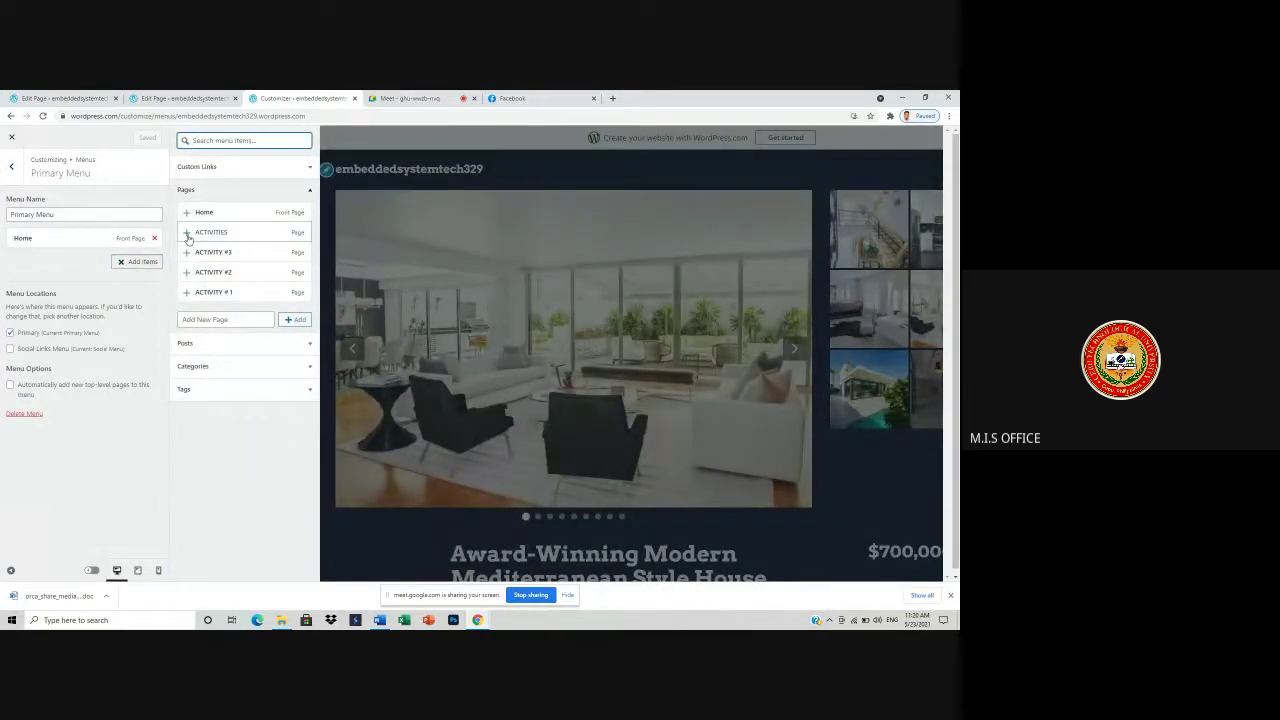
pyautogui.click(187, 232)
pyautogui.click(187, 252)
pyautogui.click(187, 272)
pyautogui.click(187, 292)
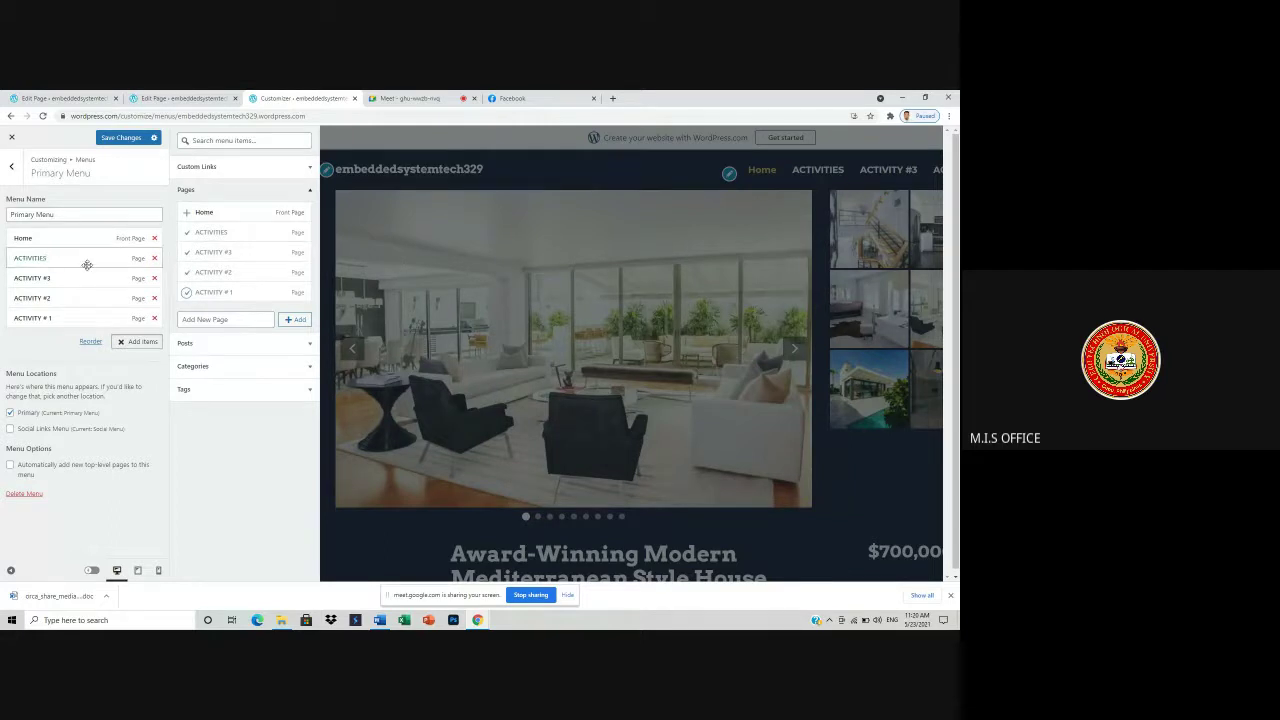
# - Move ACTIVITY # 1 below ACTIVITIES, nest the activity pages as sub-items, and save the menu
pyautogui.moveTo(46, 317); pyautogui.dragTo(43, 280)
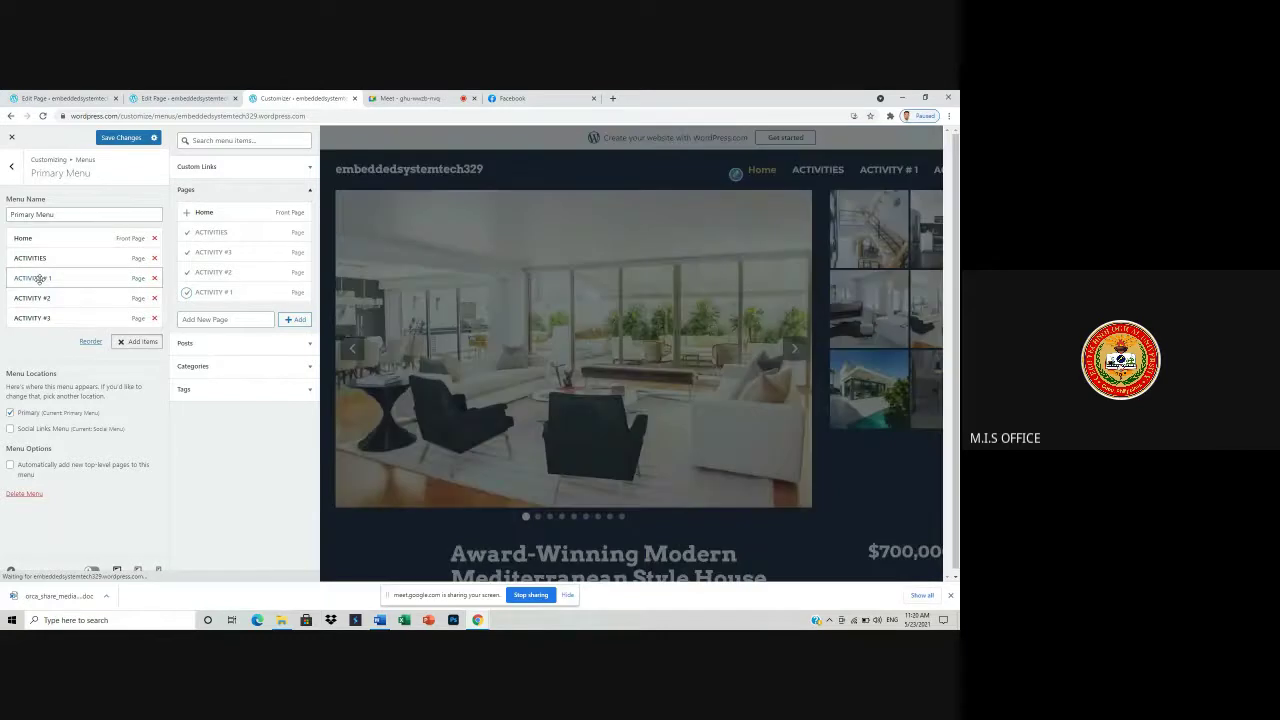
pyautogui.moveTo(40, 279); pyautogui.dragTo(52, 328)
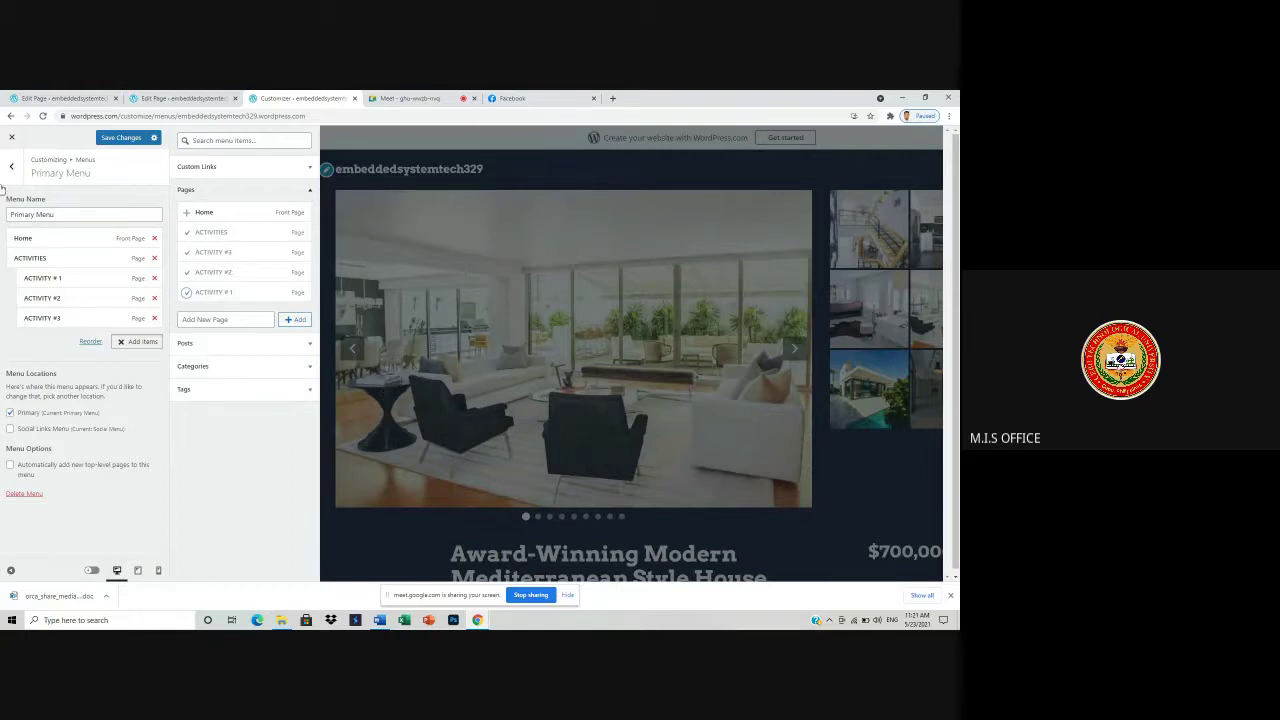
pyautogui.click(122, 138)
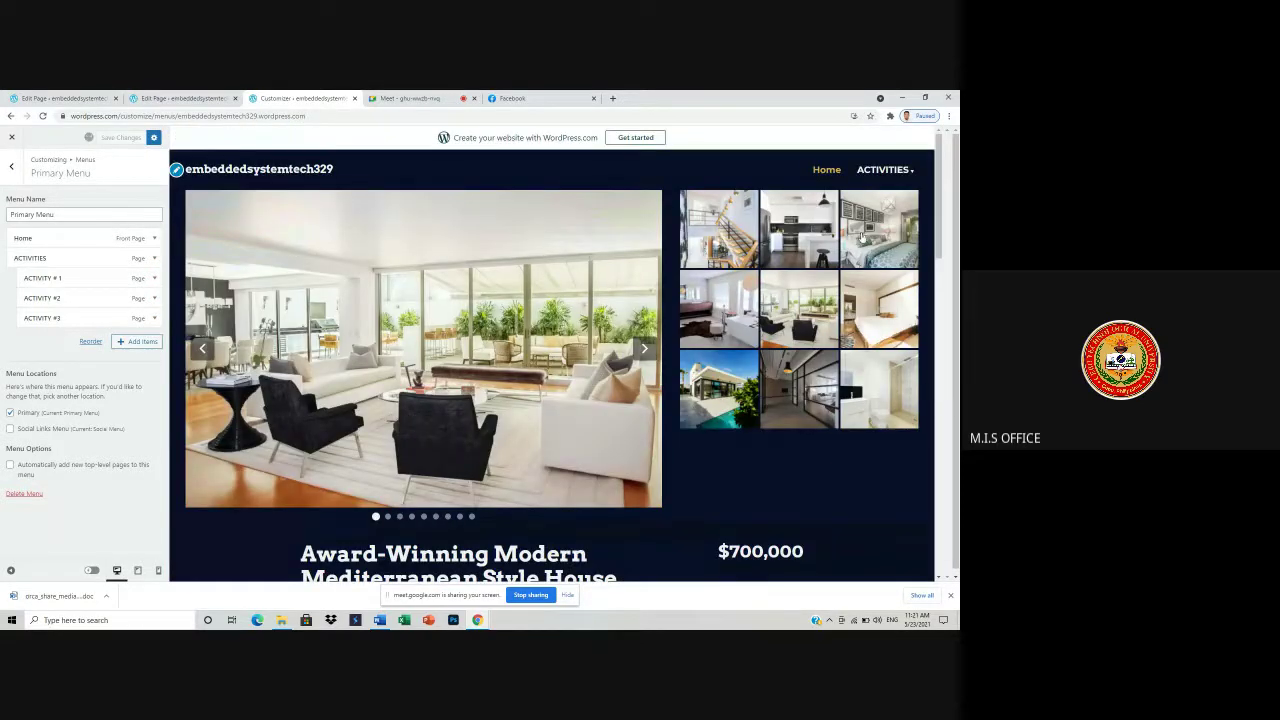
pyautogui.moveTo(885, 175)
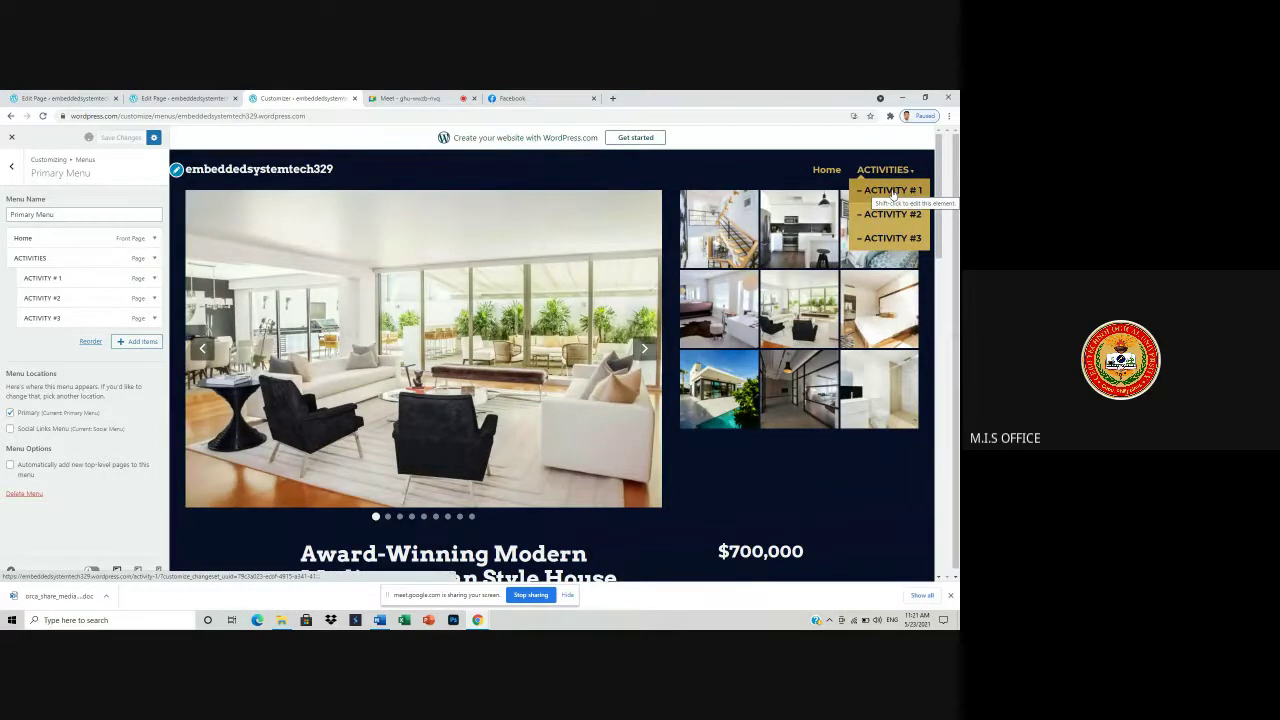
pyautogui.click(893, 194)
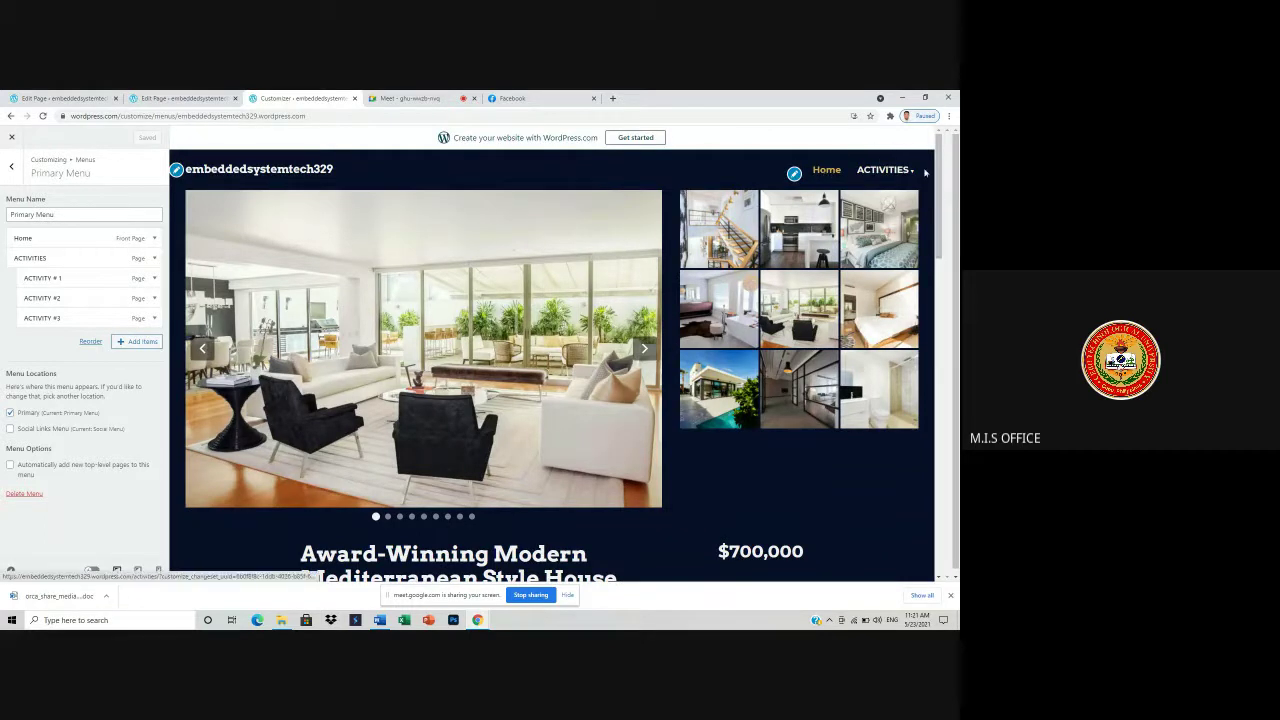
pyautogui.moveTo(883, 172)
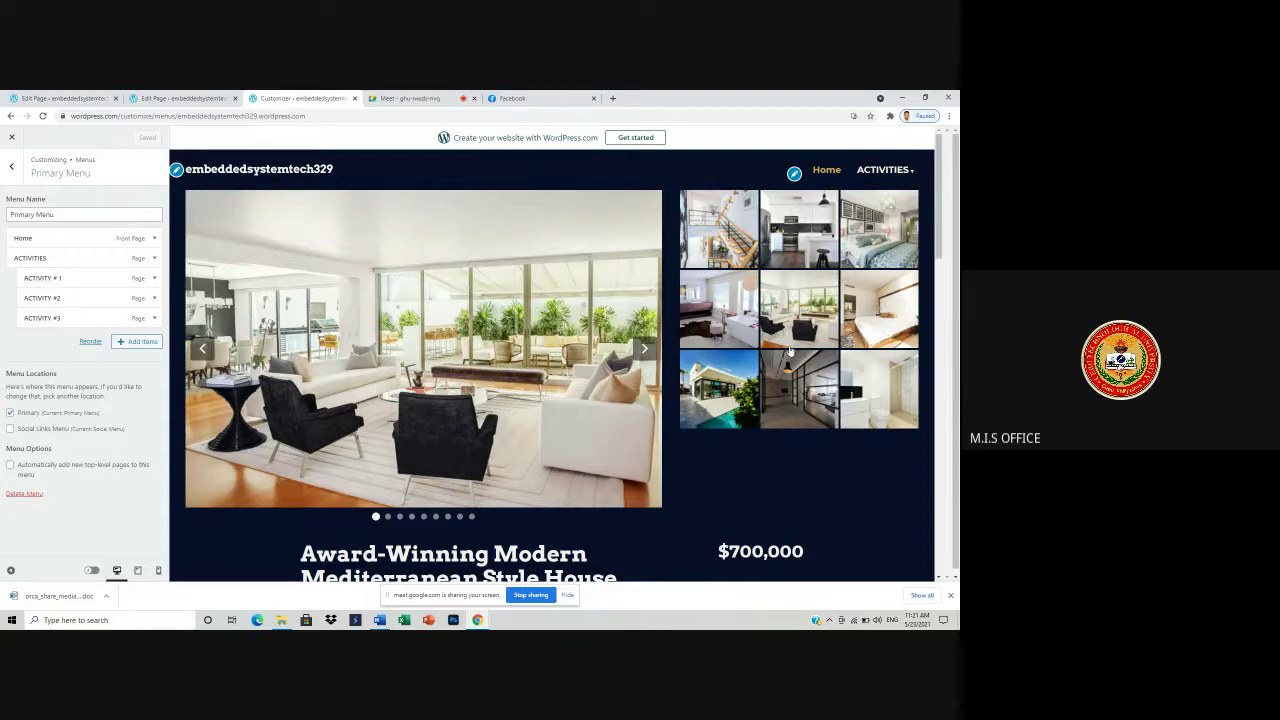
pyautogui.scroll(-2, 664, 364)
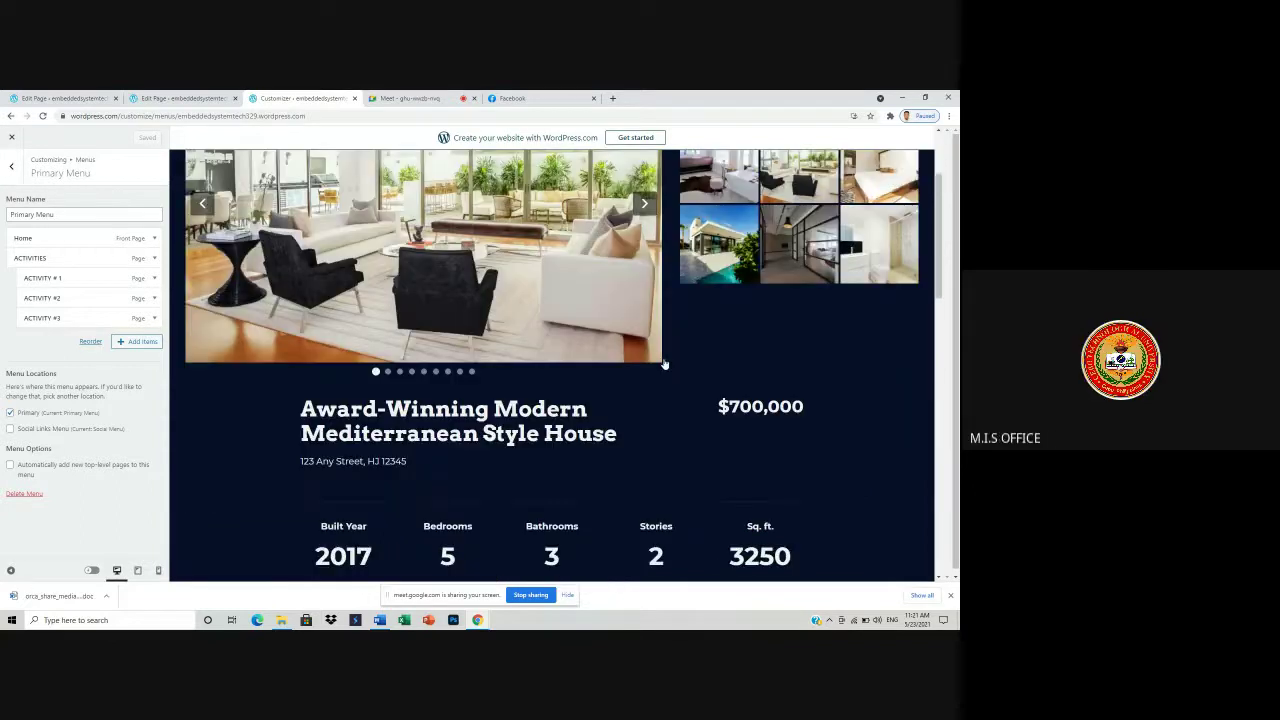
pyautogui.scroll(-5, 664, 364)
pyautogui.scroll(8, 774, 251)
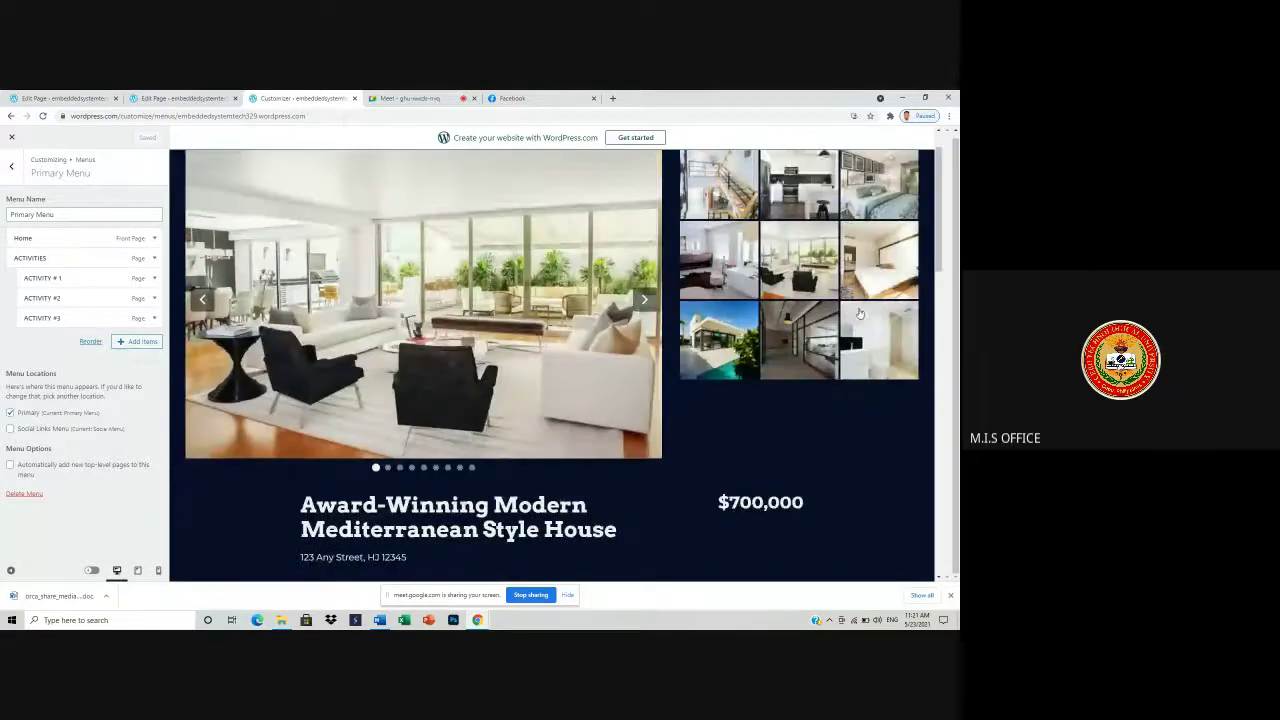
pyautogui.scroll(1, 823, 158)
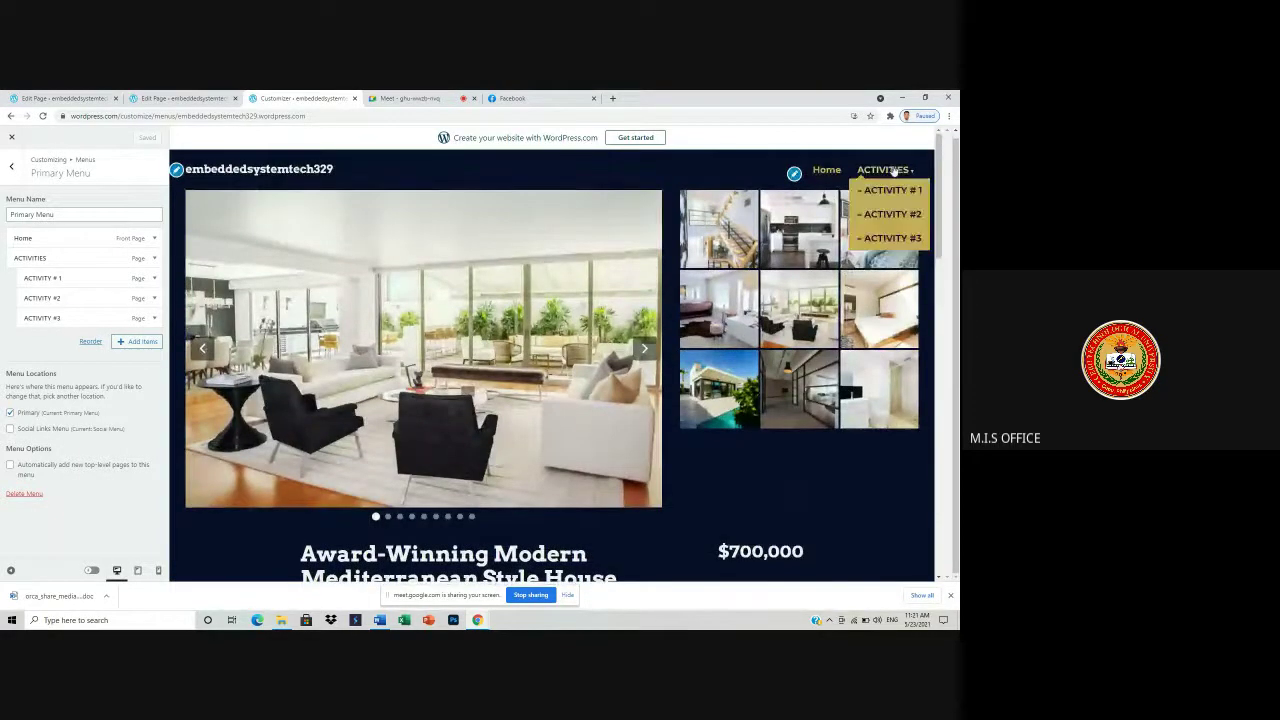
# - Exit the Customizer back to the dashboard and open the site's Pages list
pyautogui.click(137, 342)
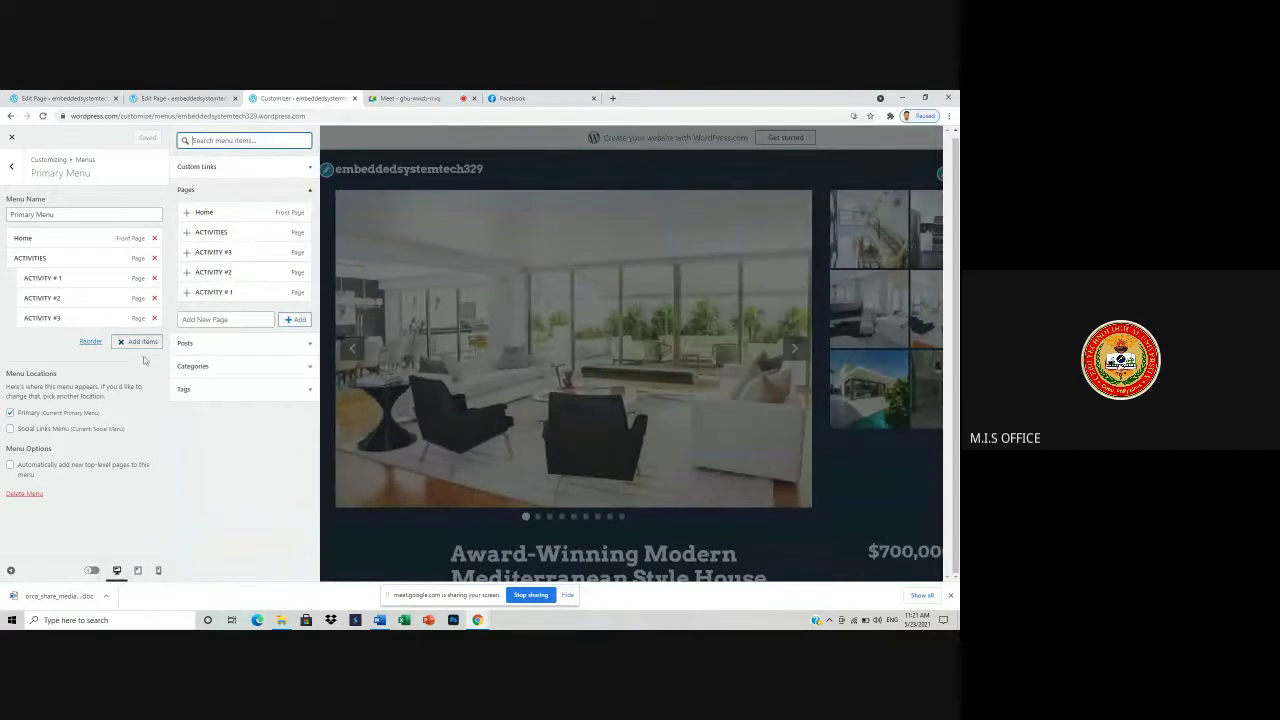
pyautogui.click(11, 166)
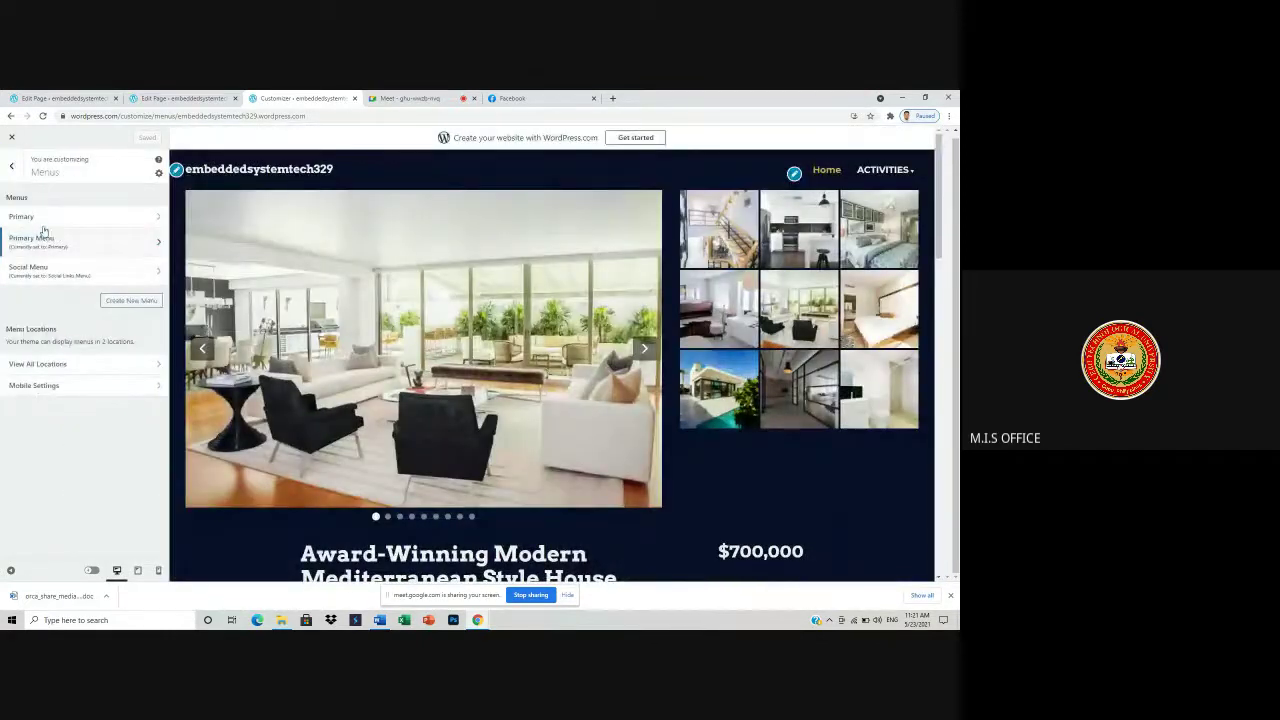
pyautogui.click(12, 166)
pyautogui.click(11, 137)
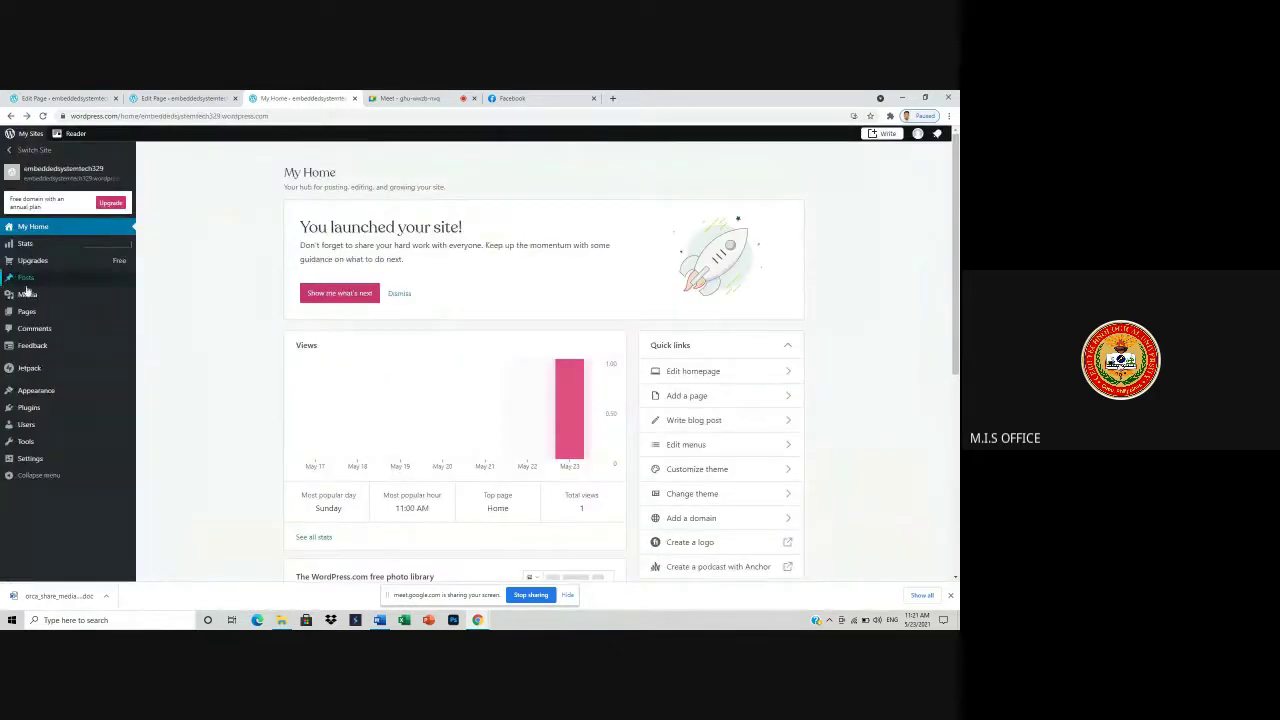
pyautogui.click(30, 312)
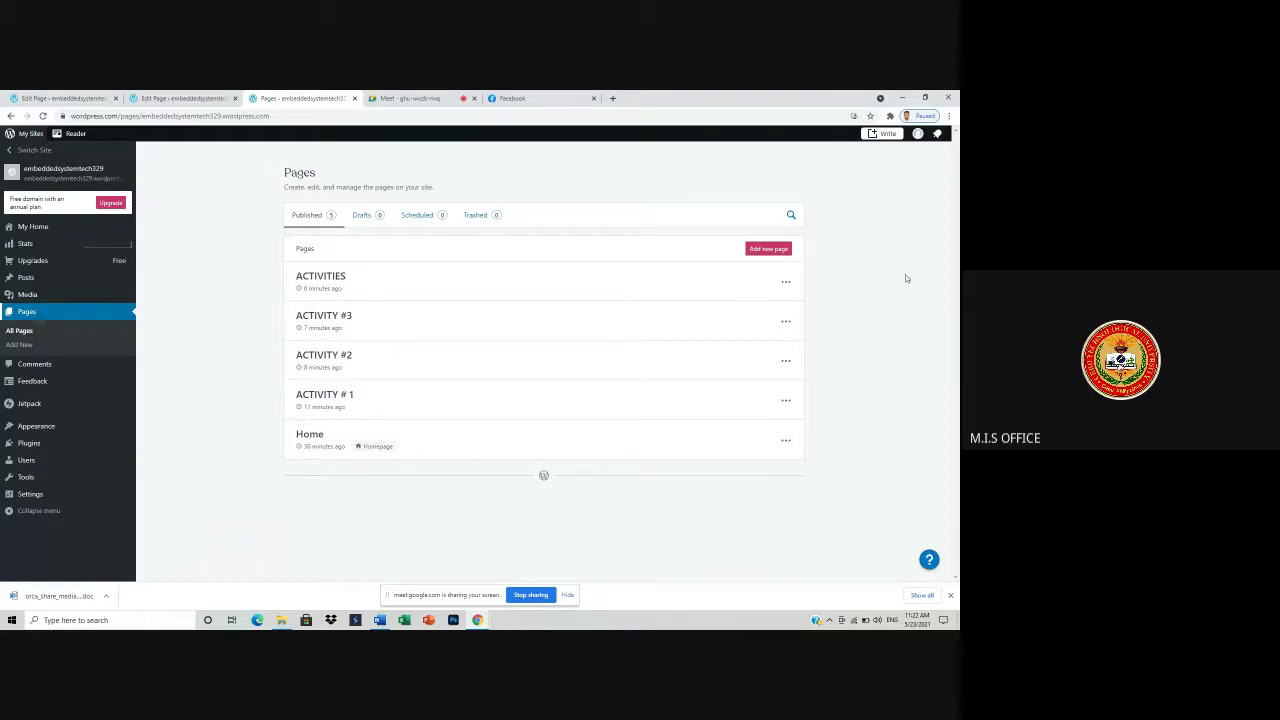
# - Start a new page using the first Contact category layout with the Let's get in touch section
pyautogui.click(768, 249)
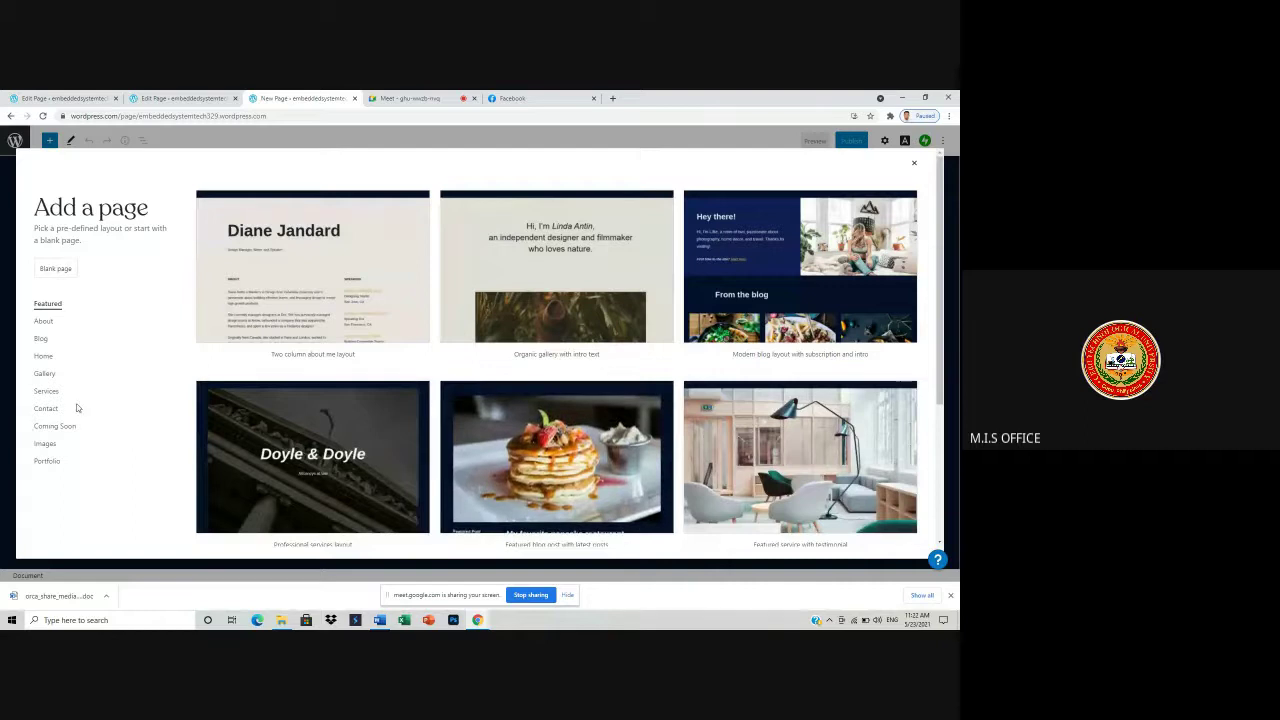
pyautogui.click(57, 410)
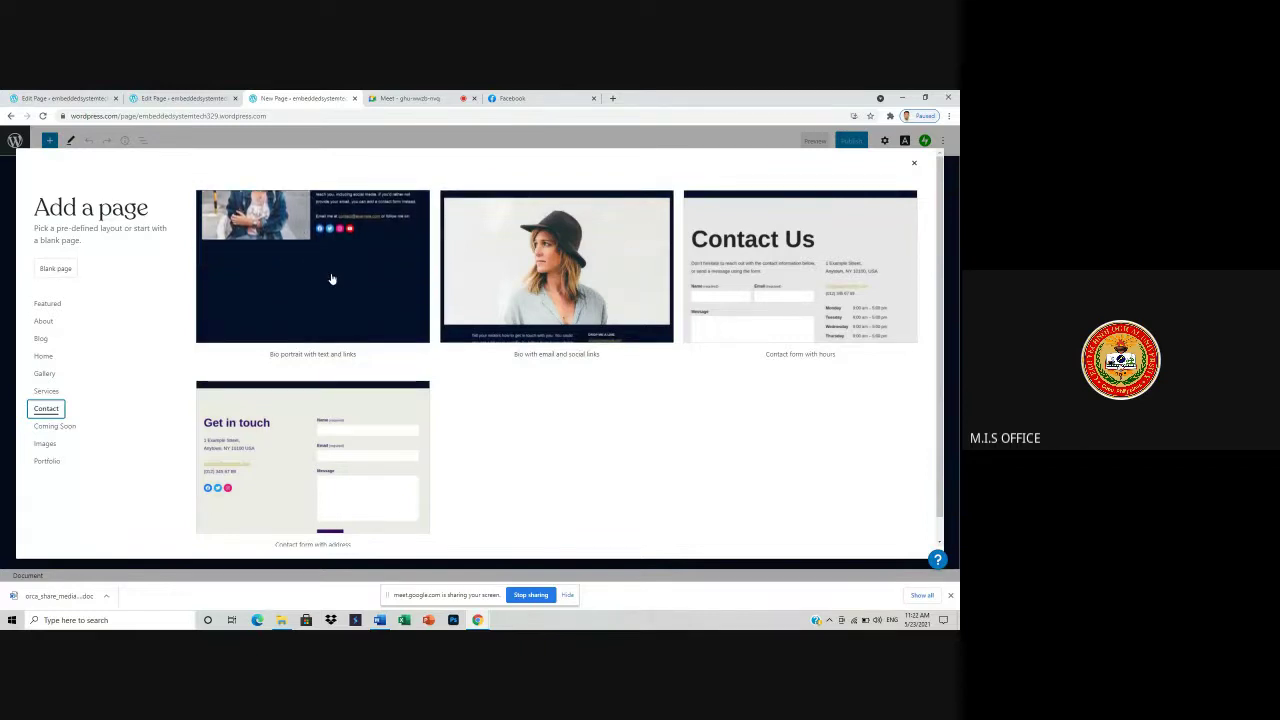
pyautogui.click(274, 250)
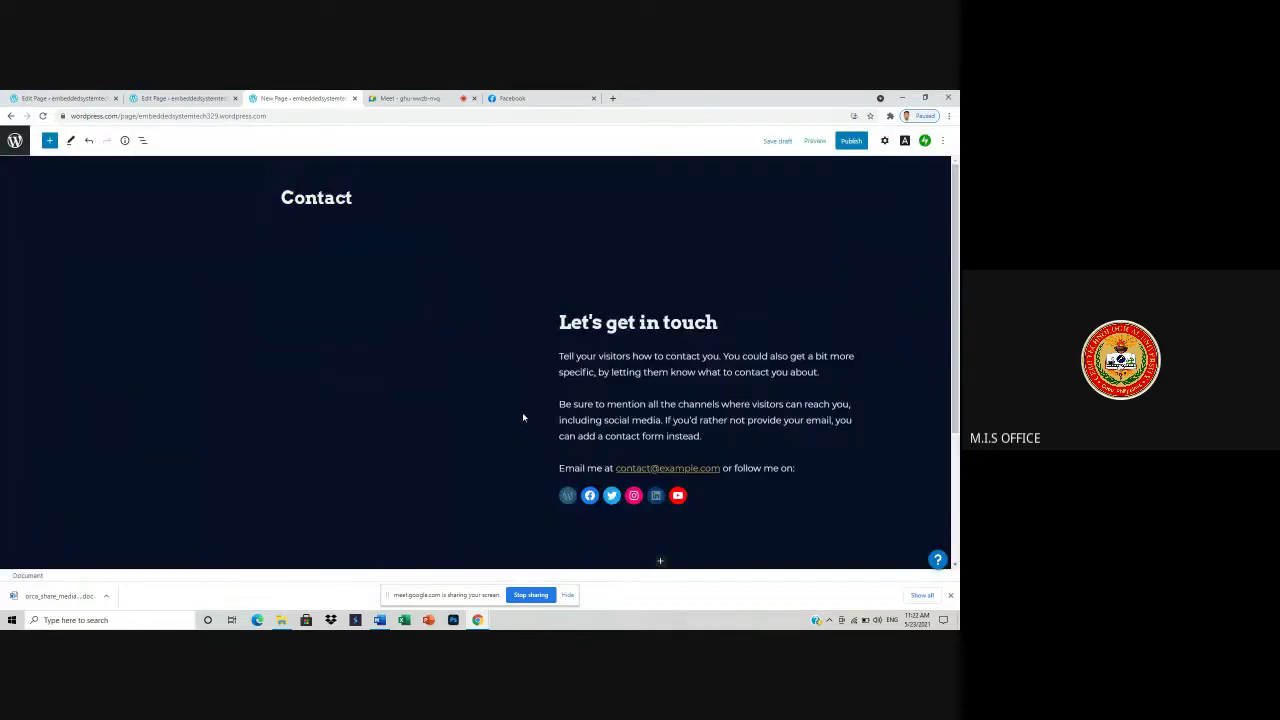
# - Replace the Contact page title with 'PROFILE OF THE PRESENTOR'
pyautogui.click(372, 197)
pyautogui.press('BackSpace')
pyautogui.press('BackSpace')
pyautogui.press('BackSpace')
pyautogui.press('BackSpace')
pyautogui.press('BackSpace')
pyautogui.press('BackSpace')
pyautogui.write('pROFILE')
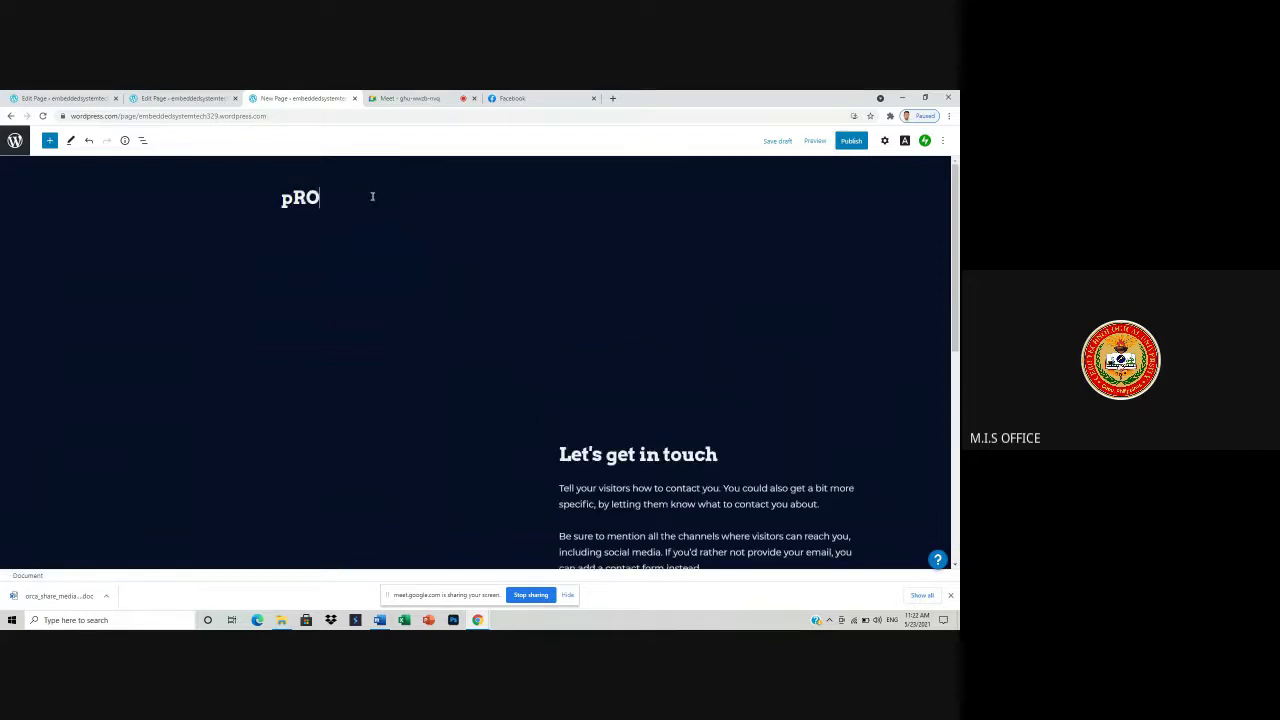
pyautogui.press('BackSpace')
pyautogui.press('BackSpace')
pyautogui.press('BackSpace')
pyautogui.press('BackSpace')
pyautogui.press('BackSpace')
pyautogui.press('BackSpace')
pyautogui.press('BackSpace')
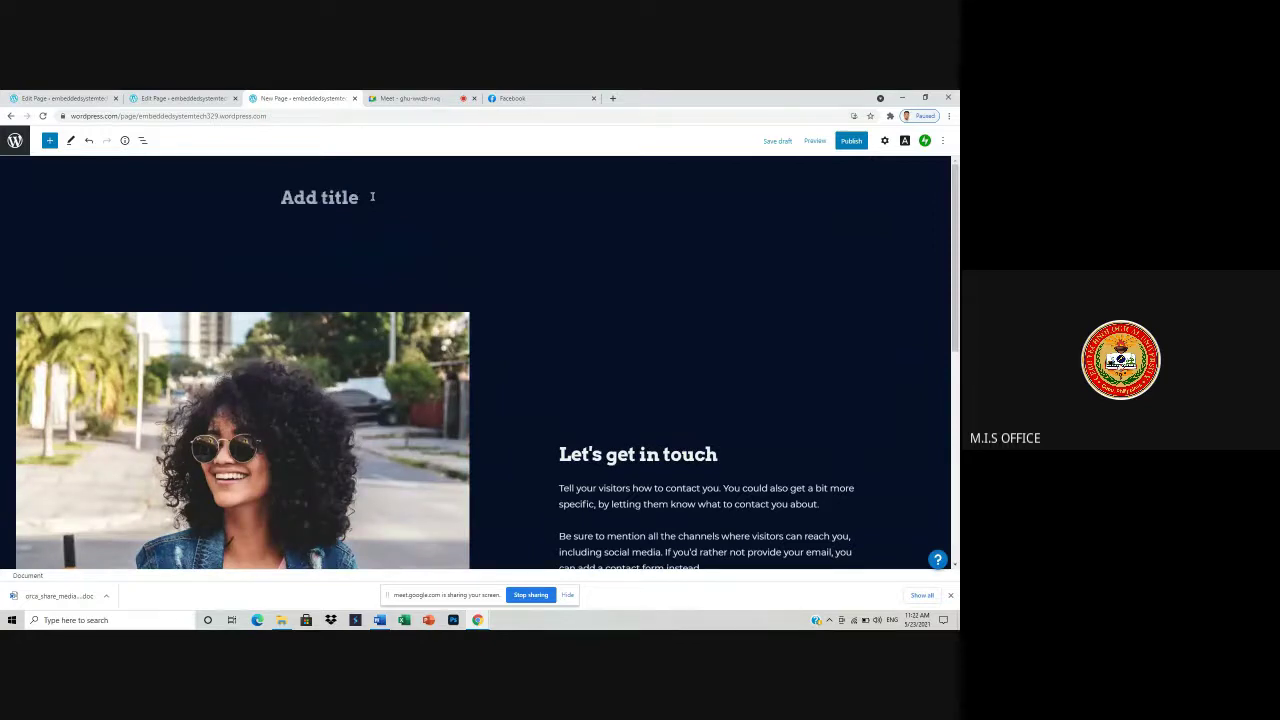
pyautogui.write('PROFILE')
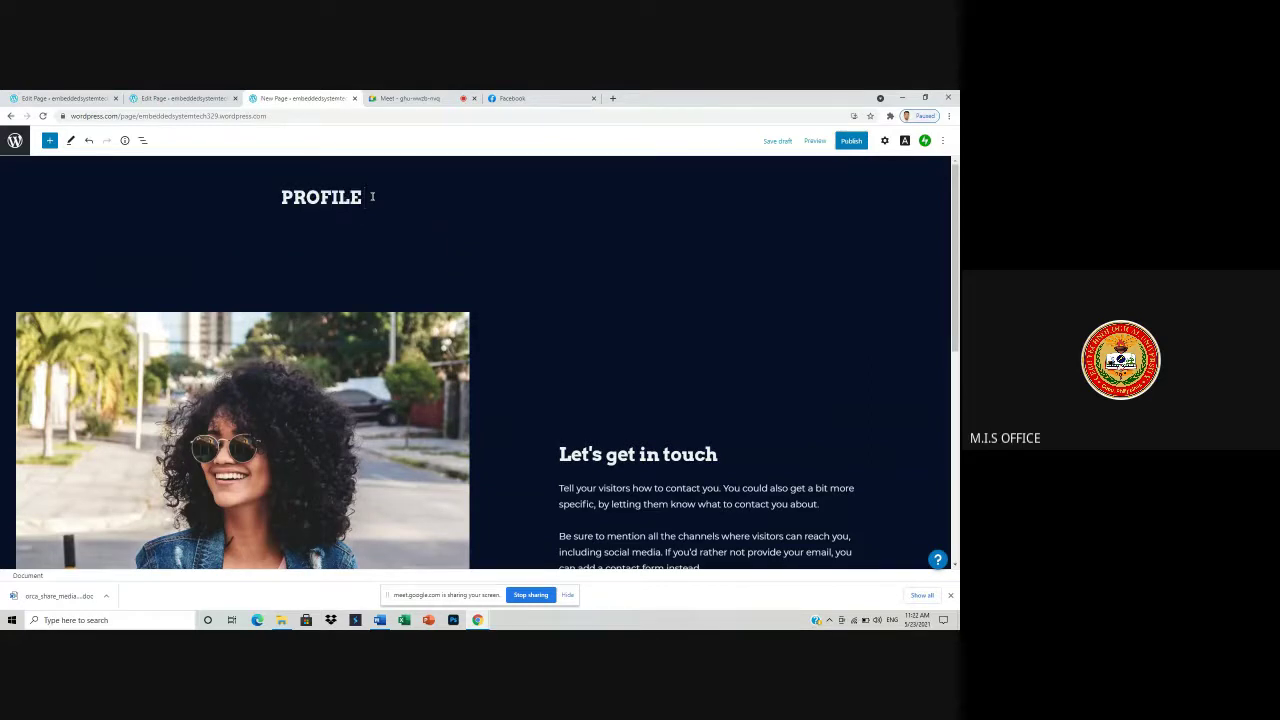
pyautogui.write(' OF THE PRESENTOR')
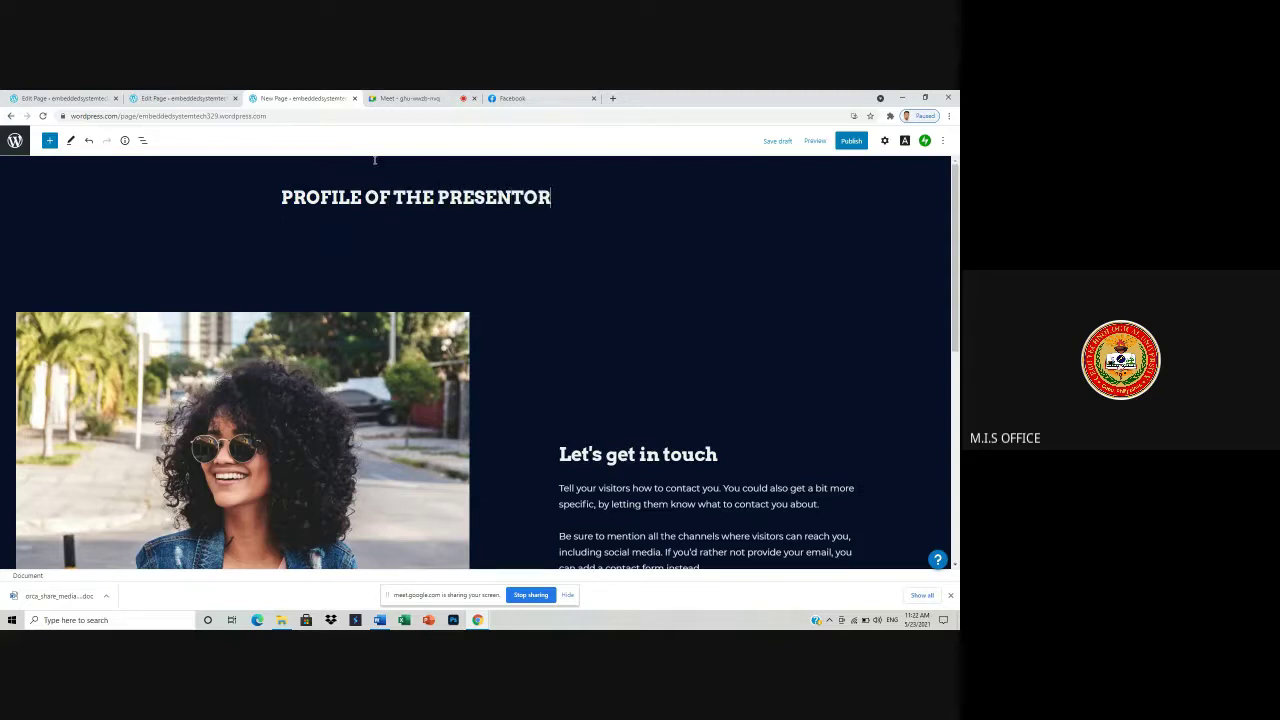
pyautogui.scroll(-3, 373, 168)
pyautogui.scroll(-3, 373, 175)
pyautogui.scroll(3, 400, 200)
pyautogui.scroll(-3, 443, 234)
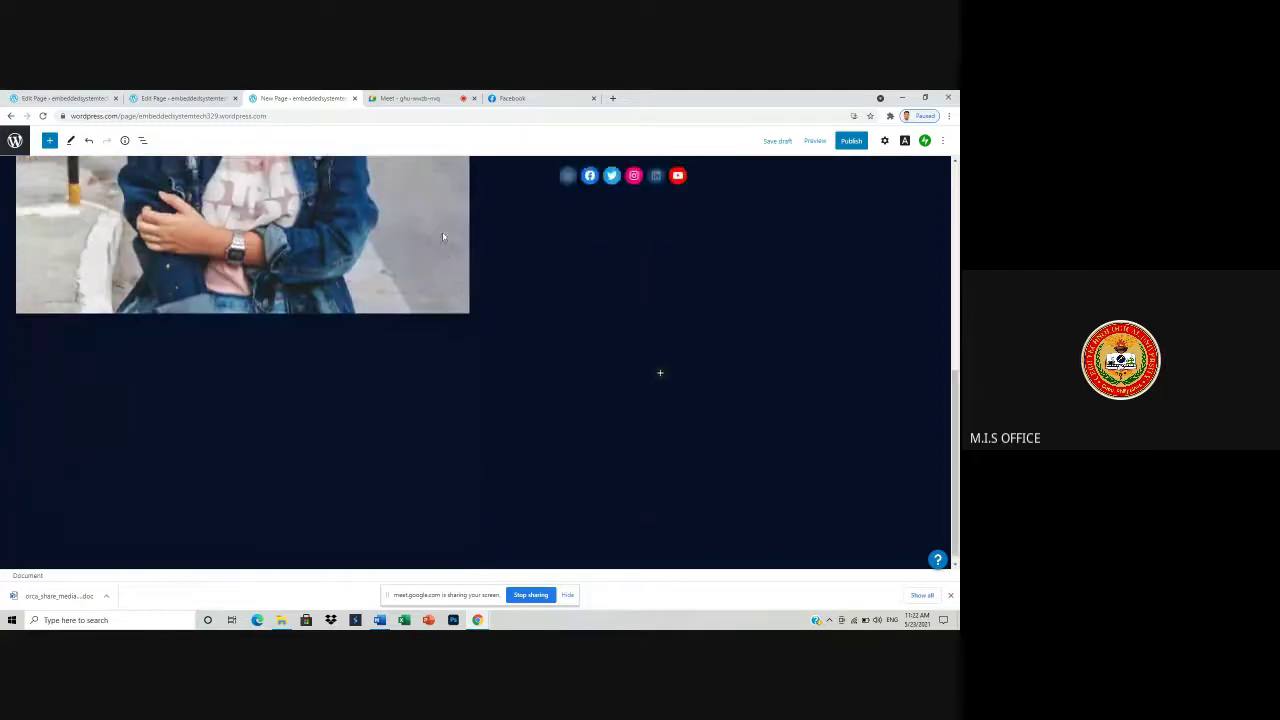
# - Duplicate the portrait photo block from its More options menu
pyautogui.click(660, 365)
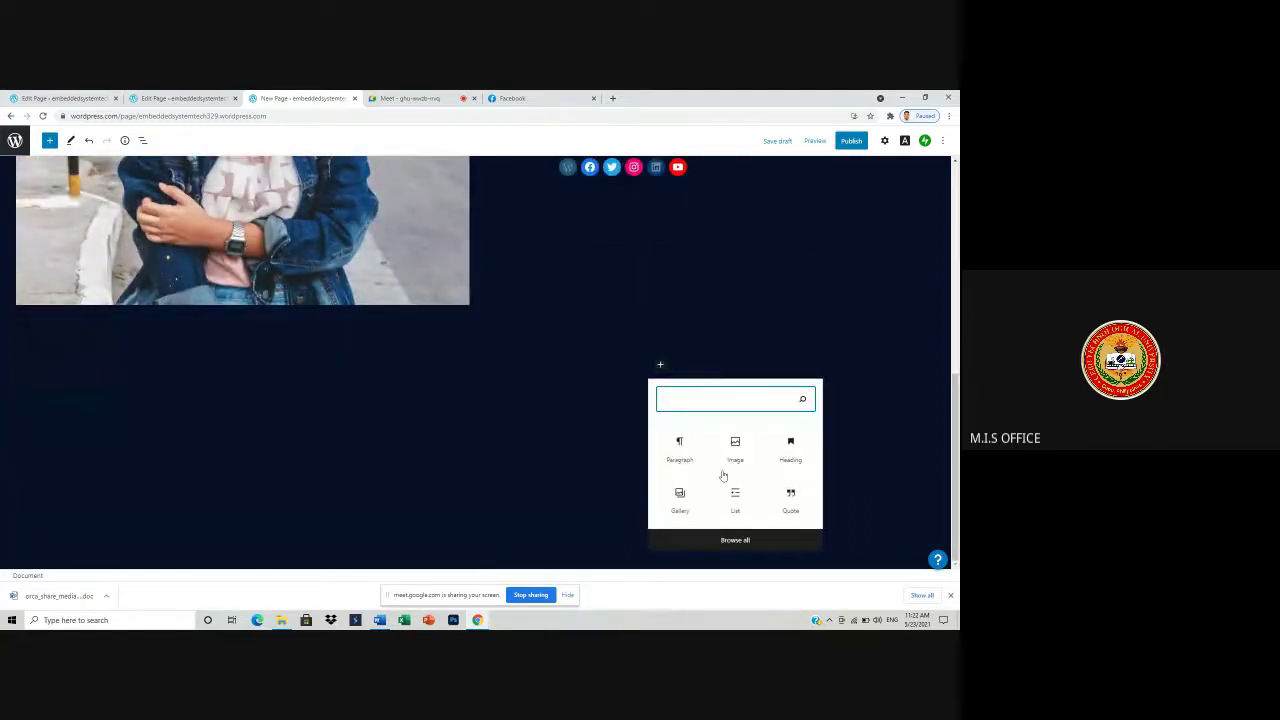
pyautogui.scroll(4, 610, 335)
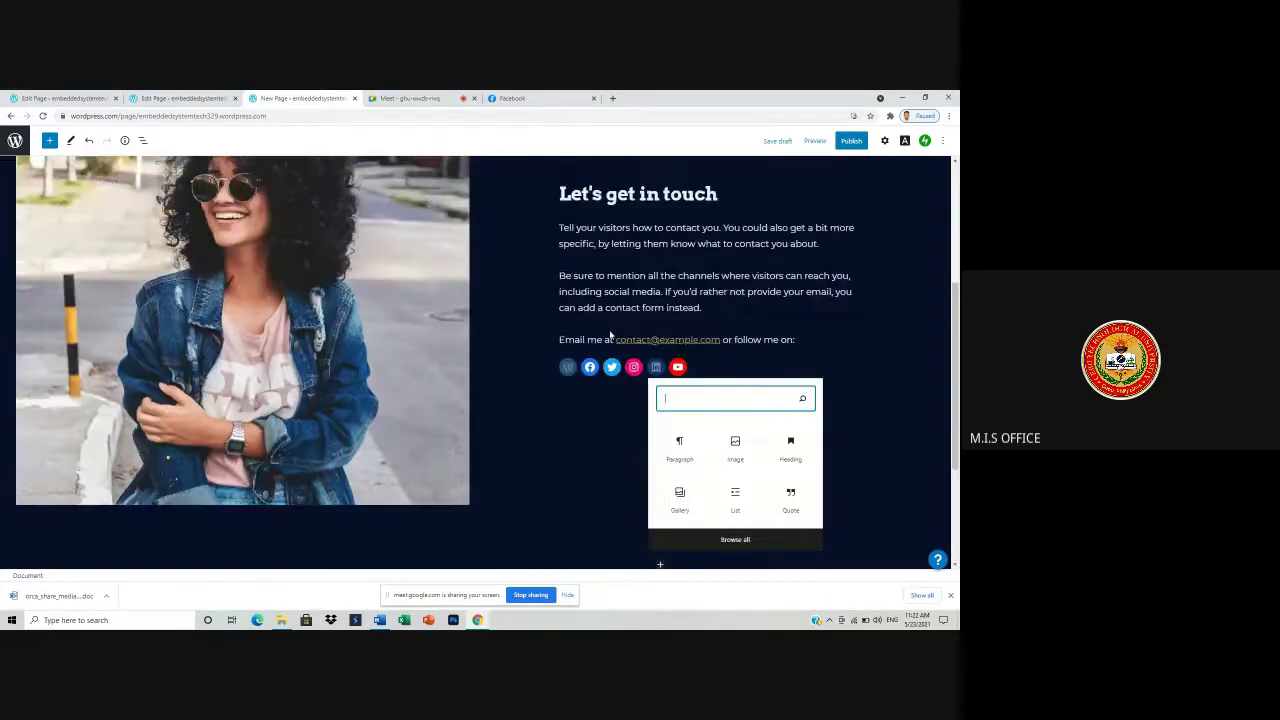
pyautogui.click(270, 279)
pyautogui.rightClick(271, 279)
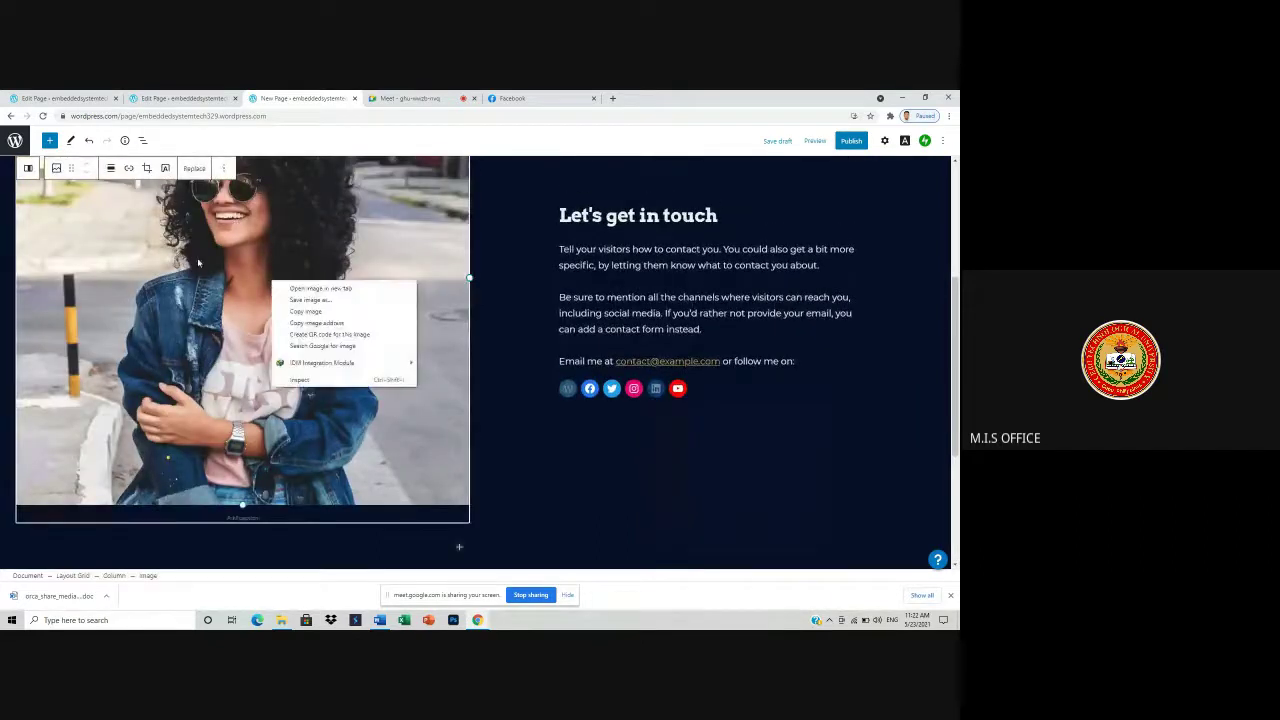
pyautogui.click(222, 172)
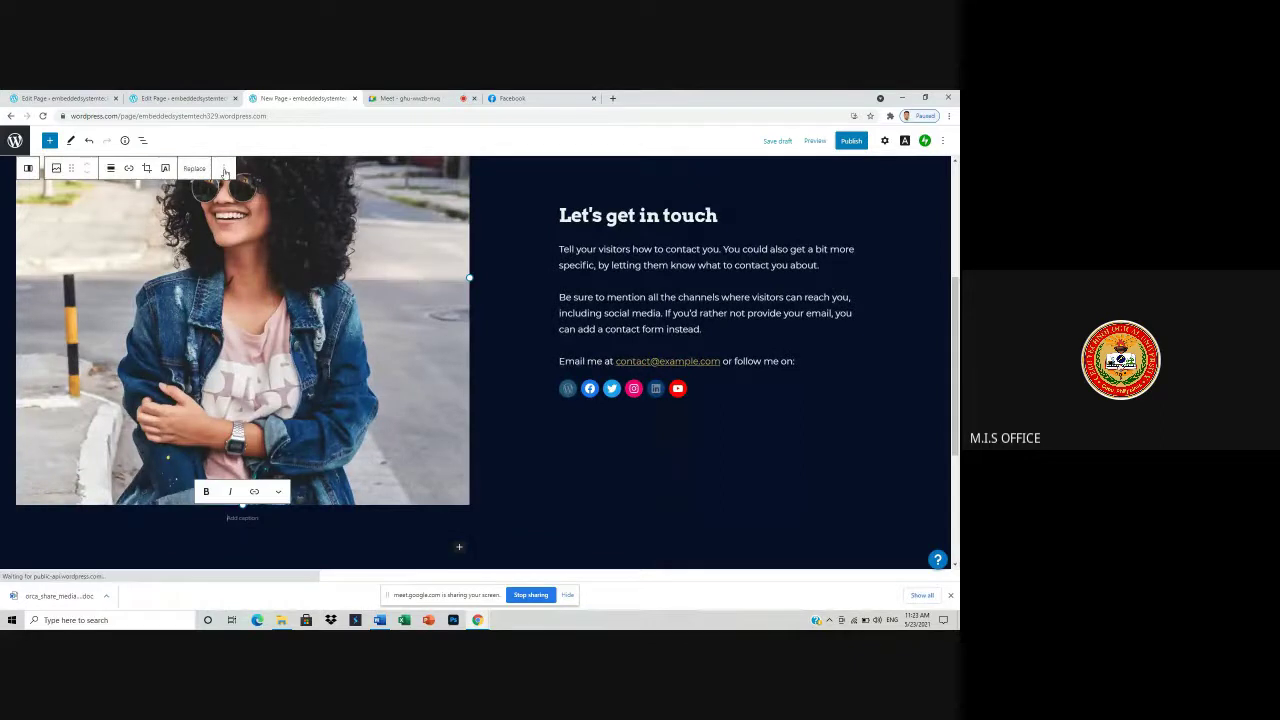
pyautogui.click(224, 172)
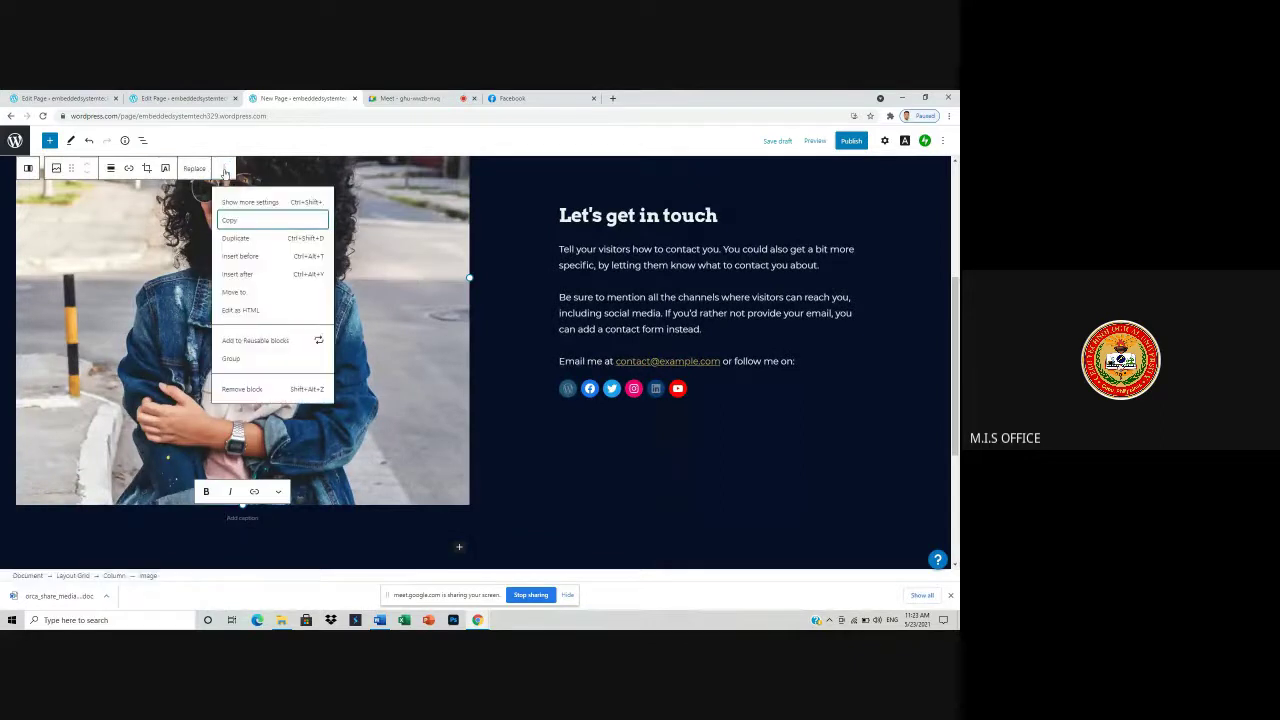
pyautogui.click(235, 238)
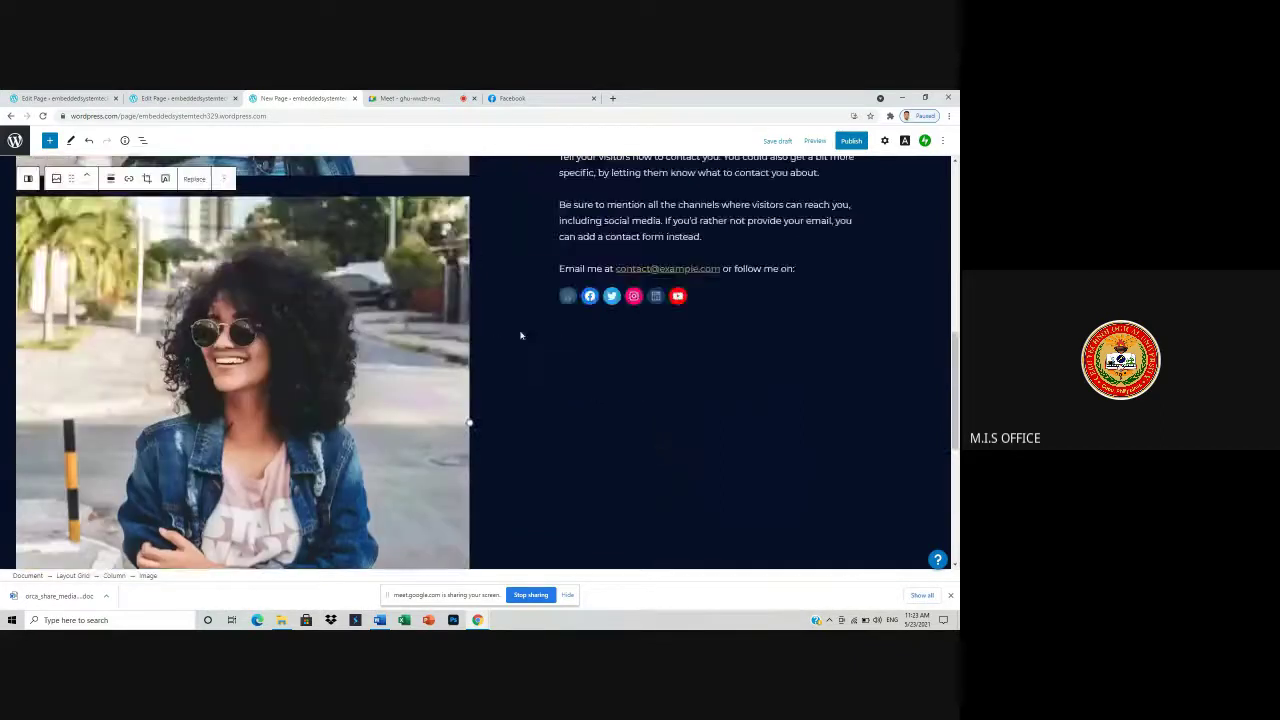
# - Copy the 'Let's get in touch' heading and paste a duplicate below it
pyautogui.scroll(3, 615, 296)
pyautogui.click(606, 322)
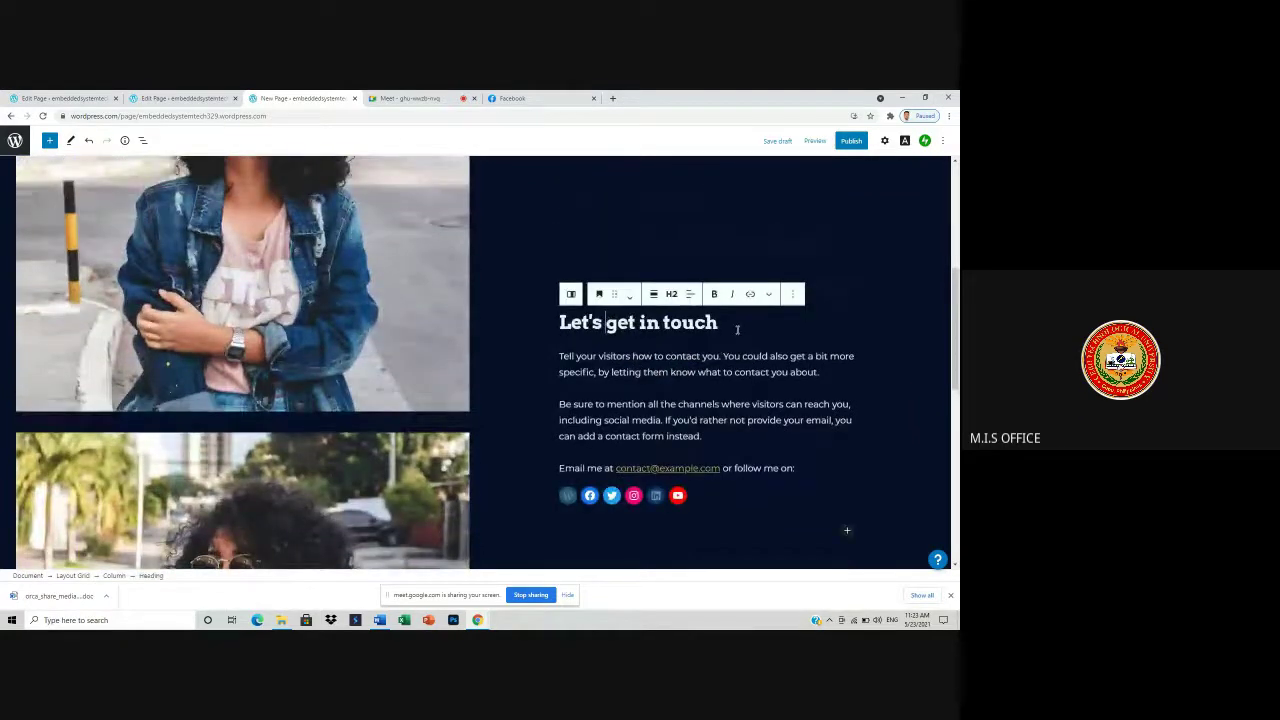
pyautogui.click(792, 294)
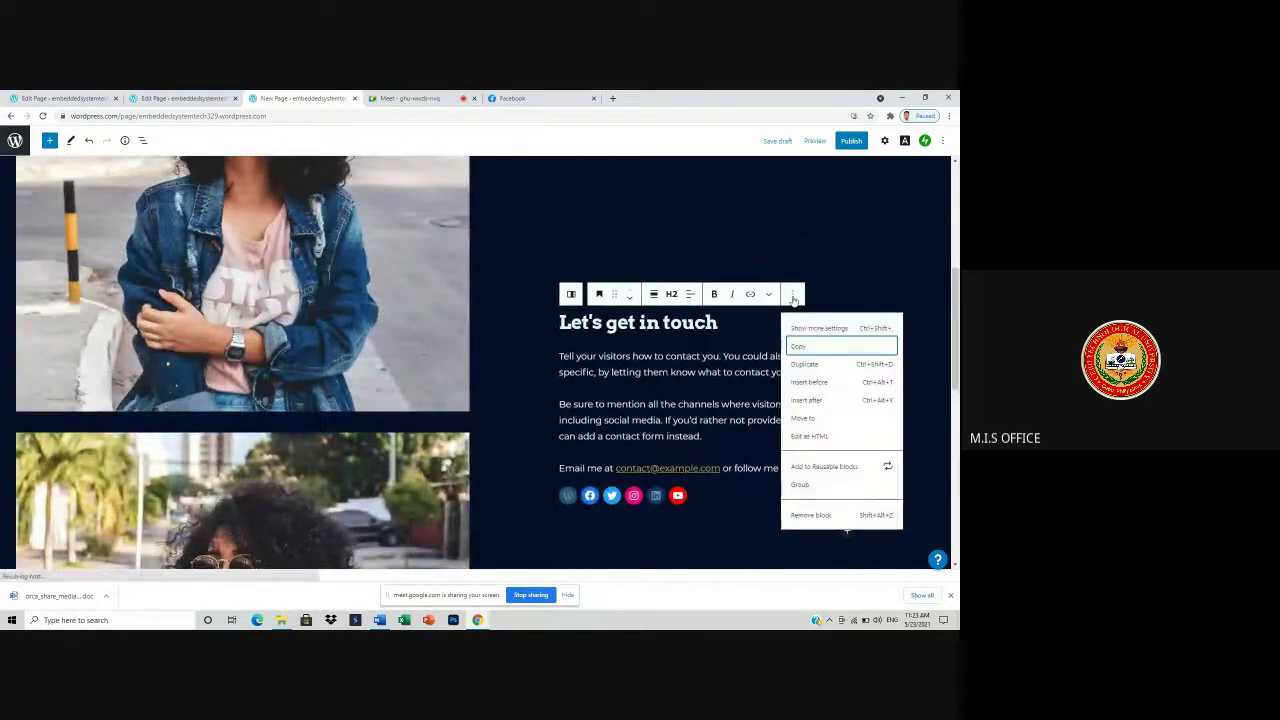
pyautogui.click(797, 372)
pyautogui.scroll(-5, 760, 428)
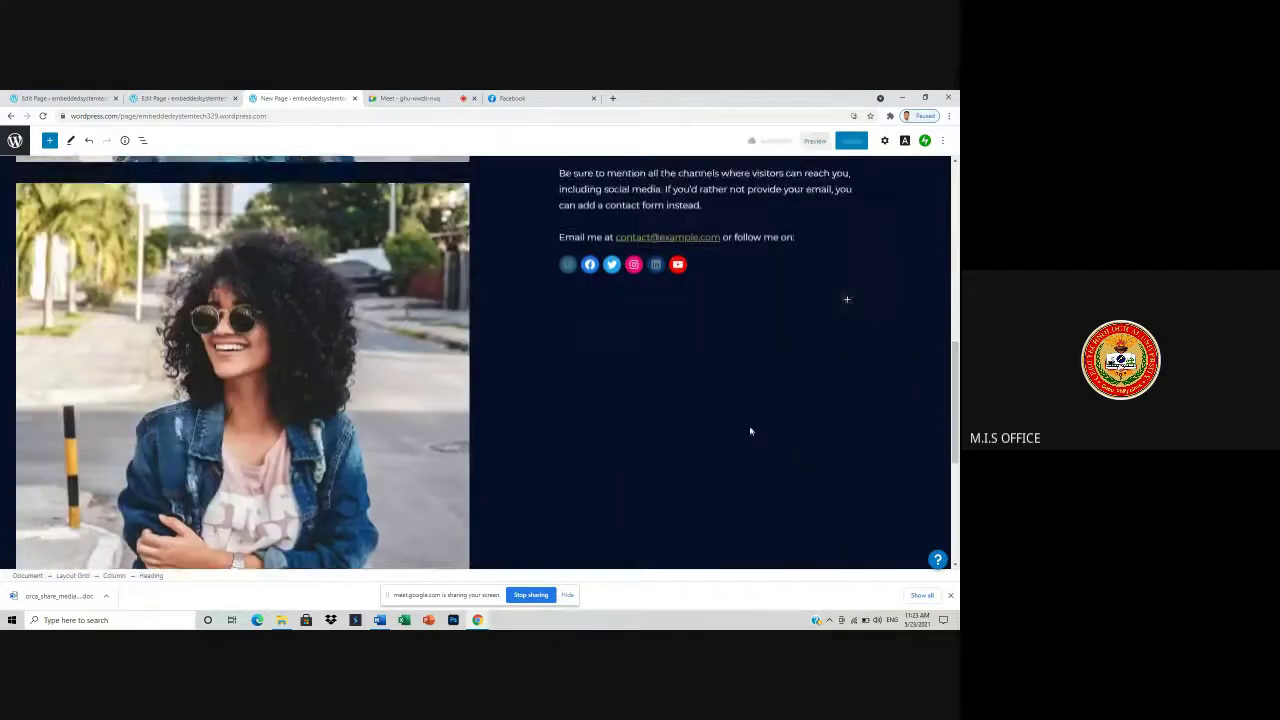
pyautogui.scroll(5, 663, 420)
pyautogui.scroll(6, 689, 406)
pyautogui.scroll(-5, 695, 410)
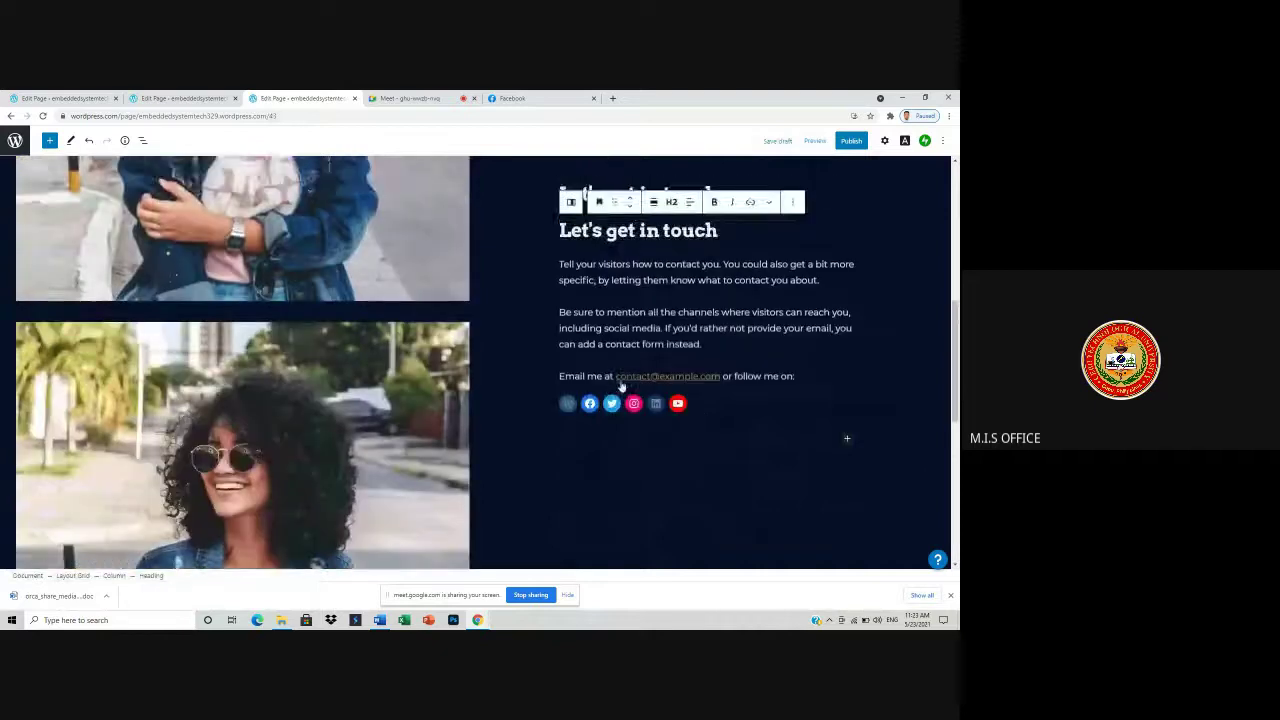
pyautogui.scroll(4, 620, 385)
pyautogui.scroll(-3, 620, 400)
pyautogui.hotkey('ctrl', 'shift', 'd')
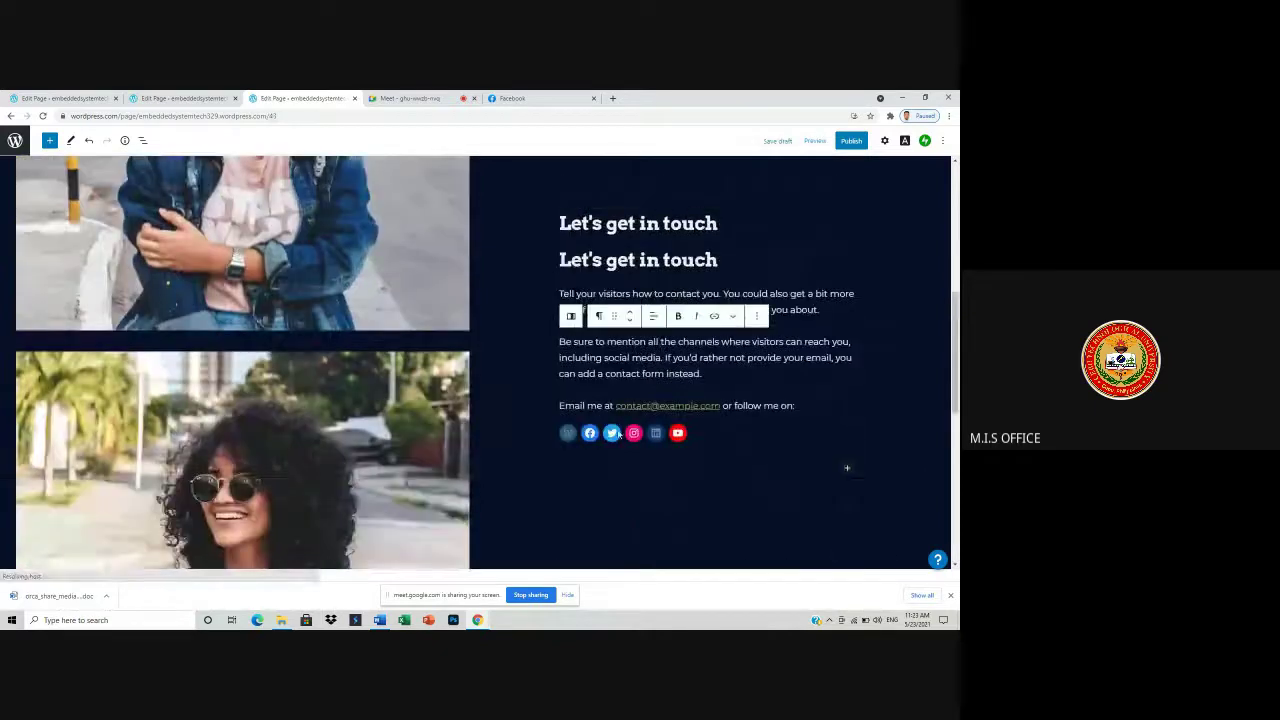
# - Remove the duplicate 'Let's get in touch' heading, leaving a single heading
pyautogui.click(612, 433)
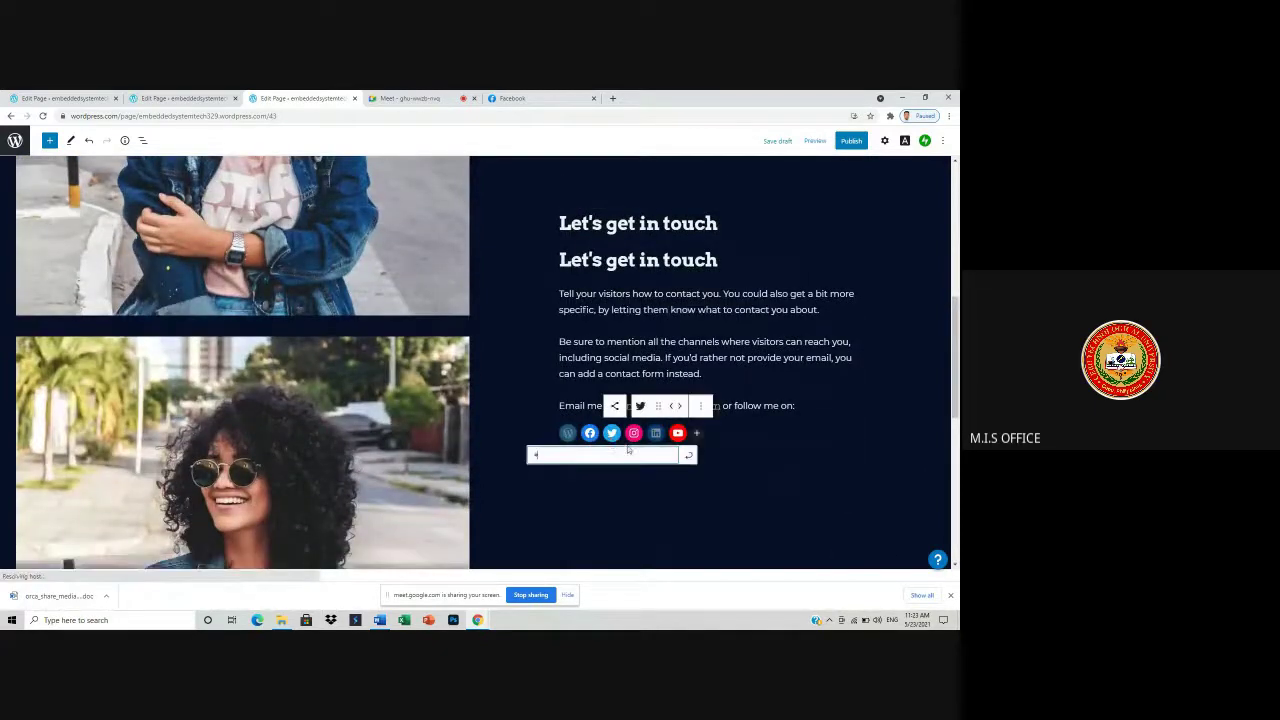
pyautogui.click(774, 466)
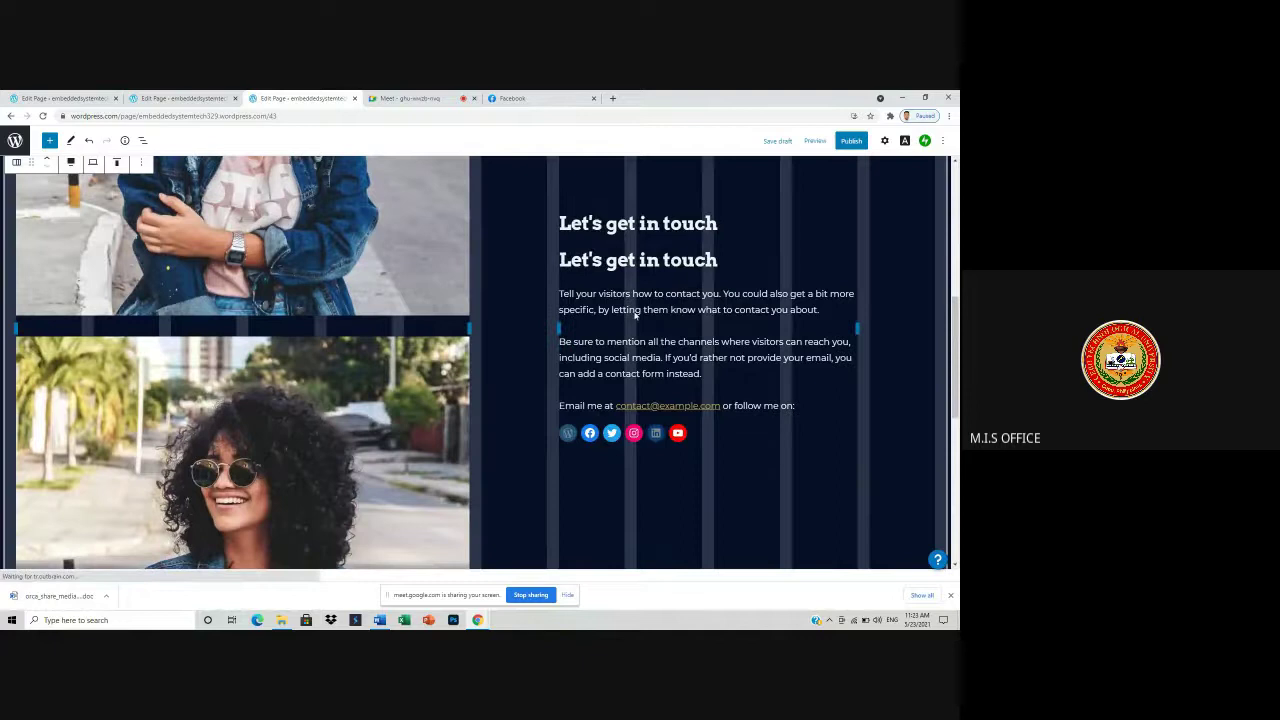
pyautogui.click(668, 261)
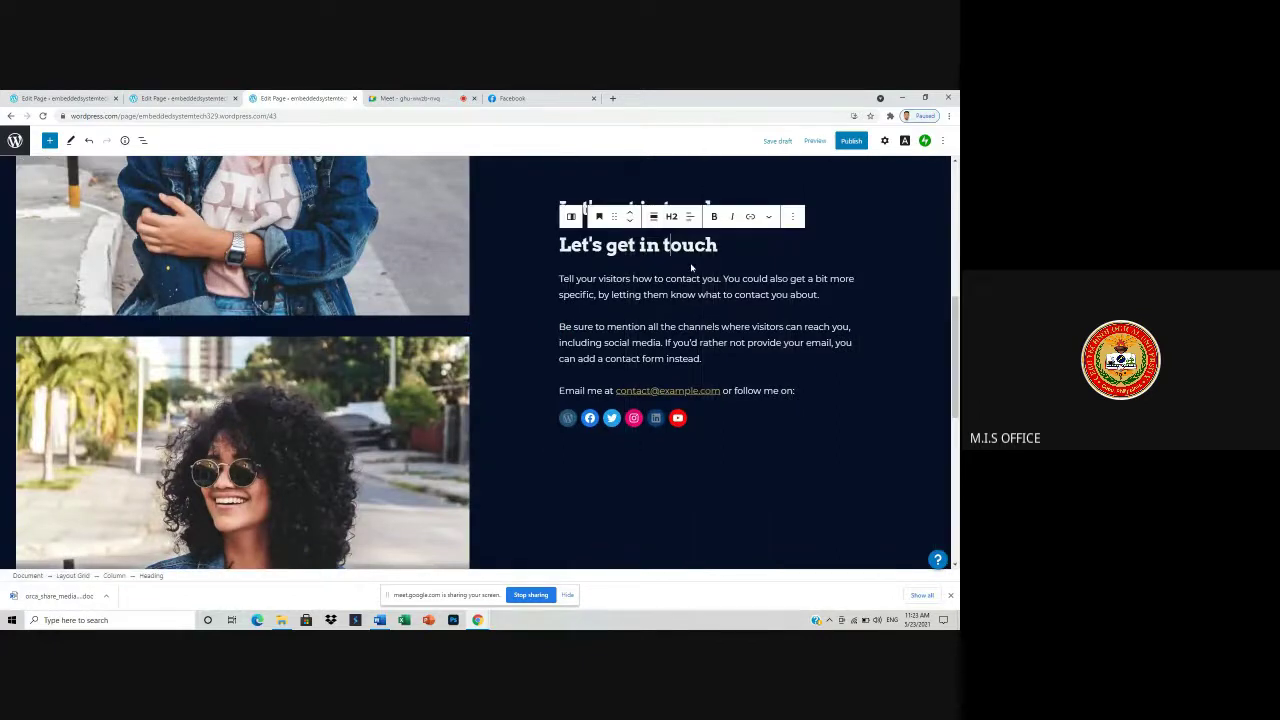
pyautogui.click(794, 218)
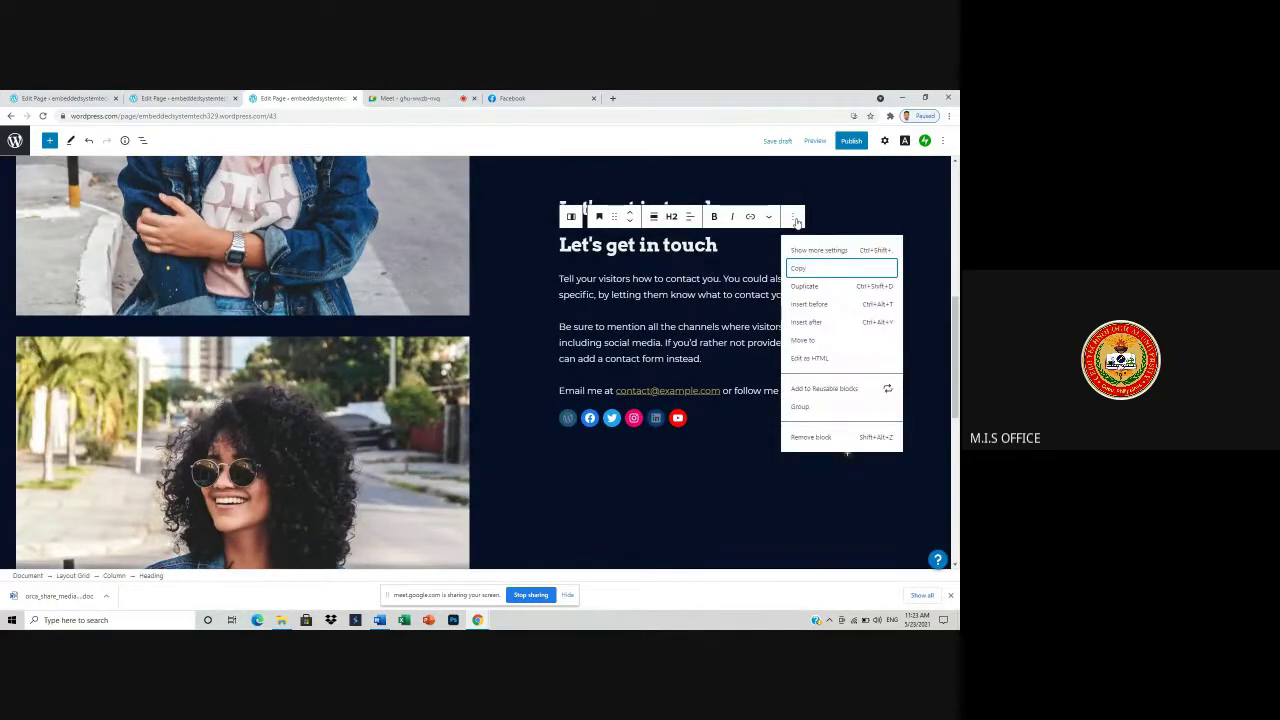
pyautogui.click(806, 438)
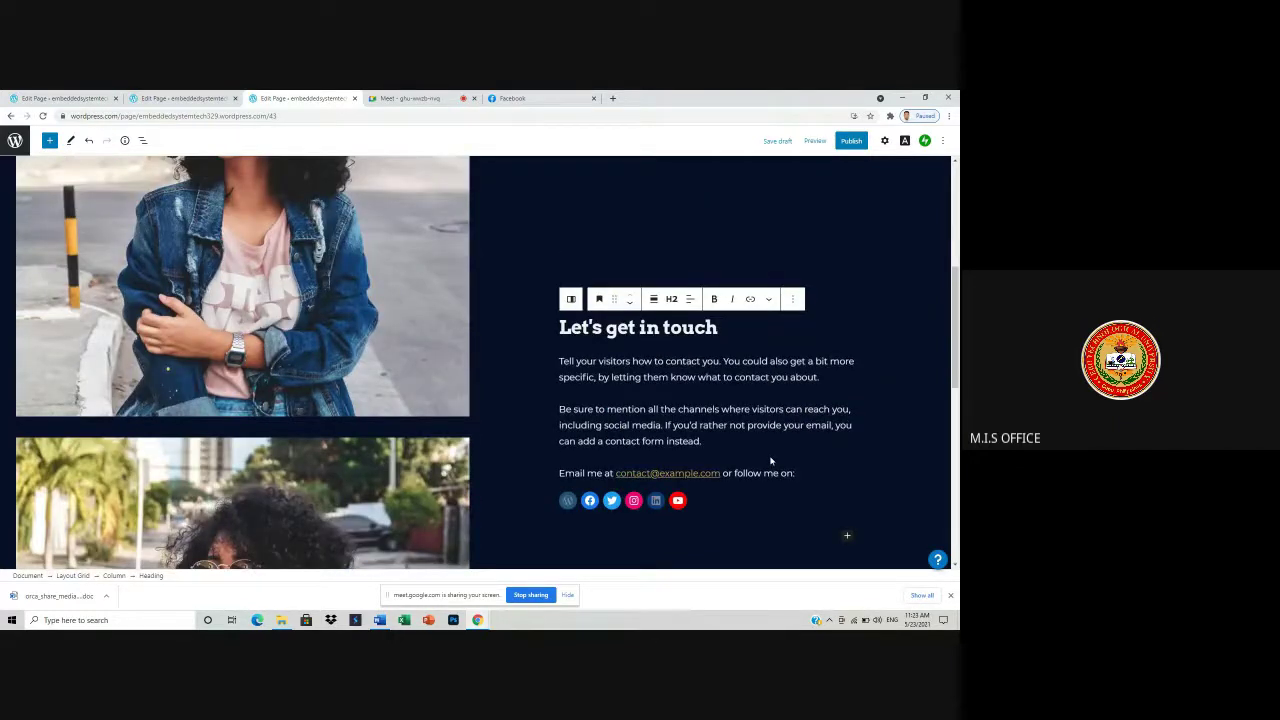
pyautogui.scroll(-3, 760, 340)
pyautogui.click(683, 417)
pyautogui.scroll(3, 685, 417)
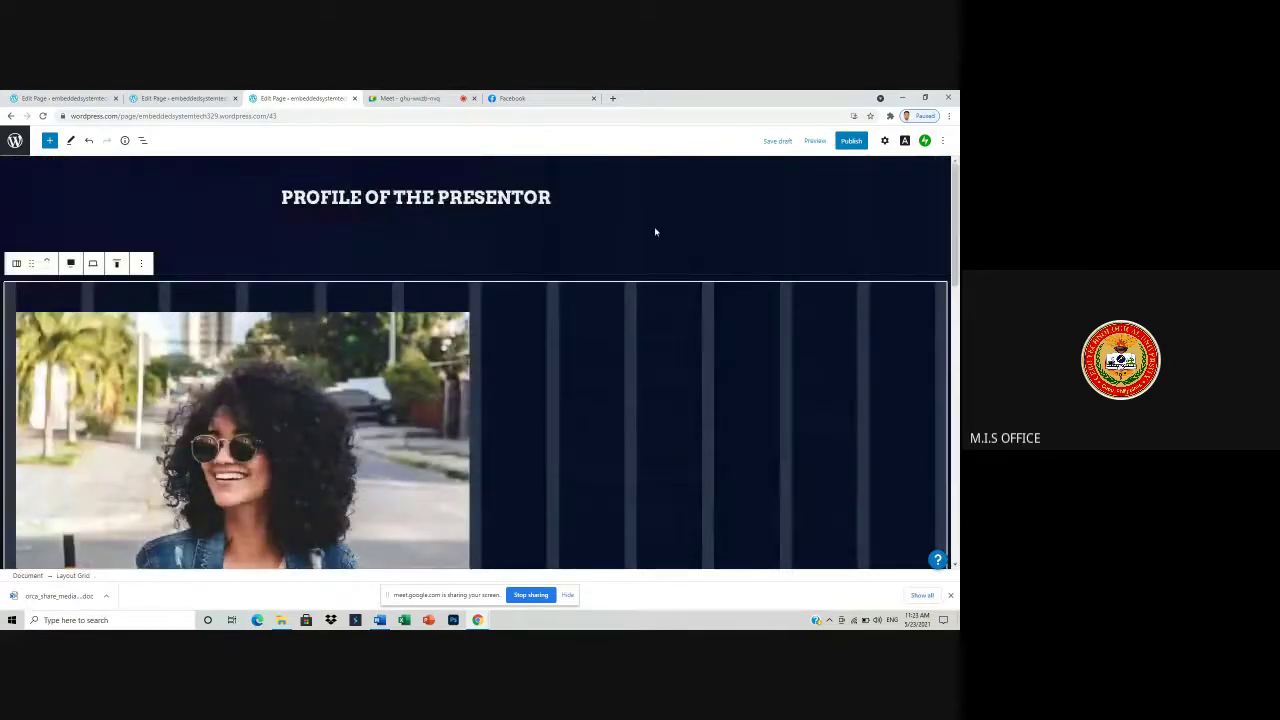
pyautogui.click(666, 260)
# - Publish the PROFILE OF THE PRESENTOR page and bring up the Recent Pages sidebar
pyautogui.click(851, 140)
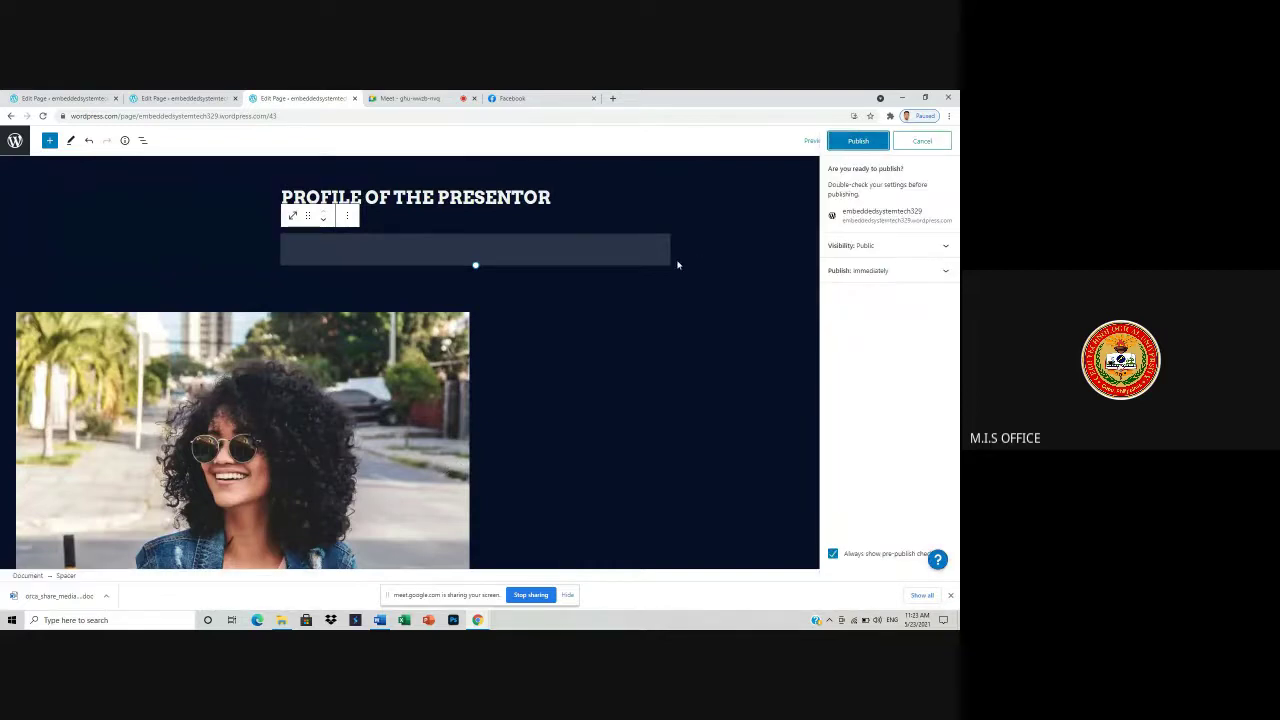
pyautogui.click(858, 141)
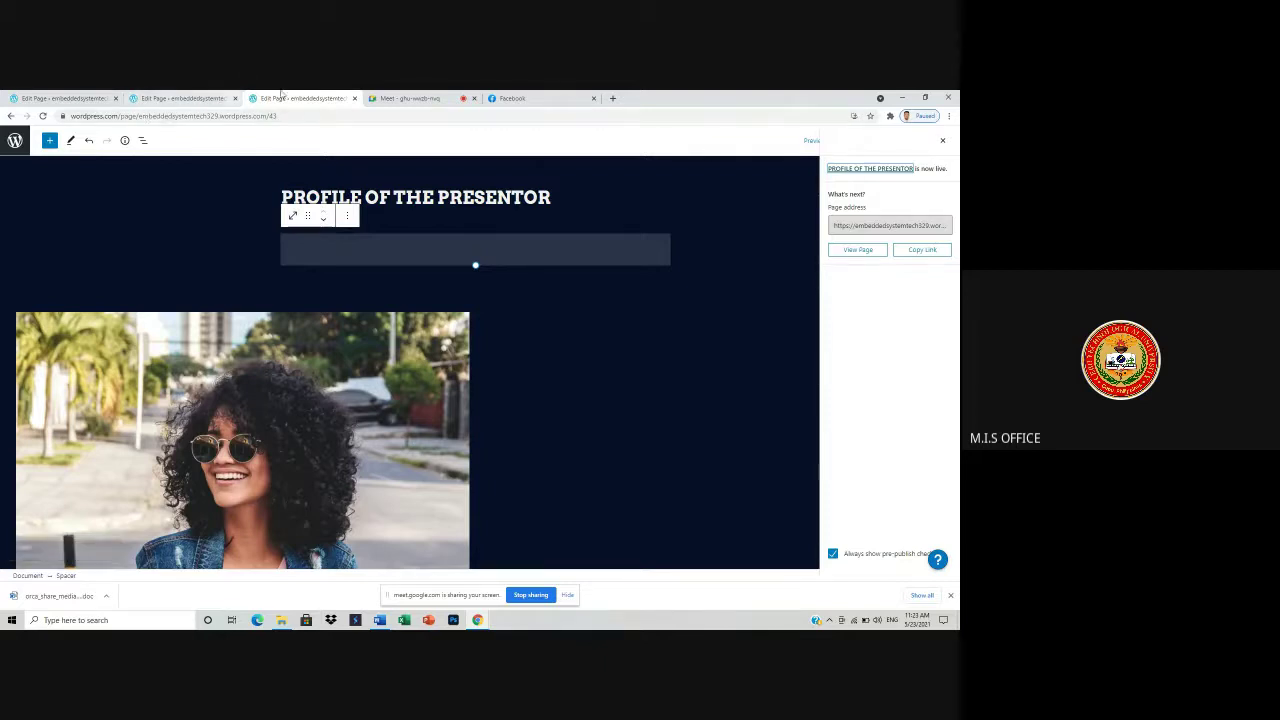
pyautogui.click(6, 145)
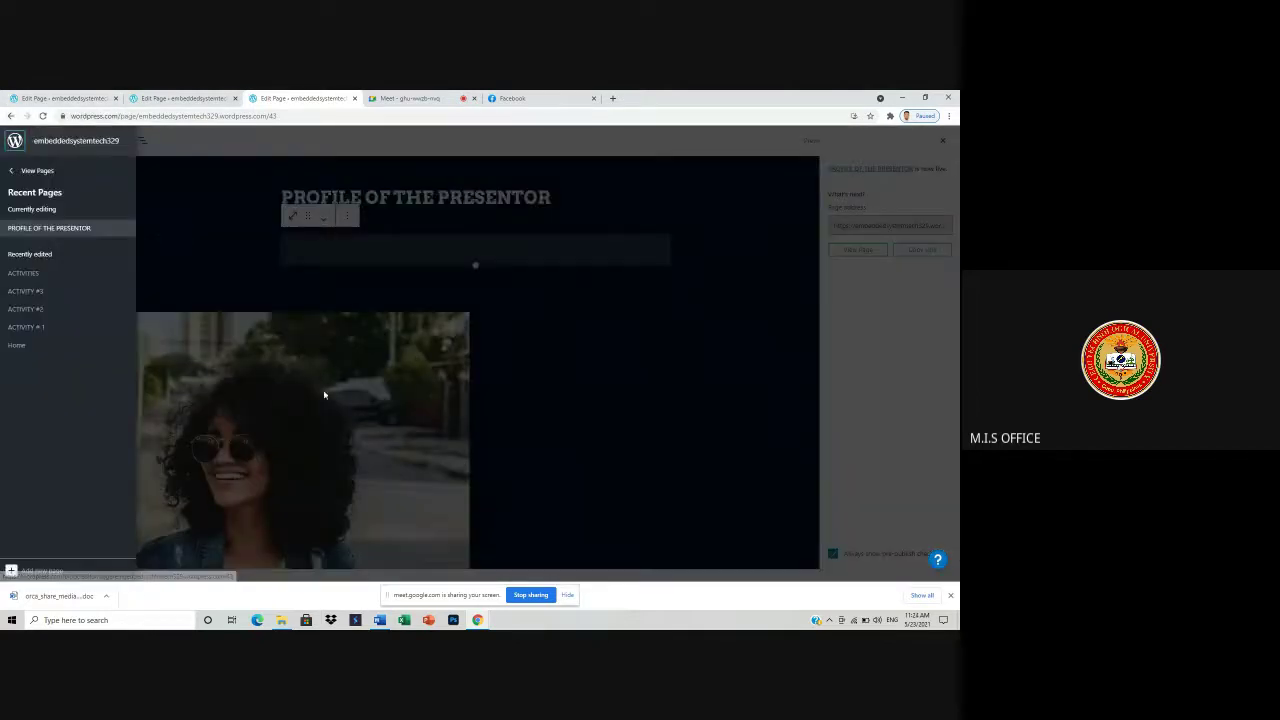
# - Return from the pages list to the site's My Home dashboard via Switch Site, then open Edit menus
pyautogui.click(30, 171)
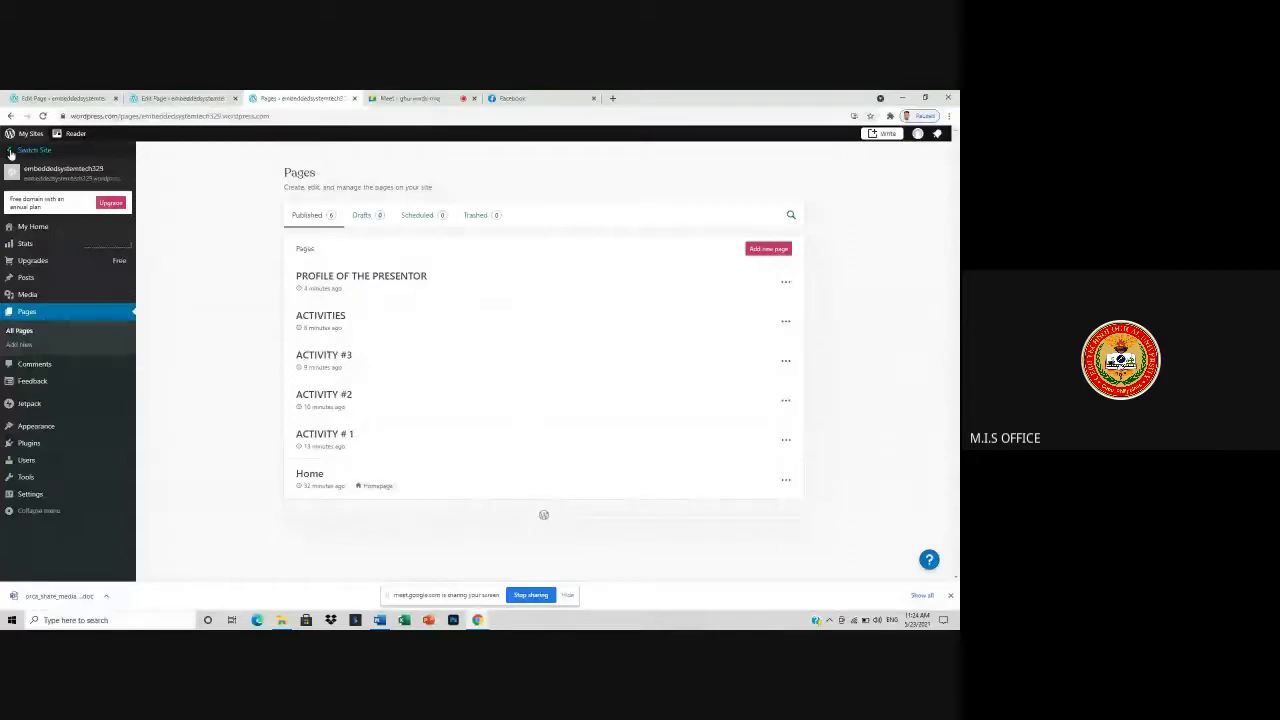
pyautogui.click(11, 152)
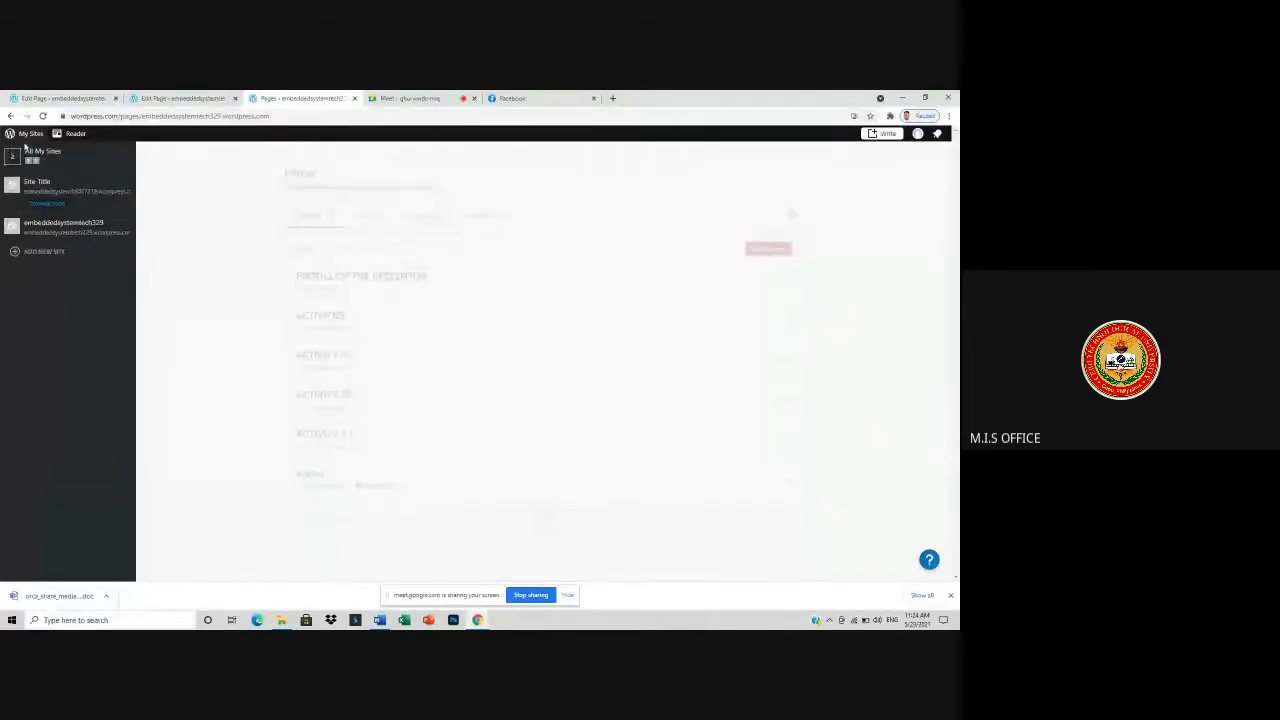
pyautogui.click(65, 225)
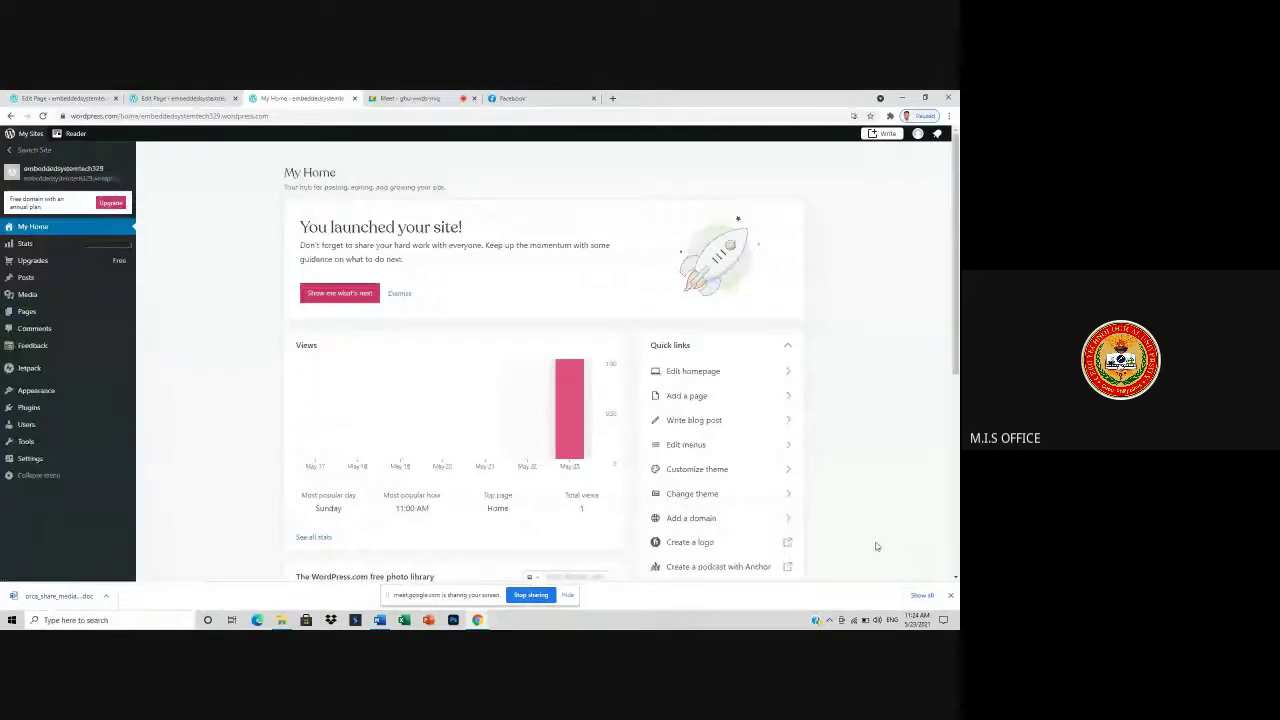
pyautogui.click(684, 447)
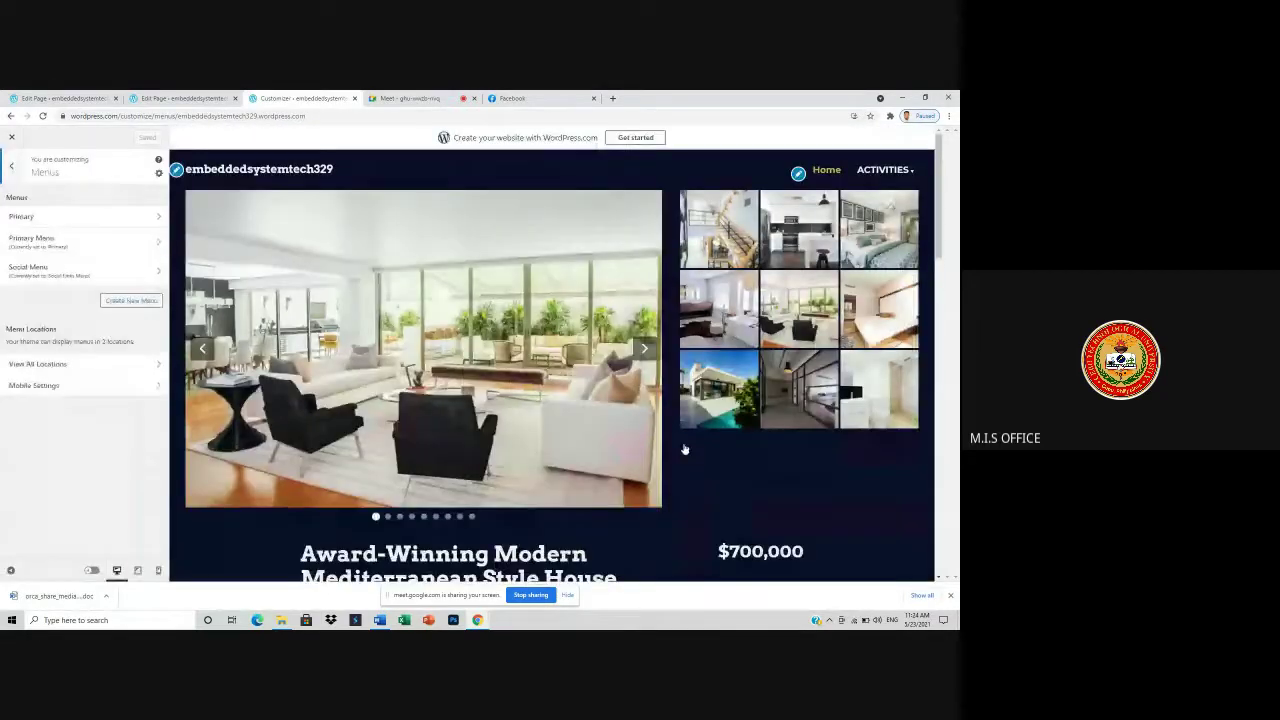
# - Add the PROFILE OF THE PRESENTOR page to the Primary Menu after ACTIVITIES
pyautogui.click(100, 244)
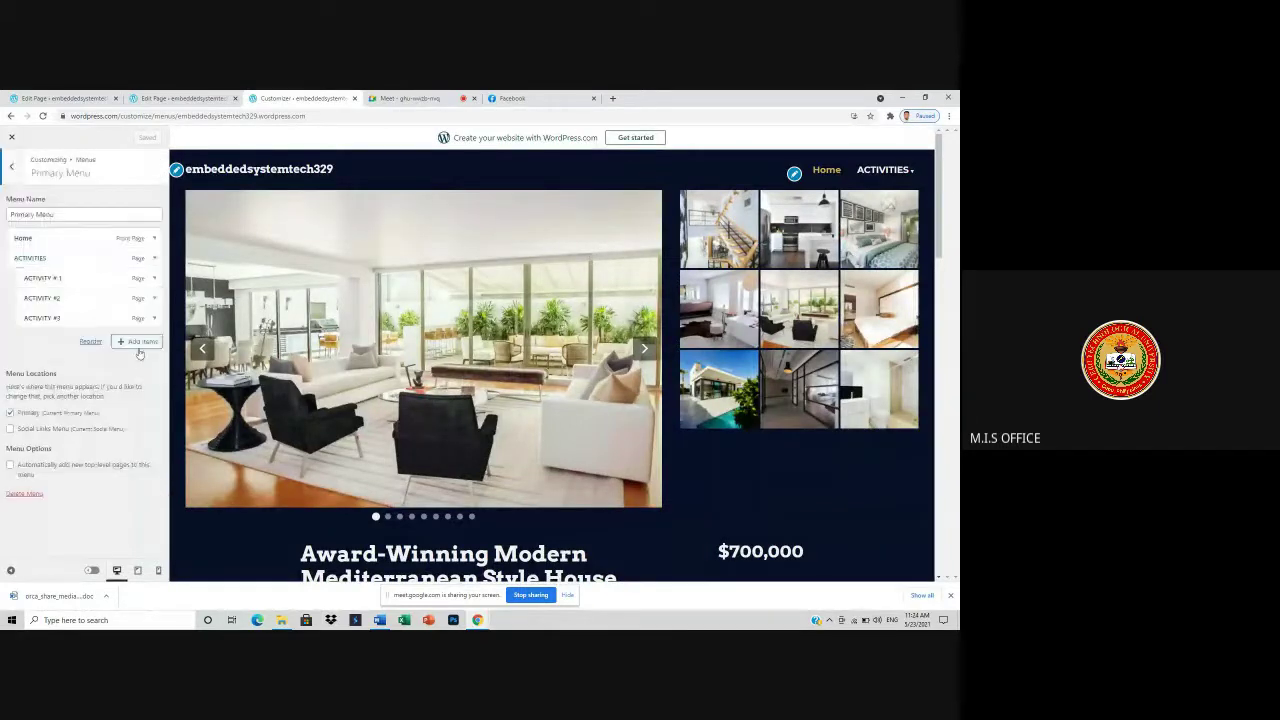
pyautogui.click(140, 341)
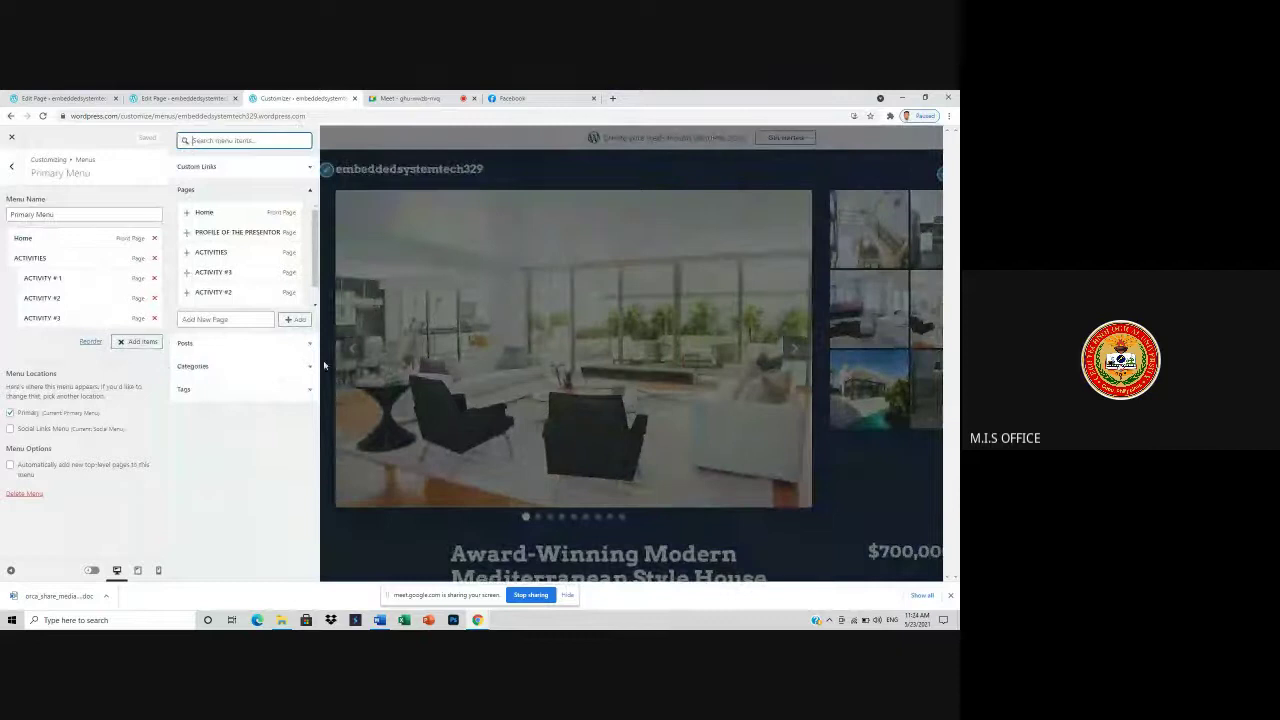
pyautogui.click(237, 233)
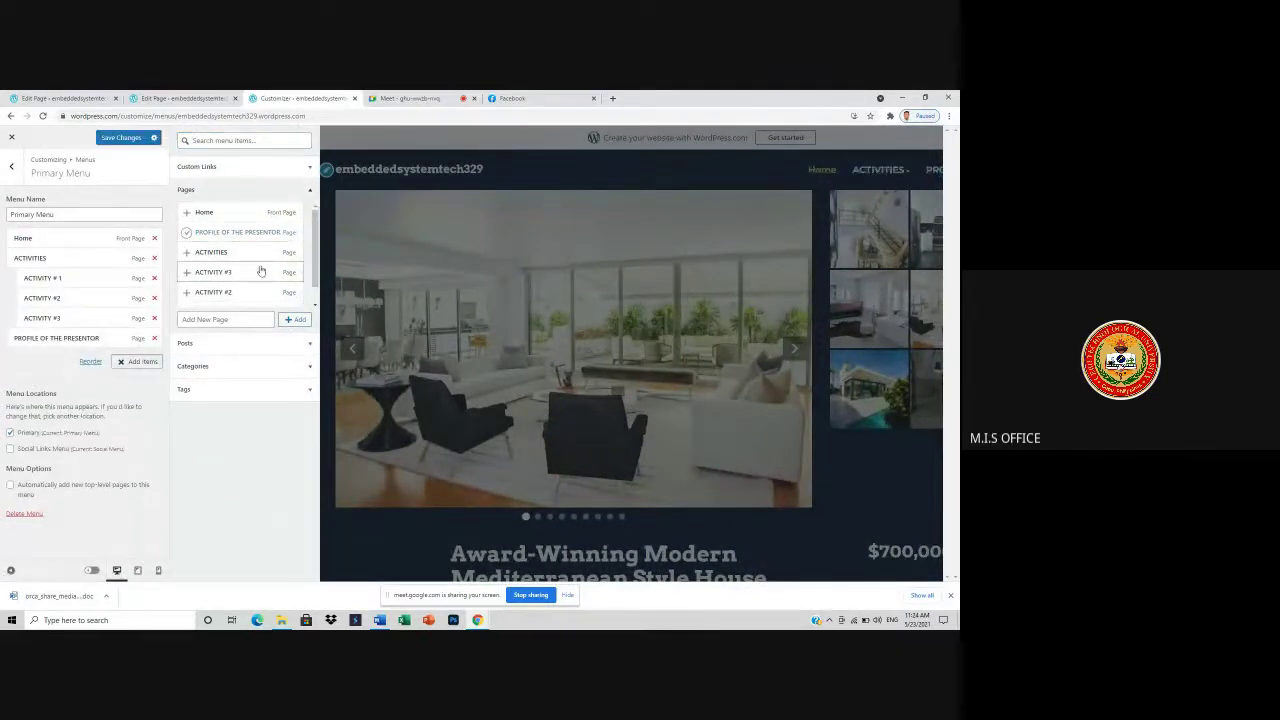
pyautogui.press('Escape')
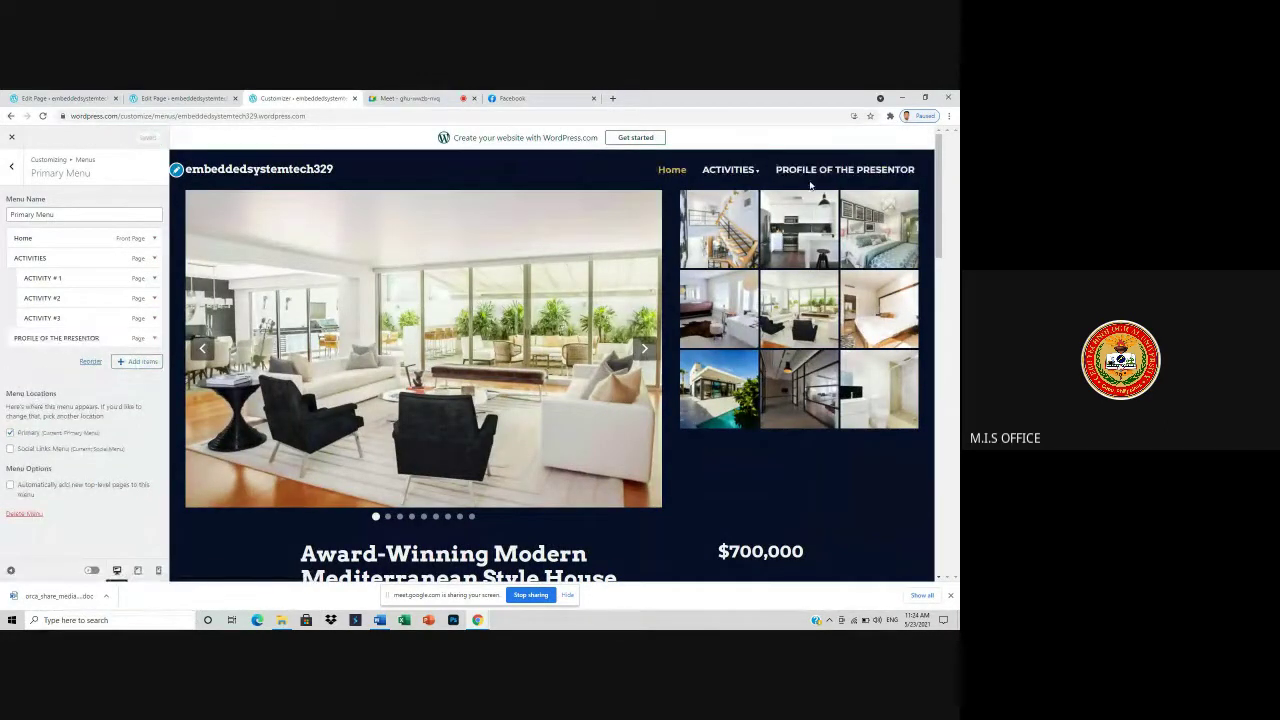
pyautogui.click(785, 174)
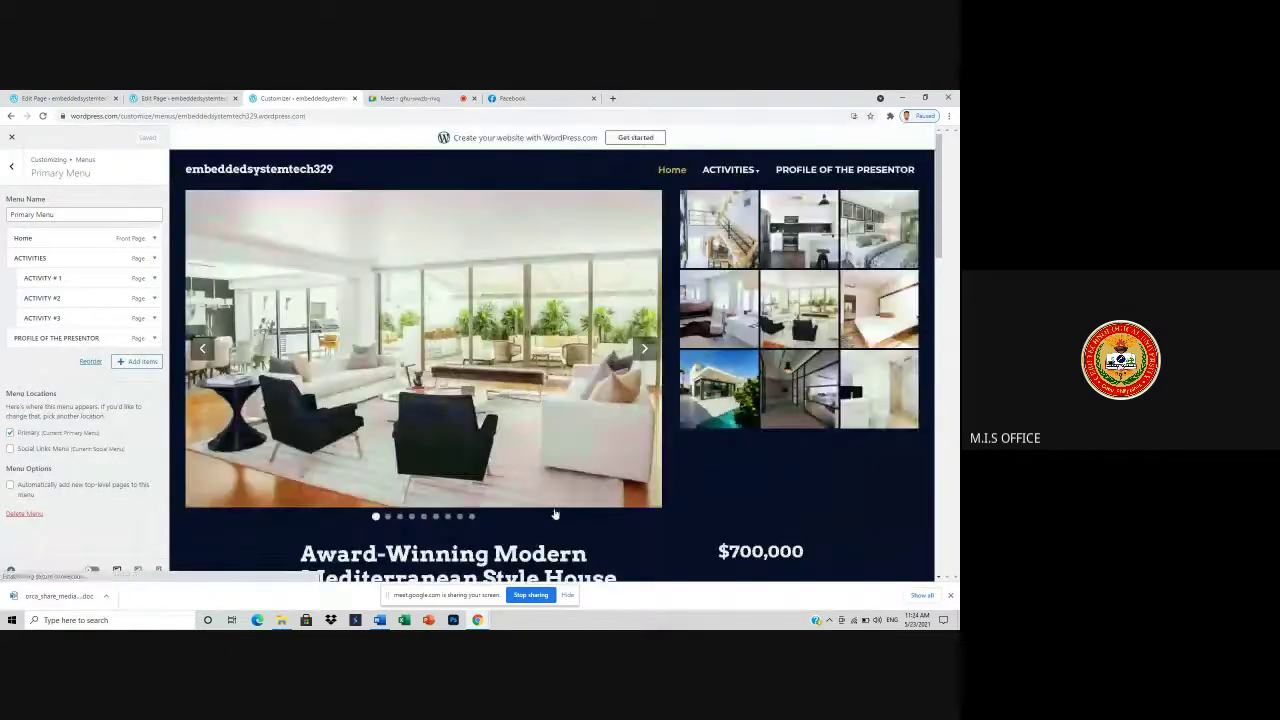
pyautogui.scroll(-10, 559, 500)
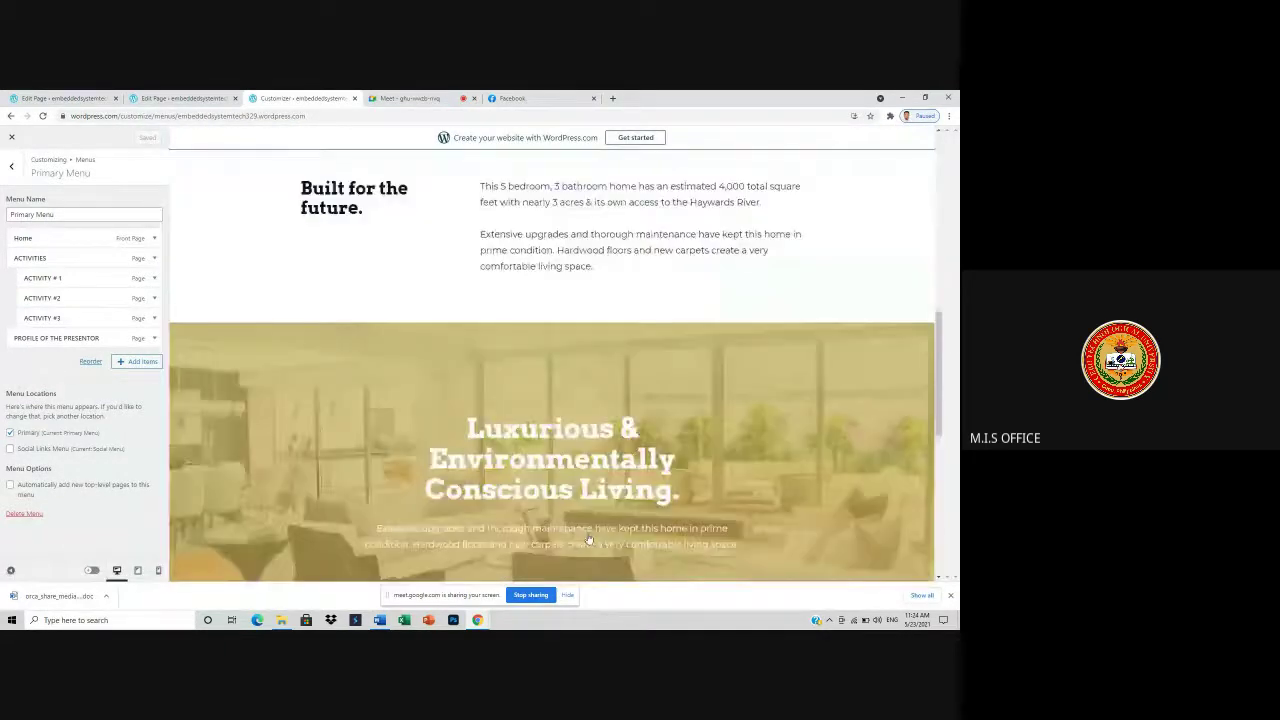
pyautogui.scroll(-2, 589, 541)
pyautogui.scroll(10, 585, 545)
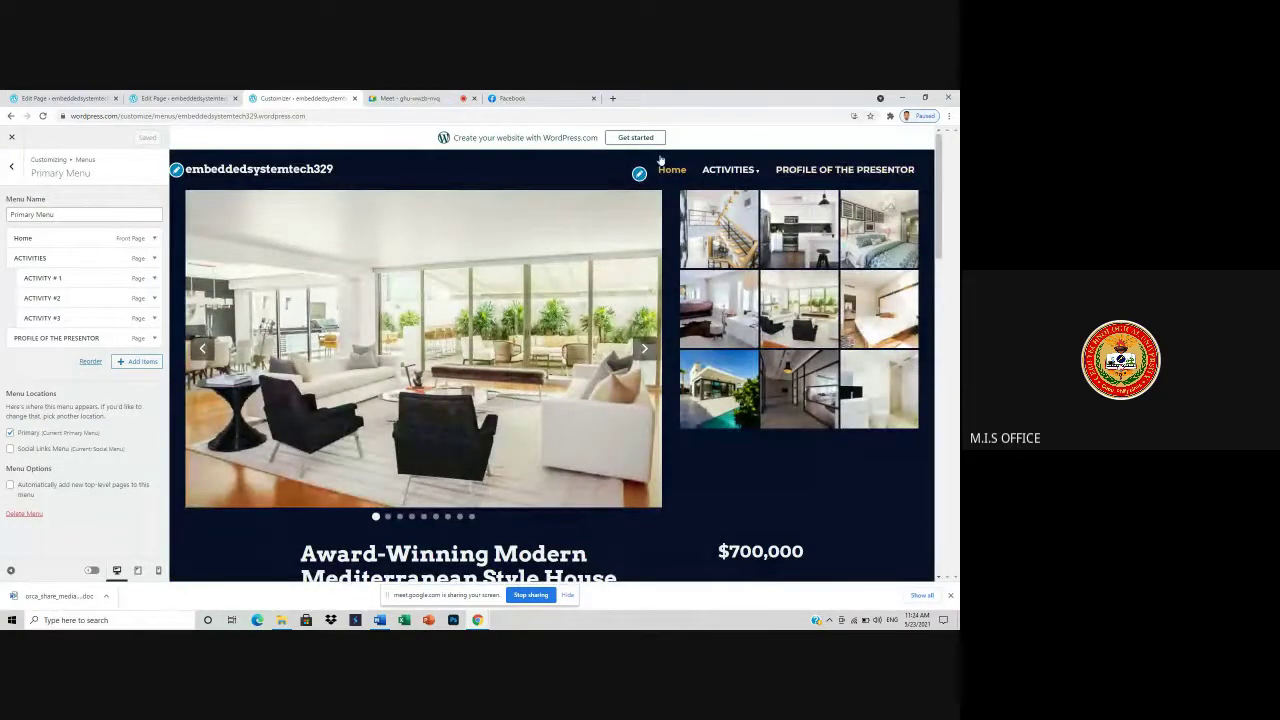
pyautogui.click(431, 100)
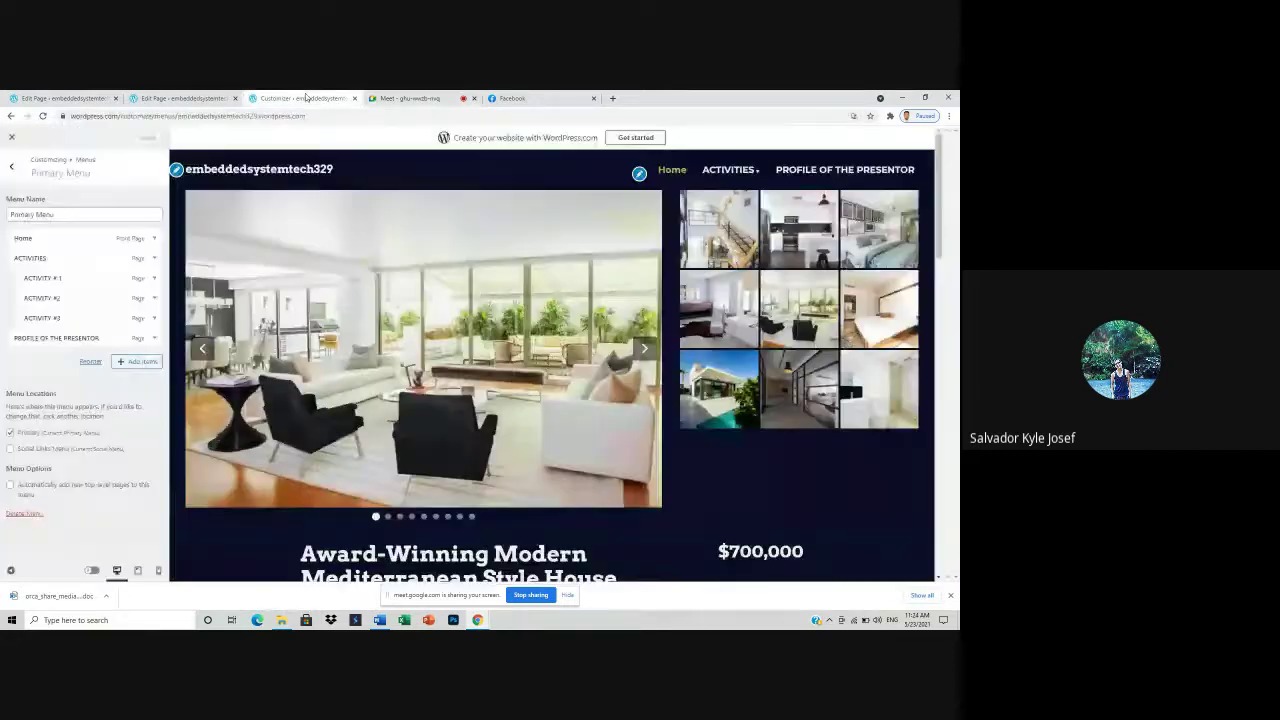
pyautogui.click(300, 98)
pyautogui.scroll(-5, 453, 505)
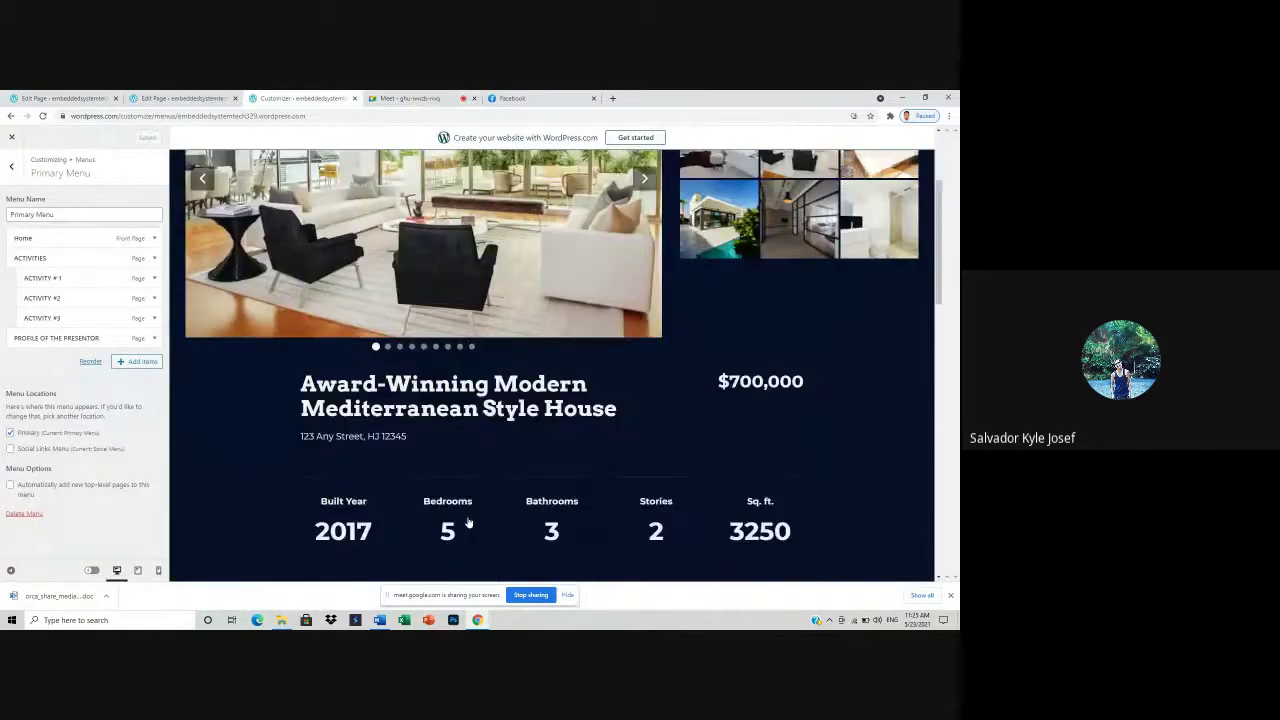
pyautogui.scroll(3, 444, 518)
pyautogui.scroll(2, 444, 518)
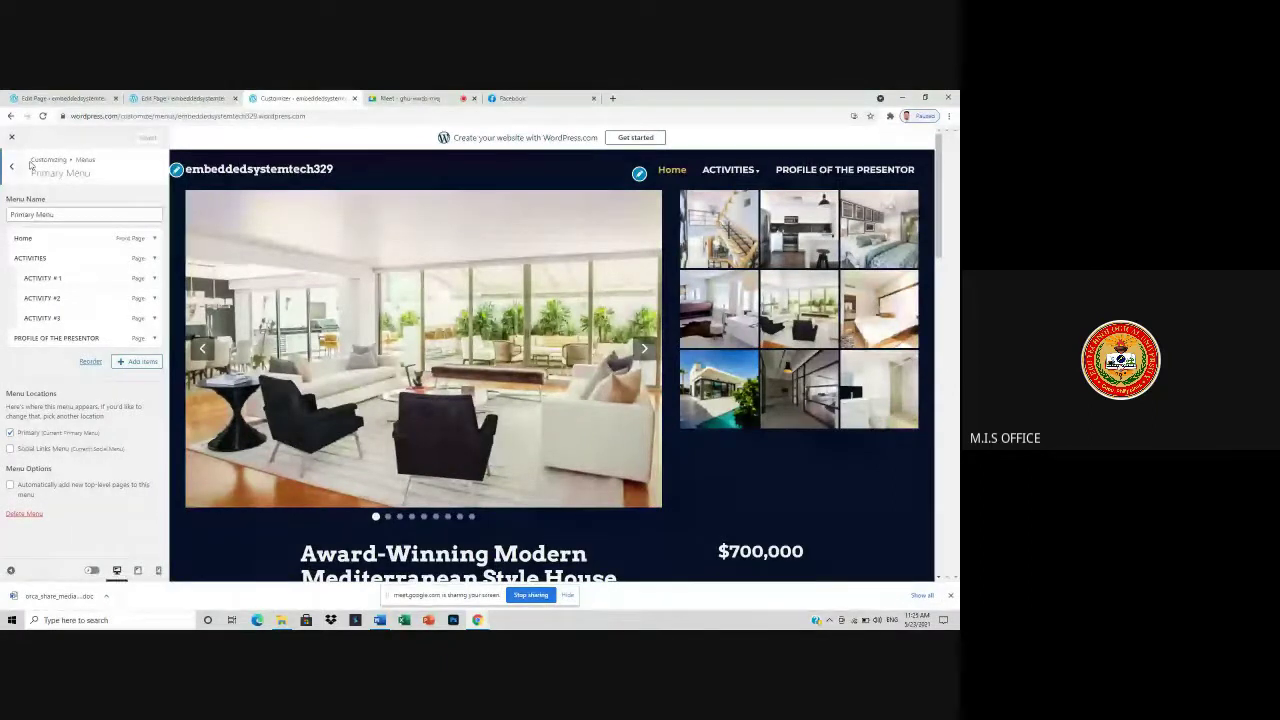
pyautogui.click(11, 137)
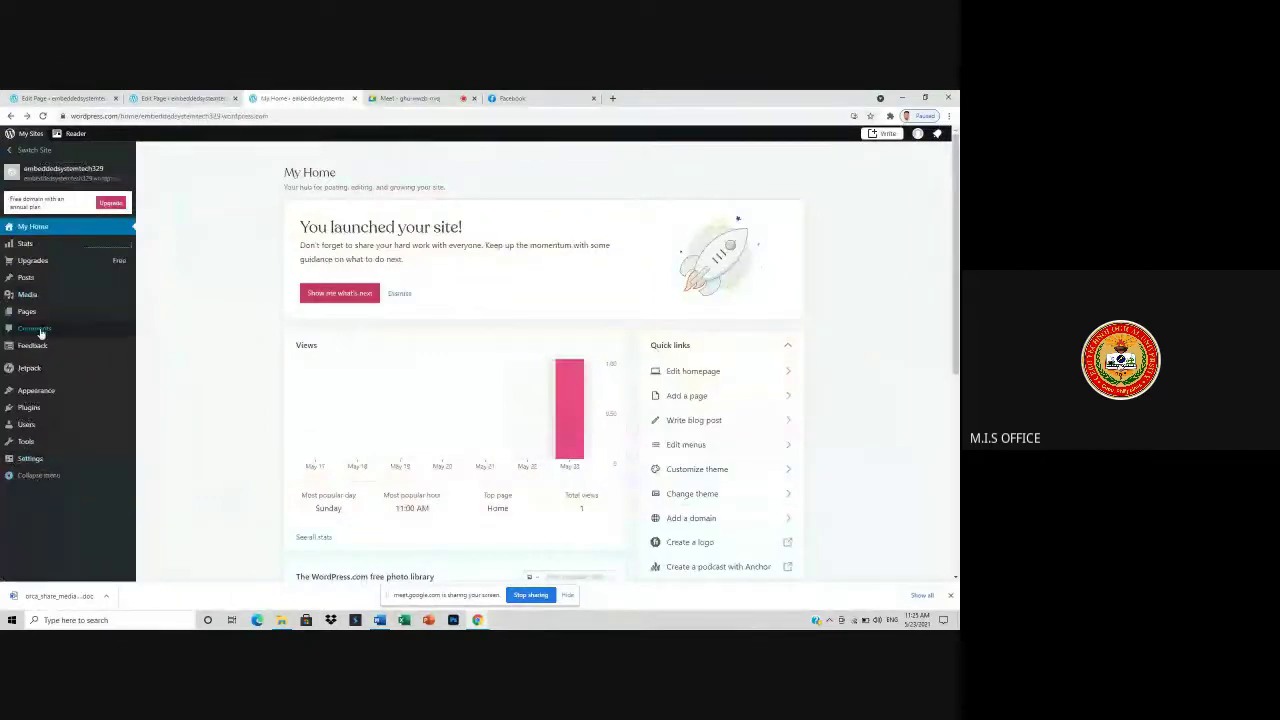
# - Open the site's Pages list to add a new page
pyautogui.click(27, 311)
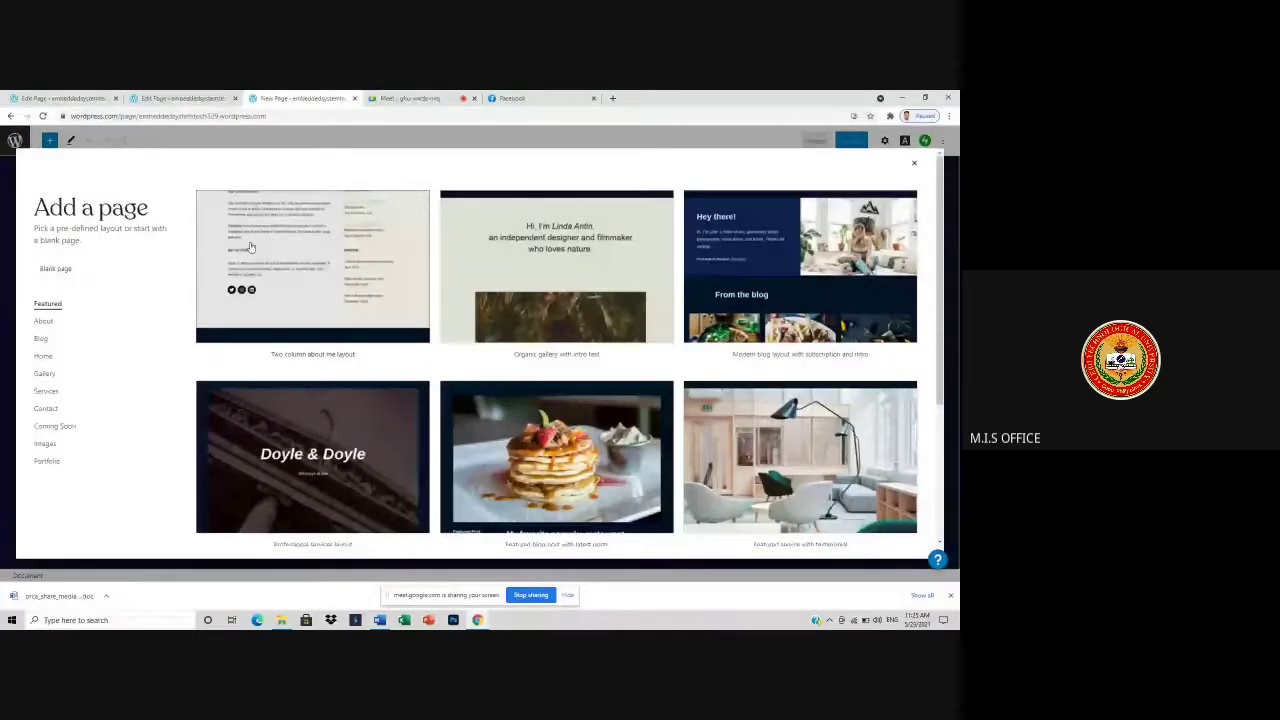
# - Filter layouts to Gallery and pick 'Gallery with description and a button' with the Gradient section
pyautogui.click(45, 373)
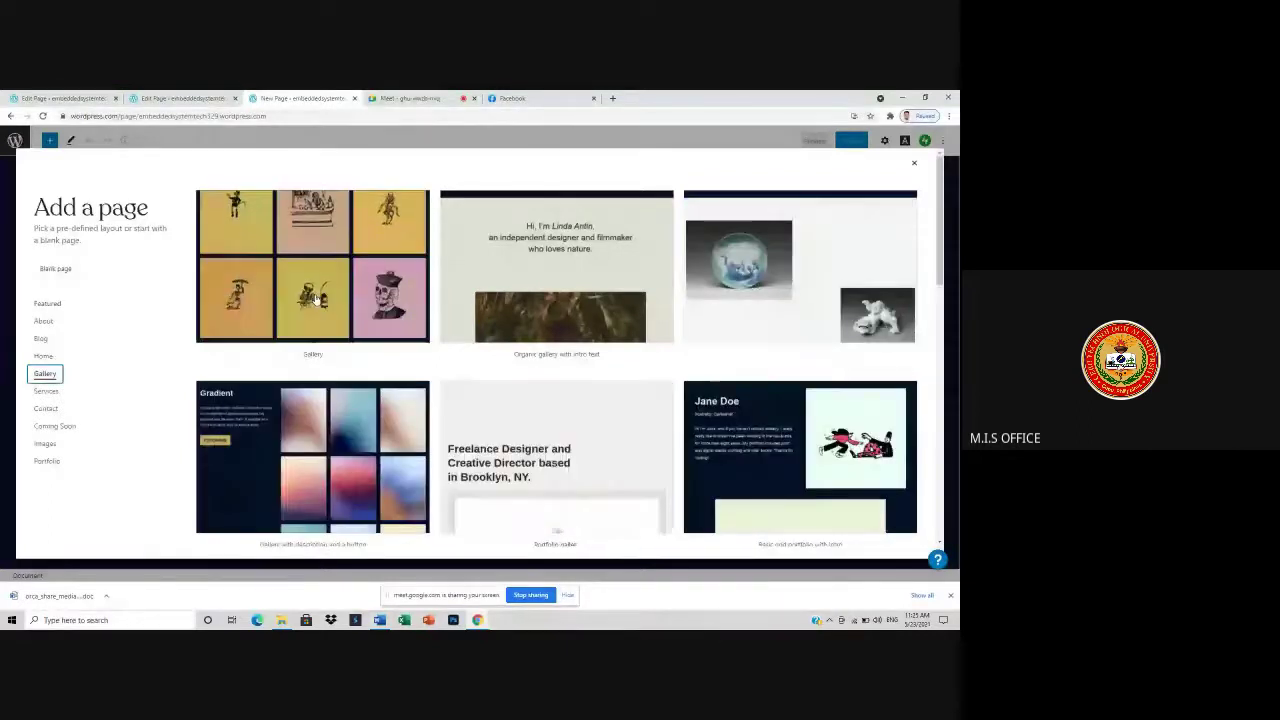
pyautogui.scroll(-3, 313, 298)
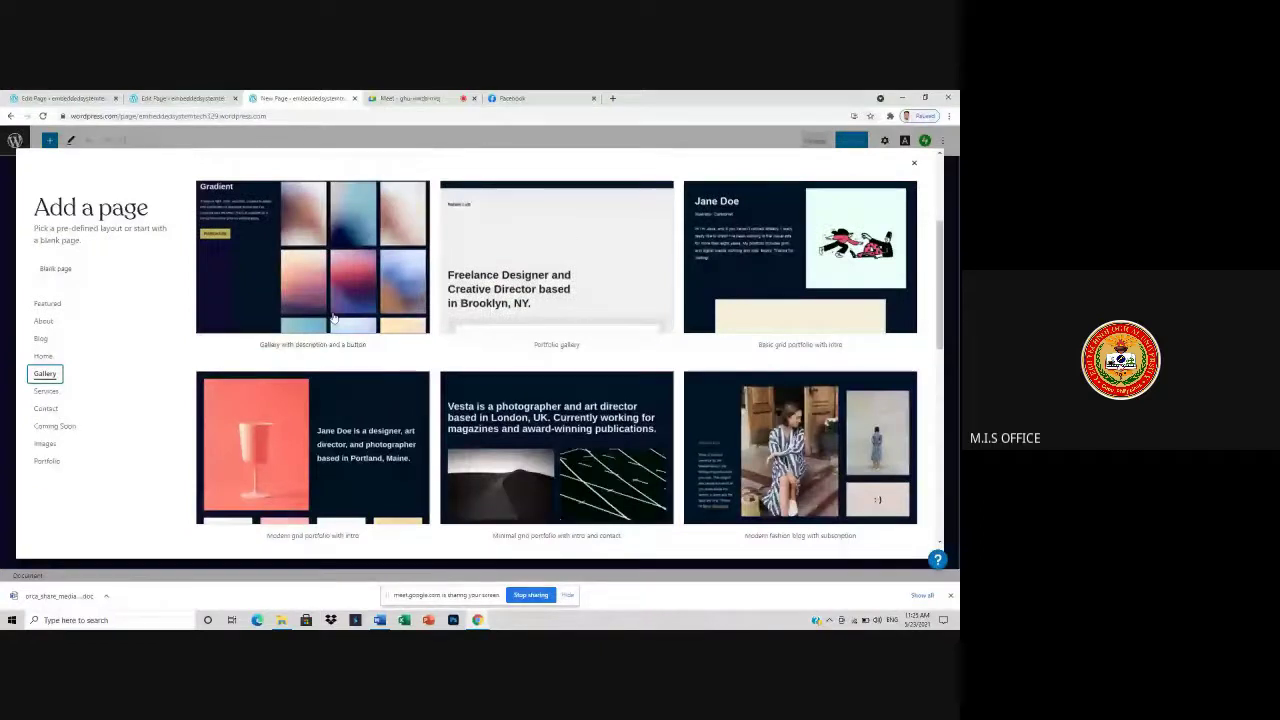
pyautogui.scroll(-5, 822, 432)
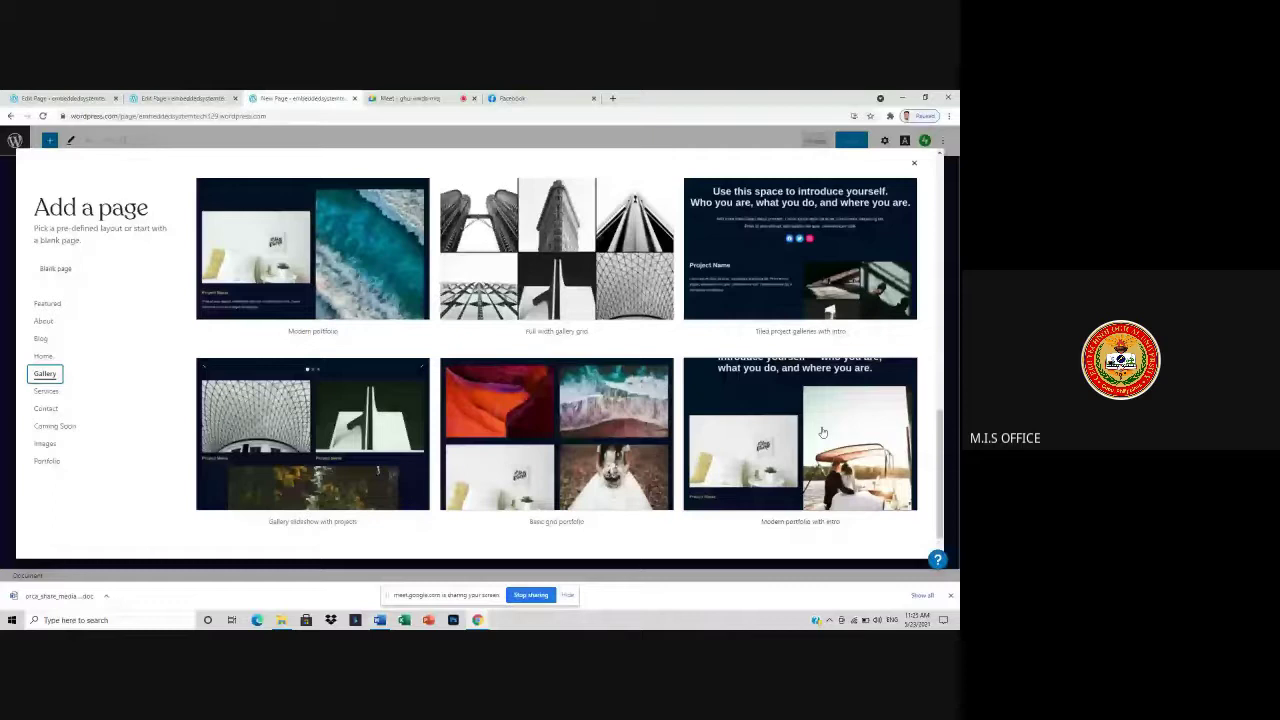
pyautogui.scroll(1, 683, 420)
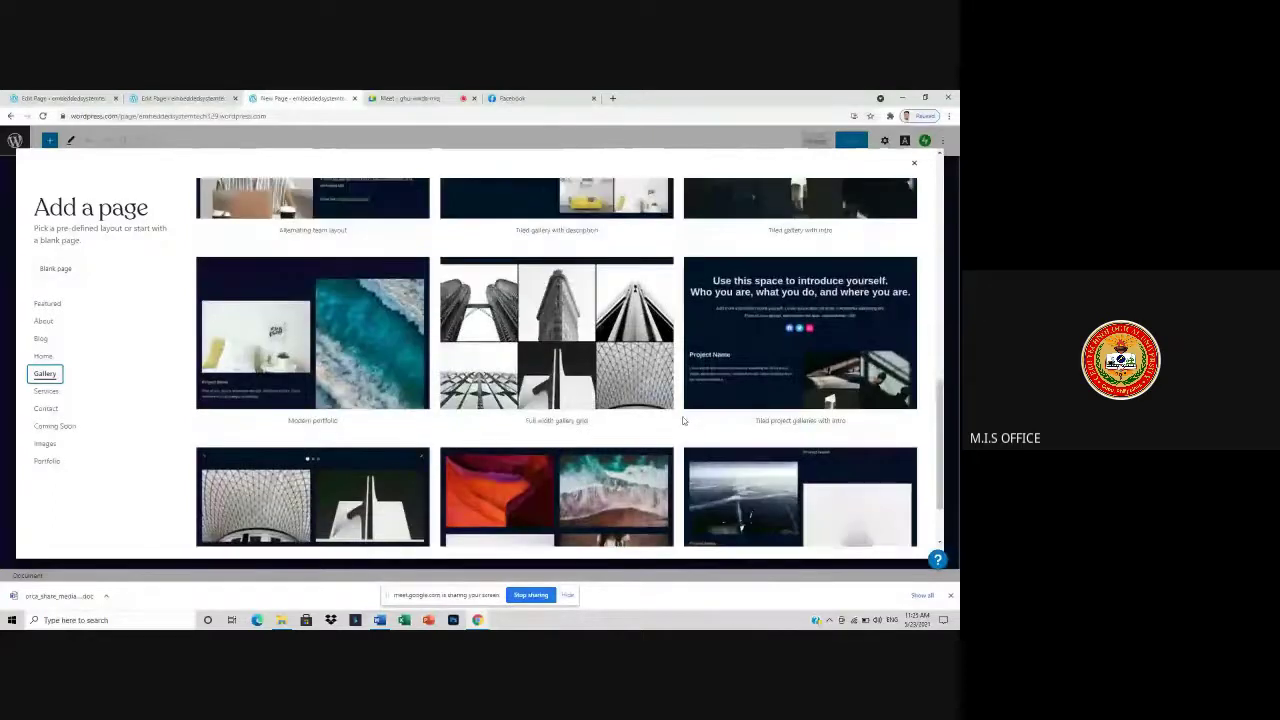
pyautogui.scroll(10, 683, 420)
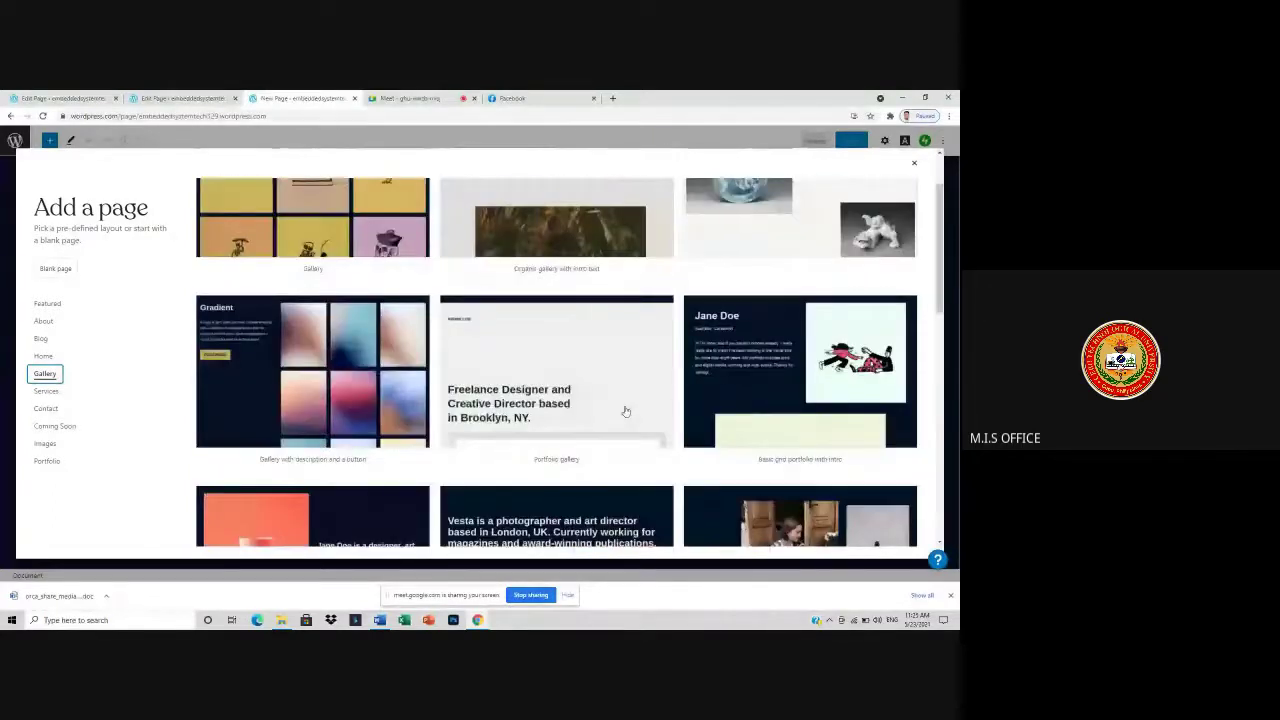
pyautogui.scroll(1, 348, 437)
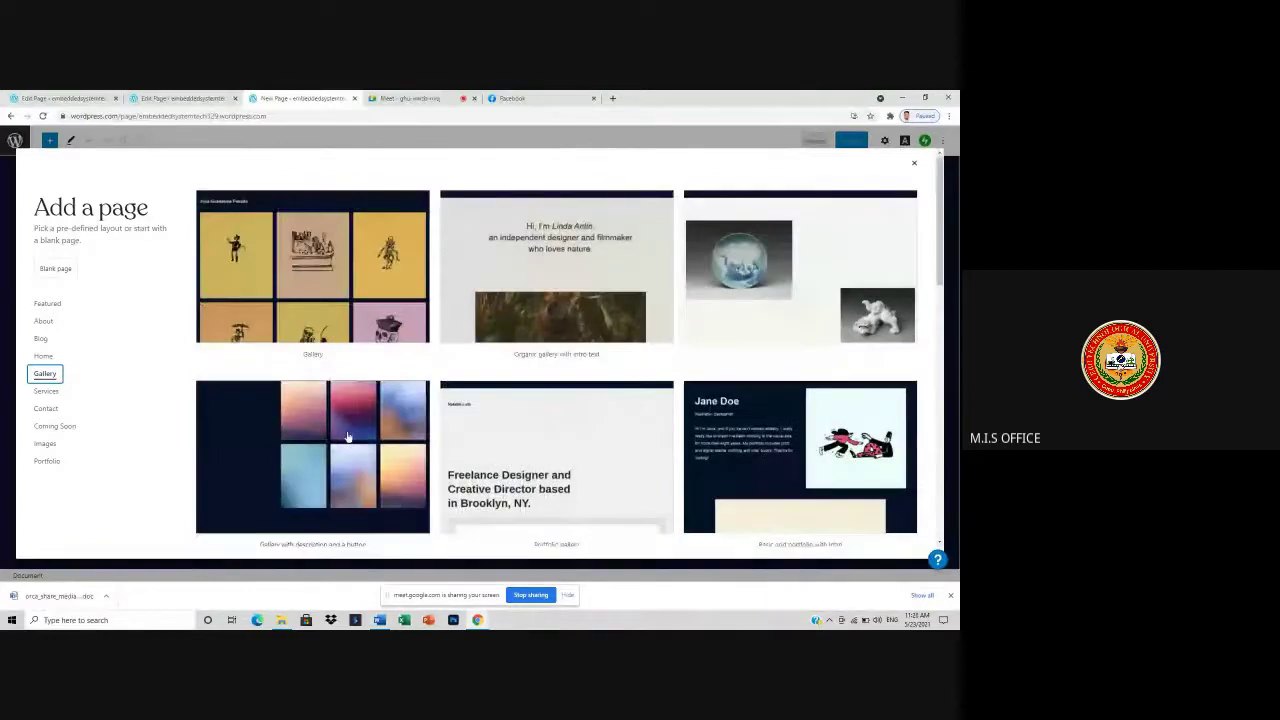
pyautogui.click(348, 437)
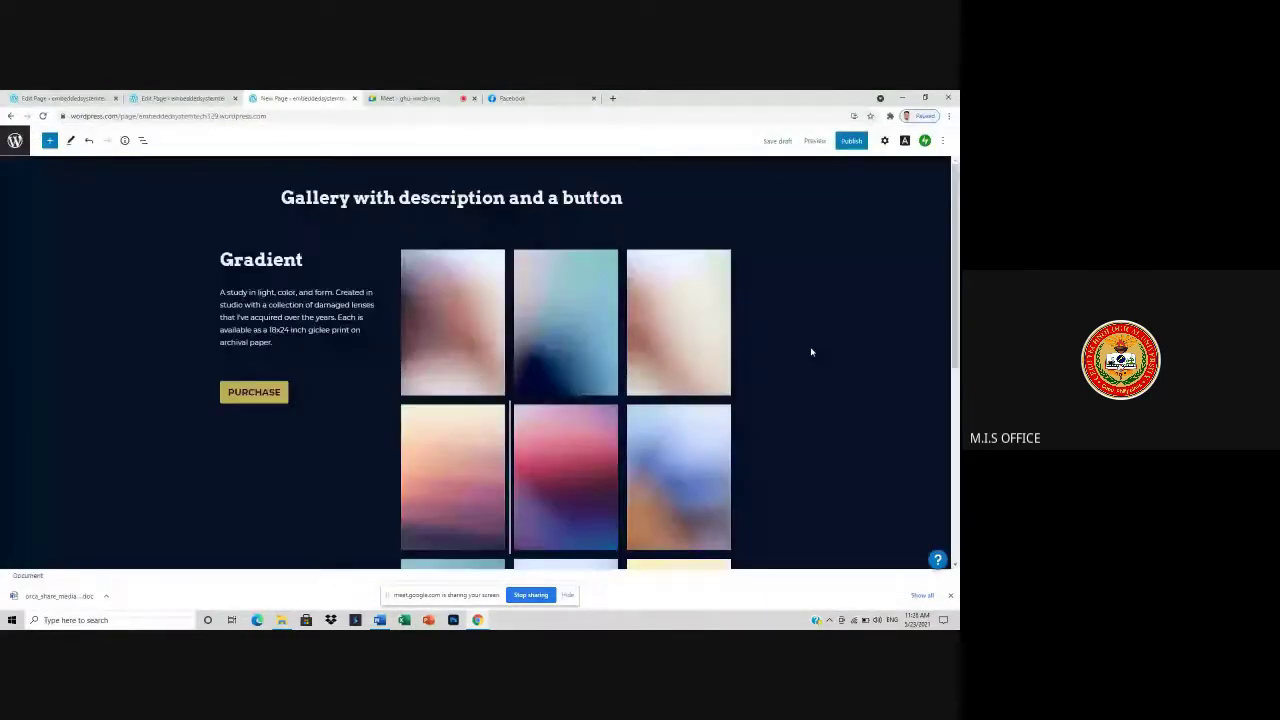
# - Change the new page's title to VIDEOS
pyautogui.click(629, 197)
pyautogui.press('BackSpace')
pyautogui.press('BackSpace')
pyautogui.press('BackSpace')
pyautogui.hotkey('ctrl', 'BackSpace')
pyautogui.hotkey('ctrl', 'BackSpace')
pyautogui.hotkey('ctrl', 'BackSpace')
pyautogui.hotkey('ctrl', 'BackSpace')
pyautogui.hotkey('ctrl', 'BackSpace')
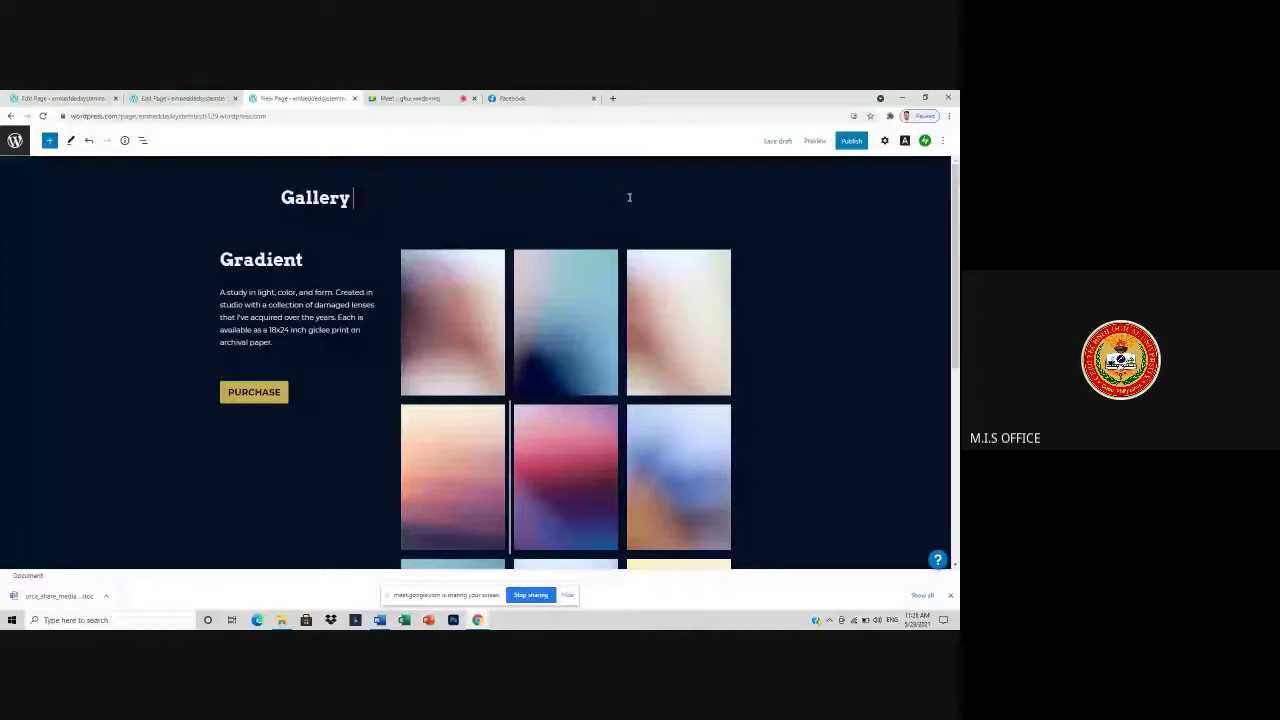
pyautogui.hotkey('ctrl', 'BackSpace')
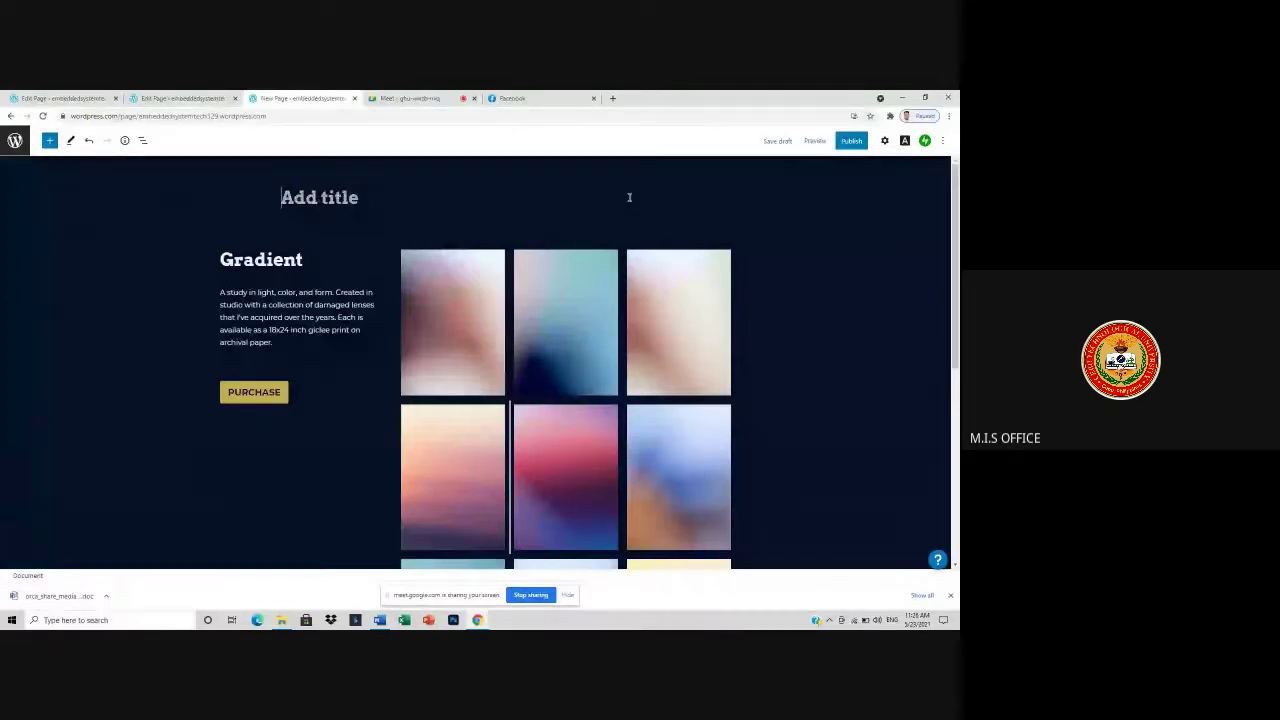
pyautogui.write('VID')
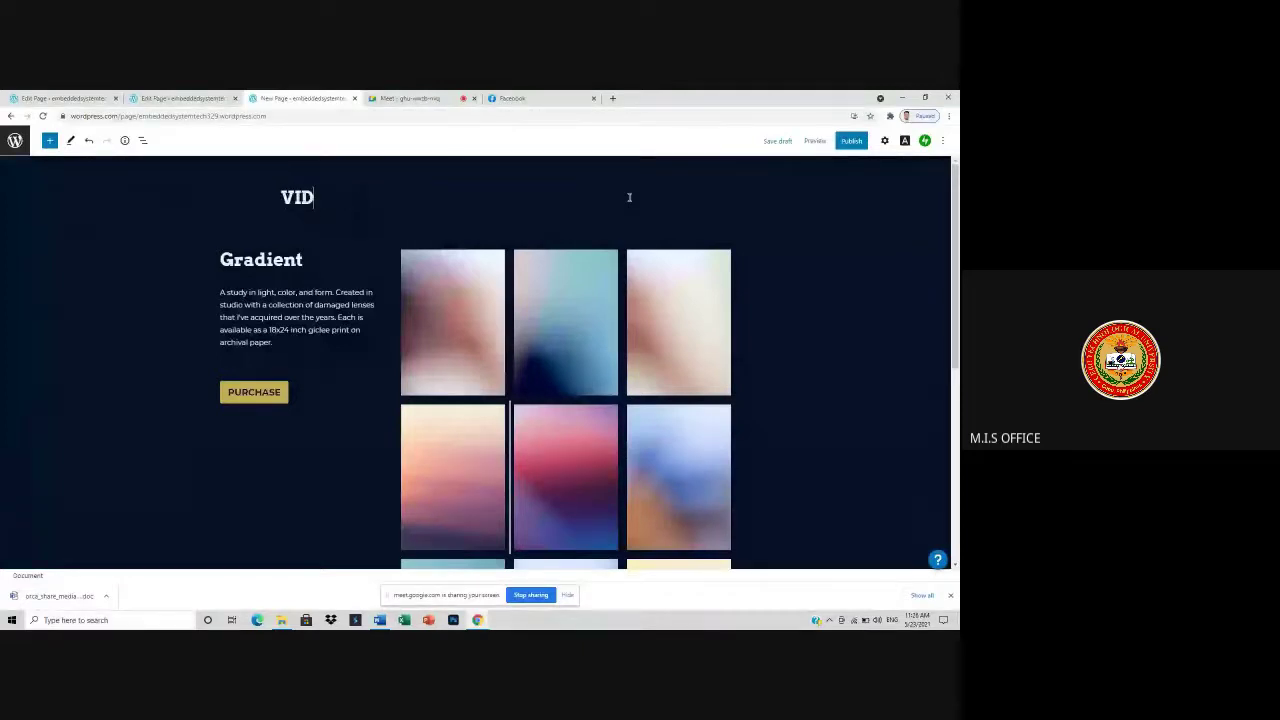
pyautogui.write('EOS')
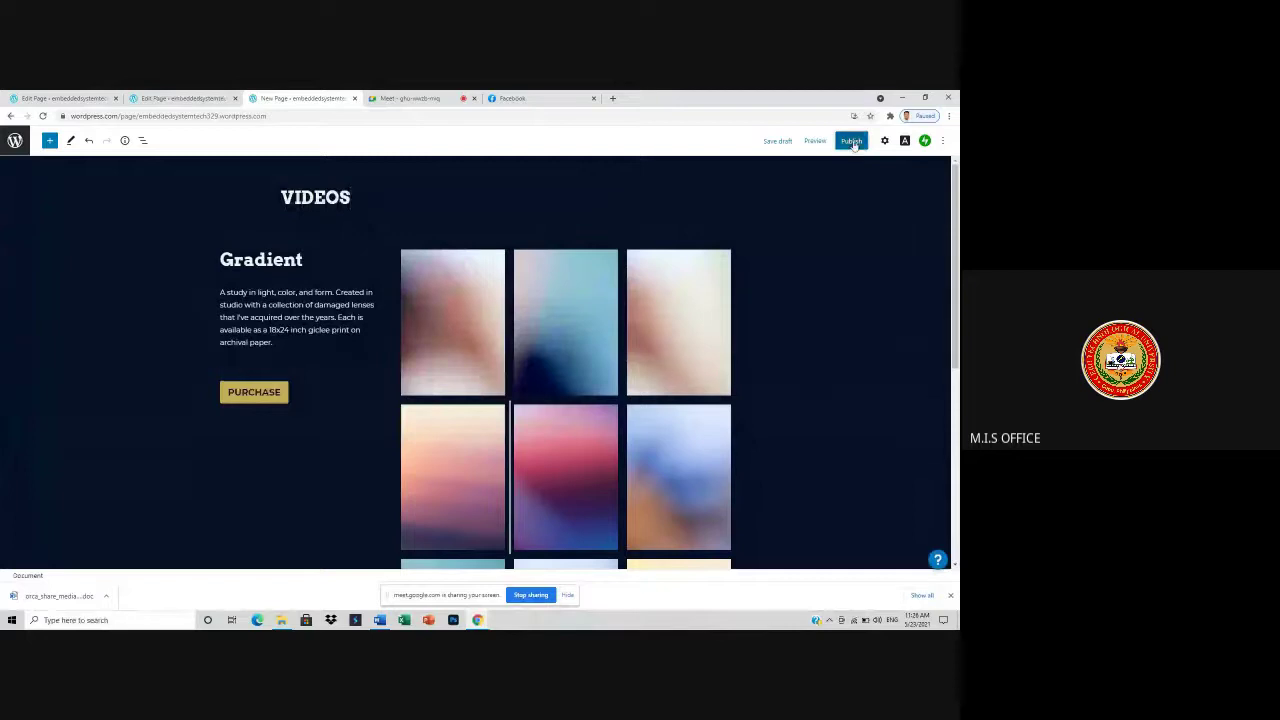
# - Publish the VIDEOS page and leave the editor for the dashboard
pyautogui.click(851, 141)
pyautogui.click(855, 141)
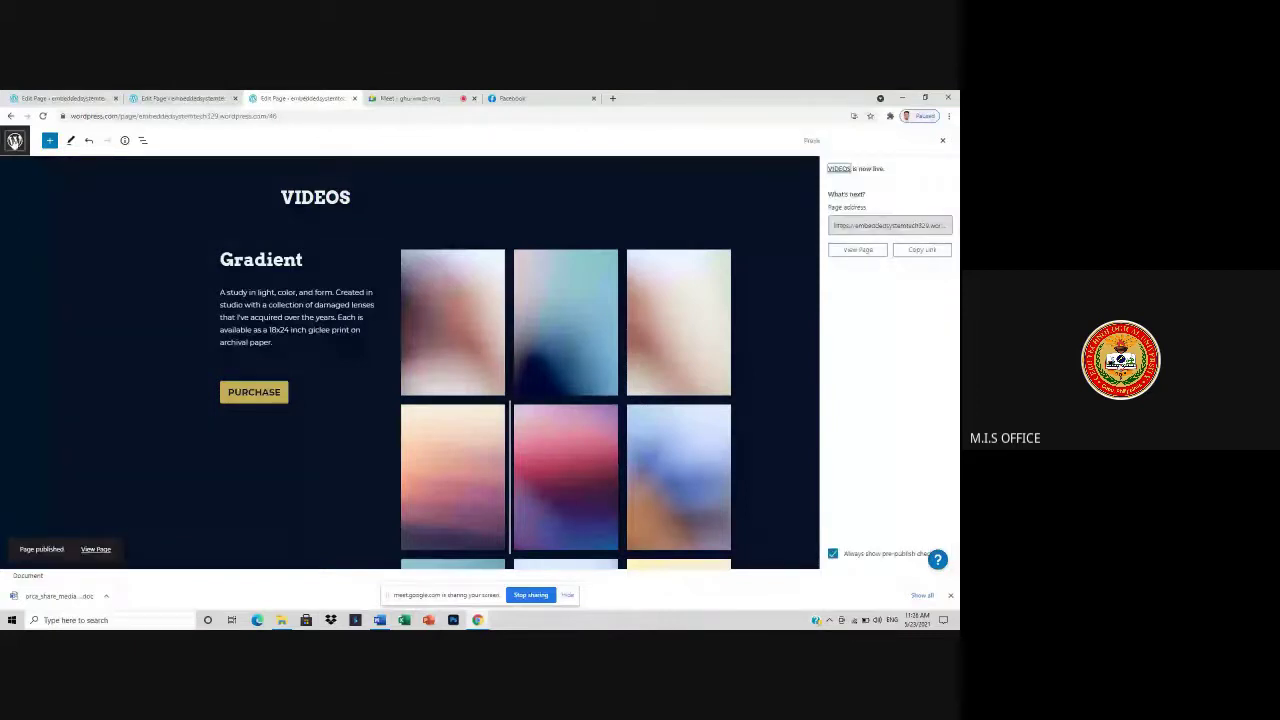
pyautogui.click(15, 140)
pyautogui.click(12, 170)
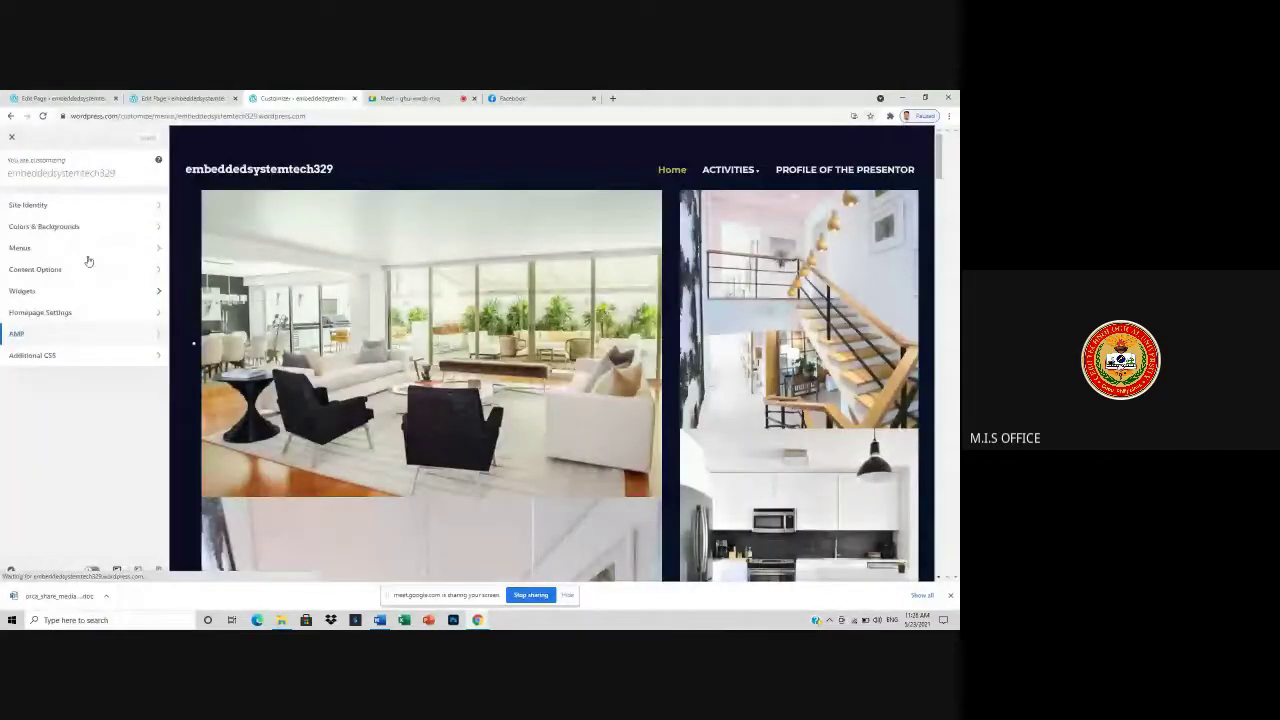
# - Add the VIDEOS page to the Primary Menu after PROFILE OF THE PRESENTOR and save
pyautogui.click(104, 247)
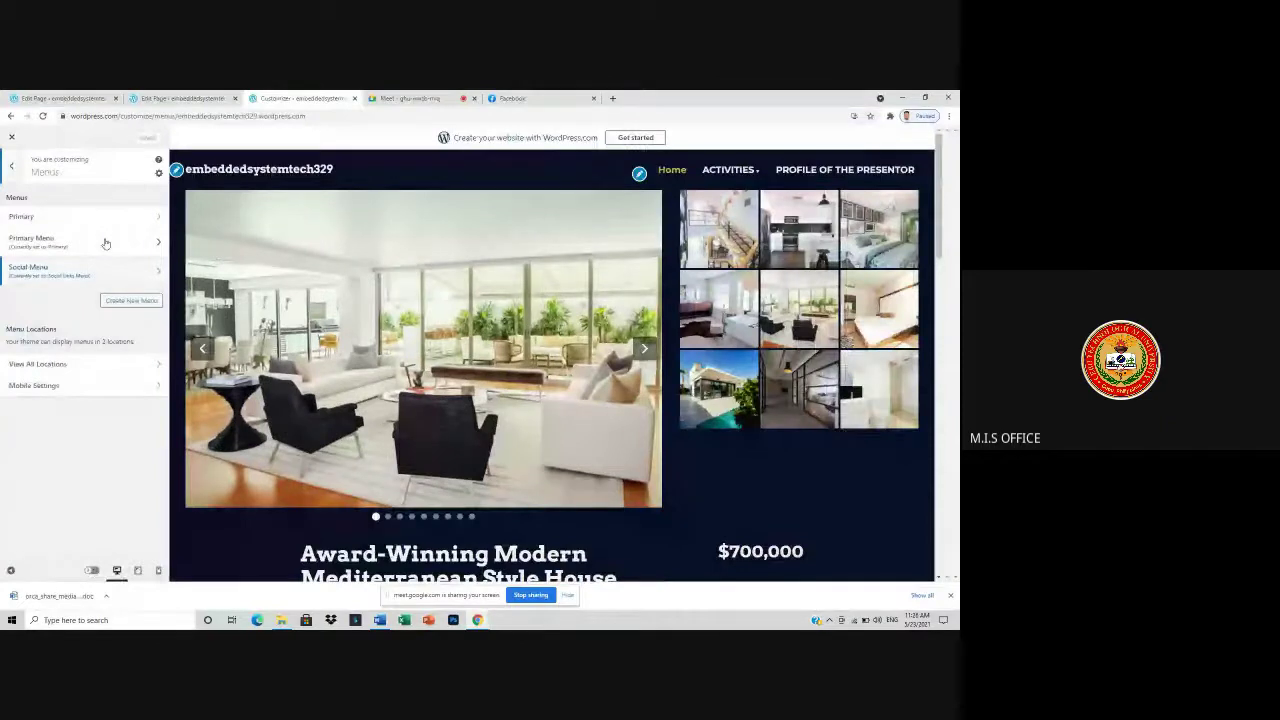
pyautogui.click(105, 243)
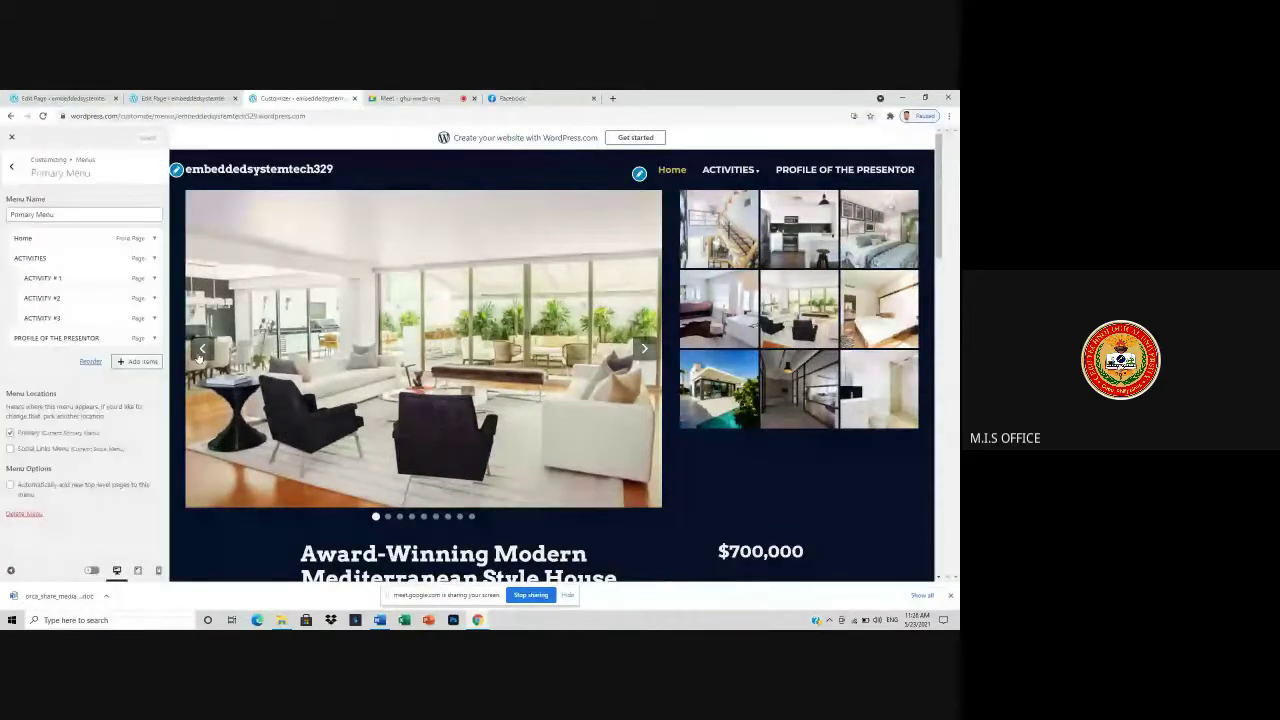
pyautogui.click(137, 361)
pyautogui.click(186, 232)
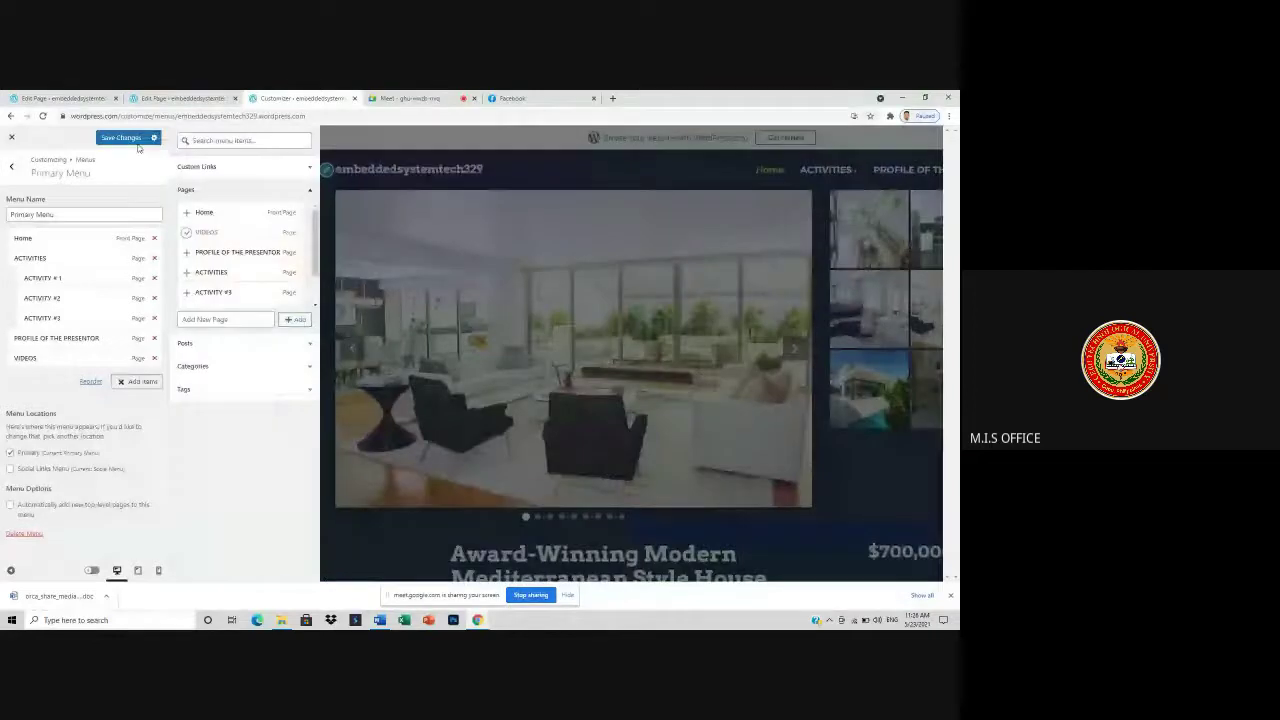
pyautogui.click(130, 139)
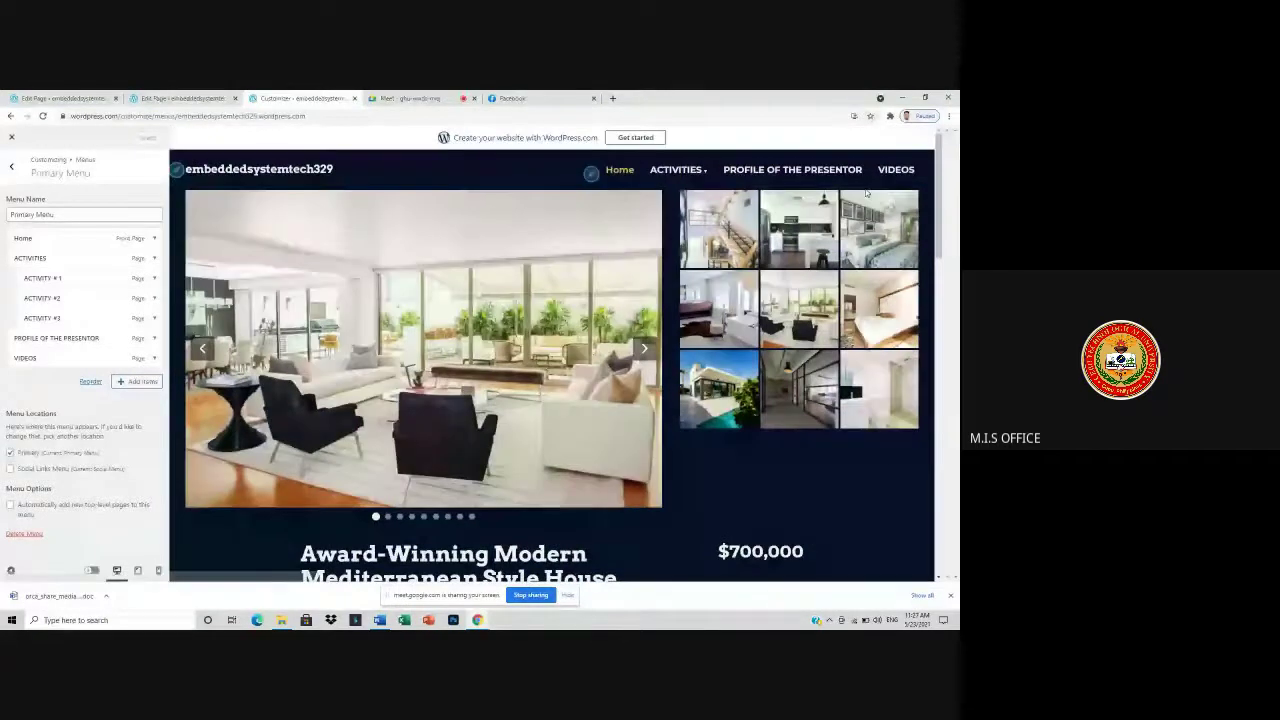
pyautogui.click(11, 166)
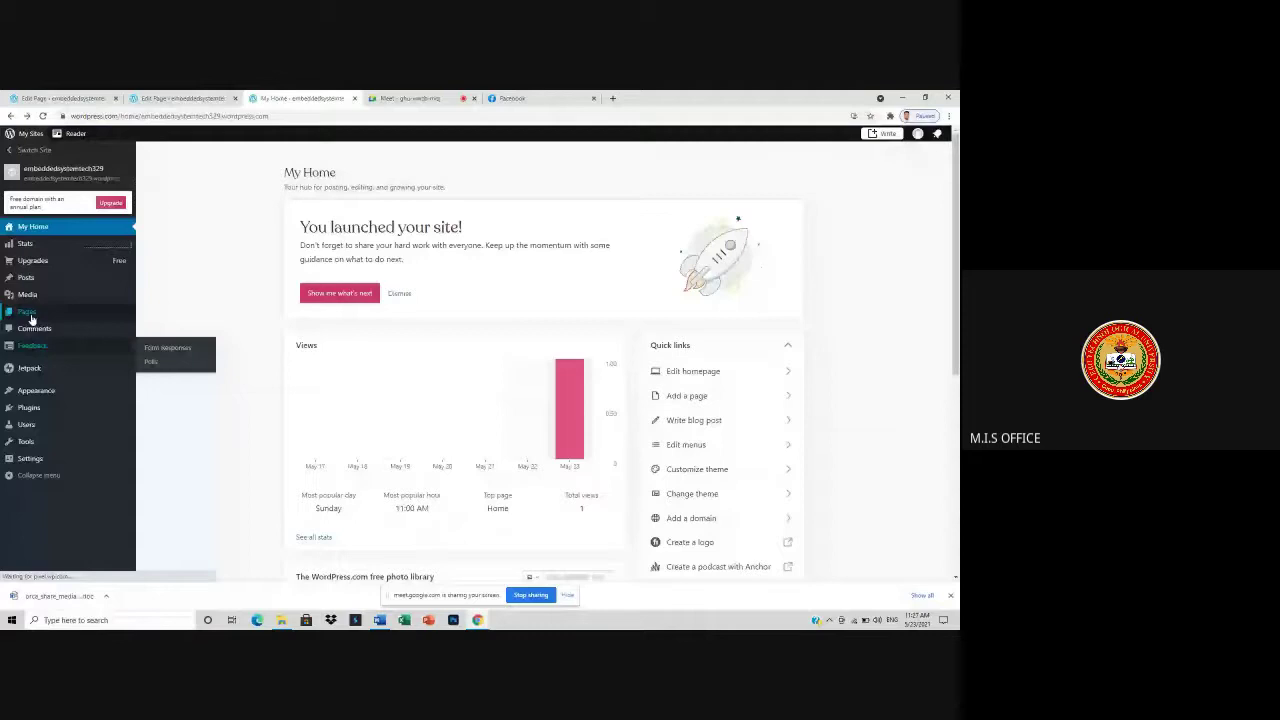
# - Open the VIDEOS page and delete the image gallery block beside the Gradient text
pyautogui.click(30, 317)
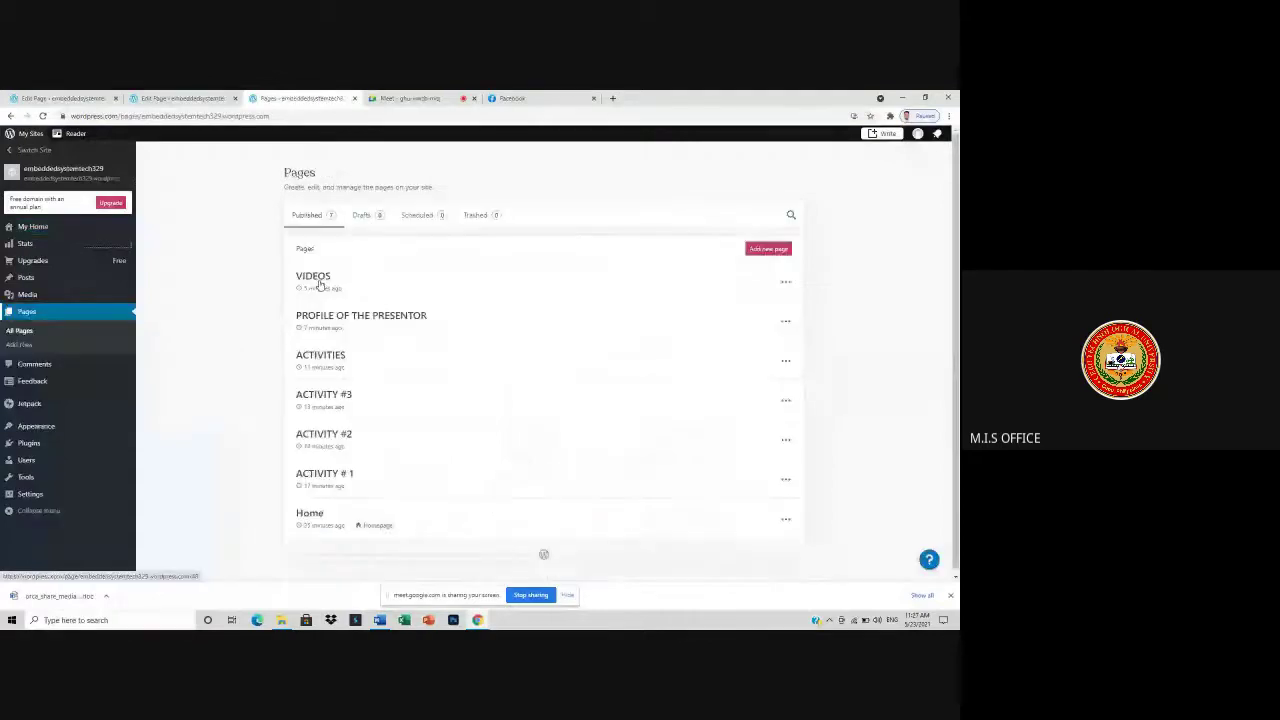
pyautogui.click(314, 277)
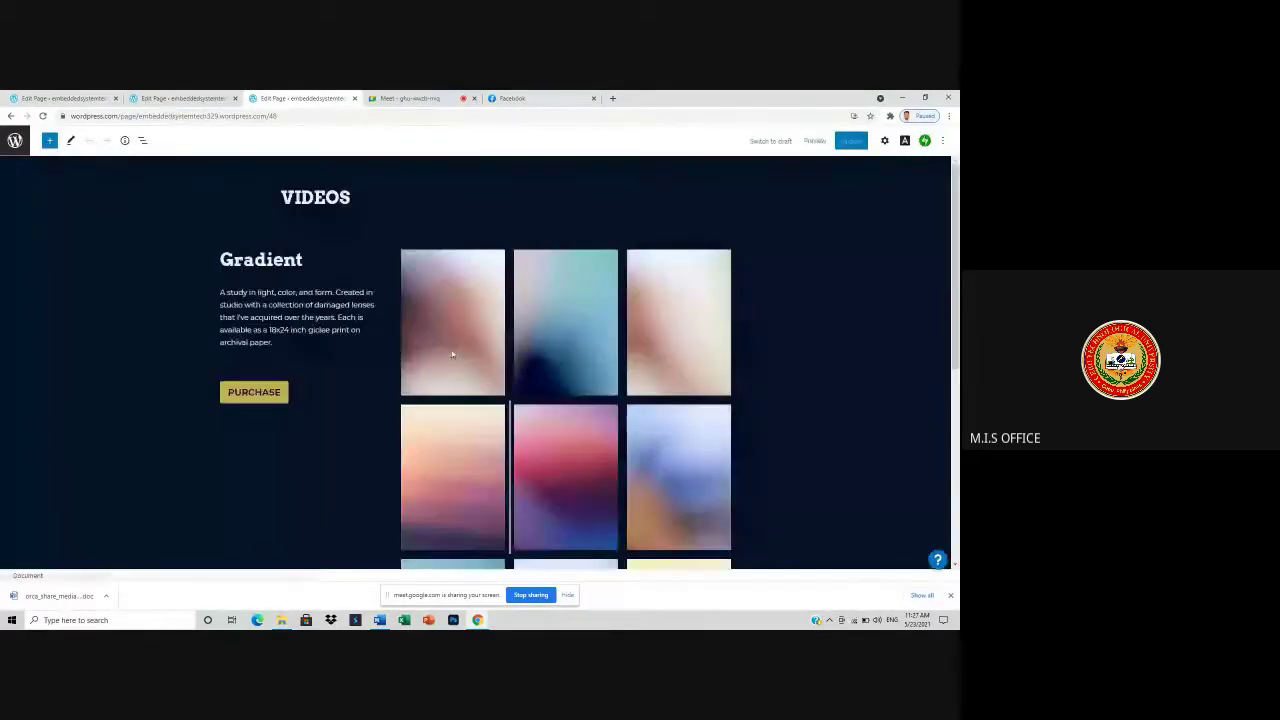
pyautogui.click(469, 338)
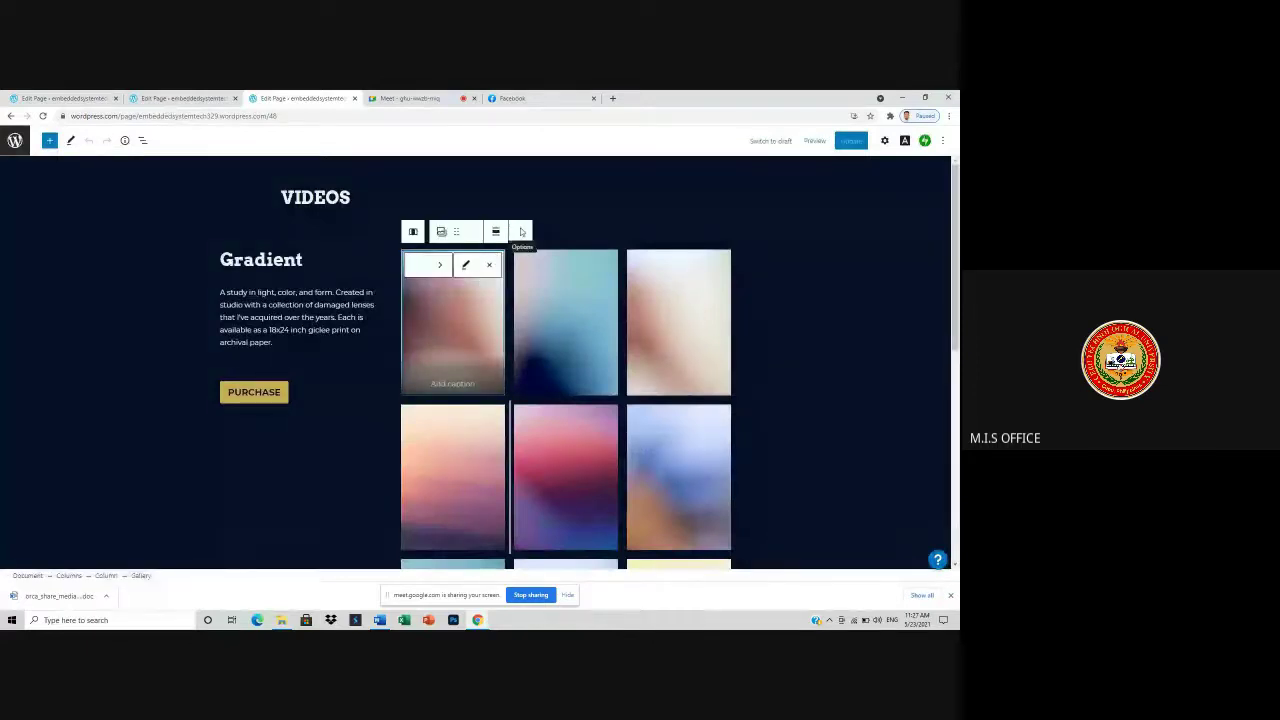
pyautogui.click(520, 231)
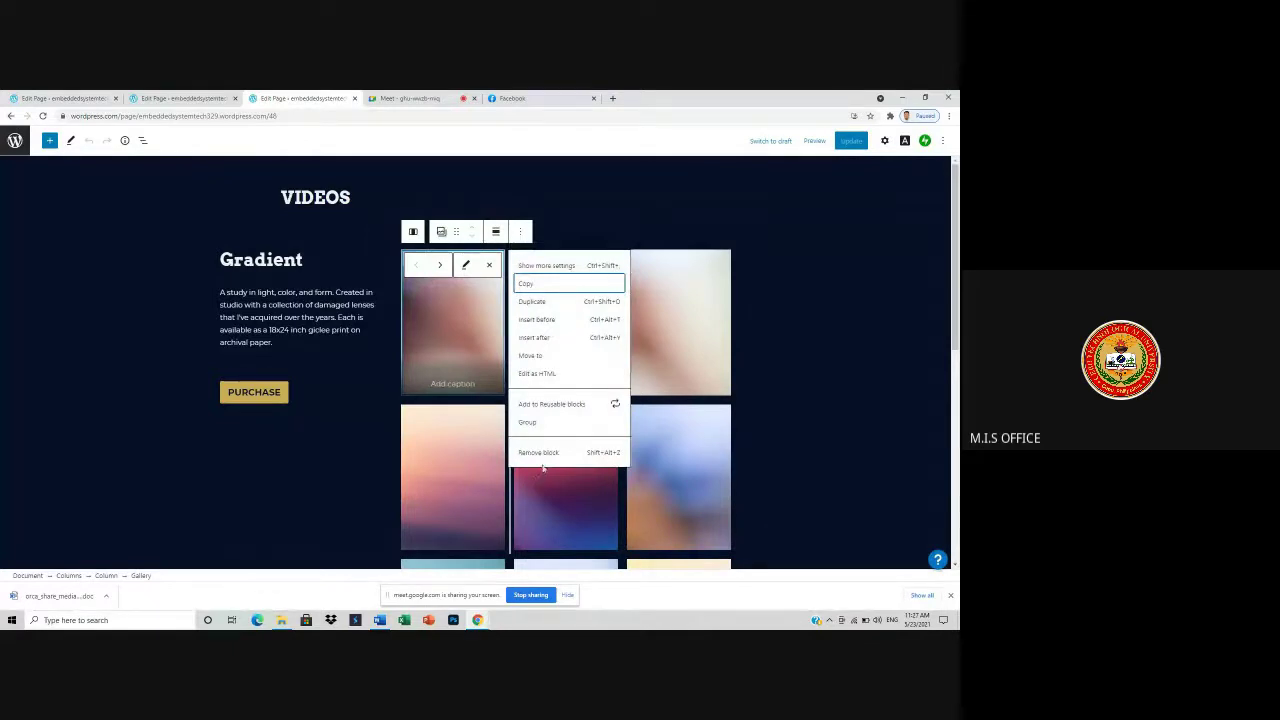
pyautogui.click(441, 231)
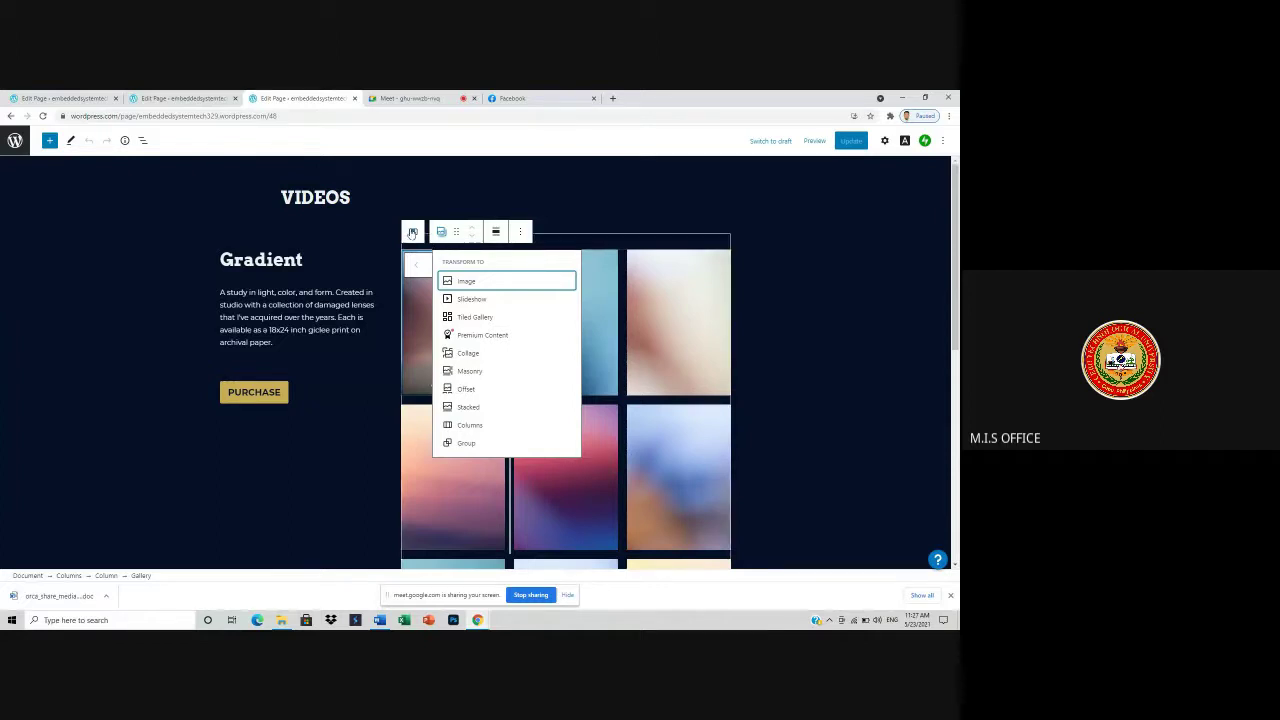
pyautogui.click(520, 232)
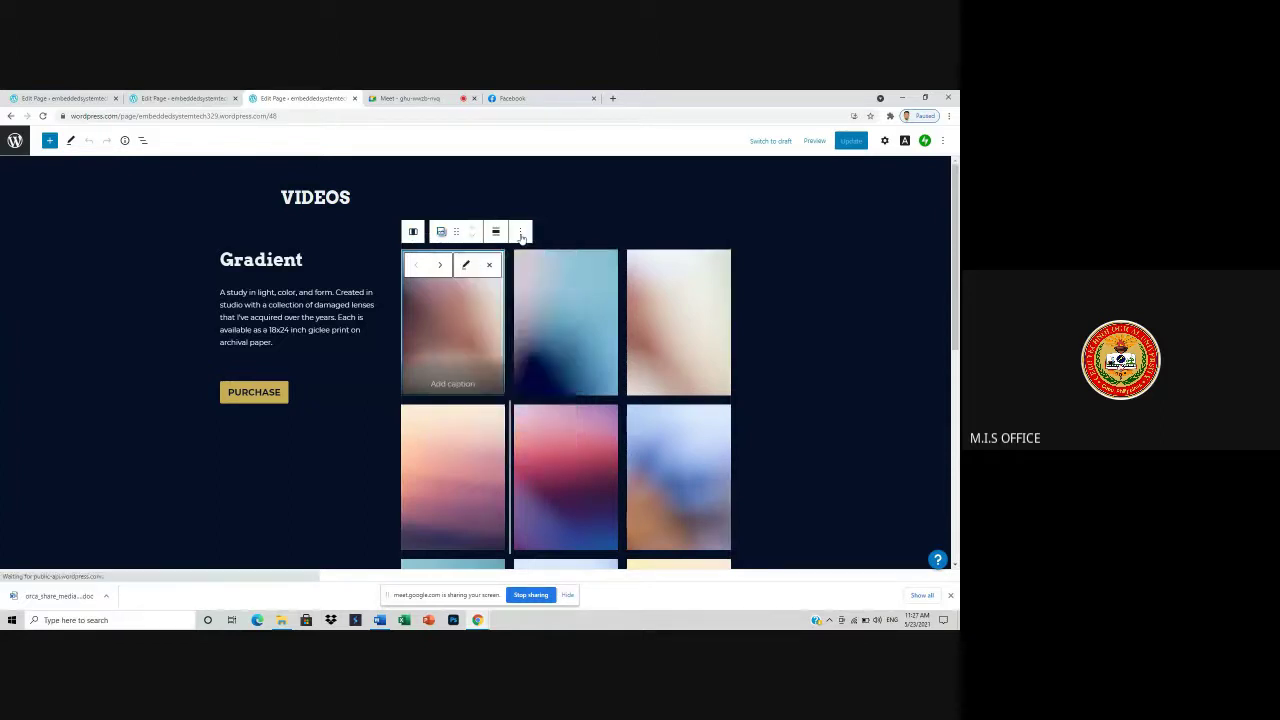
pyautogui.click(520, 232)
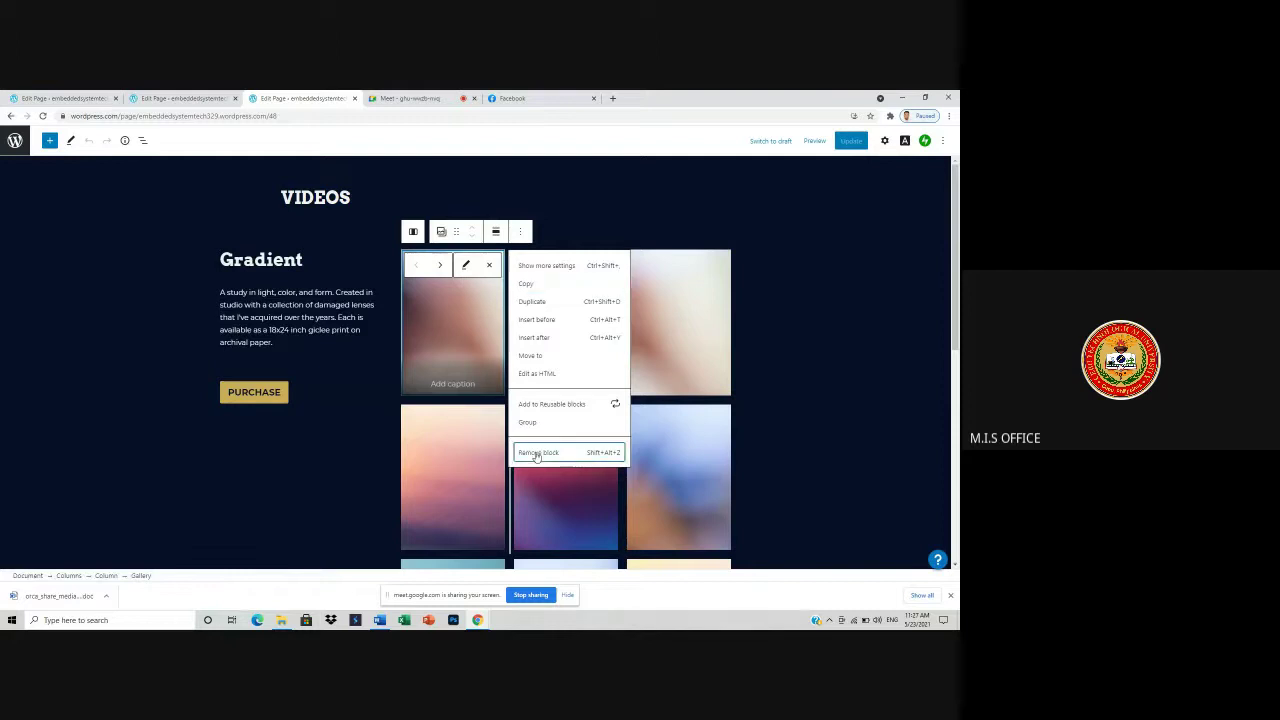
pyautogui.click(537, 452)
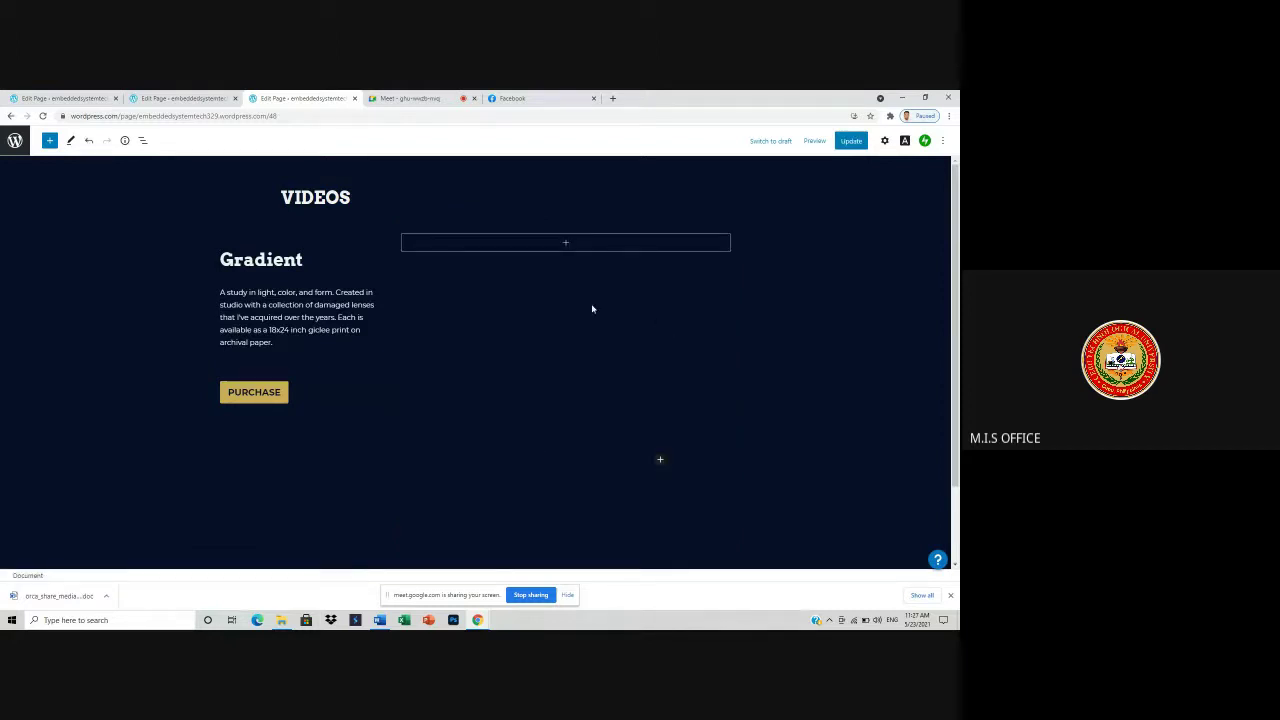
# - Open the full block library in the empty column and browse for the Embeds section
pyautogui.click(566, 244)
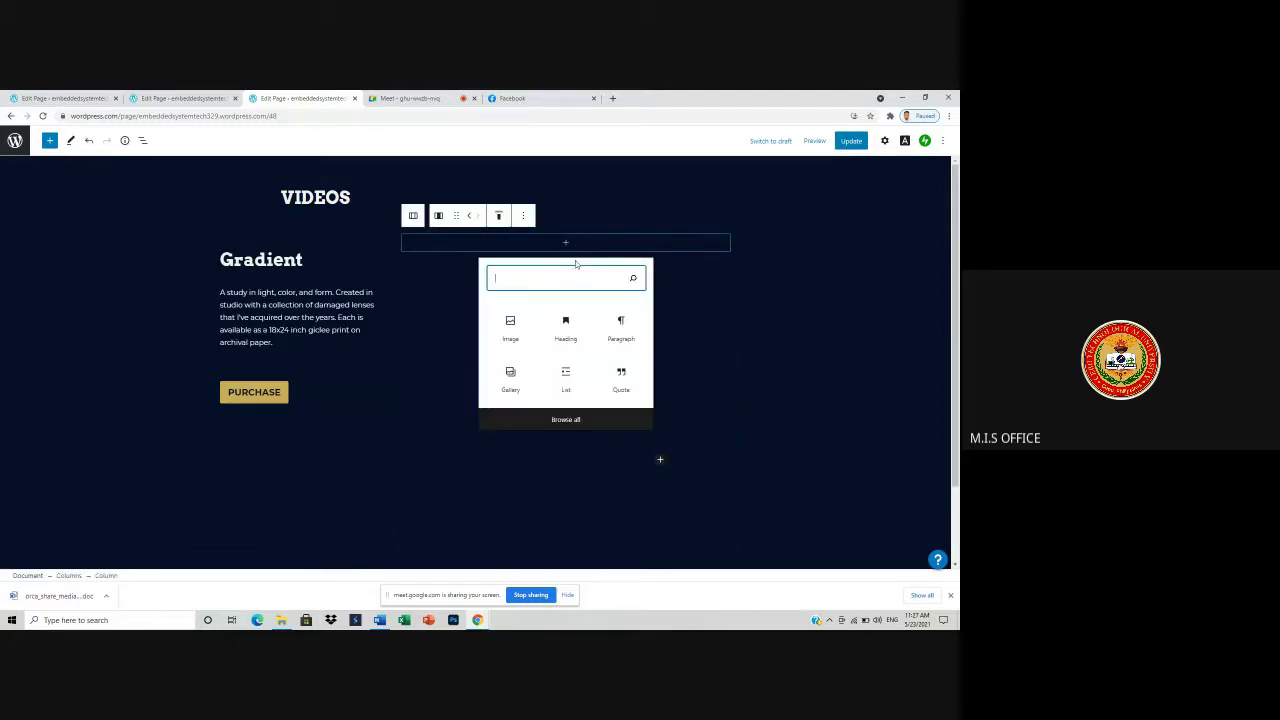
pyautogui.click(579, 416)
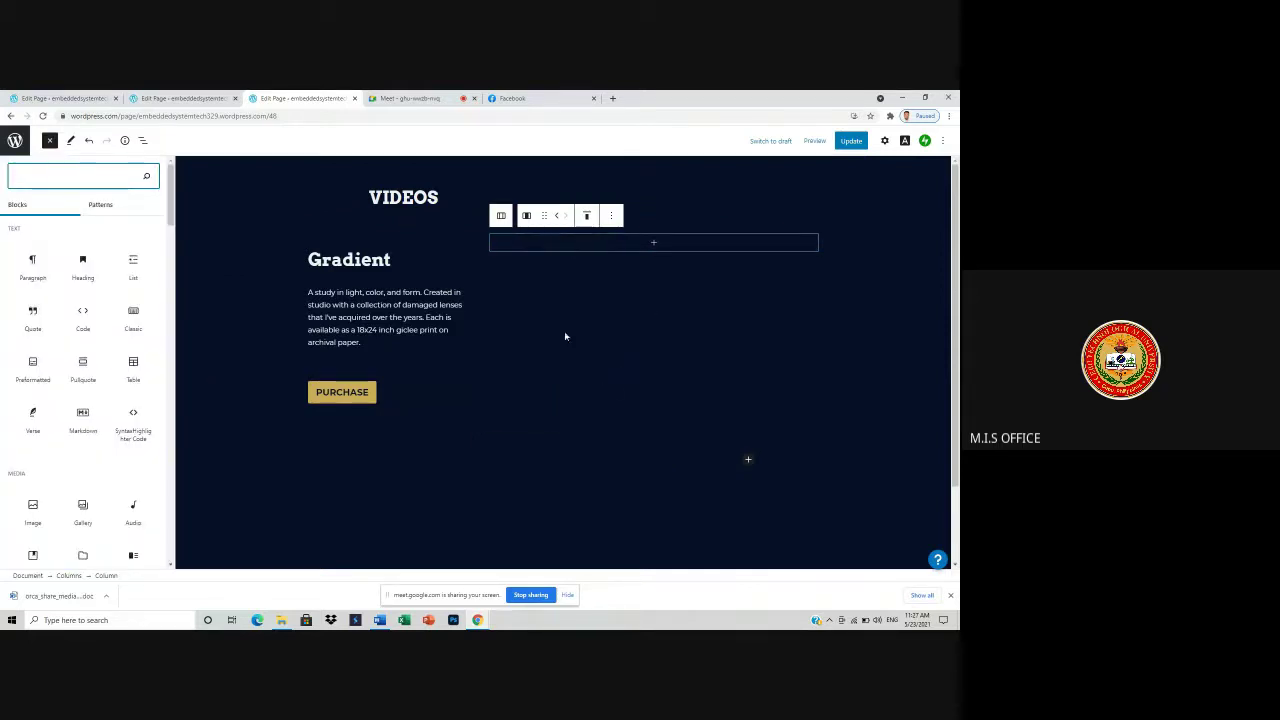
pyautogui.scroll(-3, 92, 405)
pyautogui.scroll(-1, 125, 497)
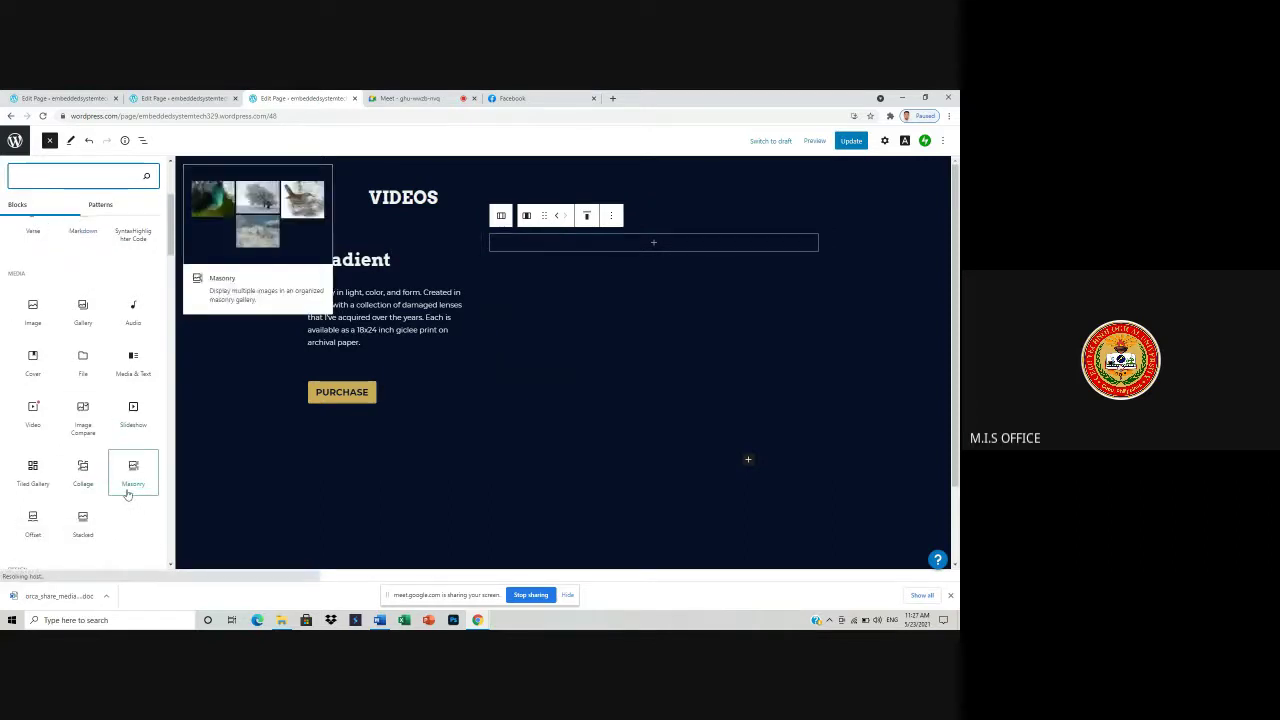
pyautogui.scroll(-5, 122, 472)
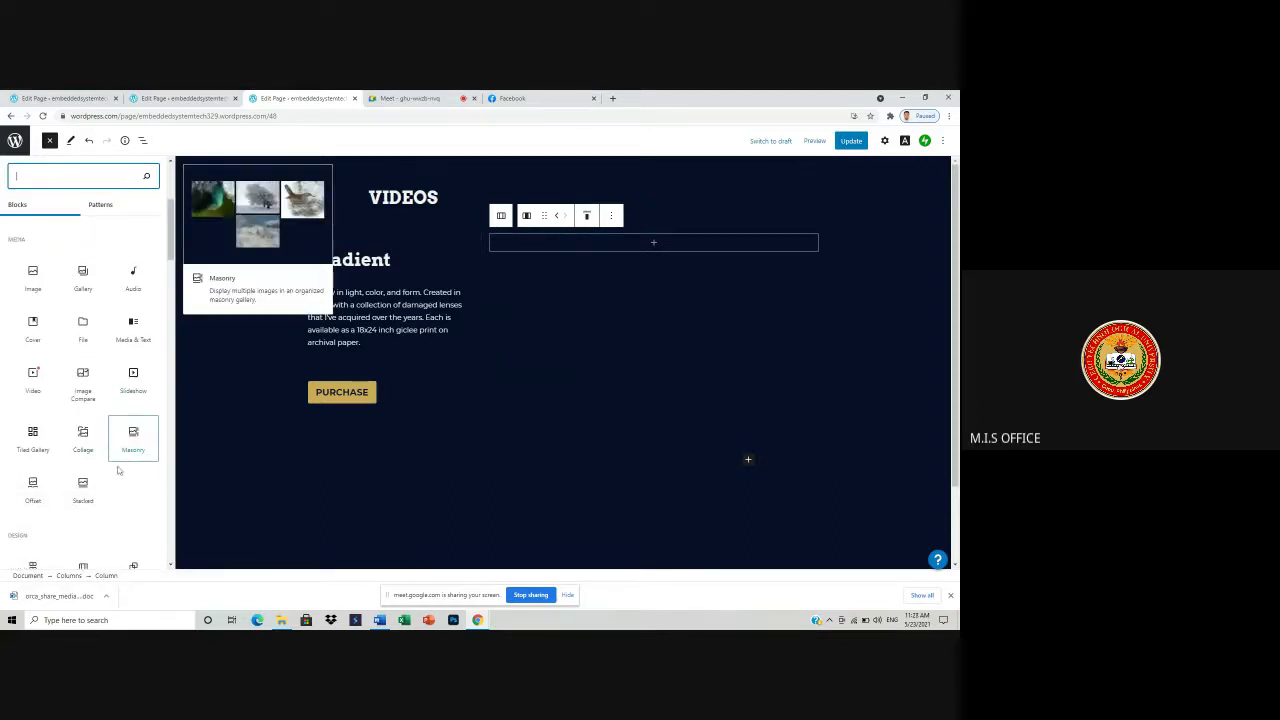
pyautogui.scroll(-5, 125, 486)
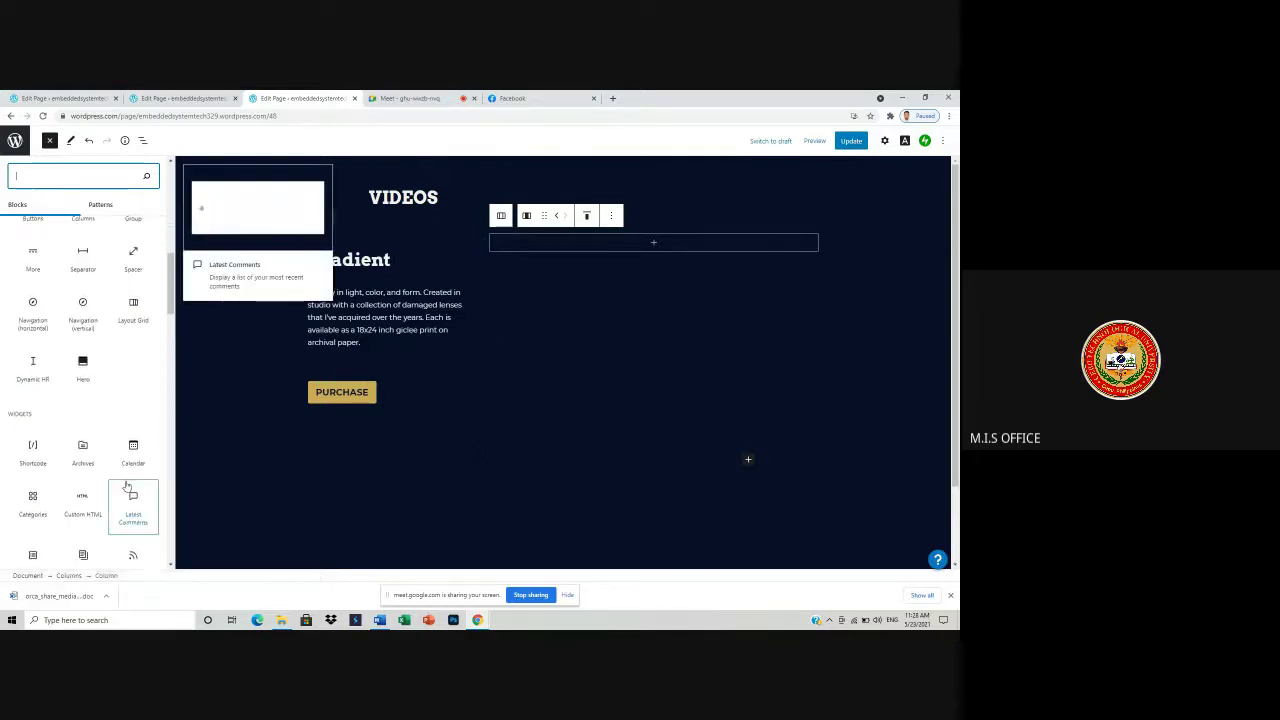
pyautogui.scroll(-3, 126, 487)
pyautogui.scroll(-4, 113, 487)
pyautogui.scroll(-3, 114, 485)
pyautogui.scroll(-2, 118, 482)
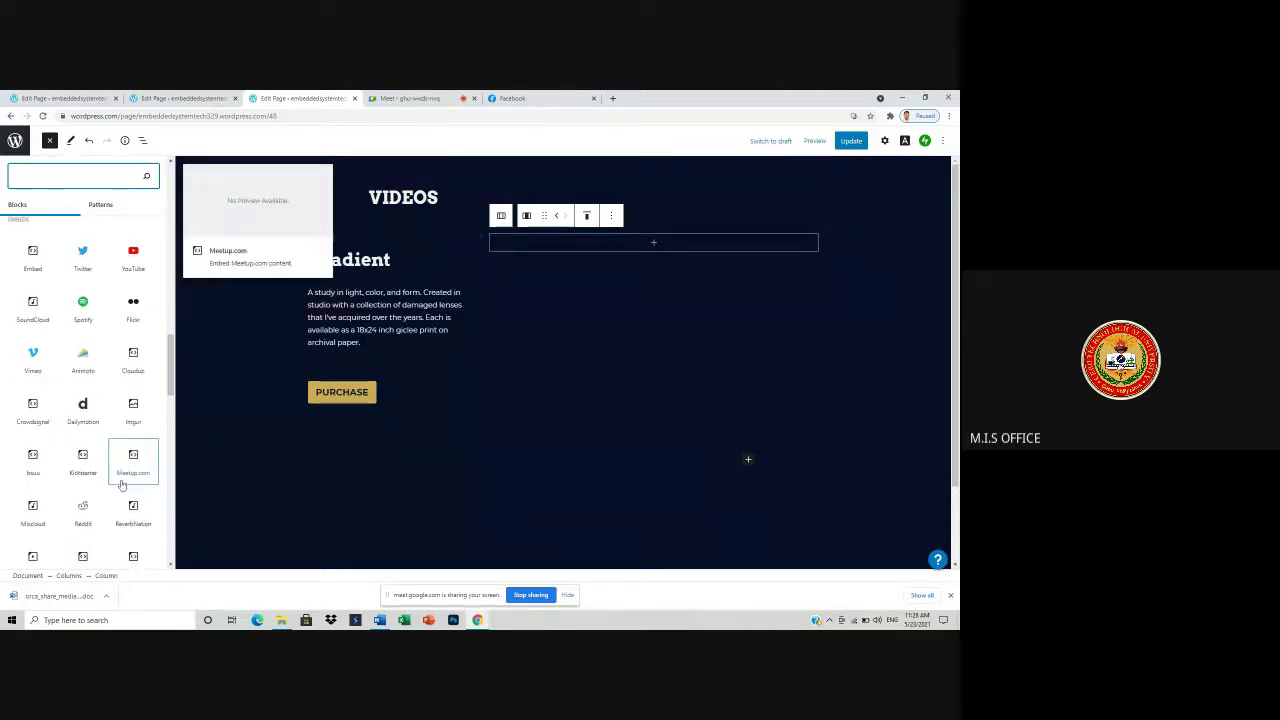
pyautogui.scroll(-10, 121, 485)
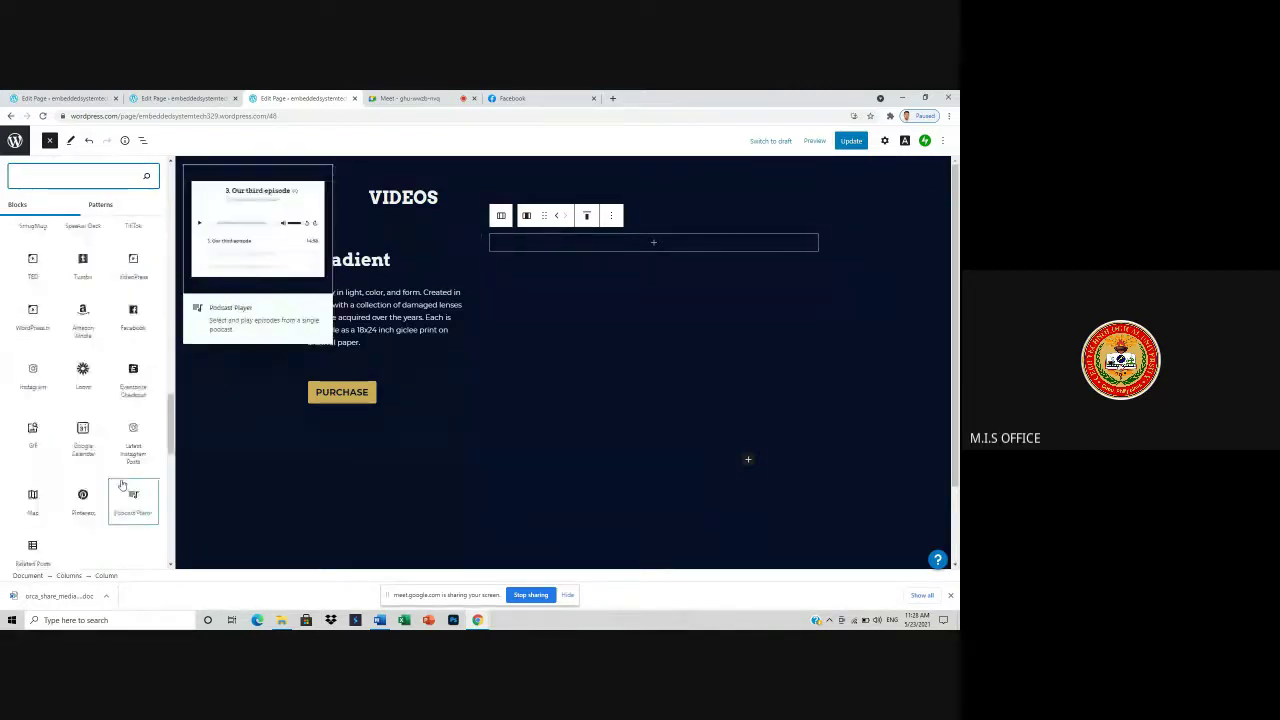
pyautogui.scroll(-4, 121, 485)
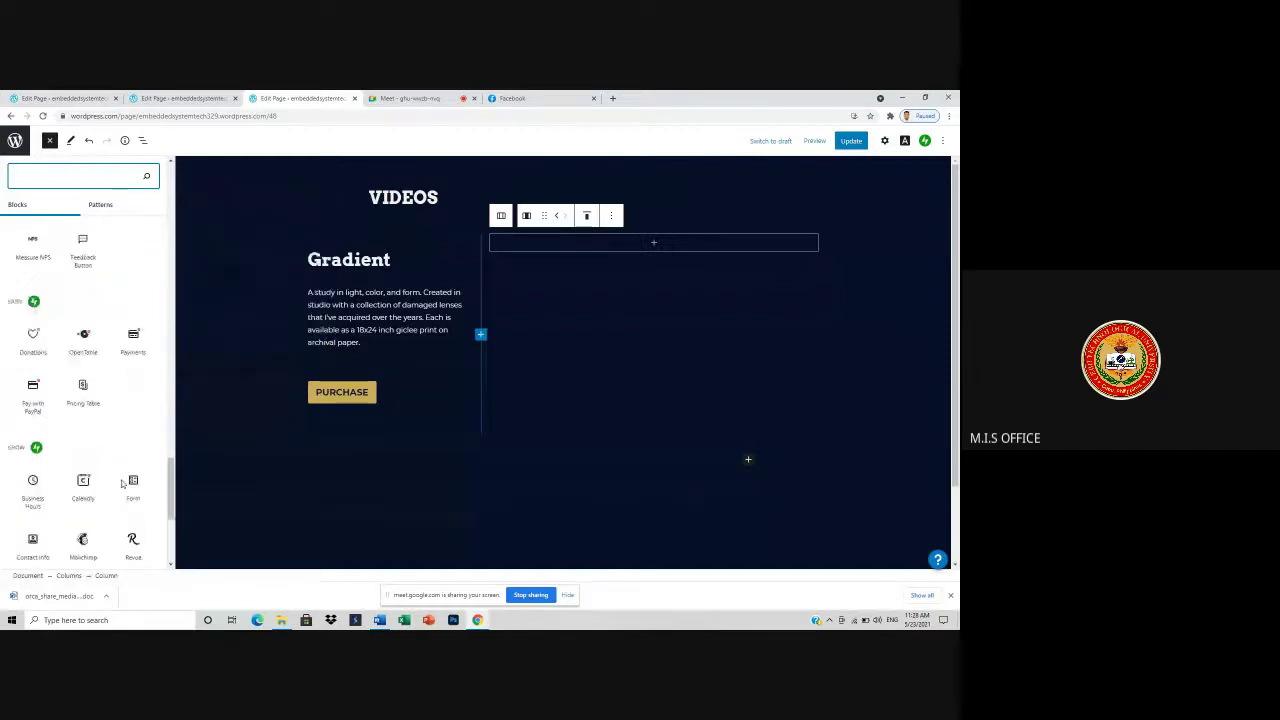
pyautogui.scroll(-1, 121, 485)
pyautogui.scroll(-4, 120, 478)
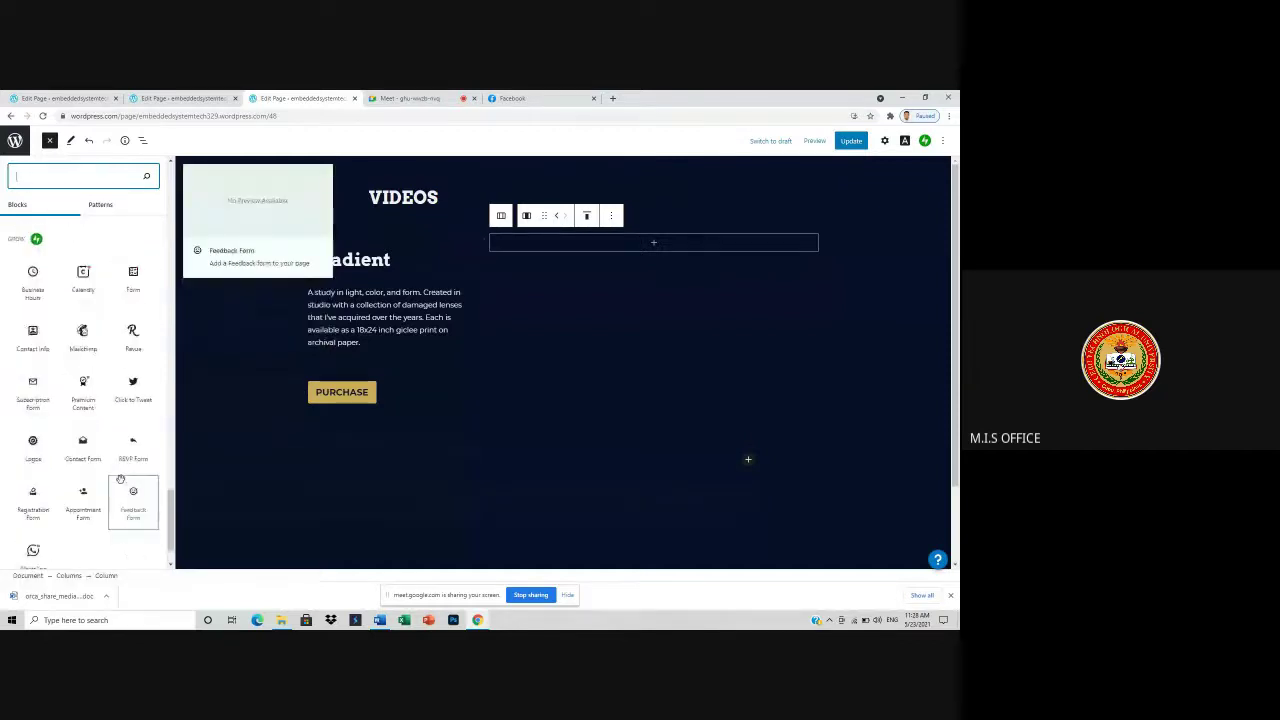
pyautogui.scroll(-2, 121, 482)
pyautogui.scroll(-10, 121, 483)
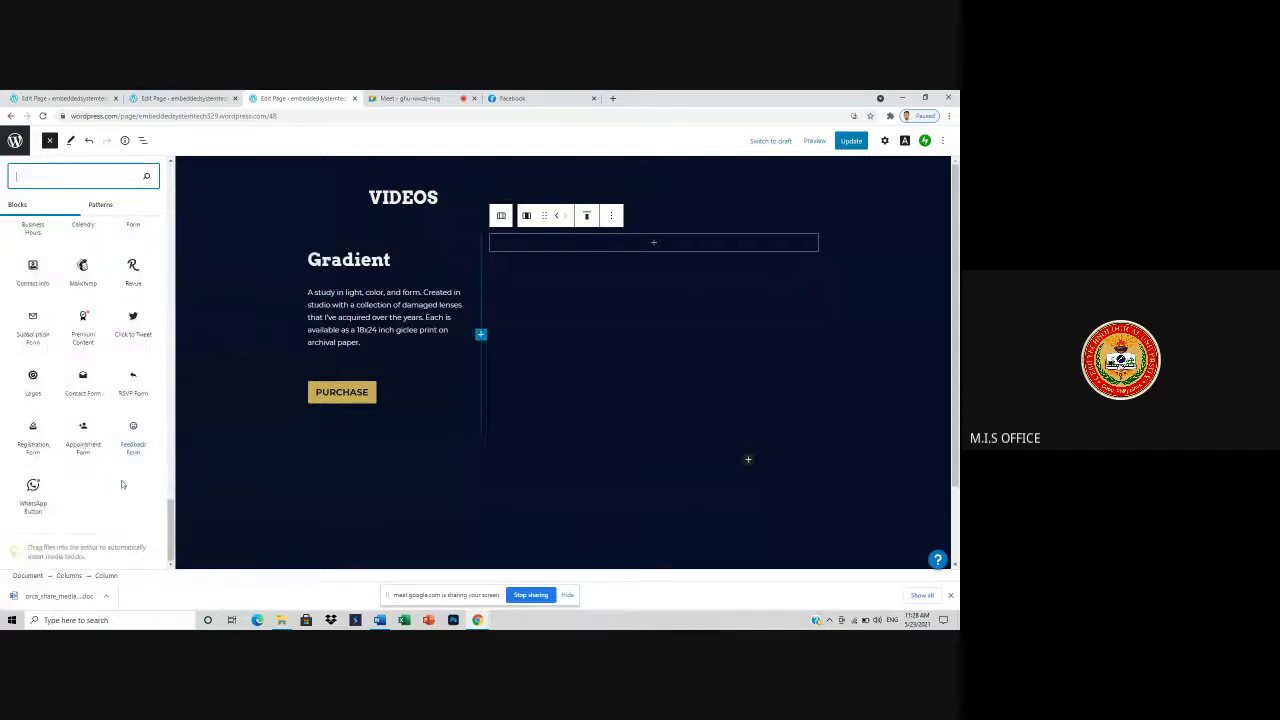
pyautogui.scroll(4, 120, 485)
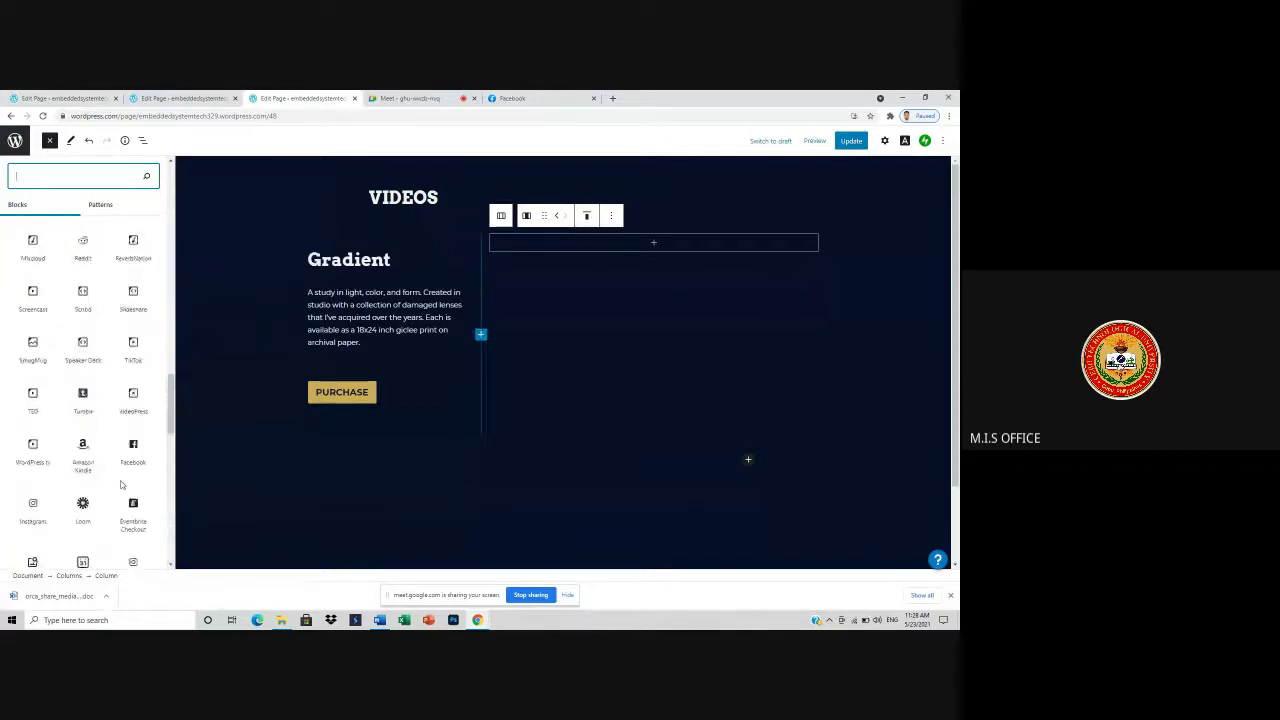
pyautogui.scroll(3, 120, 480)
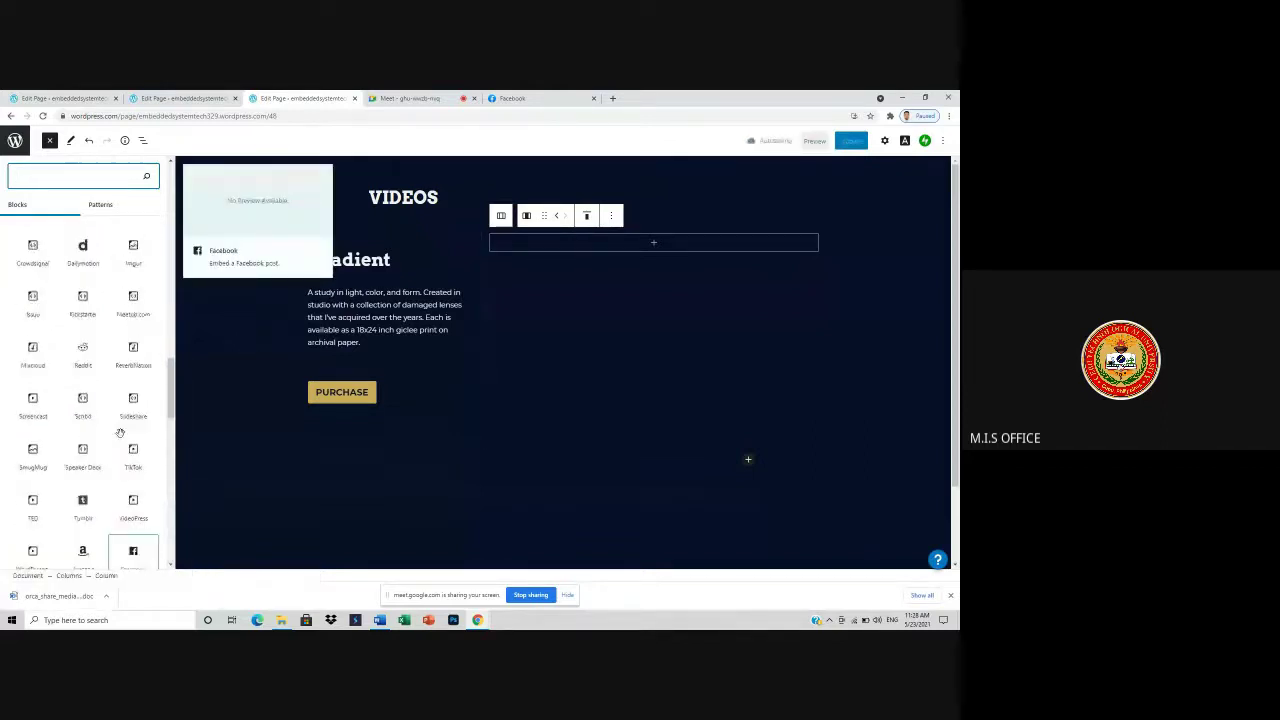
pyautogui.scroll(3, 120, 433)
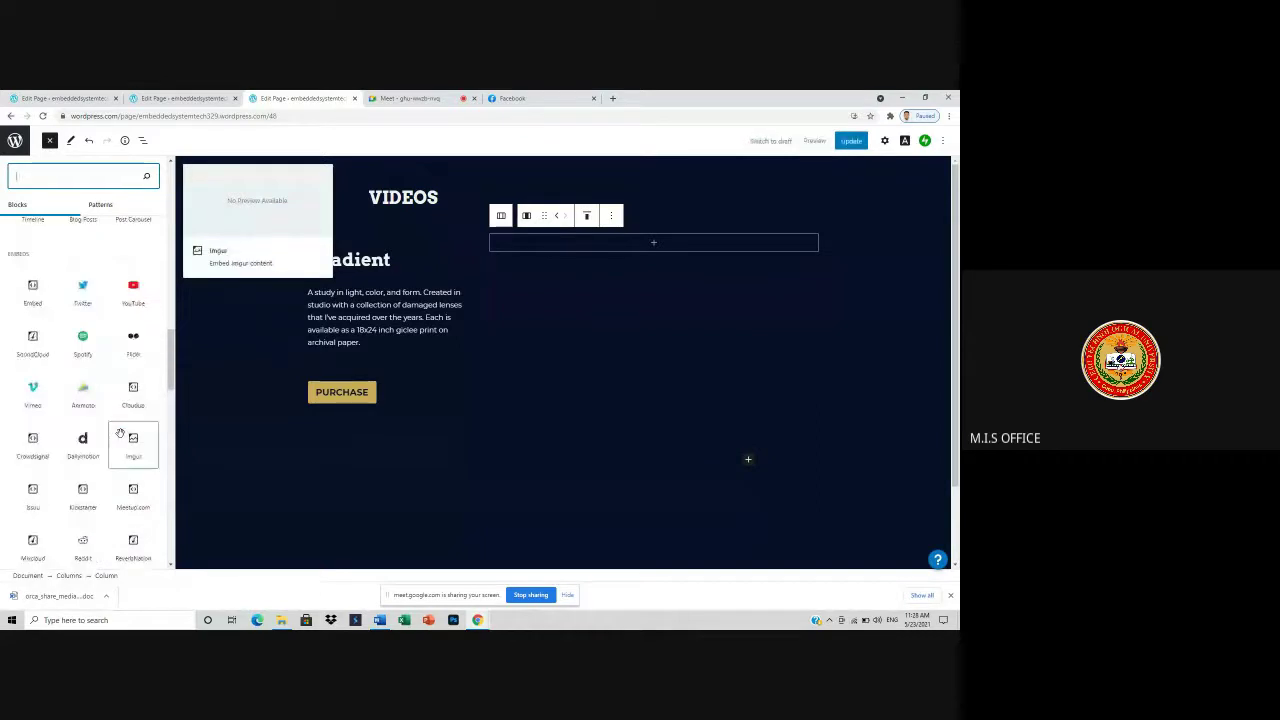
pyautogui.scroll(2, 120, 433)
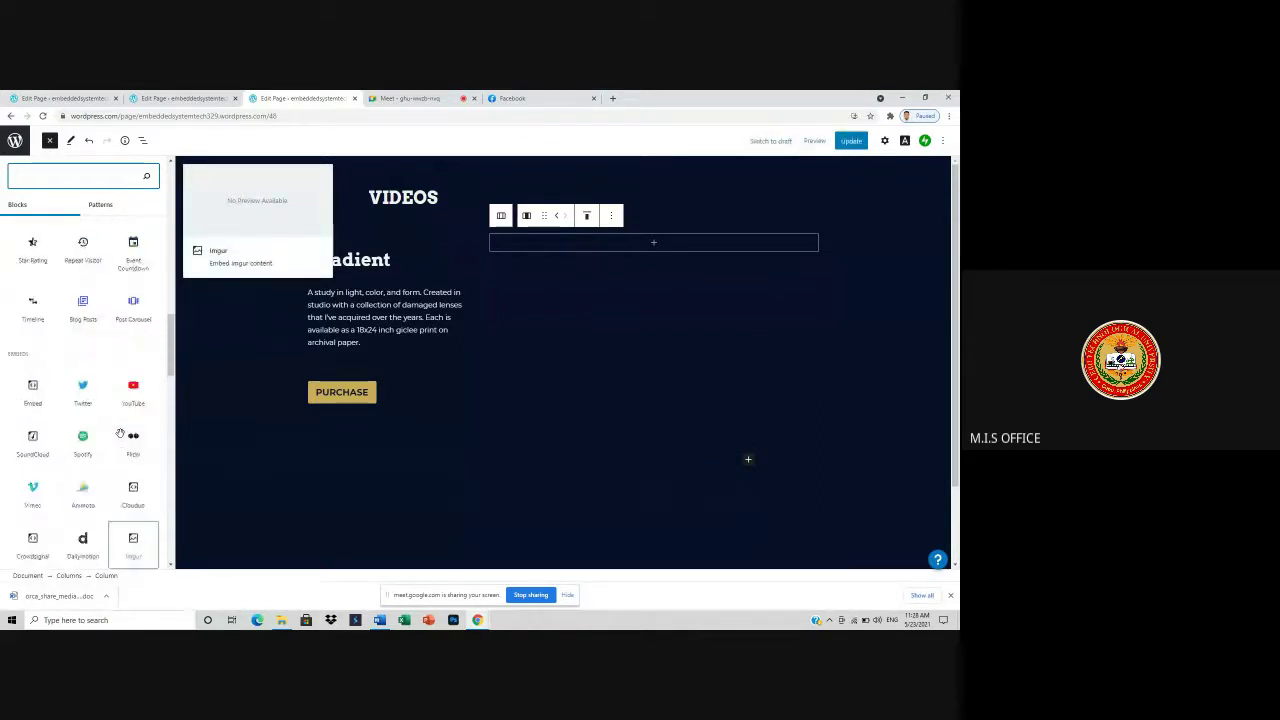
pyautogui.scroll(3, 145, 386)
pyautogui.scroll(2, 138, 366)
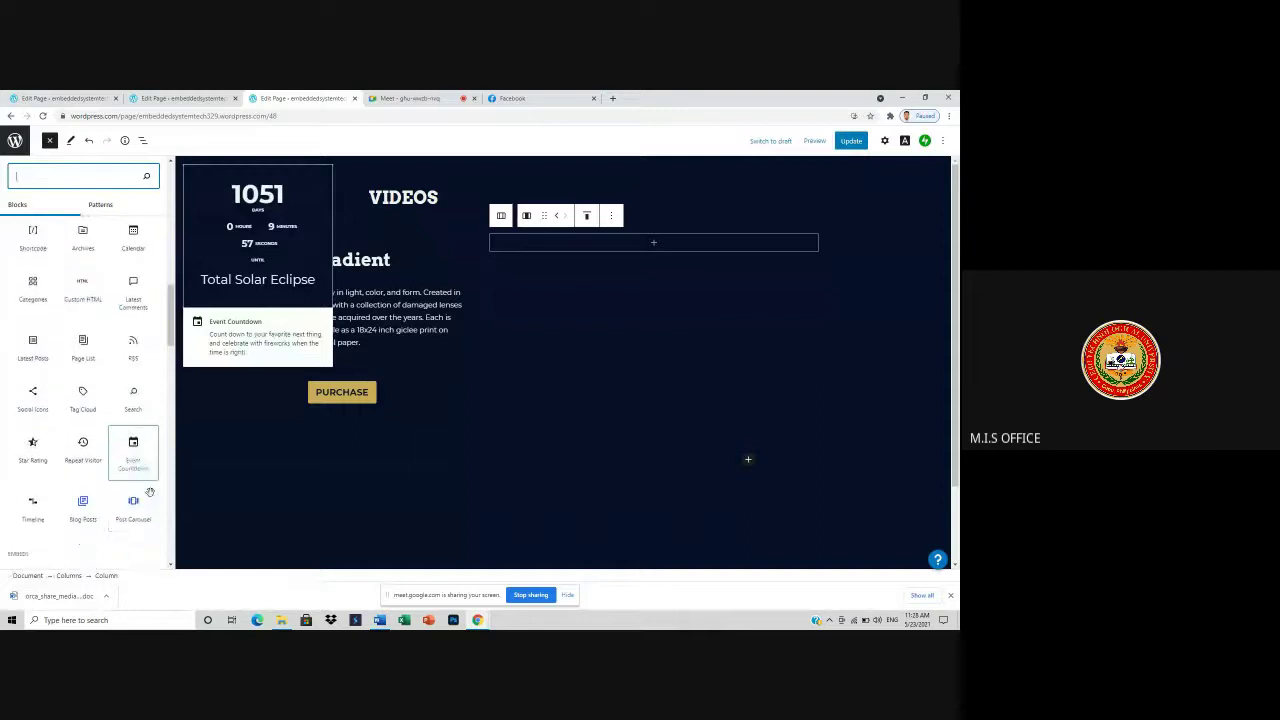
pyautogui.scroll(-2, 152, 510)
pyautogui.scroll(-4, 150, 524)
pyautogui.scroll(-2, 150, 525)
pyautogui.scroll(-2, 150, 525)
pyautogui.scroll(-2, 150, 525)
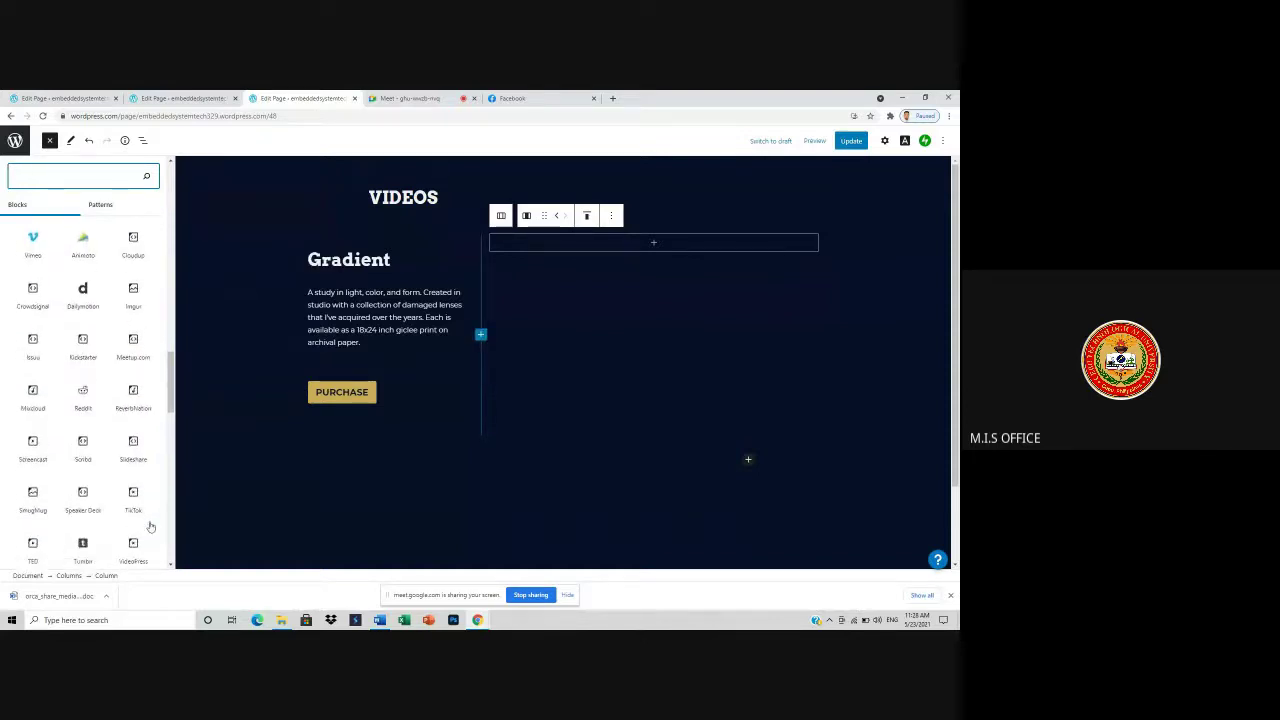
pyautogui.scroll(-1, 150, 527)
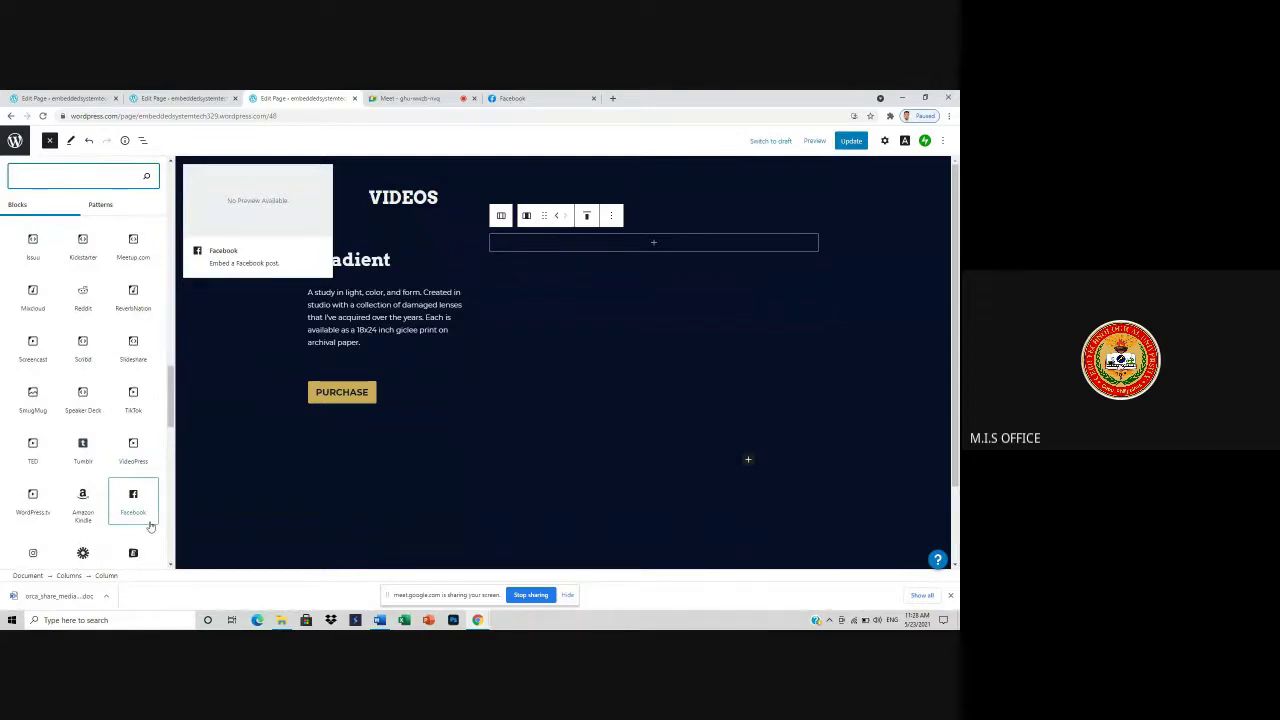
pyautogui.scroll(-1, 150, 527)
pyautogui.scroll(-1, 150, 525)
pyautogui.scroll(-1, 150, 521)
pyautogui.scroll(-4, 151, 521)
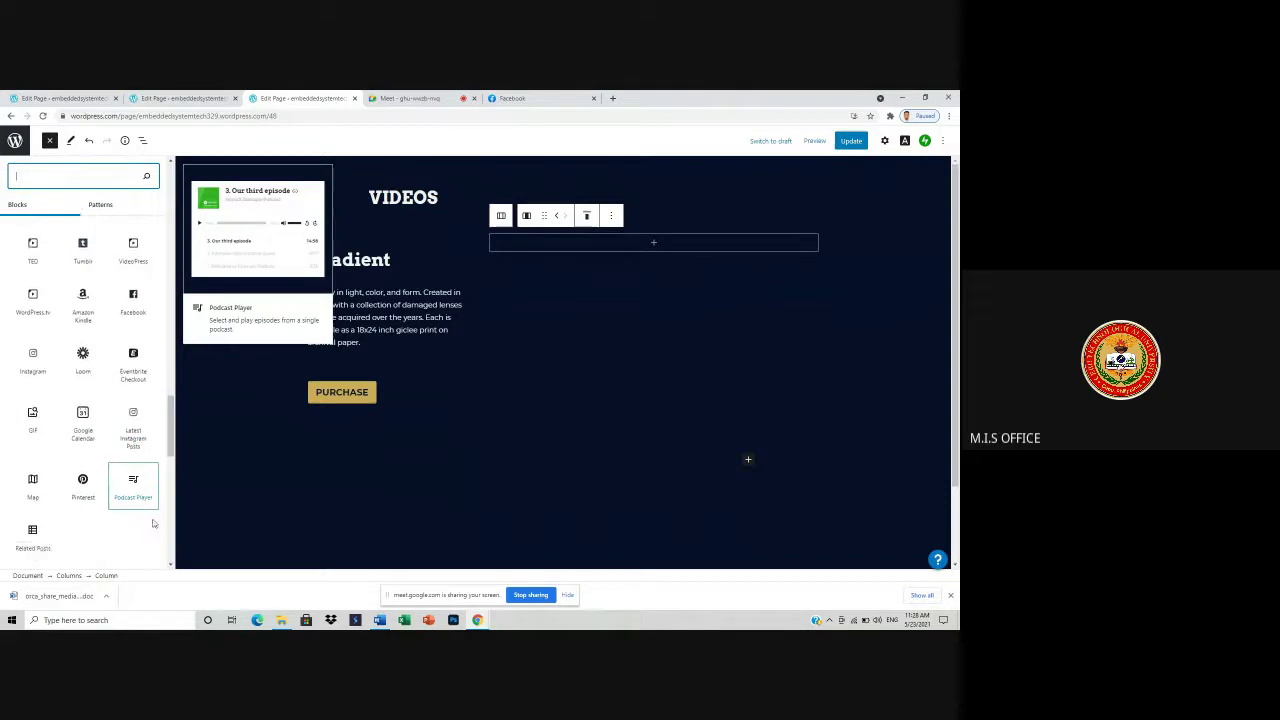
pyautogui.scroll(-2, 153, 522)
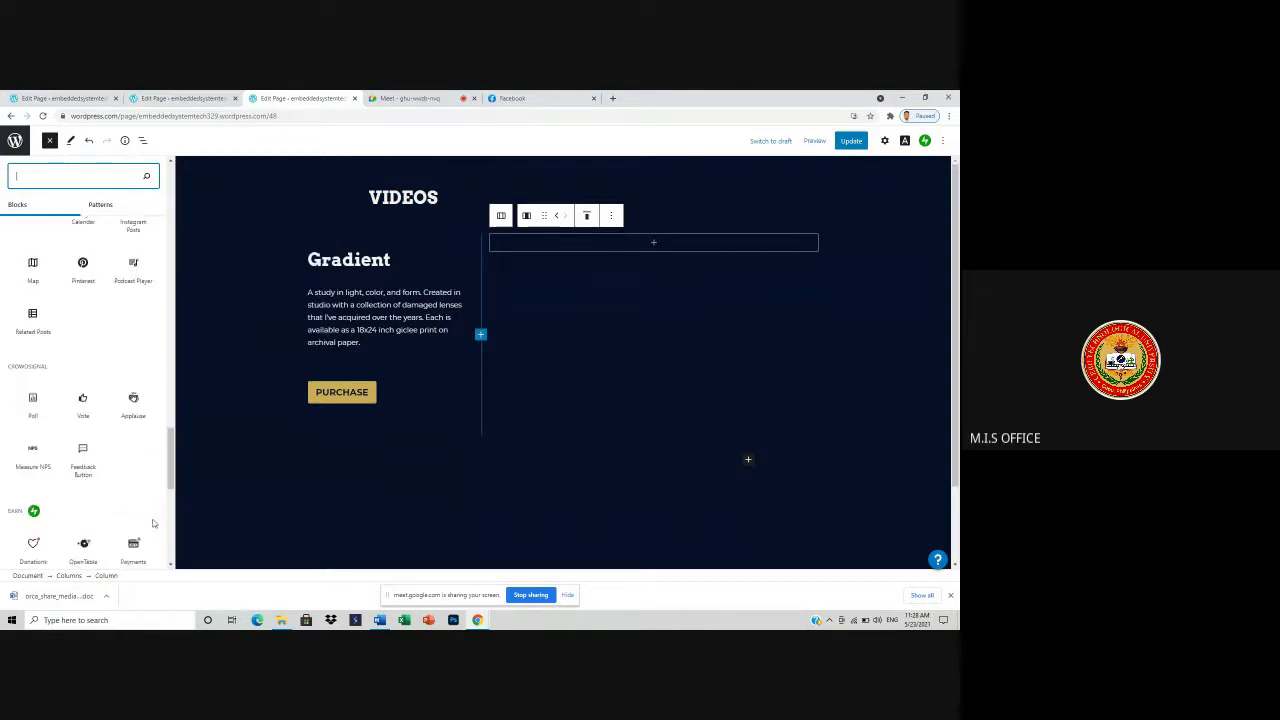
pyautogui.scroll(-4, 151, 517)
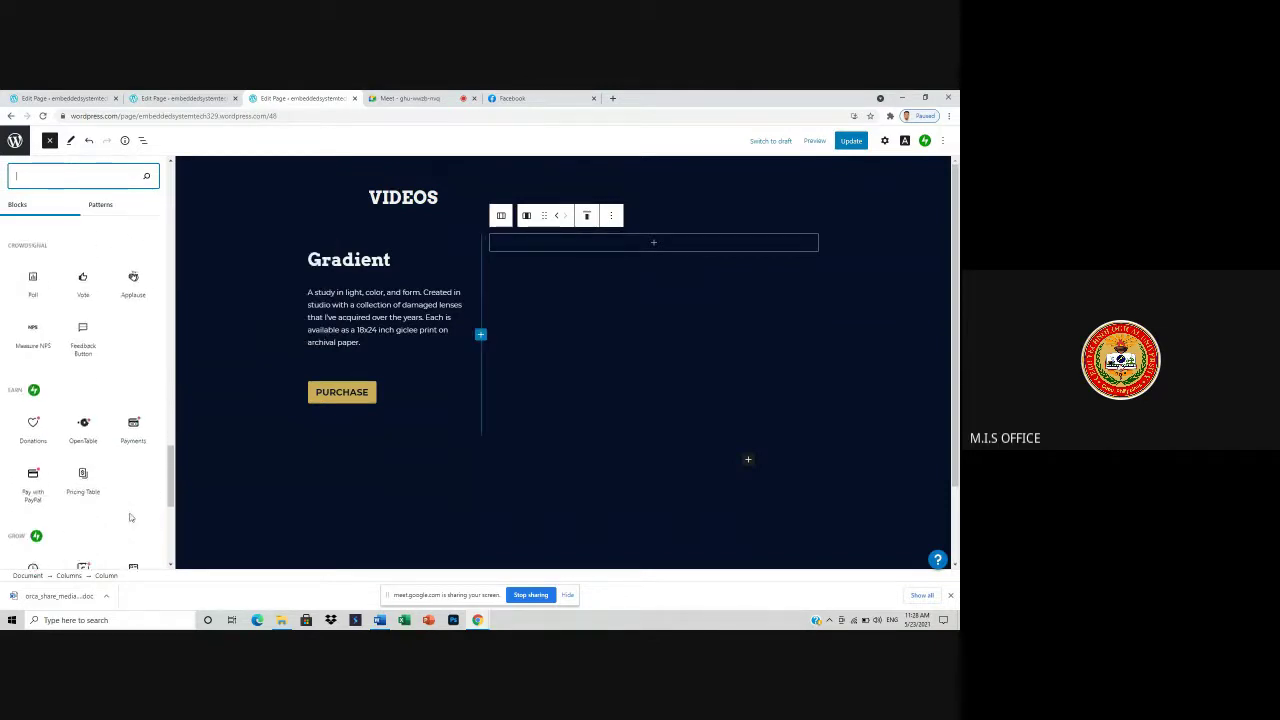
pyautogui.scroll(-2, 134, 510)
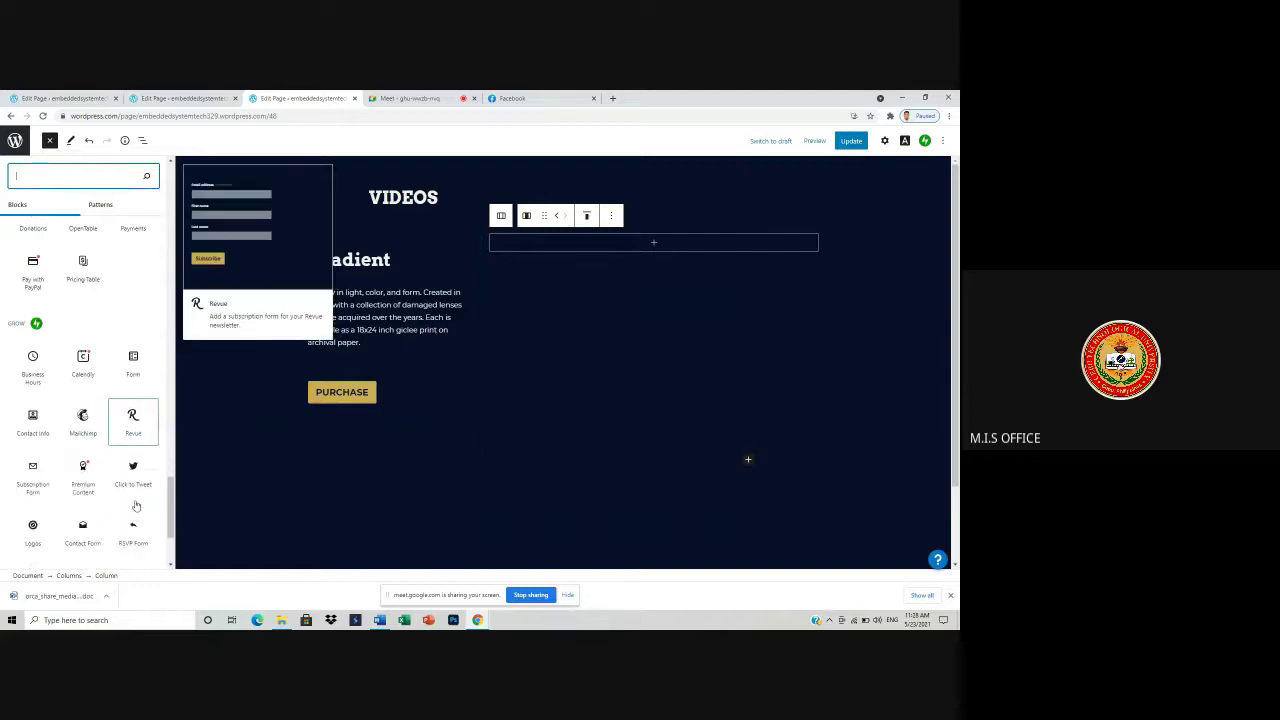
pyautogui.scroll(-3, 136, 503)
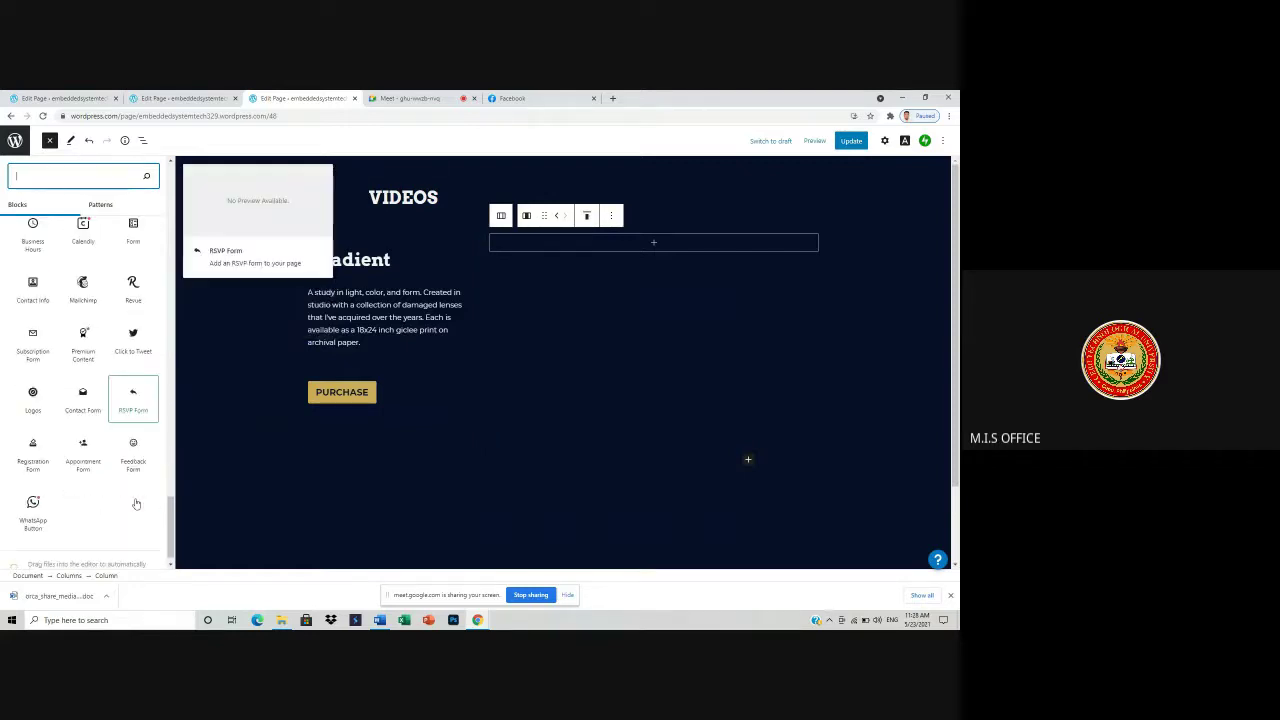
pyautogui.scroll(6, 135, 502)
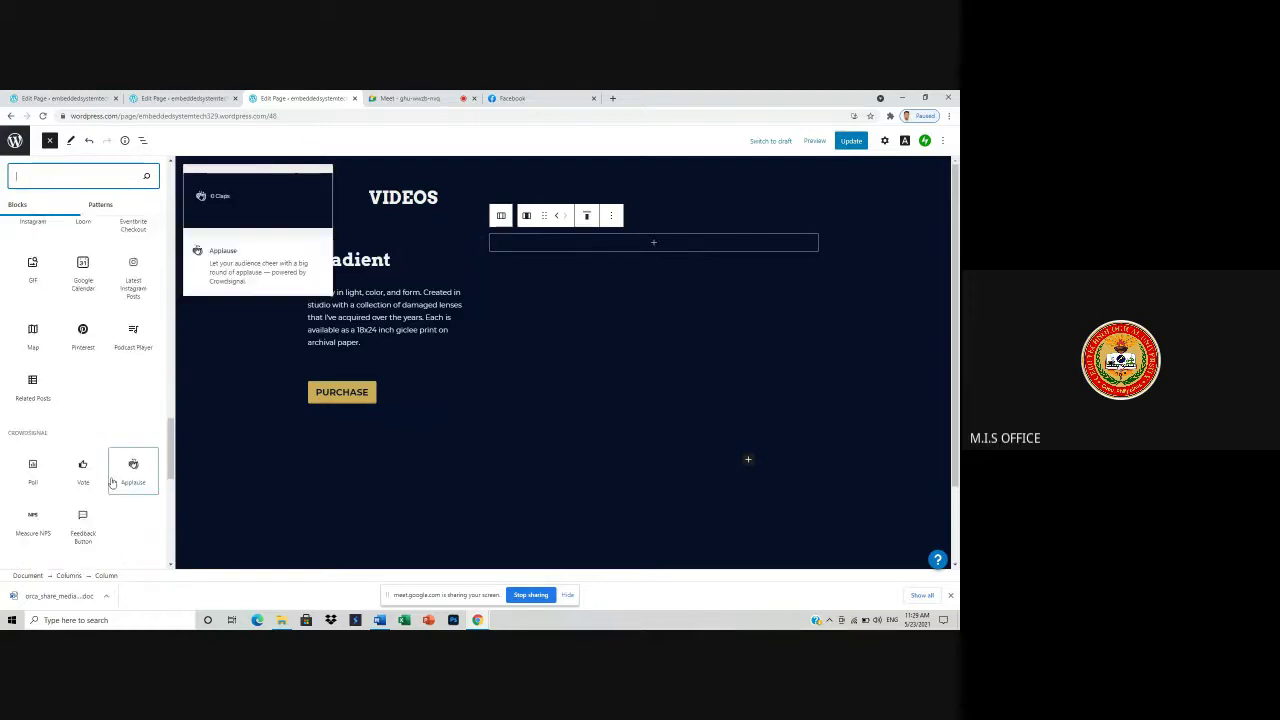
pyautogui.scroll(8, 120, 472)
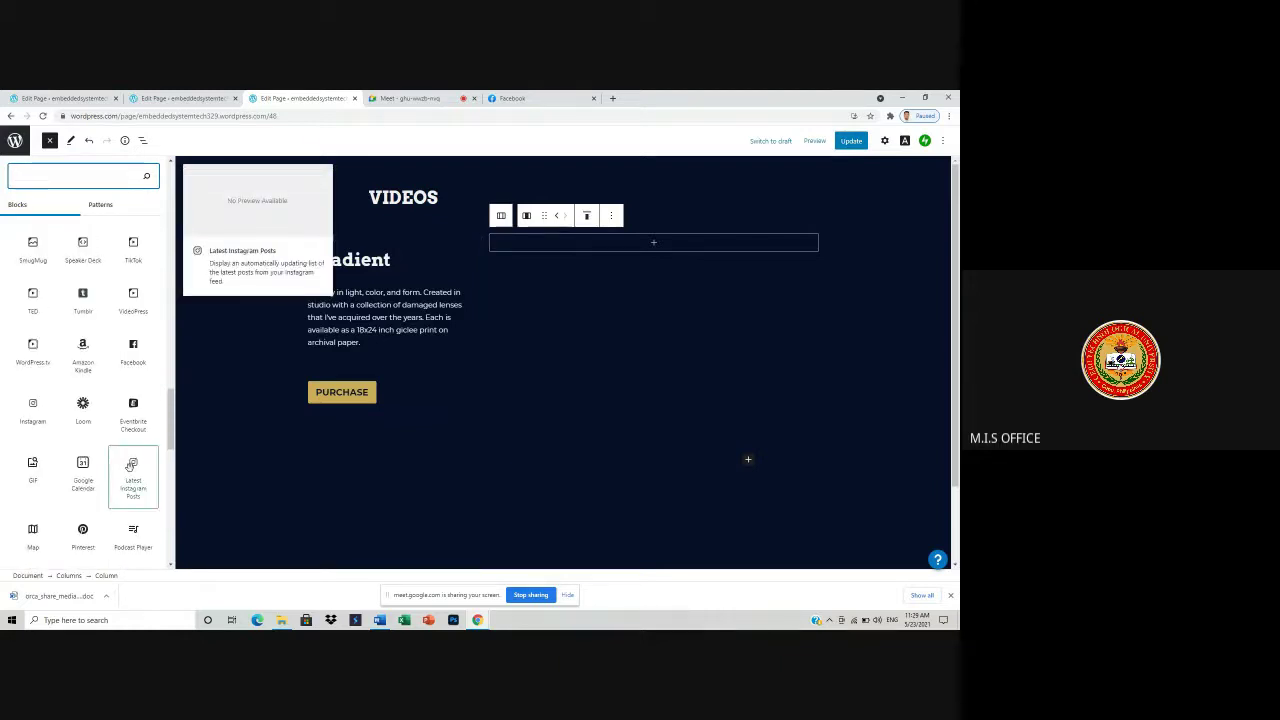
pyautogui.scroll(3, 130, 466)
pyautogui.scroll(3, 131, 473)
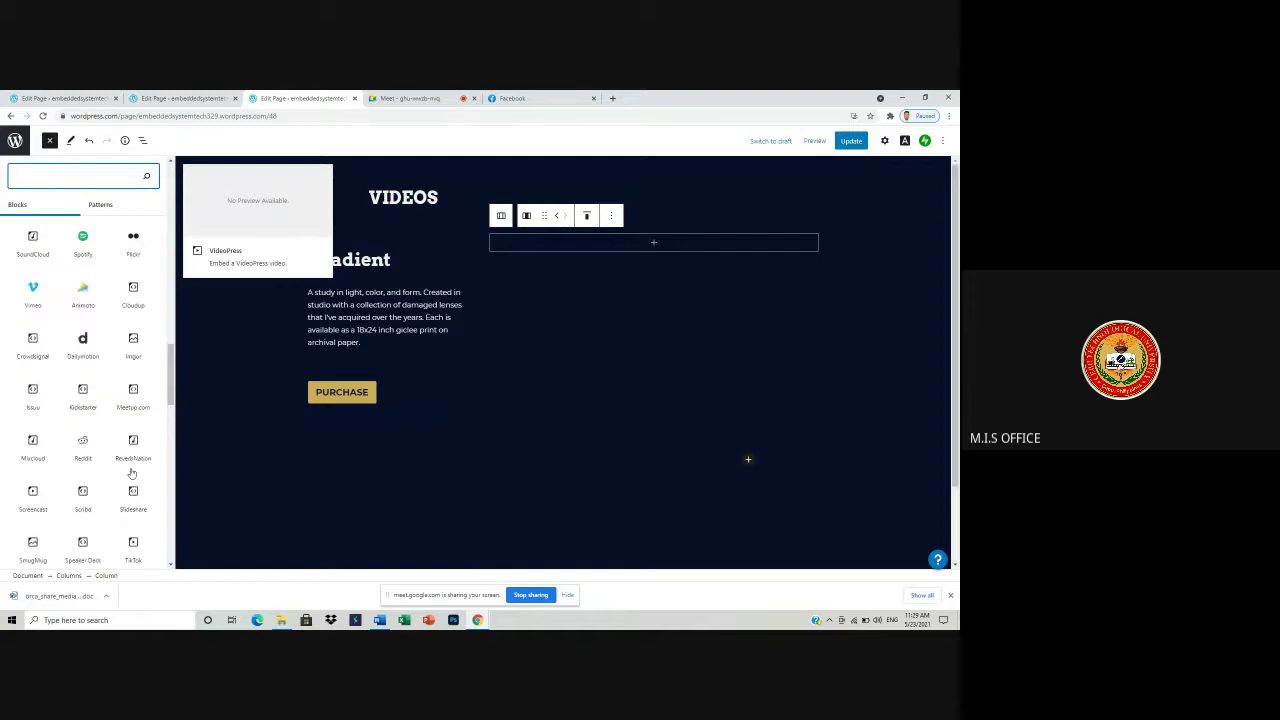
pyautogui.scroll(6, 131, 473)
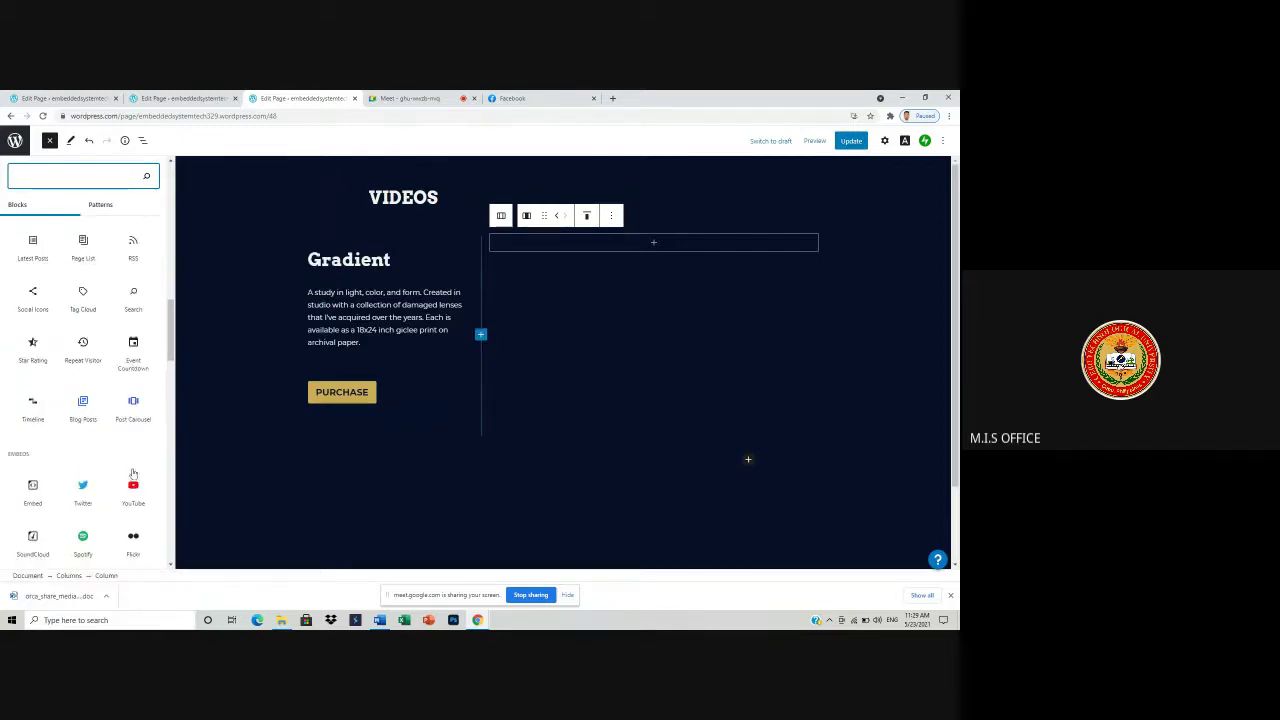
pyautogui.scroll(1, 133, 460)
pyautogui.moveTo(135, 418)
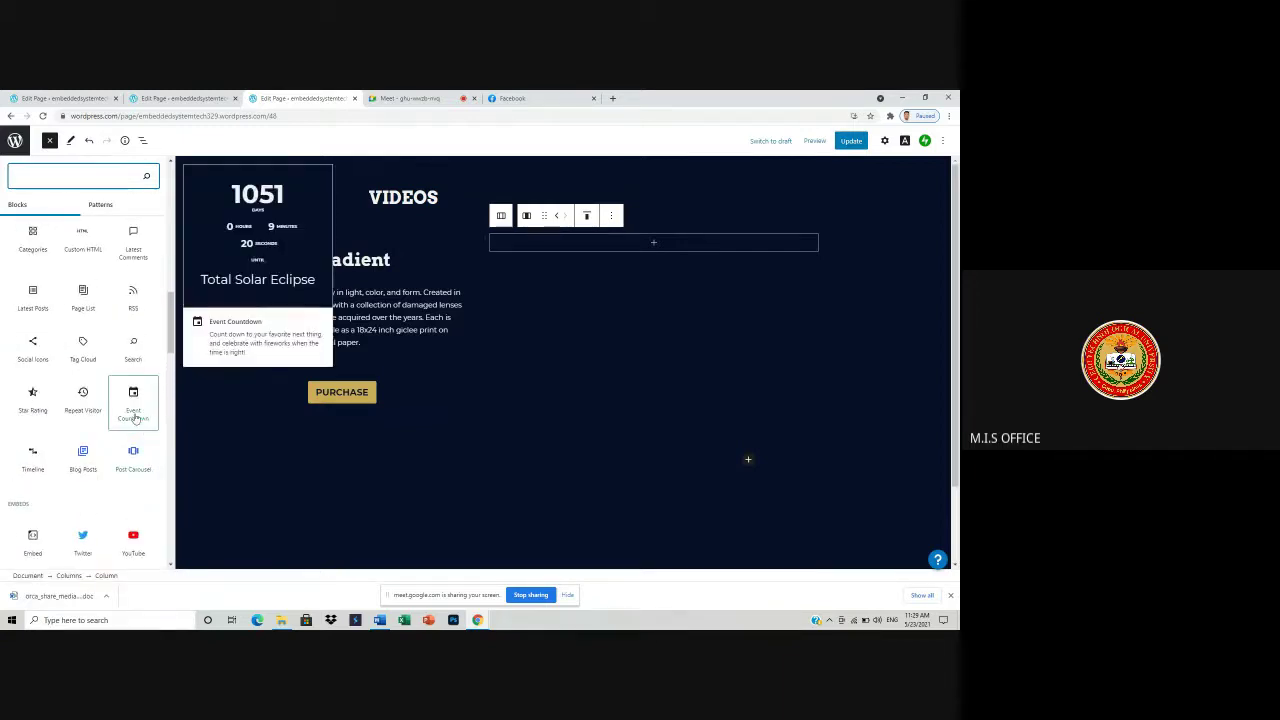
pyautogui.scroll(3, 133, 415)
pyautogui.moveTo(67, 402)
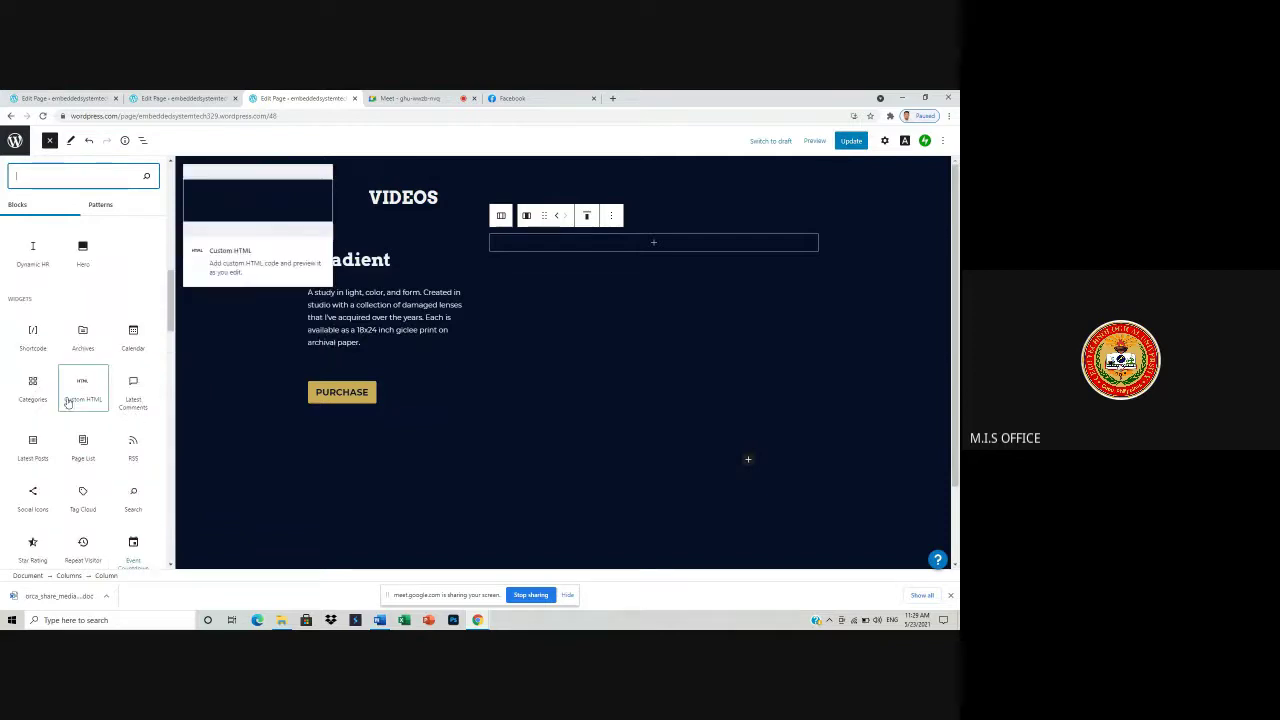
pyautogui.scroll(3, 95, 406)
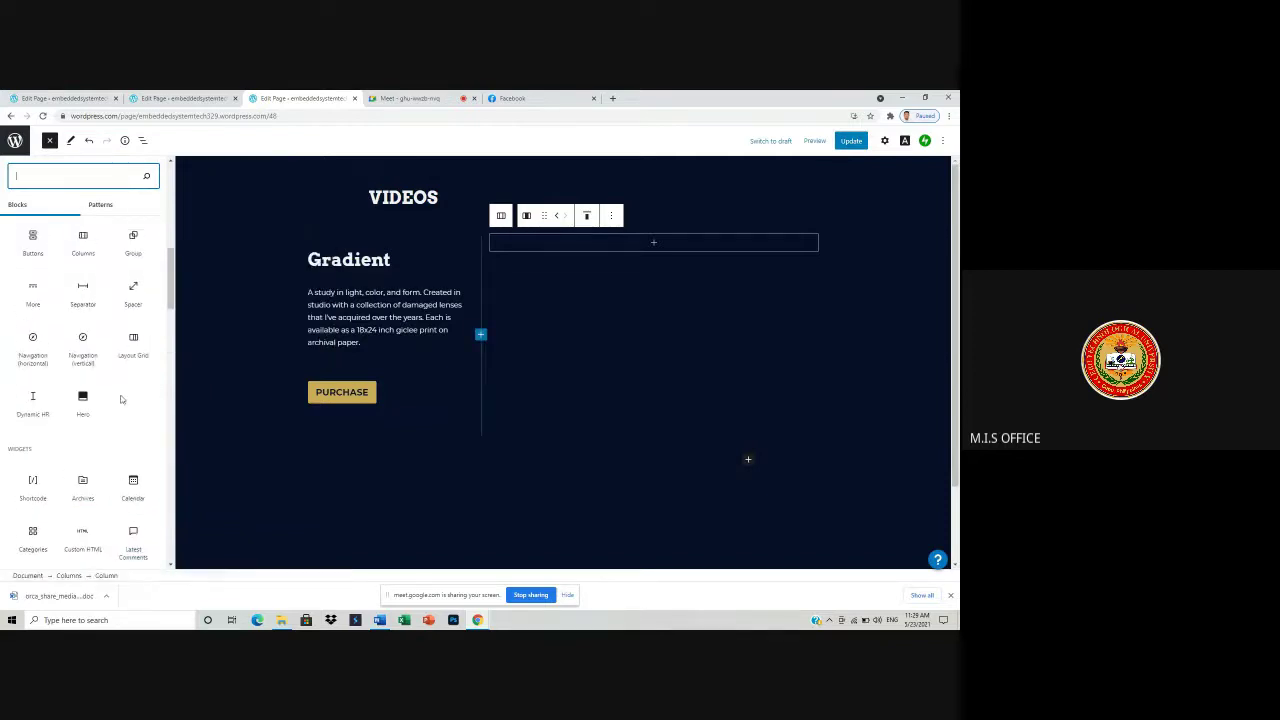
pyautogui.scroll(5, 128, 400)
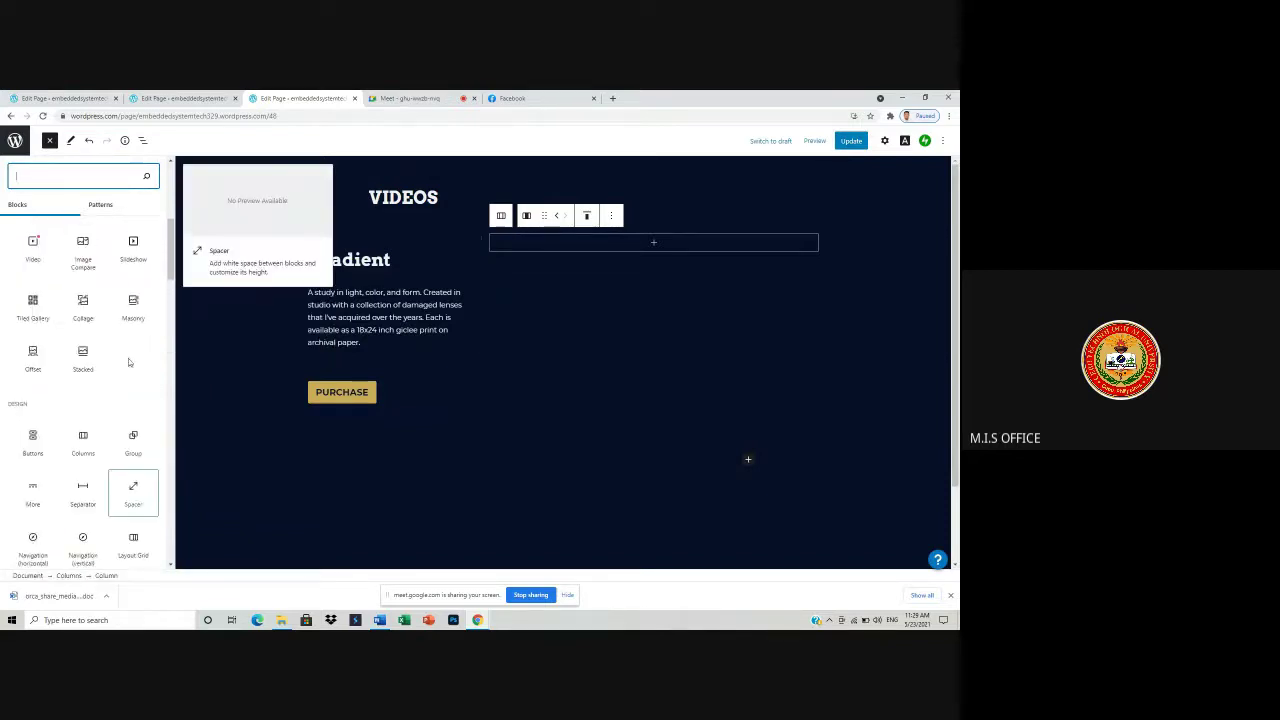
pyautogui.scroll(2, 129, 349)
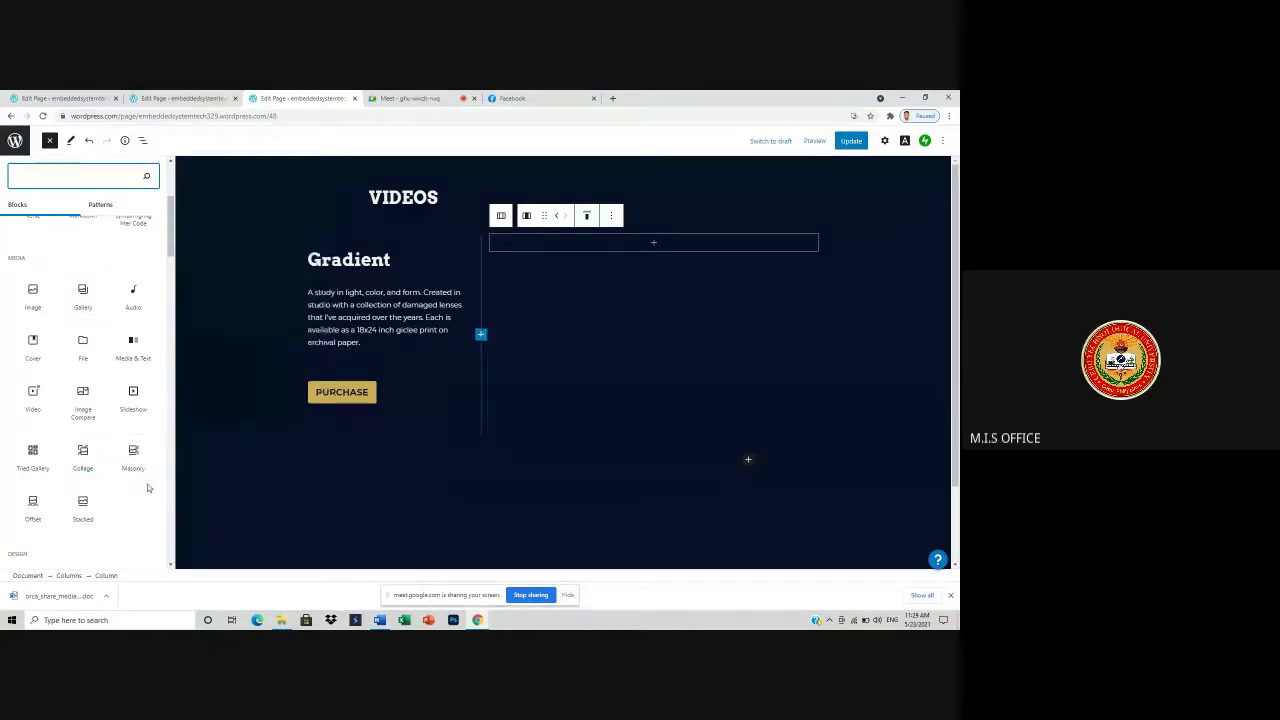
# - Insert a YouTube embed block beside Gradient, close the library, and open a new browser tab
pyautogui.scroll(-1, 147, 487)
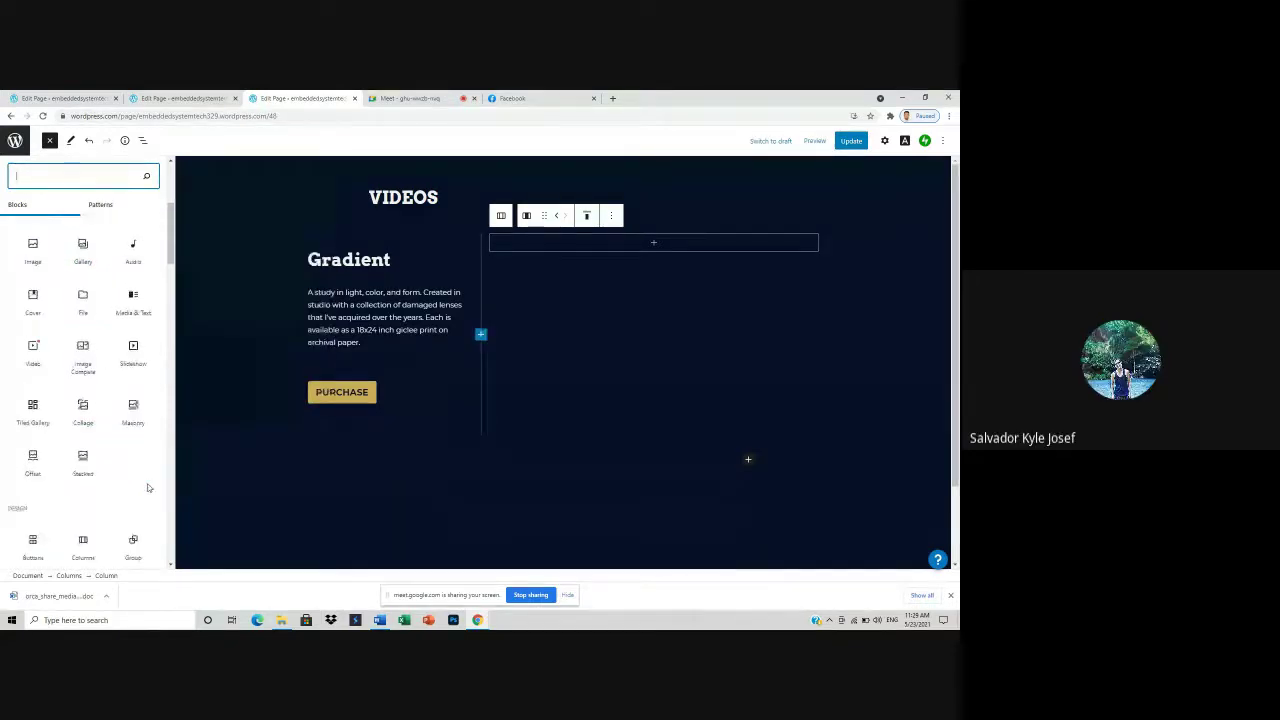
pyautogui.scroll(-8, 147, 487)
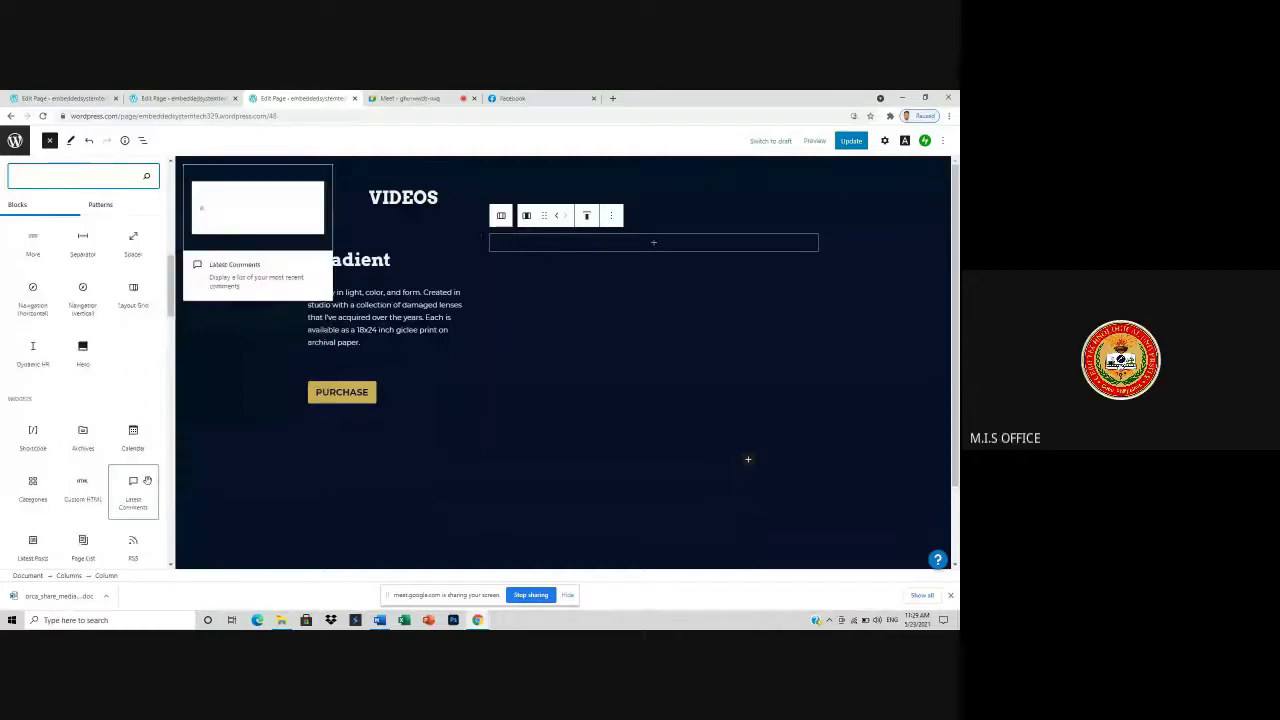
pyautogui.scroll(-4, 147, 481)
pyautogui.scroll(-1, 147, 480)
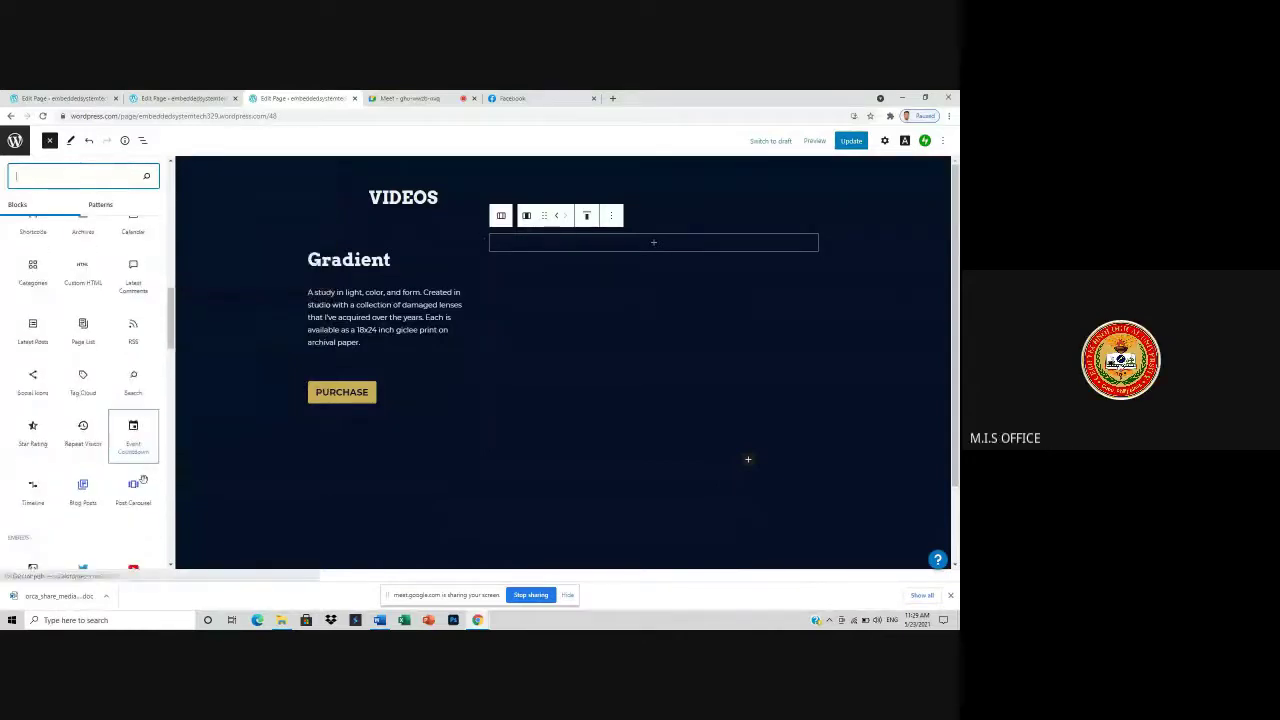
pyautogui.scroll(-6, 143, 481)
pyautogui.scroll(1, 133, 300)
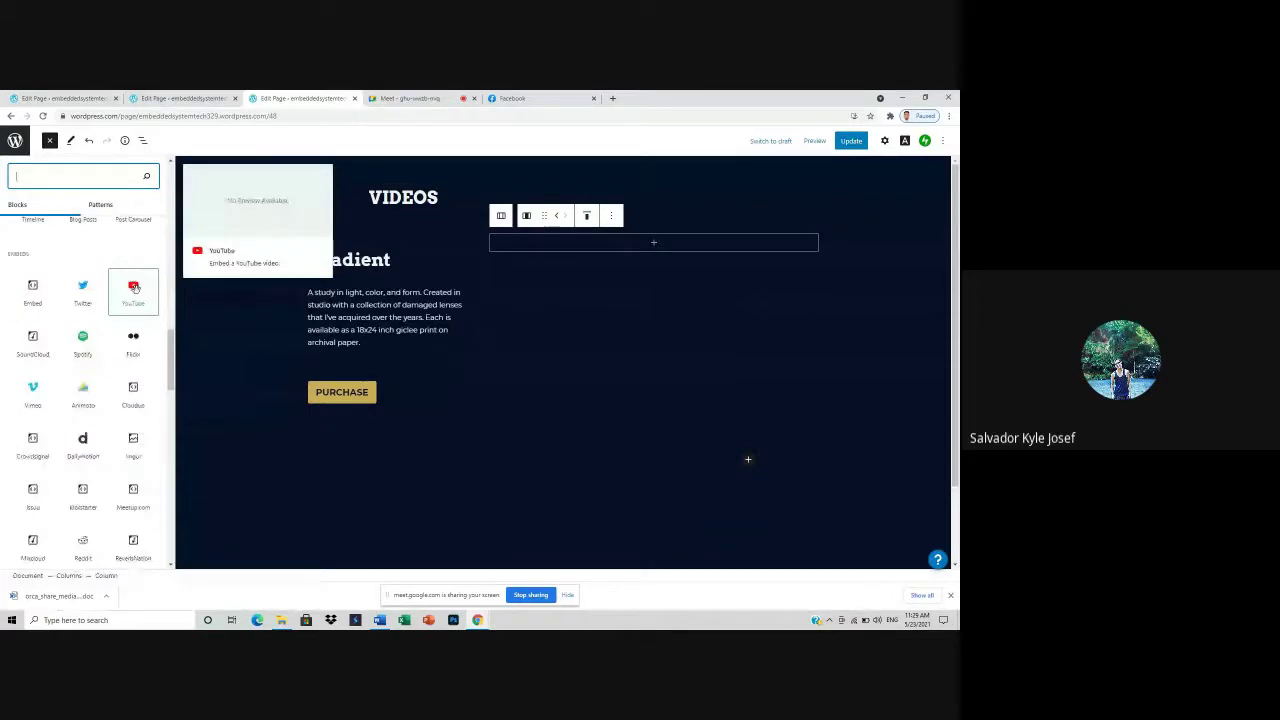
pyautogui.click(133, 290)
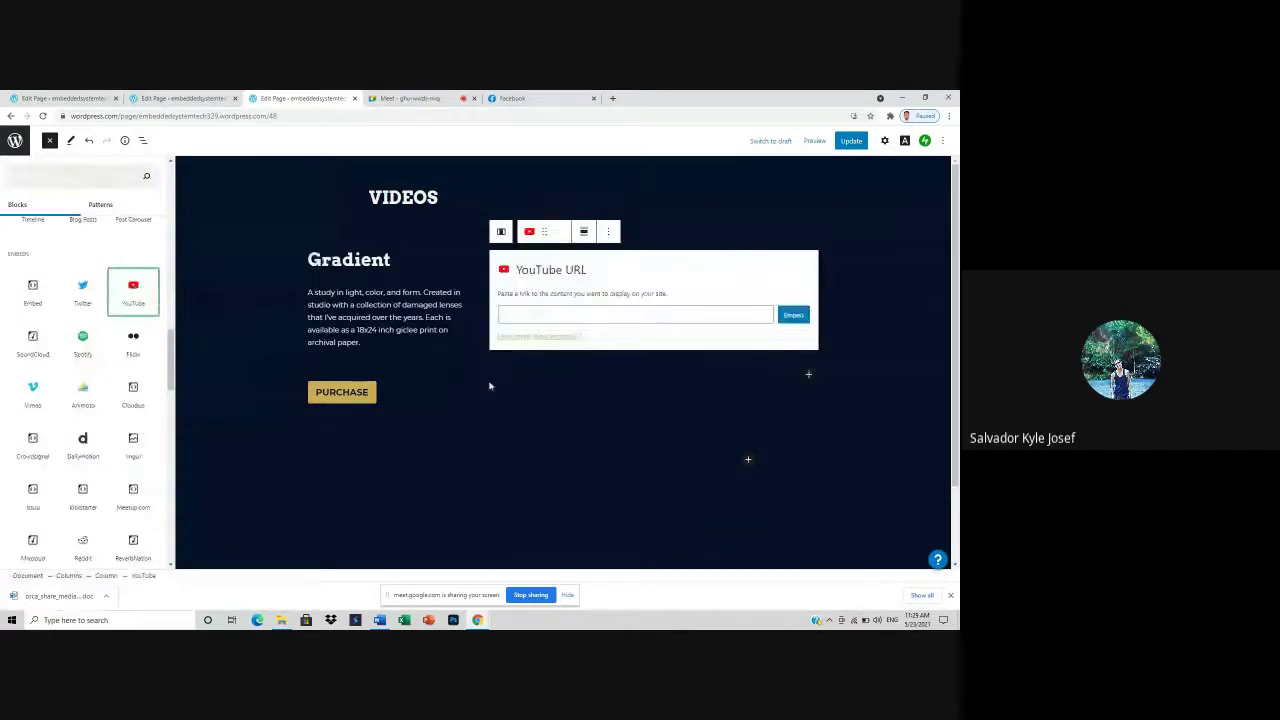
pyautogui.click(536, 318)
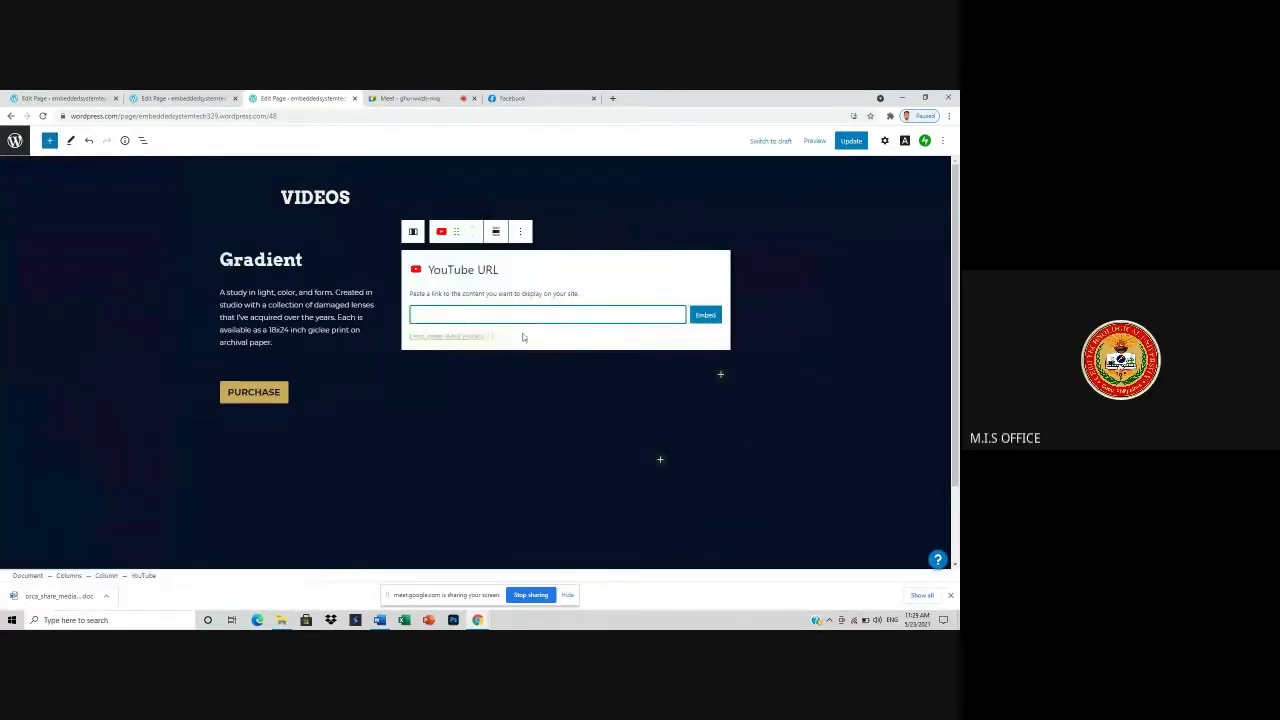
pyautogui.click(614, 98)
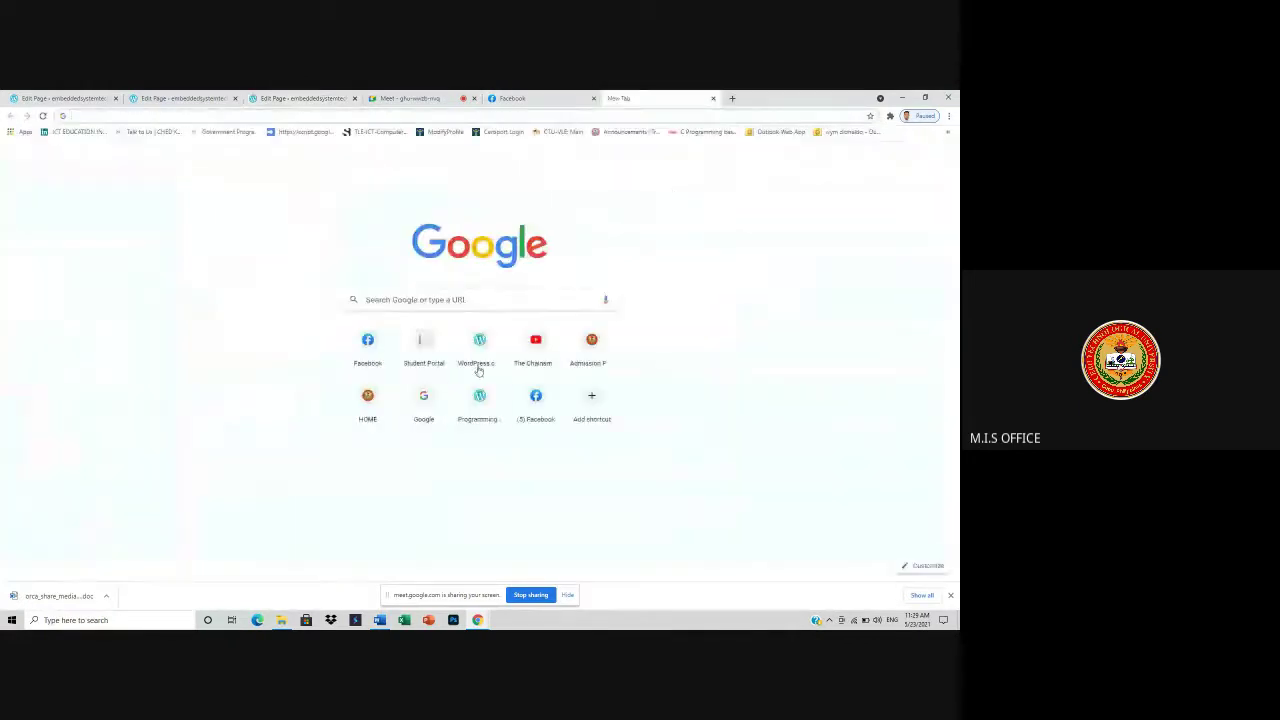
# - Go to YouTube from the new tab and copy a music video's web address
pyautogui.click(535, 350)
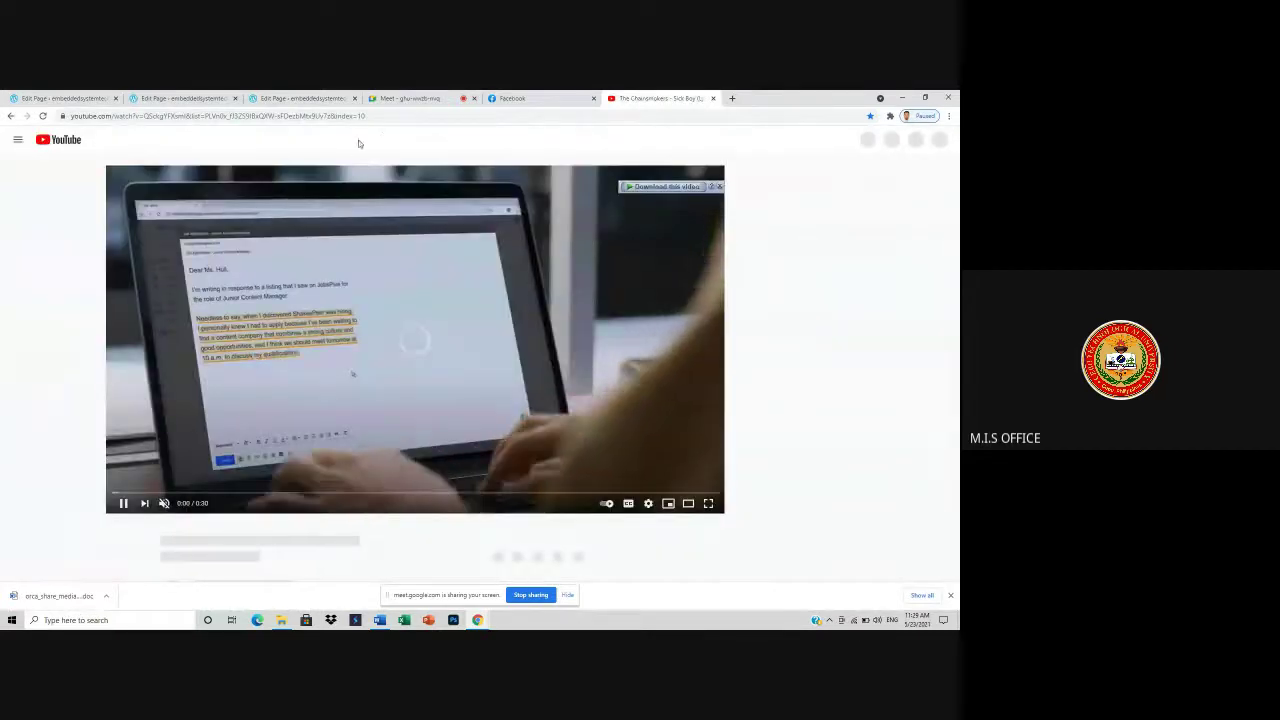
pyautogui.click(378, 116)
pyautogui.rightClick(281, 117)
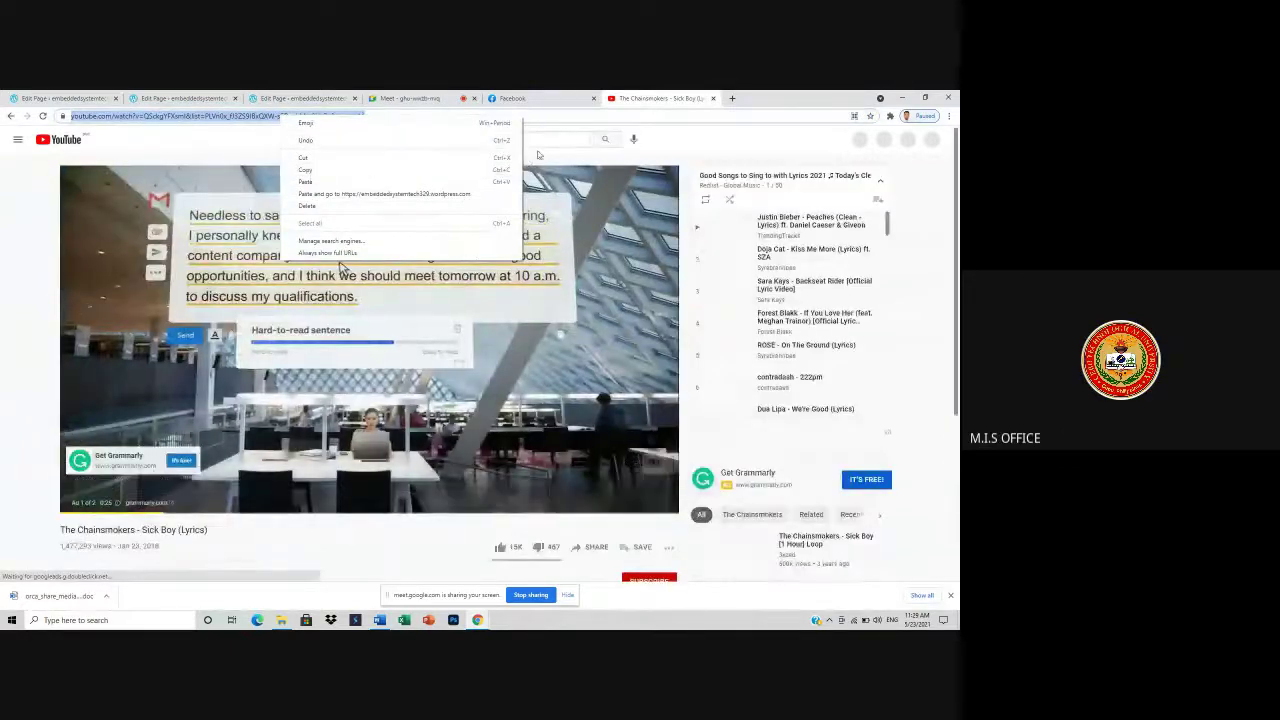
pyautogui.click(306, 170)
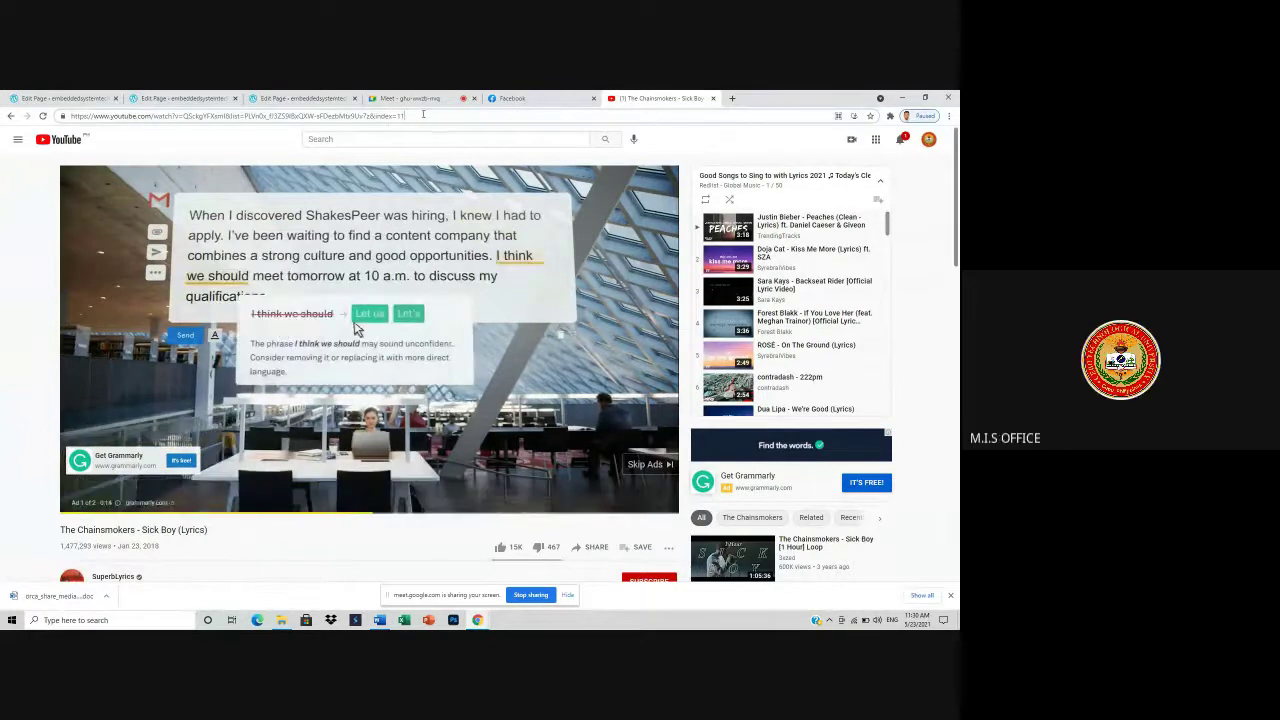
# - Search Google for 'MIS CTU' from the address bar
pyautogui.press('BackSpace')
pyautogui.press('BackSpace')
pyautogui.press('BackSpace')
pyautogui.press('BackSpace')
pyautogui.press('BackSpace')
pyautogui.press('BackSpace')
pyautogui.press('BackSpace')
pyautogui.press('BackSpace')
pyautogui.press('BackSpace')
pyautogui.press('BackSpace')
pyautogui.press('BackSpace')
pyautogui.press('BackSpace')
pyautogui.press('BackSpace')
pyautogui.press('BackSpace')
pyautogui.press('BackSpace')
pyautogui.press('BackSpace')
pyautogui.press('BackSpace')
pyautogui.press('BackSpace')
pyautogui.press('BackSpace')
pyautogui.press('BackSpace')
pyautogui.press('BackSpace')
pyautogui.press('BackSpace')
pyautogui.press('BackSpace')
pyautogui.press('BackSpace')
pyautogui.press('BackSpace')
pyautogui.press('BackSpace')
pyautogui.press('BackSpace')
pyautogui.press('BackSpace')
pyautogui.press('BackSpace')
pyautogui.press('BackSpace')
pyautogui.press('BackSpace')
pyautogui.press('BackSpace')
pyautogui.press('BackSpace')
pyautogui.press('BackSpace')
pyautogui.press('BackSpace')
pyautogui.press('BackSpace')
pyautogui.press('BackSpace')
pyautogui.press('BackSpace')
pyautogui.press('BackSpace')
pyautogui.press('BackSpace')
pyautogui.press('BackSpace')
pyautogui.press('BackSpace')
pyautogui.press('BackSpace')
pyautogui.press('BackSpace')
pyautogui.press('BackSpace')
pyautogui.write('MI')
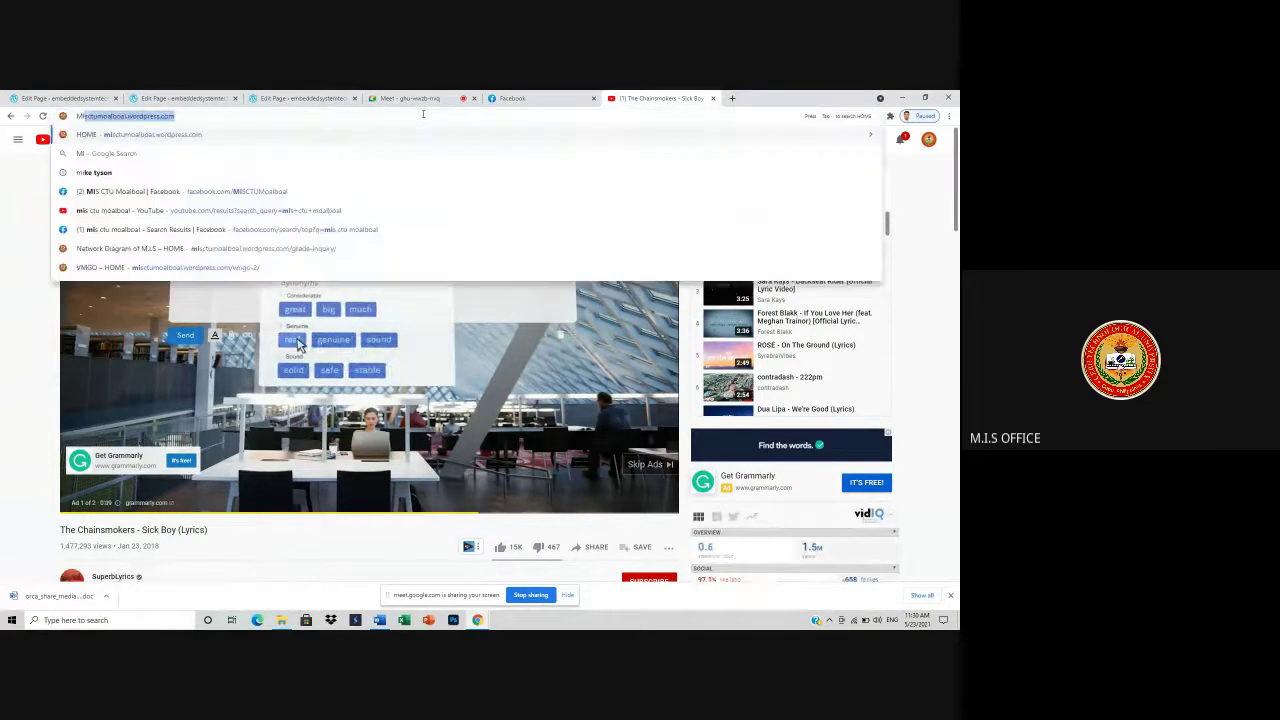
pyautogui.write('S')
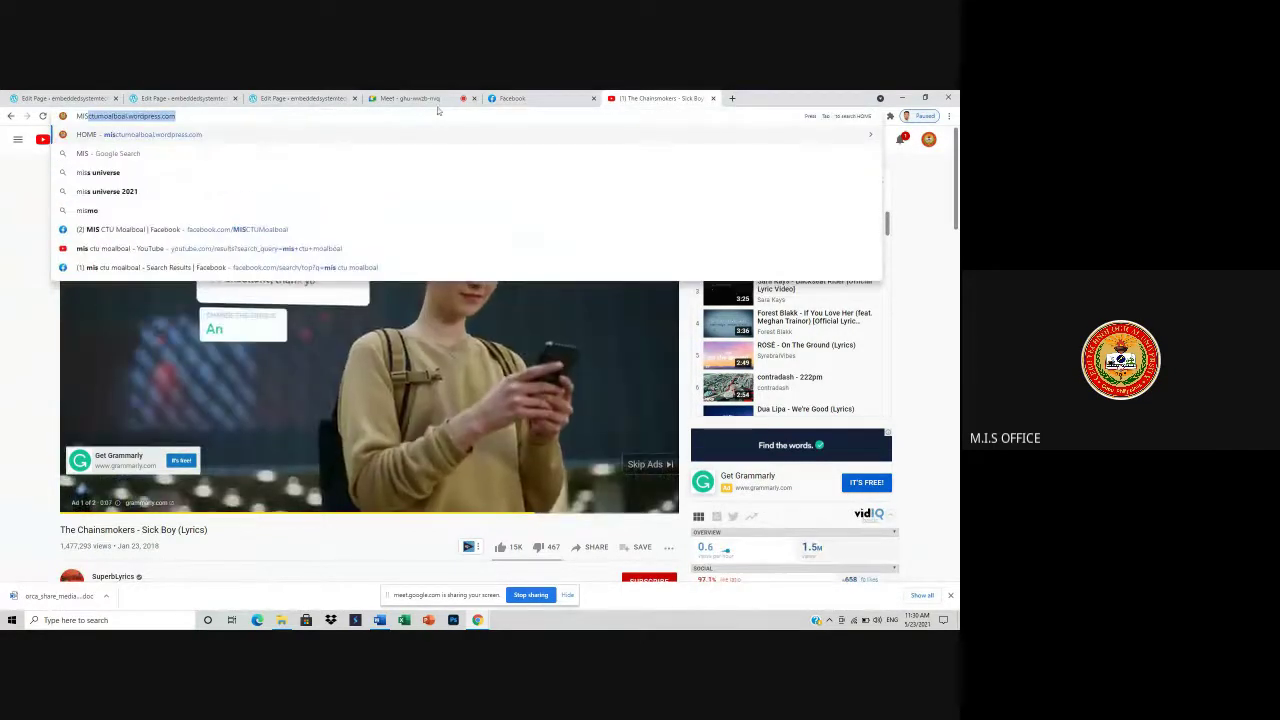
pyautogui.click(200, 118)
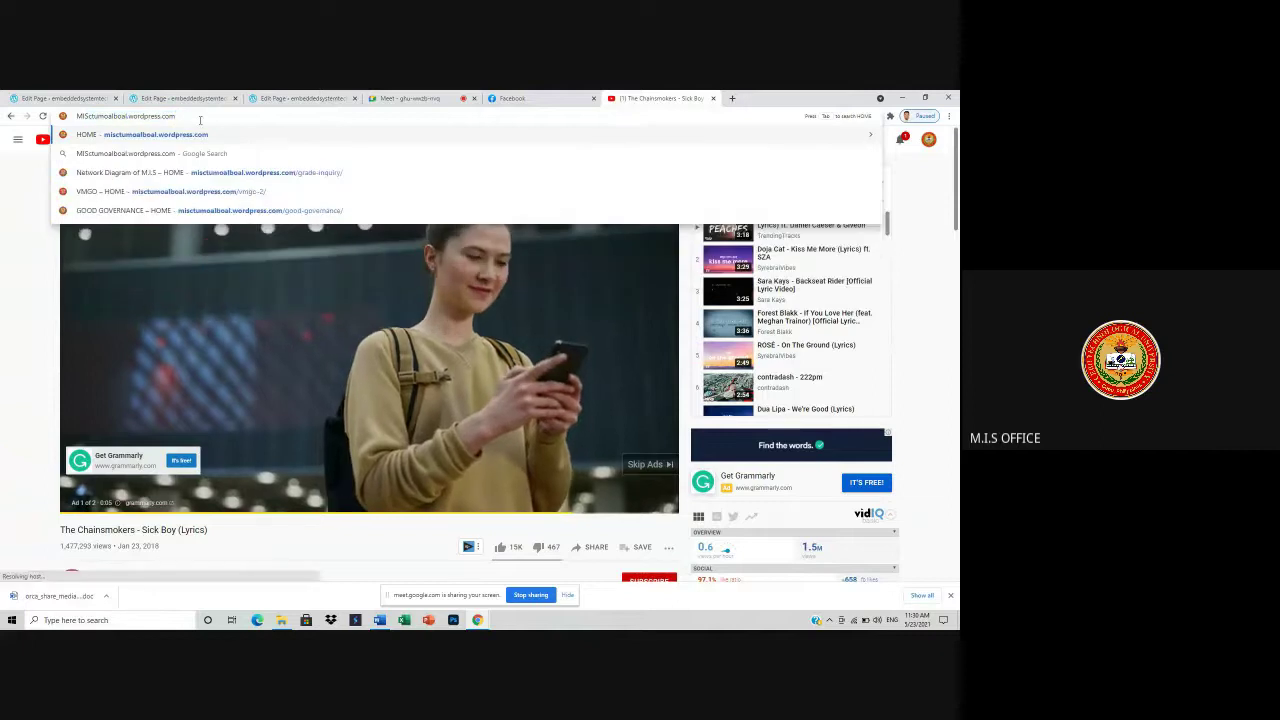
pyautogui.press('BackSpace')
pyautogui.press('BackSpace')
pyautogui.press('BackSpace')
pyautogui.press('BackSpace')
pyautogui.press('BackSpace')
pyautogui.press('BackSpace')
pyautogui.press('BackSpace')
pyautogui.press('BackSpace')
pyautogui.press('BackSpace')
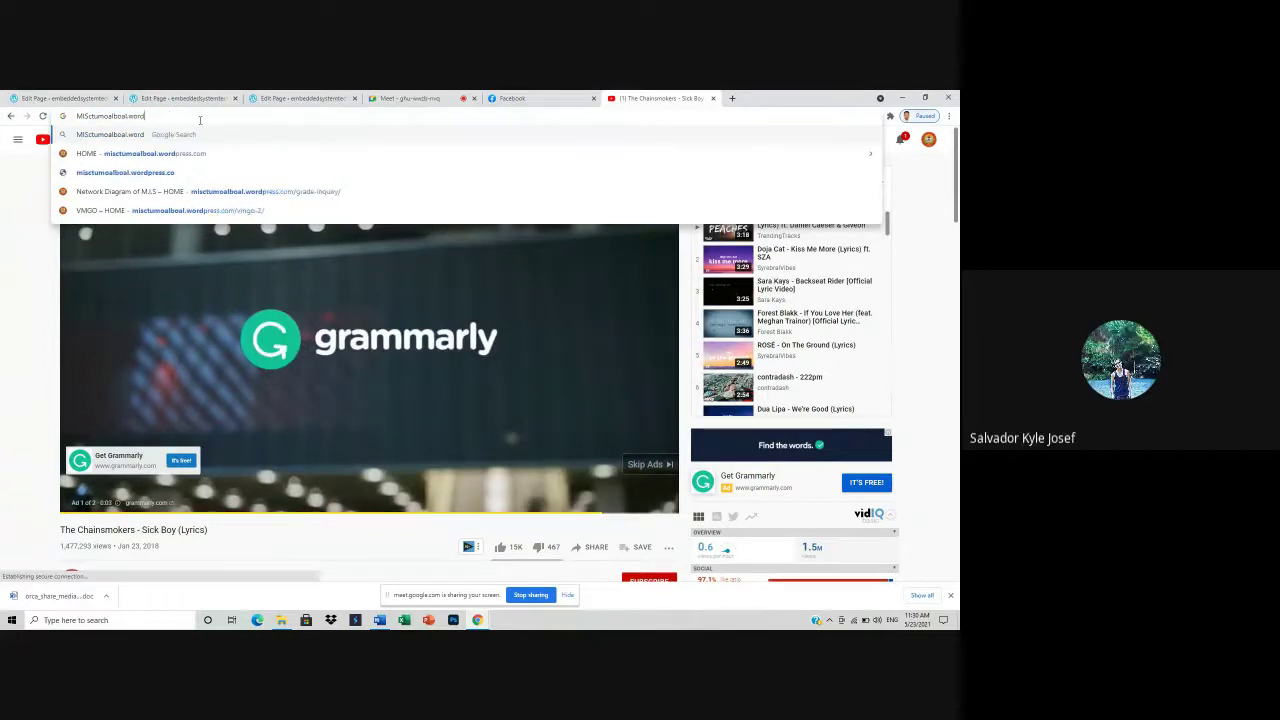
pyautogui.press('BackSpace')
pyautogui.press('BackSpace')
pyautogui.press('BackSpace')
pyautogui.press('BackSpace')
pyautogui.press('BackSpace')
pyautogui.press('BackSpace')
pyautogui.press('BackSpace')
pyautogui.press('BackSpace')
pyautogui.press('BackSpace')
pyautogui.press('BackSpace')
pyautogui.press('BackSpace')
pyautogui.press('BackSpace')
pyautogui.press('BackSpace')
pyautogui.press('BackSpace')
pyautogui.press('BackSpace')
pyautogui.press('BackSpace')
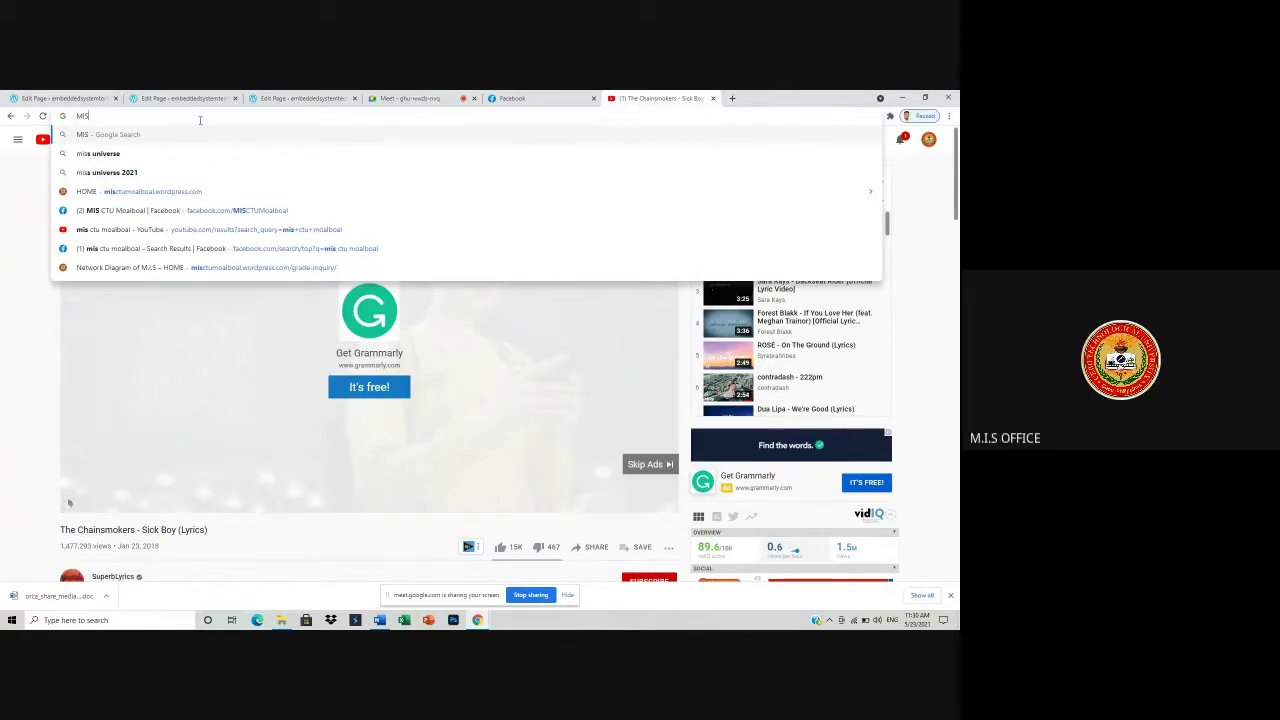
pyautogui.write('C')
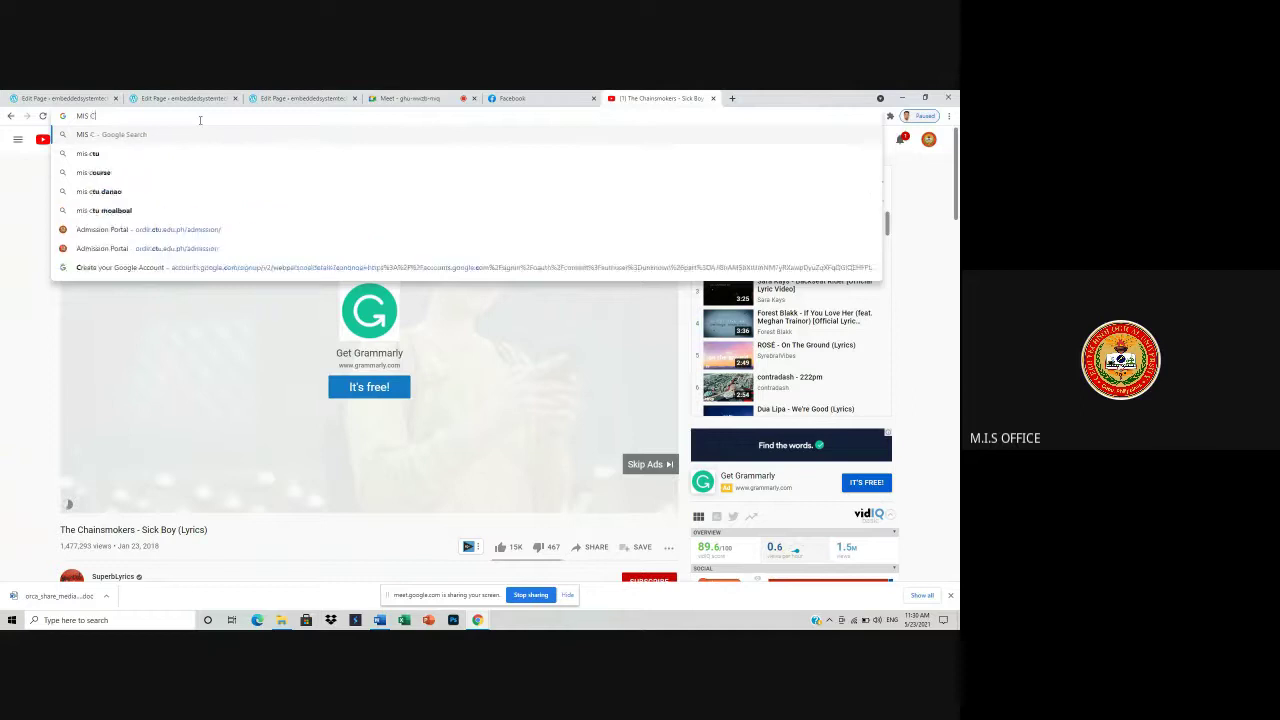
pyautogui.write('TU')
pyautogui.press('Return')
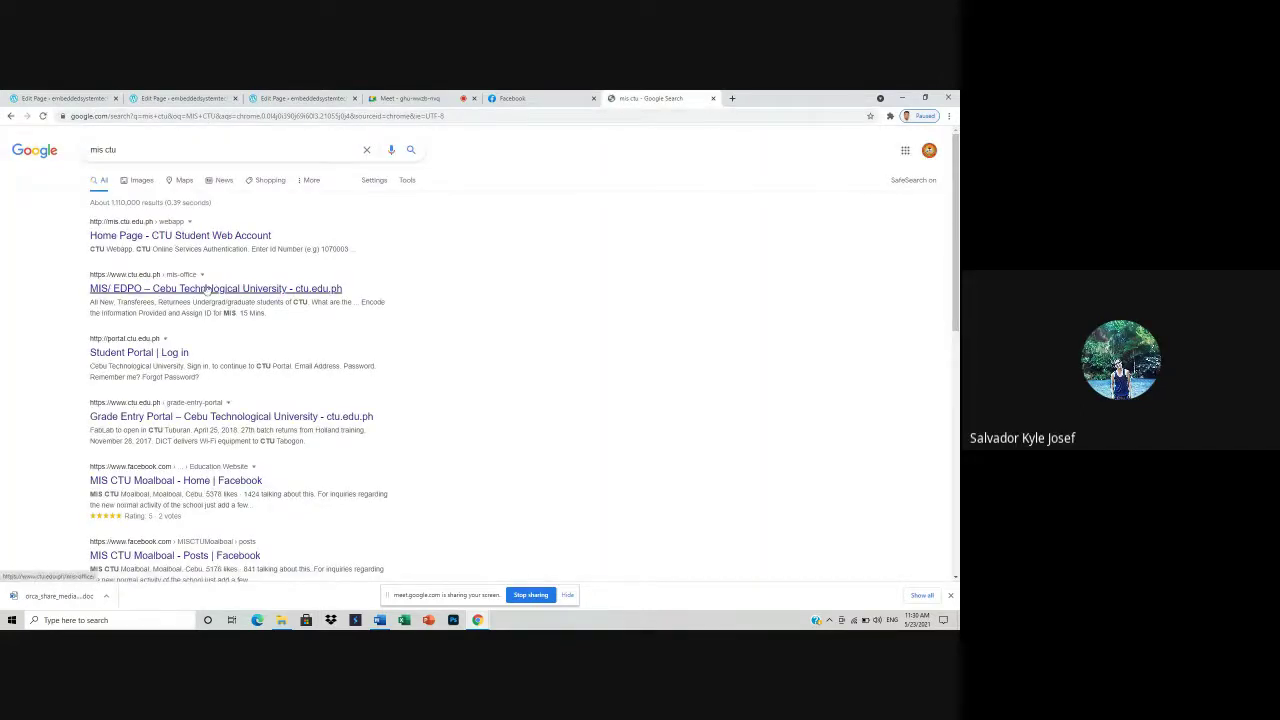
# - Pick the 'mis ctu moalboal' suggestion and open the 'MIS CTU Moalboal - YouTube' result
pyautogui.click(139, 149)
pyautogui.click(139, 170)
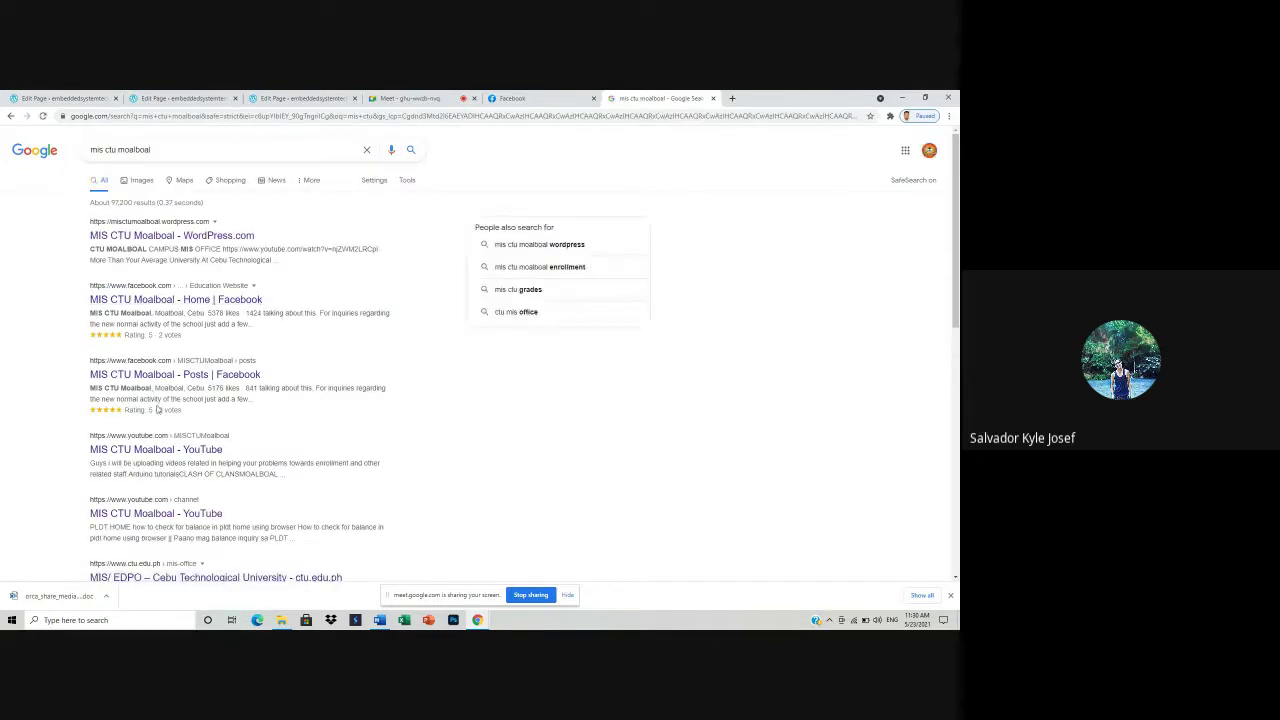
pyautogui.click(142, 449)
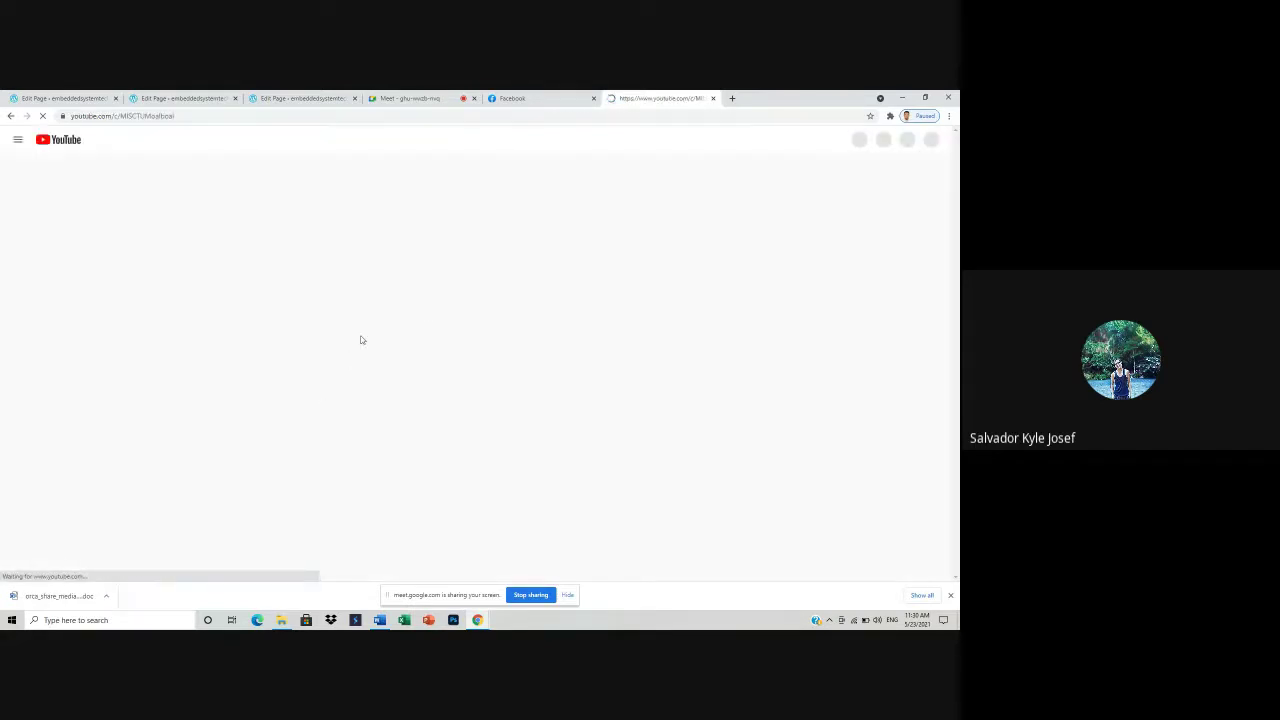
# - Open the odilo students video from the MIS CTU Moalboal channel and copy its address
pyautogui.scroll(-2, 428, 383)
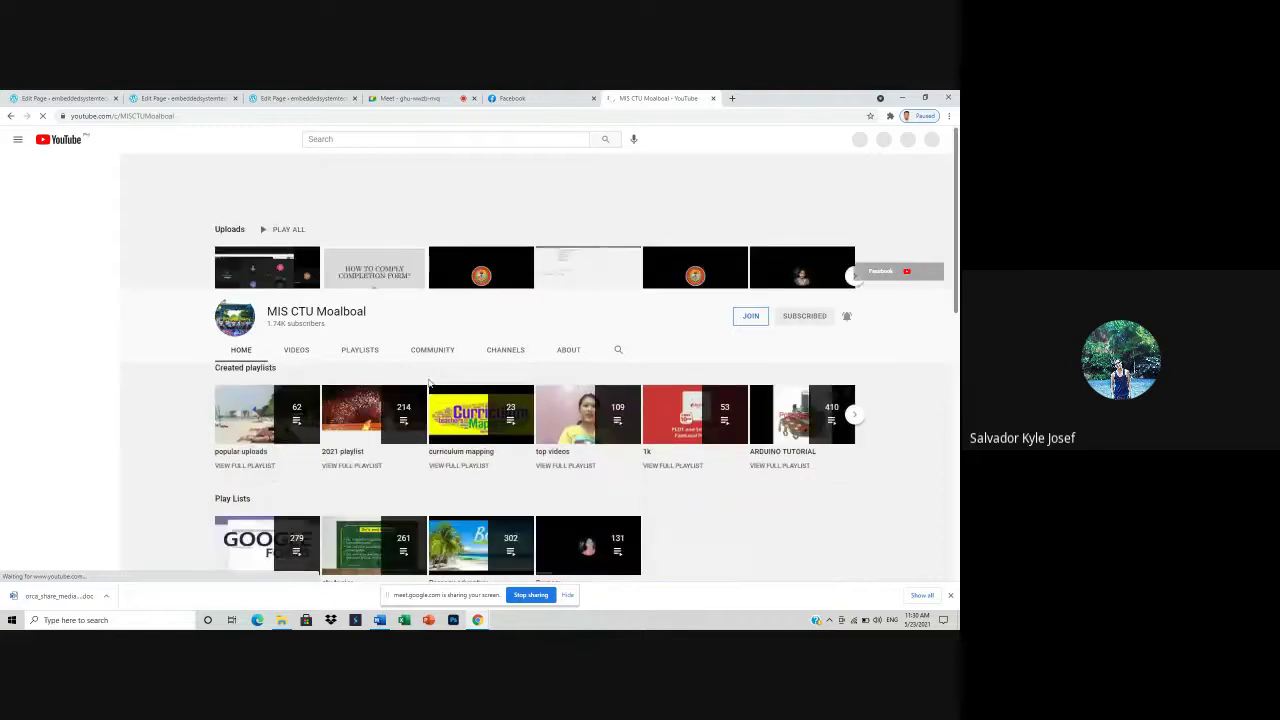
pyautogui.scroll(-6, 487, 360)
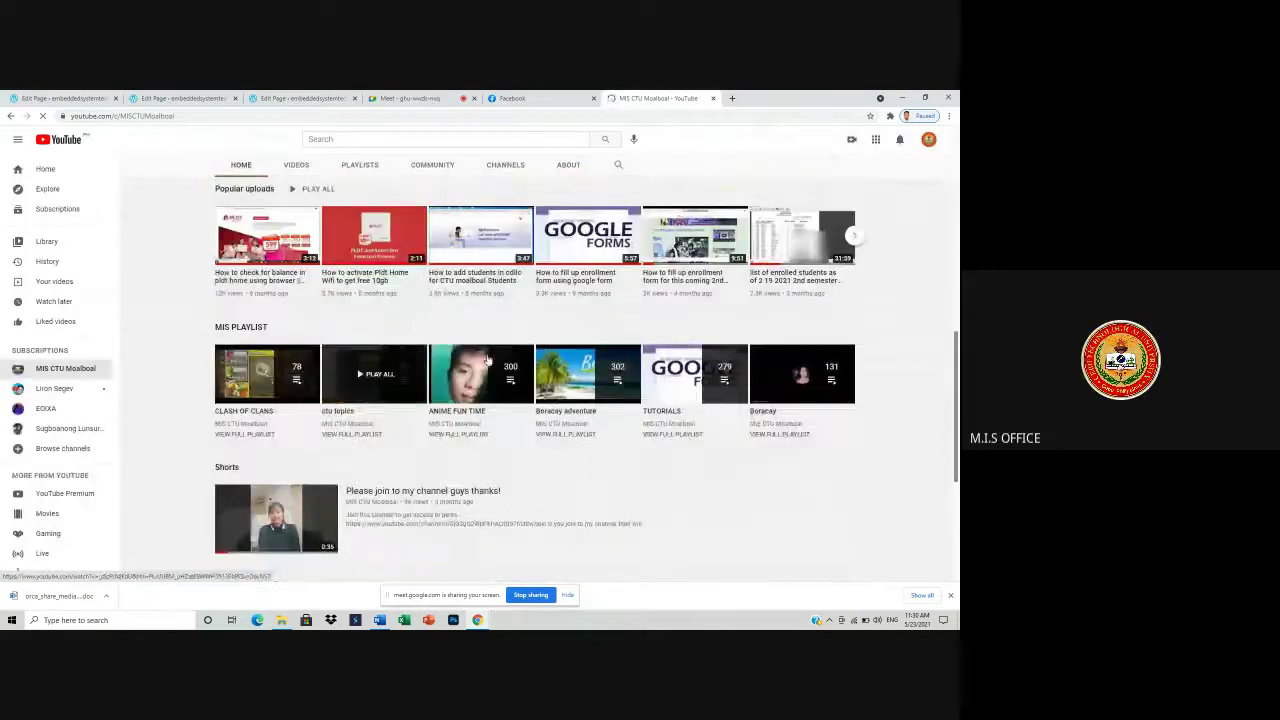
pyautogui.scroll(-1, 482, 440)
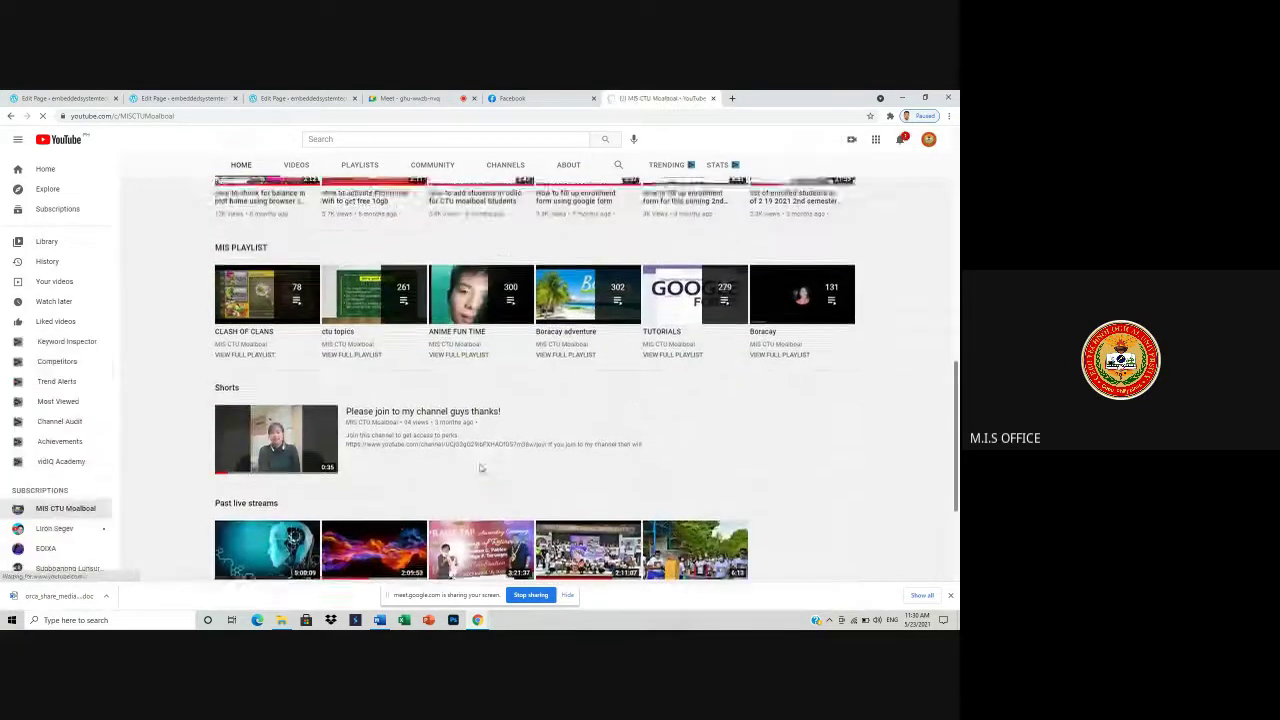
pyautogui.scroll(2, 480, 468)
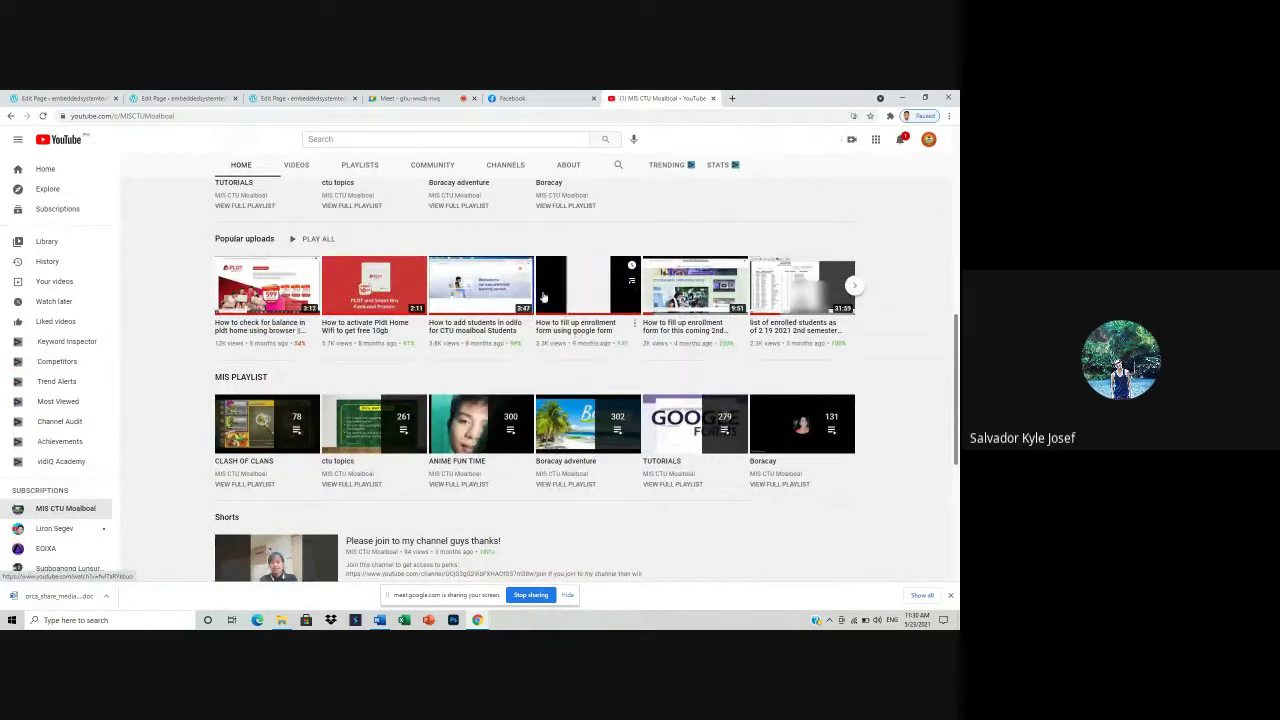
pyautogui.click(470, 289)
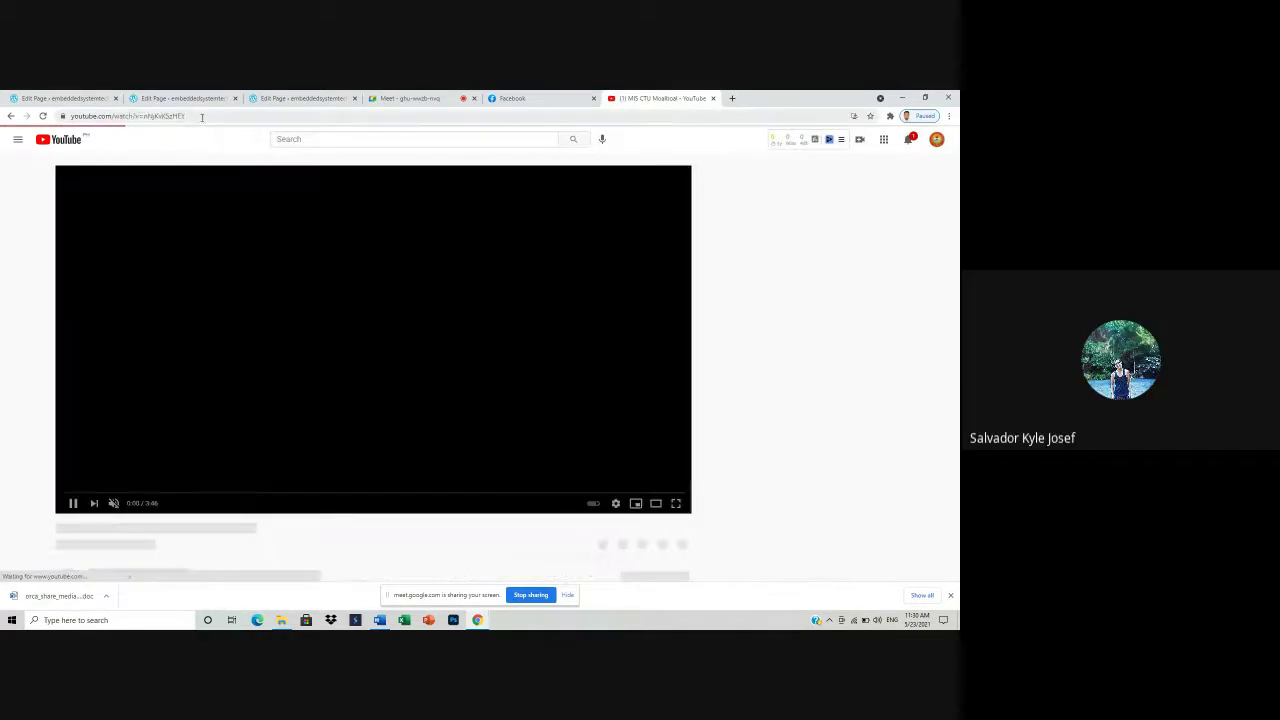
pyautogui.rightClick(158, 117)
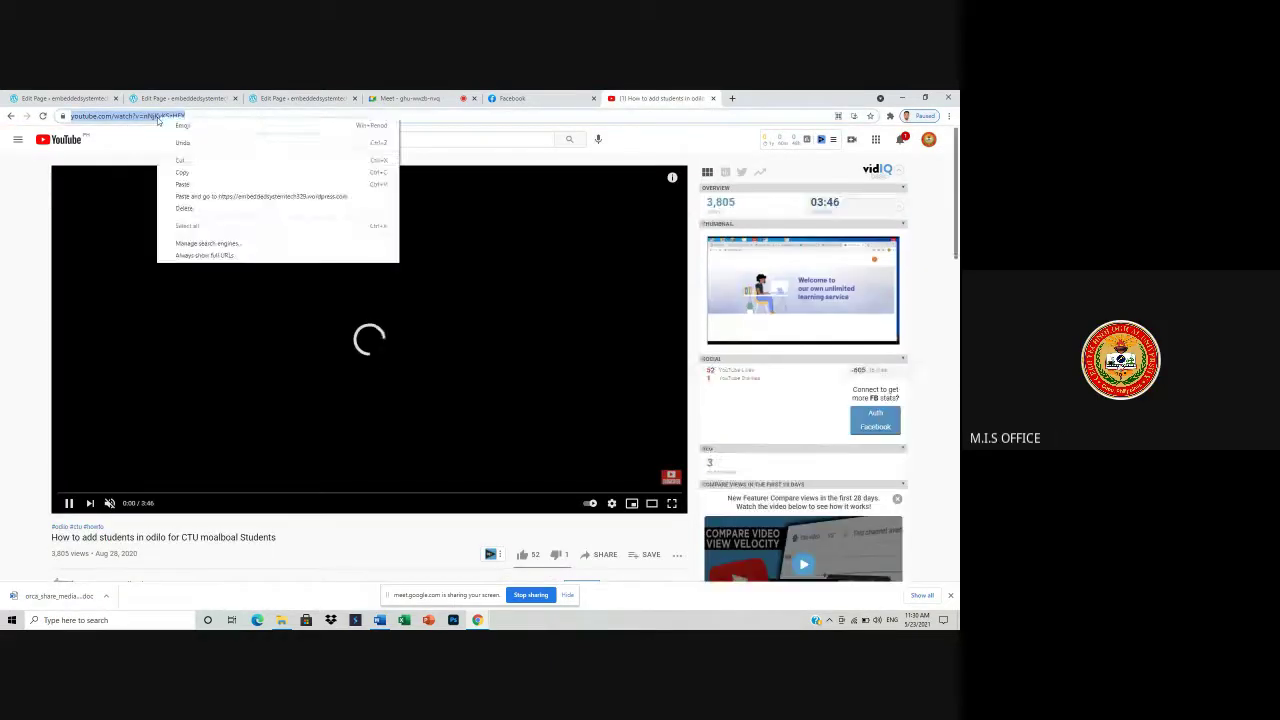
pyautogui.click(170, 172)
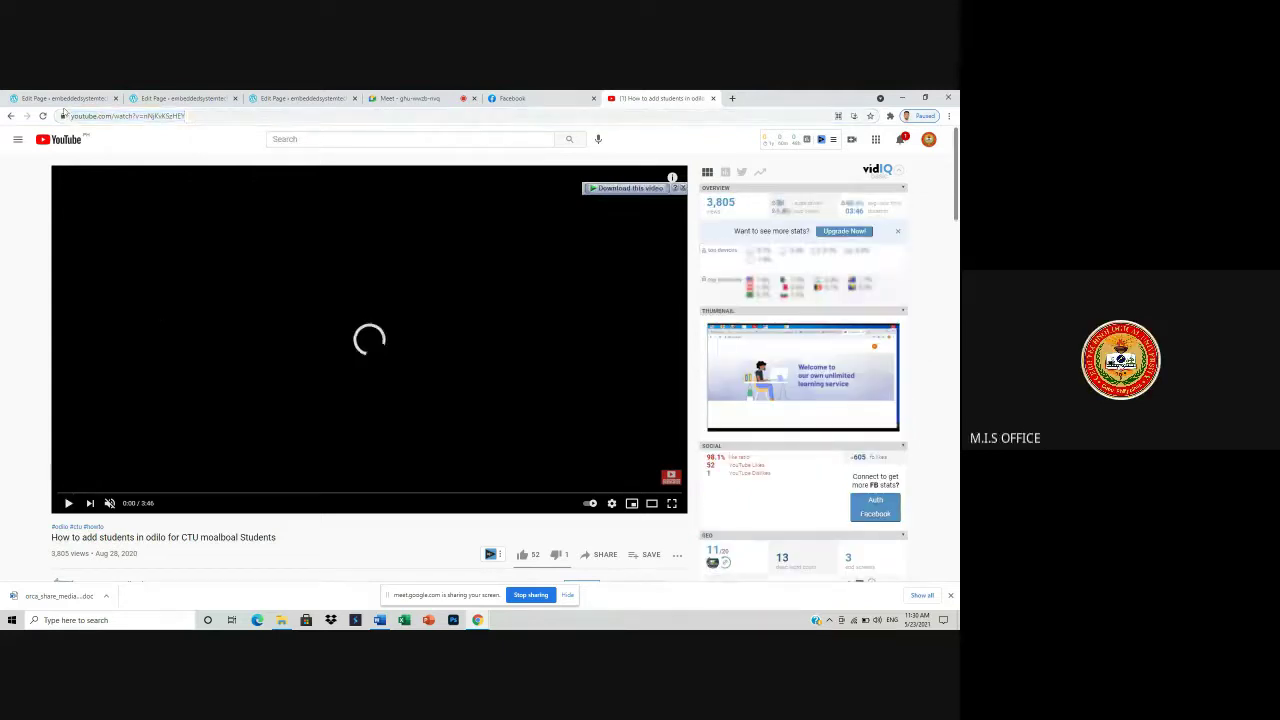
# - Paste the odilo video link into the VIDEOS page YouTube block and embed it
pyautogui.click(311, 99)
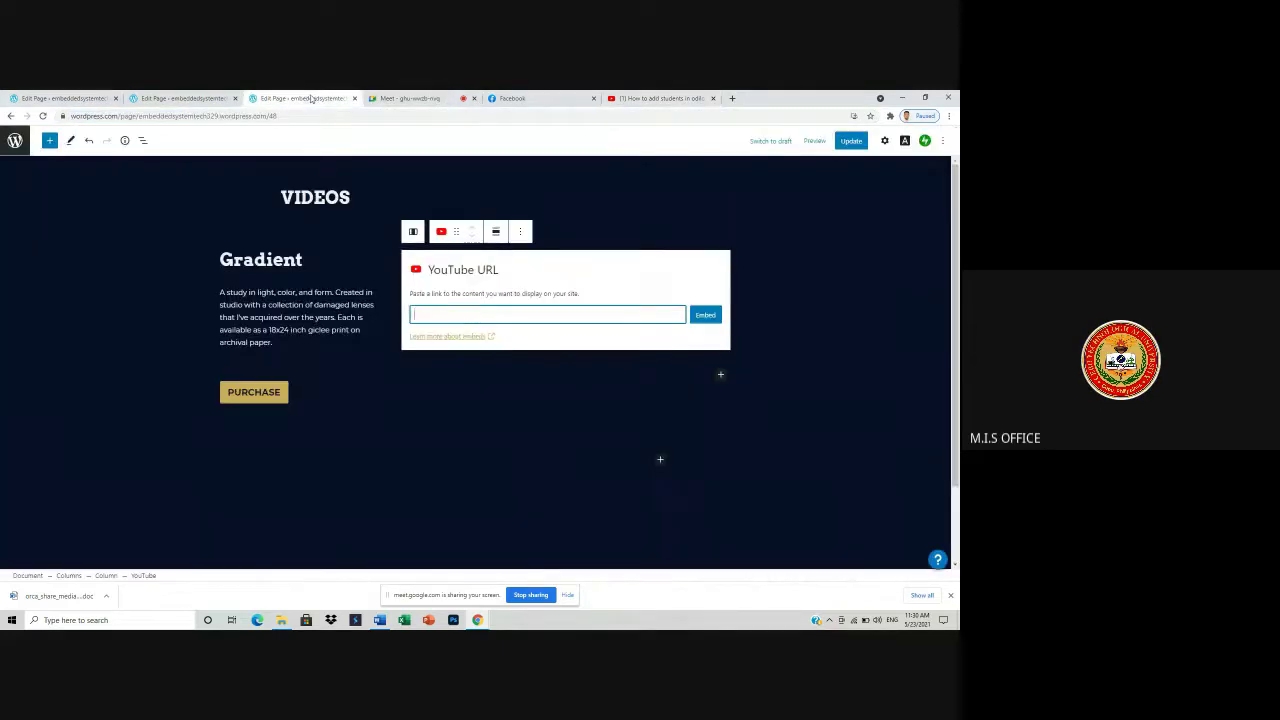
pyautogui.rightClick(467, 318)
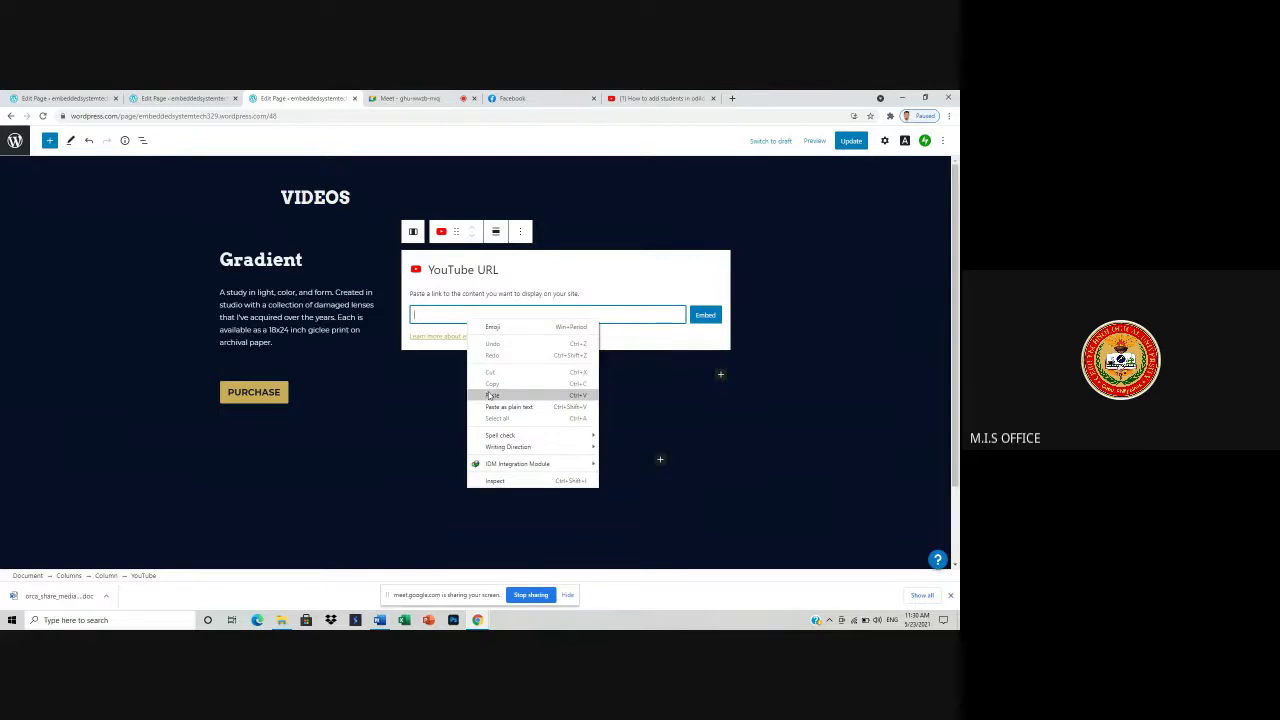
pyautogui.click(492, 395)
pyautogui.click(705, 316)
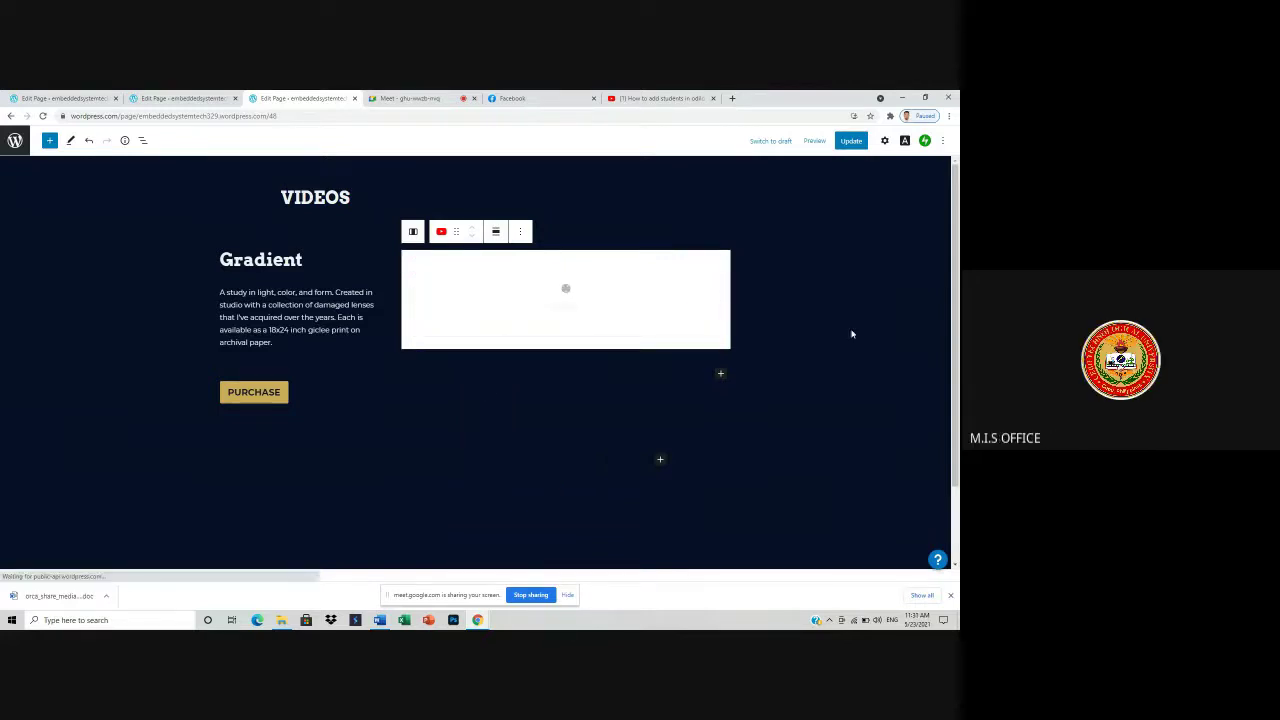